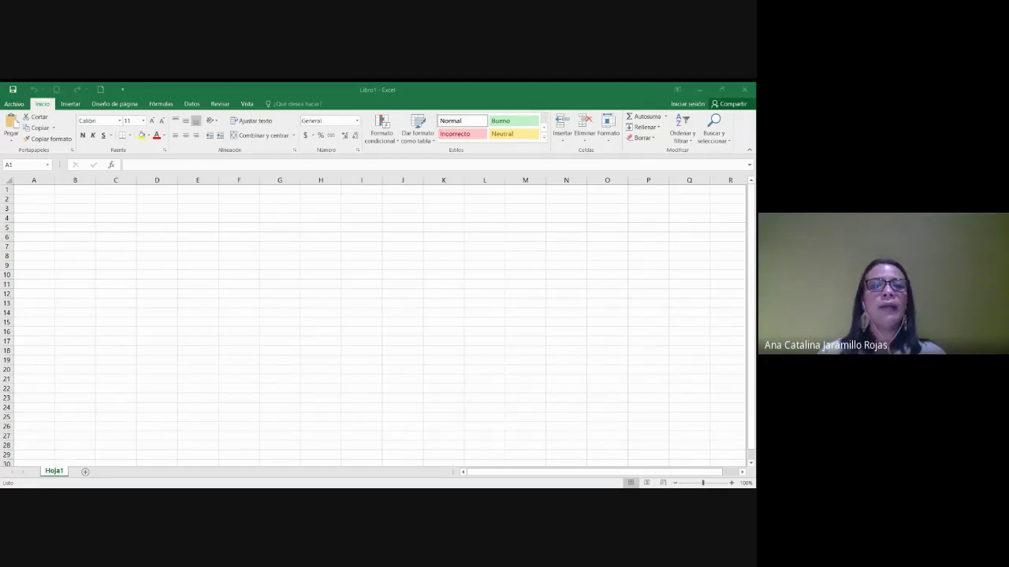
Select cells L17 and G6, rows 1–29, a block of columns, column A, A1 and E4.
click(486, 338)
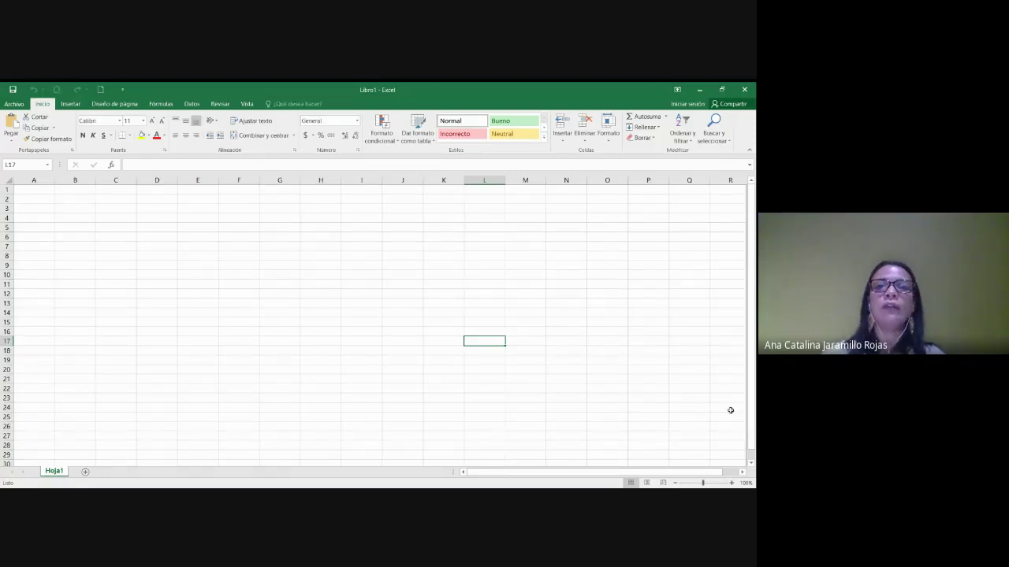
click(297, 236)
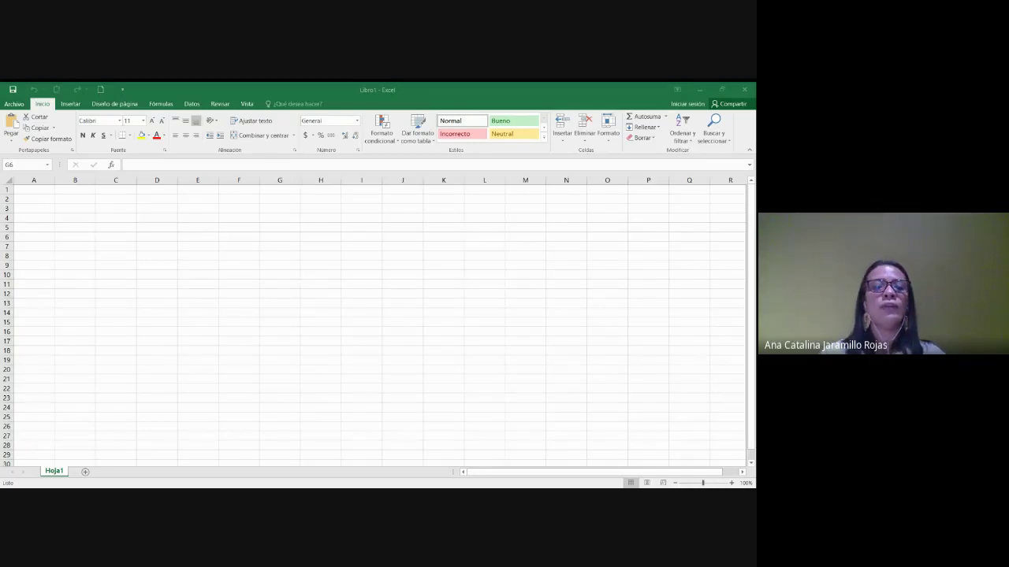
click(7, 191)
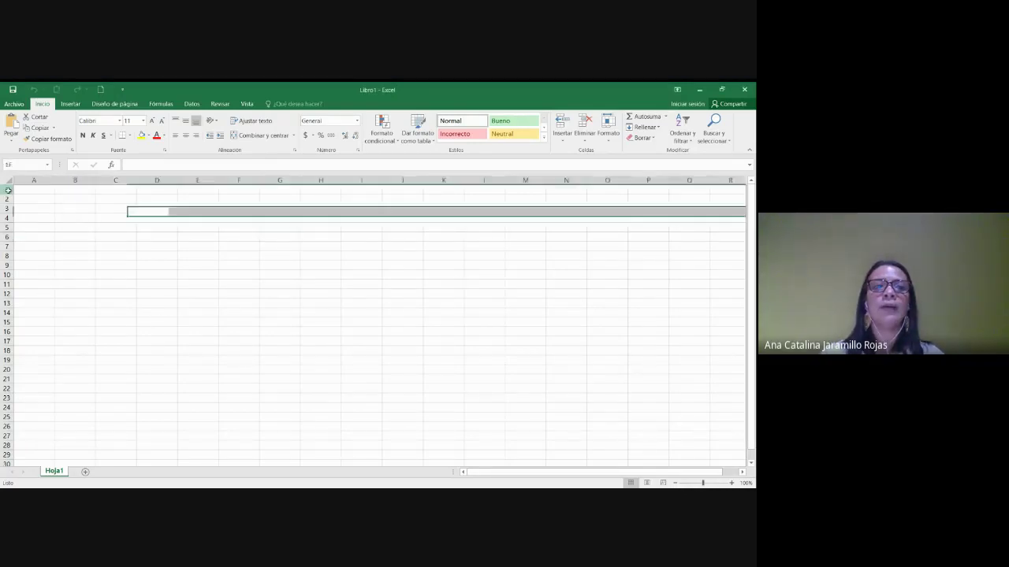
drag(7, 191, 6, 458)
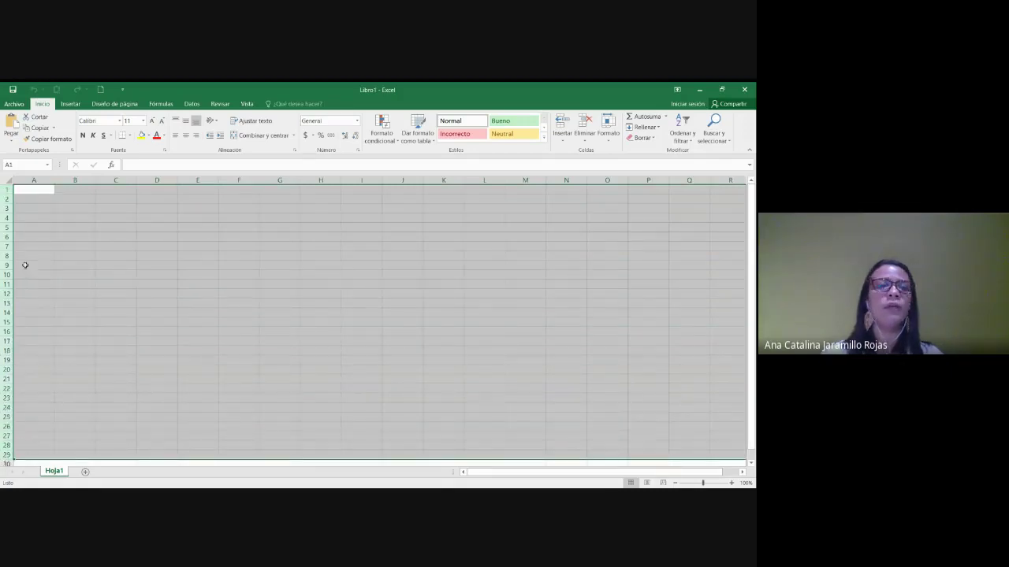
drag(34, 181, 579, 180)
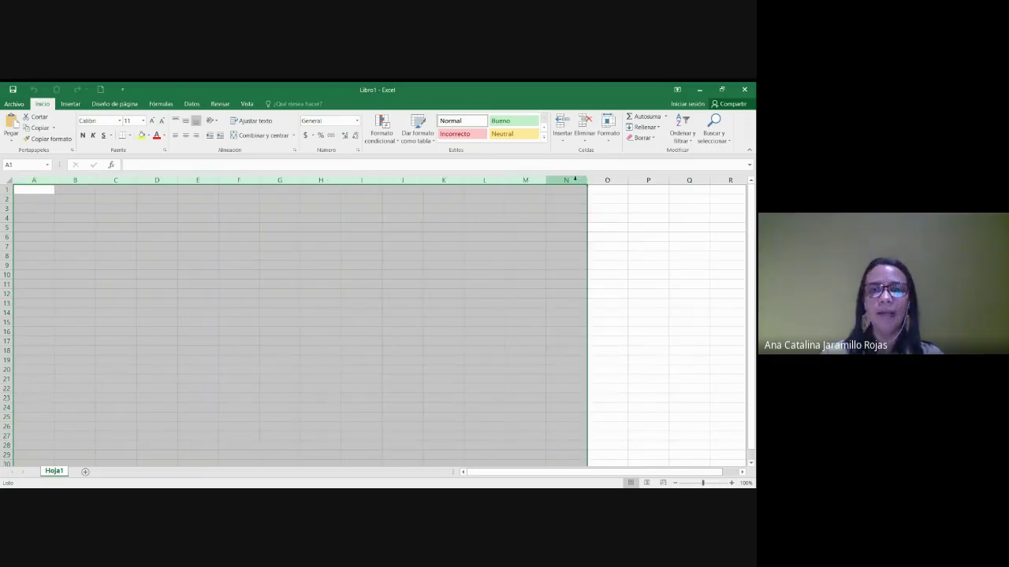
click(39, 177)
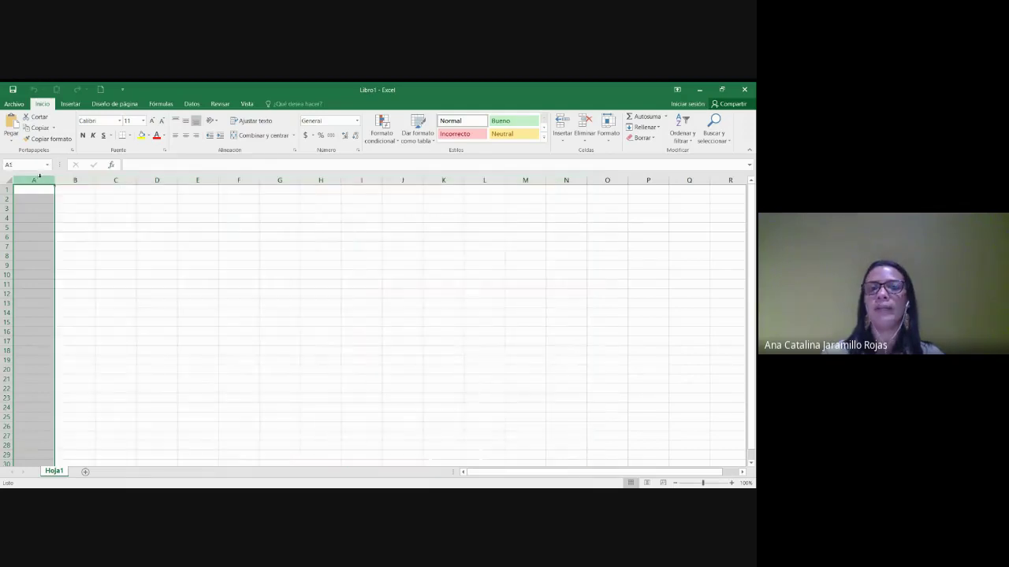
click(43, 194)
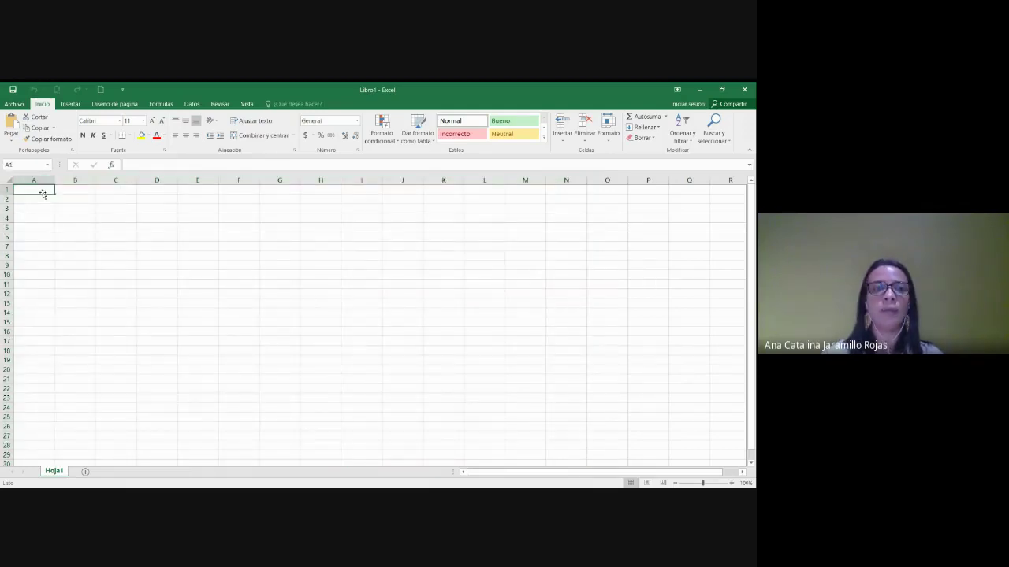
click(190, 217)
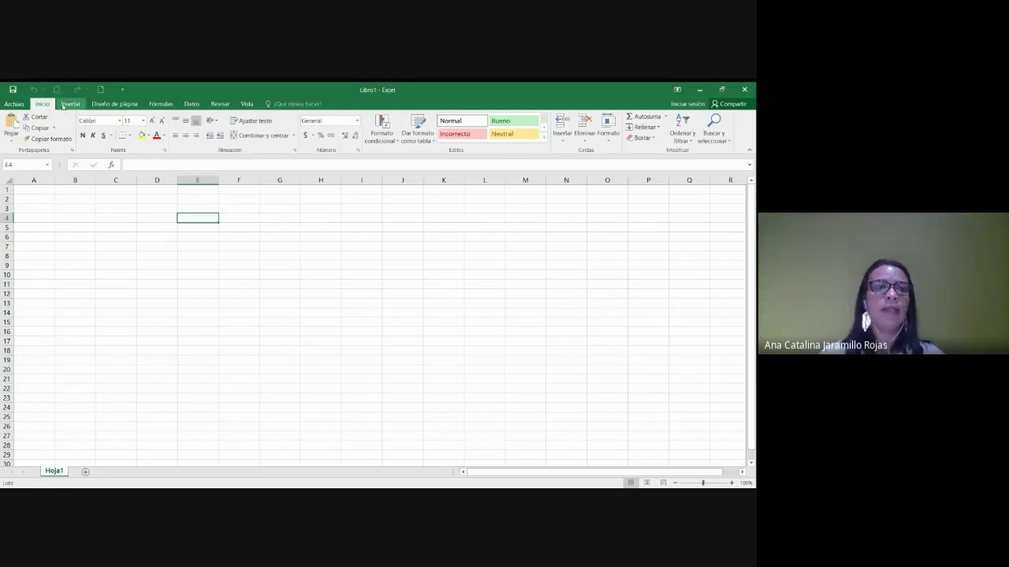
Browse the Insertar, Diseño de página, Fórmulas, Datos, Revisar and Vista ribbon tabs, returning to Inicio.
click(74, 105)
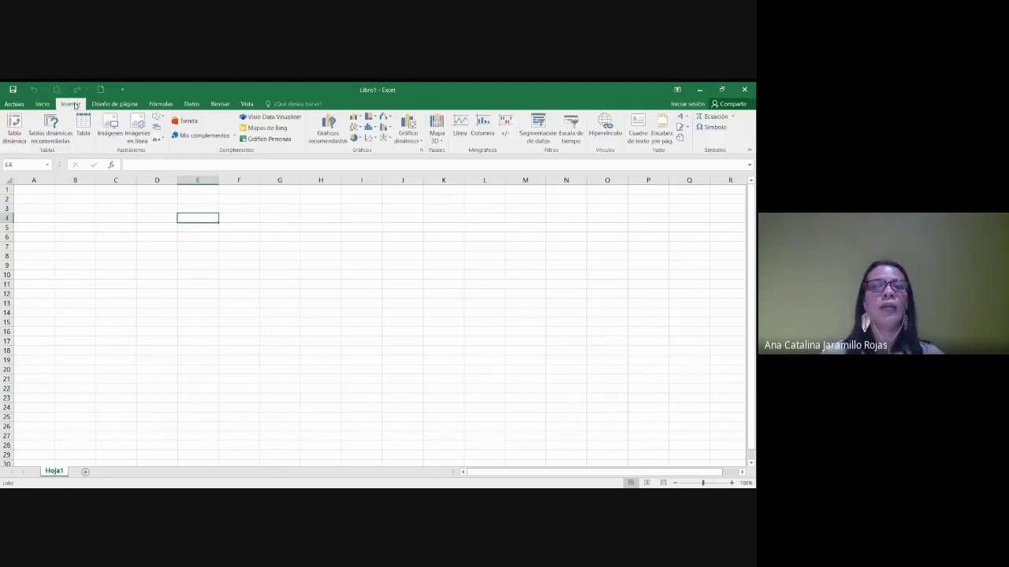
click(112, 105)
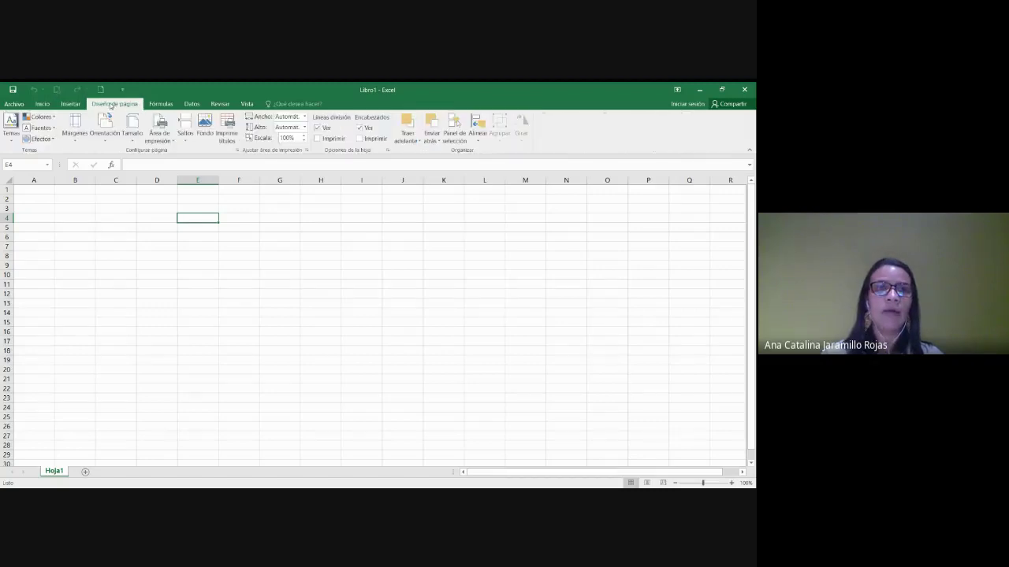
click(161, 104)
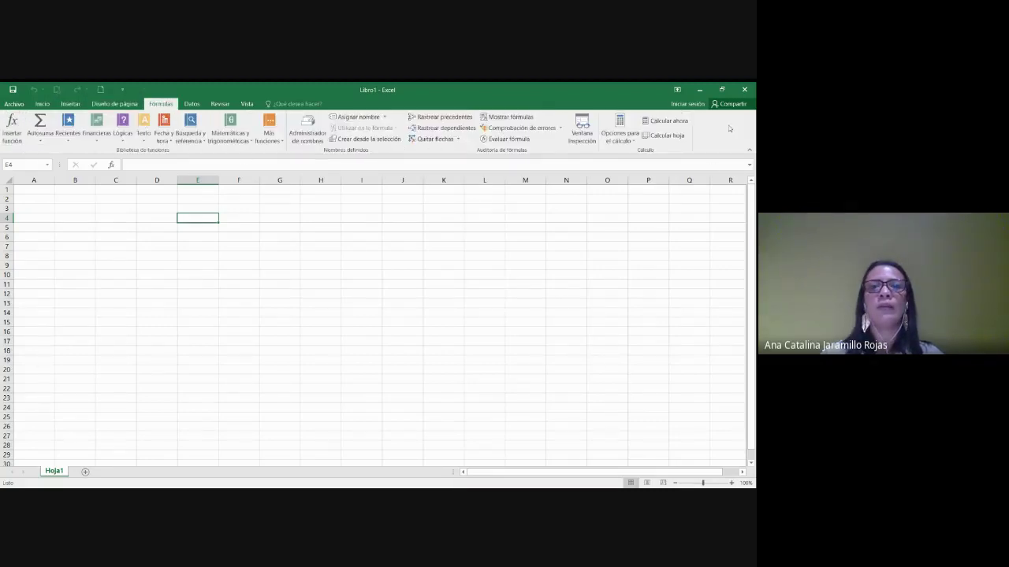
click(193, 106)
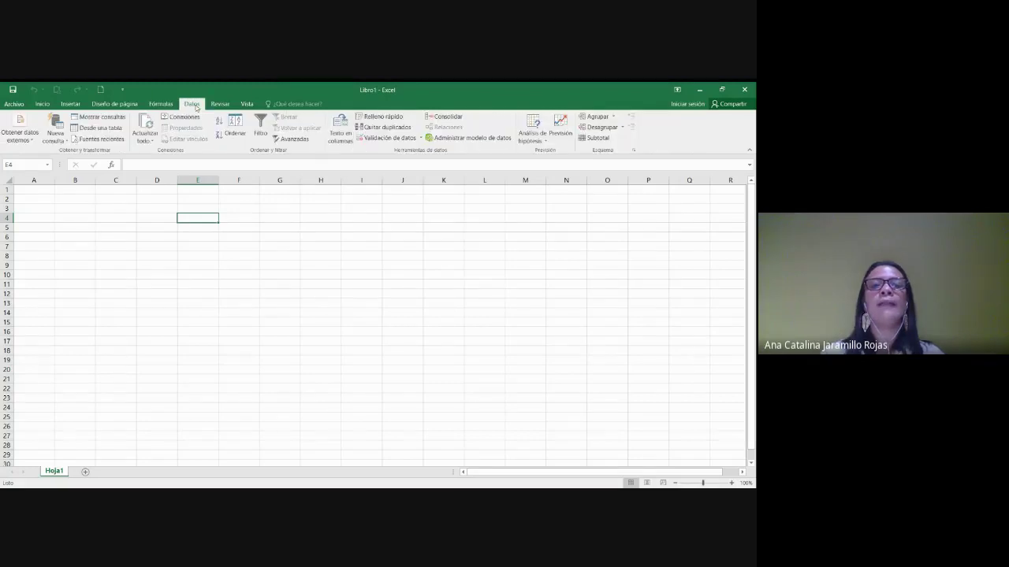
click(221, 105)
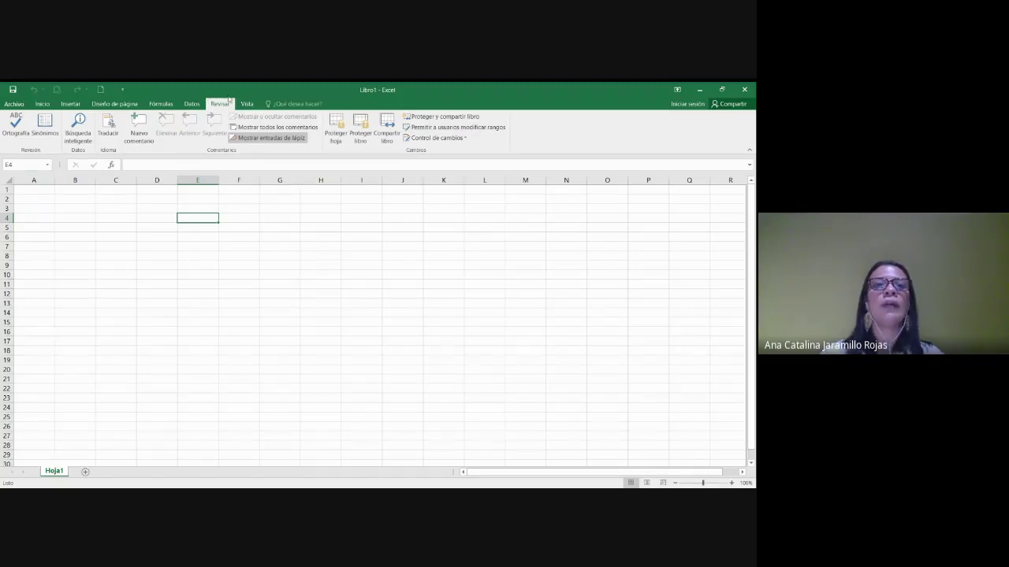
click(245, 104)
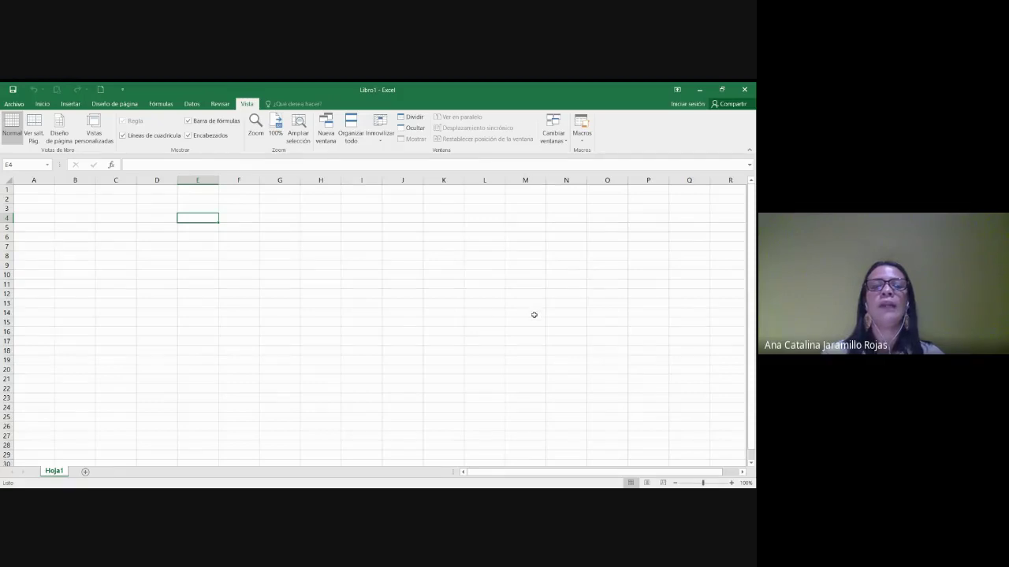
click(452, 284)
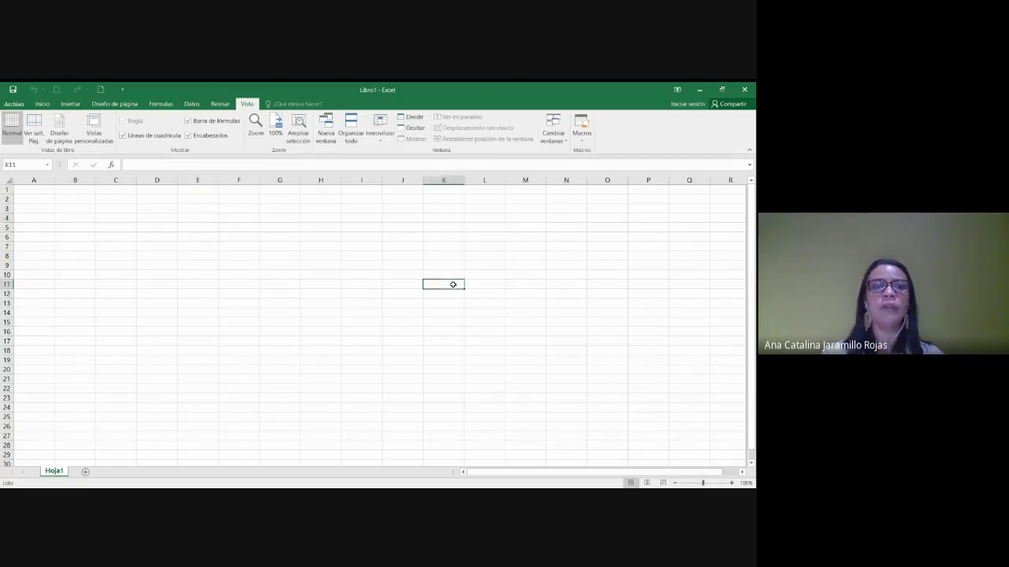
click(41, 105)
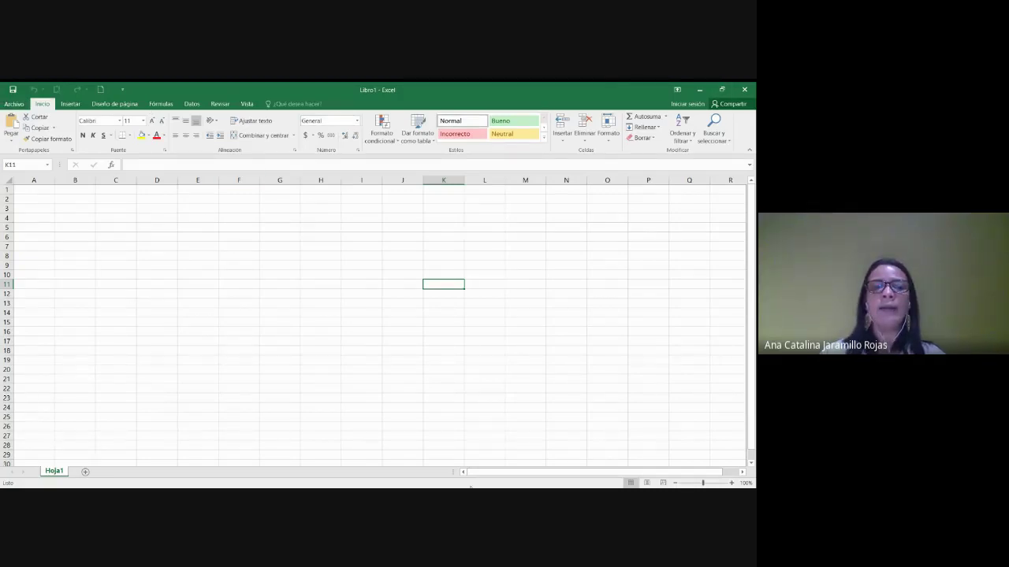
Add new worksheets Hoja2, Hoja3 and Hoja4 with the new-sheet button.
click(318, 438)
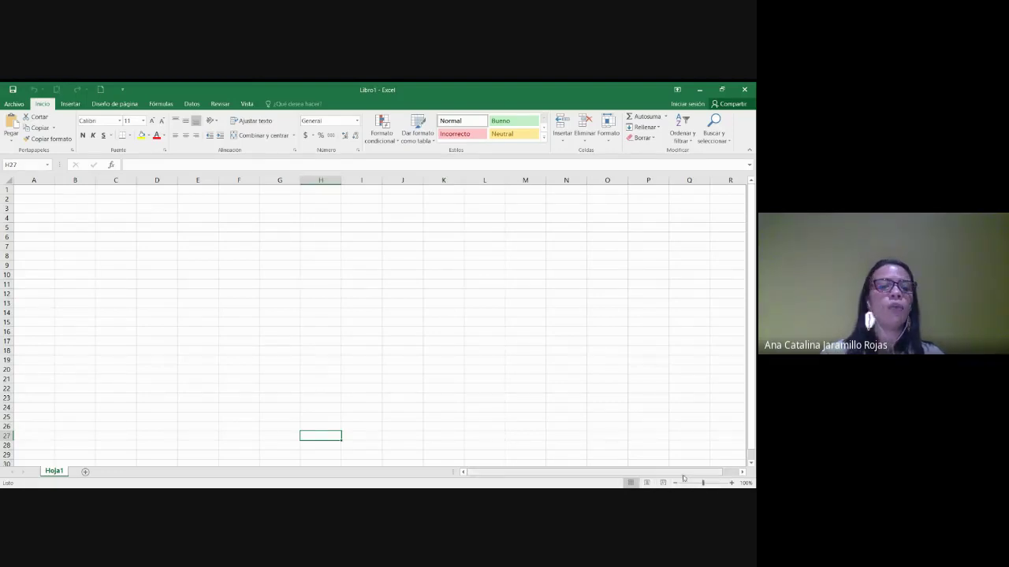
click(175, 442)
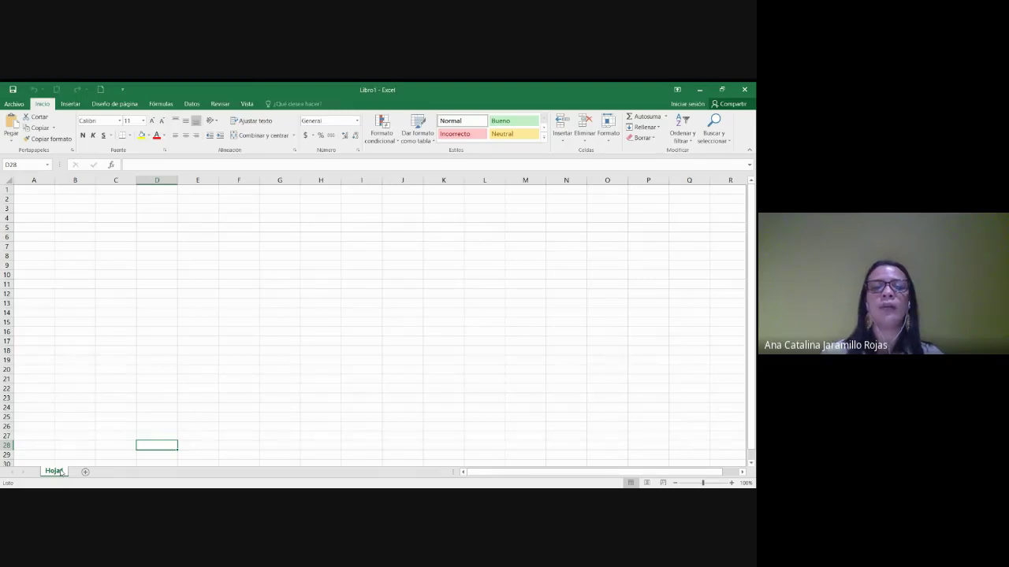
click(85, 472)
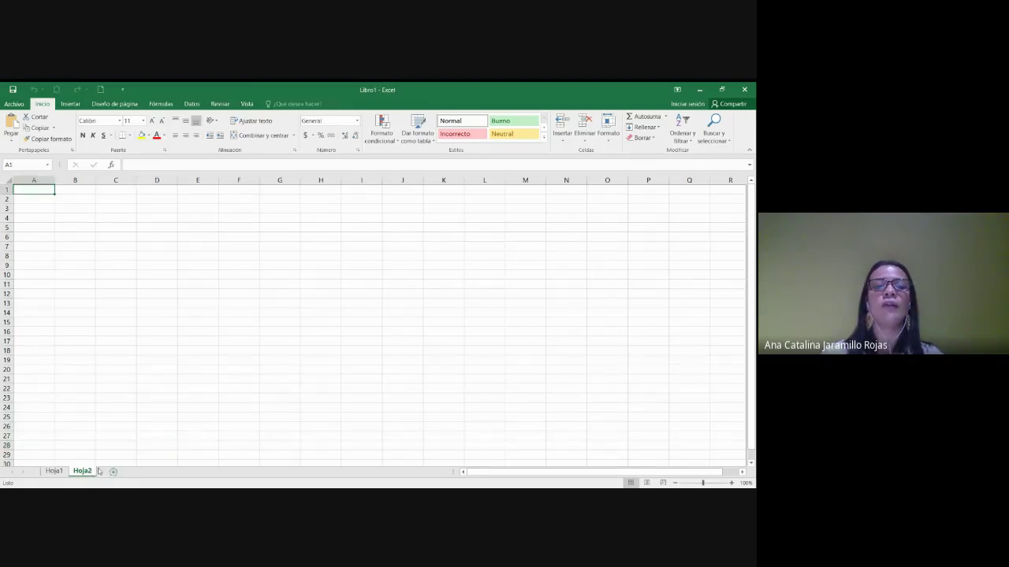
click(114, 471)
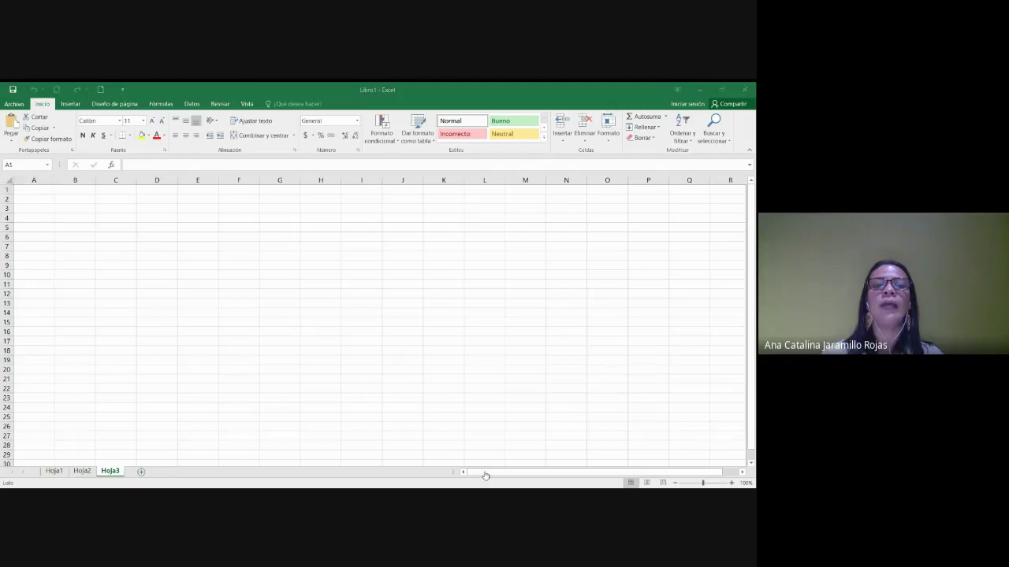
click(140, 470)
Switch among sheets Hoja1 to Hoja4, ending on Hoja2.
click(82, 469)
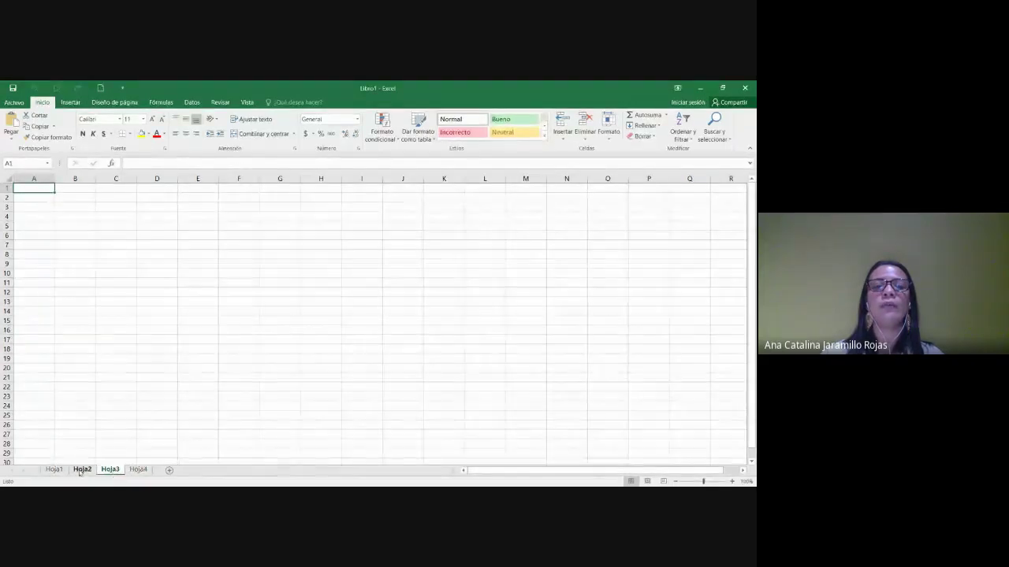
click(55, 471)
click(111, 470)
click(138, 470)
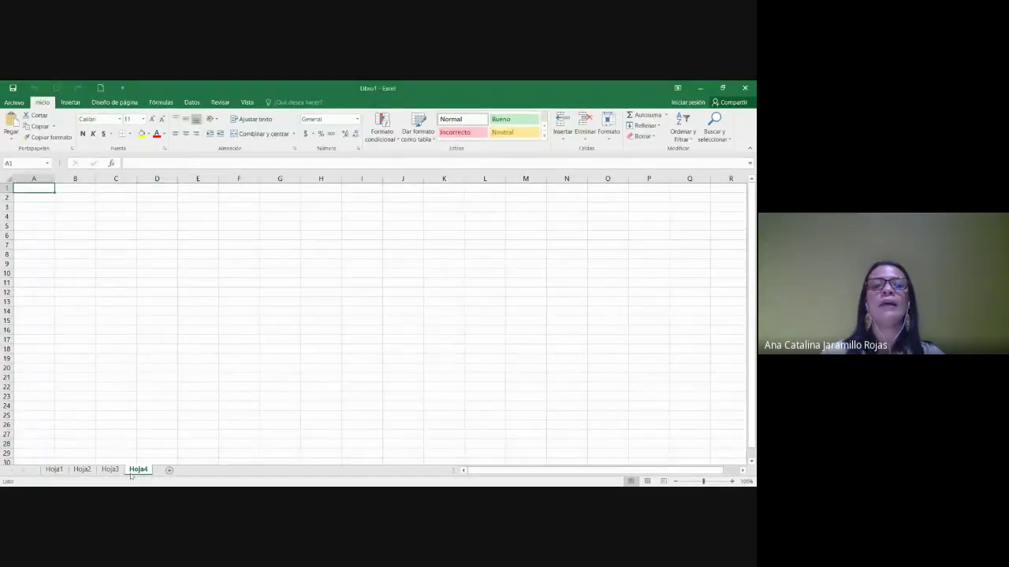
click(82, 470)
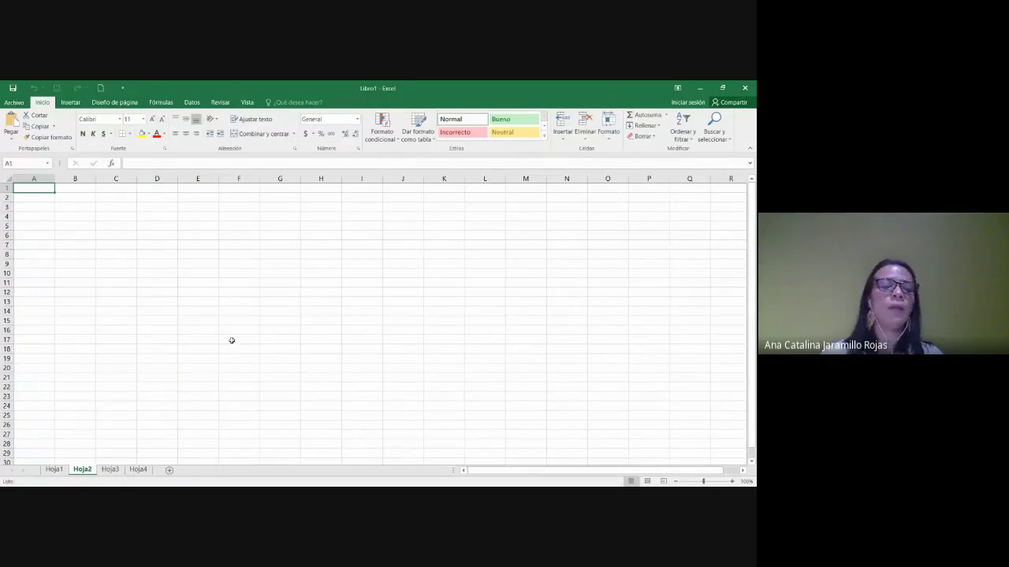
click(240, 378)
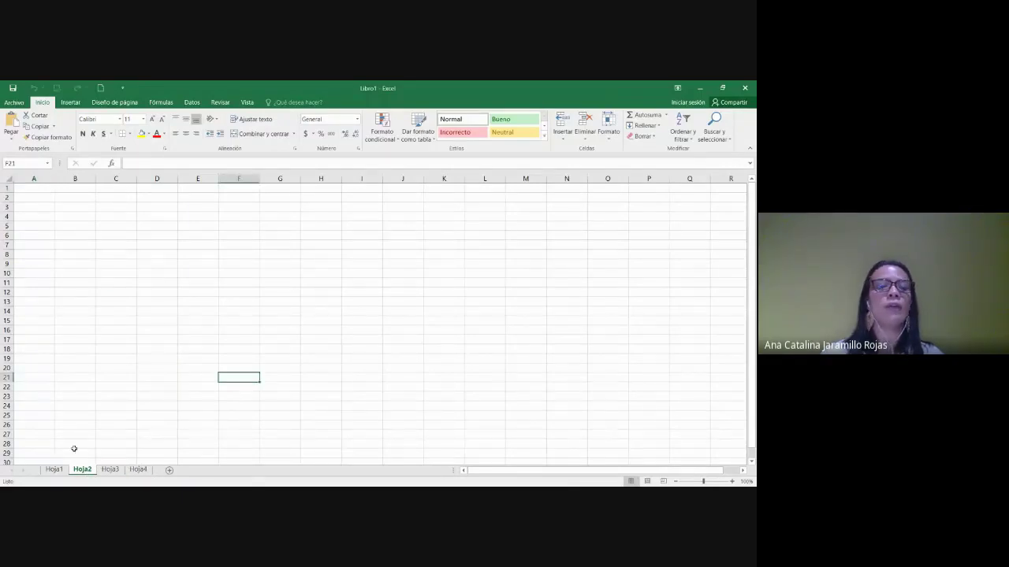
click(54, 470)
click(139, 470)
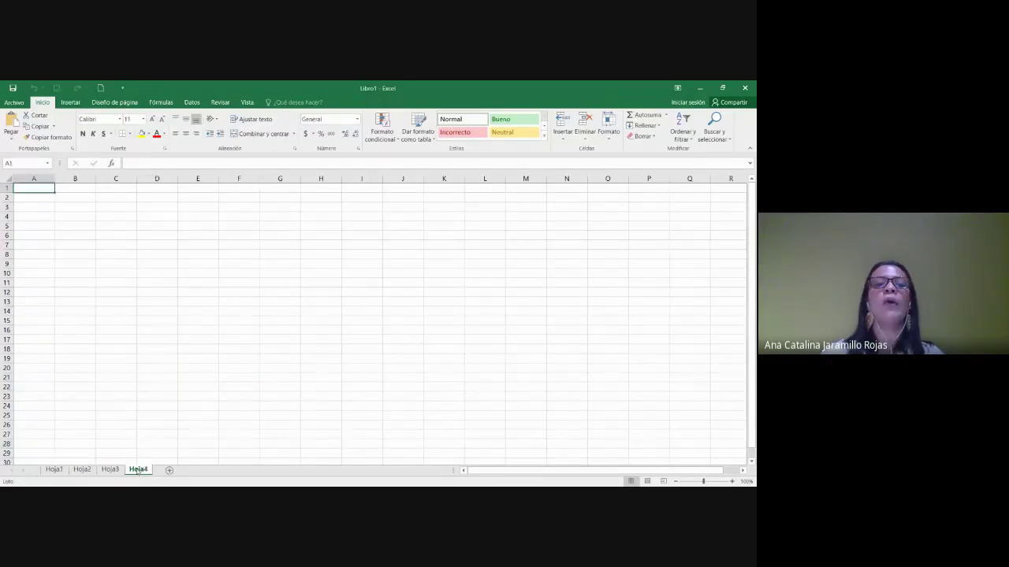
click(82, 470)
Hide sheet Hoja2 and a second worksheet from the tab right-click menu.
right_click(88, 471)
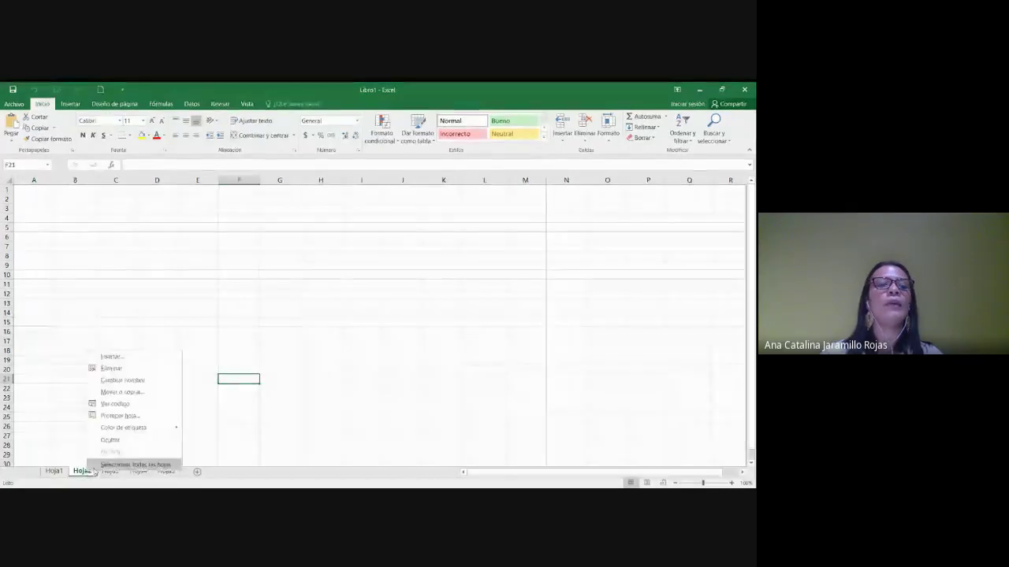
click(116, 440)
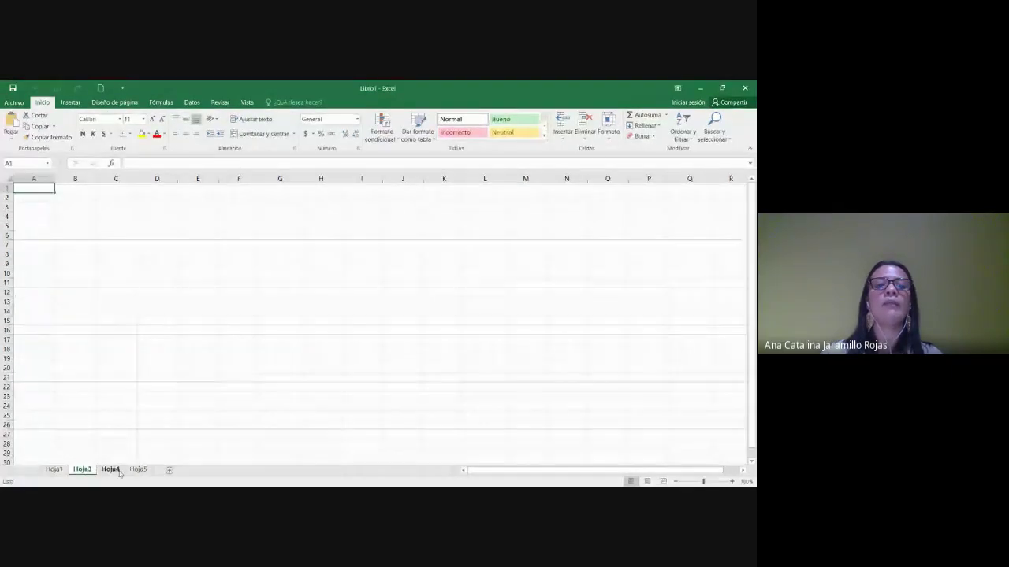
click(110, 470)
right_click(110, 470)
click(140, 443)
click(342, 425)
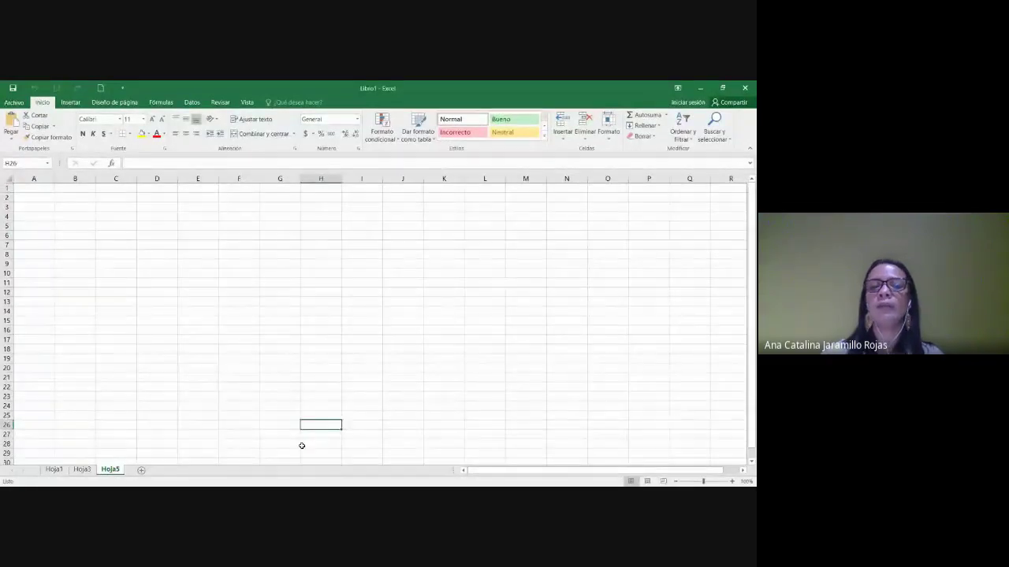
Unhide Hoja2 and then Hoja3 through the Mostrar list of hidden sheets.
click(60, 470)
right_click(60, 471)
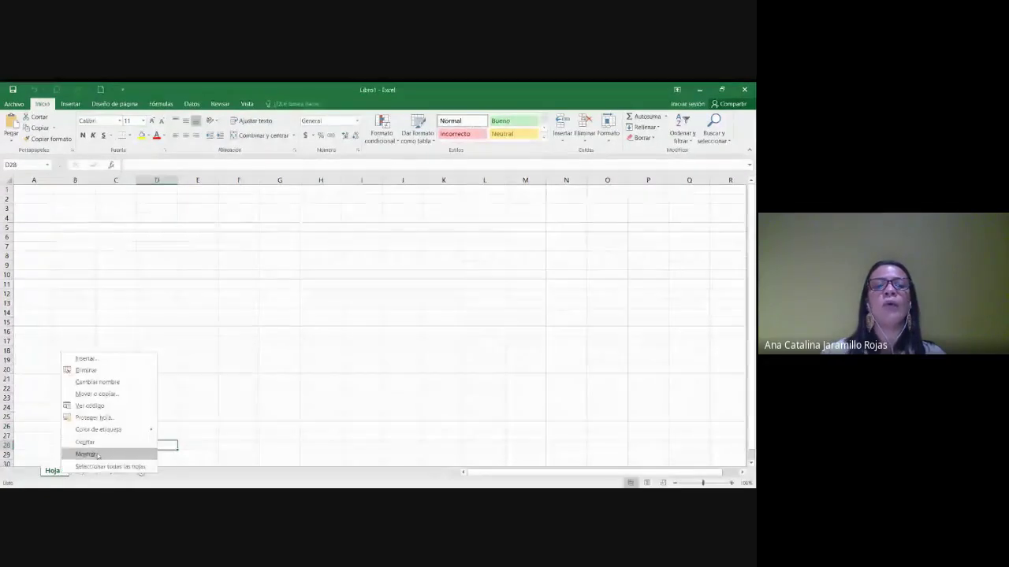
click(95, 452)
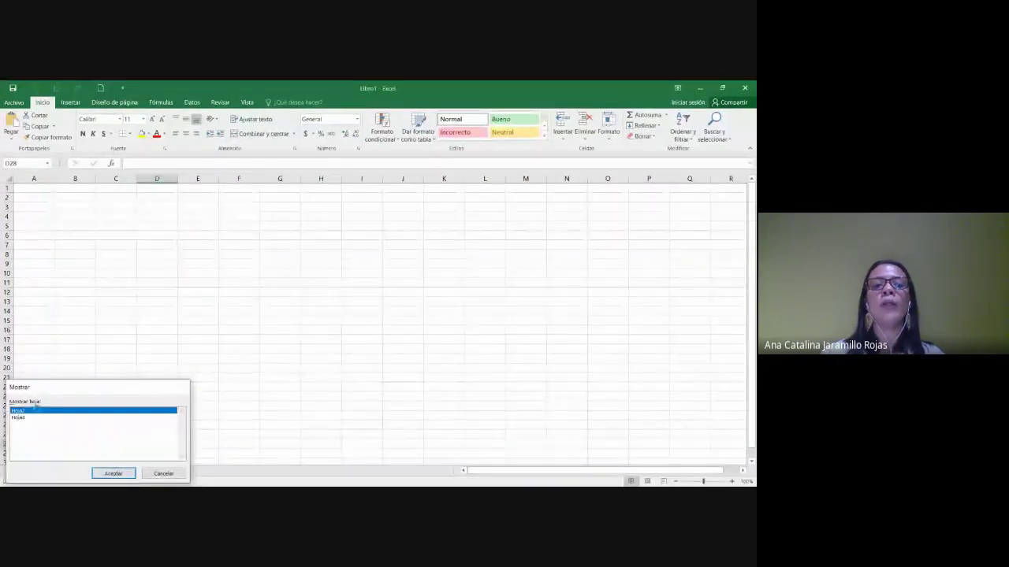
click(113, 473)
right_click(100, 471)
click(120, 455)
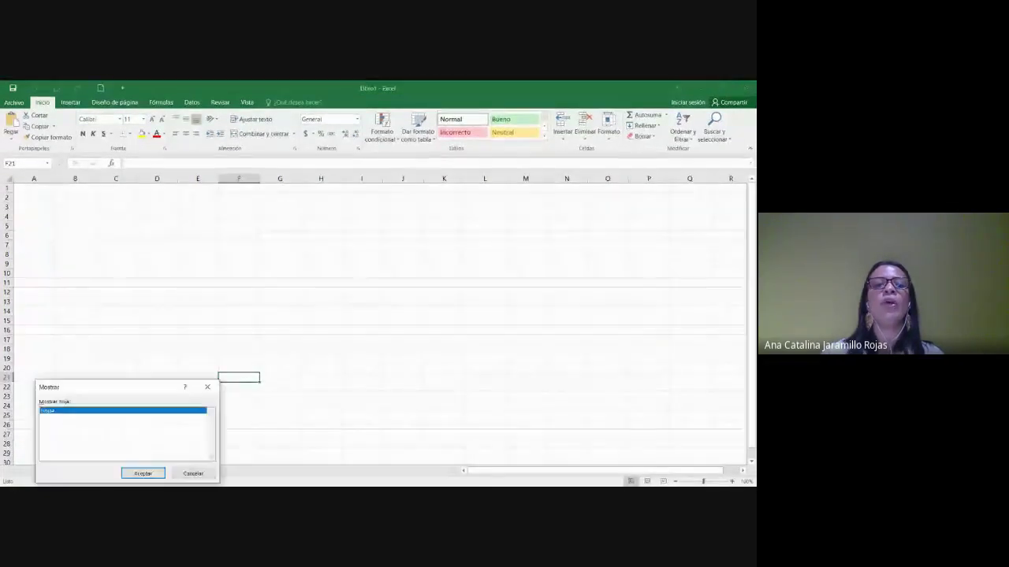
double_click(81, 411)
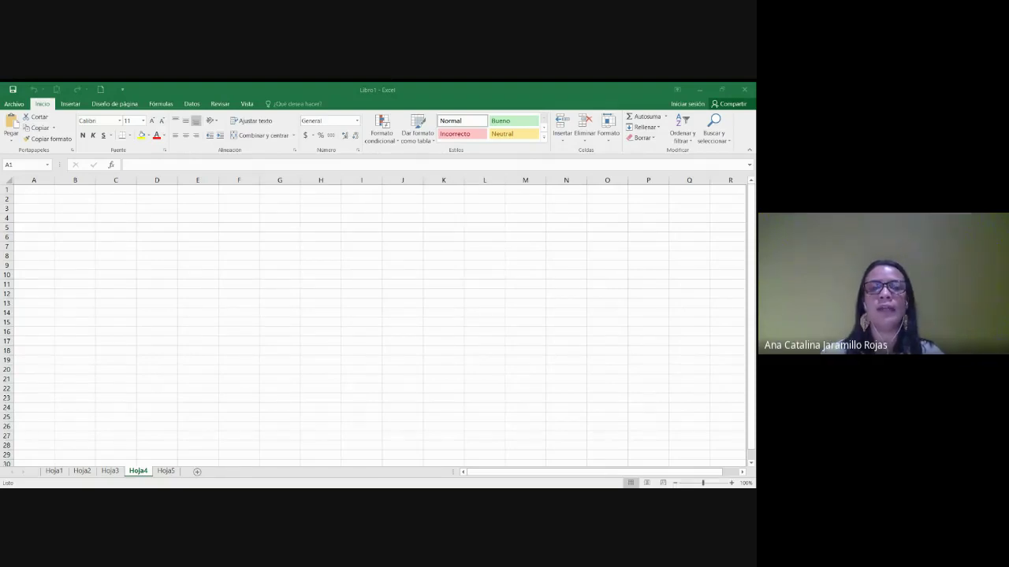
click(342, 342)
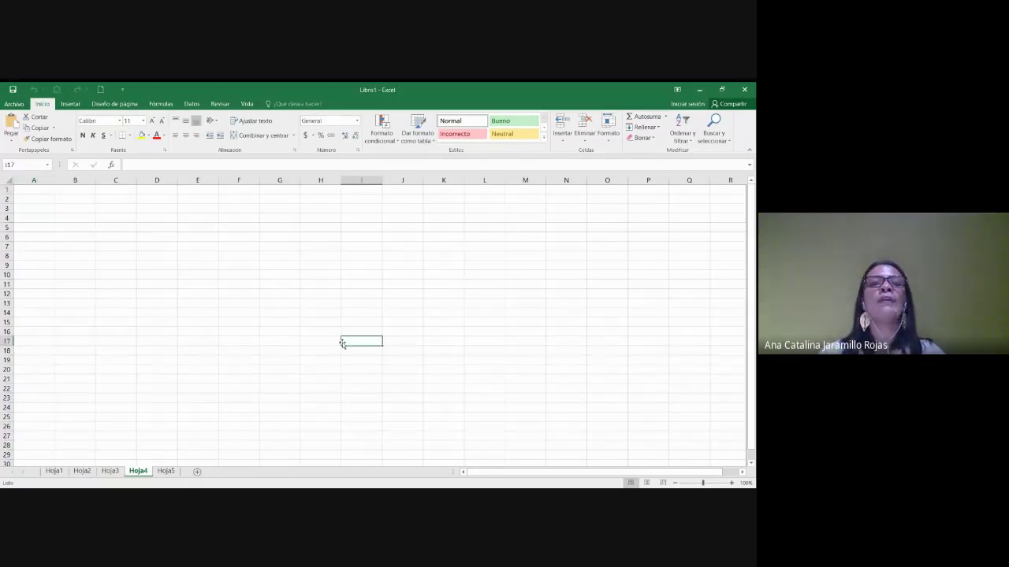
click(632, 302)
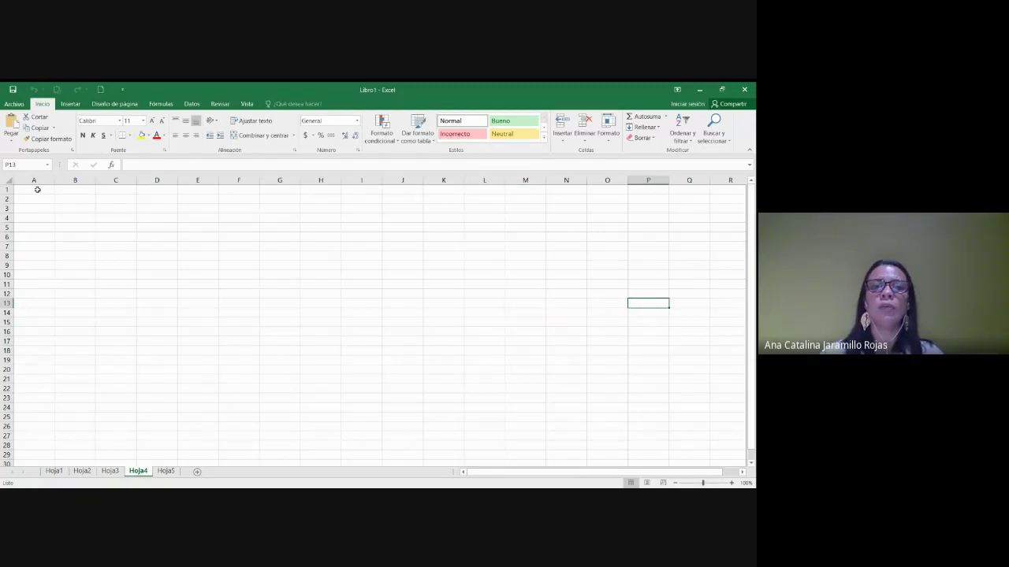
mouse_move(36, 187)
mouse_down()
mouse_move(500, 368)
mouse_move(554, 401)
mouse_up()
click(554, 401)
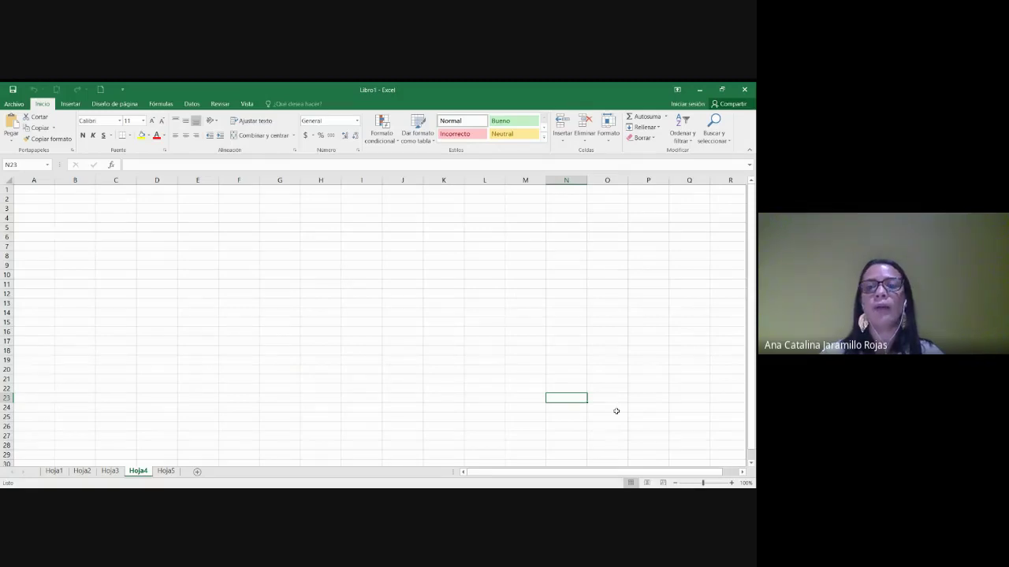
Switch Hoja4 to Diseño de página view to see printed pages with headers and footers.
click(645, 483)
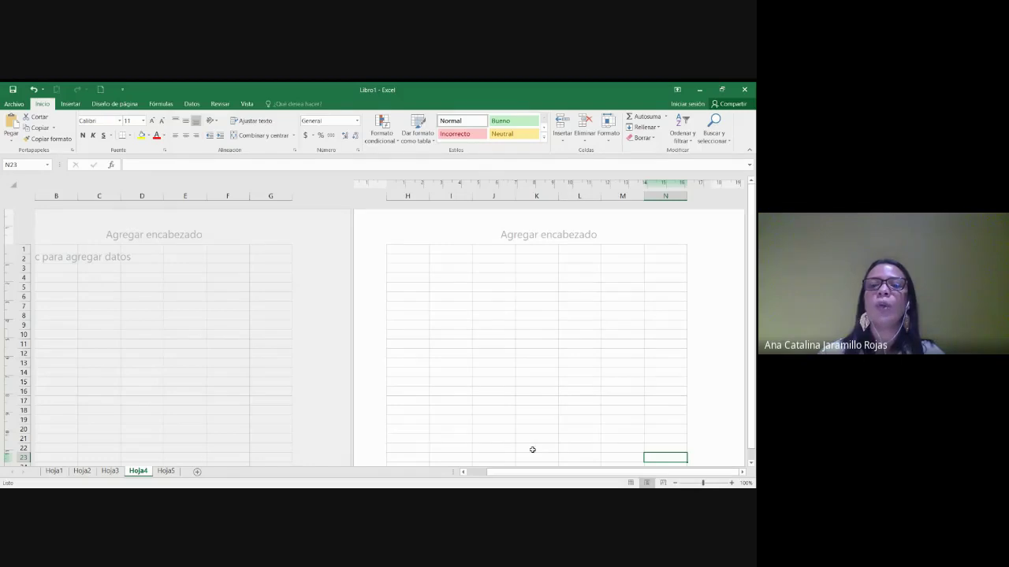
scroll(515, 349, down, 3)
scroll(516, 349, up, 3)
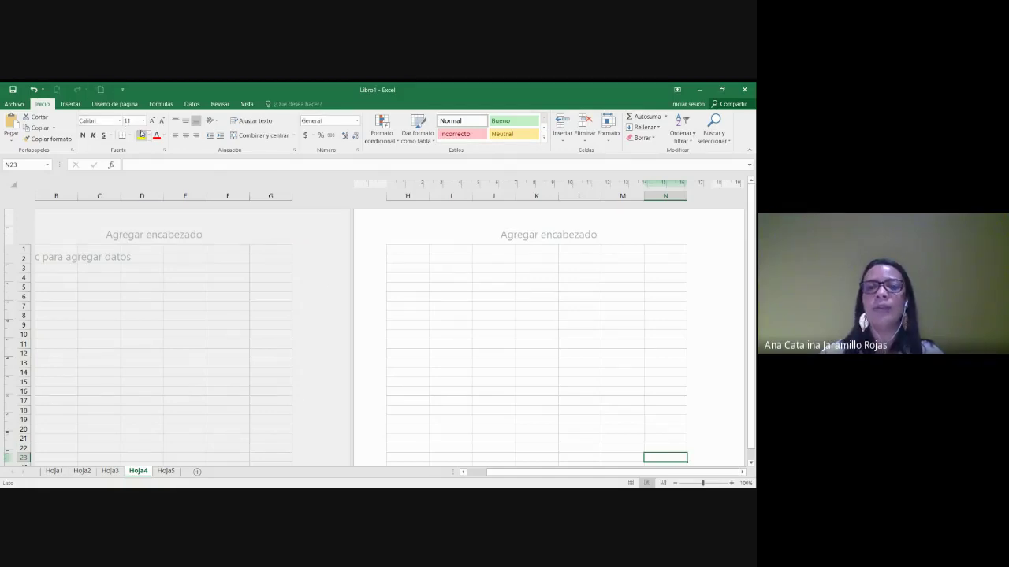
scroll(328, 254, down, 10)
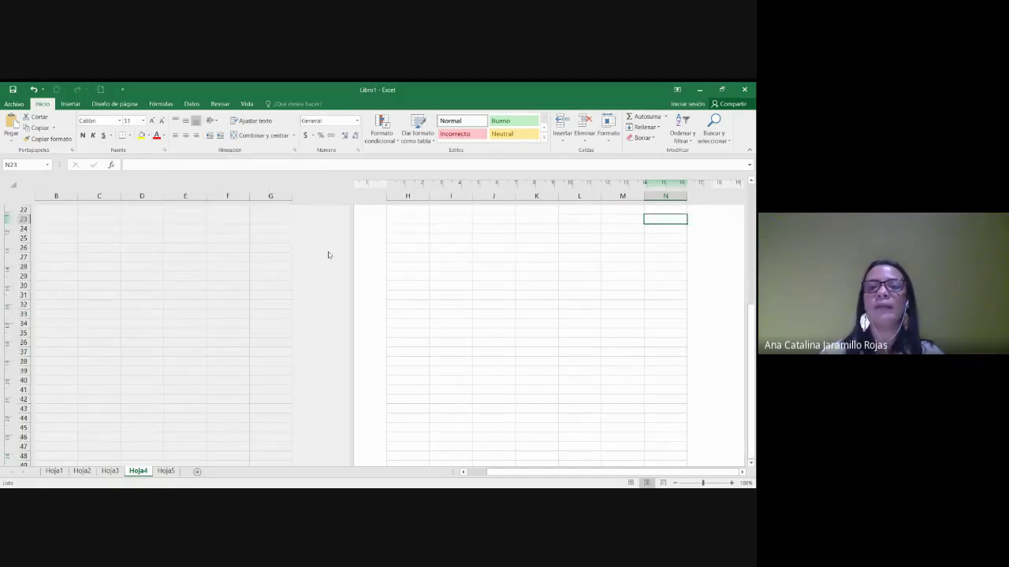
scroll(329, 257, up, 10)
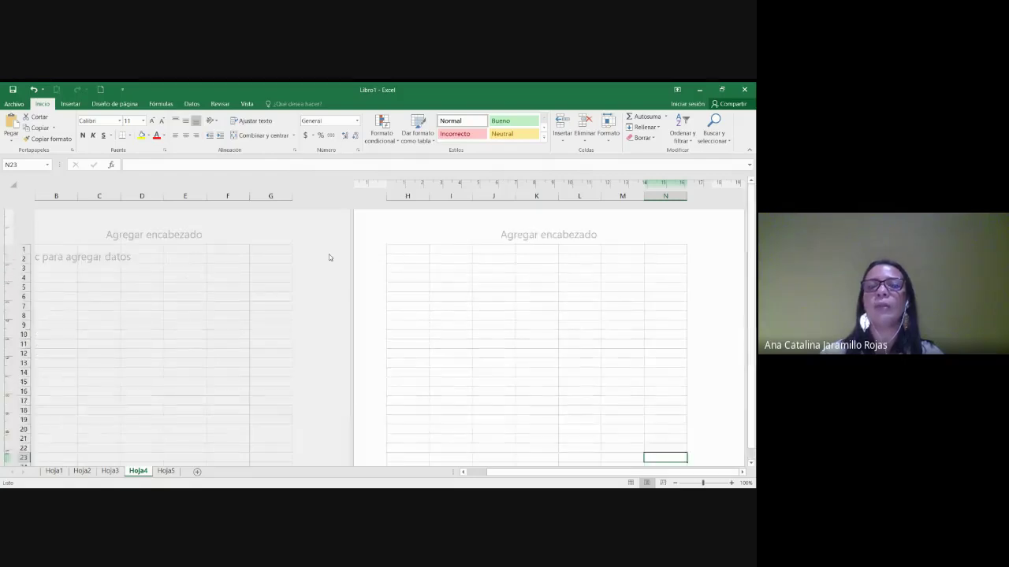
Set the page size to Carta under Diseño de página > Tamaño.
click(115, 104)
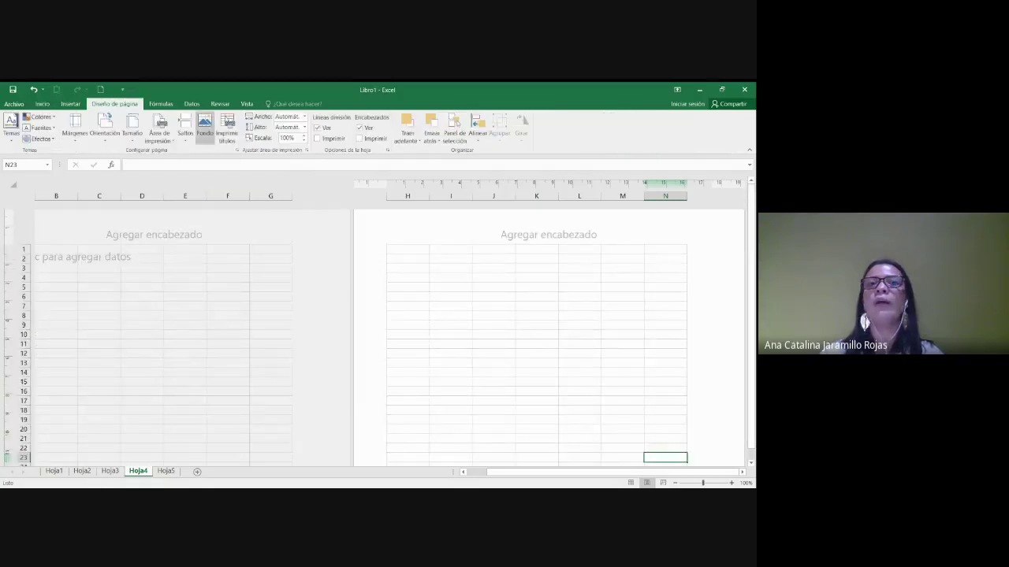
click(133, 128)
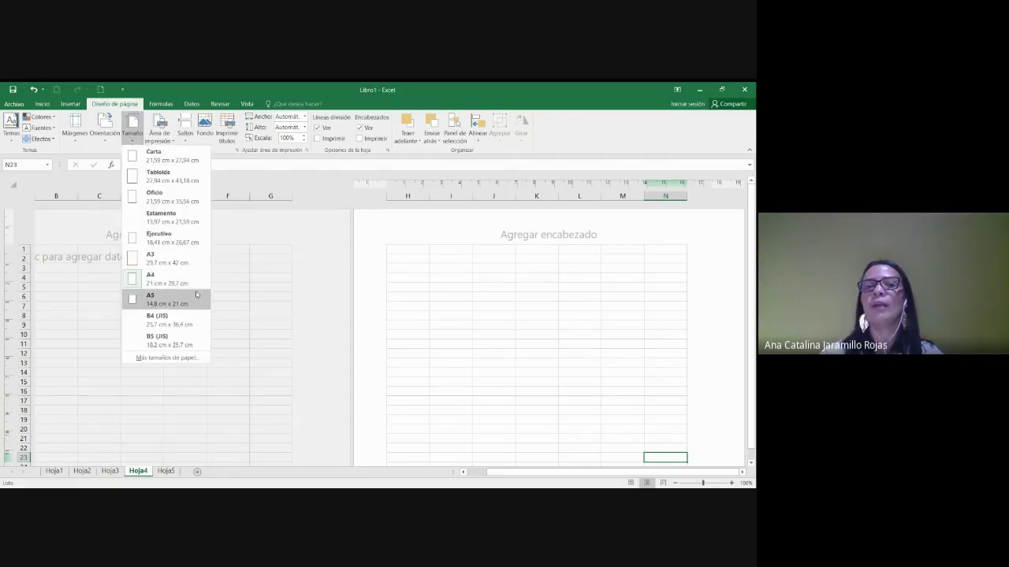
click(183, 158)
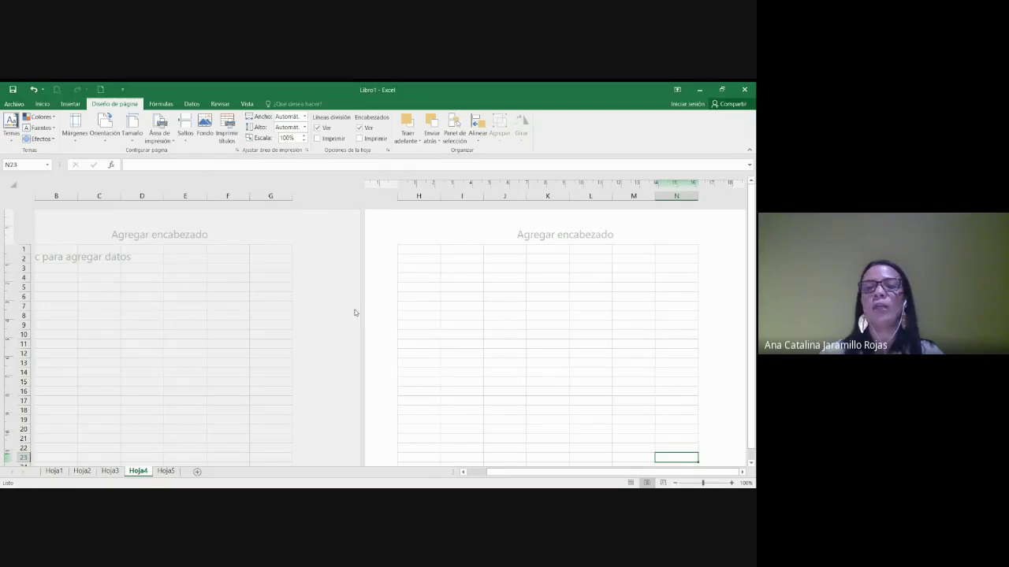
scroll(355, 313, down, 8)
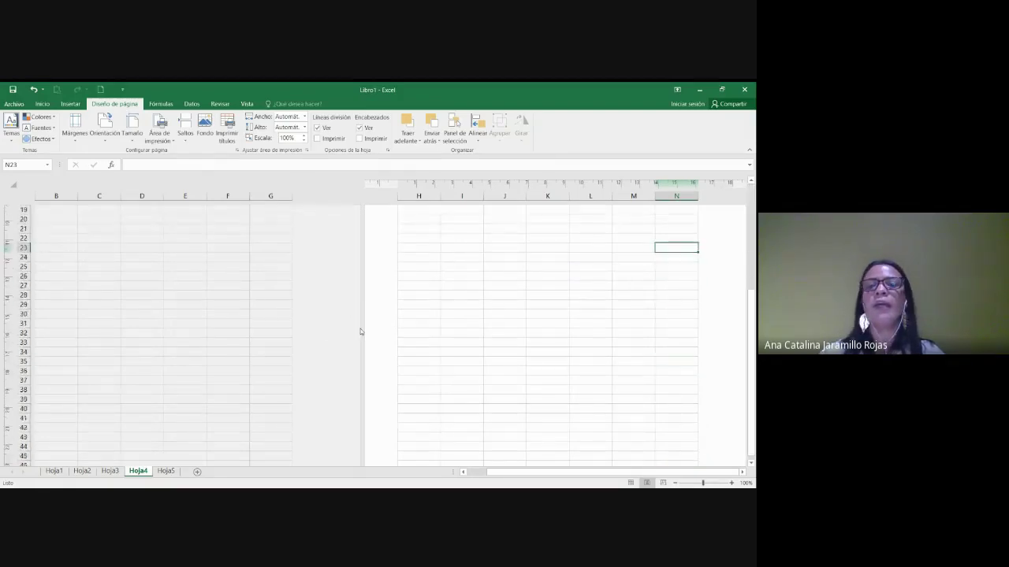
scroll(327, 347, down, 3)
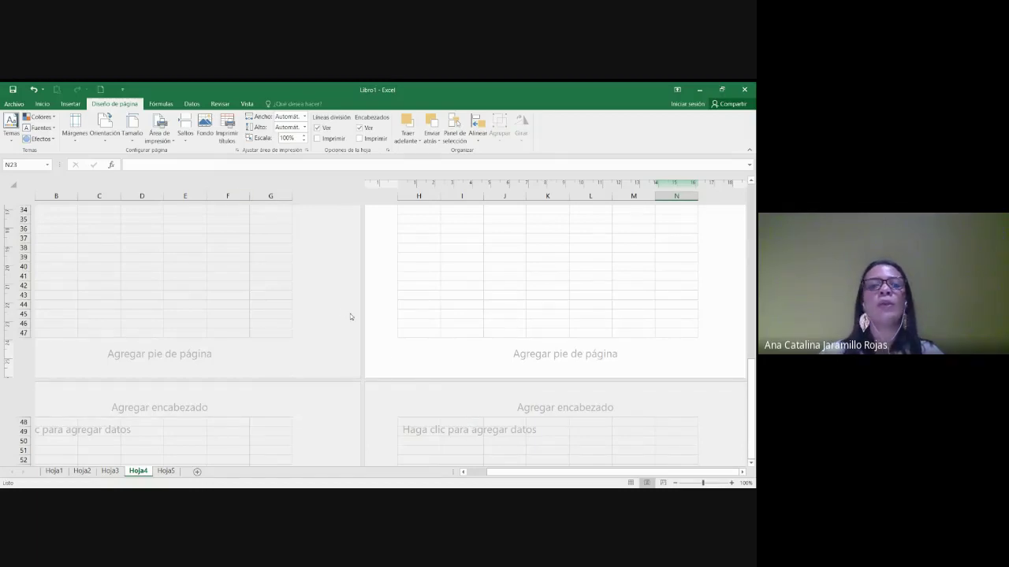
scroll(322, 360, up, 11)
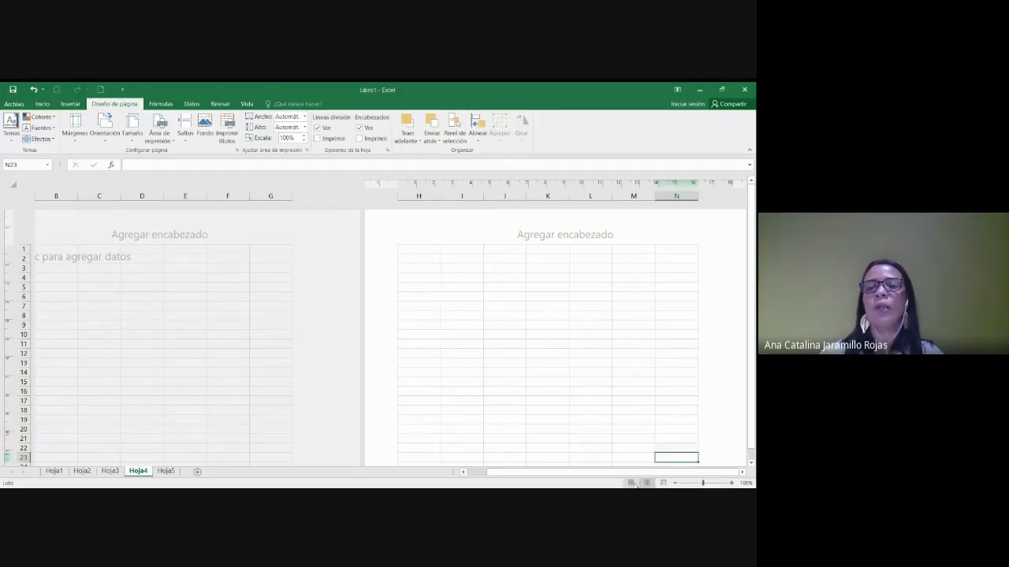
Return Hoja4 to Normal view and scroll over the dashed page-break lines.
click(631, 482)
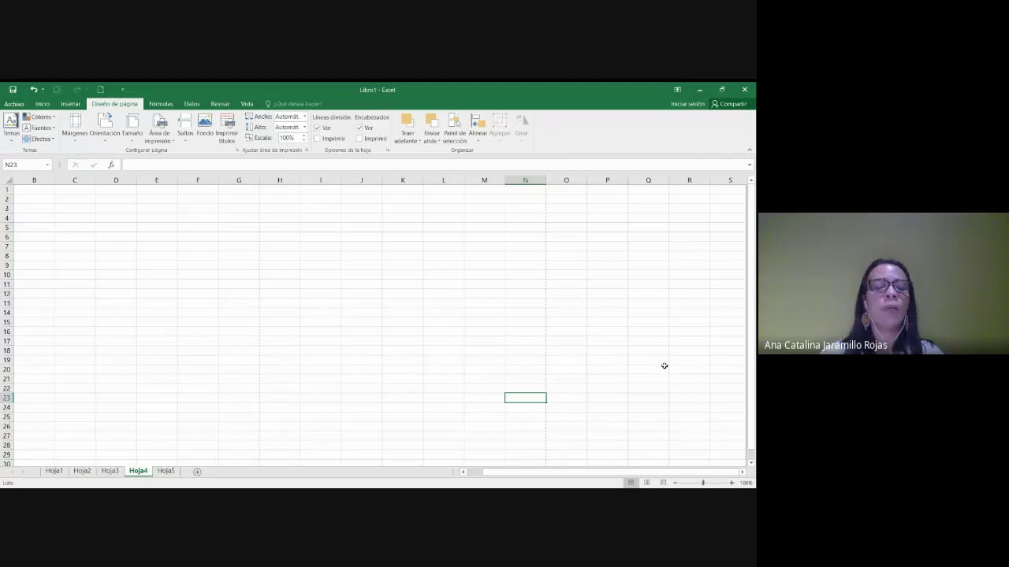
ctrl+scroll(664, 365, down, 4)
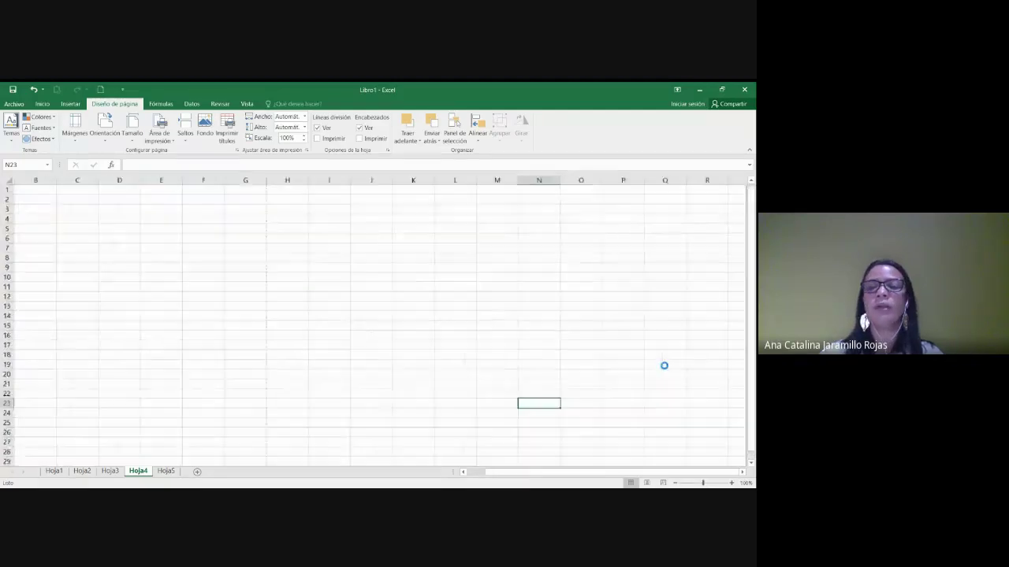
ctrl+scroll(664, 365, down, 3)
ctrl+scroll(664, 365, up, 5)
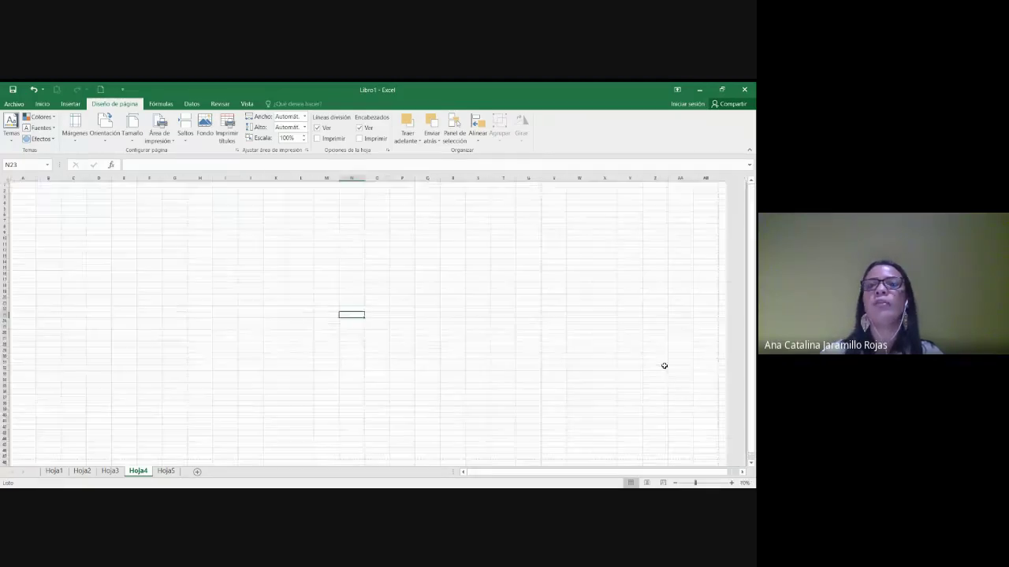
ctrl+scroll(665, 366, down, 4)
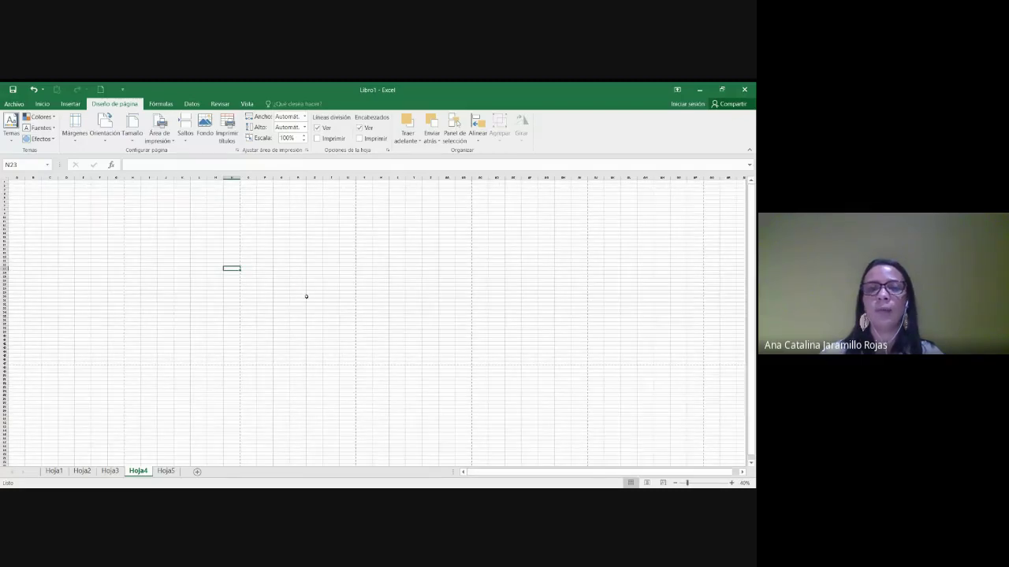
ctrl+scroll(306, 295, up, 2)
Select cell L26, then the whole column AA, and go back to the Inicio tab.
click(276, 312)
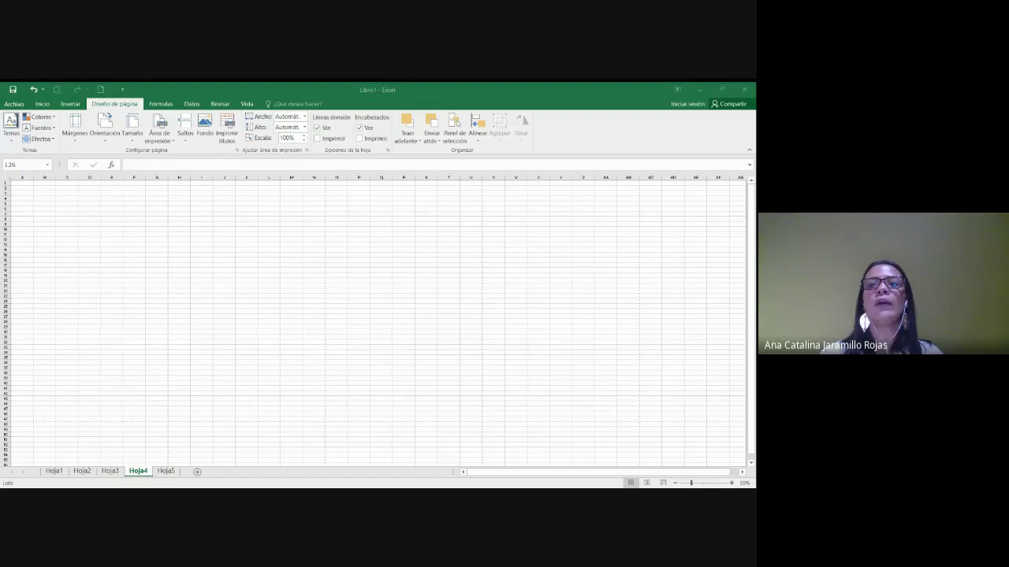
key(alt+Tab)
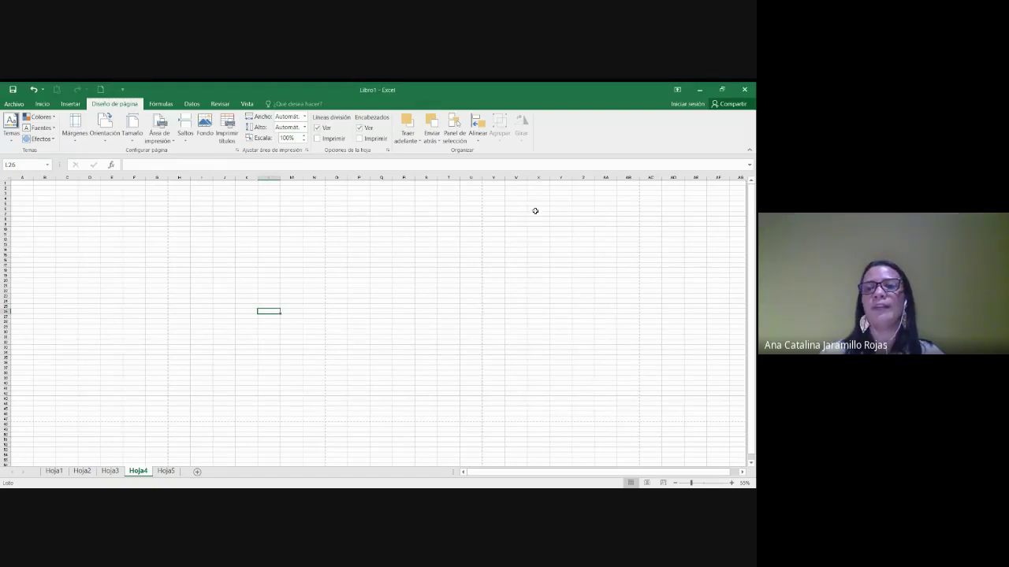
click(606, 177)
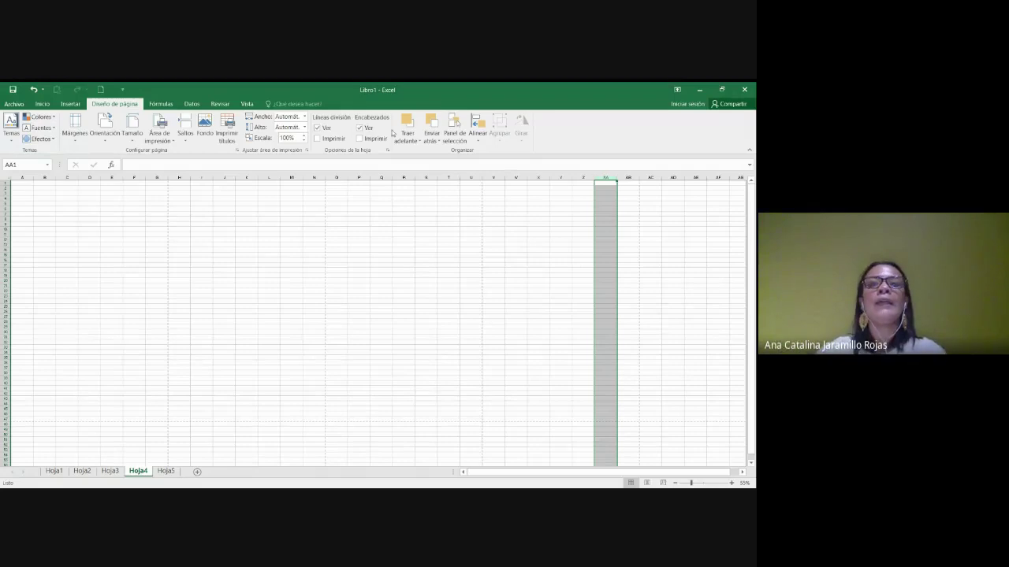
click(41, 103)
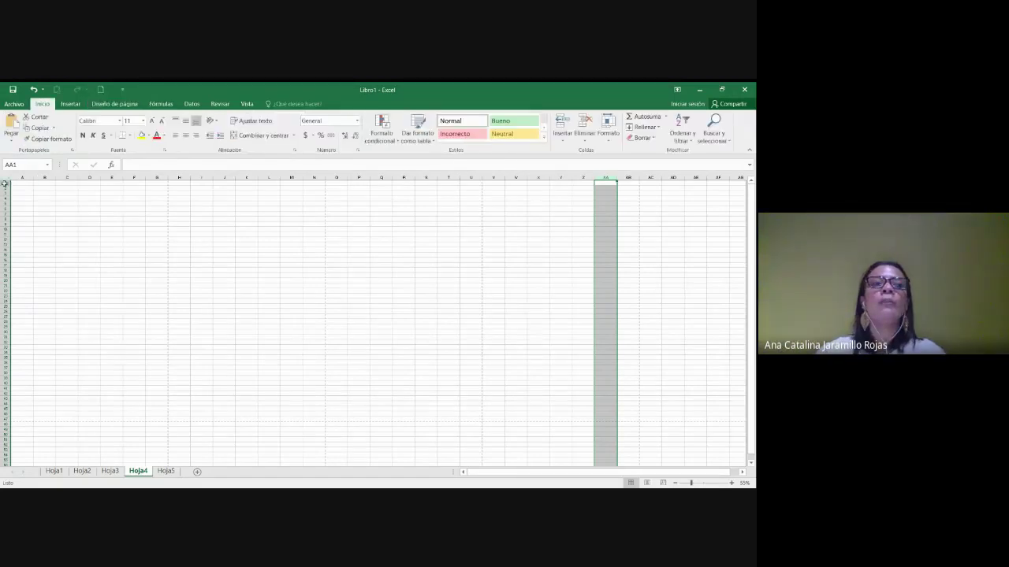
Select the whole sheet, then jump to and select the last row, 1048576.
click(5, 178)
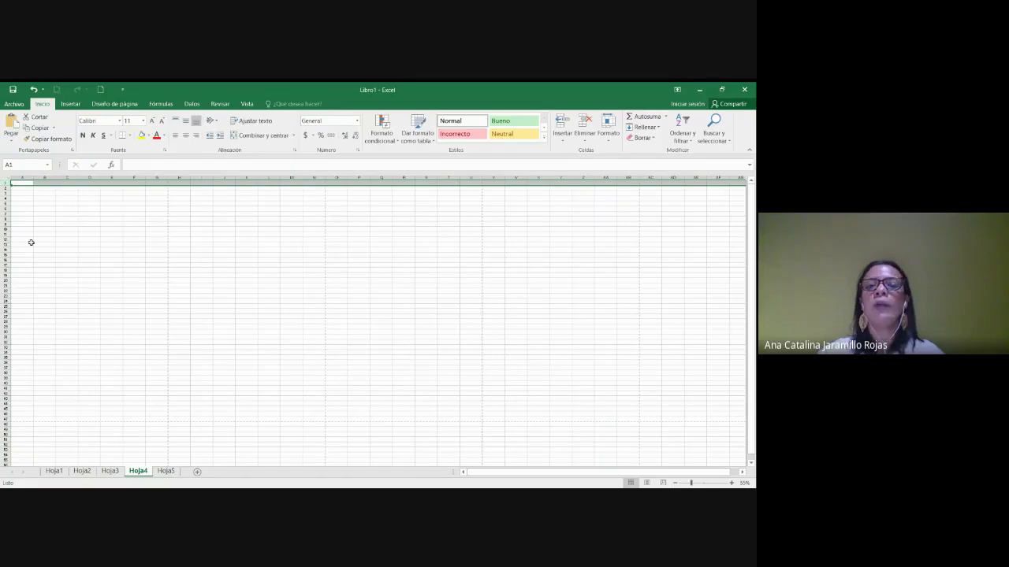
key(ctrl+a)
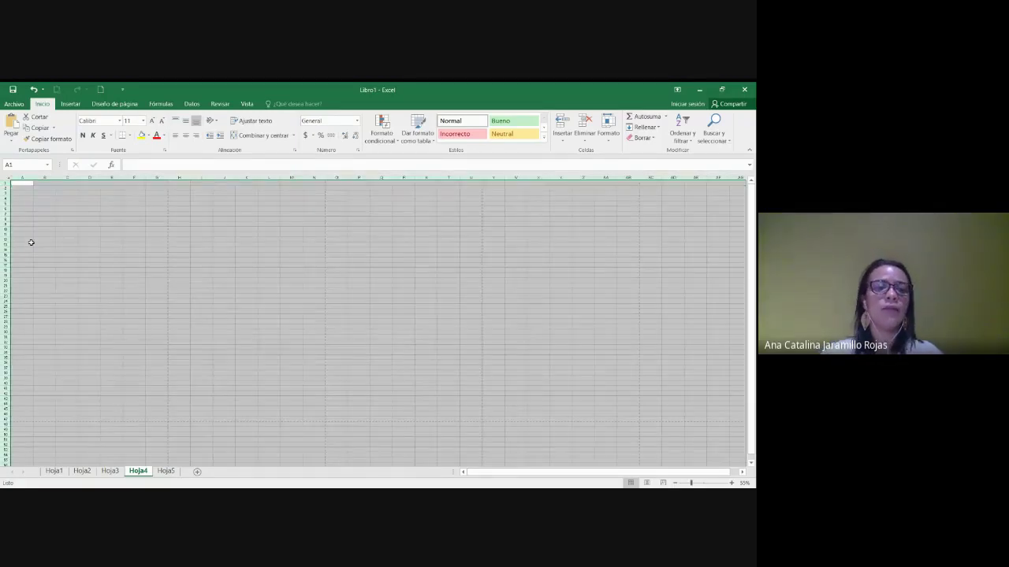
scroll(30, 242, down, 3)
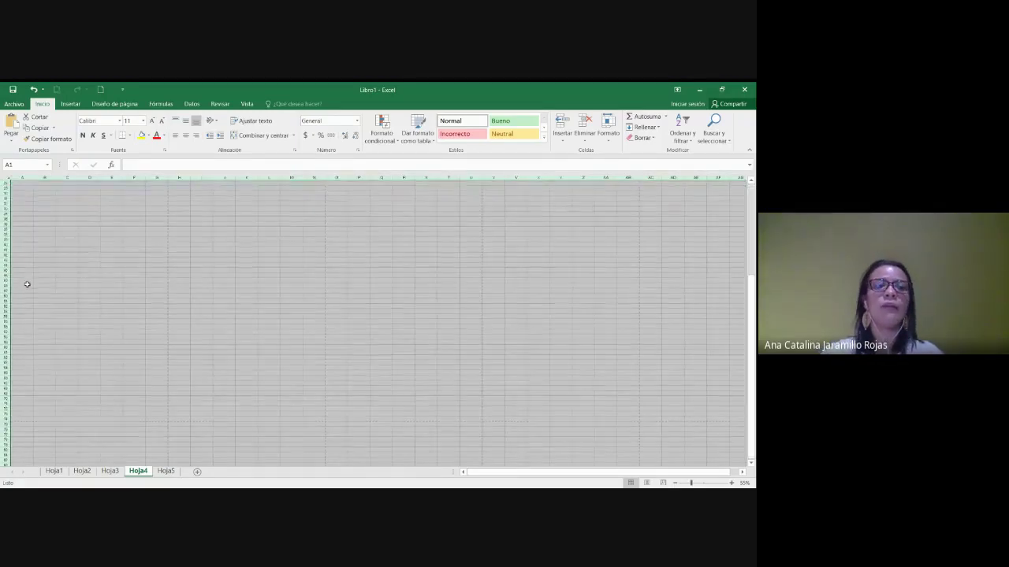
click(33, 182)
key(ctrl+Down)
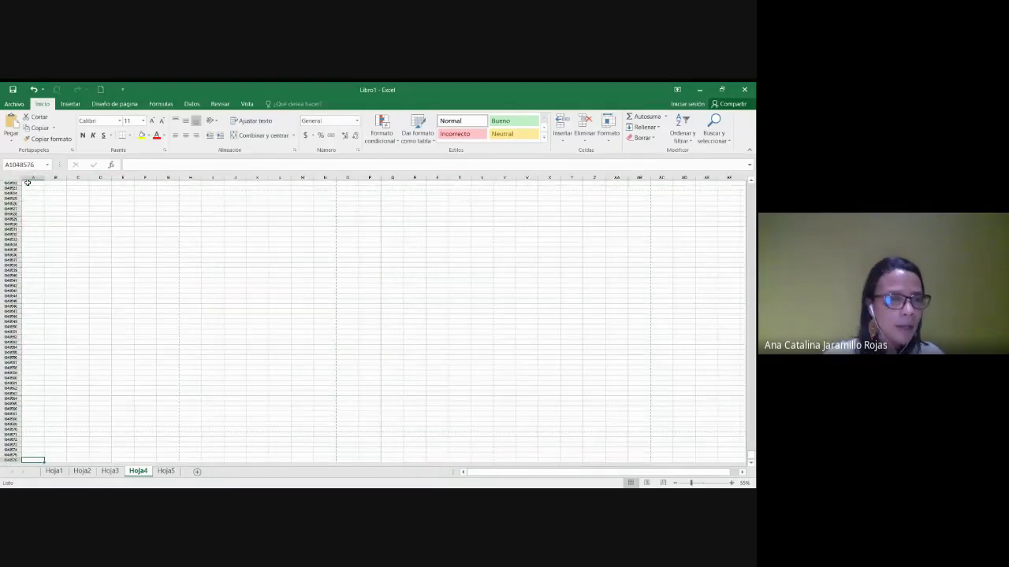
click(10, 460)
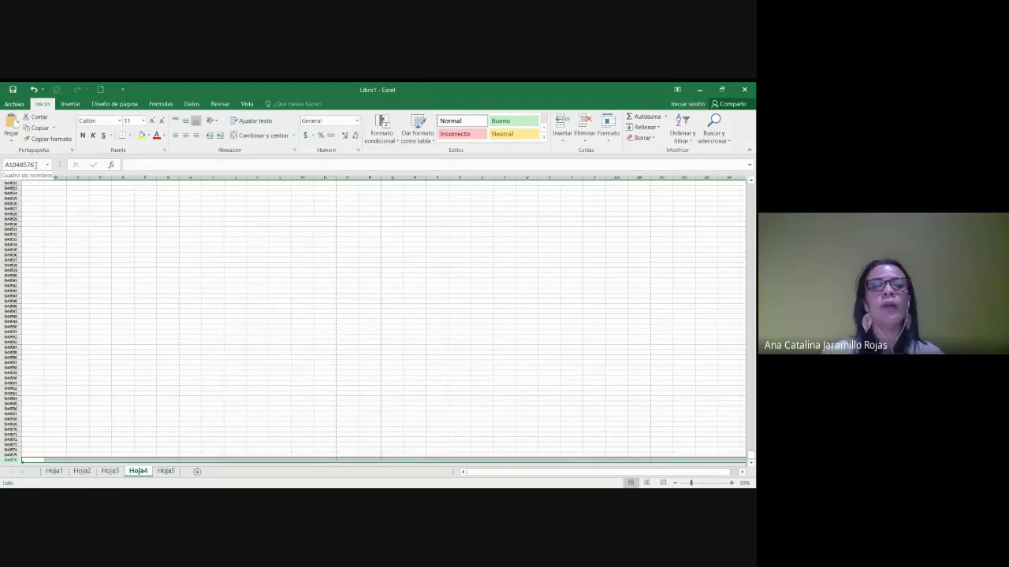
Jump to and select last column XFD, then return to column A and the top rows.
click(33, 177)
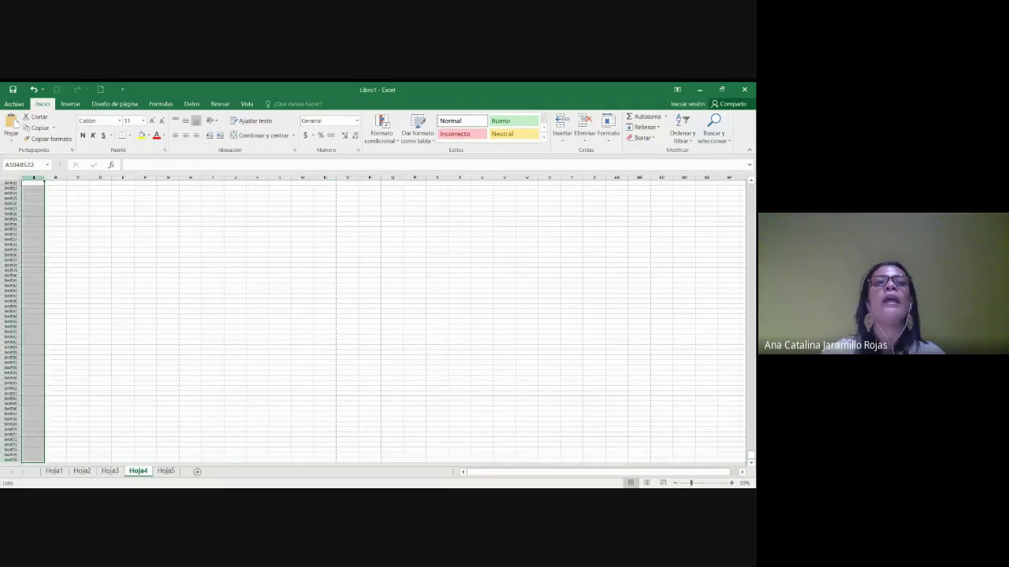
key(ctrl+a)
key(ctrl+Right)
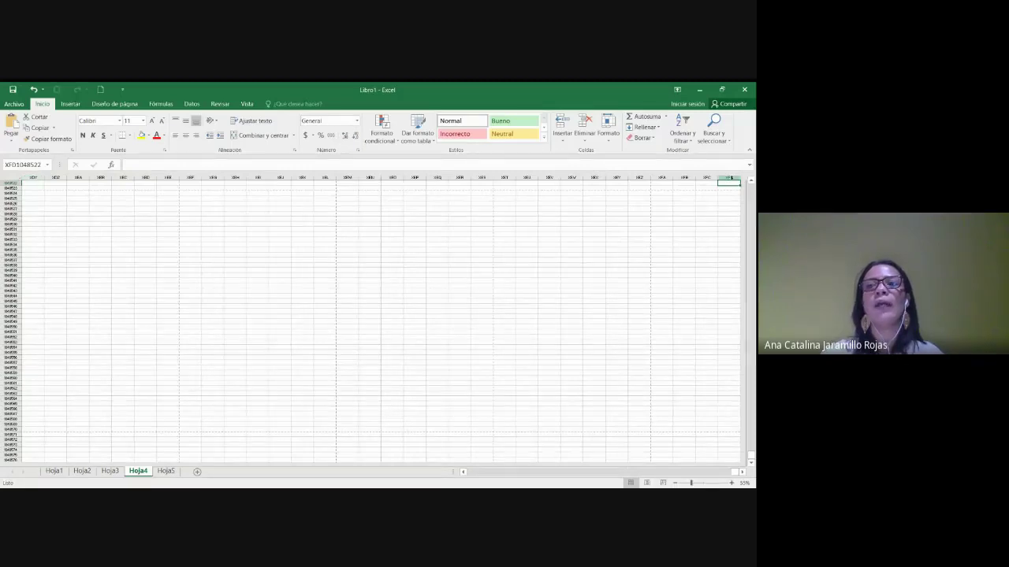
click(731, 178)
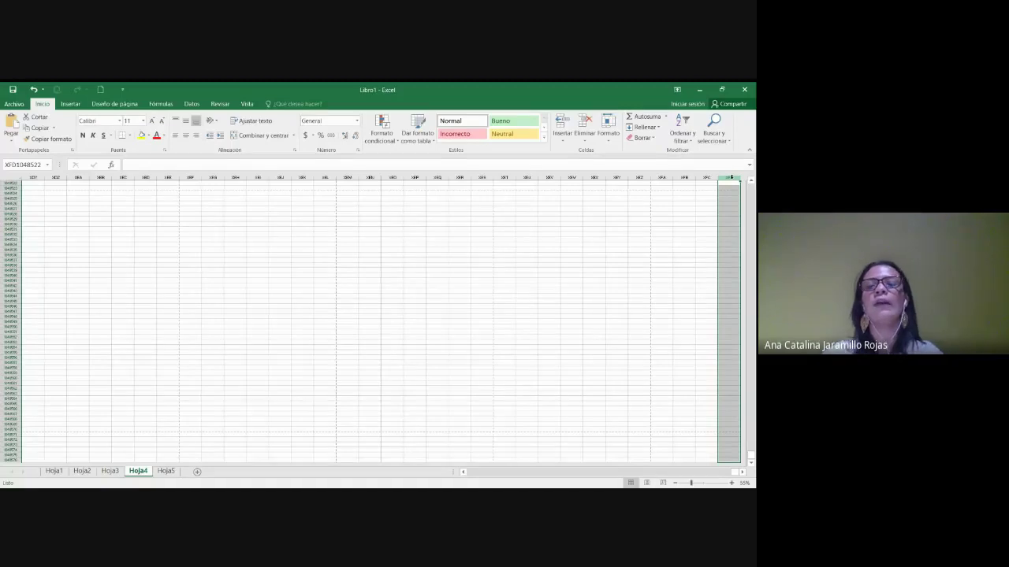
click(617, 322)
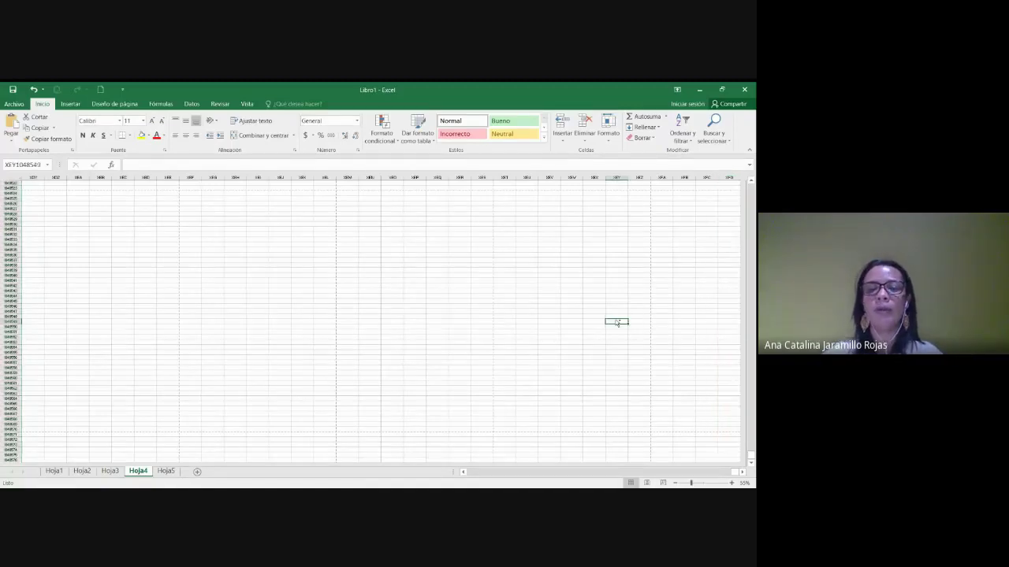
key(ctrl+Left)
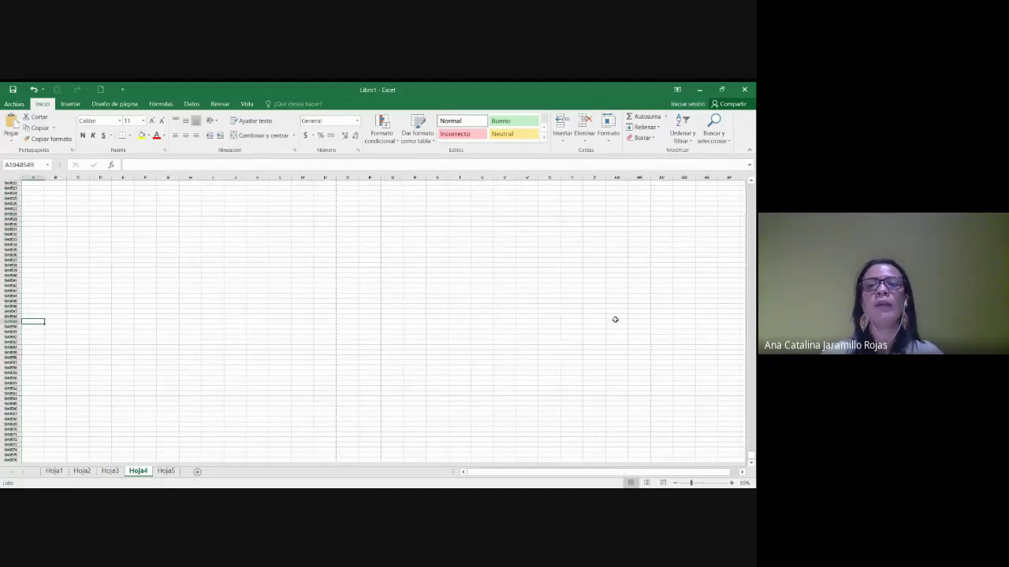
scroll(607, 307, up, 8)
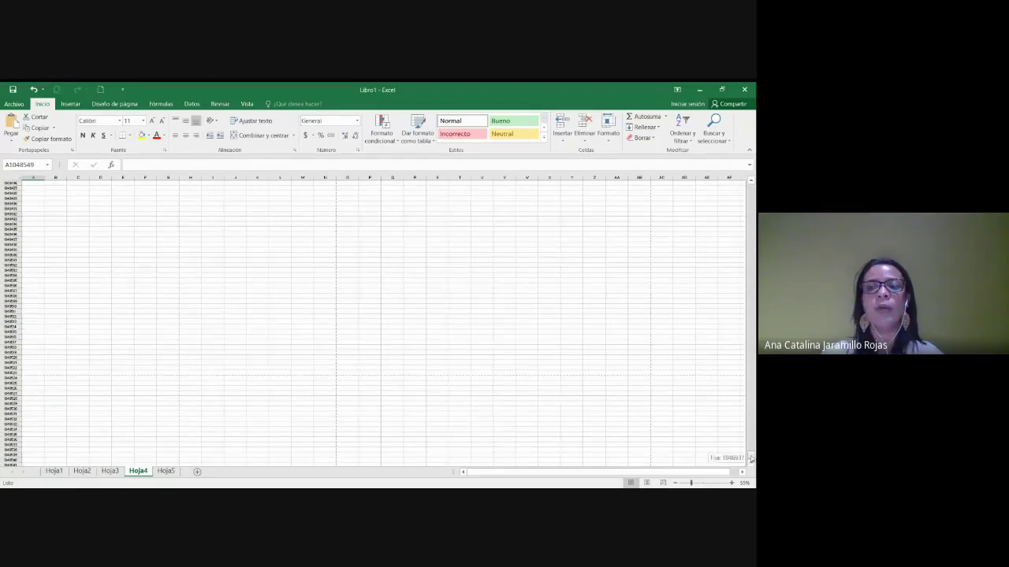
drag(751, 458, 651, 181)
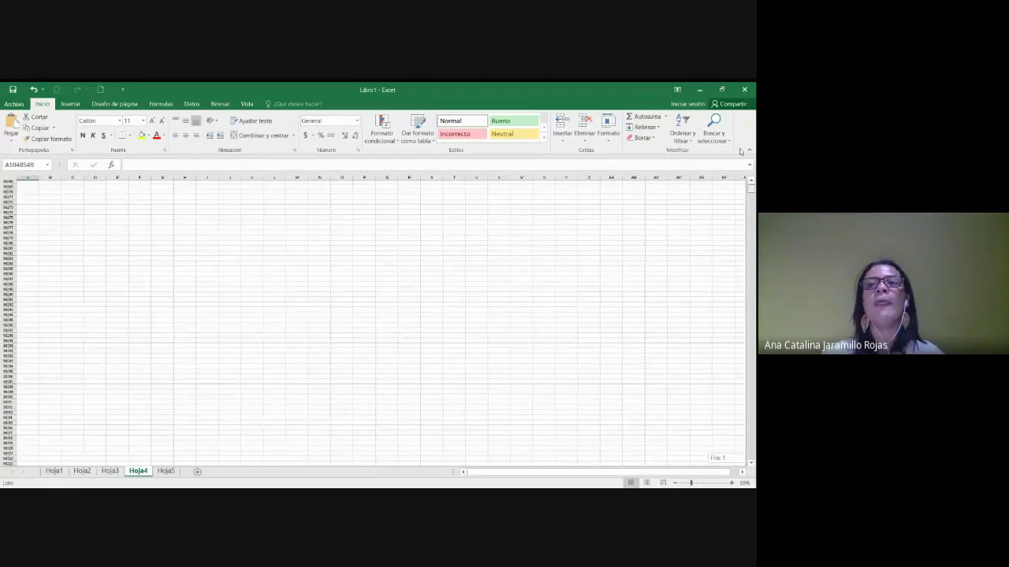
Select columns Z, AA and BA in turn, then jump back to cell A1 with Ctrl+Home.
click(581, 177)
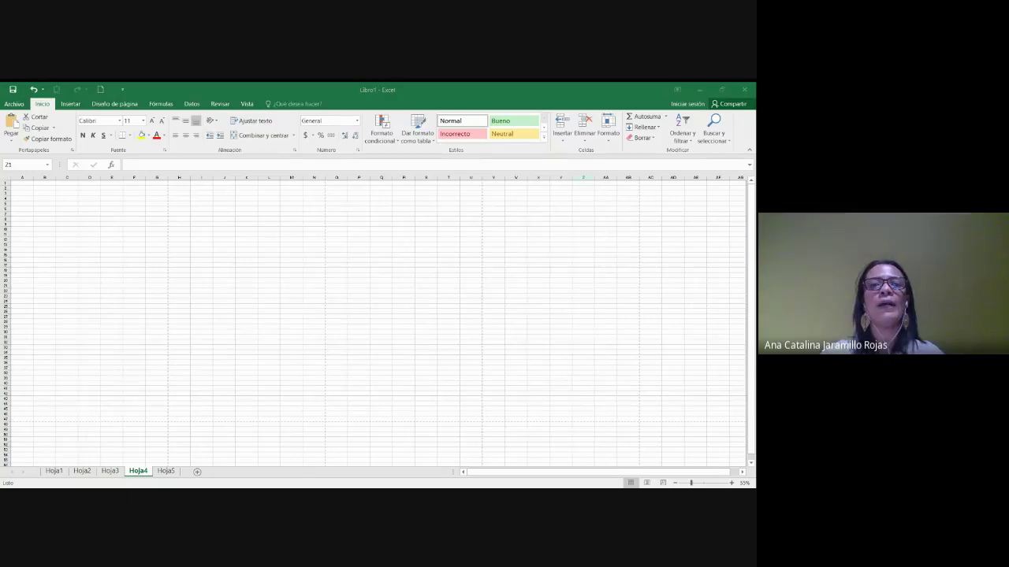
key(alt+Tab)
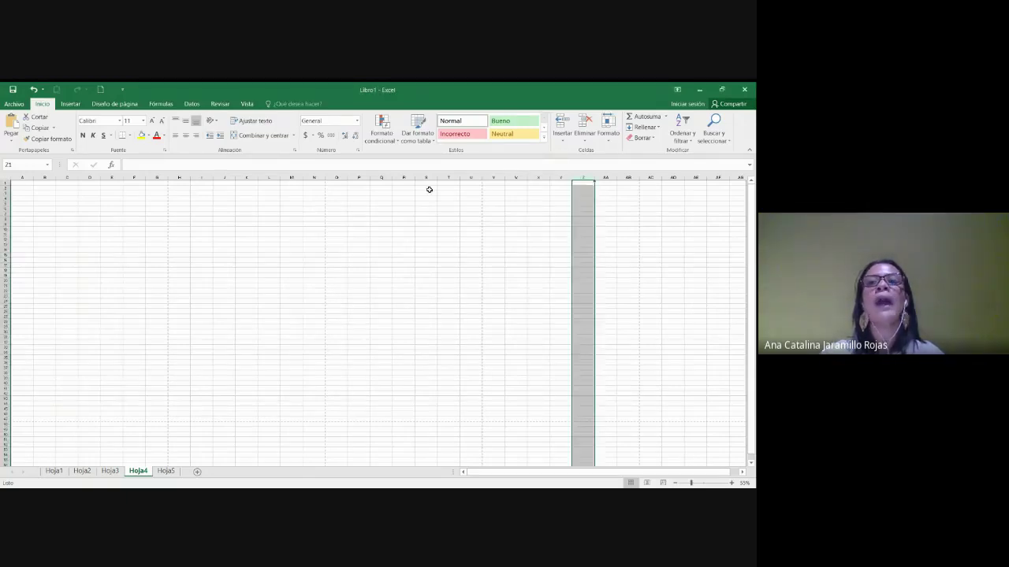
click(603, 203)
click(605, 178)
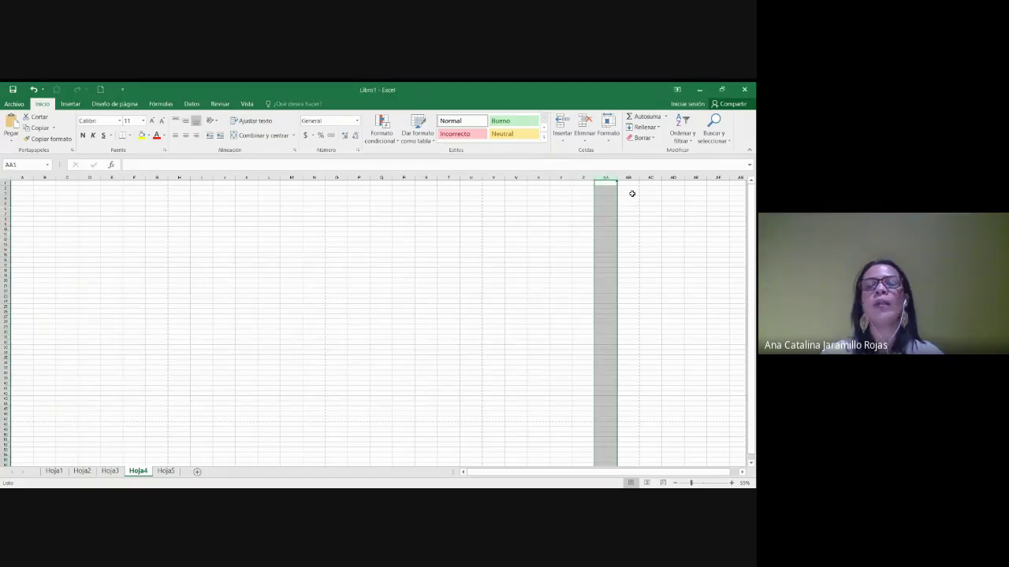
scroll(631, 193, up, 1)
scroll(632, 193, down, 3)
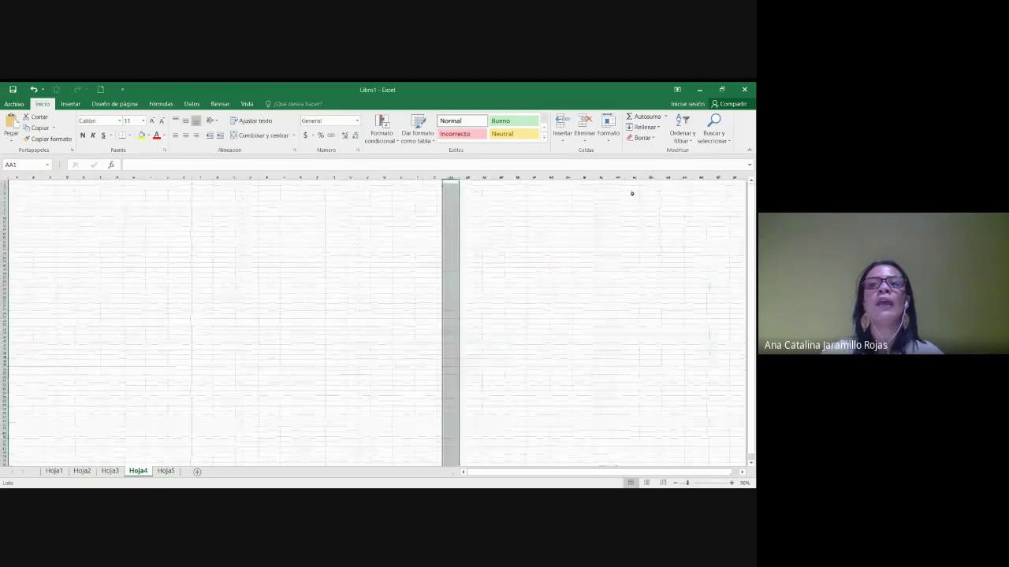
scroll(618, 193, up, 1)
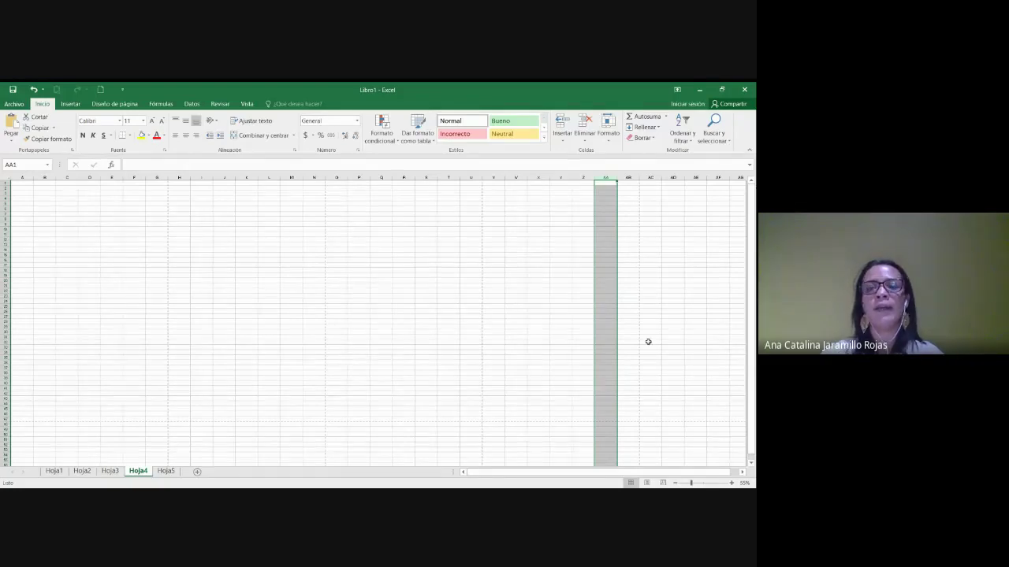
click(742, 472)
drag(744, 477, 744, 477)
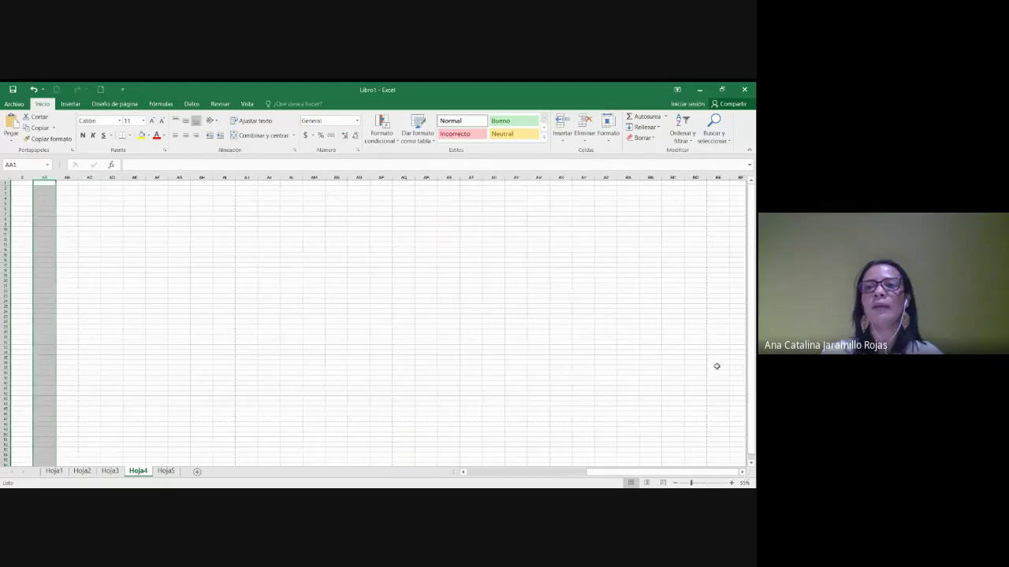
click(628, 178)
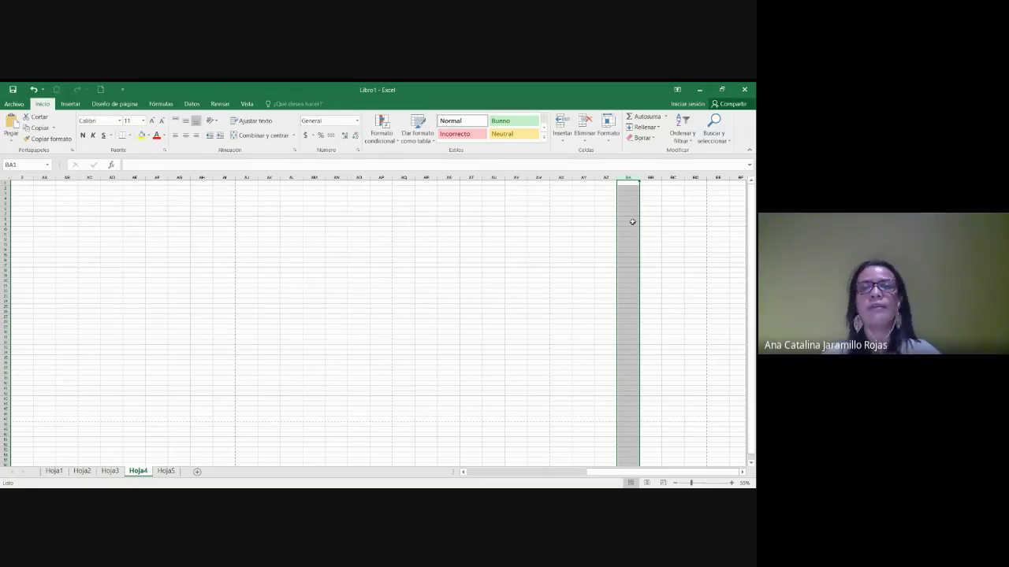
key(ctrl+Home)
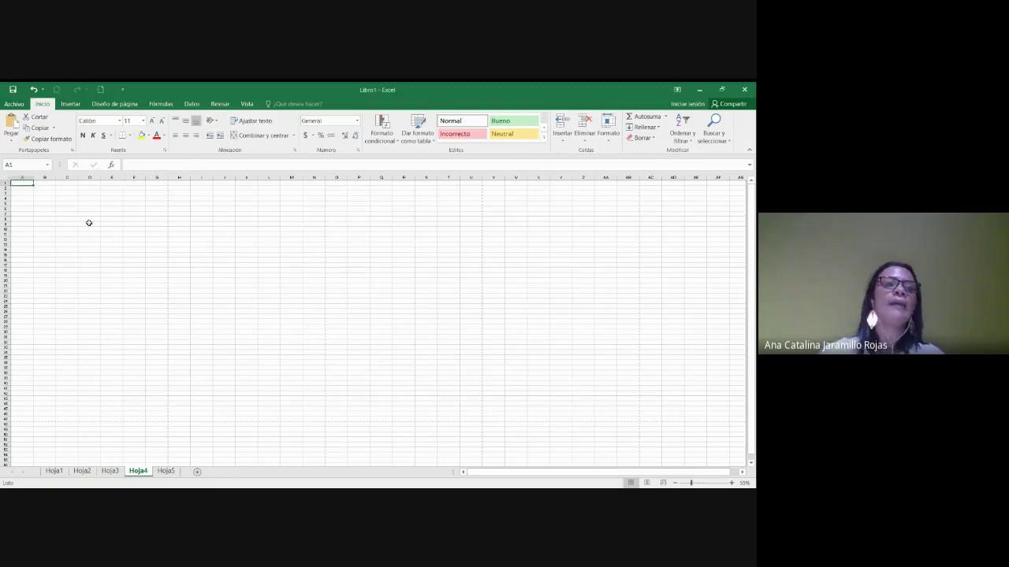
Zoom Hoja4 to 100% and drag the formula bar's lower edge down to enlarge it.
ctrl+scroll(93, 227, up, 3)
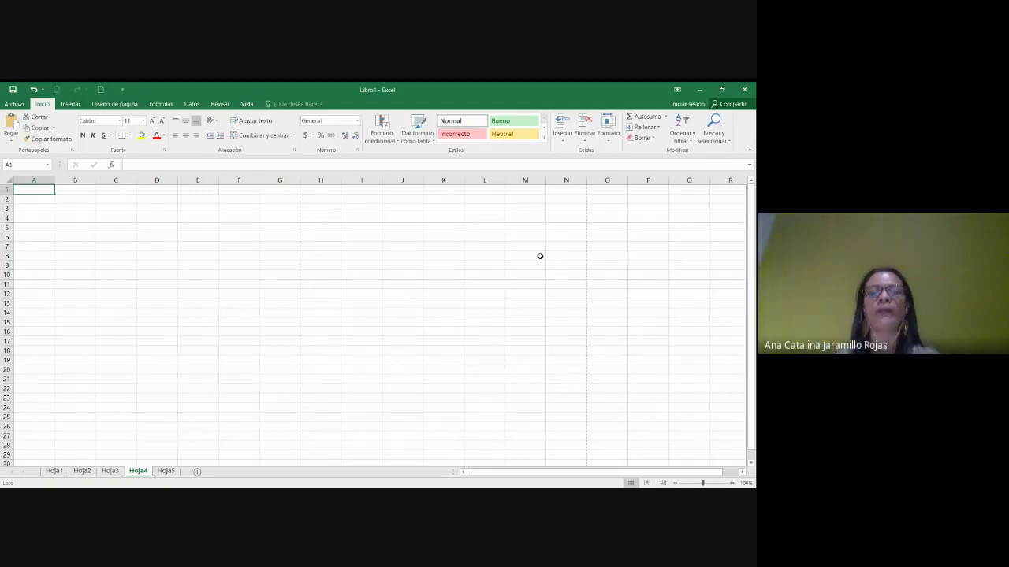
drag(217, 171, 218, 180)
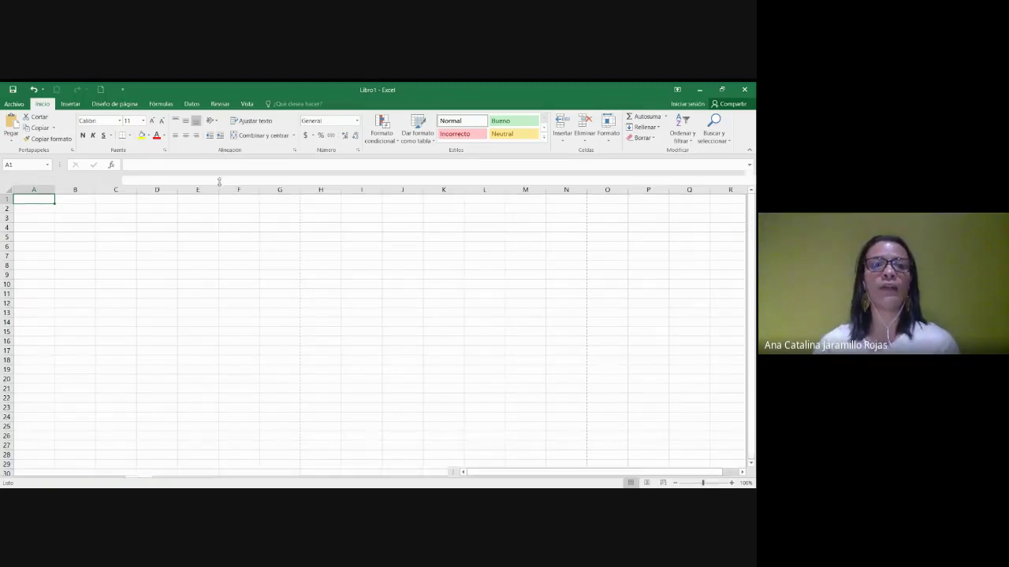
click(110, 166)
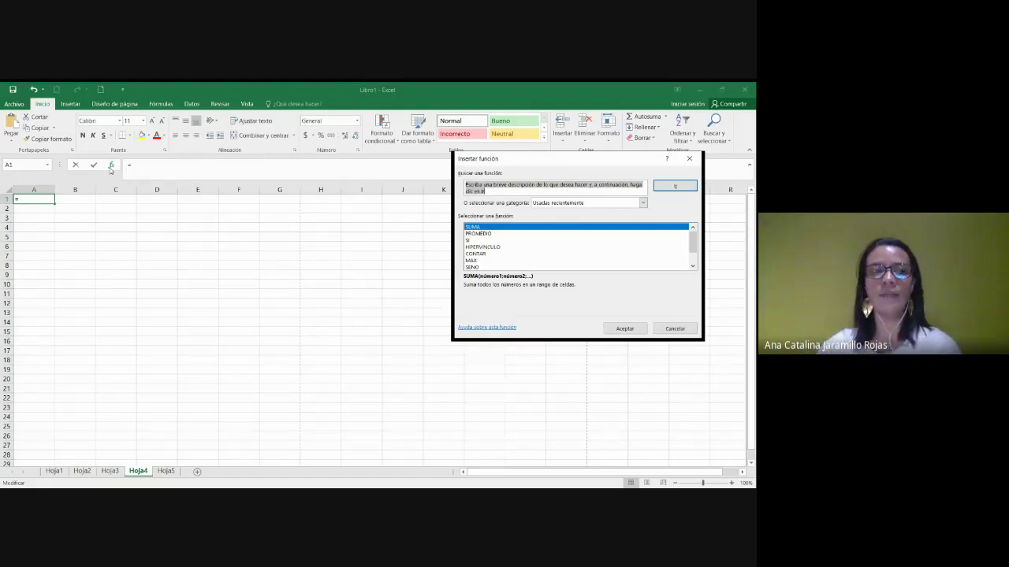
key(Escape)
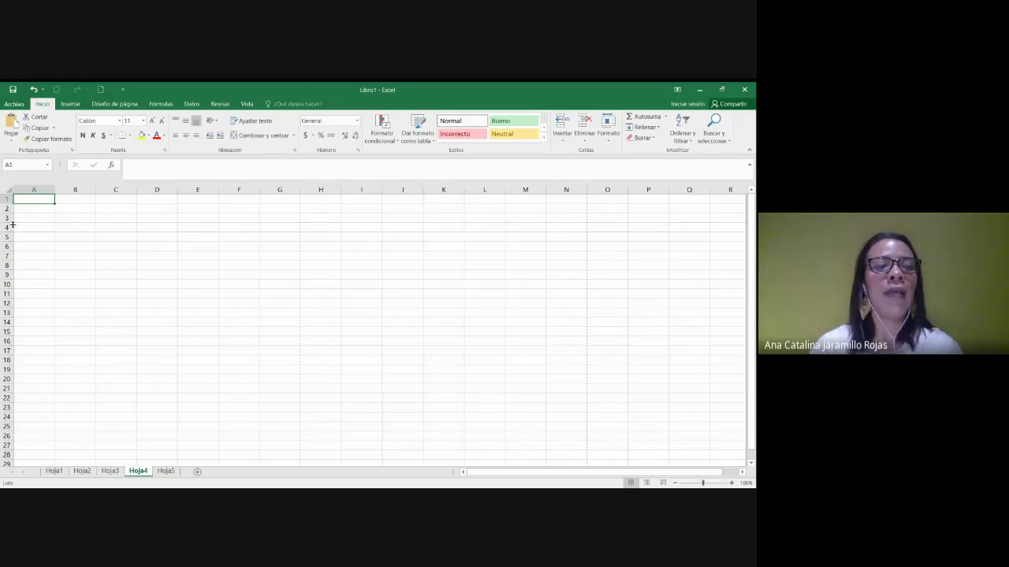
Select B3, A1, column B and row 3, then fill cell C5 with yellow.
click(61, 220)
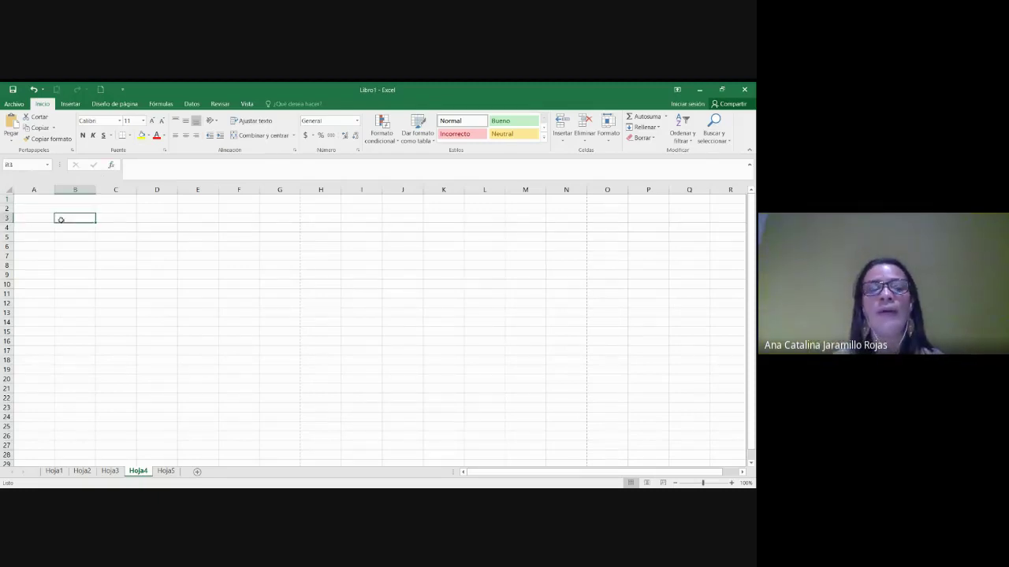
click(33, 203)
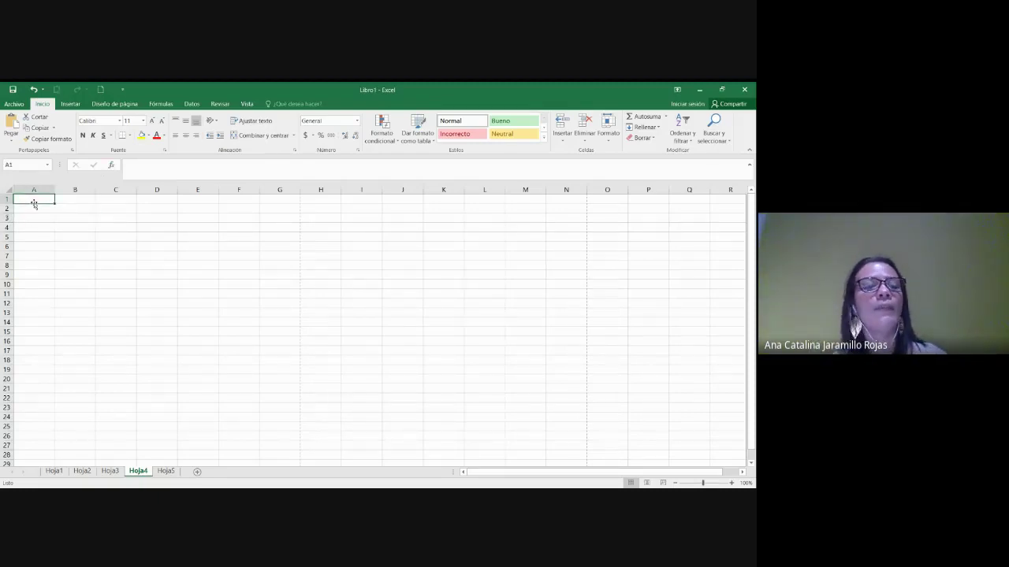
click(81, 218)
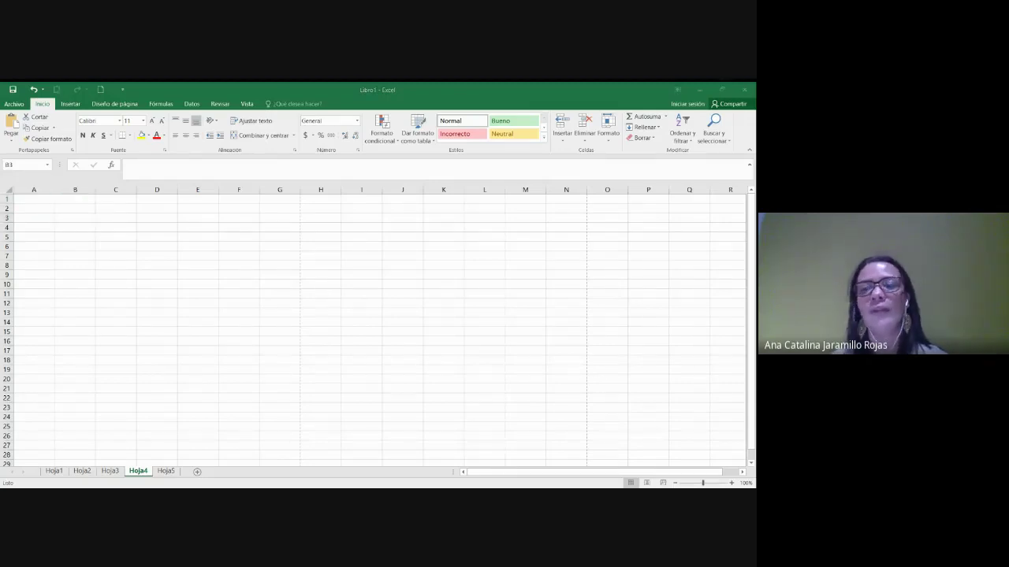
click(81, 218)
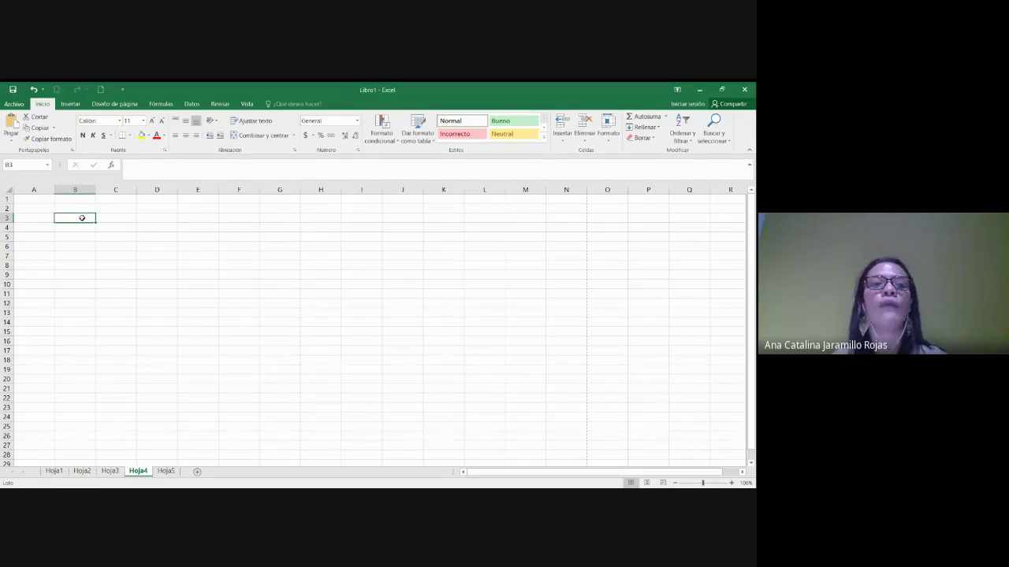
click(75, 190)
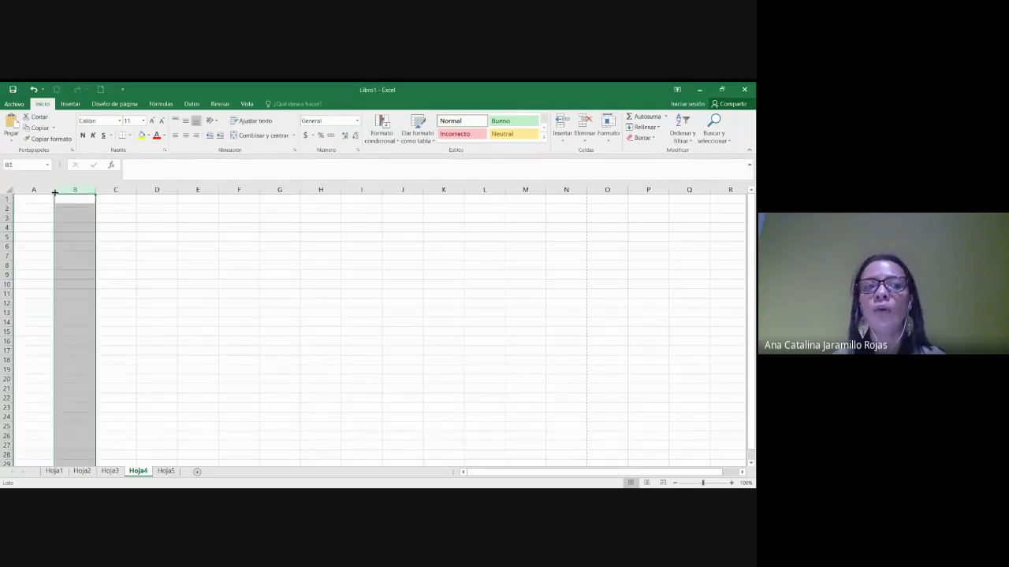
click(6, 218)
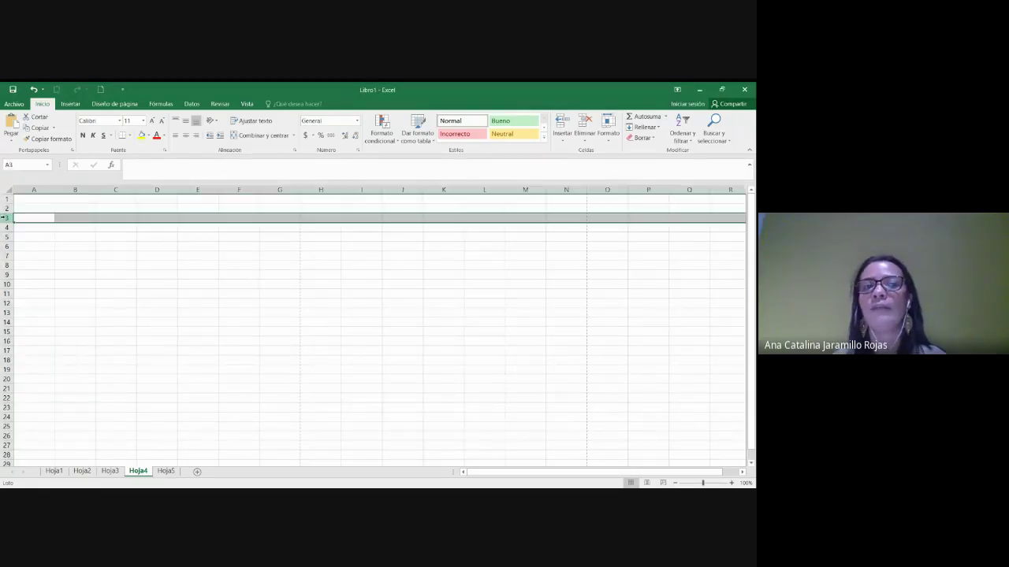
click(124, 239)
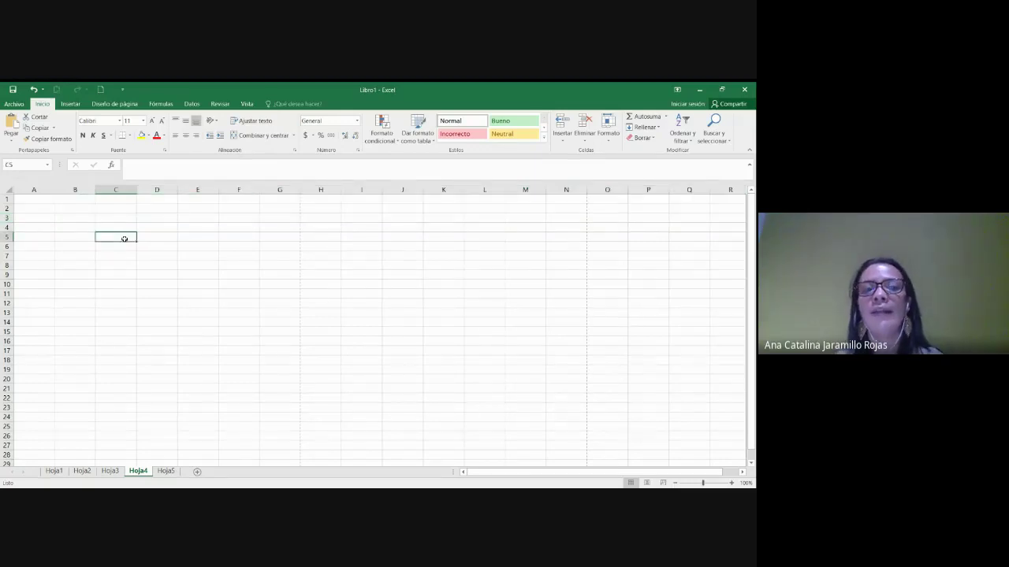
click(141, 135)
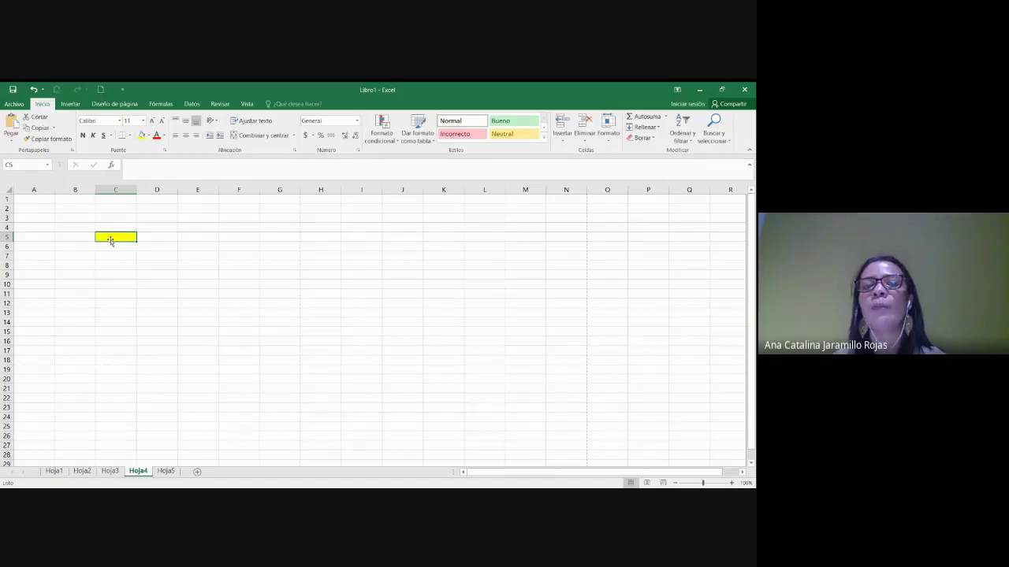
Jump to cell AA100 via the Name Box and fill it yellow.
click(115, 190)
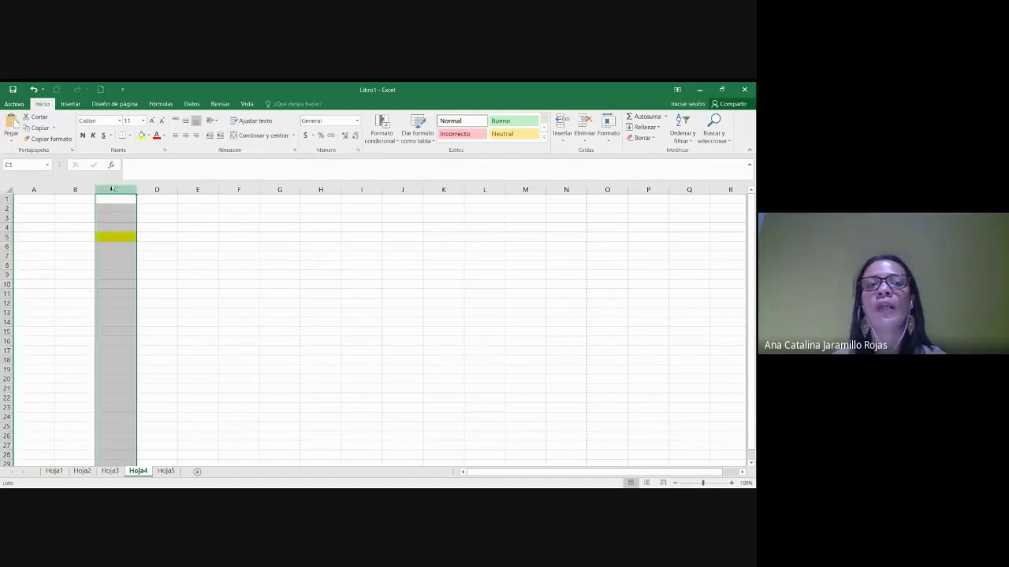
click(6, 237)
click(111, 238)
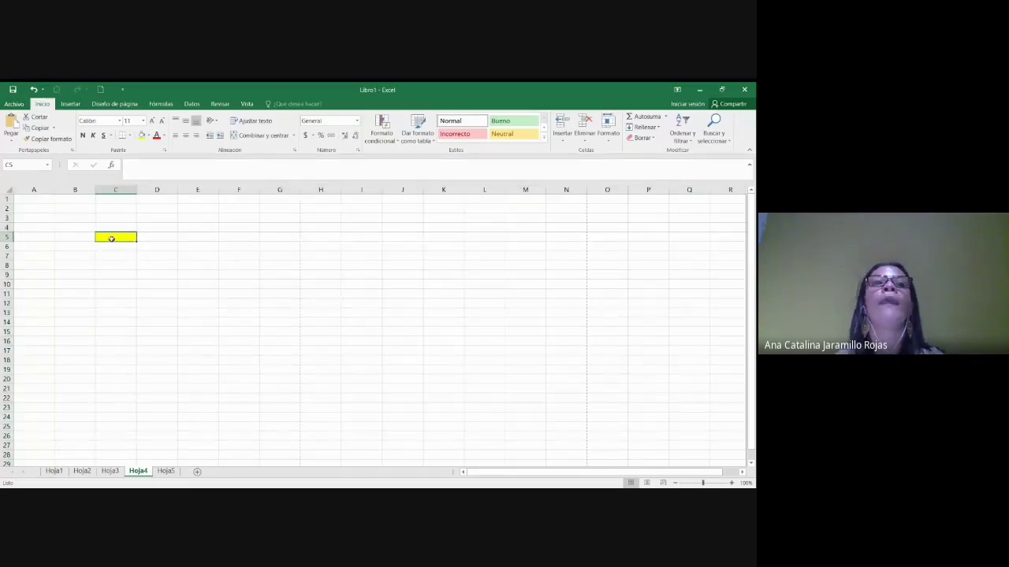
click(23, 165)
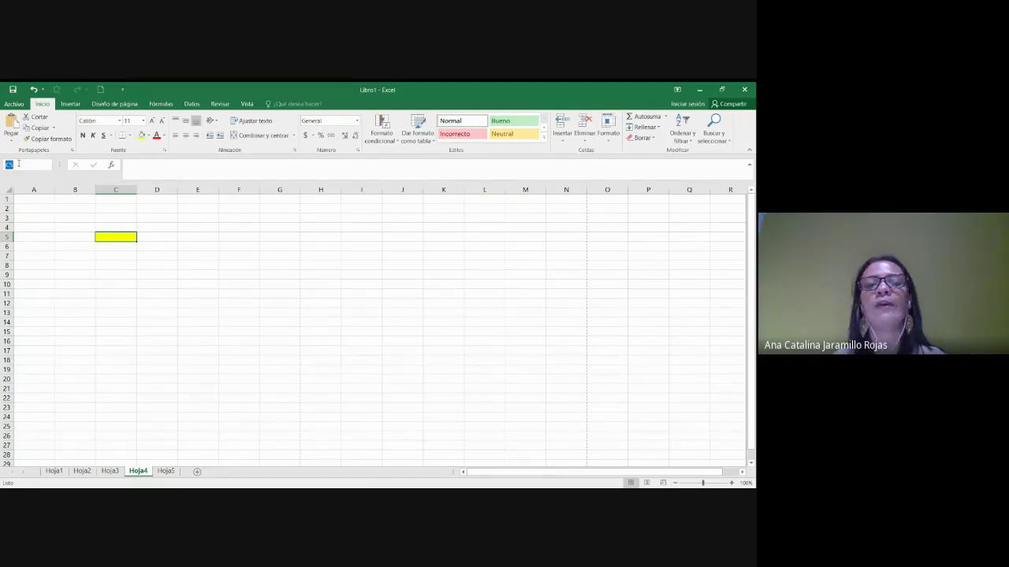
text(aa100)
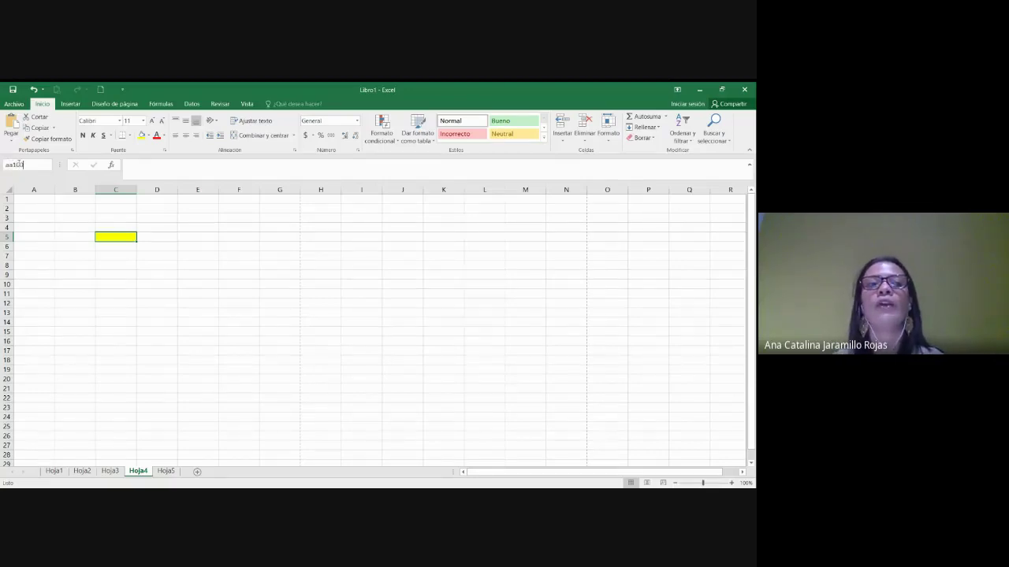
key(Return)
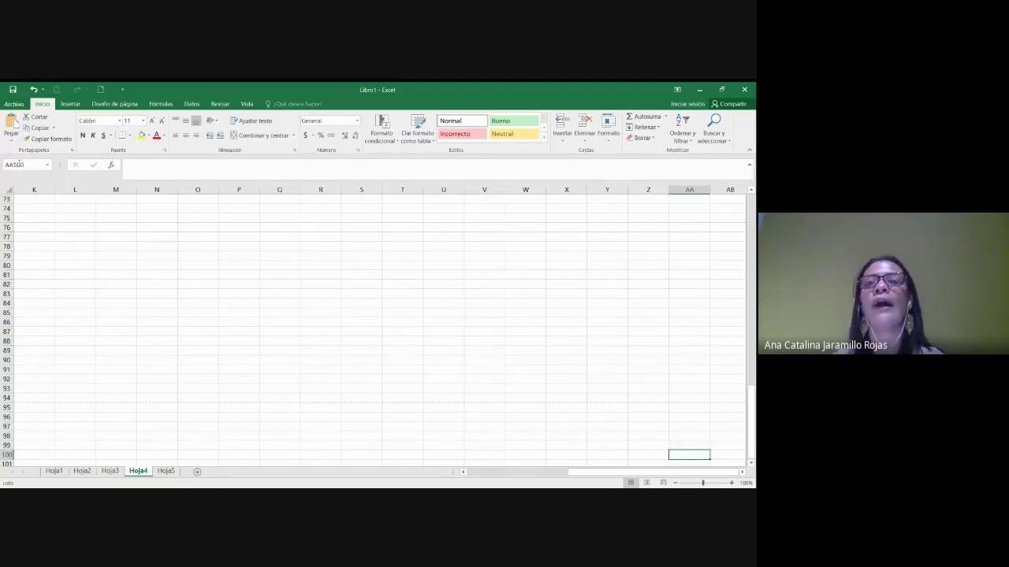
click(141, 135)
Jump back to cell C5 via the Name Box and scroll to the sheet's top.
scroll(722, 457, down, 5)
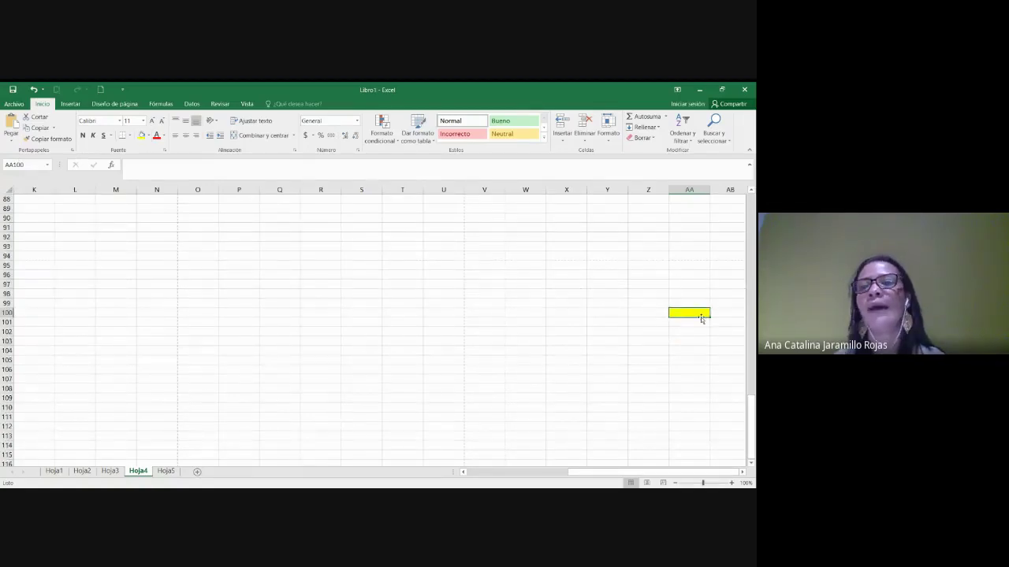
click(31, 165)
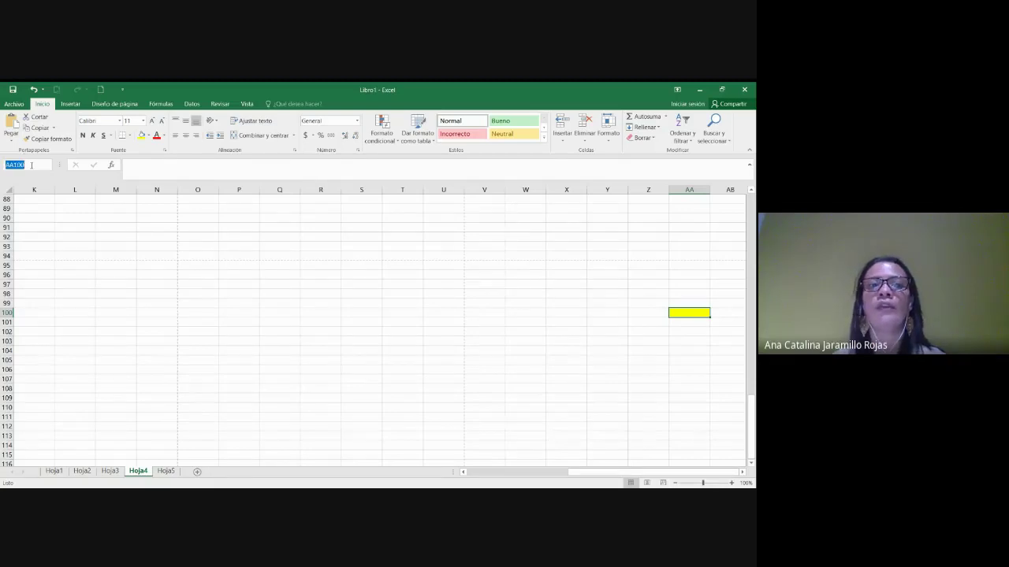
text(c5)
key(Return)
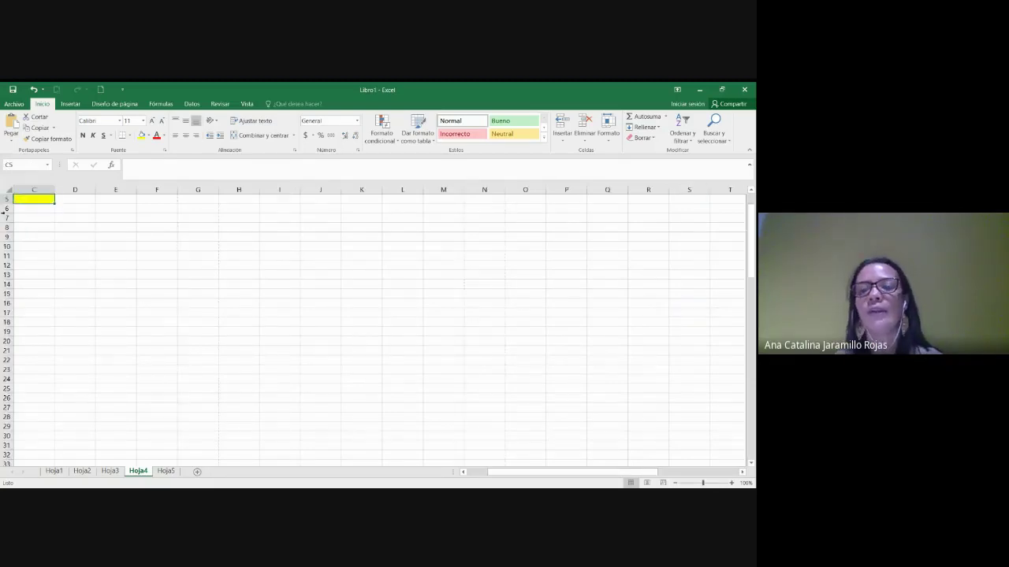
drag(556, 472, 536, 472)
scroll(320, 290, up, 2)
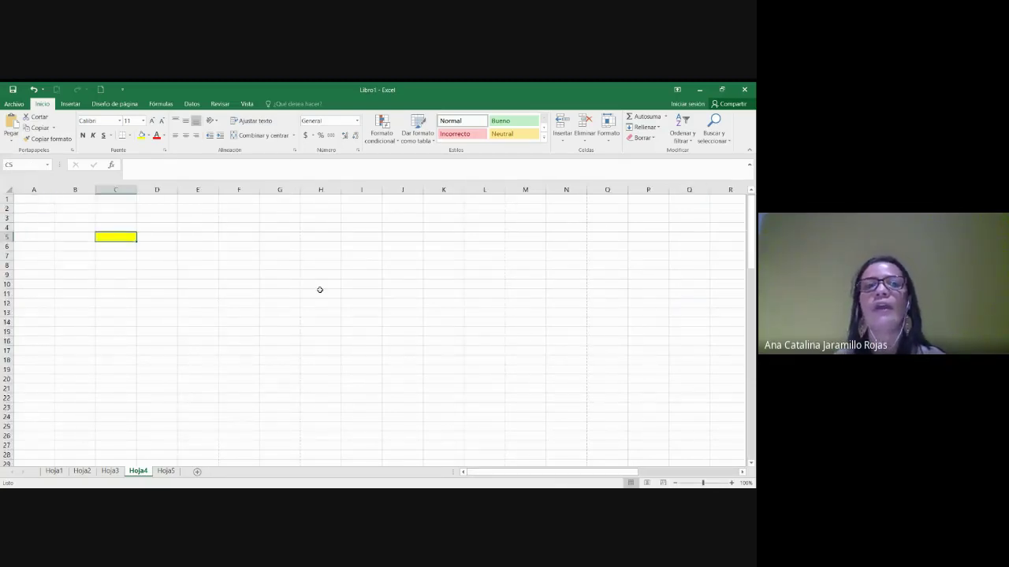
click(9, 165)
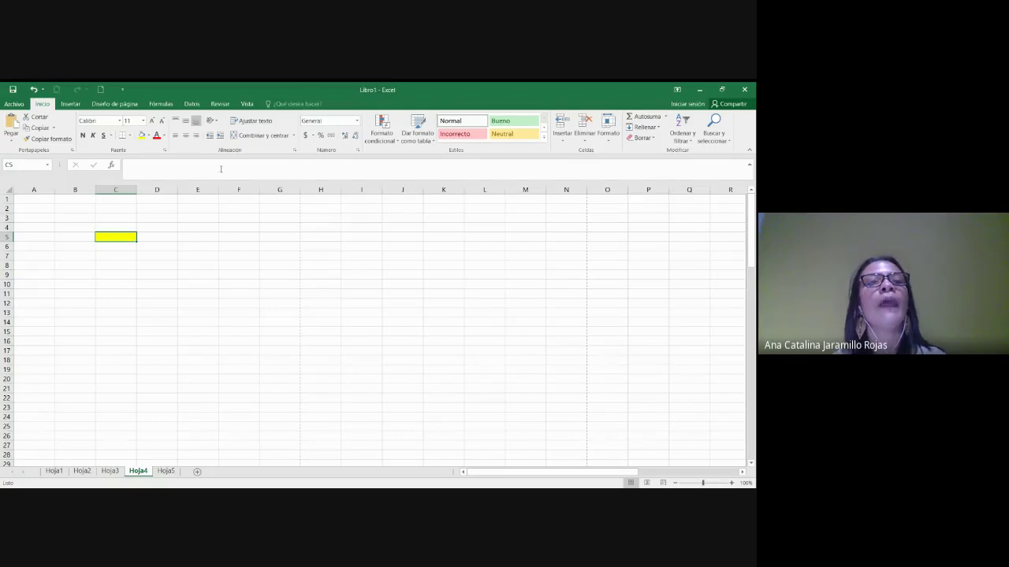
click(184, 165)
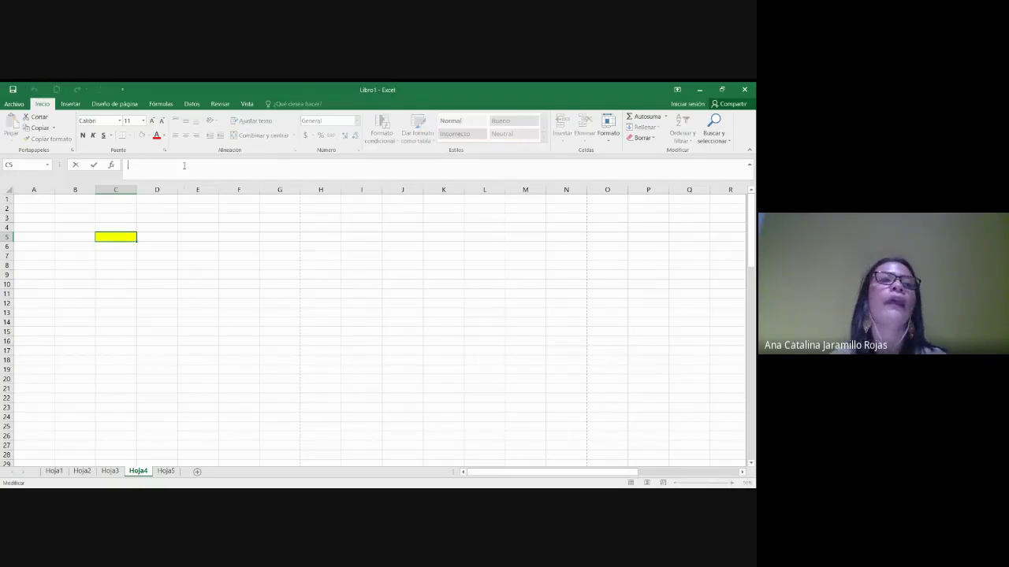
drag(169, 183, 168, 173)
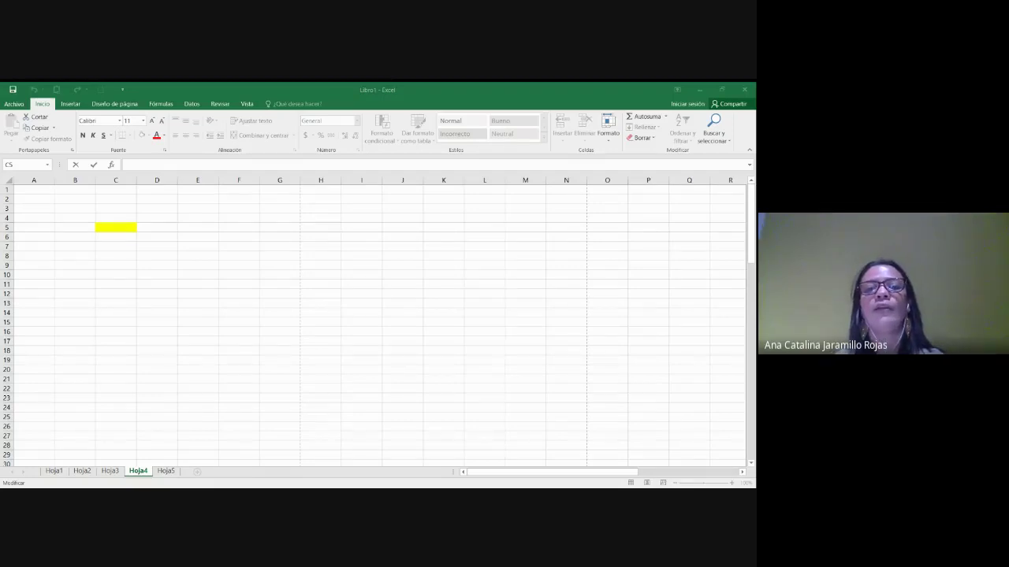
key(alt+Tab)
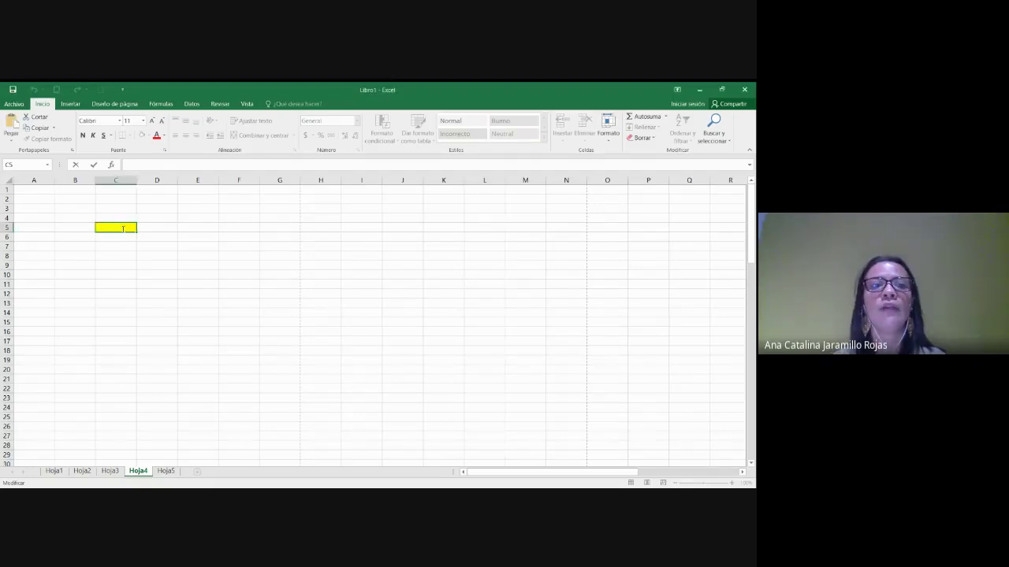
Paste the Constitution paragraph into C5, turn off wrapping, and enlarge the formula bar.
text(La Constitución Política de Colombia, edición 2016 ha sido preparada con motivo del XI Encuentro de la Jurisdicción Constitucional denominado "Inventario de Jurisprudencia" celebrado en la ciudad de Bogotá D.C., los días 28 y 29 de septiembre de 2016. Esta edición contiene el texto de la Constitución Política de Colombia vigente, incluidos los Actos Legislativos promulgados desde 1993 a 2016. Como parte de la pedagogía constitucional se incluyó al inicio la relación de todos los Actos Legislativos.)
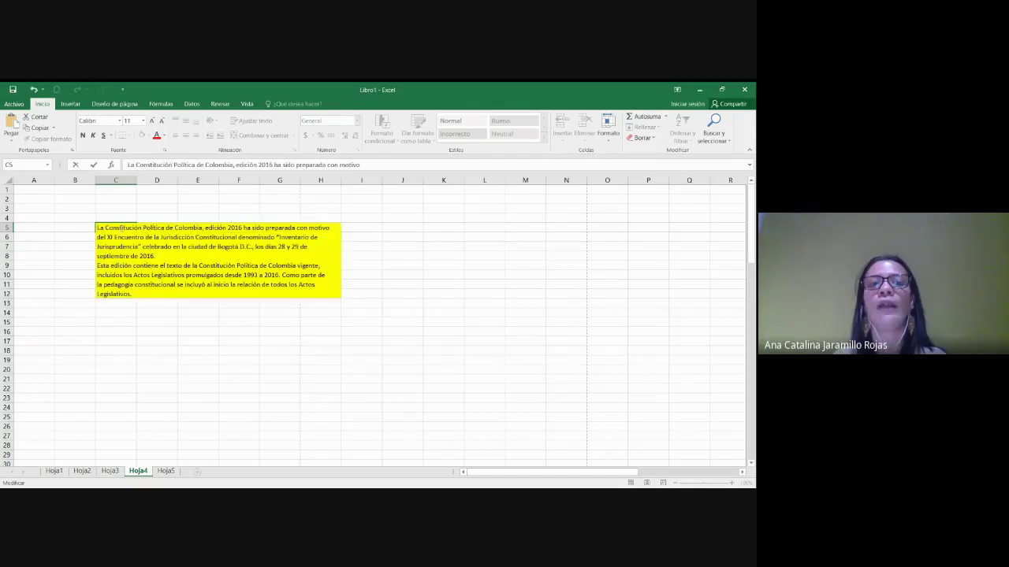
key(ctrl+Return)
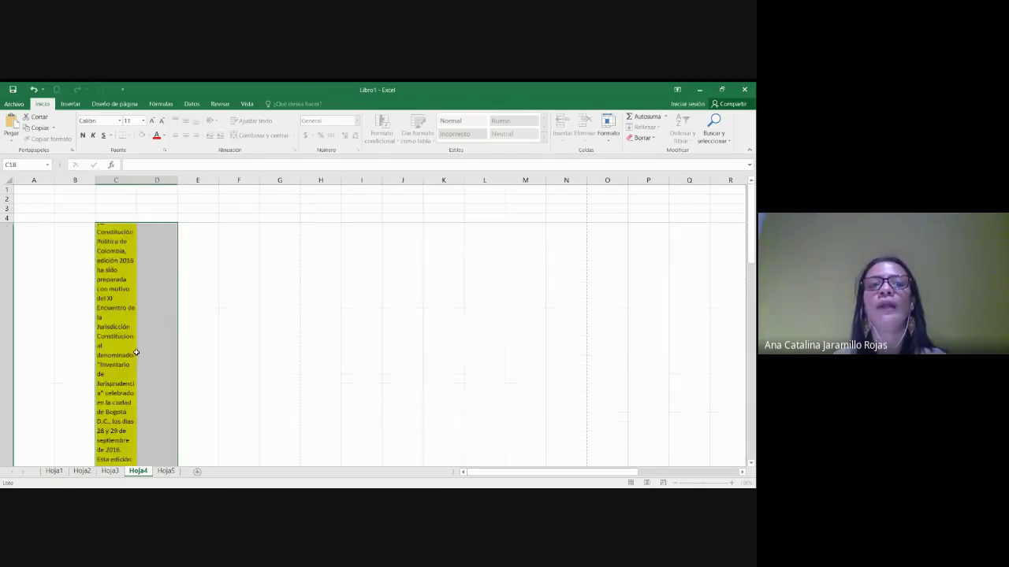
click(250, 121)
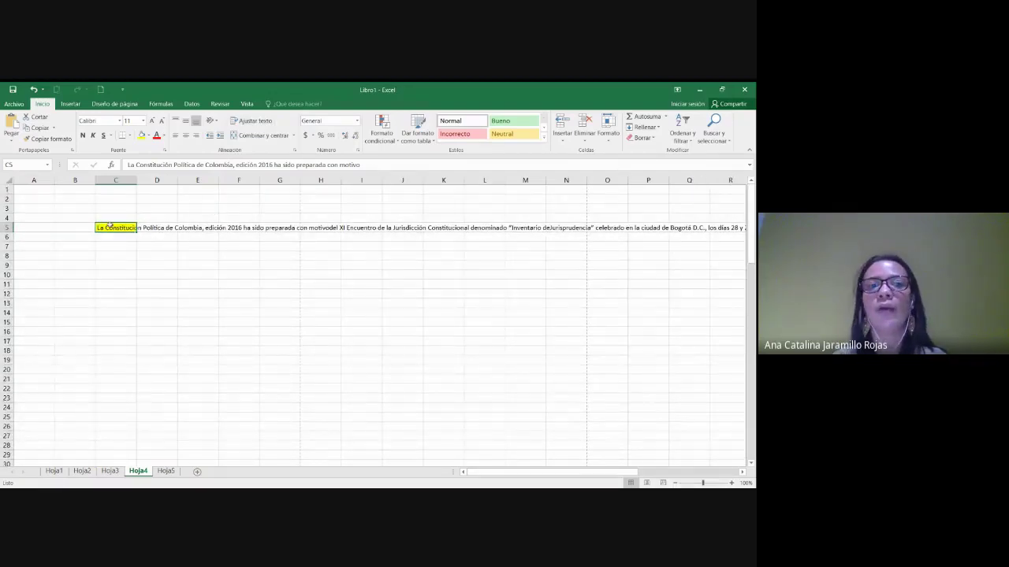
drag(307, 168, 314, 326)
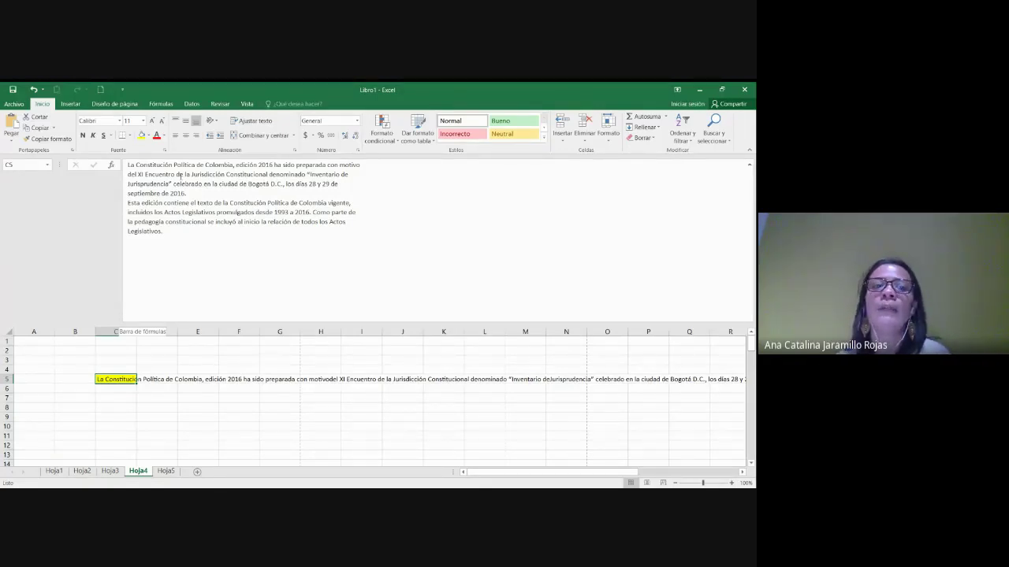
Wrap C5's paragraph so row 5 grows, then select parts of its text.
key(F2)
key(ctrl+shift+Home)
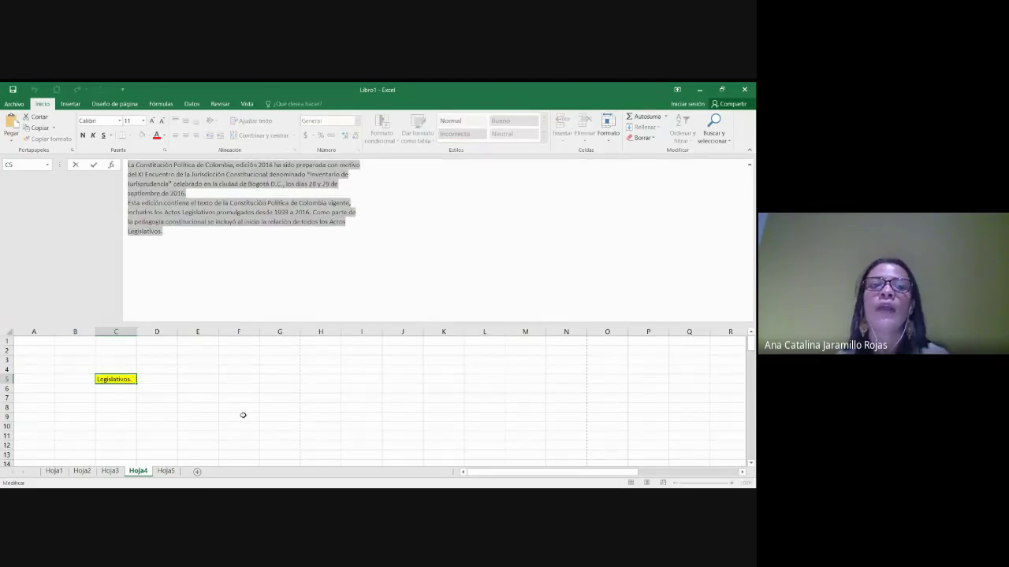
click(119, 380)
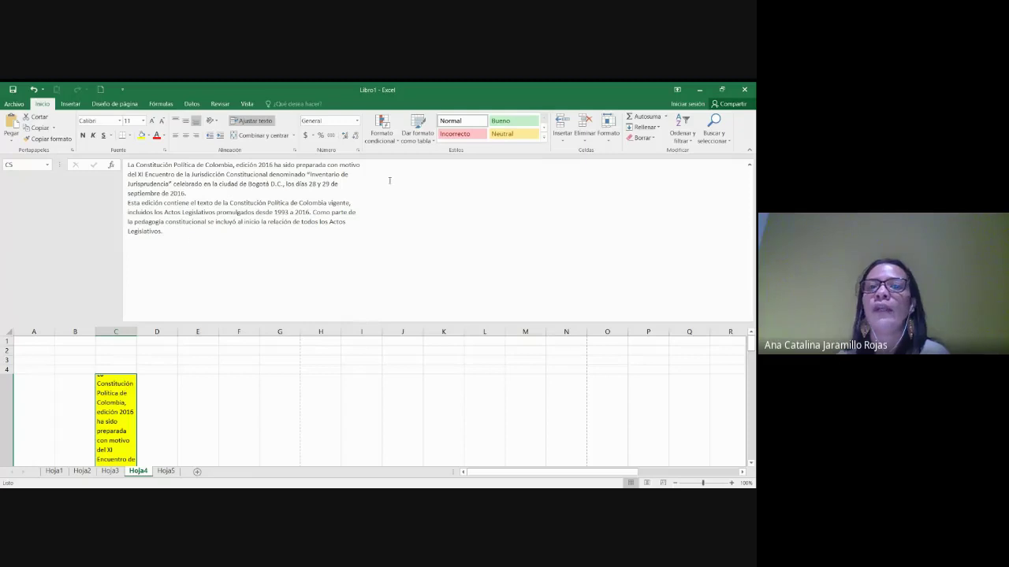
click(387, 165)
drag(387, 165, 229, 235)
click(230, 247)
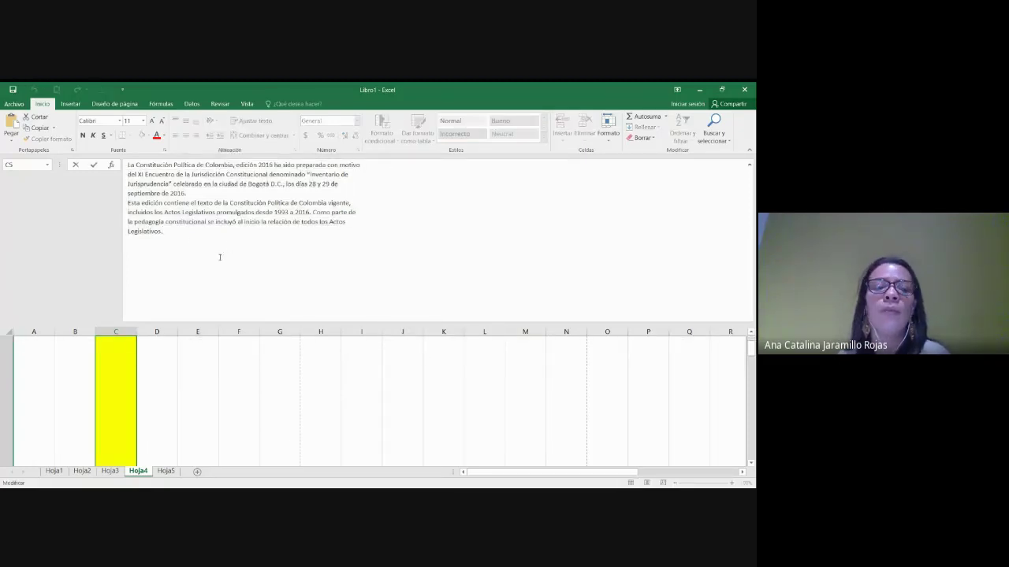
click(200, 431)
double_click(122, 405)
drag(105, 386, 112, 444)
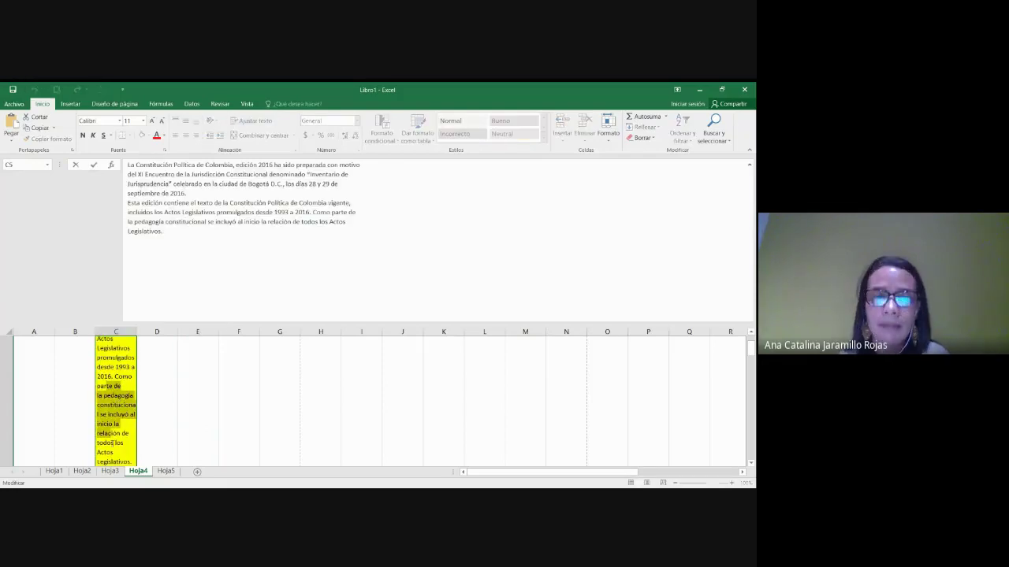
click(239, 394)
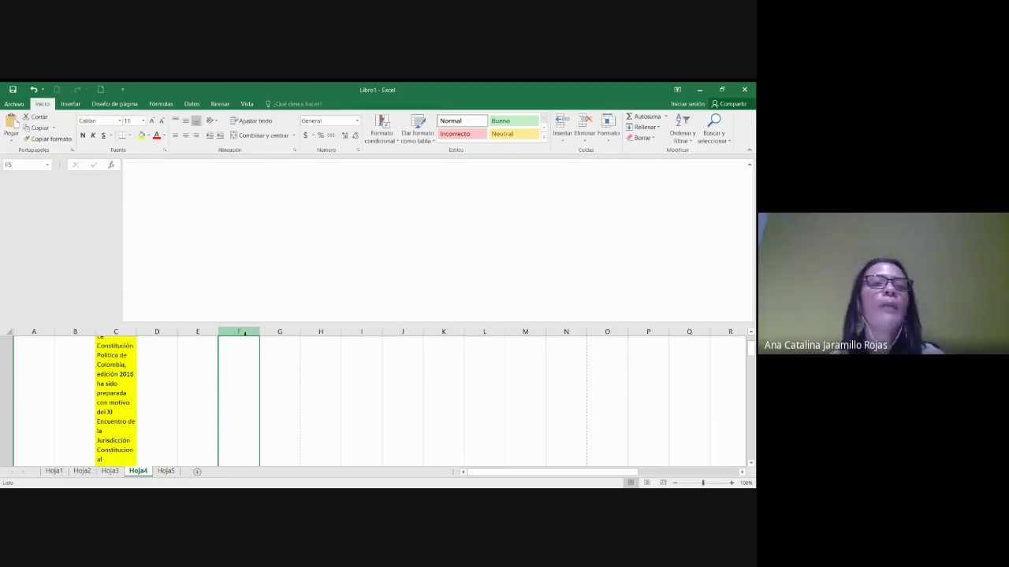
Collapse the formula bar to one line and turn off wrapping in C5.
click(268, 226)
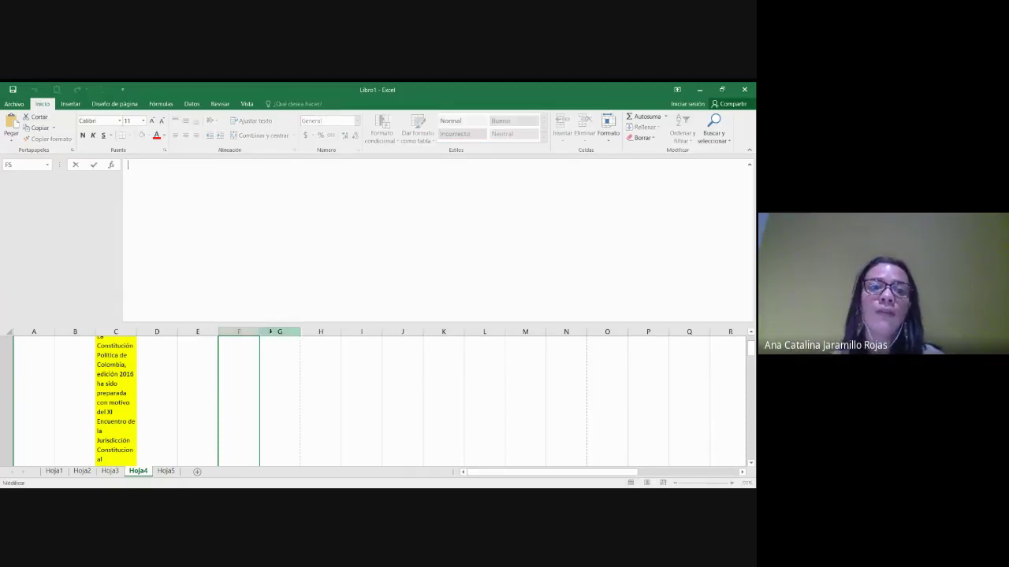
drag(266, 323, 292, 180)
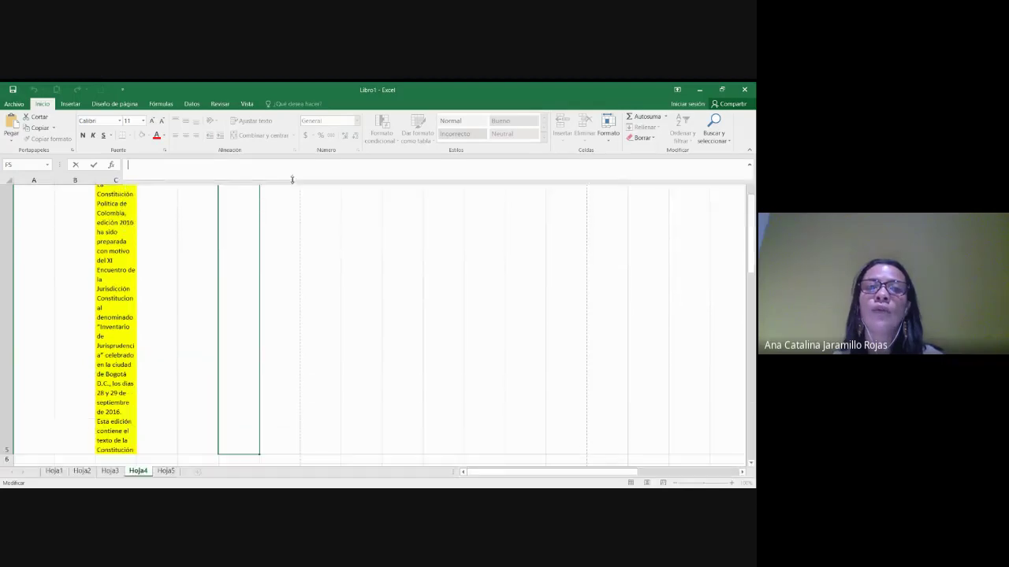
click(133, 250)
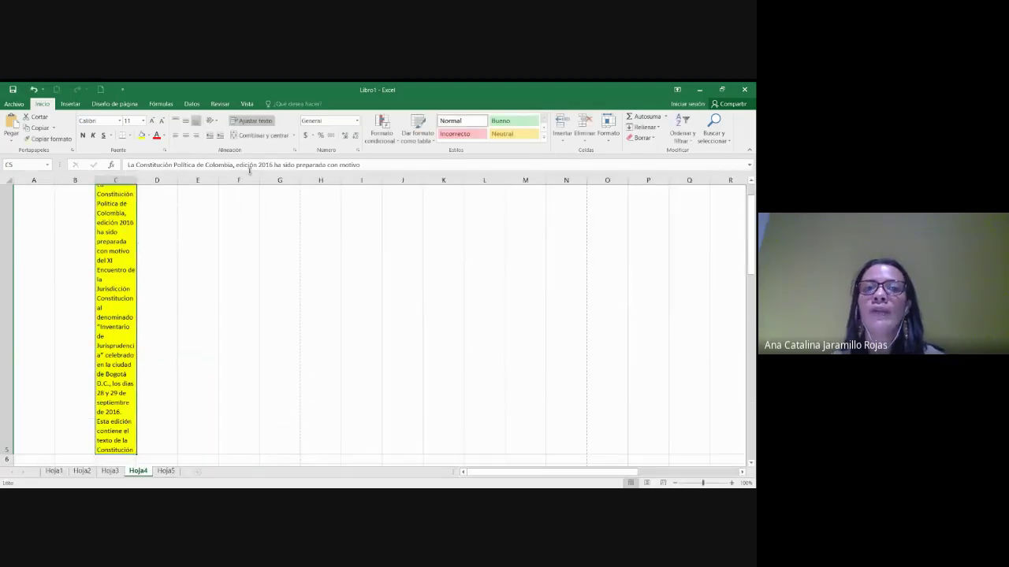
drag(249, 170, 246, 236)
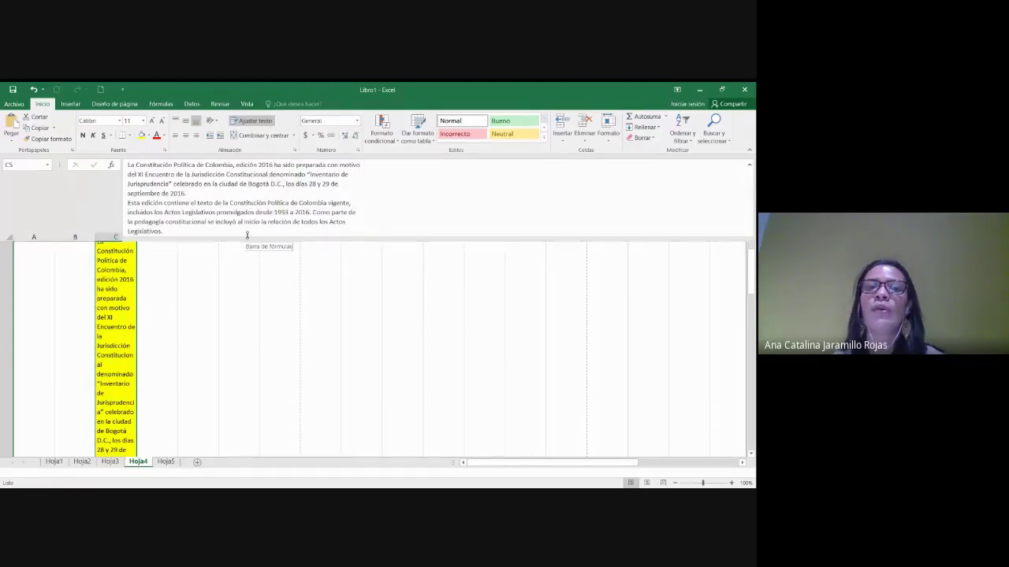
drag(247, 238, 246, 173)
click(243, 120)
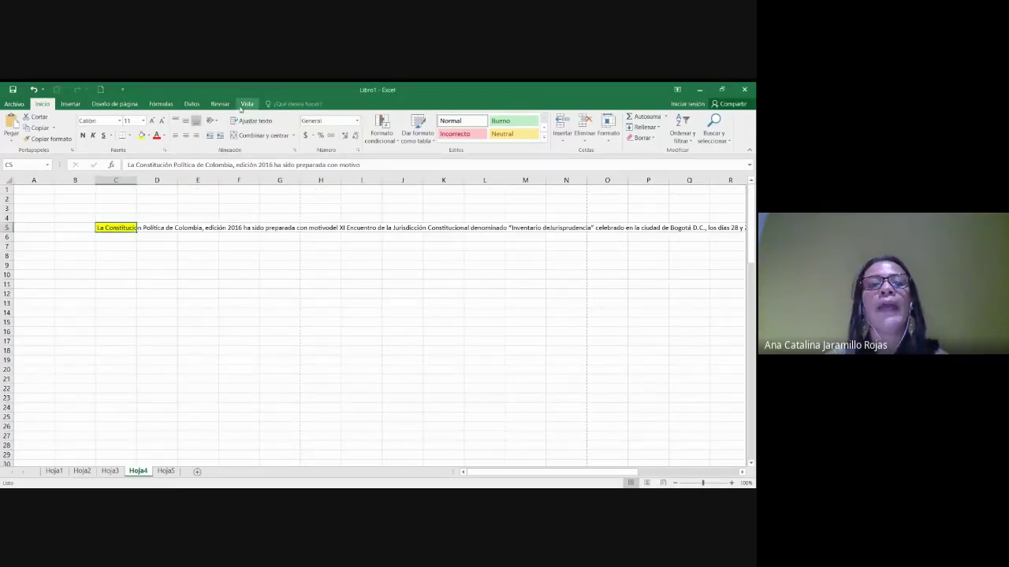
key(Delete)
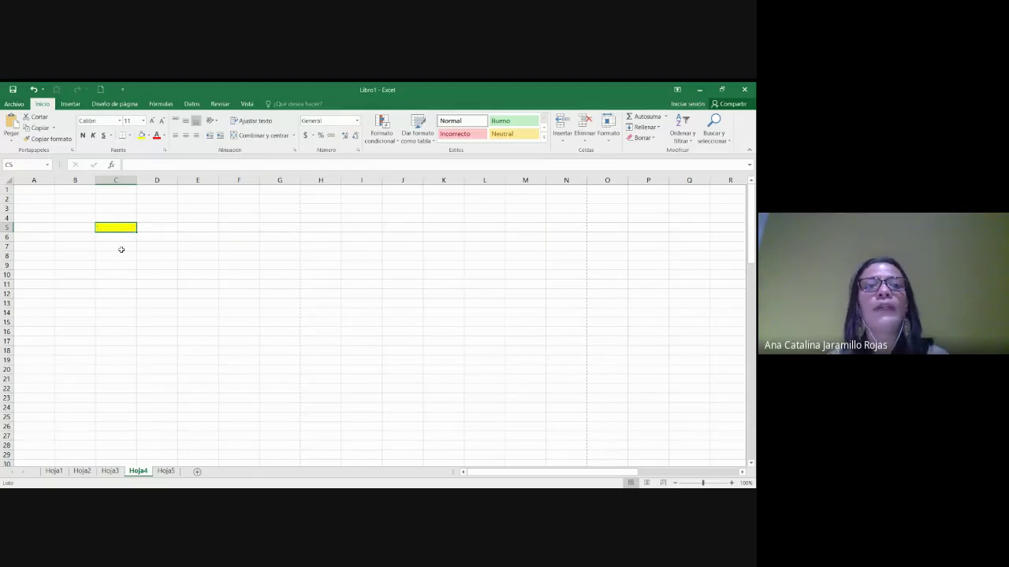
click(280, 267)
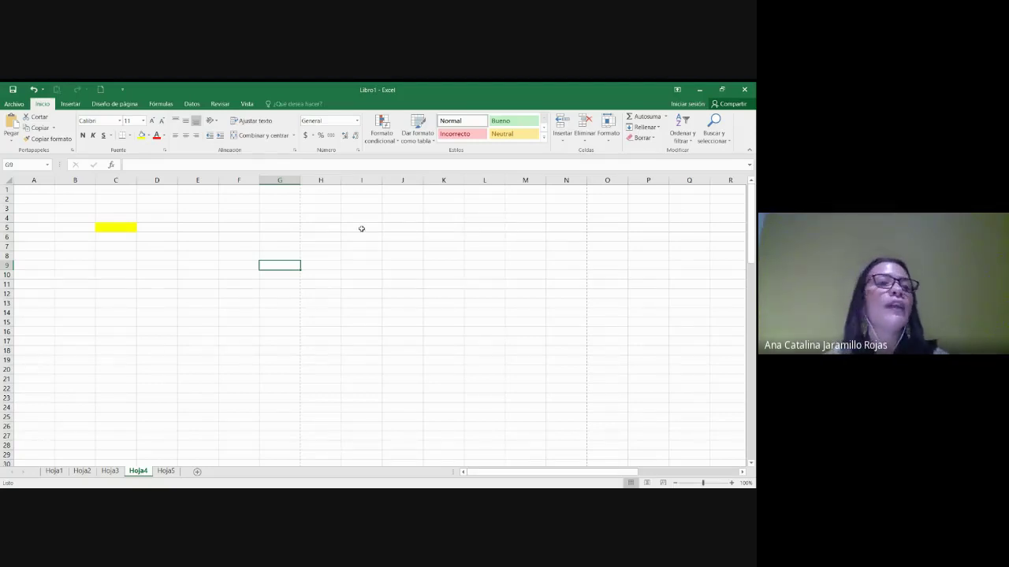
click(121, 230)
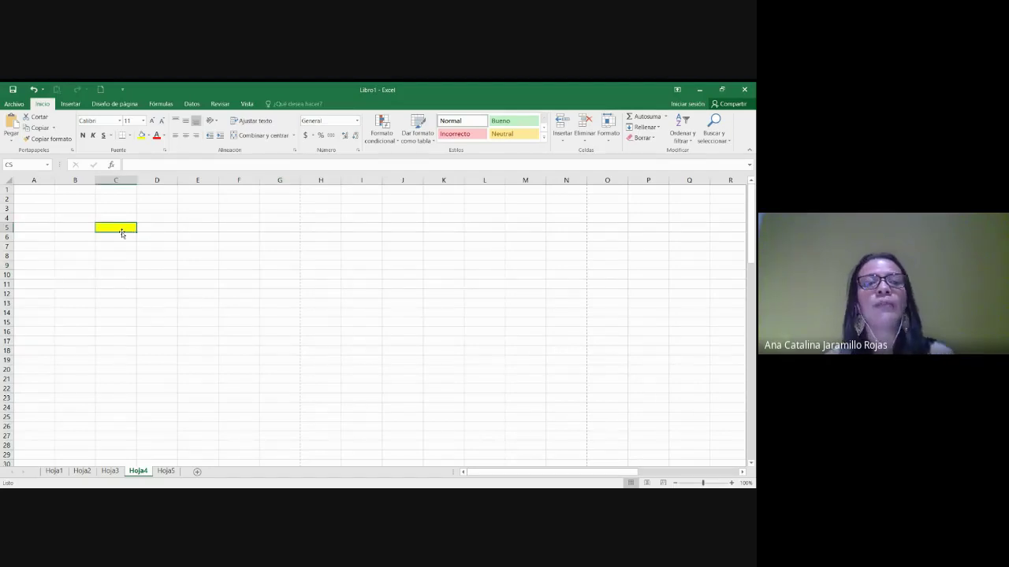
click(8, 180)
click(190, 252)
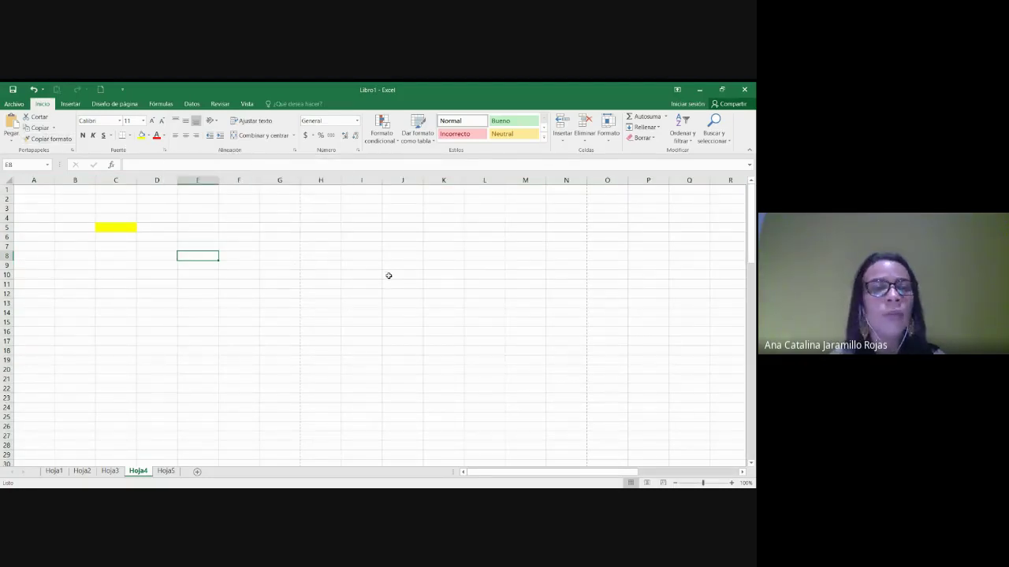
click(119, 120)
click(119, 121)
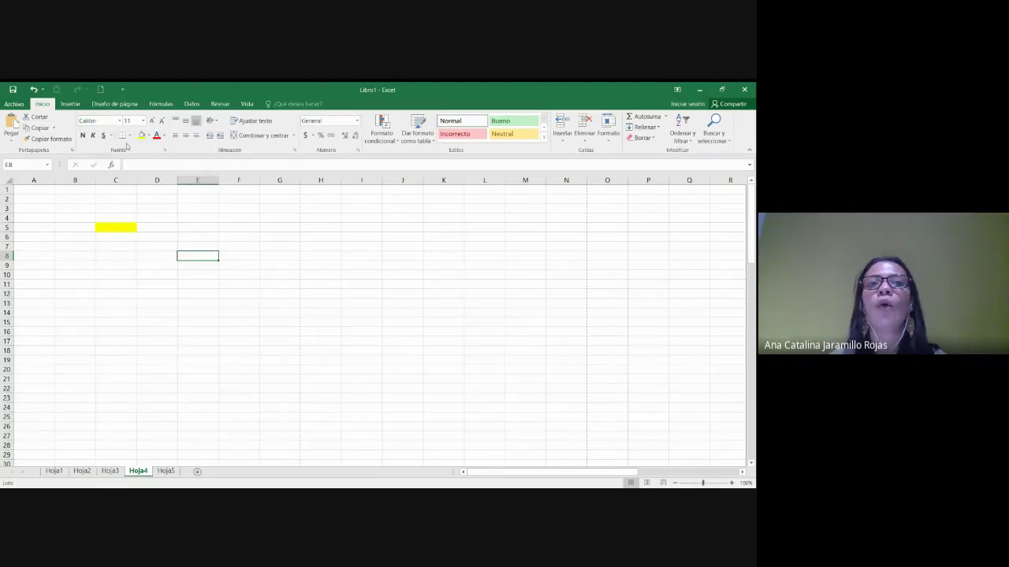
click(164, 136)
click(300, 230)
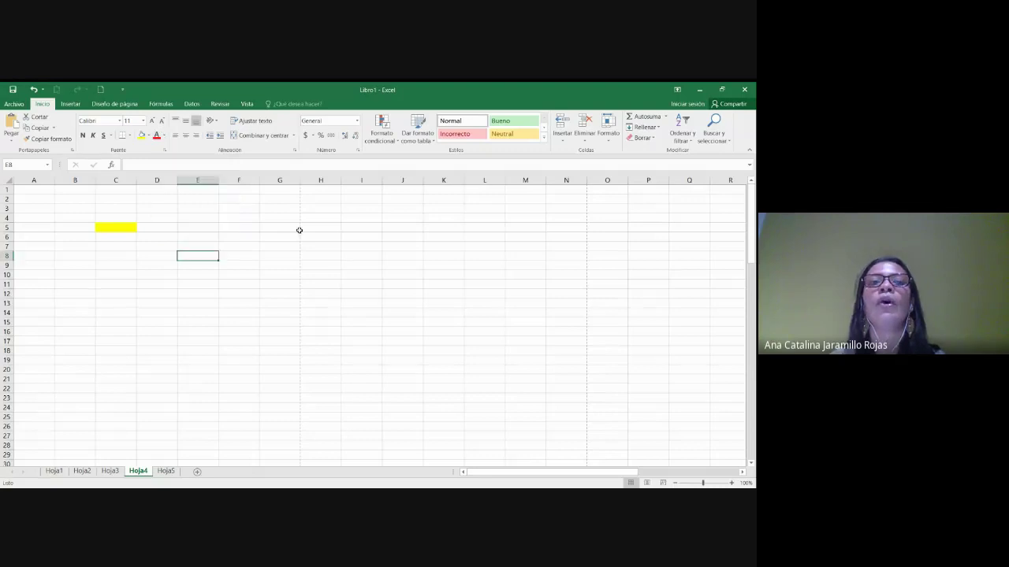
drag(126, 206, 371, 299)
click(374, 302)
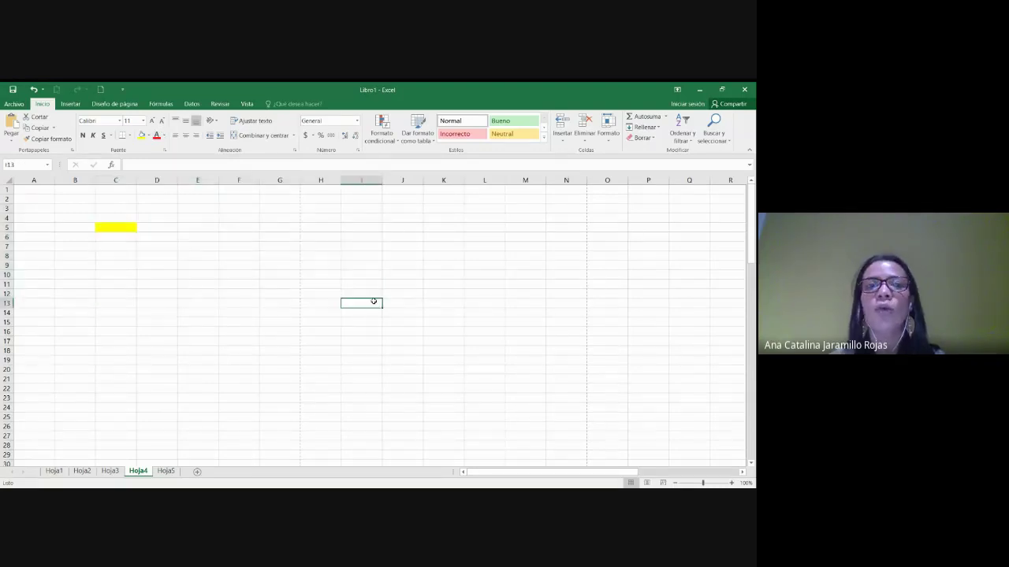
click(211, 237)
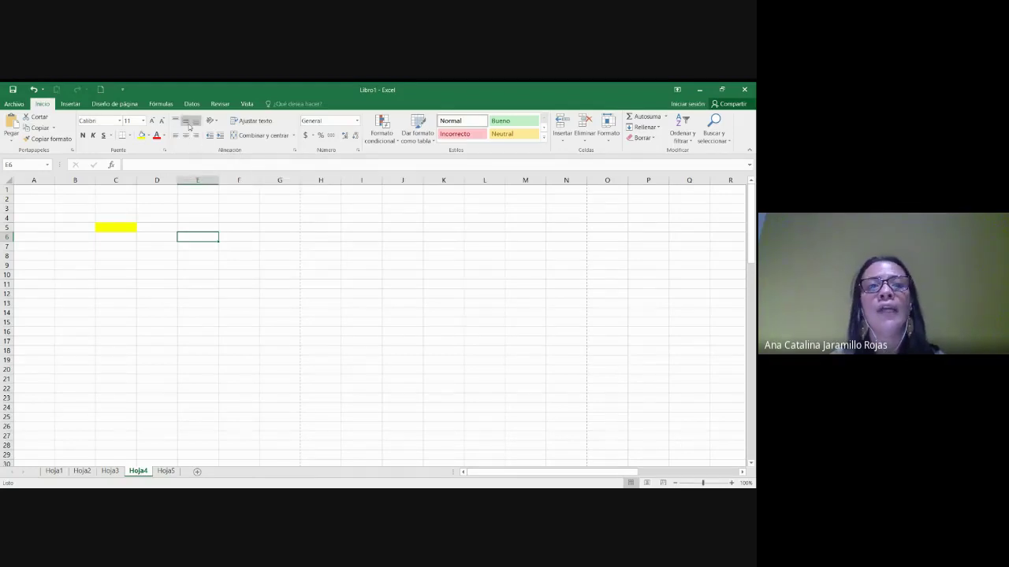
click(237, 244)
click(117, 231)
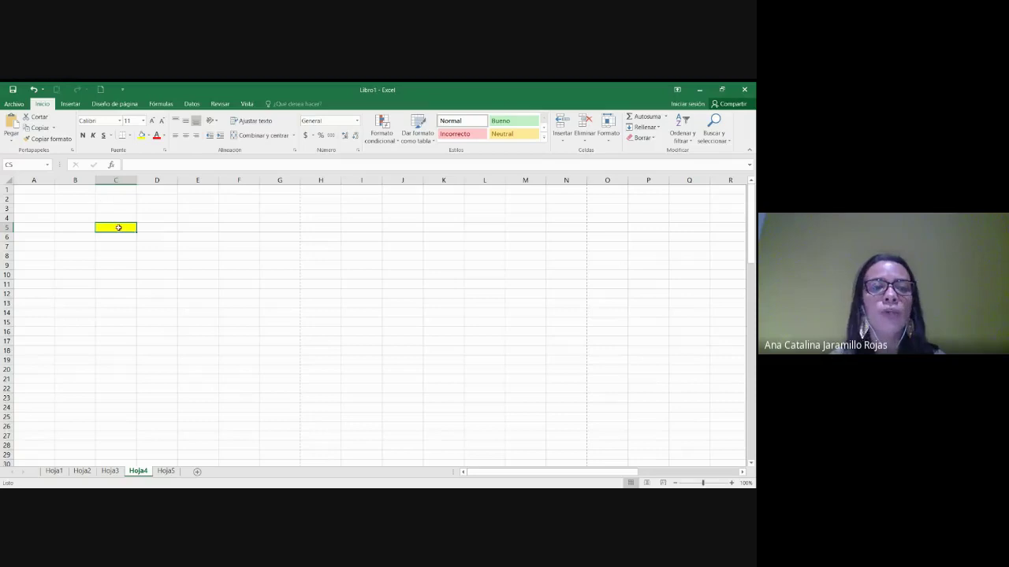
key(alt+Tab)
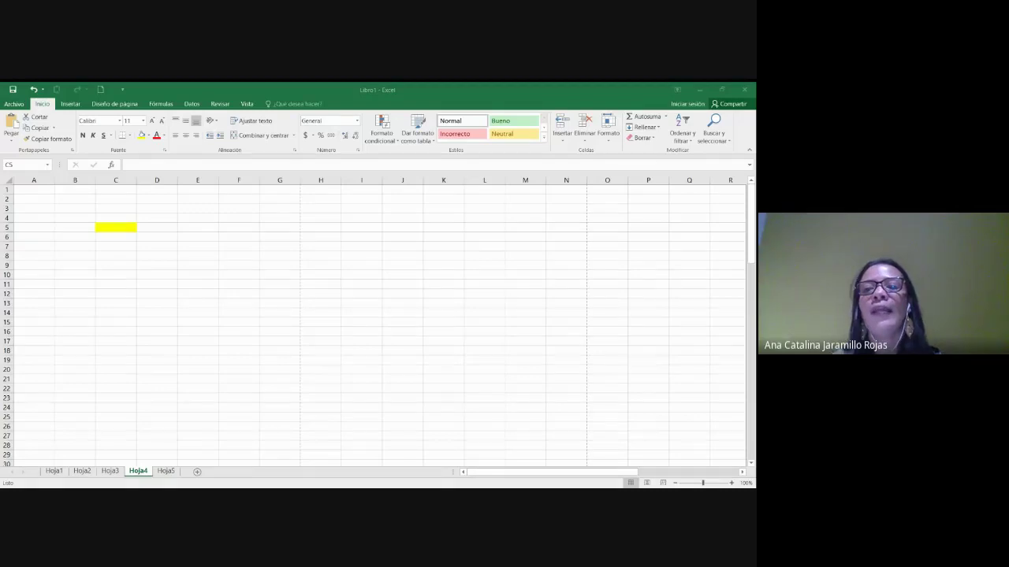
key(alt+Tab)
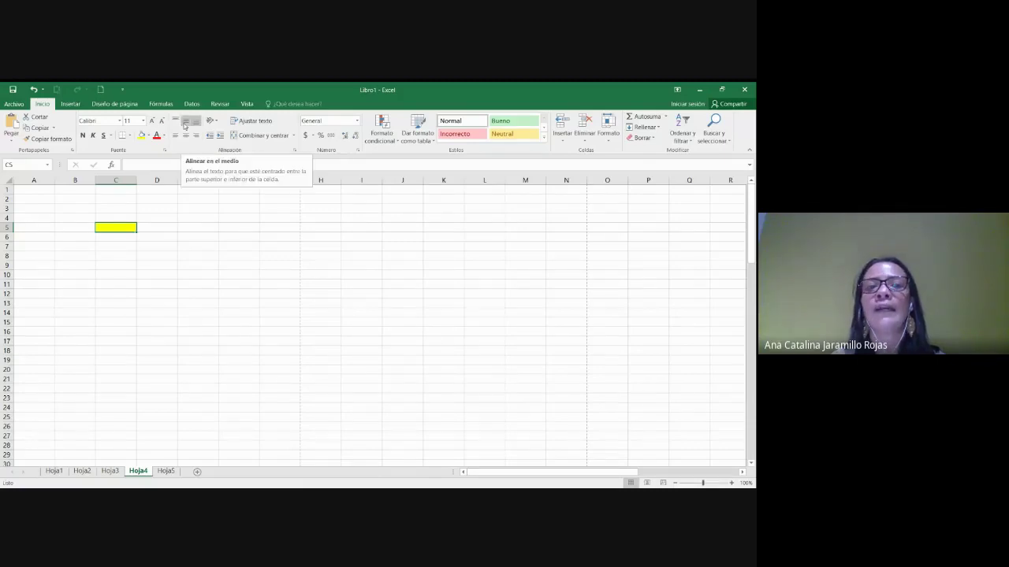
Make row 5 taller, paste the sentence into C5 and wrap it.
drag(7, 231, 72, 255)
double_click(120, 236)
text(La Constitución Política de Colombia, edición 2016 ha sido preparada con motivo)
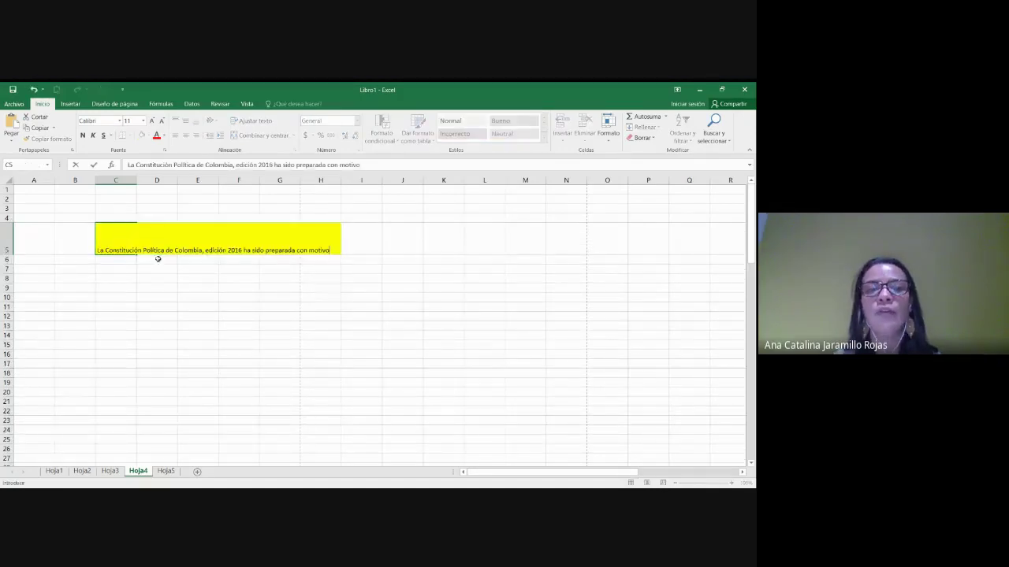
click(197, 285)
click(101, 237)
click(263, 123)
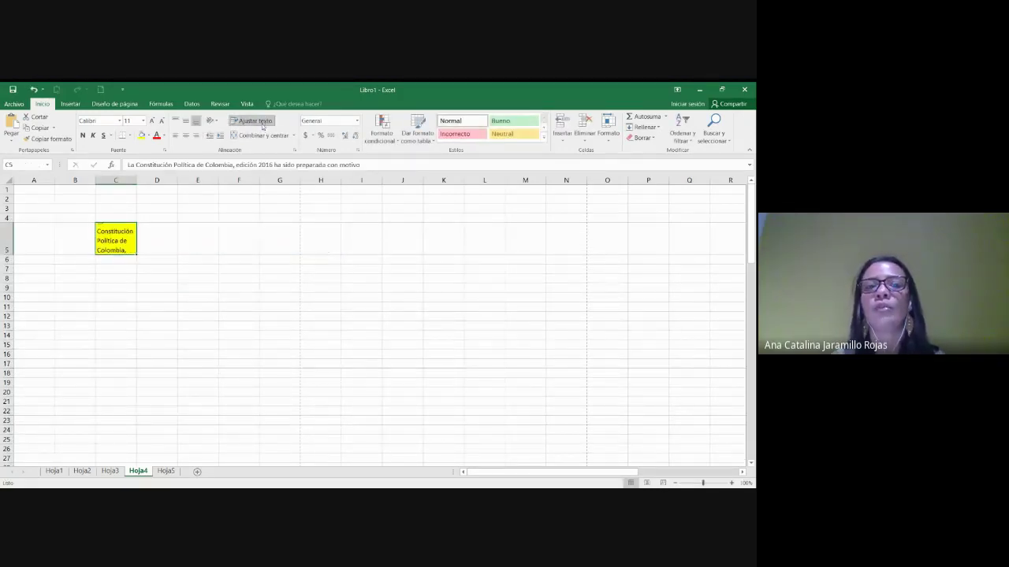
Widen column C to fit the sentence and align it to the top of C5.
drag(135, 180, 376, 198)
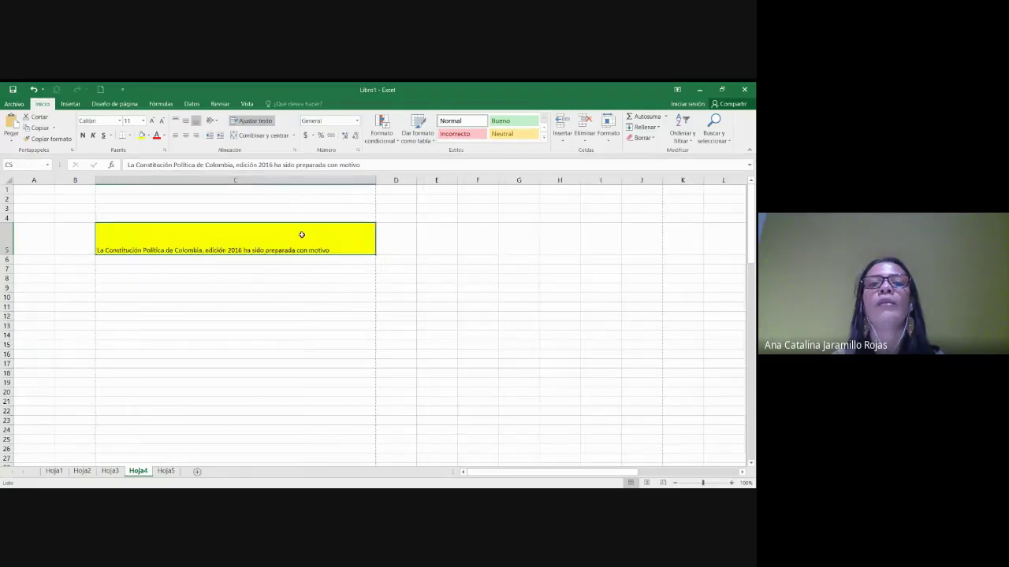
click(273, 356)
click(308, 228)
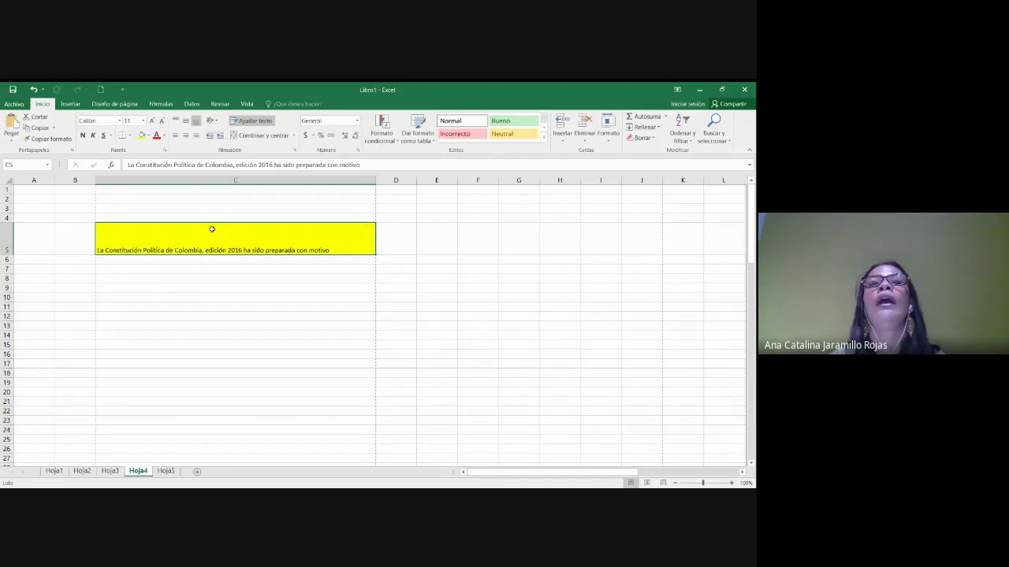
click(186, 123)
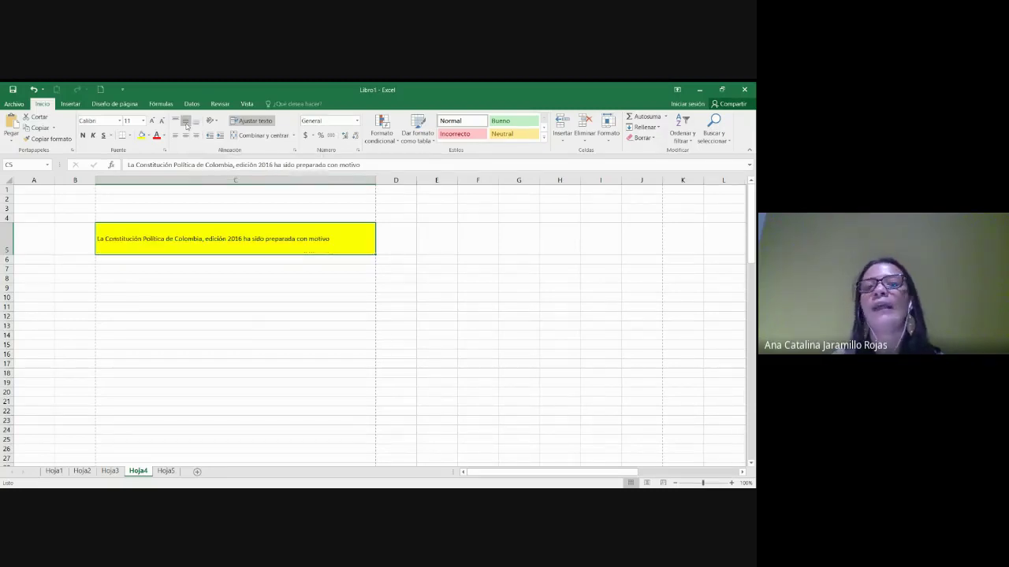
click(175, 121)
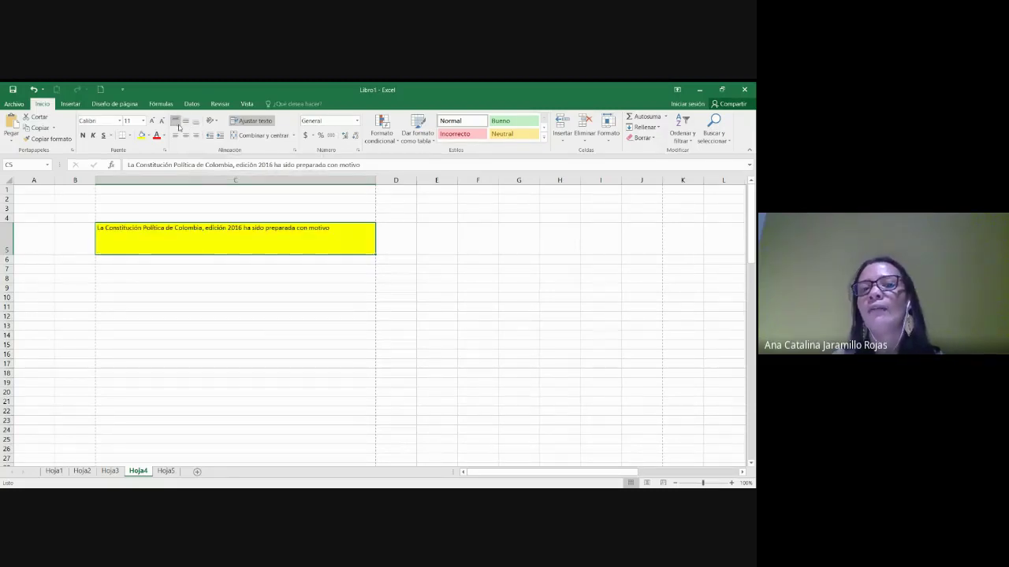
click(355, 286)
click(325, 244)
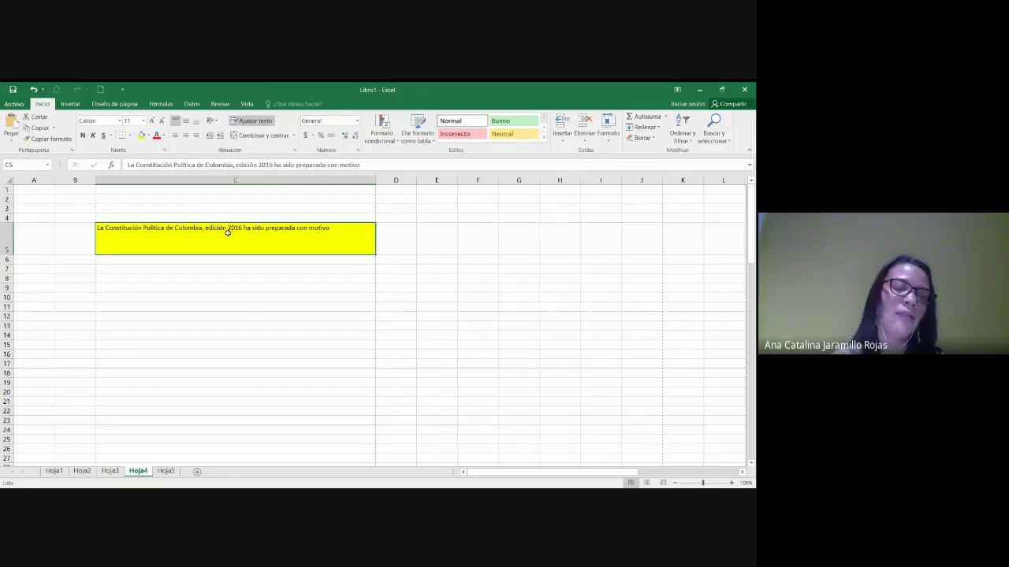
click(339, 325)
click(305, 239)
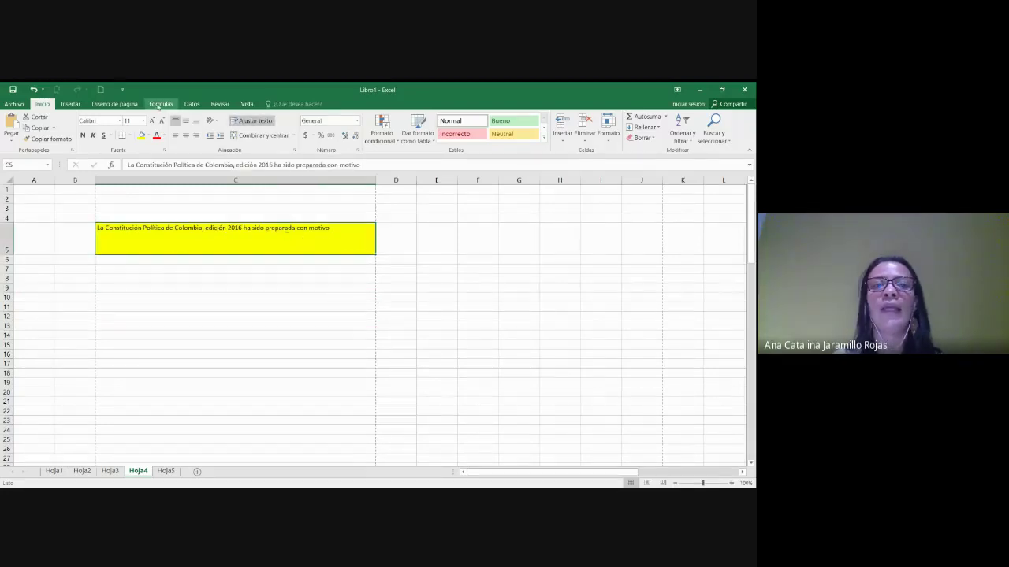
Right-align the sentence in C5 and make row 5 much taller.
click(186, 134)
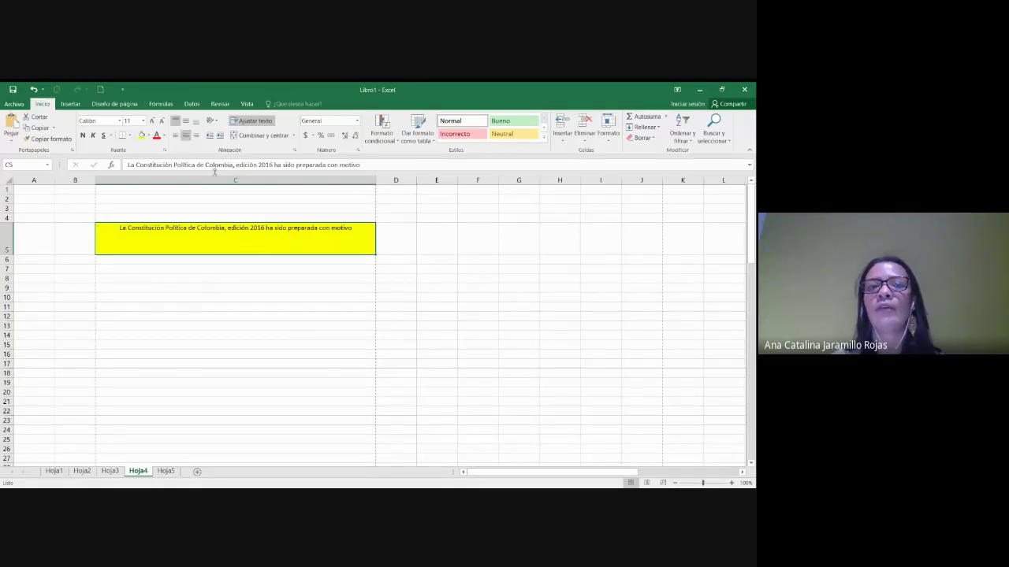
click(175, 135)
click(197, 136)
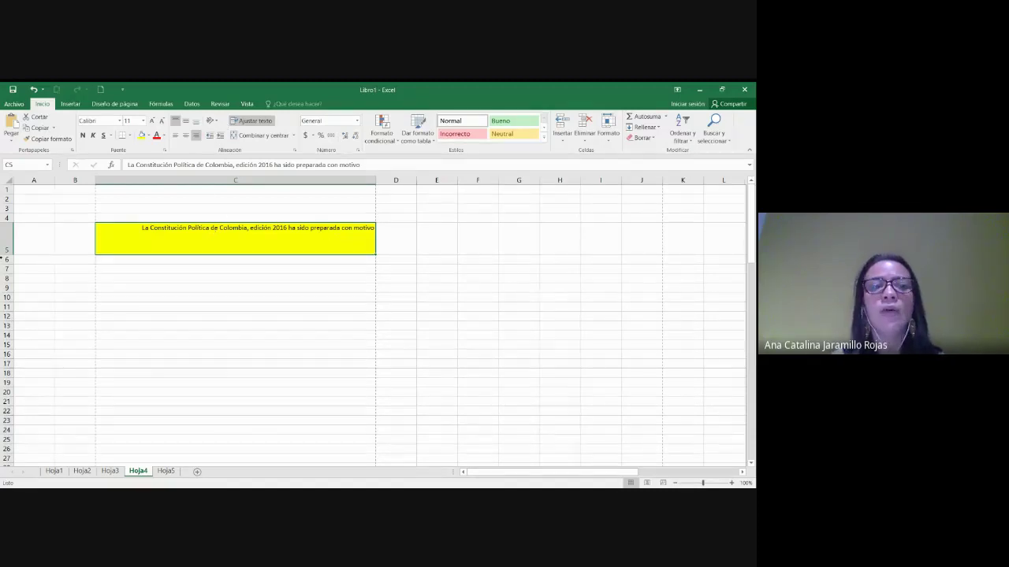
drag(8, 253, 8, 311)
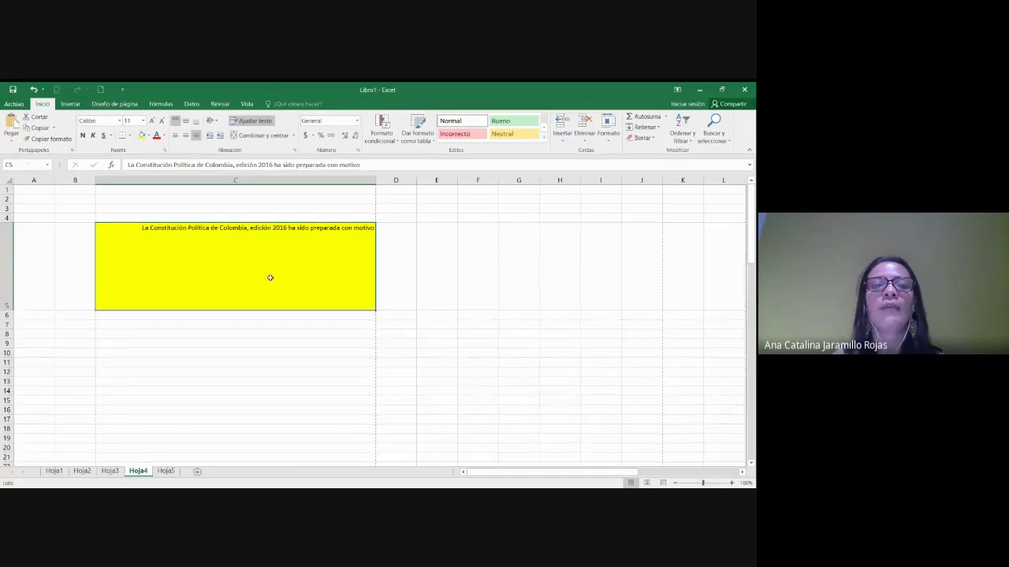
Enter the headers Nombre, Apellido and Cédula in C5, D5 and E5.
text(N)
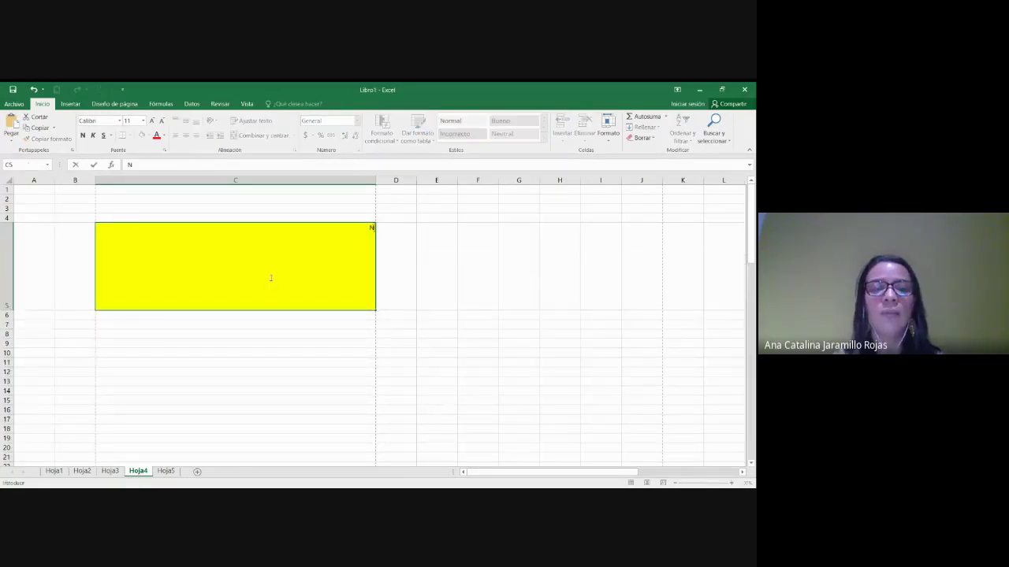
text(ombre)
key(Tab)
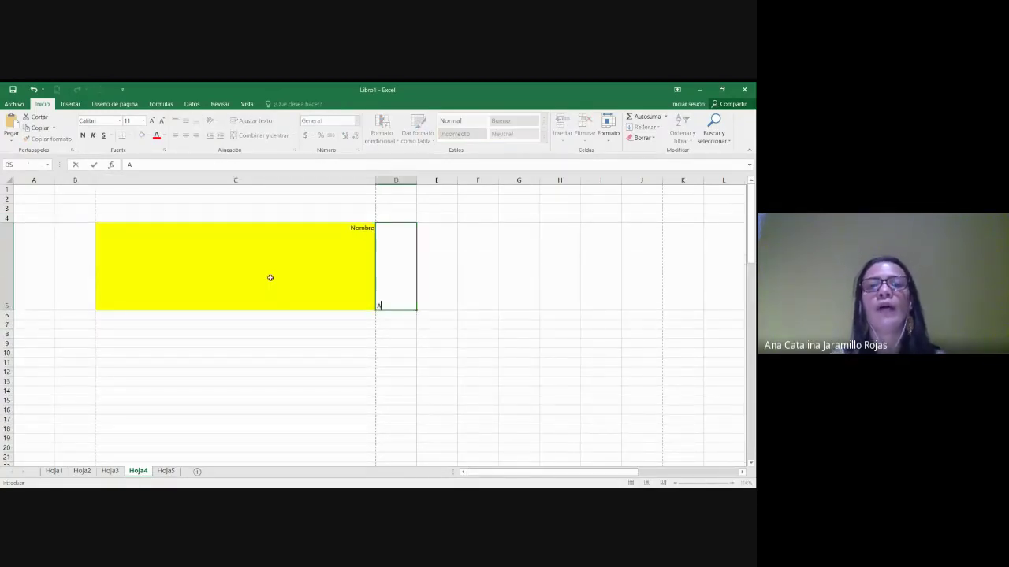
text(Applido)
key(Tab)
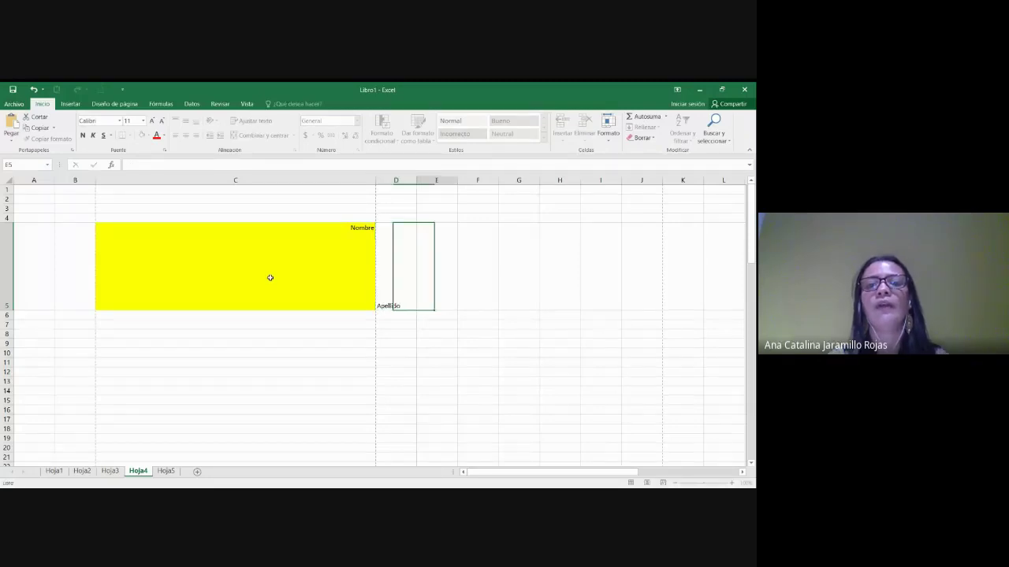
text(Cédula)
key(Tab)
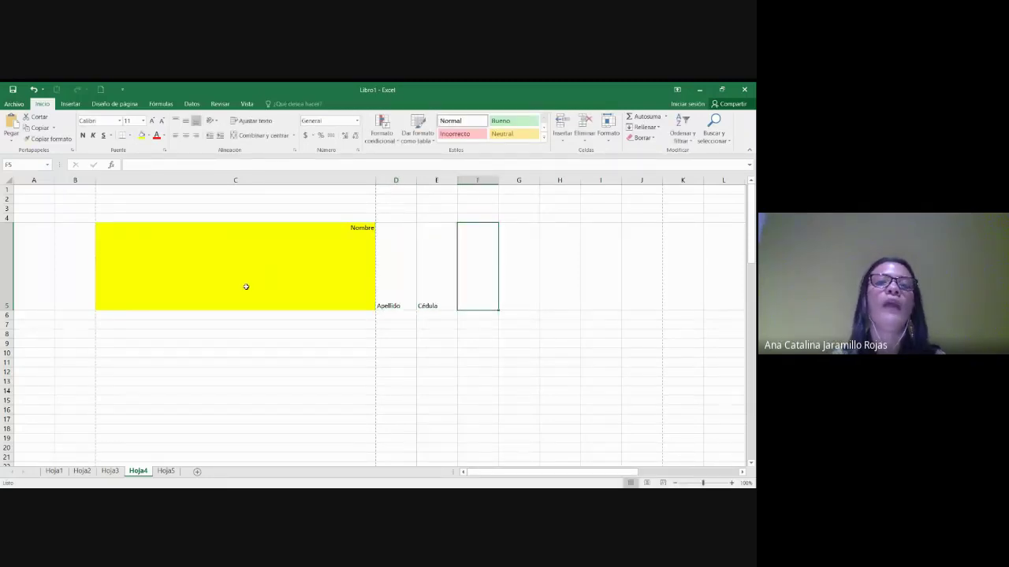
Set C5:E5 to No Fill and auto-fit row 5 to normal height.
drag(245, 286, 450, 304)
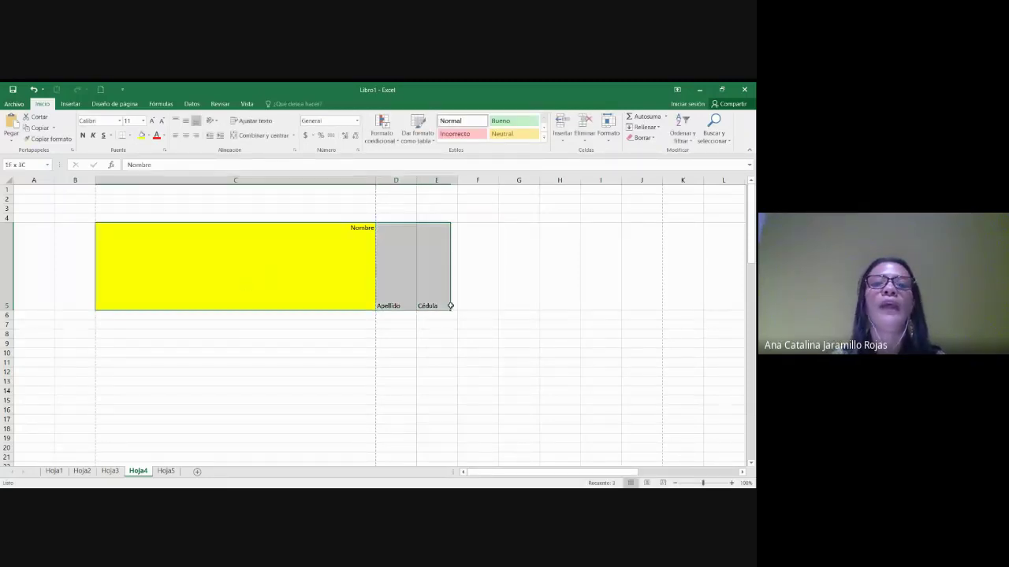
click(148, 134)
click(158, 220)
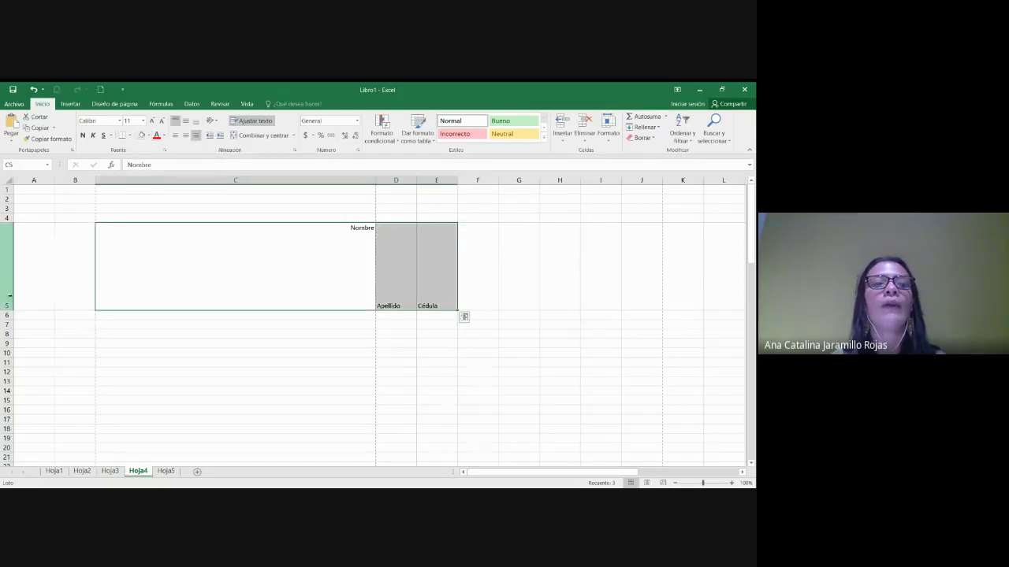
double_click(14, 310)
click(106, 312)
click(241, 255)
Left-align the C5:E5 headers and resize column C to fit them.
drag(313, 227, 438, 227)
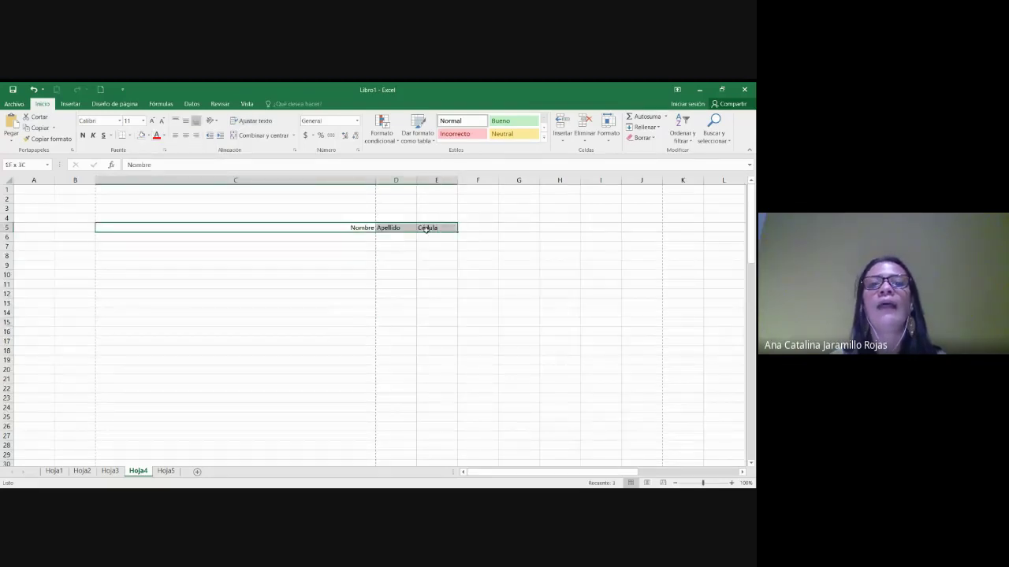
click(175, 136)
click(323, 294)
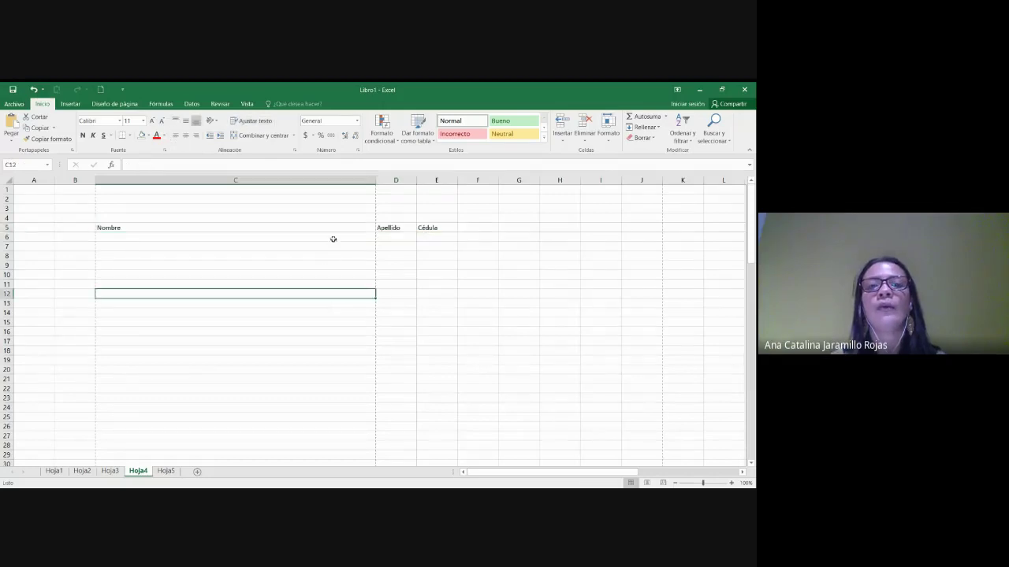
double_click(378, 176)
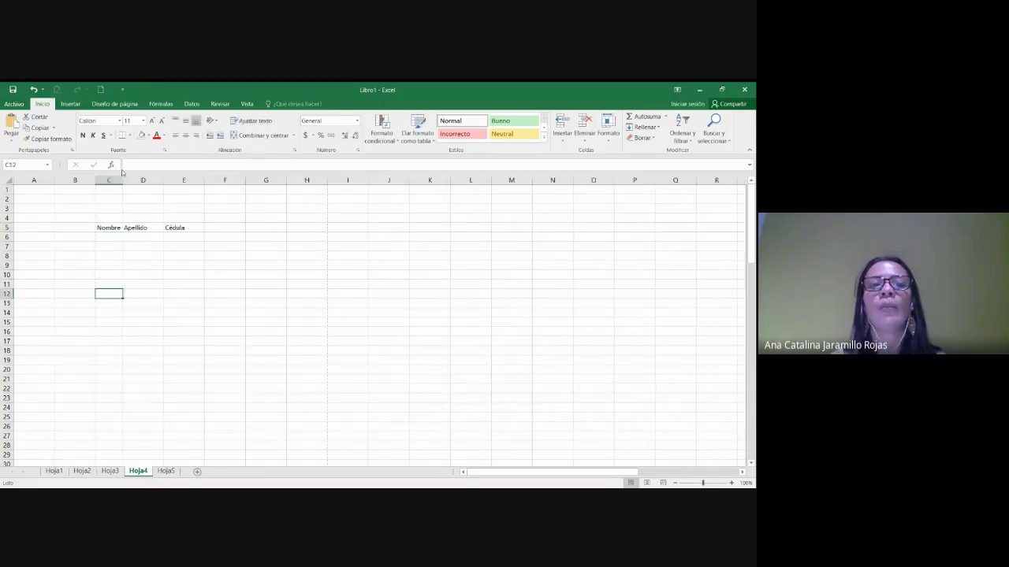
drag(122, 178, 132, 179)
drag(110, 227, 192, 227)
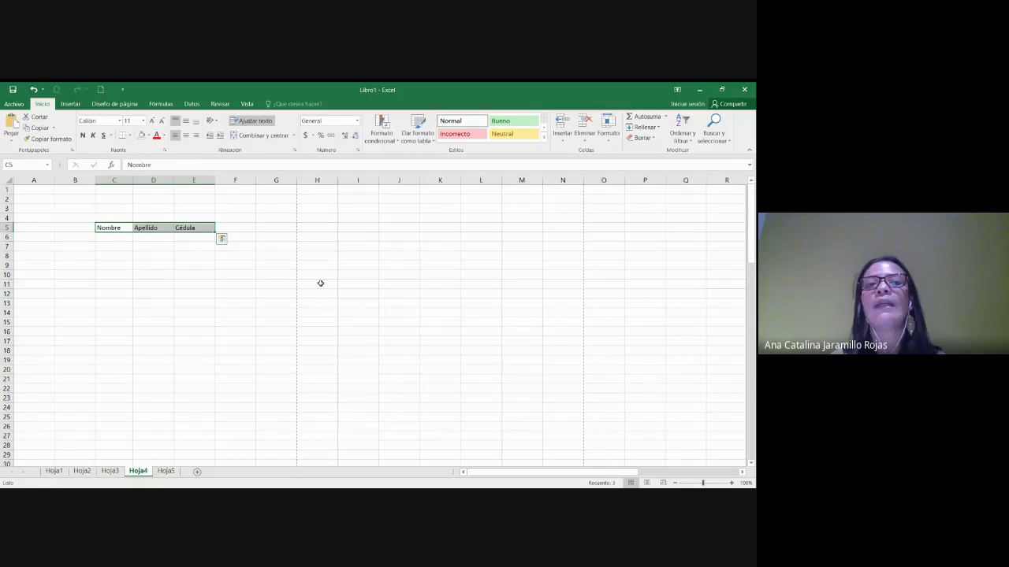
Make row 5 taller and centre the C5:E5 headers horizontally and vertically.
click(217, 121)
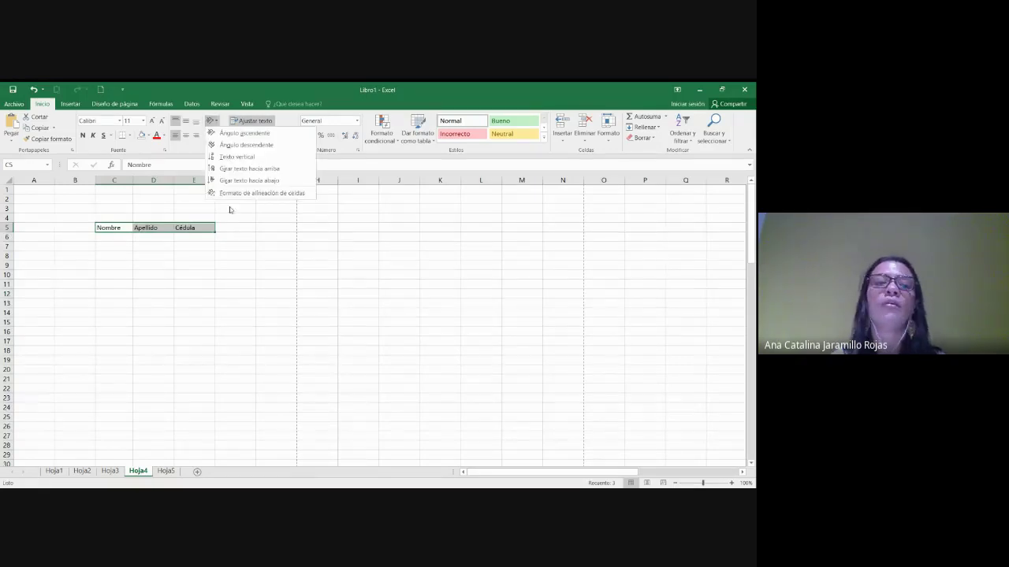
key(Escape)
drag(6, 233, 7, 272)
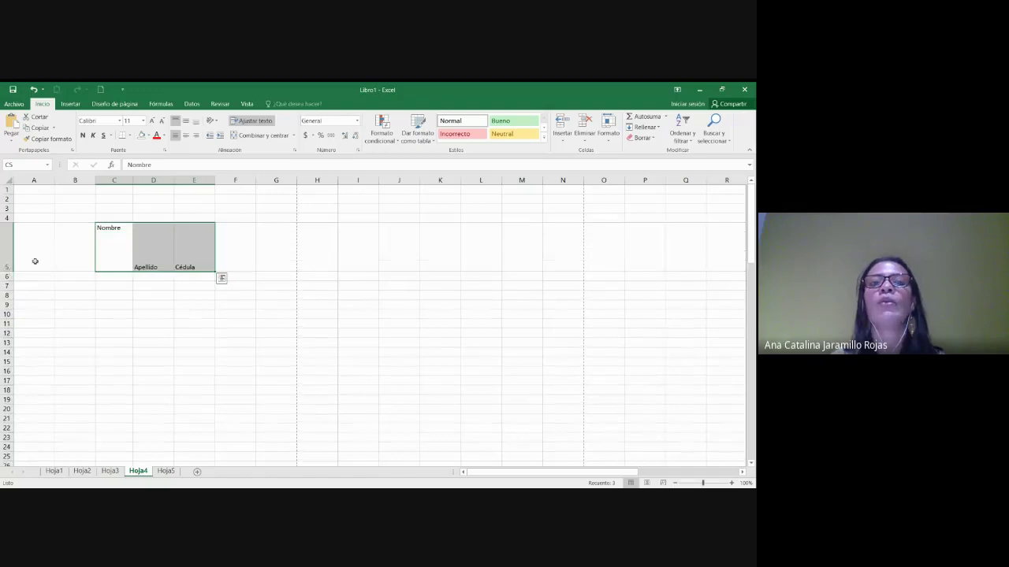
click(198, 277)
drag(109, 247, 184, 245)
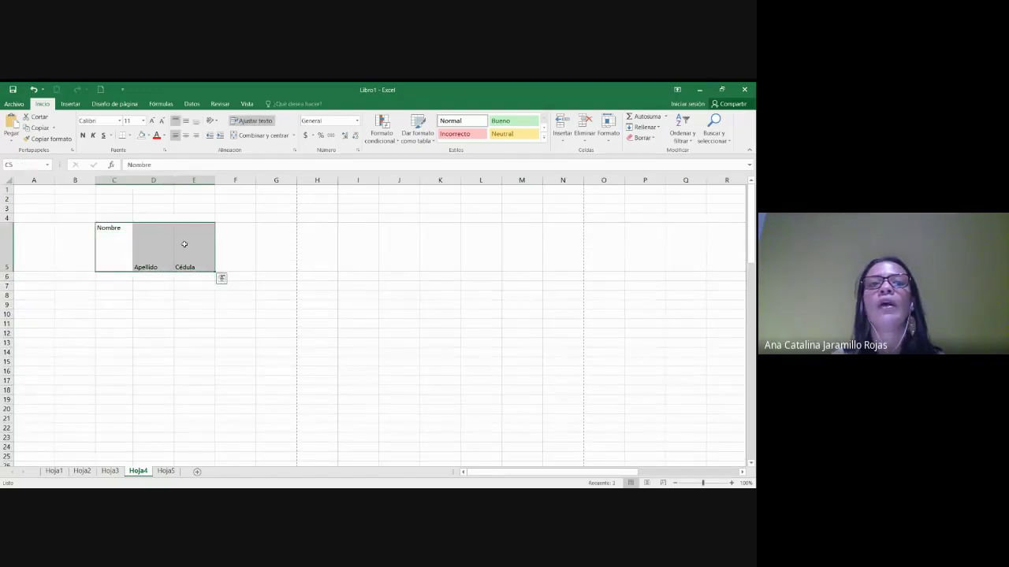
click(185, 135)
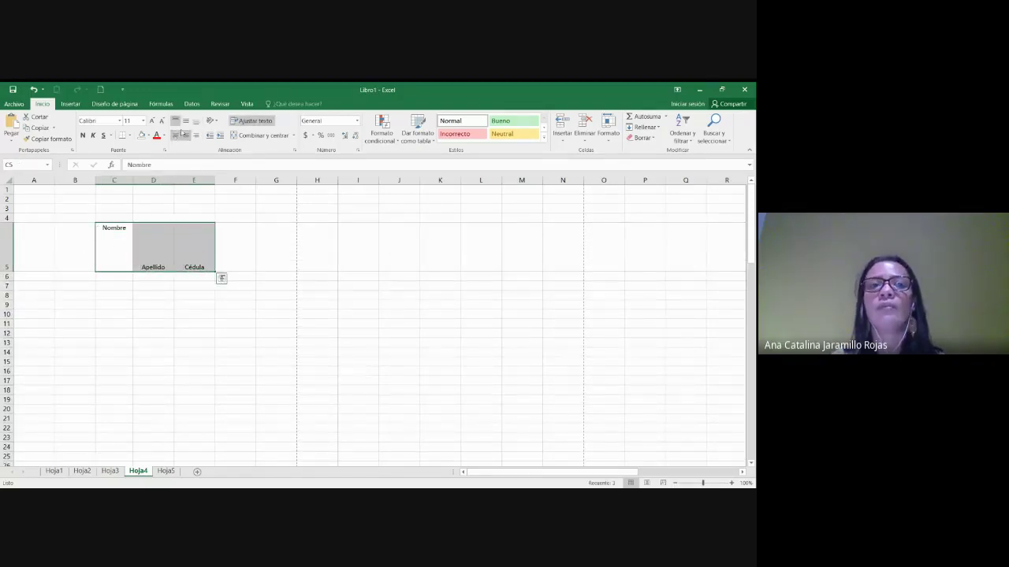
click(185, 123)
Rotate the C5:E5 headings with Girar texto hacia arriba.
click(235, 277)
drag(122, 238, 176, 247)
click(187, 240)
click(110, 246)
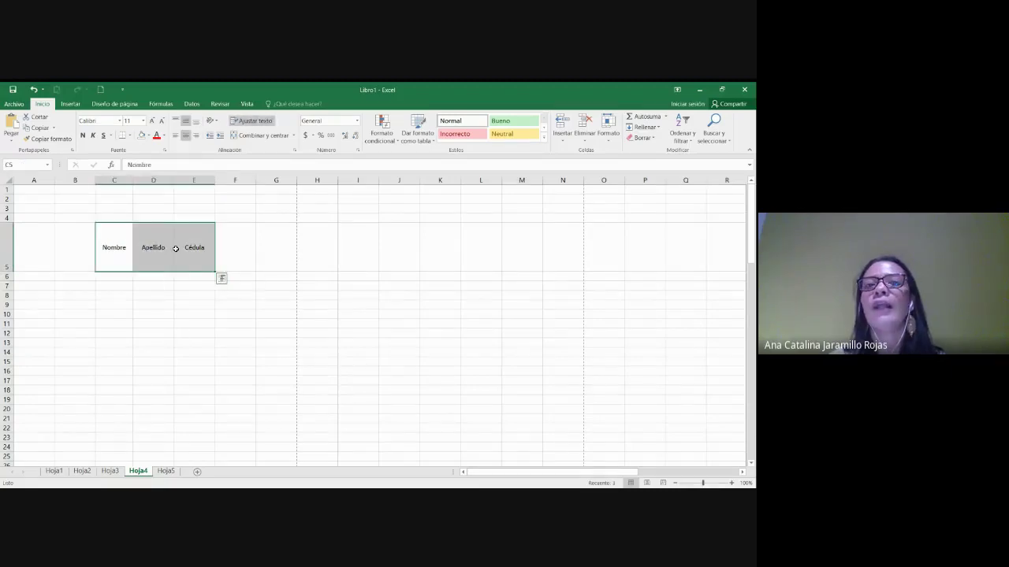
click(211, 121)
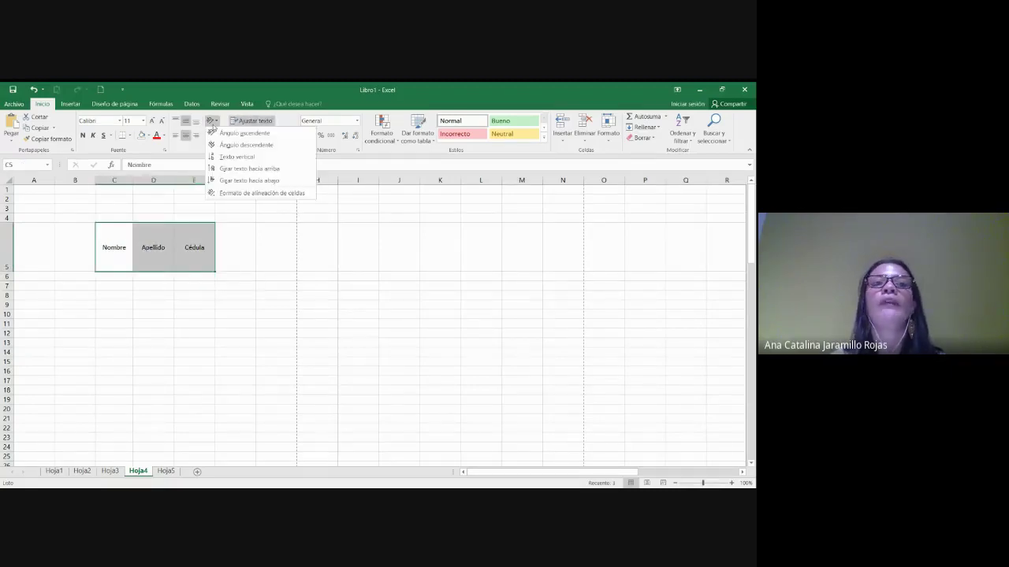
click(237, 168)
drag(252, 334, 272, 334)
drag(100, 249, 203, 247)
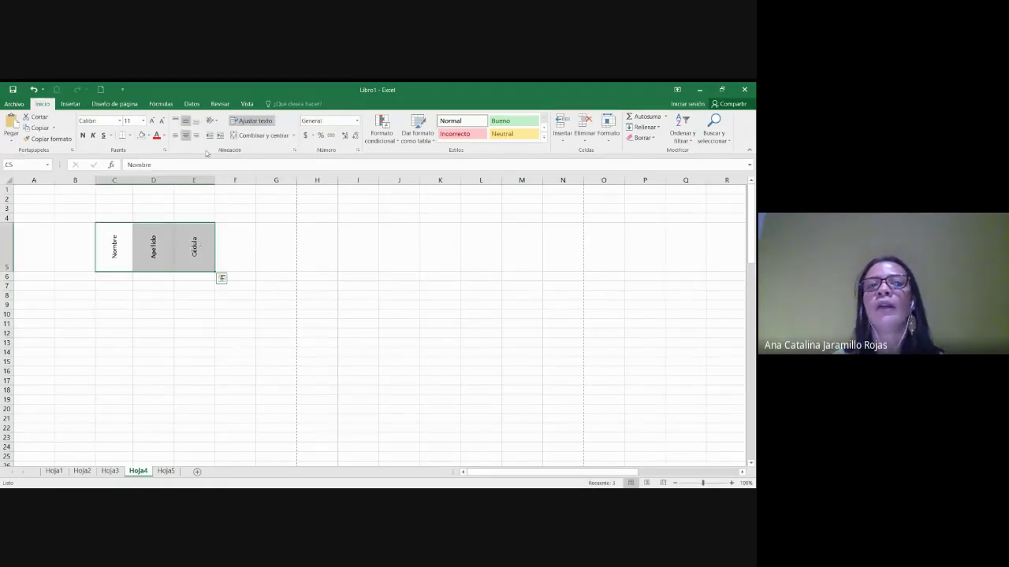
click(645, 313)
drag(131, 247, 185, 245)
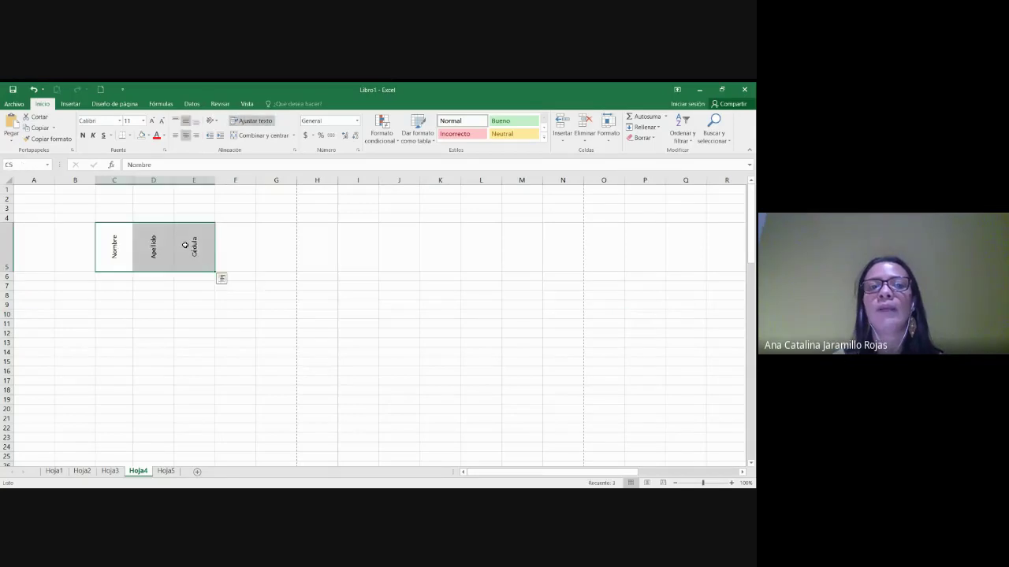
click(234, 257)
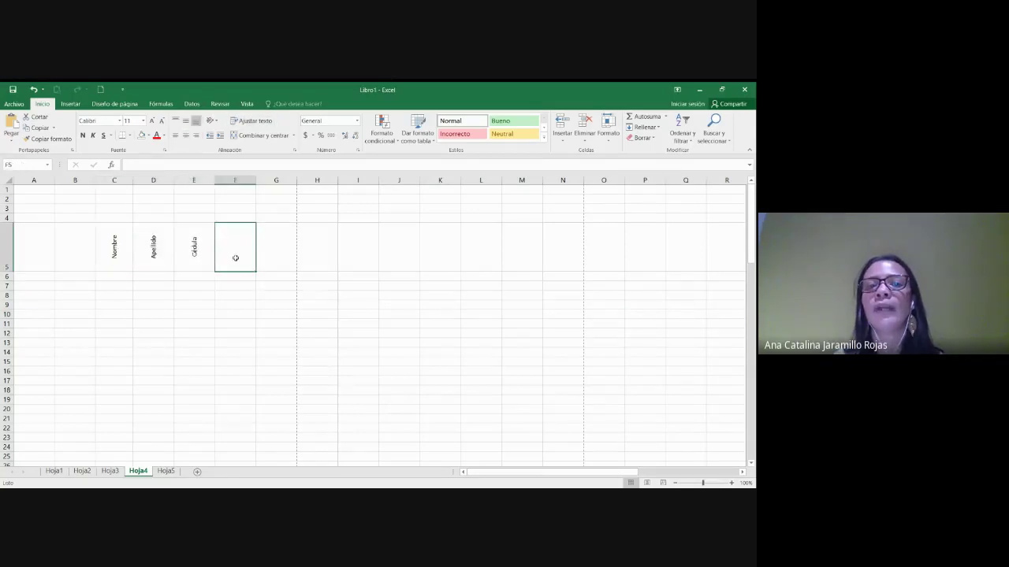
Make row 5 taller and narrow columns C through J.
click(123, 180)
drag(123, 180, 599, 201)
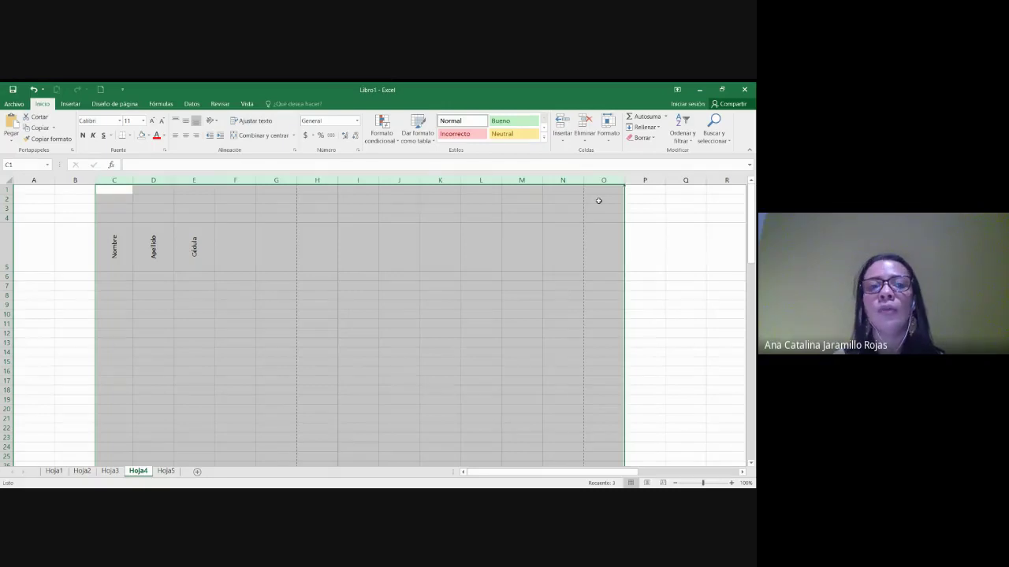
click(214, 241)
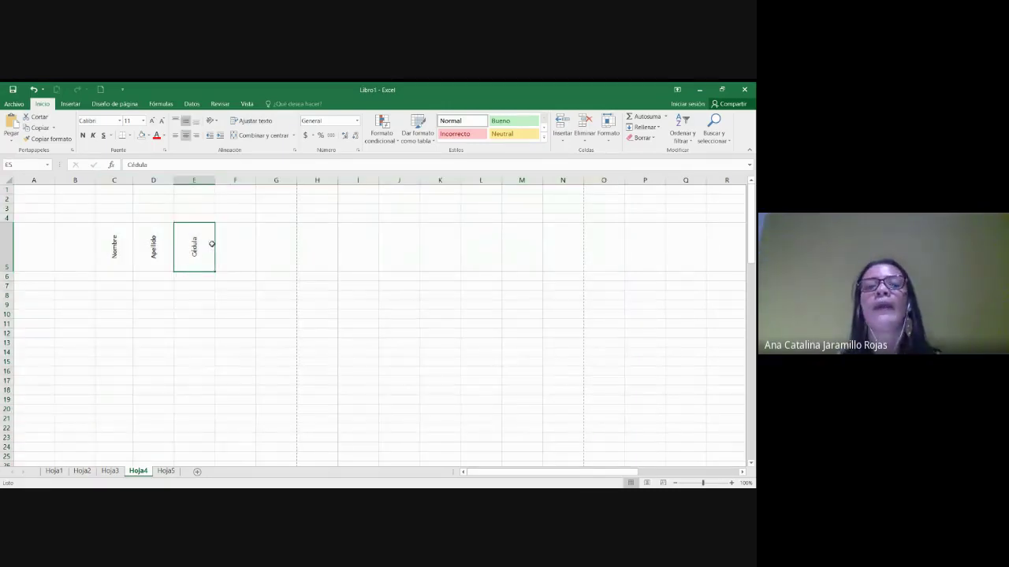
drag(17, 268, 7, 291)
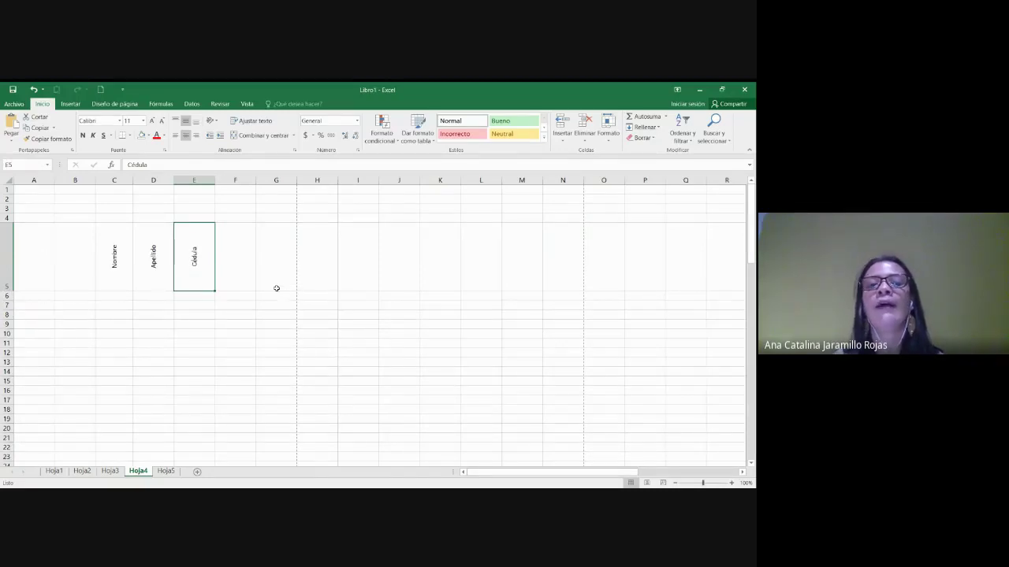
click(123, 232)
drag(114, 249, 202, 249)
drag(110, 181, 392, 195)
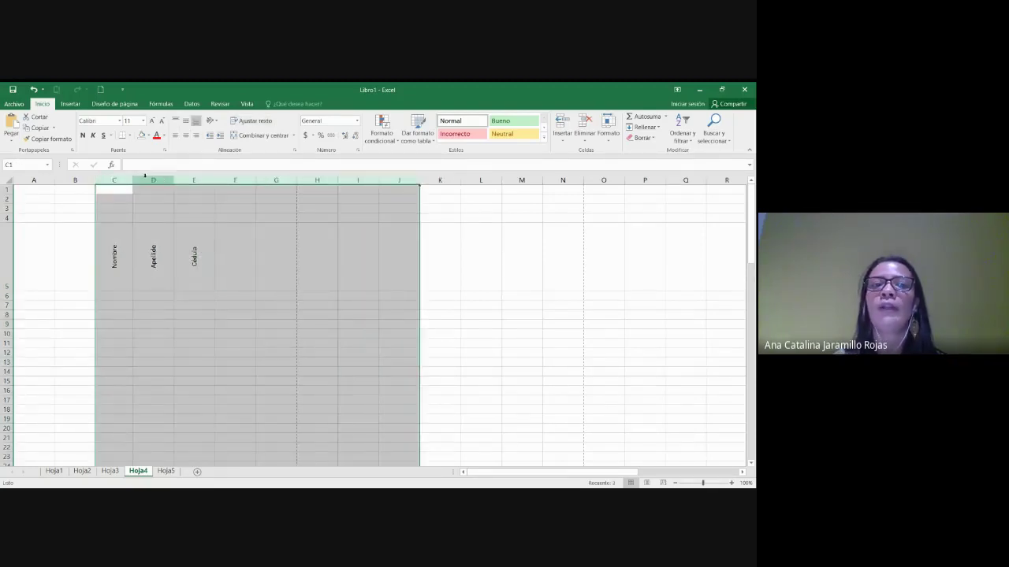
drag(133, 180, 118, 182)
click(237, 275)
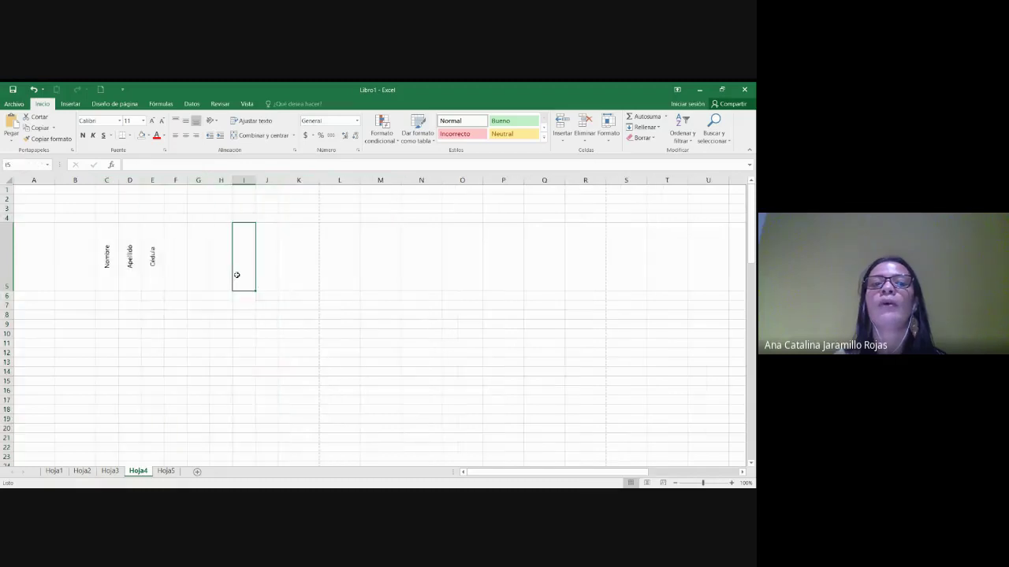
Turn the C5:E5 headings back to horizontal text and narrow column C slightly.
drag(103, 254, 154, 256)
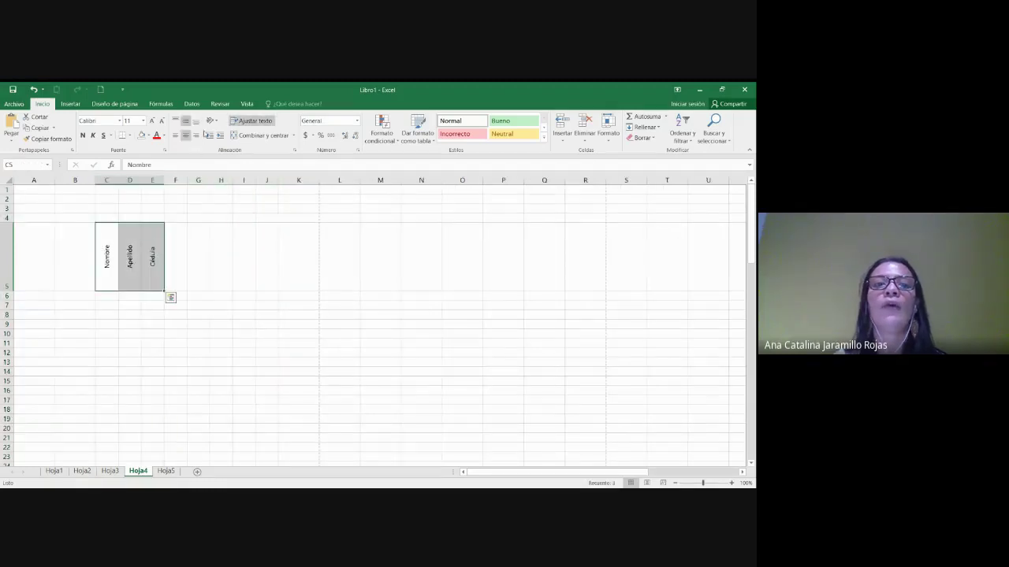
click(210, 120)
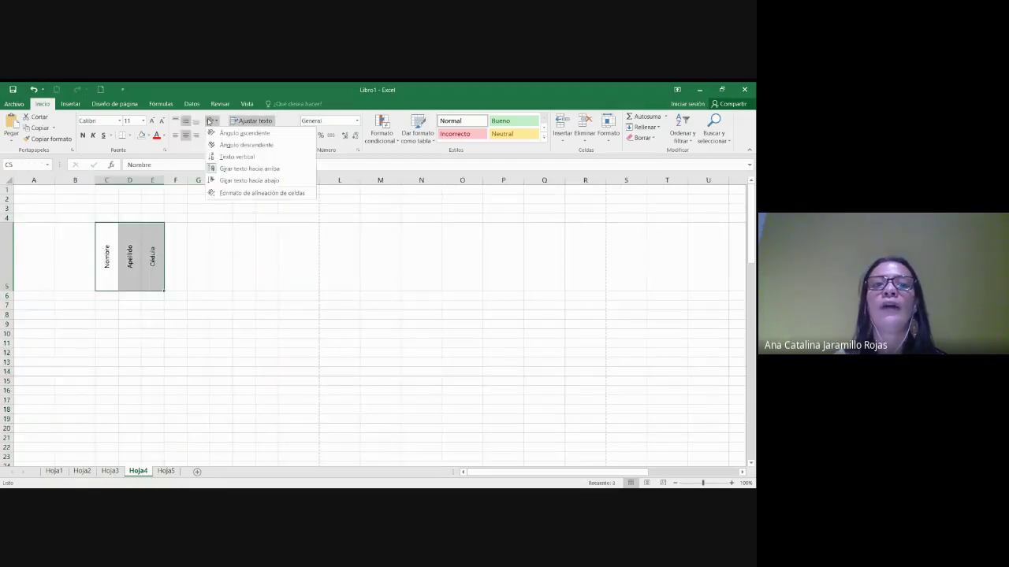
click(245, 168)
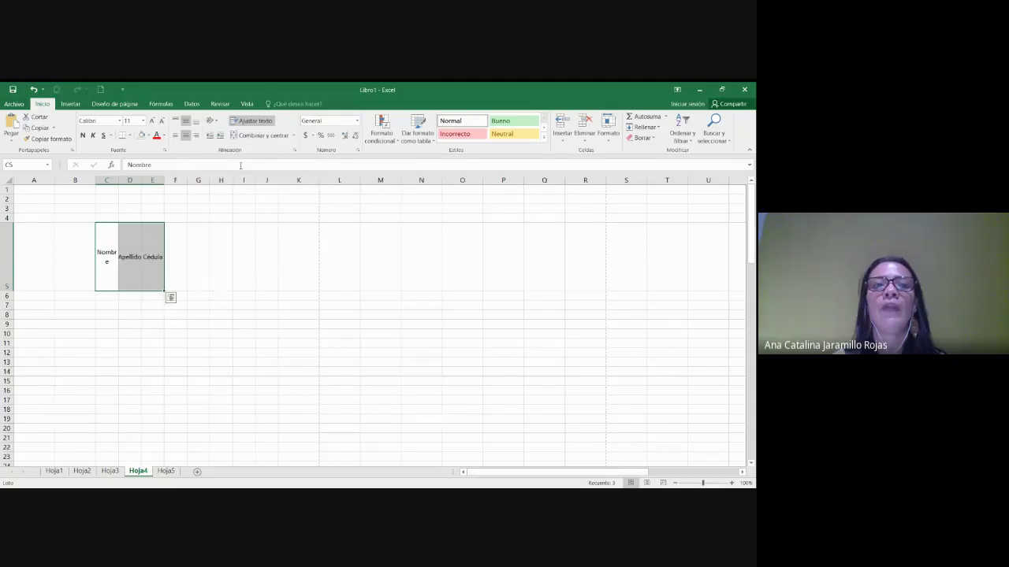
click(232, 275)
click(112, 294)
mouse_move(113, 281)
mouse_down()
mouse_move(149, 257)
mouse_move(192, 295)
mouse_up()
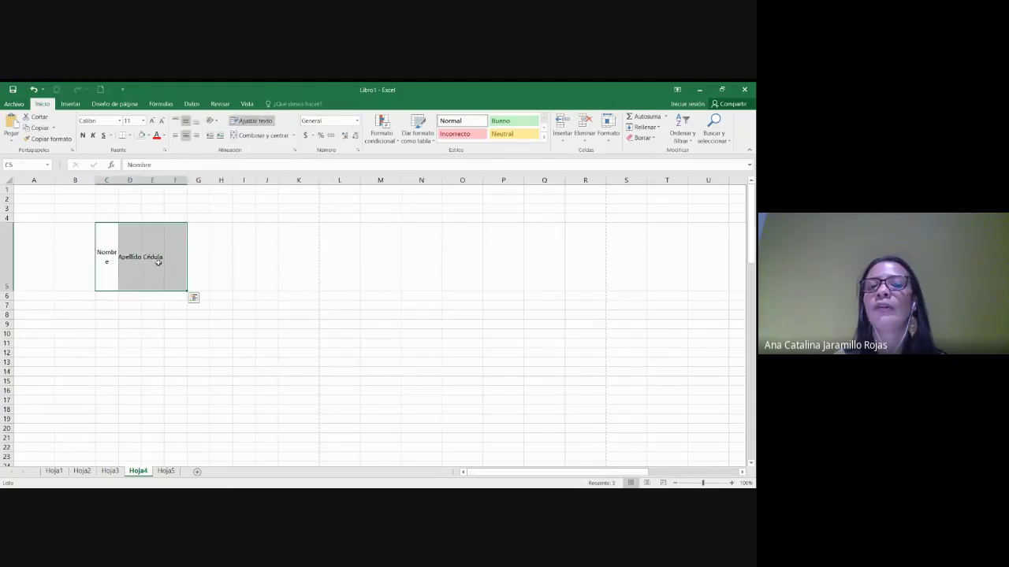
click(146, 241)
drag(119, 180, 189, 180)
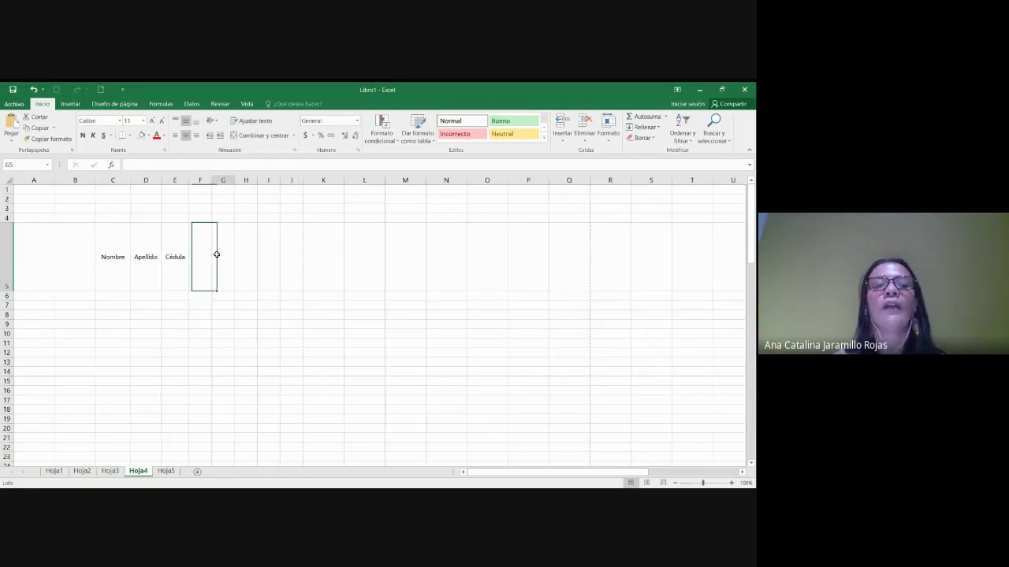
Delete the headings in columns C to E and return row 5 to normal height.
click(222, 257)
drag(114, 257, 146, 257)
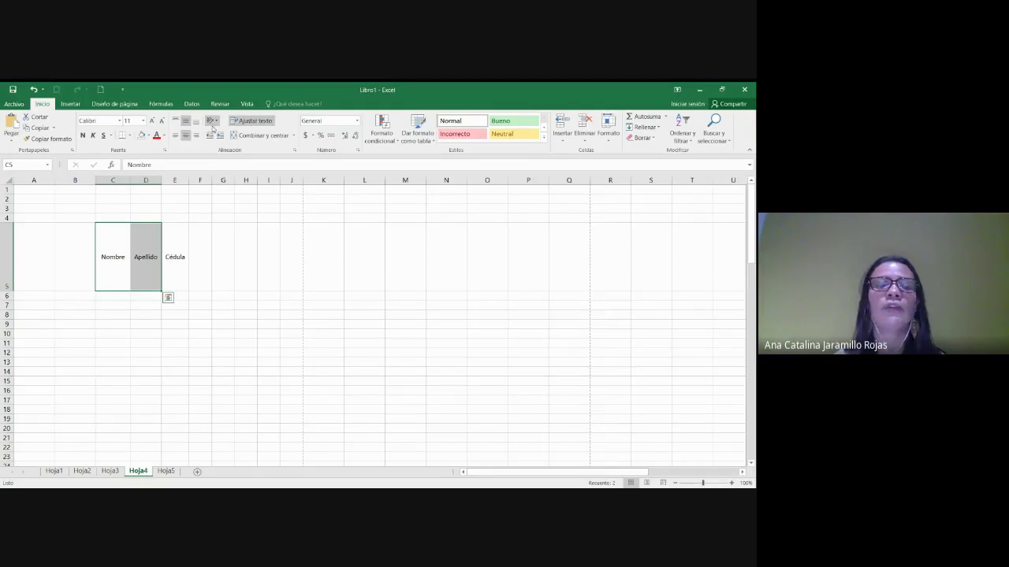
click(317, 305)
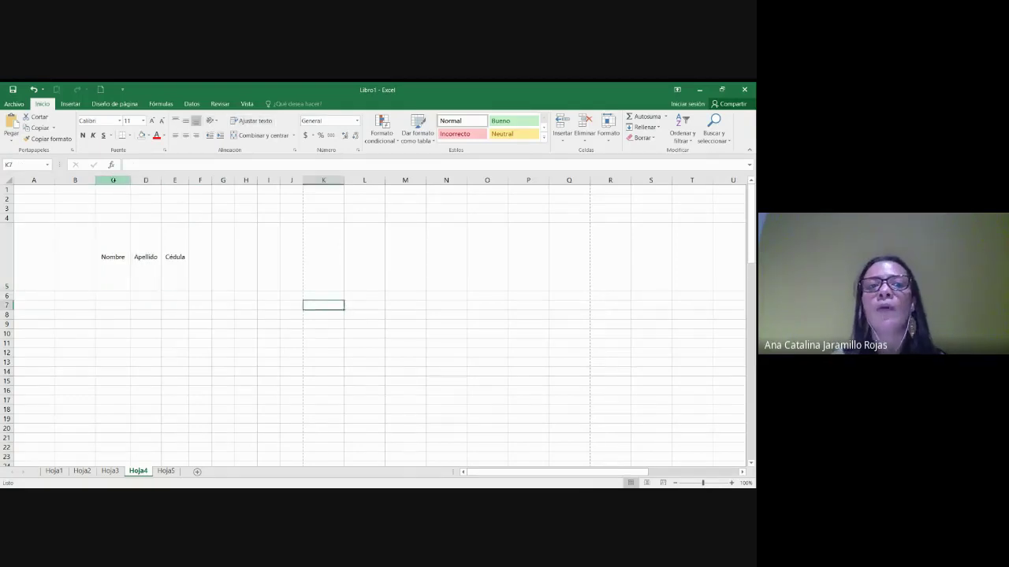
drag(113, 180, 175, 181)
key(Delete)
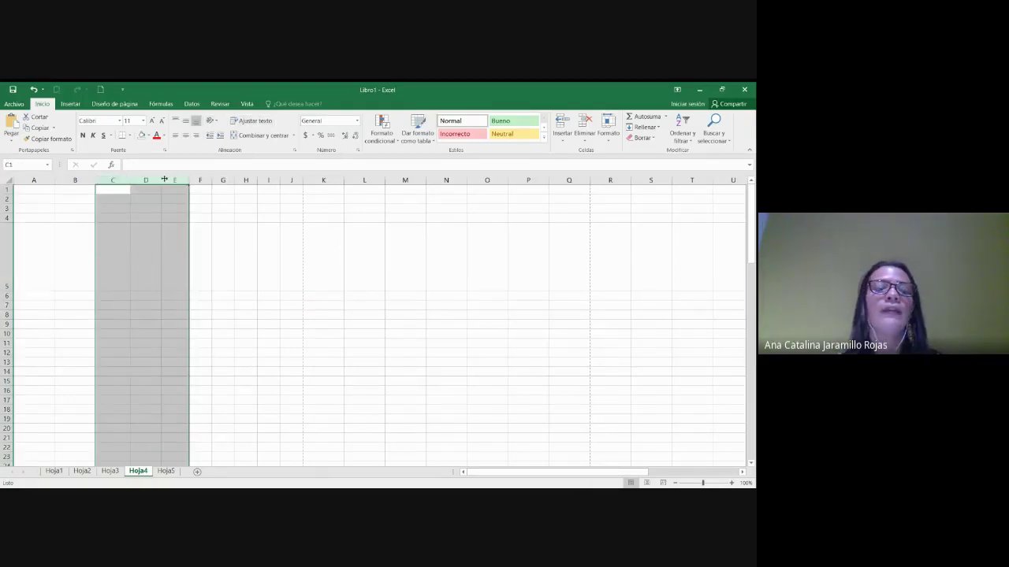
double_click(12, 288)
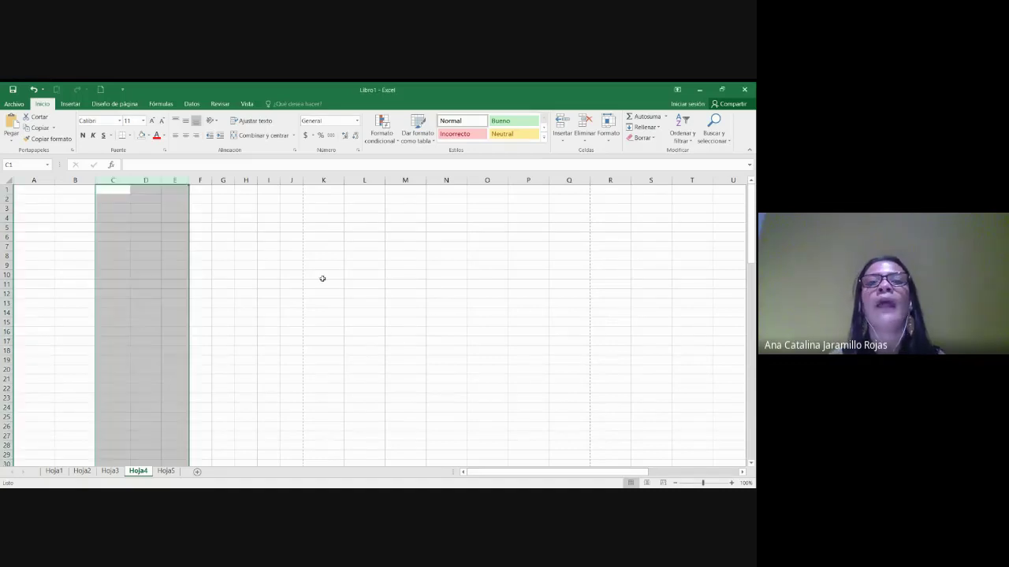
Widen column D and select cell D4.
click(277, 267)
click(147, 238)
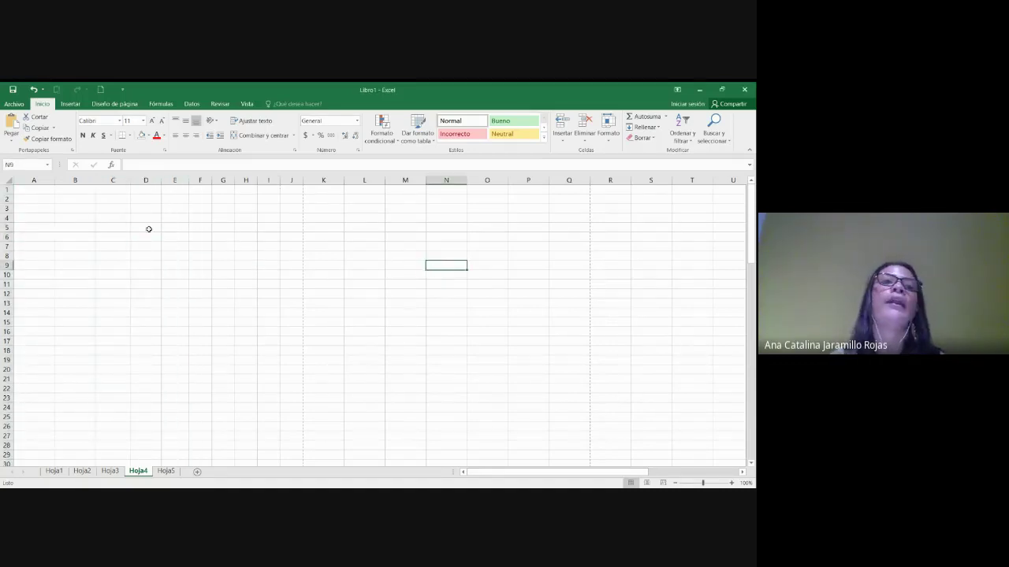
click(150, 220)
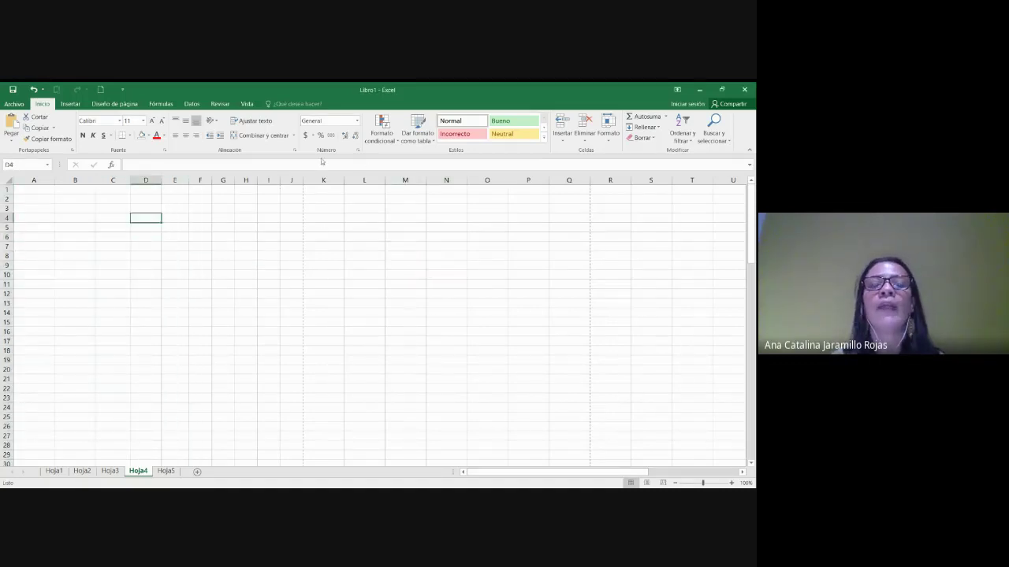
drag(161, 180, 178, 179)
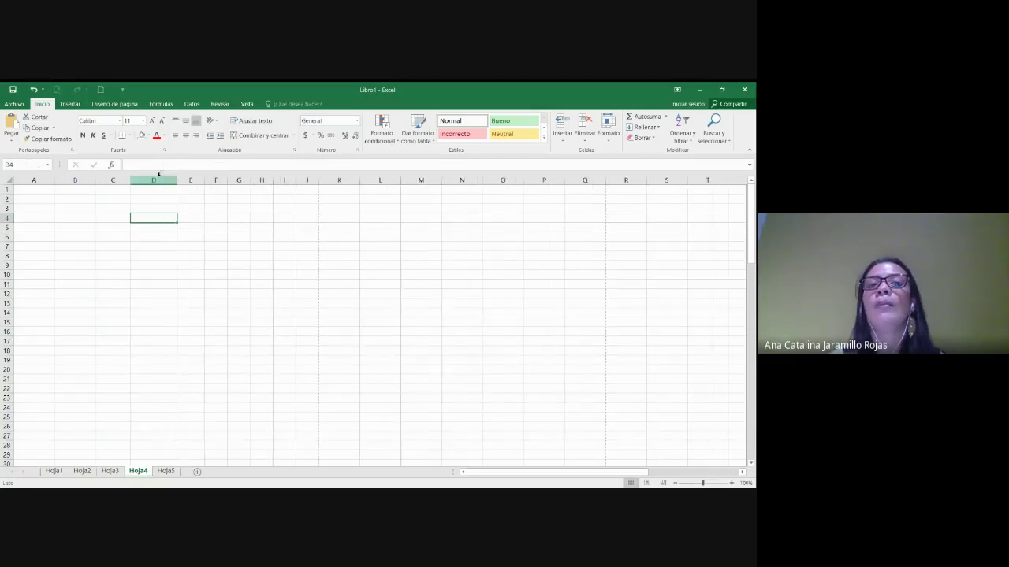
click(159, 174)
click(158, 236)
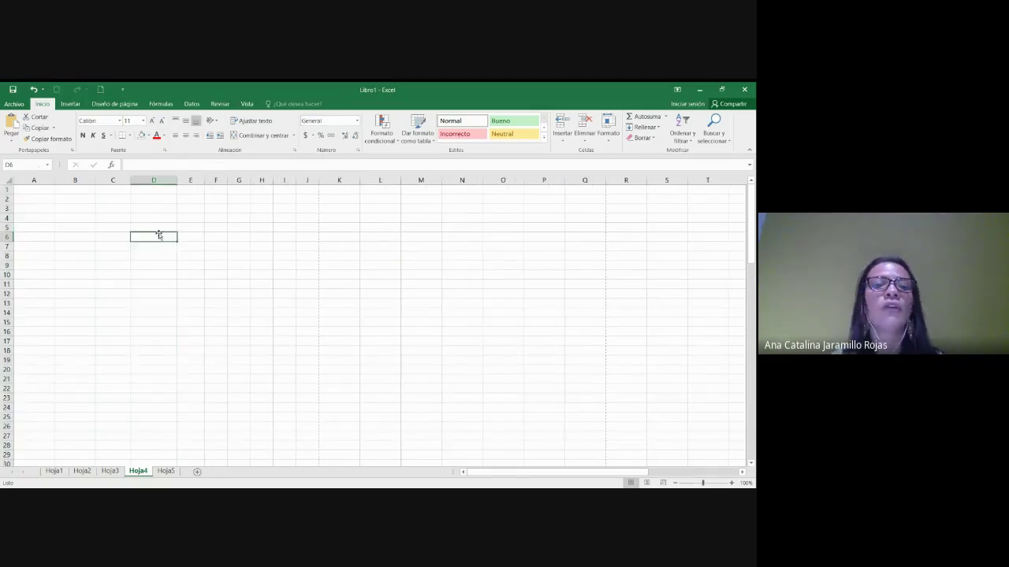
click(155, 217)
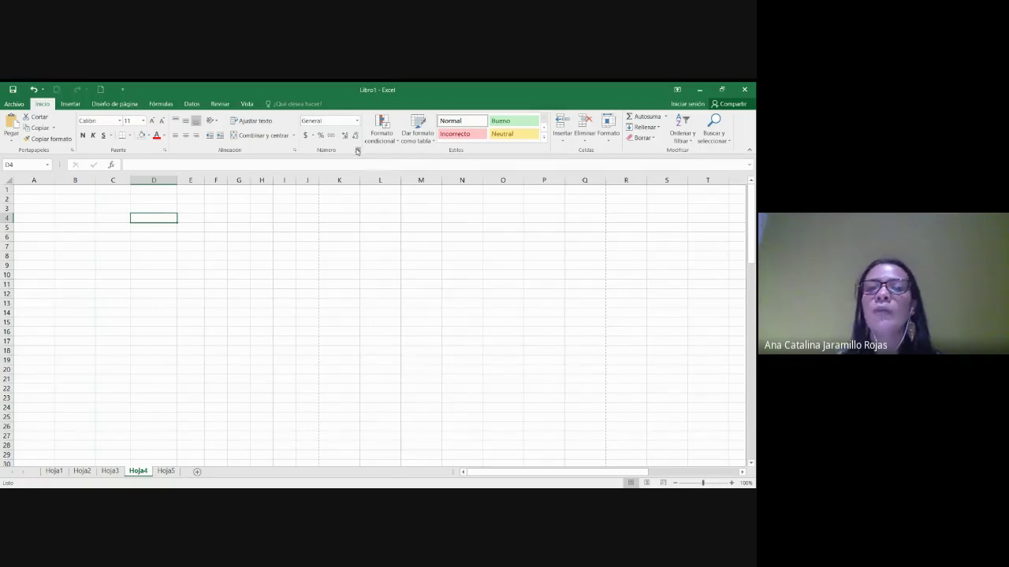
Give D4 Número format with a thousands separator and enter 100000000.
click(357, 150)
drag(574, 136, 491, 175)
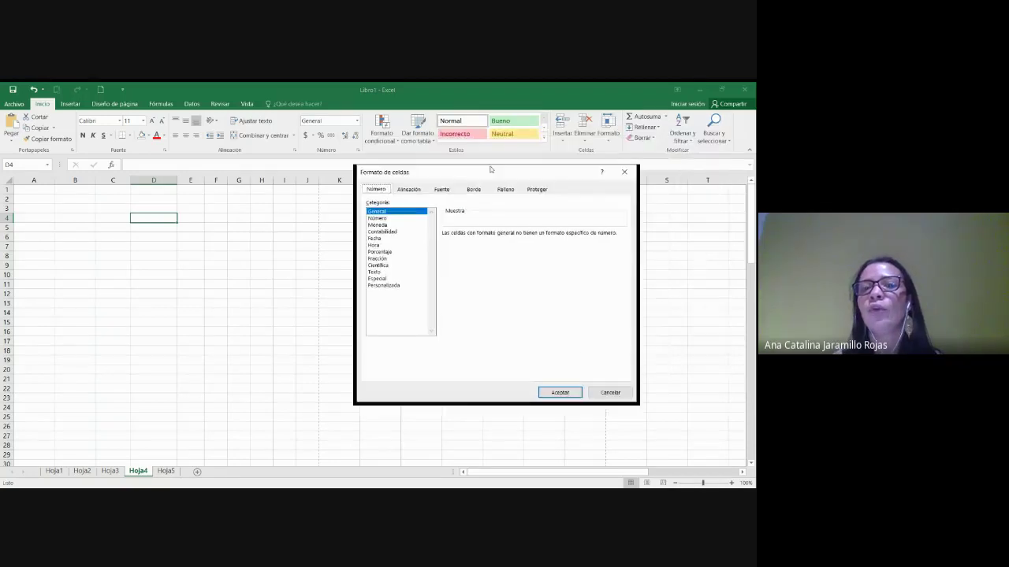
click(411, 221)
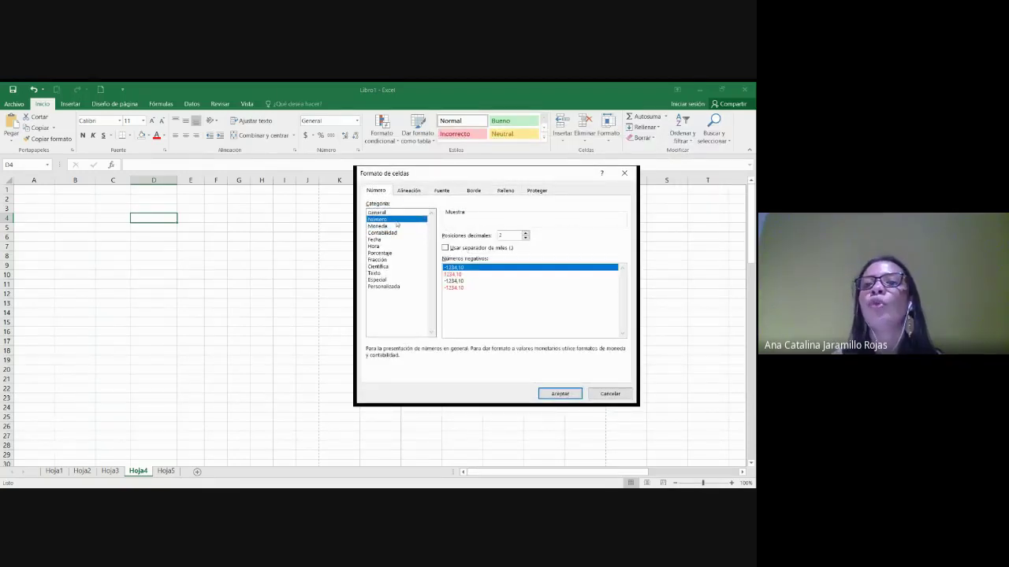
click(492, 248)
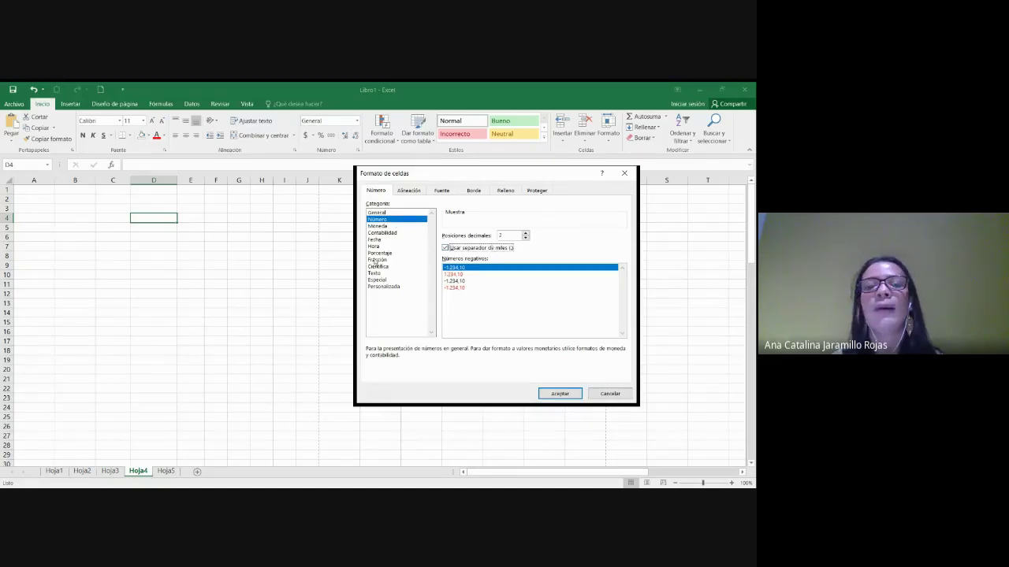
key(Return)
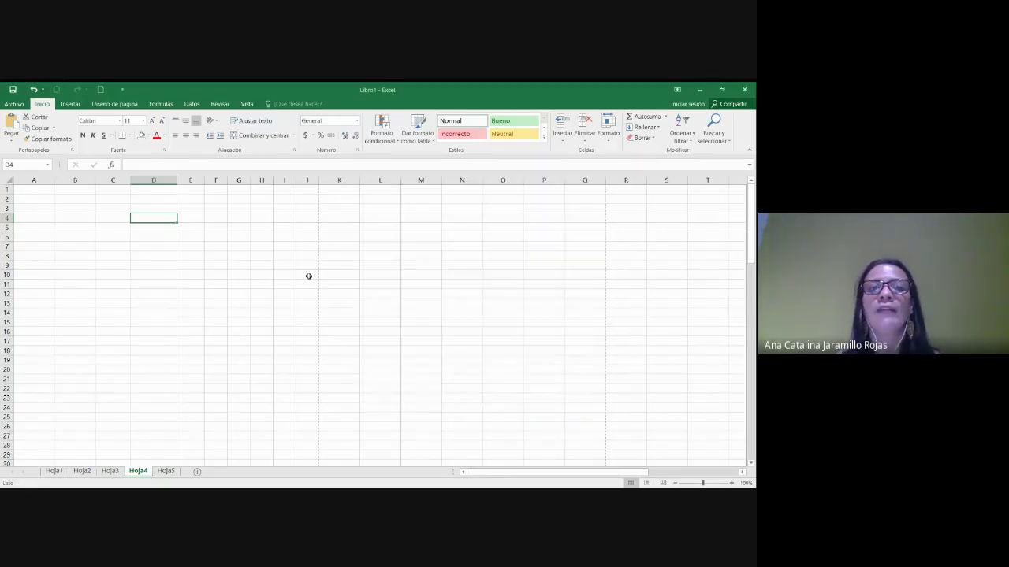
text(1000000)
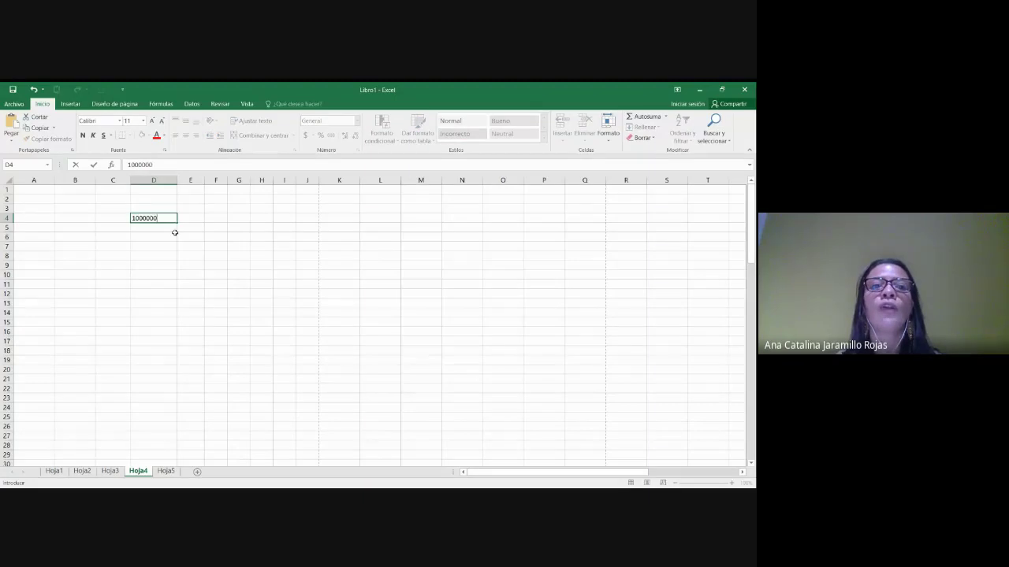
text(00)
key(Return)
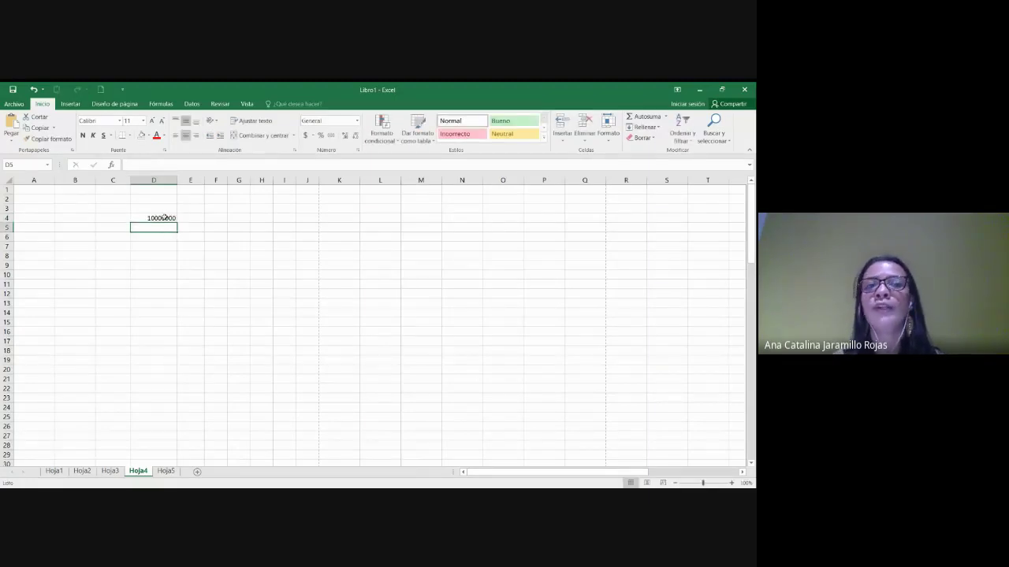
click(163, 218)
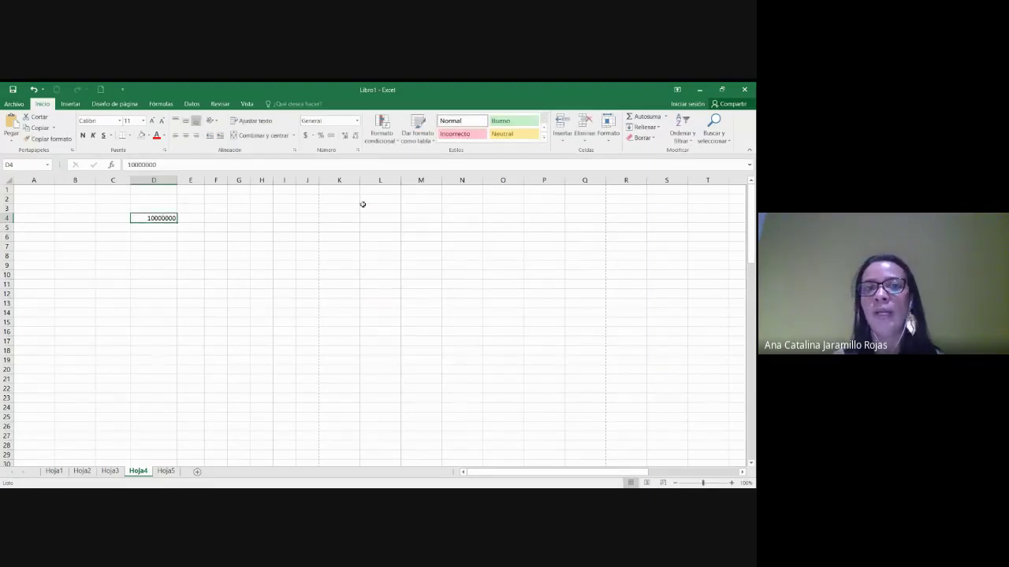
Set D4 to Número with thousands separator and 0 decimals, then enter 1000000.
click(358, 151)
click(410, 220)
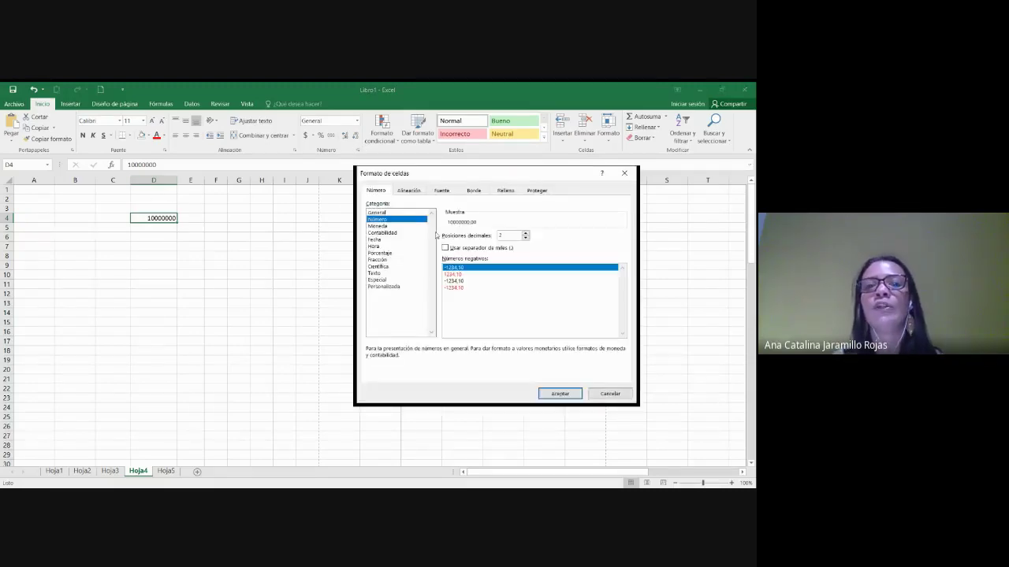
click(502, 248)
click(524, 238)
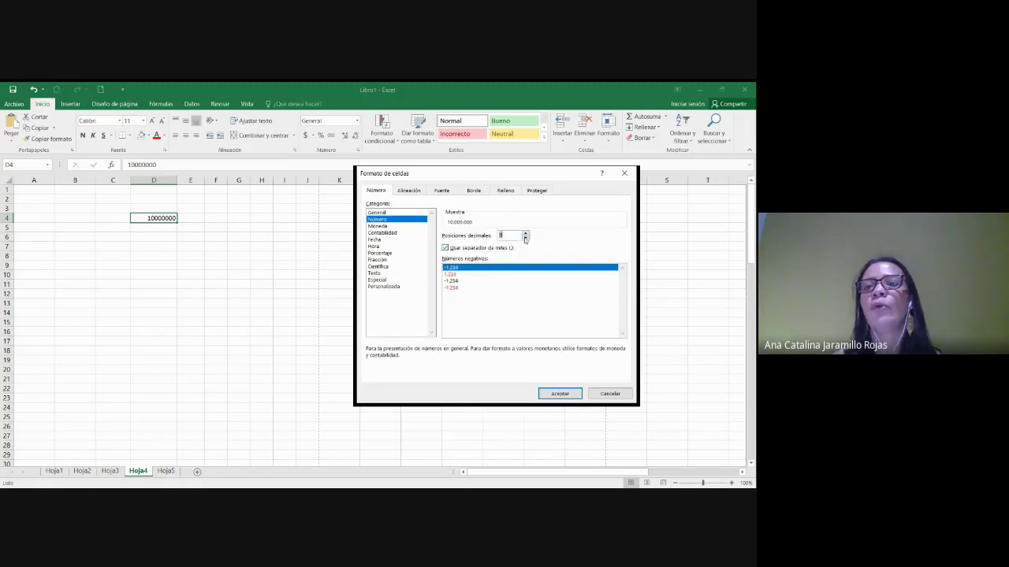
click(560, 393)
click(356, 350)
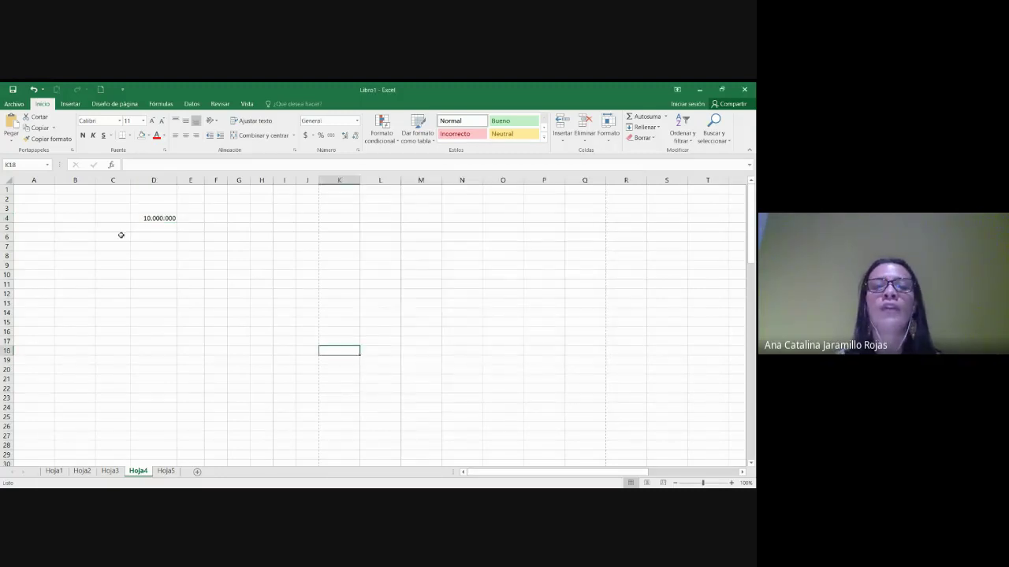
click(161, 219)
text(1000000)
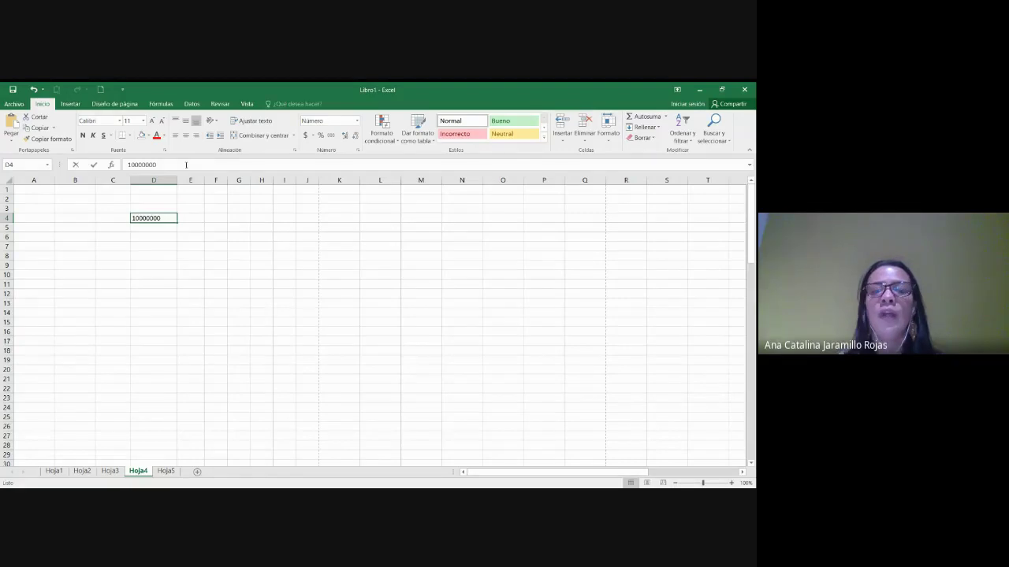
key(Return)
click(154, 218)
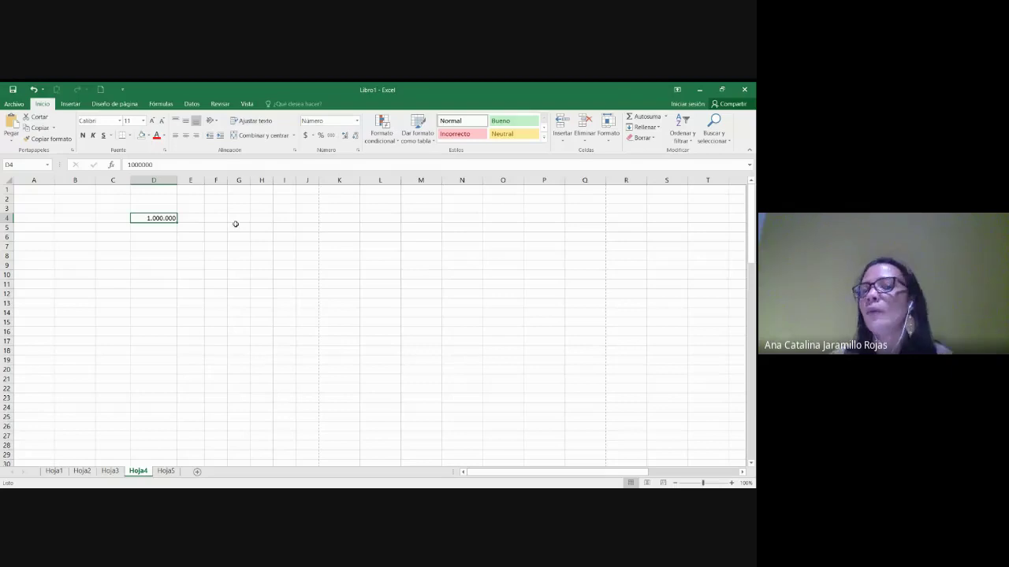
Apply the USD currency format to D4 through Formato de celdas.
click(357, 151)
click(382, 226)
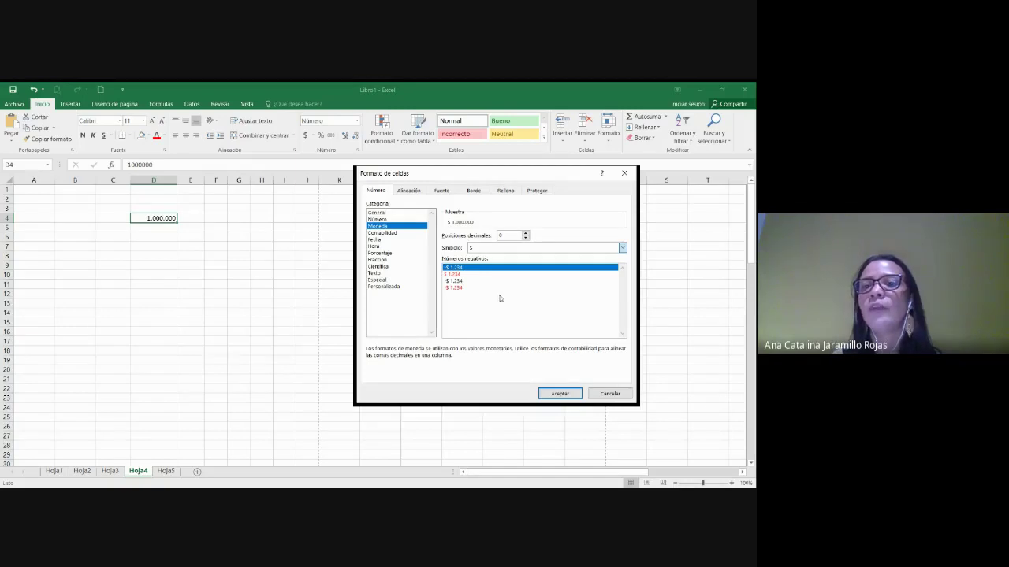
scroll(623, 247, down, 1)
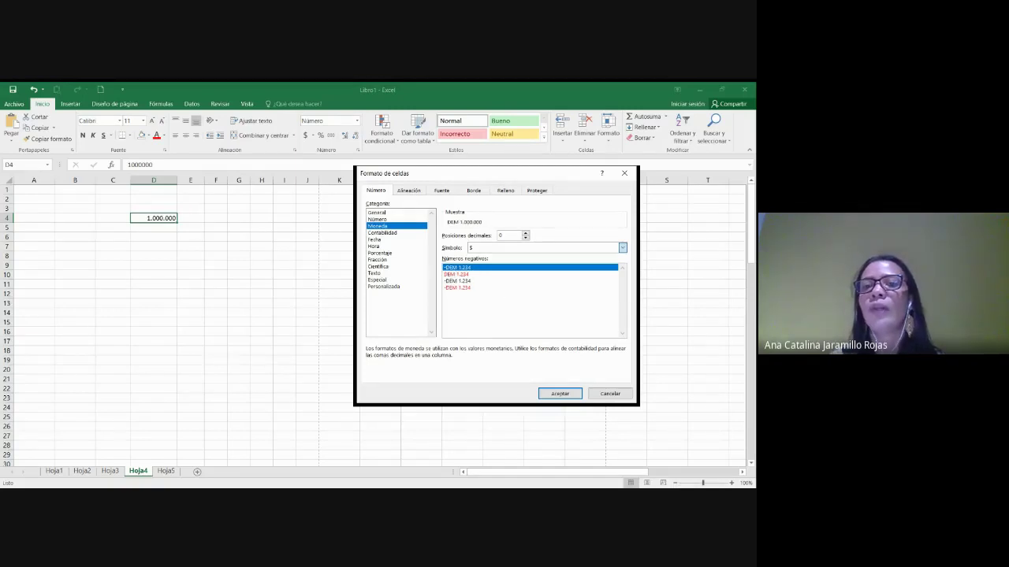
scroll(622, 247, down, 1)
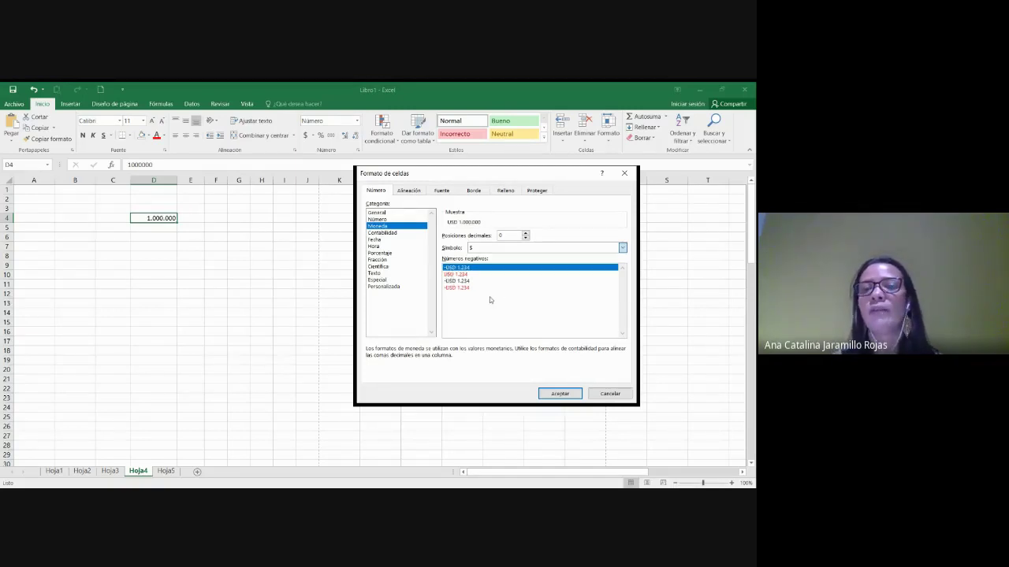
click(565, 394)
click(571, 391)
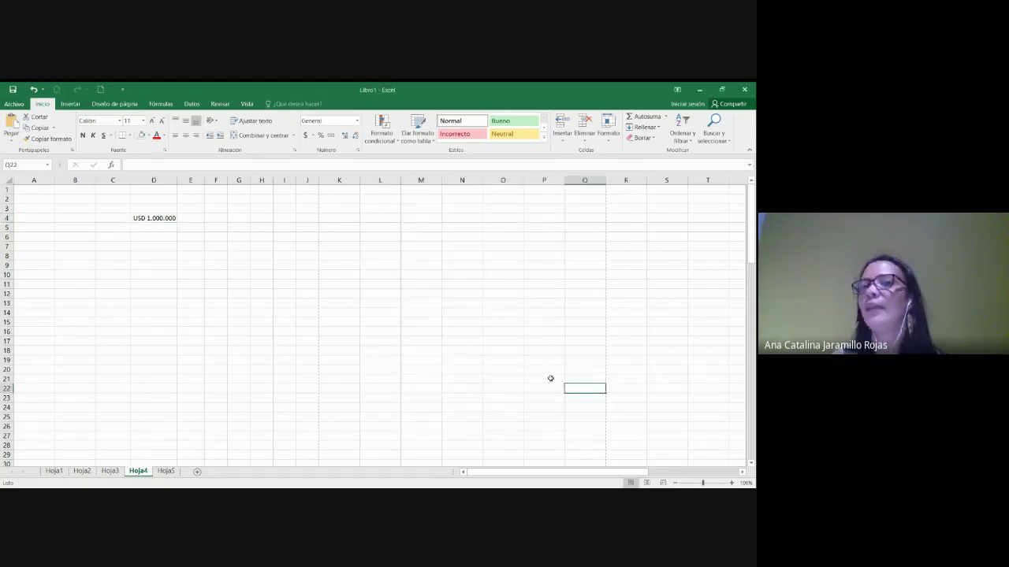
Switch D4 to the Moneda format from the number format list.
click(132, 222)
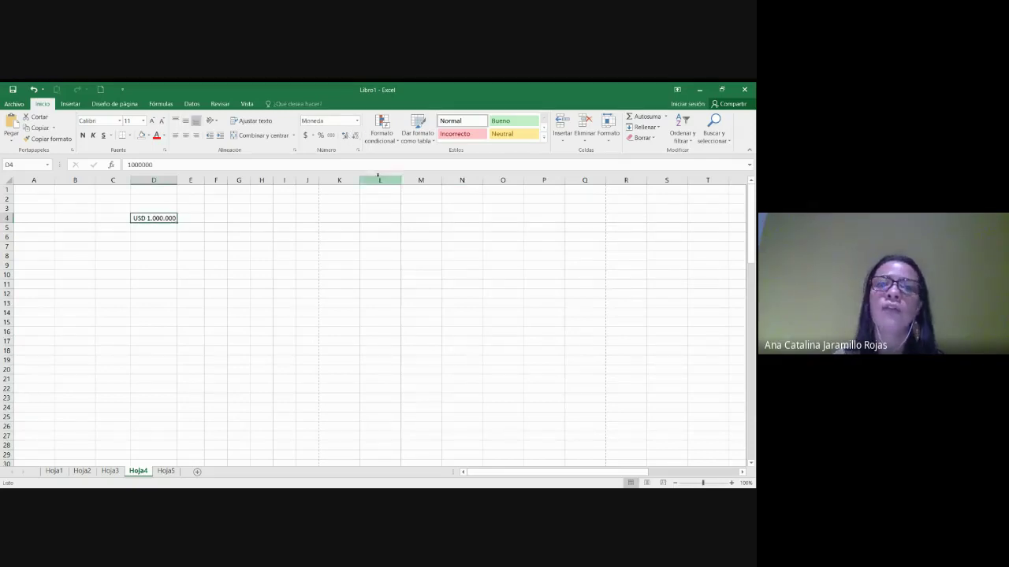
click(357, 121)
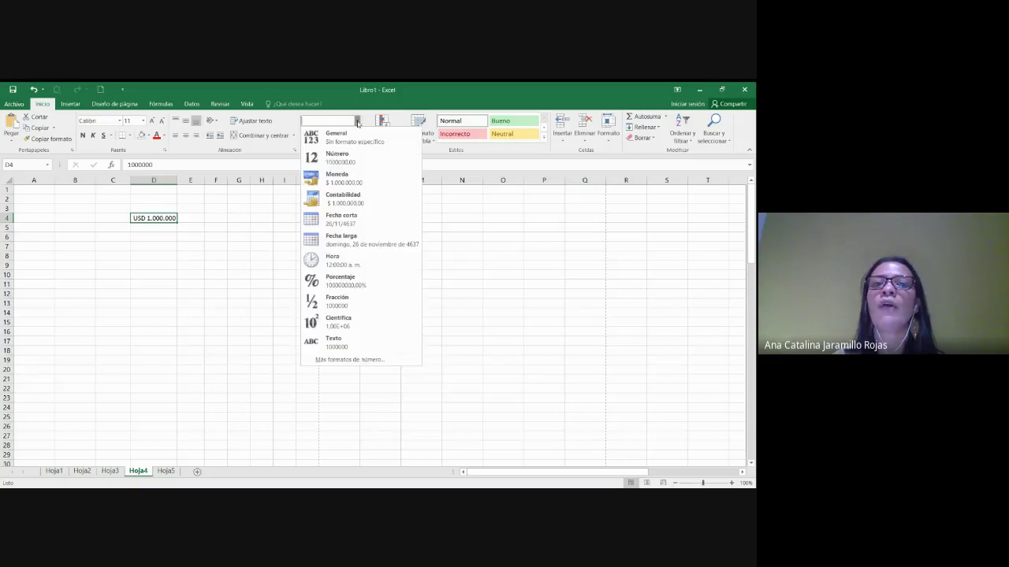
click(347, 178)
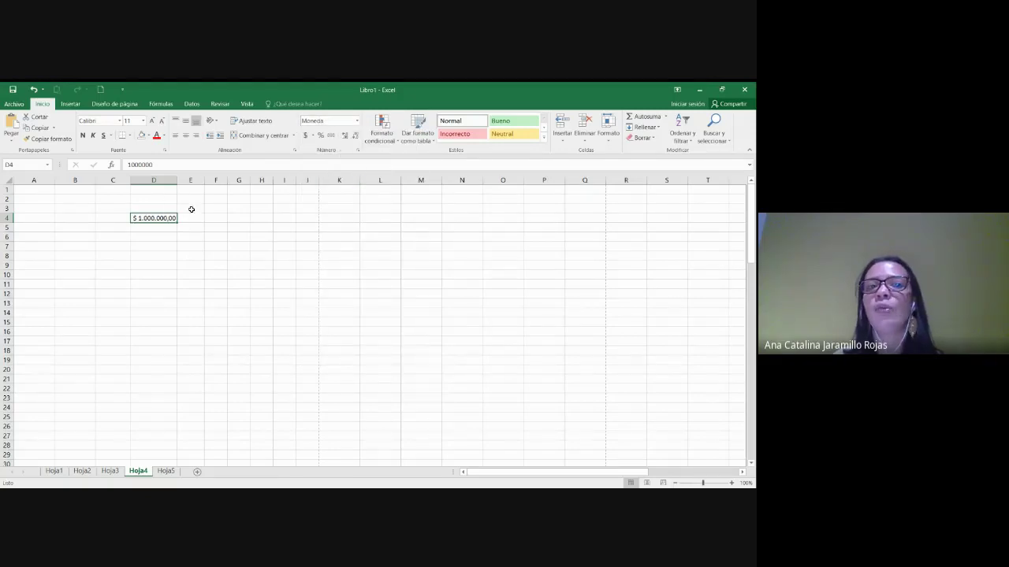
click(214, 274)
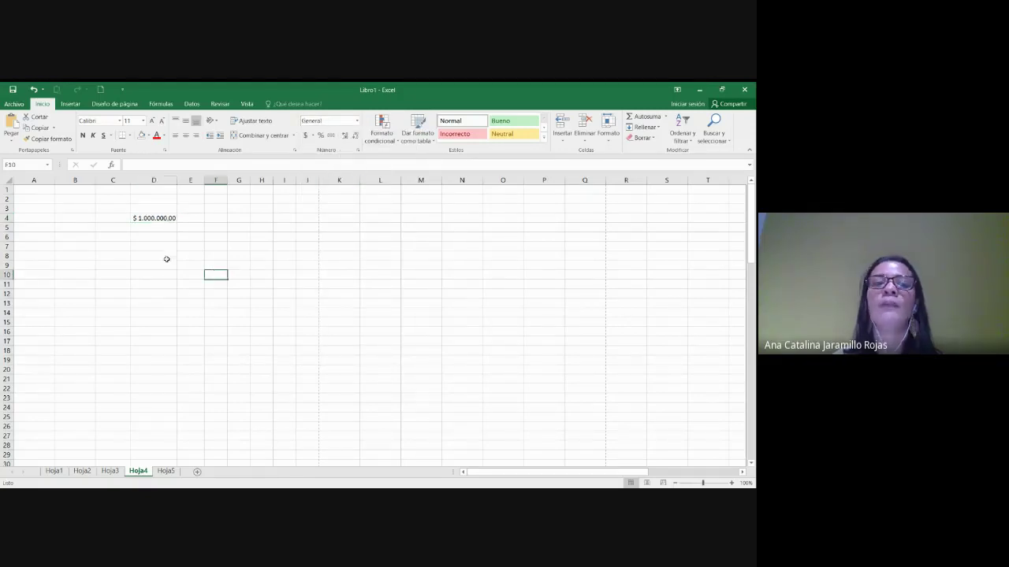
Set the currency symbol to Ninguna so D4 reads 1.000.000,00.
click(151, 220)
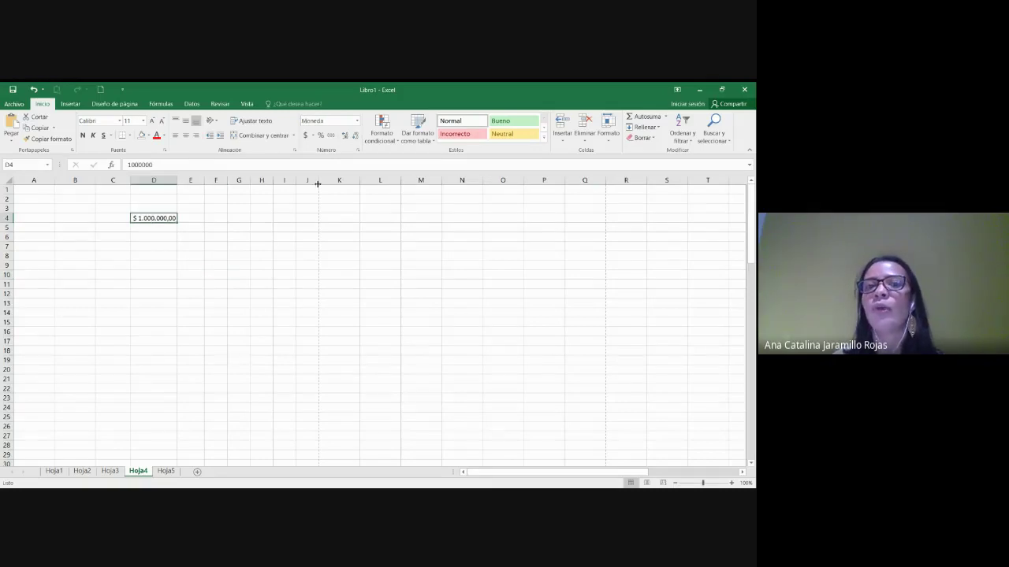
click(358, 149)
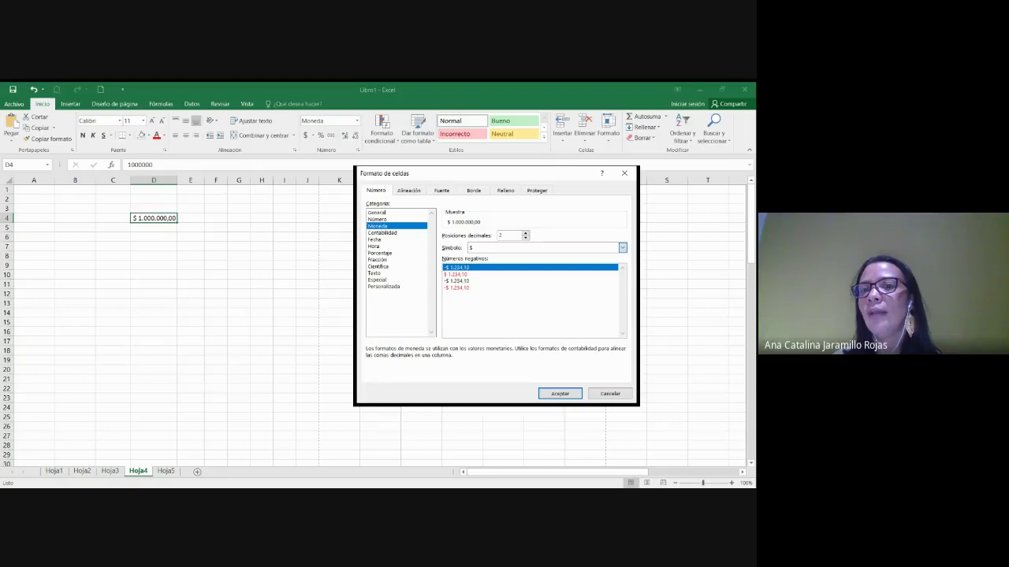
click(544, 247)
click(492, 262)
click(560, 394)
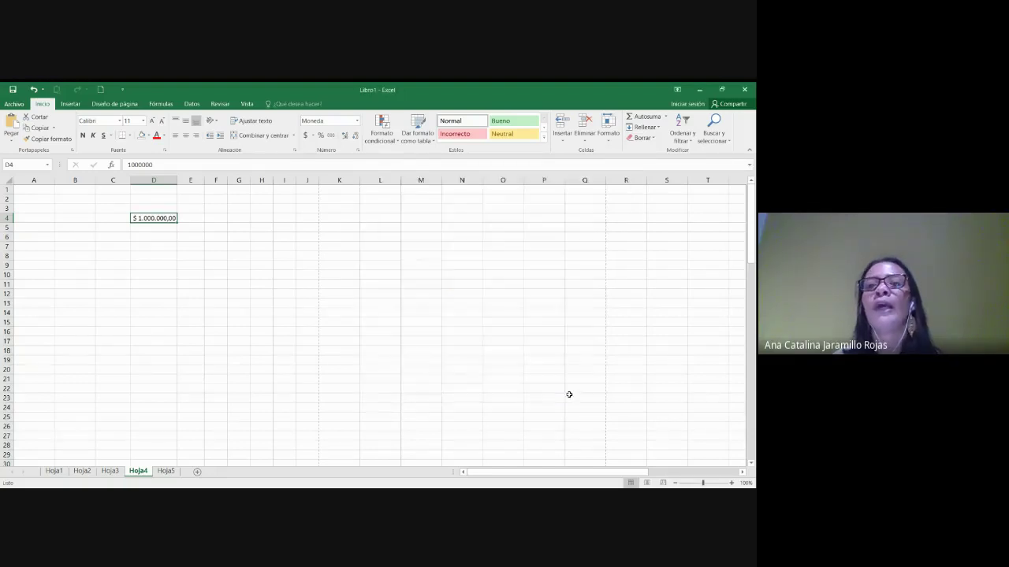
click(344, 331)
click(147, 209)
click(153, 228)
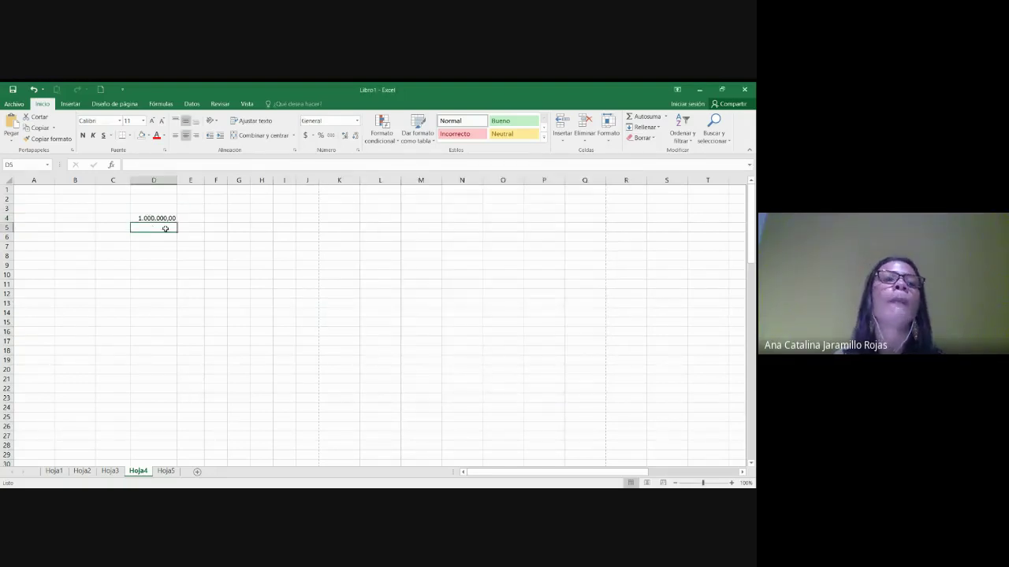
Add two decimal places to D4 and widen column D to show the full number.
click(154, 217)
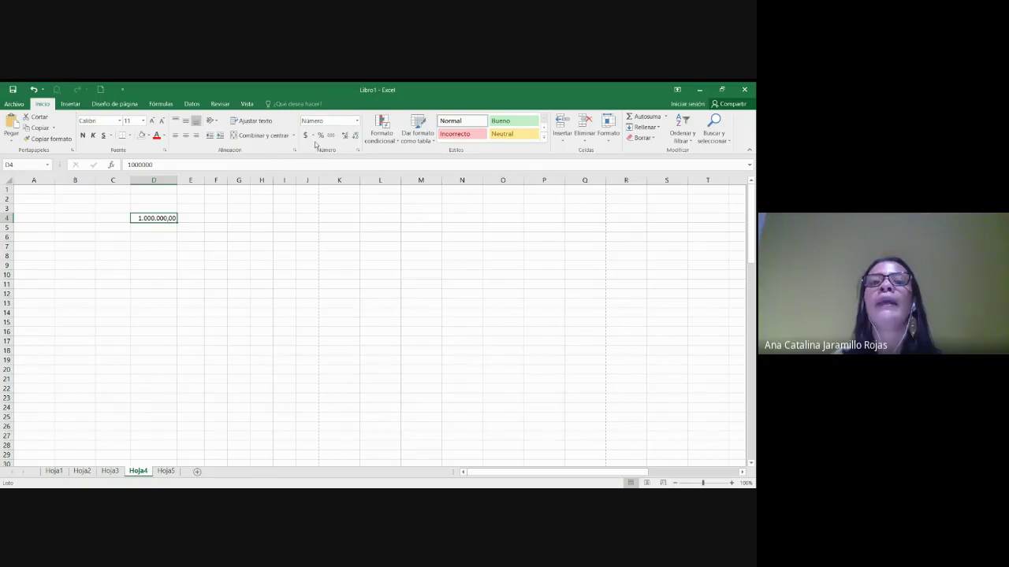
ctrl+scroll(176, 223, up, 3)
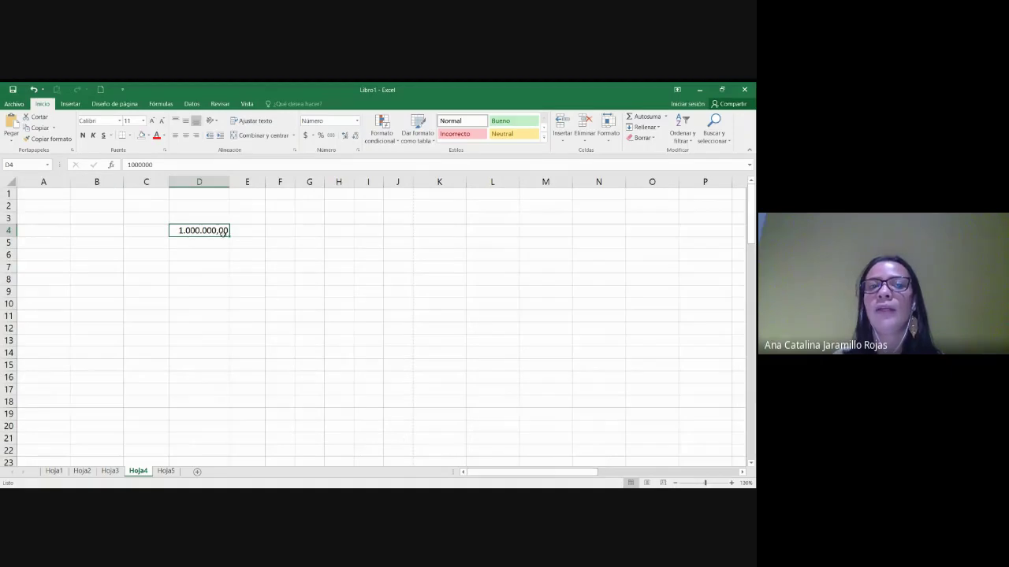
click(345, 135)
click(345, 134)
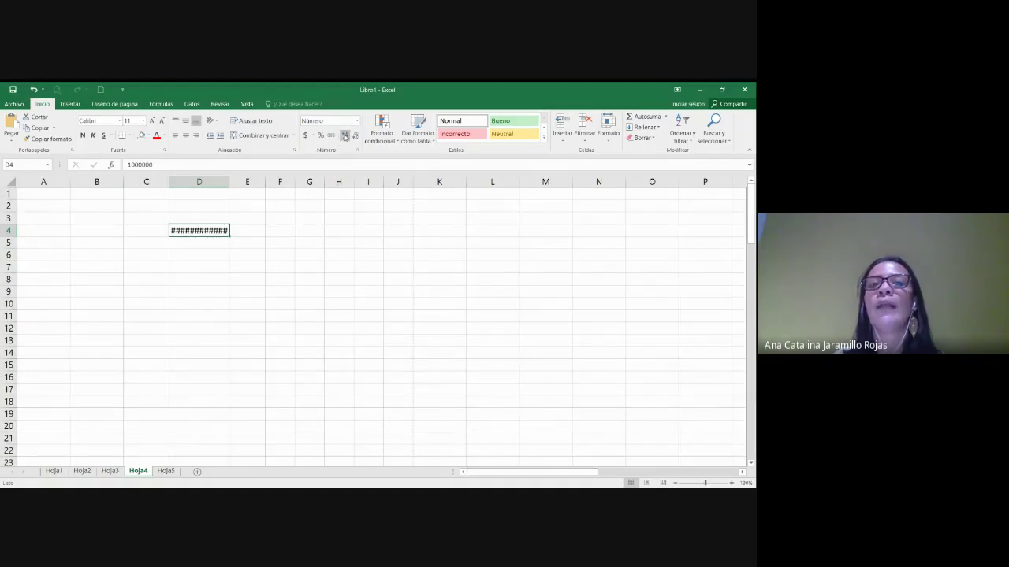
drag(229, 181, 384, 183)
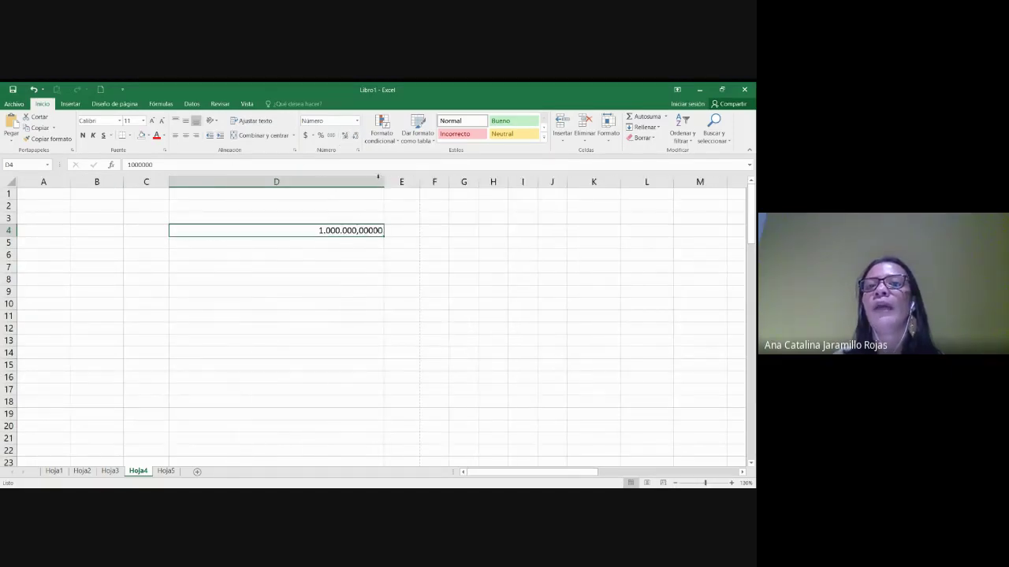
Adjust D4's decimal places up and down, ending with no decimals.
click(346, 136)
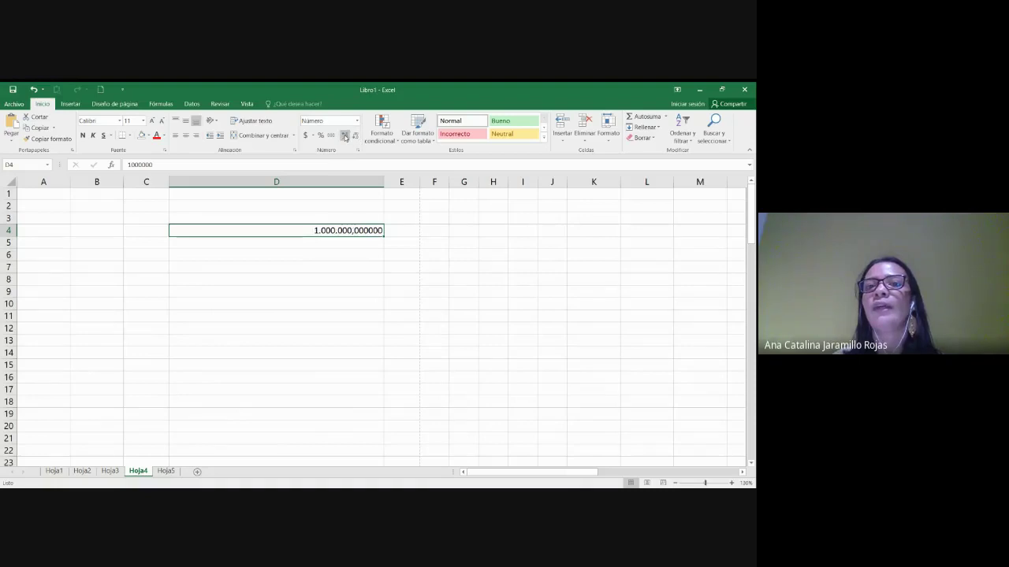
click(355, 136)
click(355, 135)
click(354, 136)
click(354, 136)
click(354, 136)
click(355, 135)
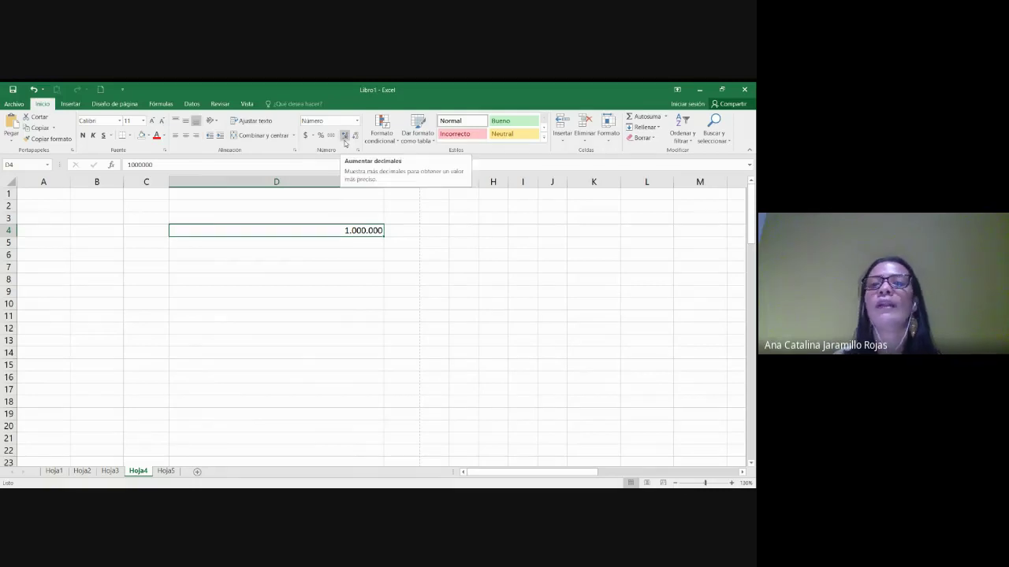
click(345, 137)
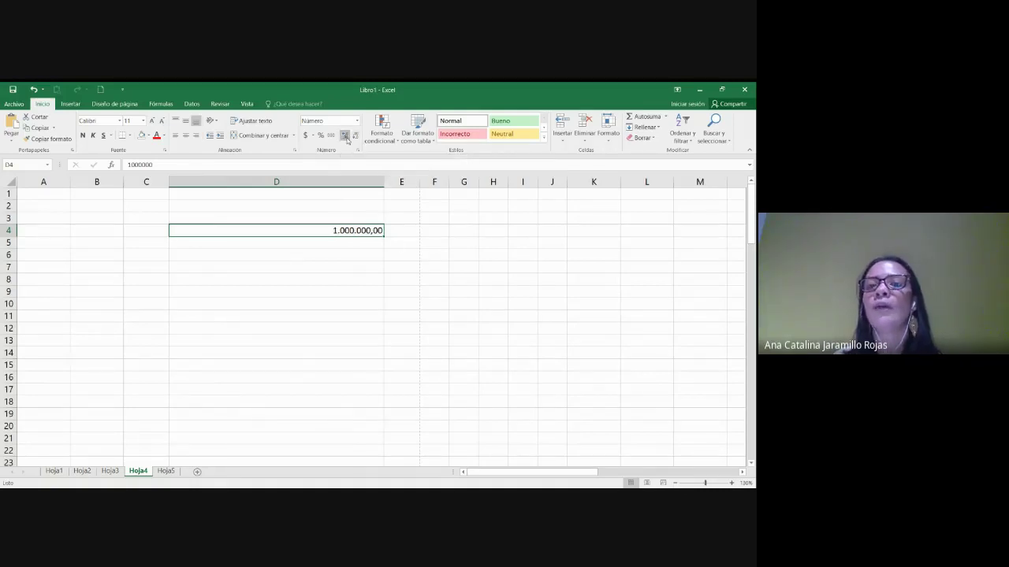
click(356, 136)
click(355, 136)
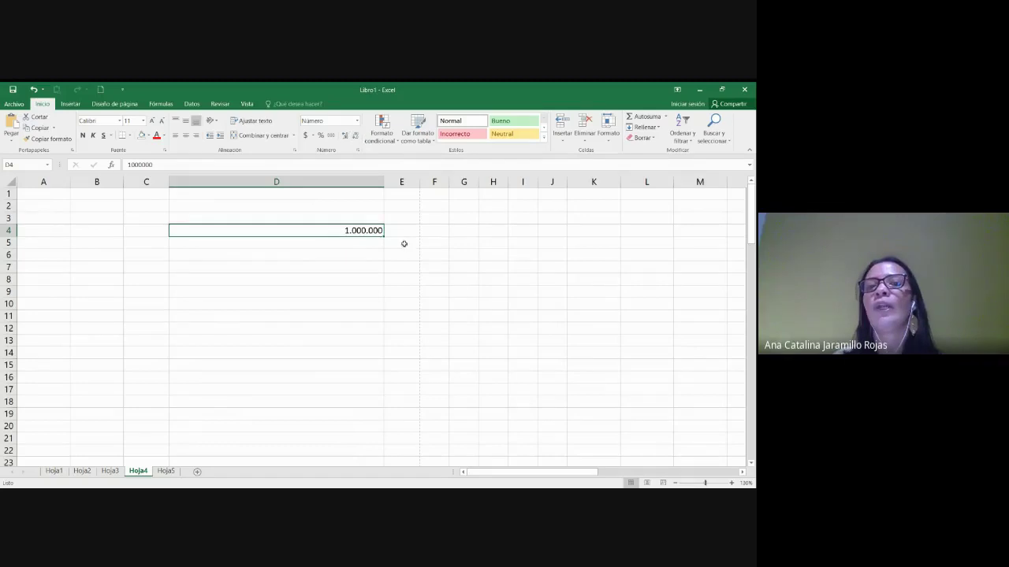
click(466, 294)
click(367, 231)
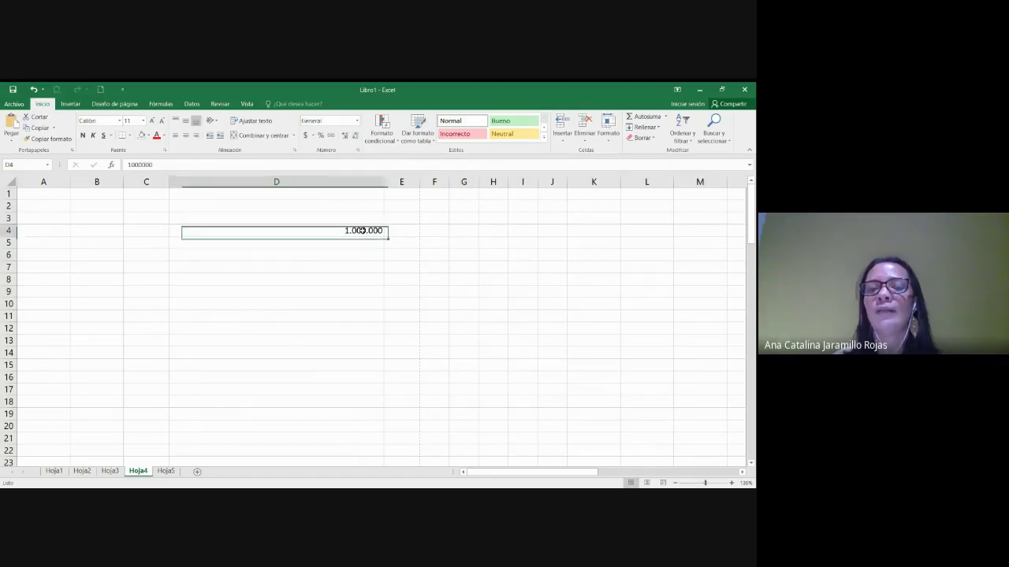
Review D4's Formato de celdas settings and close them, keeping the format.
click(357, 149)
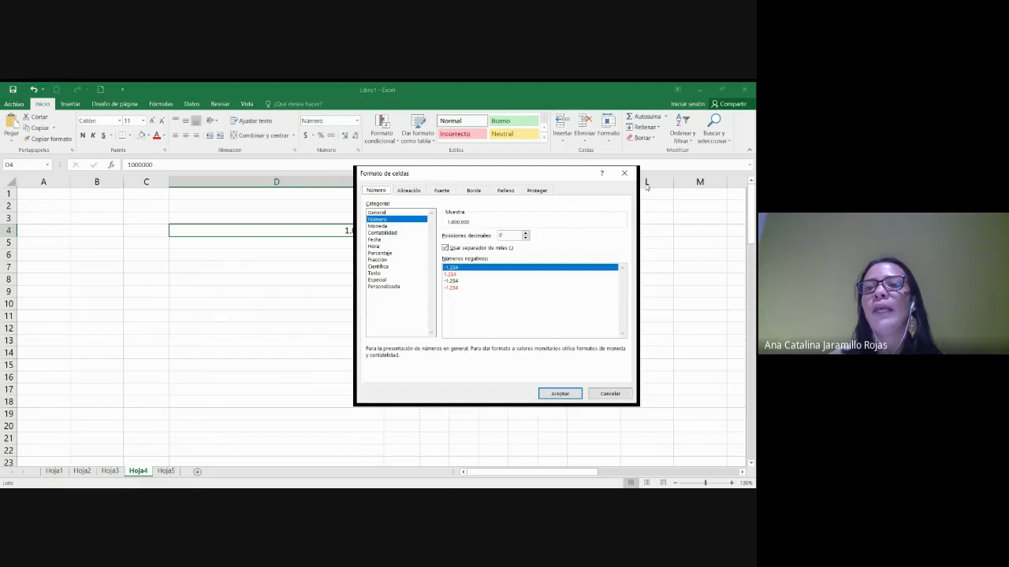
drag(400, 175, 480, 145)
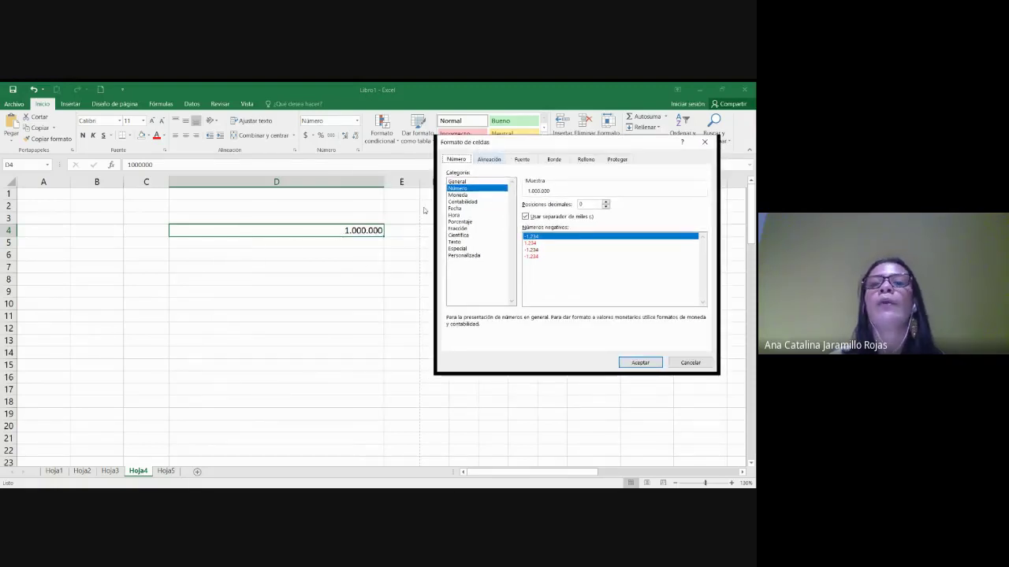
click(637, 362)
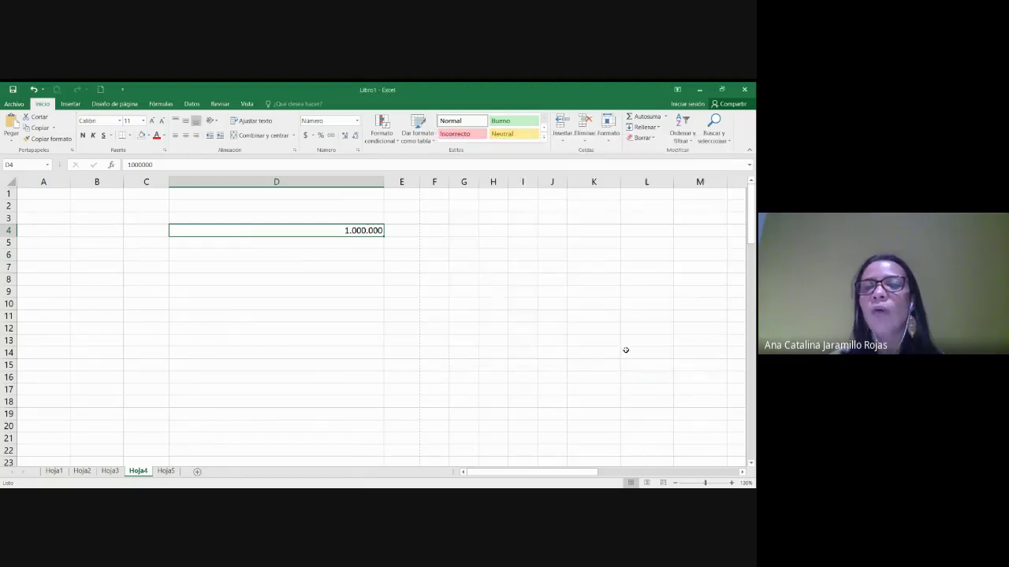
click(394, 266)
click(338, 232)
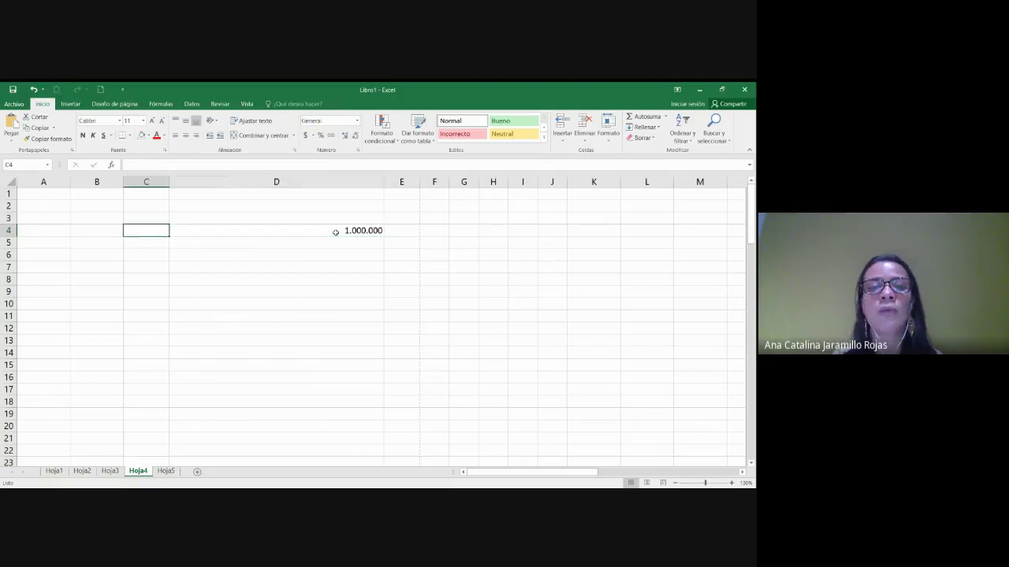
Auto-fit and widen column D, then enter 2000 in D4.
double_click(383, 182)
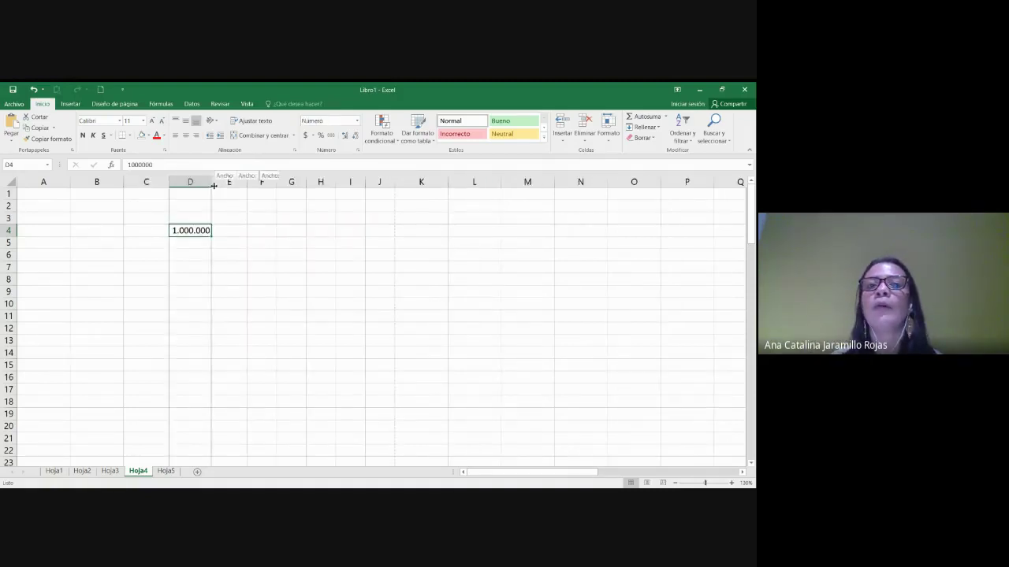
drag(213, 182, 222, 182)
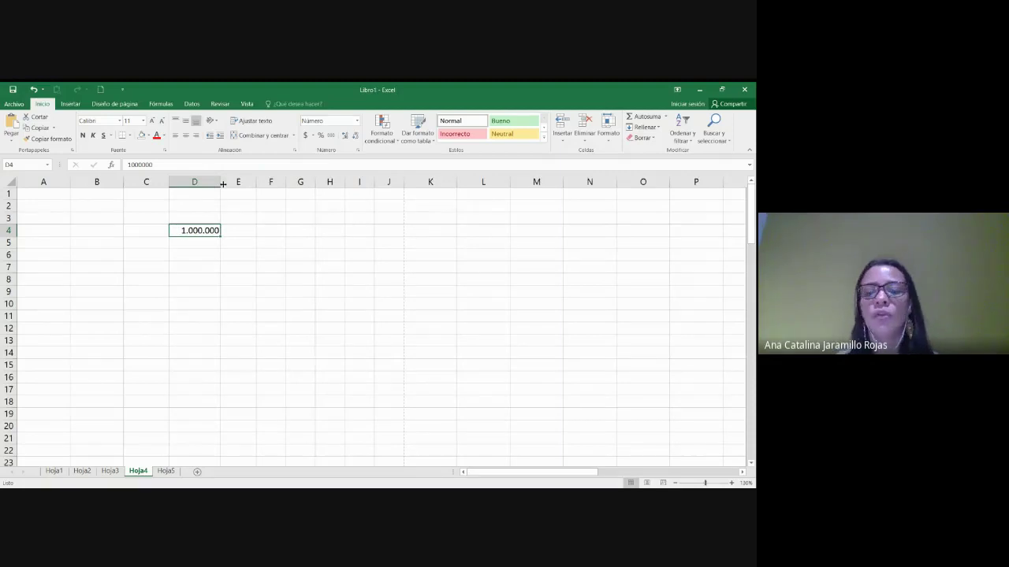
text(2000)
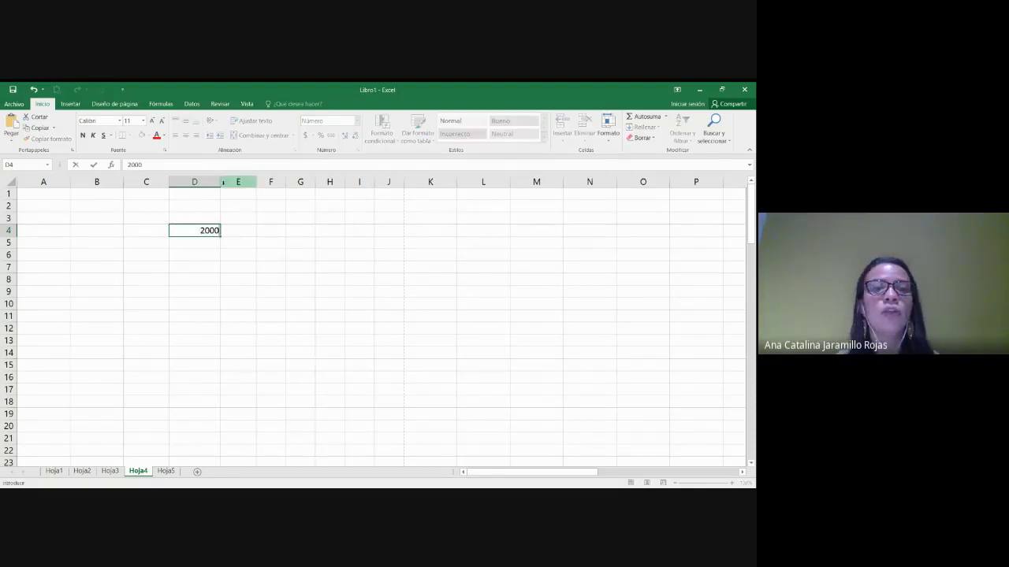
key(Tab)
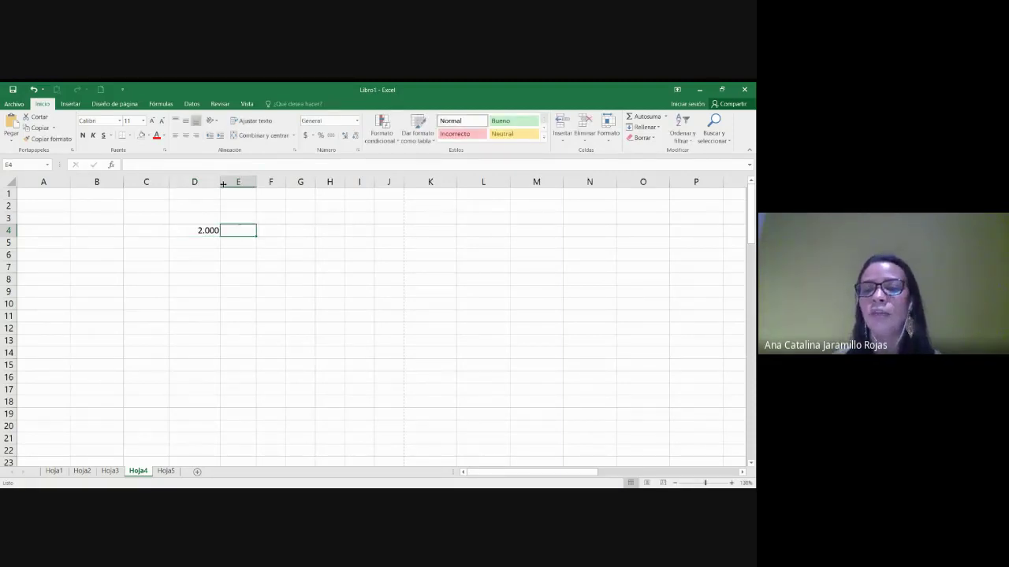
key(Left)
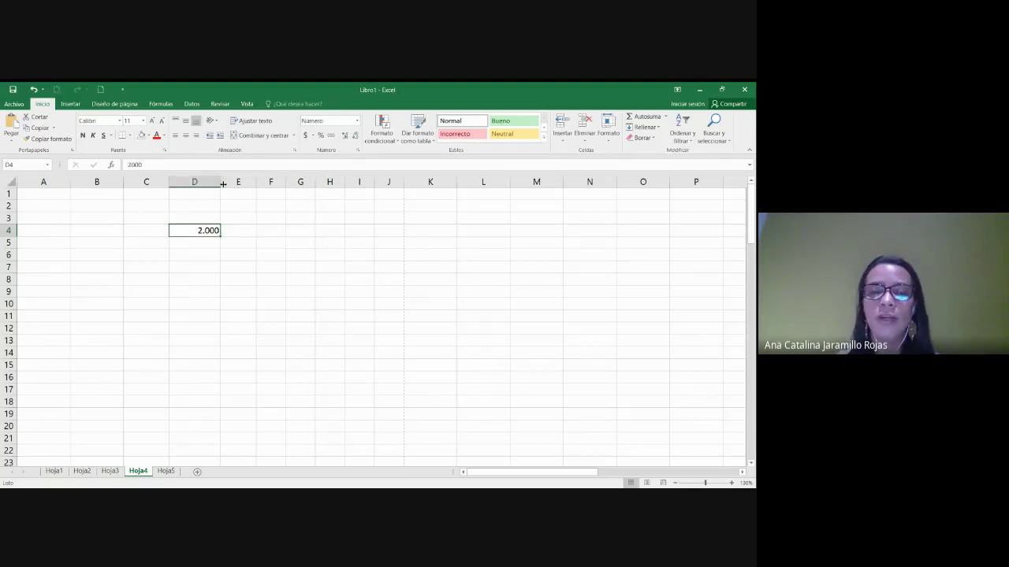
click(209, 182)
Give column D the General format and enter 1966 in D4.
click(357, 120)
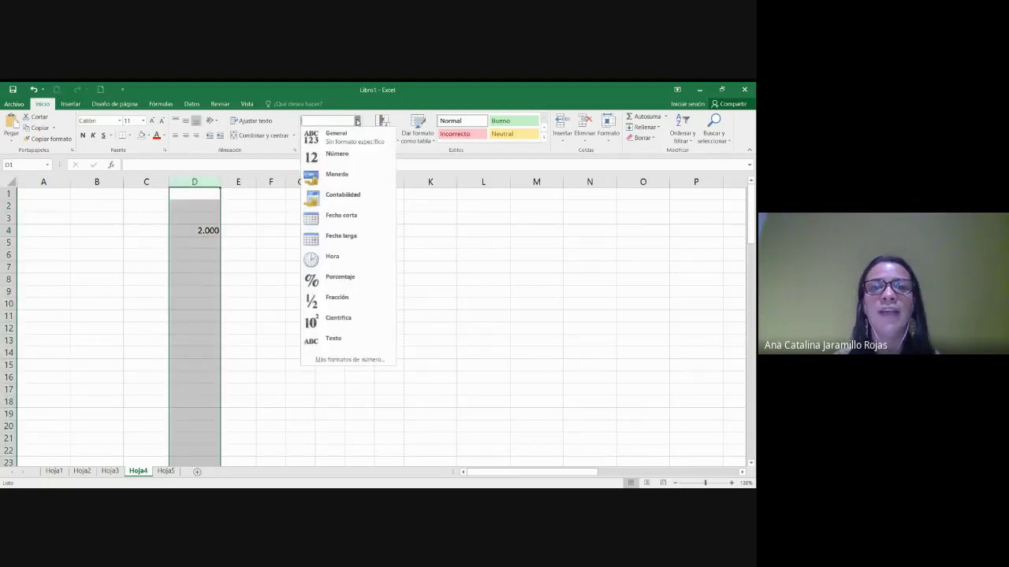
click(327, 133)
click(218, 229)
text(1966)
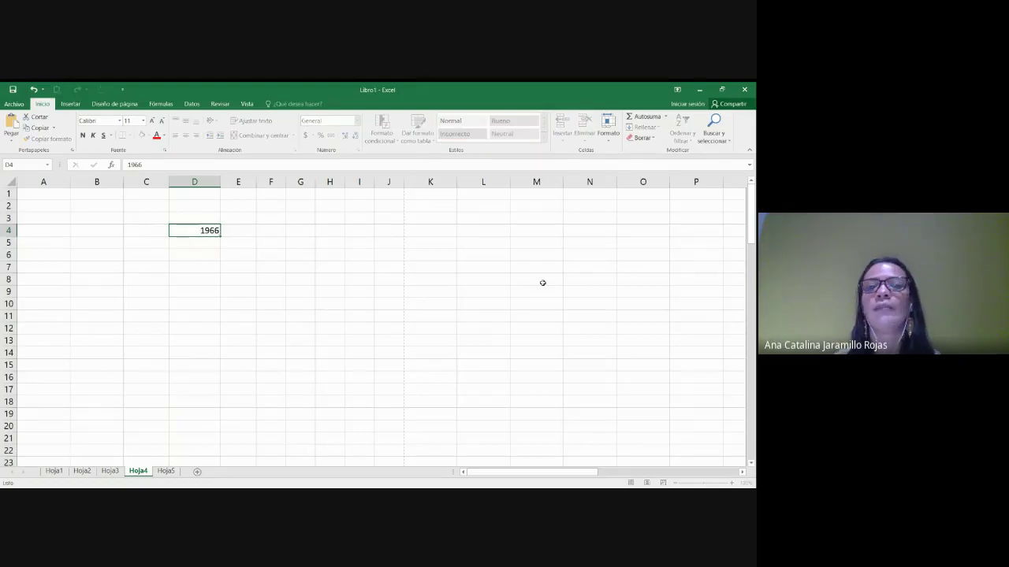
key(Tab)
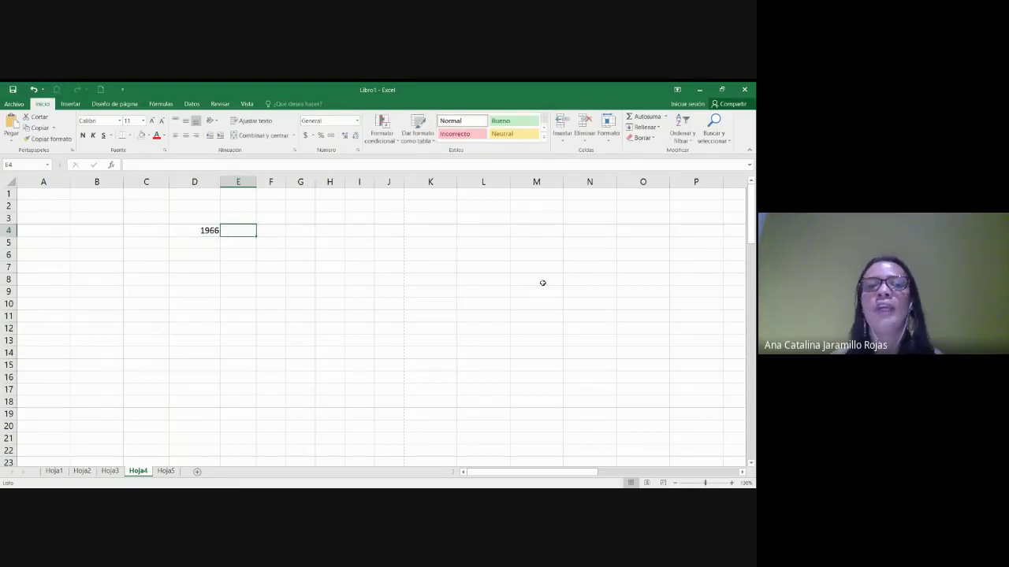
Widen column E, enter 2021 in E4, and select D4:E4.
click(260, 193)
drag(256, 182, 271, 180)
click(250, 228)
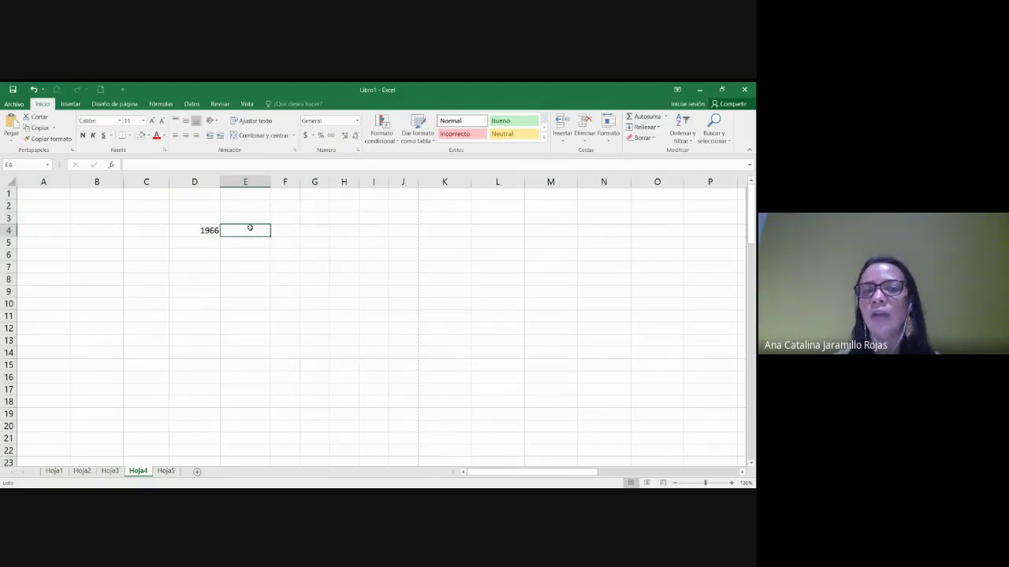
text(2021)
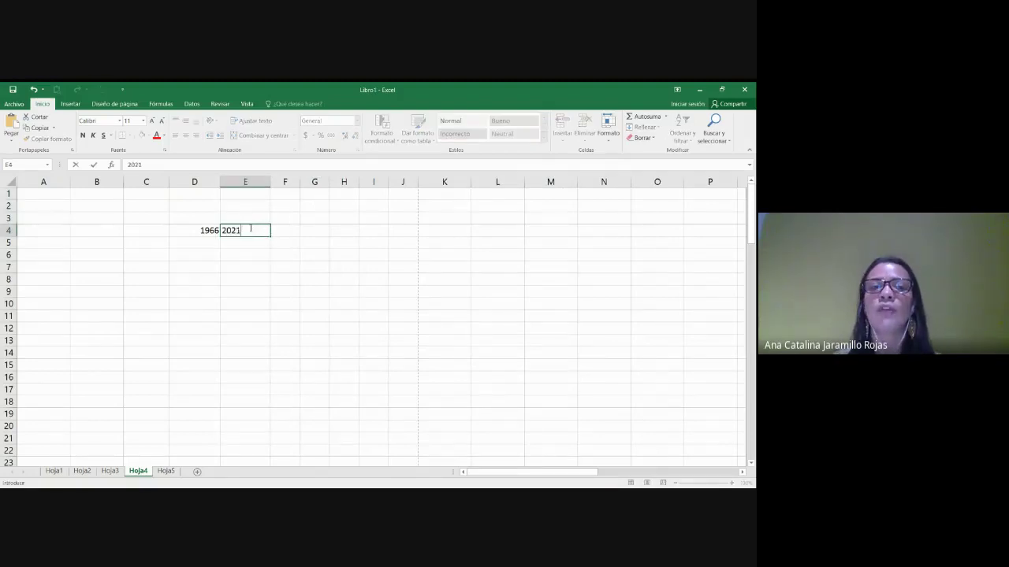
key(Return)
click(250, 228)
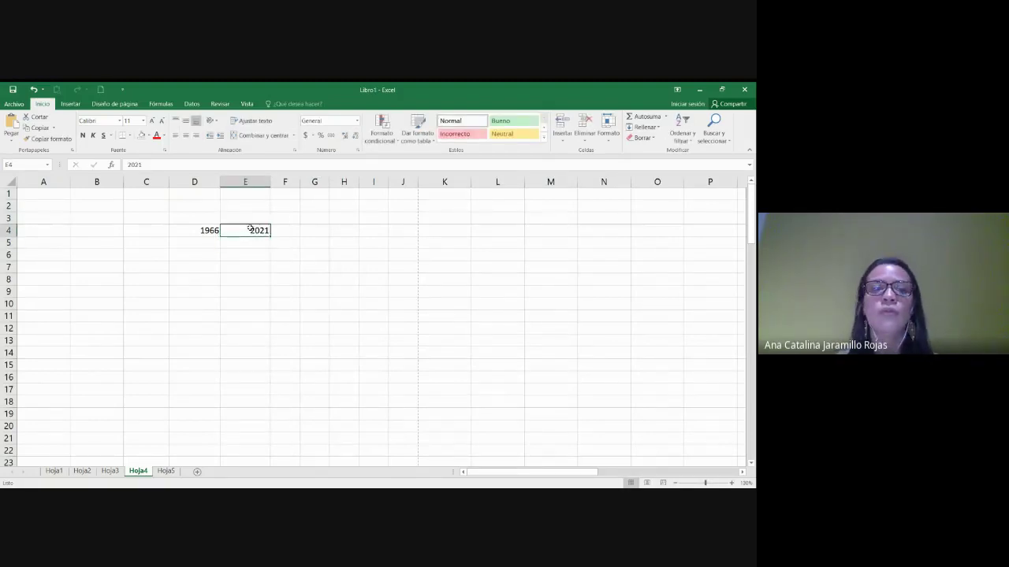
click(200, 234)
drag(210, 231, 277, 241)
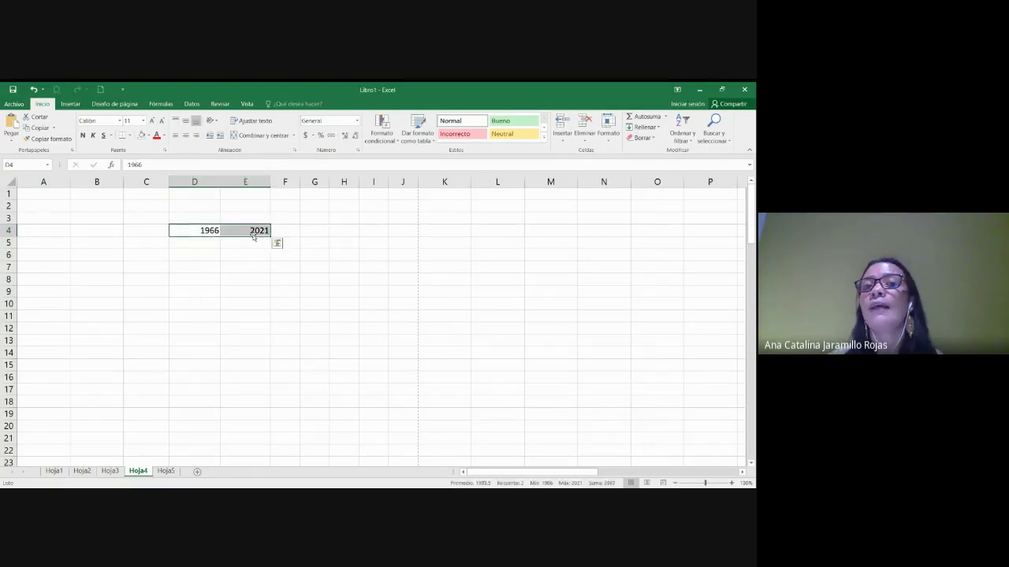
click(282, 230)
click(234, 233)
drag(197, 231, 245, 230)
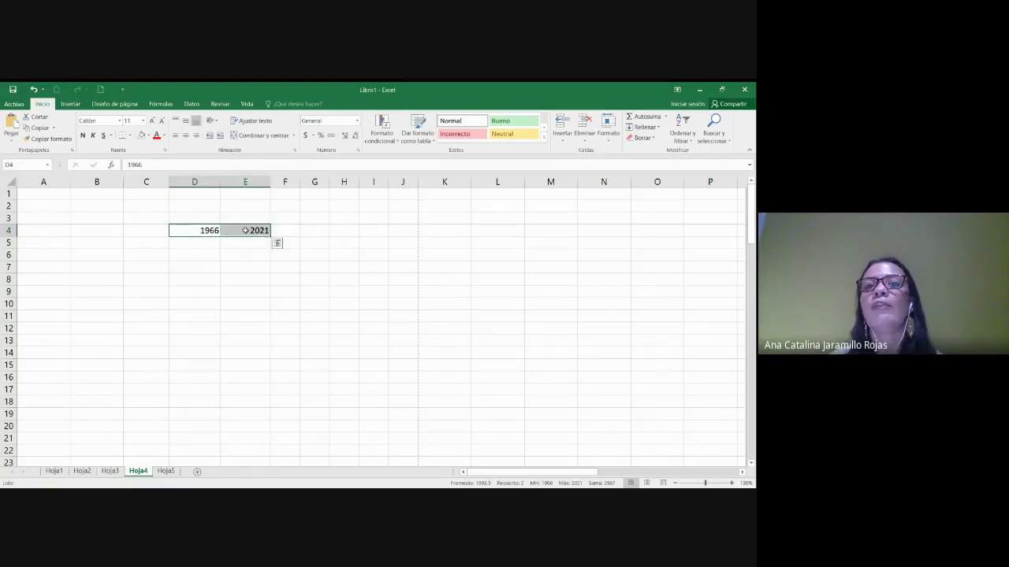
click(357, 121)
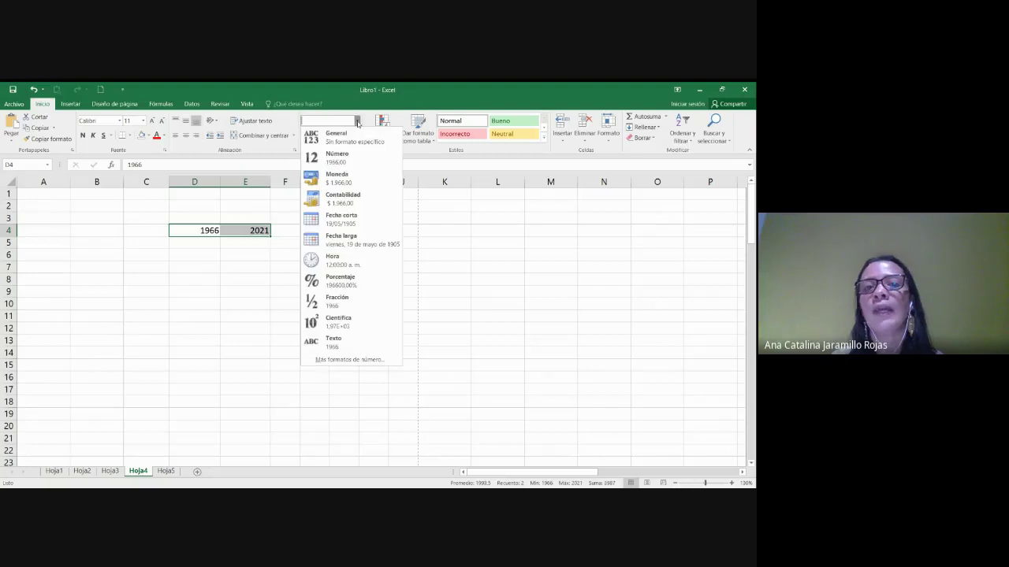
click(482, 190)
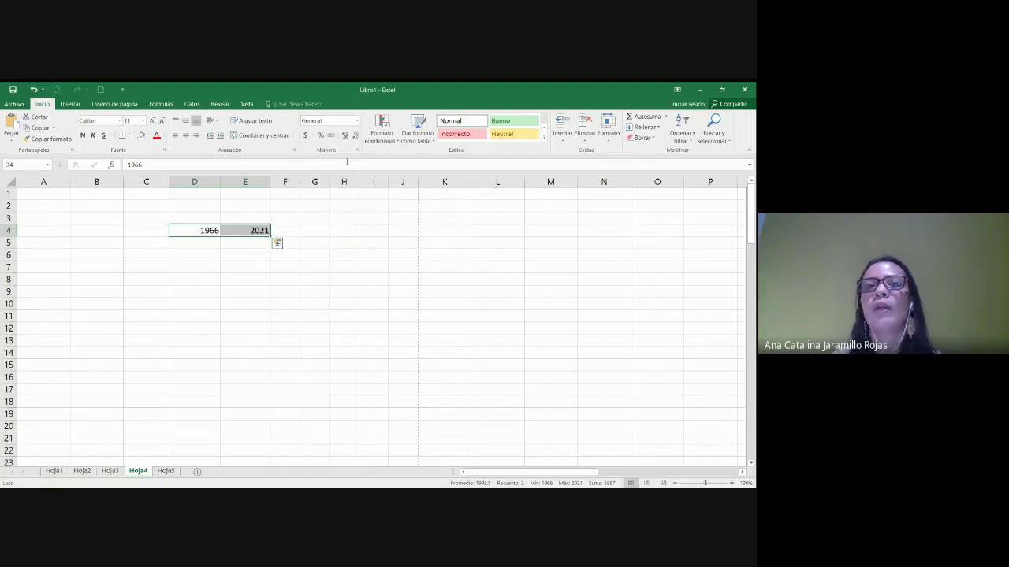
click(357, 121)
click(341, 219)
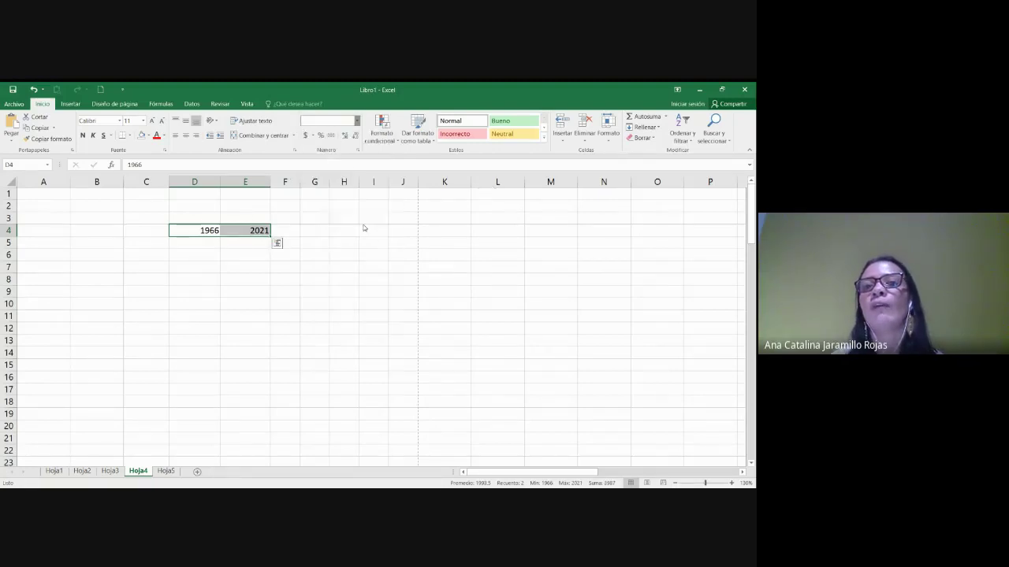
click(353, 229)
click(360, 229)
click(191, 232)
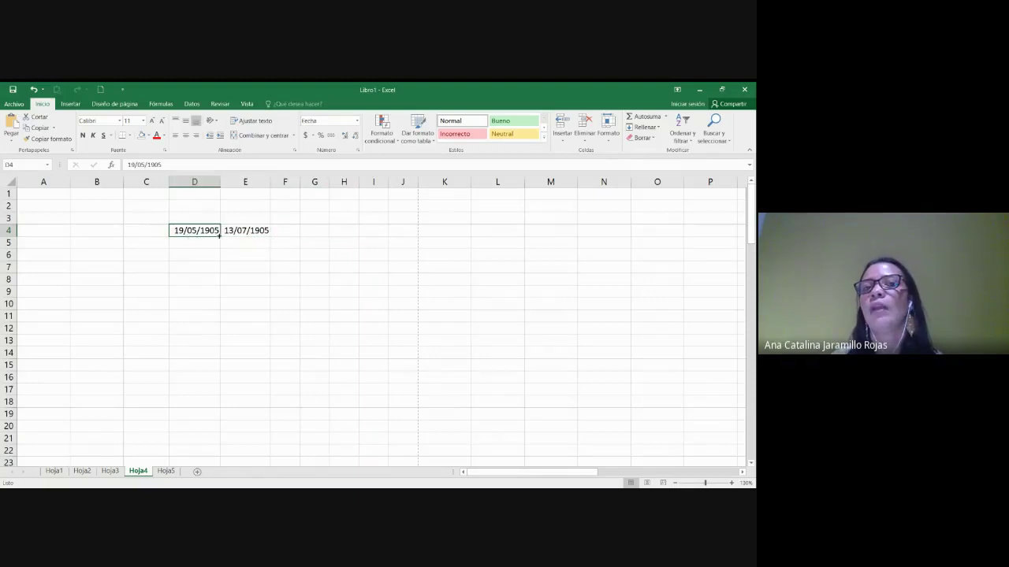
click(227, 230)
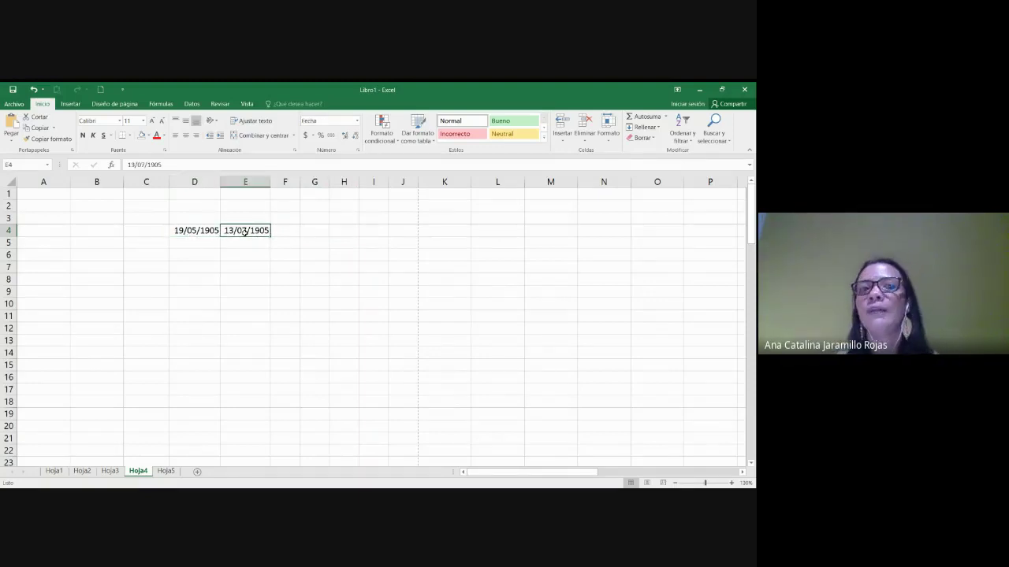
click(194, 232)
drag(142, 164, 128, 163)
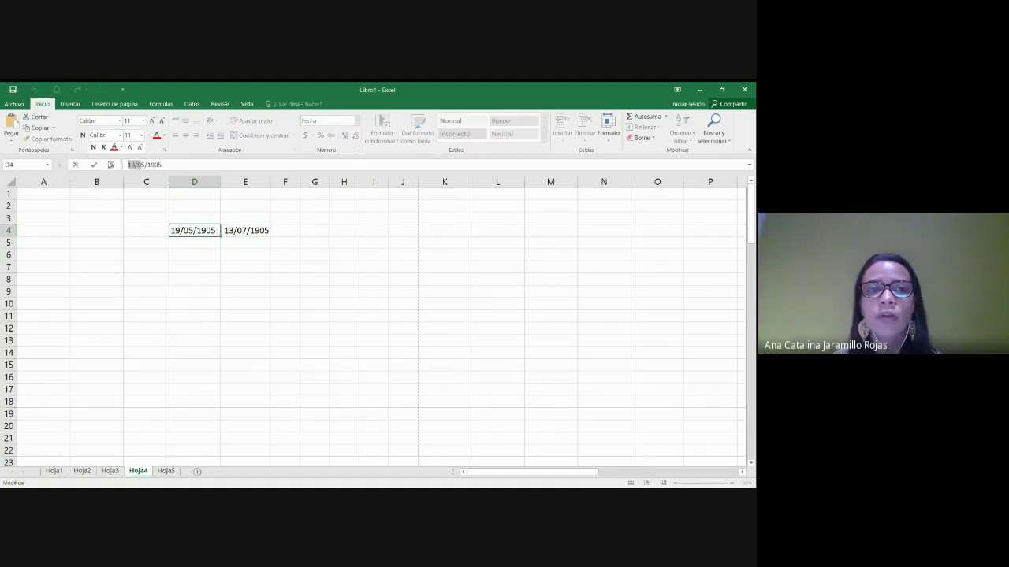
key(Escape)
click(403, 315)
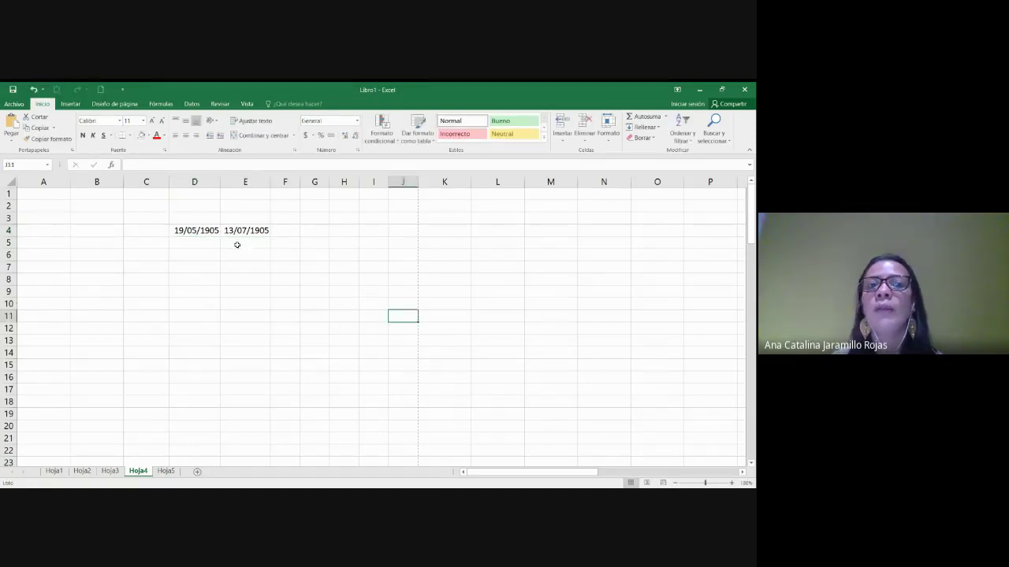
drag(210, 232, 235, 230)
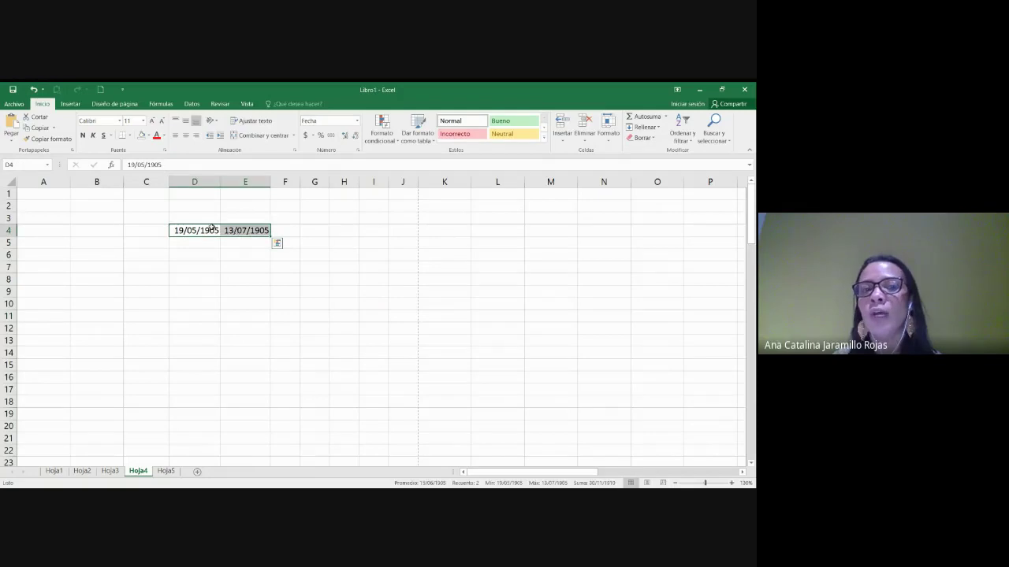
click(196, 229)
drag(197, 229, 244, 234)
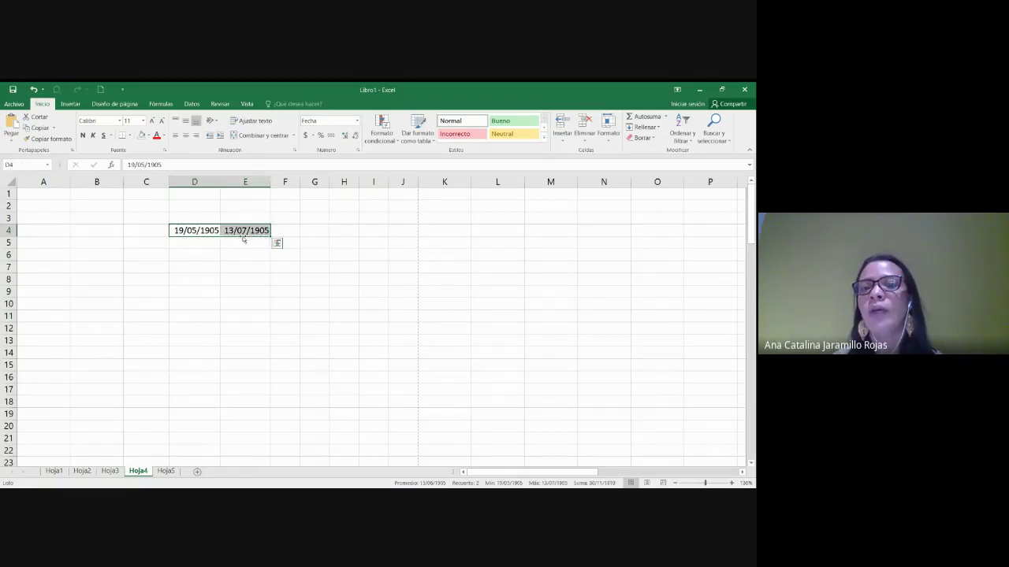
key(ctrl+z)
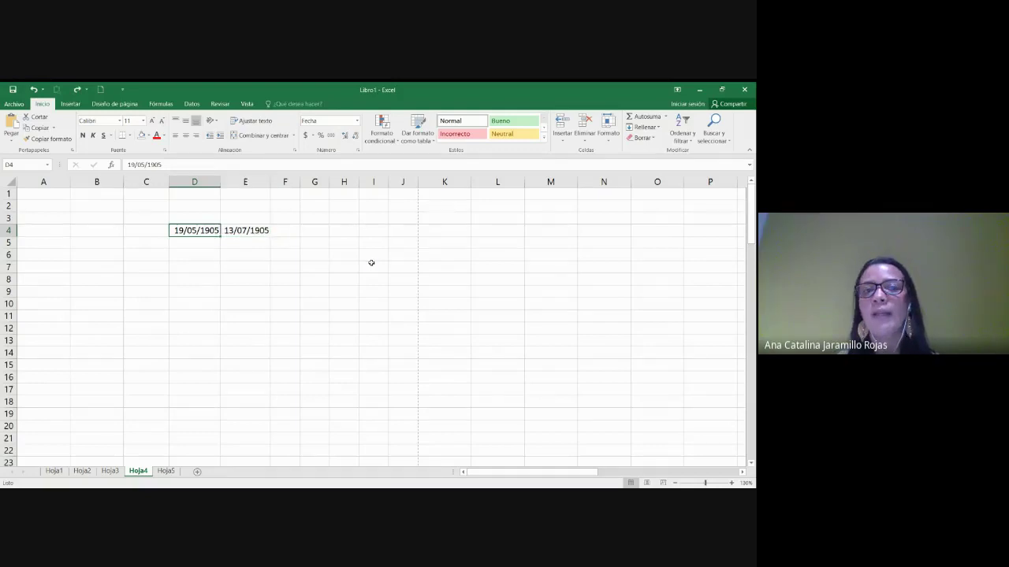
key(ctrl+y)
click(371, 264)
mouse_move(212, 230)
mouse_down()
mouse_move(245, 234)
mouse_move(212, 230)
mouse_up()
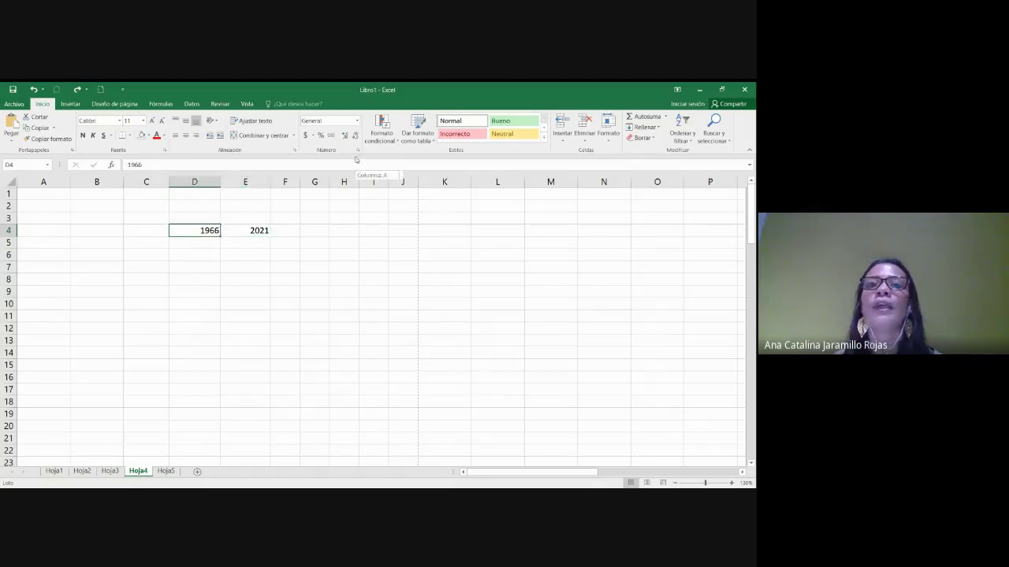
Apply the Hora format to D4 so it shows 12:00:00 a. m., auto-fitting column D.
click(357, 151)
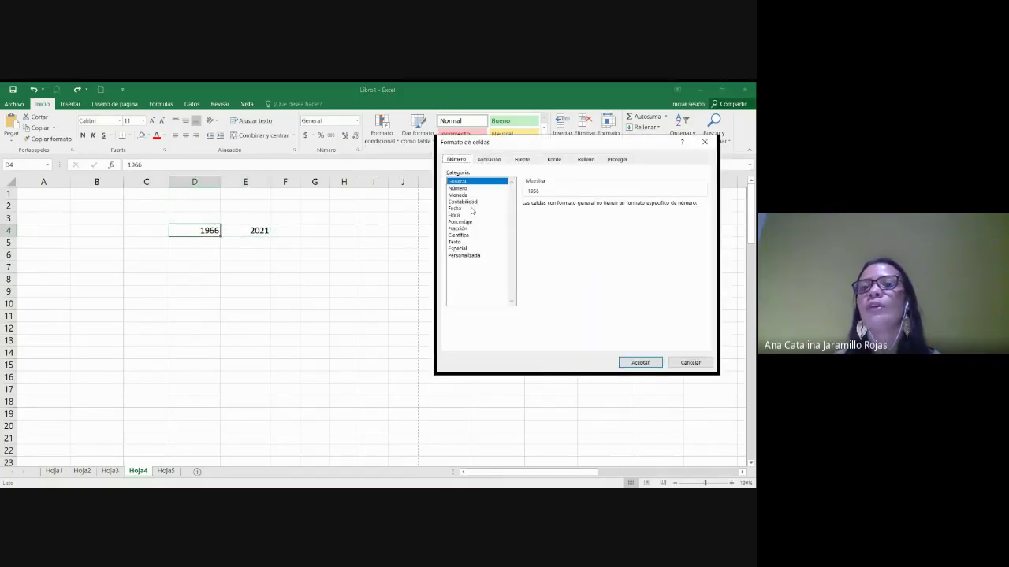
click(472, 208)
click(471, 215)
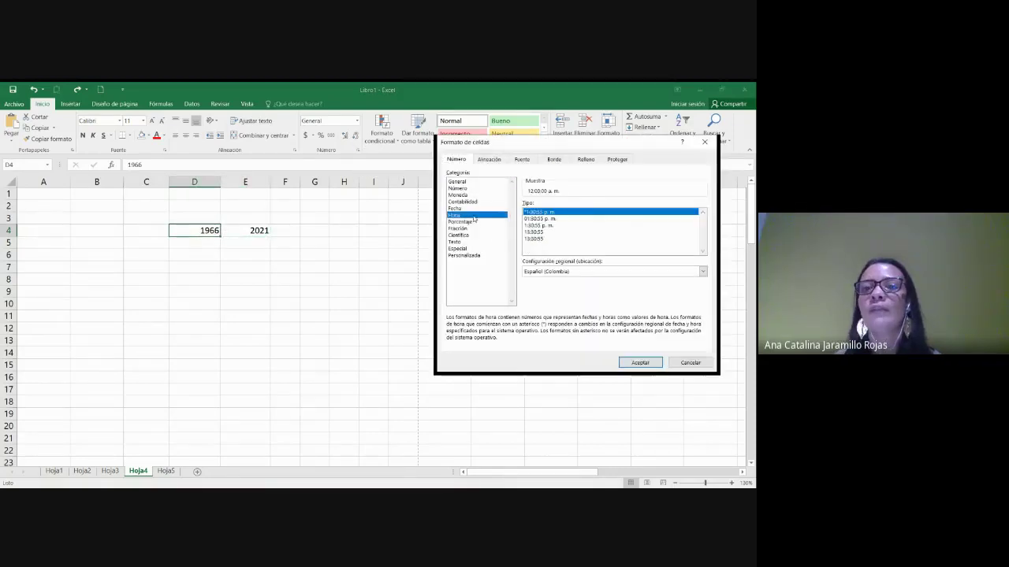
click(640, 363)
click(497, 327)
double_click(215, 182)
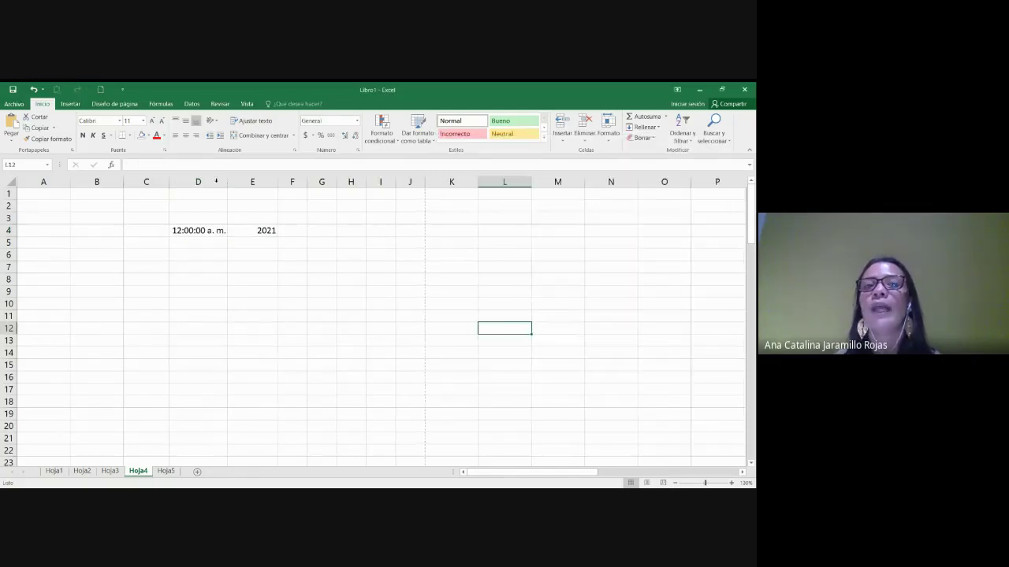
click(204, 231)
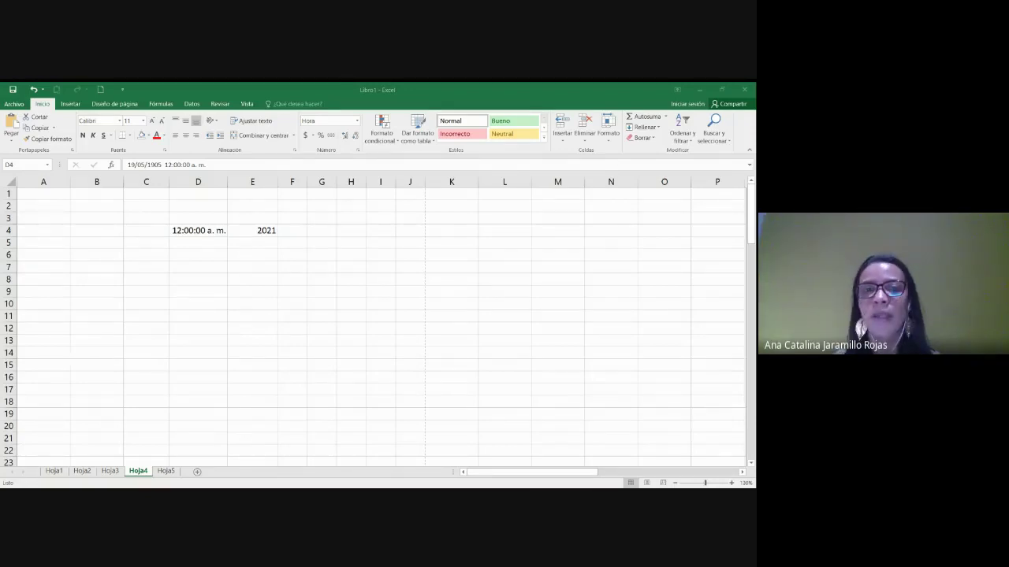
click(205, 231)
Enter the date 25/2/20 in D4.
click(263, 277)
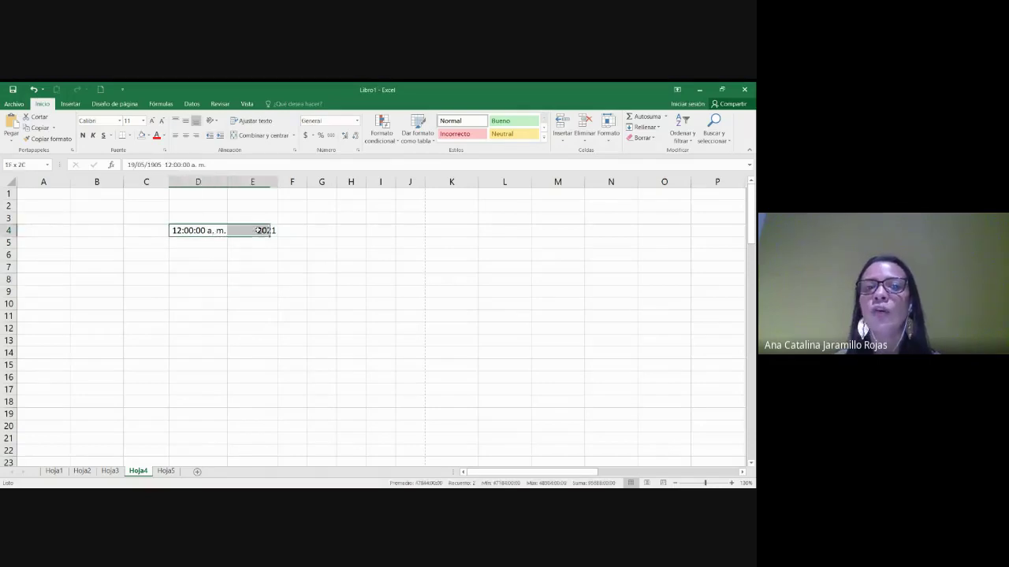
drag(211, 232, 260, 230)
click(209, 227)
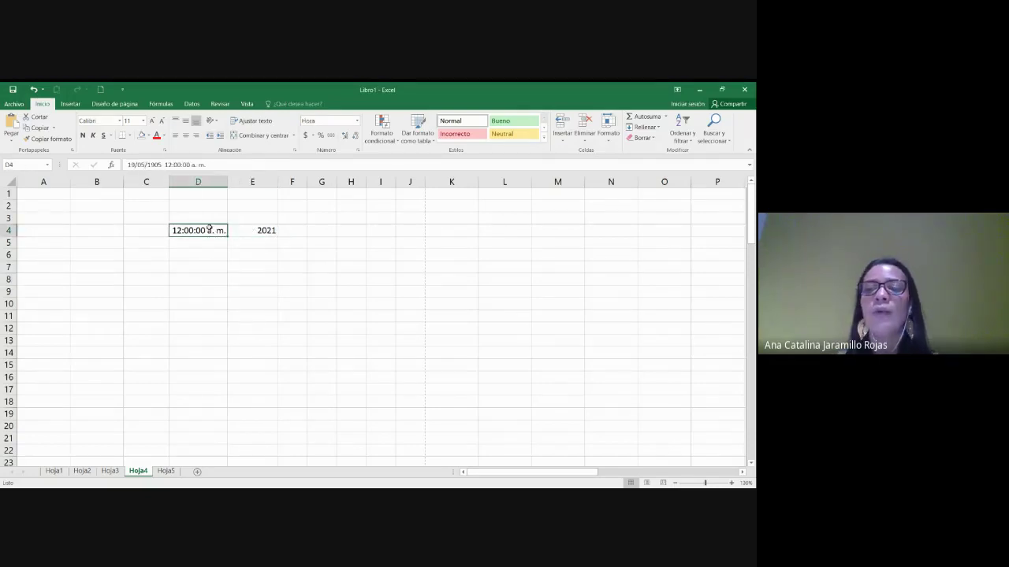
double_click(209, 228)
text(25/2/20)
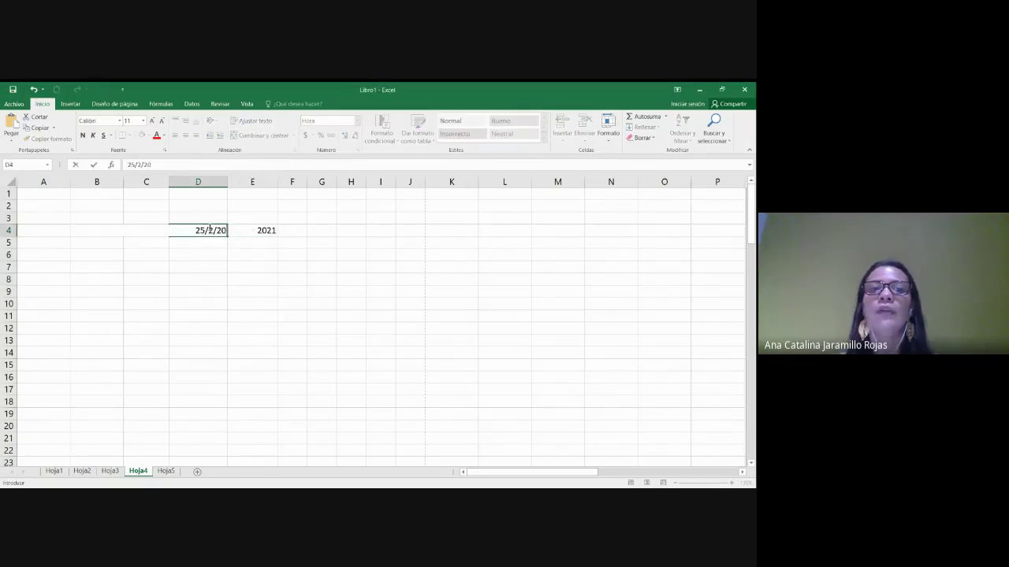
key(ctrl+Return)
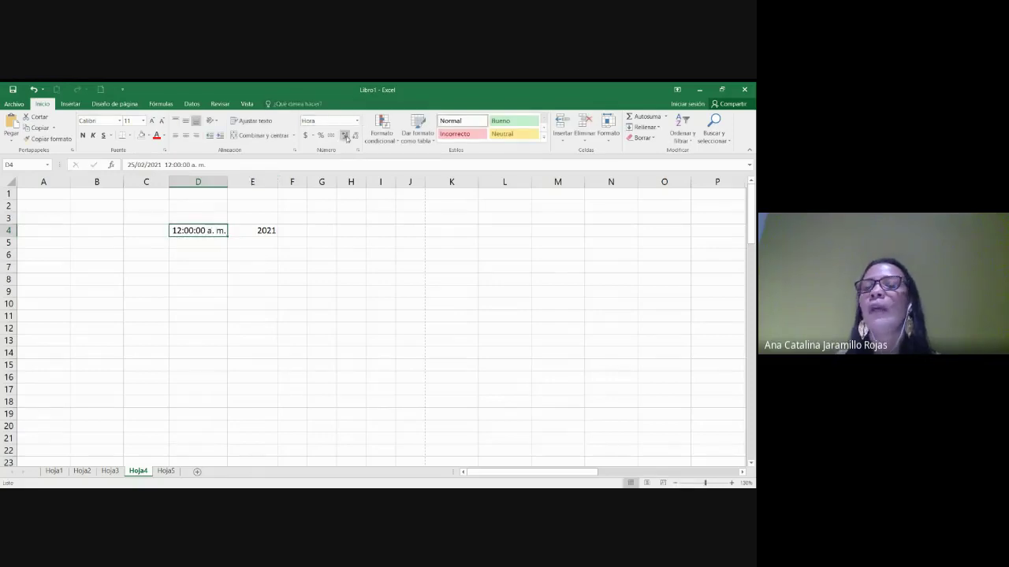
Switch D4 between Fecha corta and General (44252), ending on Fecha corta.
click(356, 123)
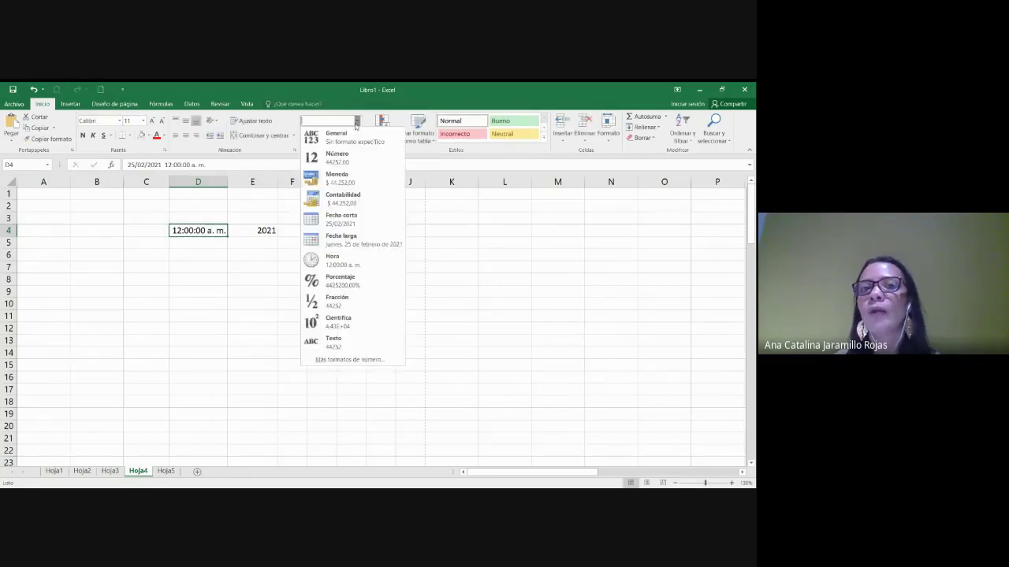
click(351, 224)
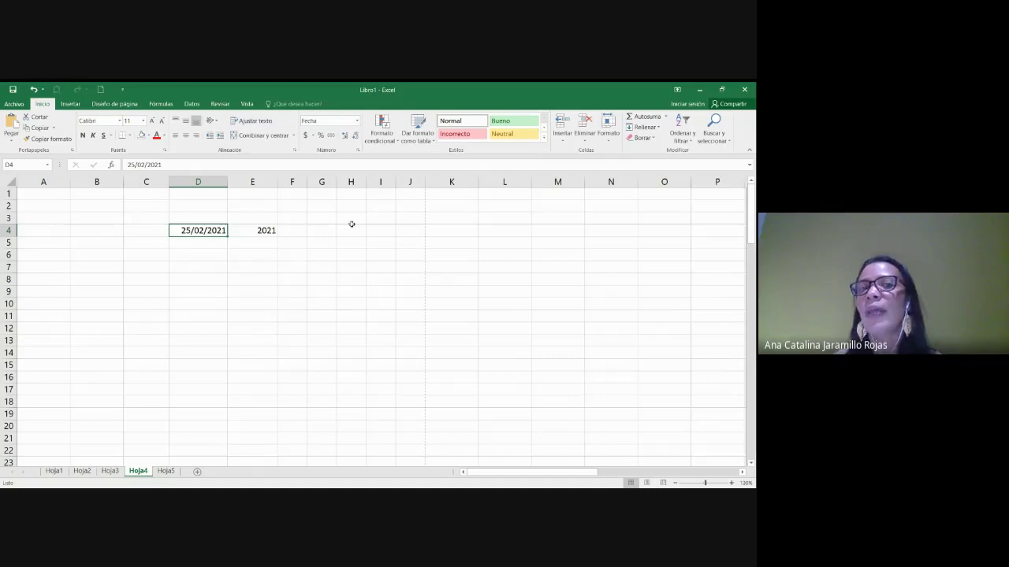
click(357, 120)
click(348, 135)
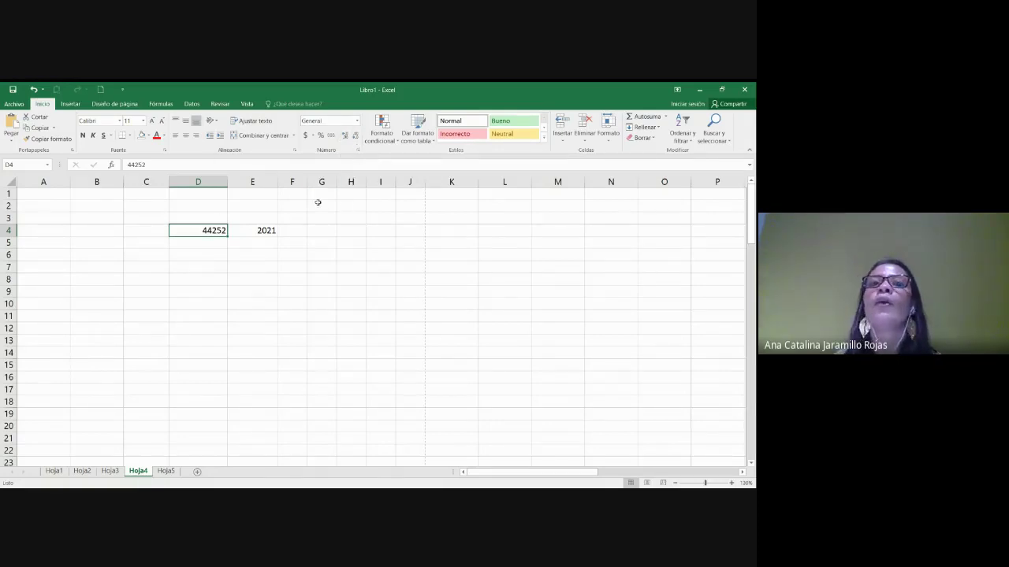
click(358, 120)
click(363, 223)
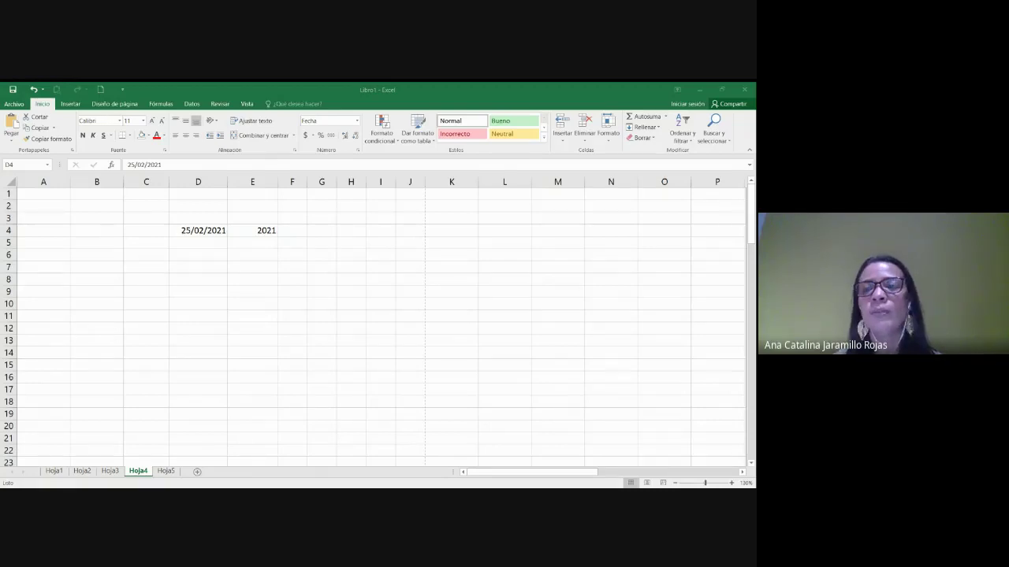
Copy D4's date, try paste destinations, then cancel the pending copy.
key(alt+Tab)
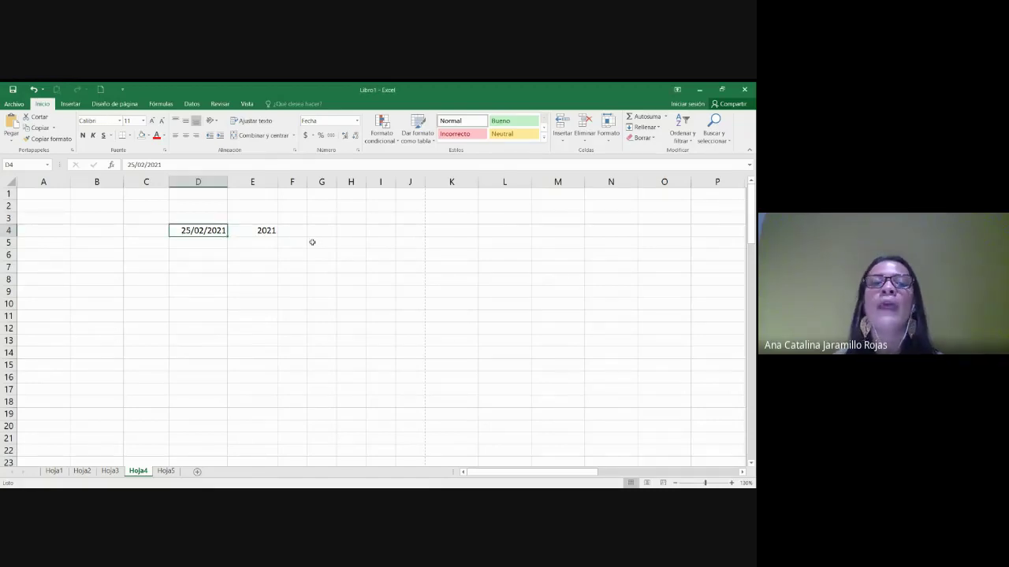
key(ctrl+c)
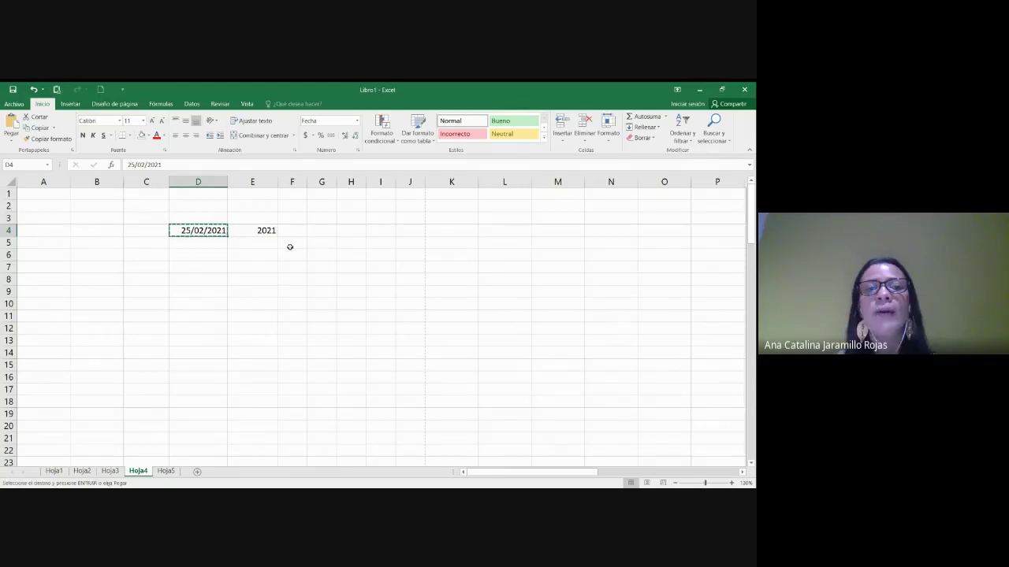
click(212, 266)
click(206, 228)
click(292, 241)
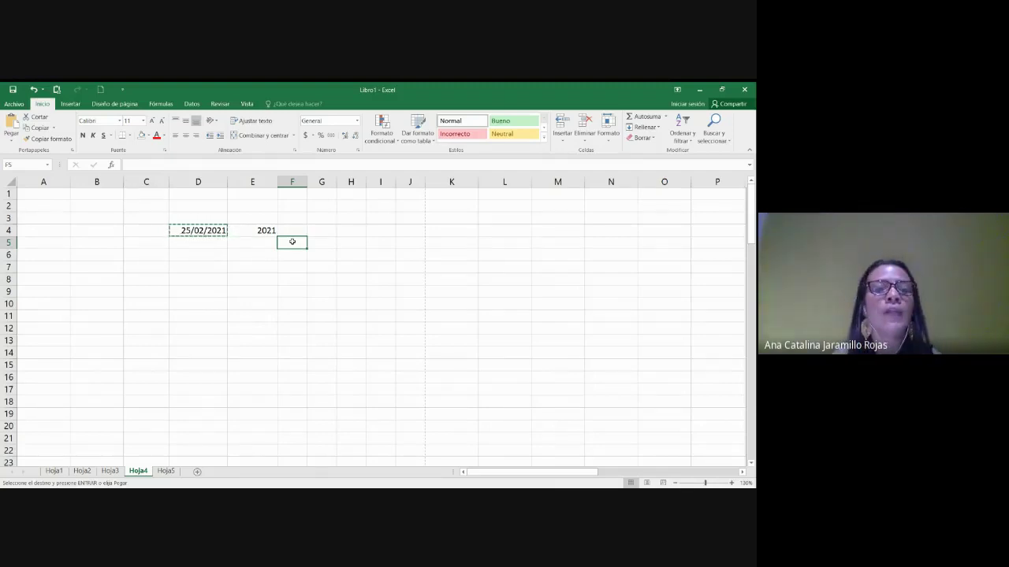
click(216, 250)
key(Escape)
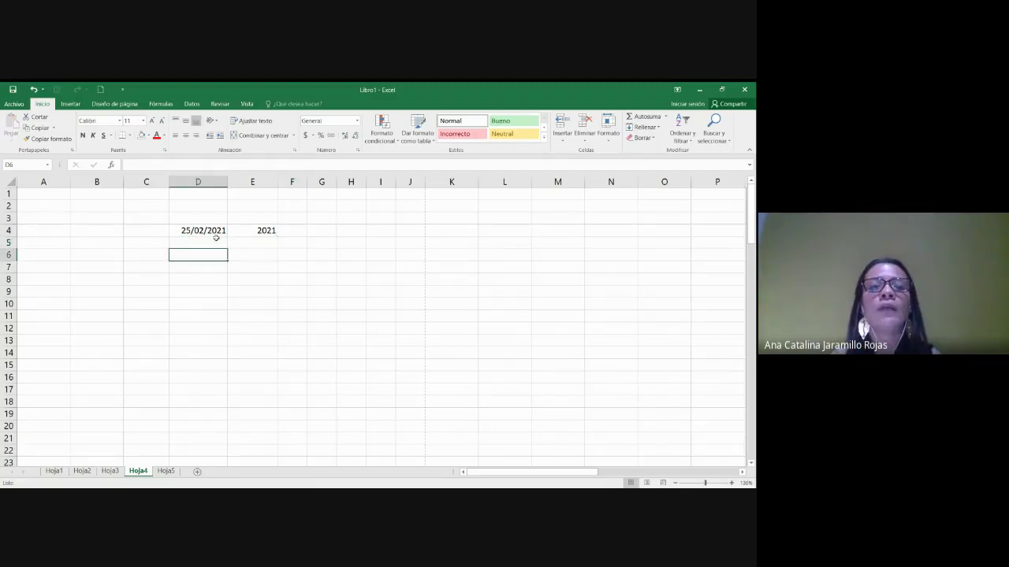
Delete the 2021 from E4 and reselect D4.
click(206, 231)
click(254, 229)
key(Delete)
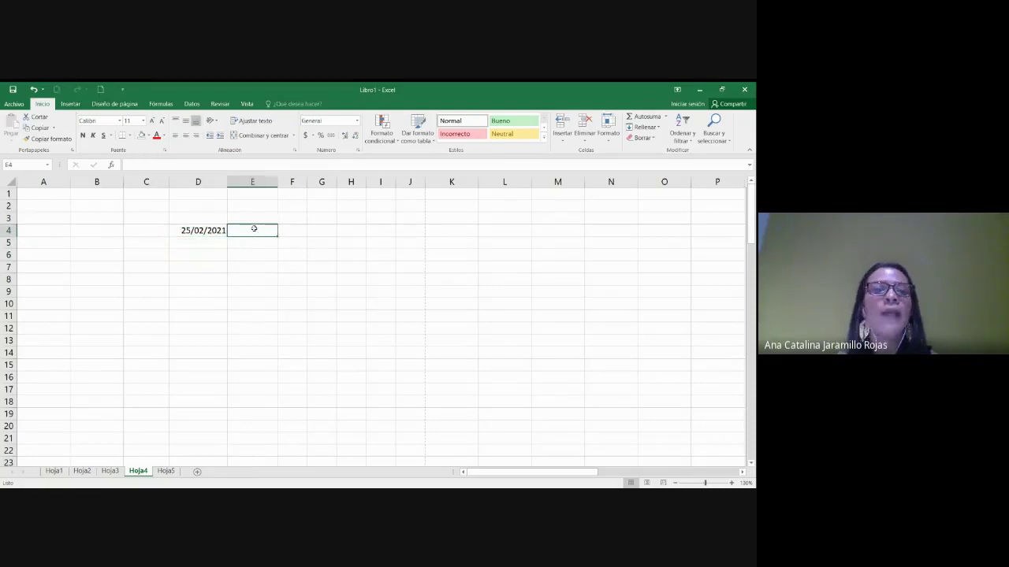
click(225, 230)
Fill the date series from D4 down to D14 and copy D4:D14.
drag(226, 230, 206, 354)
click(241, 343)
drag(205, 233, 197, 353)
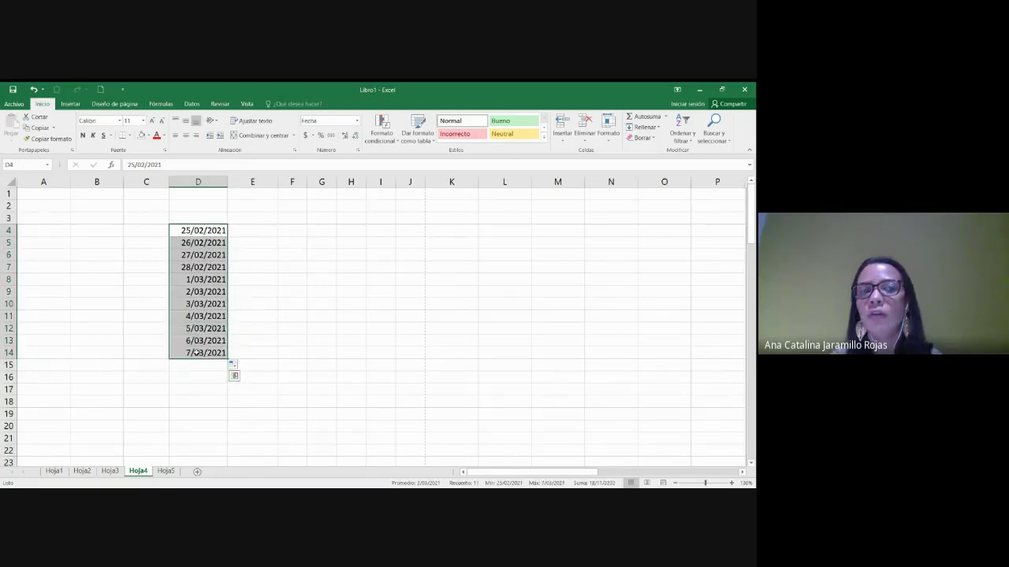
key(ctrl+c)
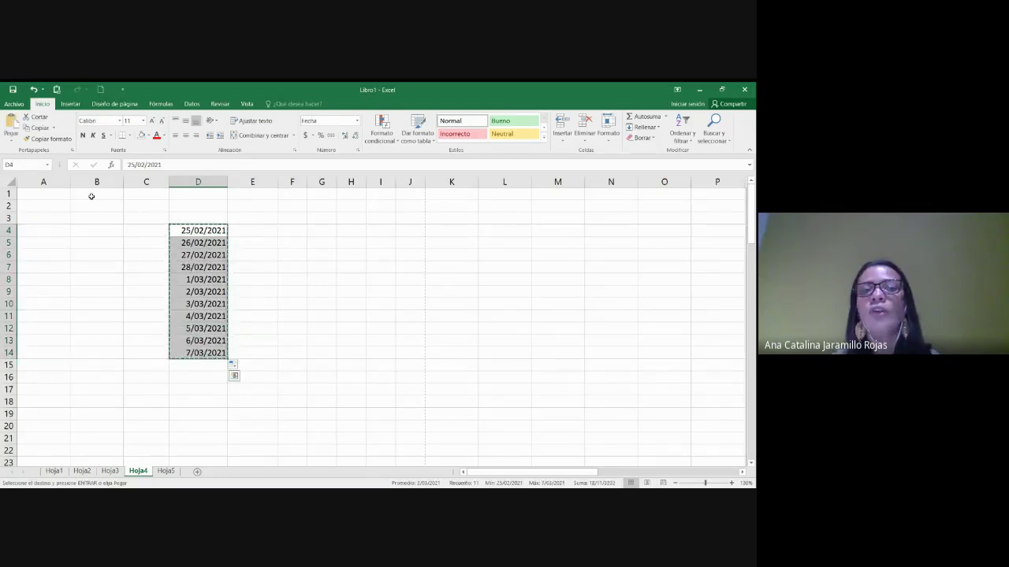
Paste the copied dates into E4:E14.
click(260, 229)
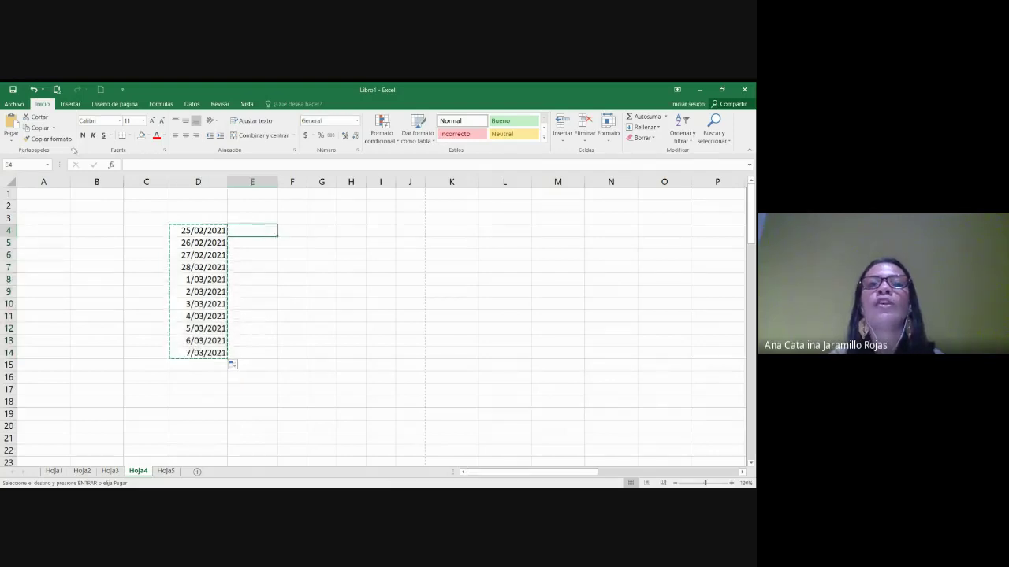
click(11, 140)
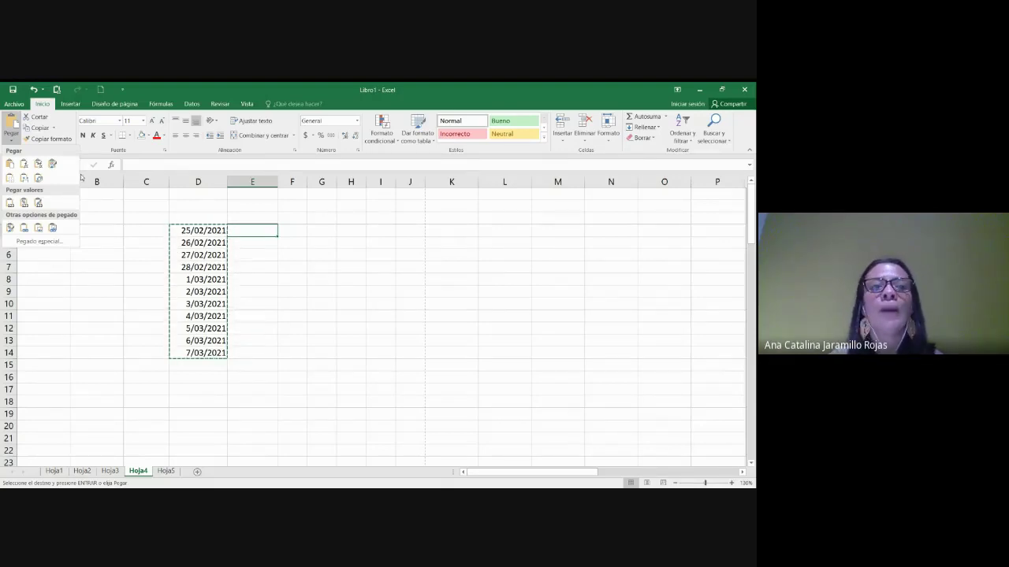
click(285, 241)
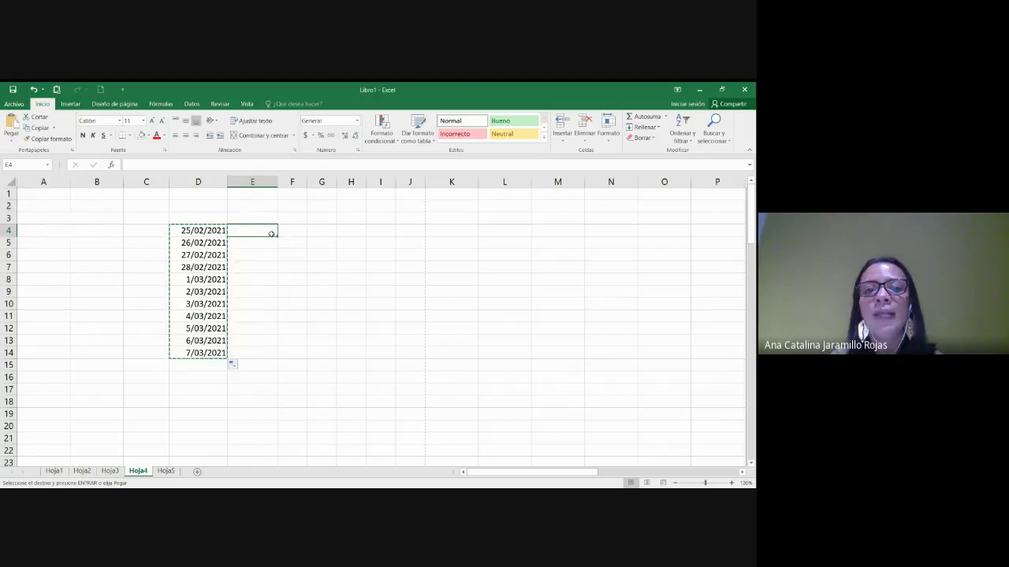
key(ctrl+v)
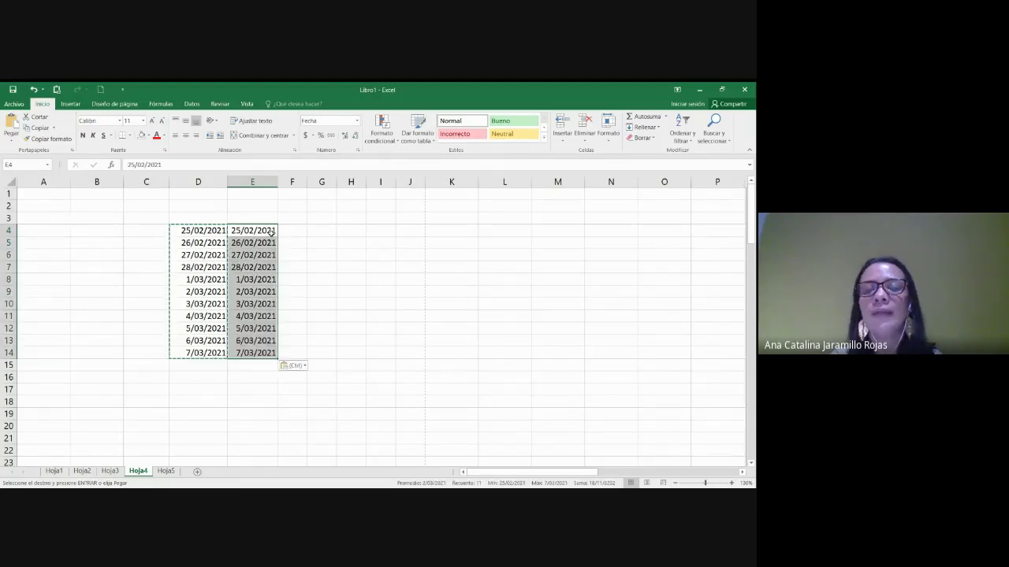
click(181, 238)
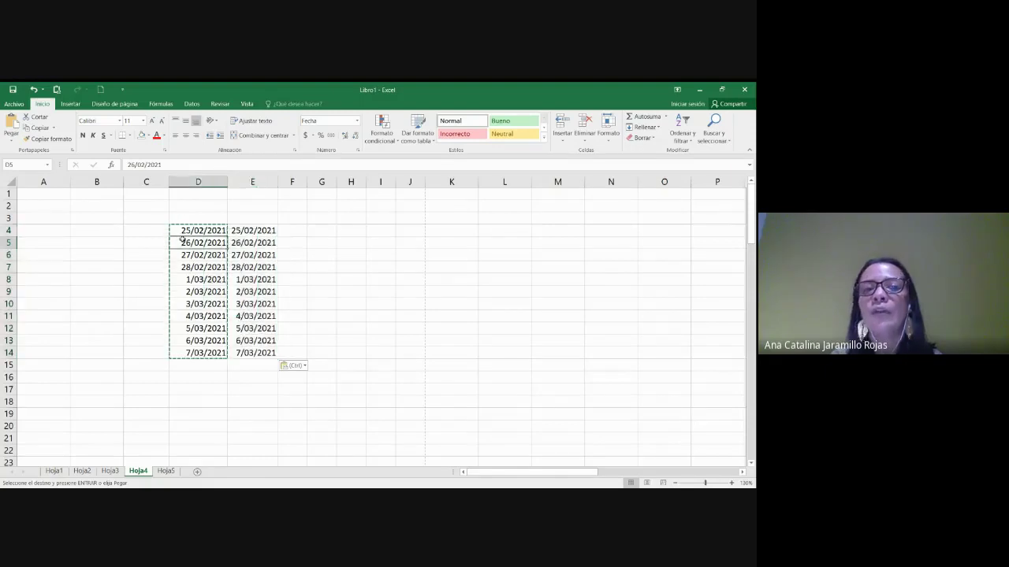
Undo the date paste in E4:E14.
click(244, 231)
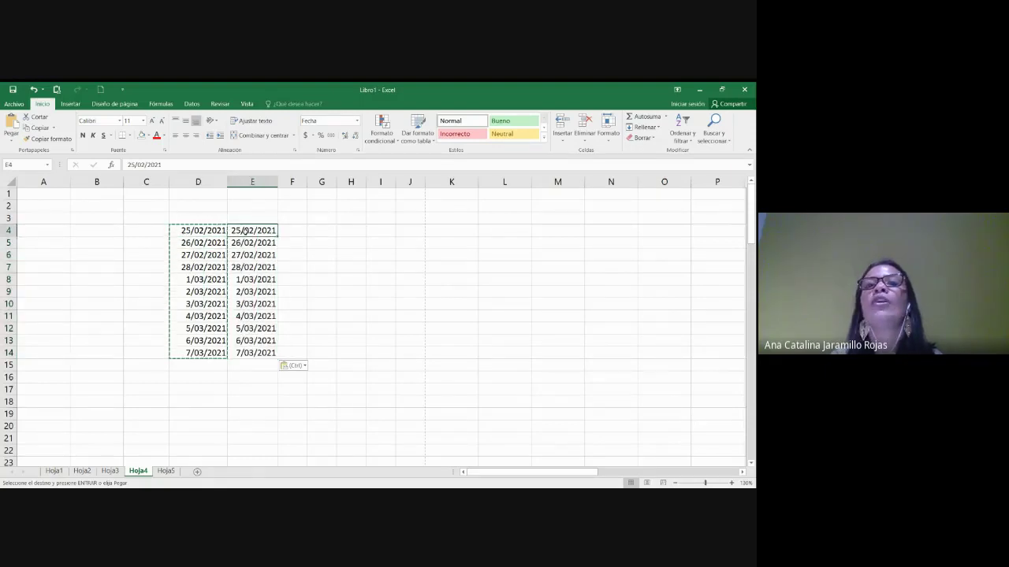
shift+click(249, 354)
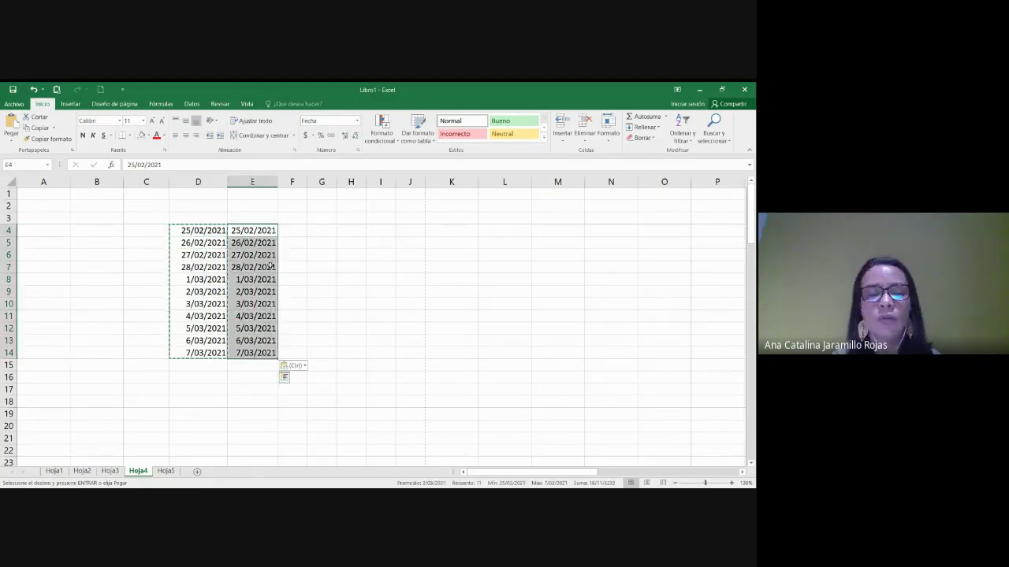
key(ctrl+z)
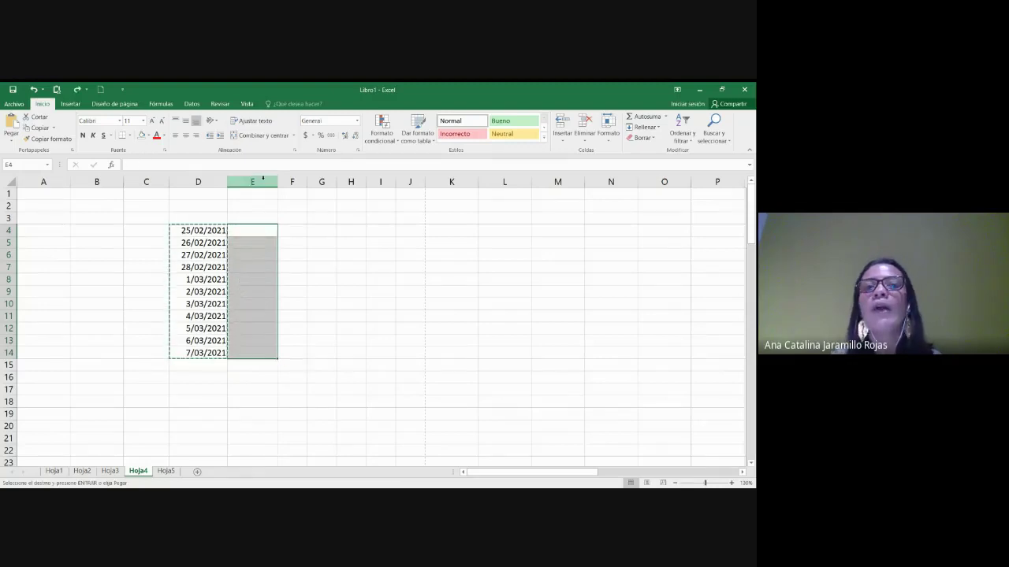
click(252, 182)
click(338, 253)
key(Left)
Paste the dates into E4:E14 as values only and centre them.
click(237, 232)
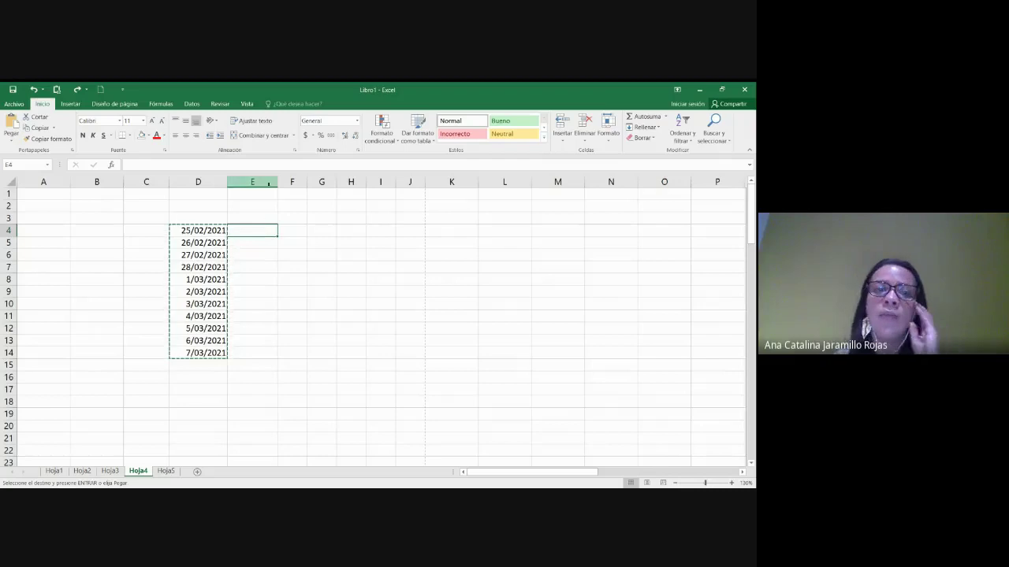
click(253, 182)
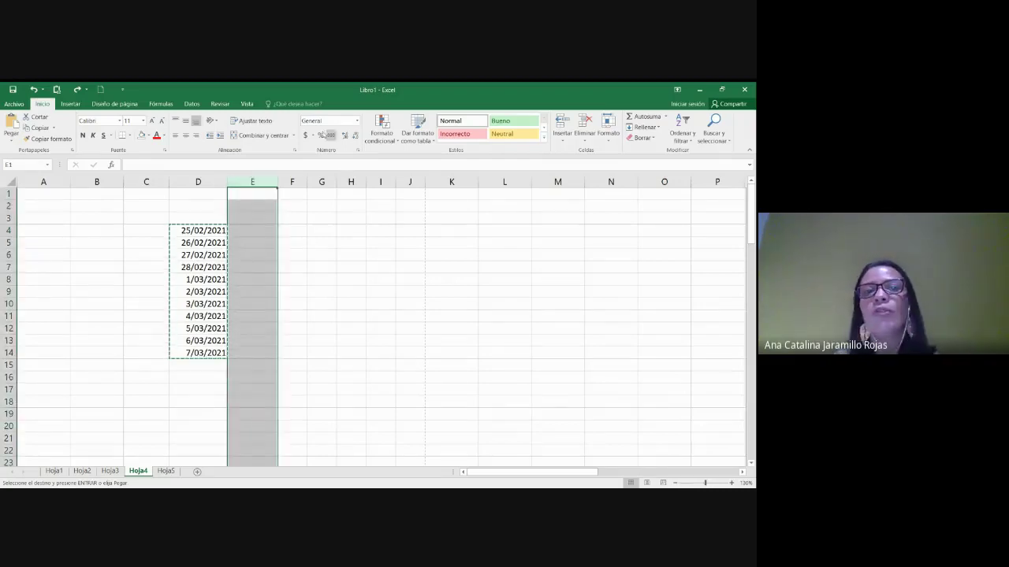
click(241, 231)
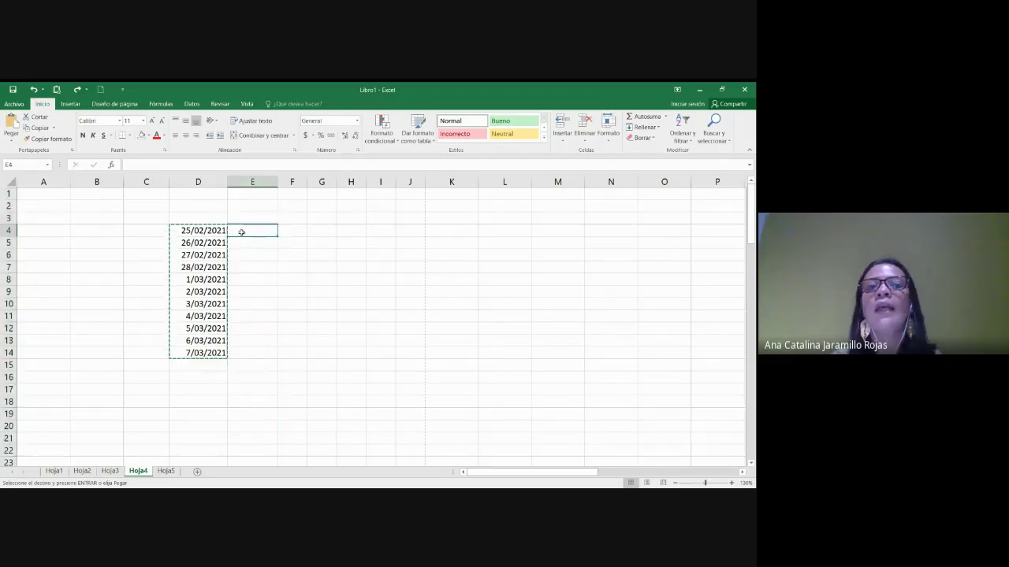
click(10, 140)
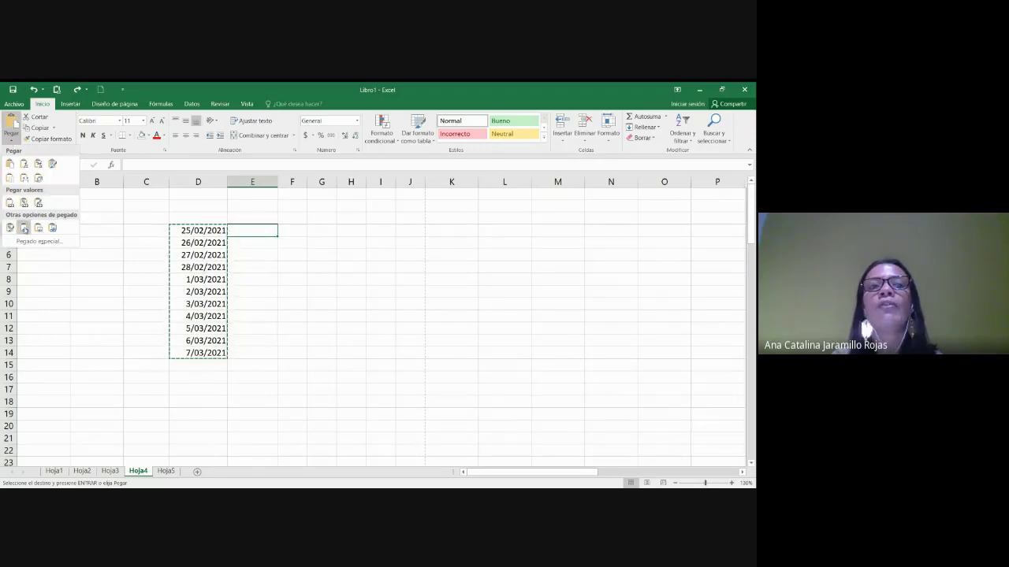
click(11, 203)
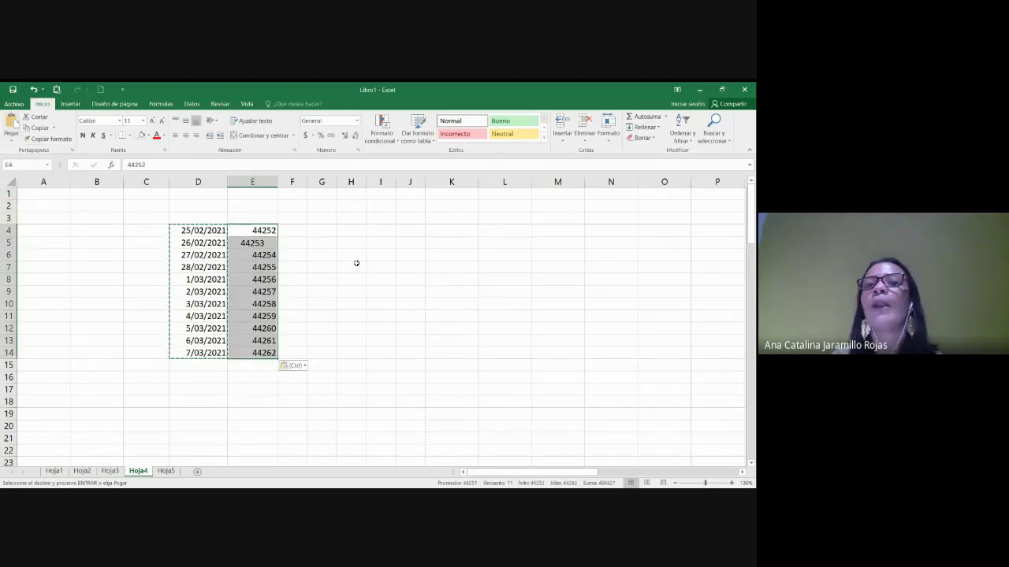
click(185, 135)
Compare the pasted values in E4:E14 with the date in D4.
click(203, 229)
drag(262, 230, 267, 349)
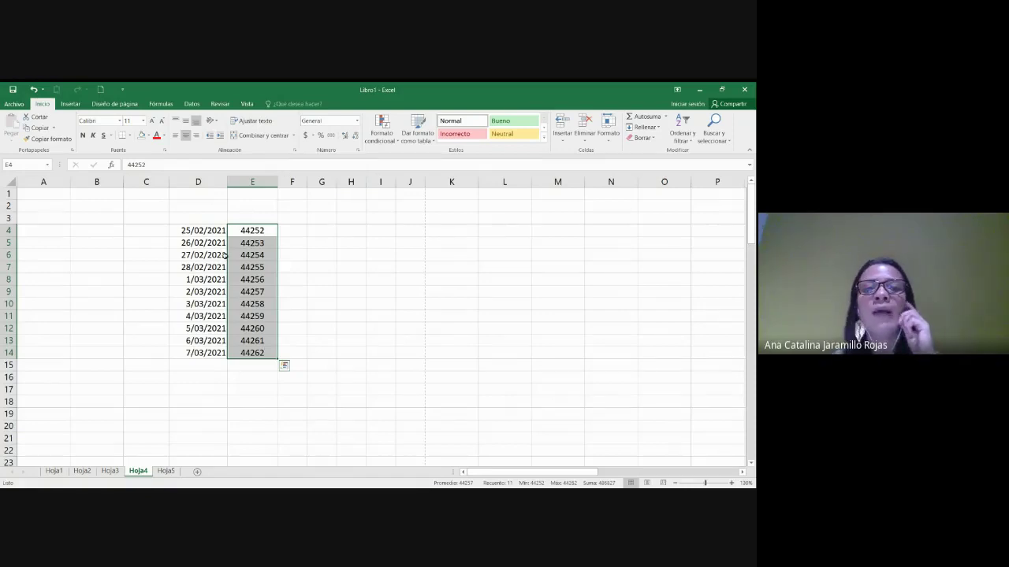
click(209, 230)
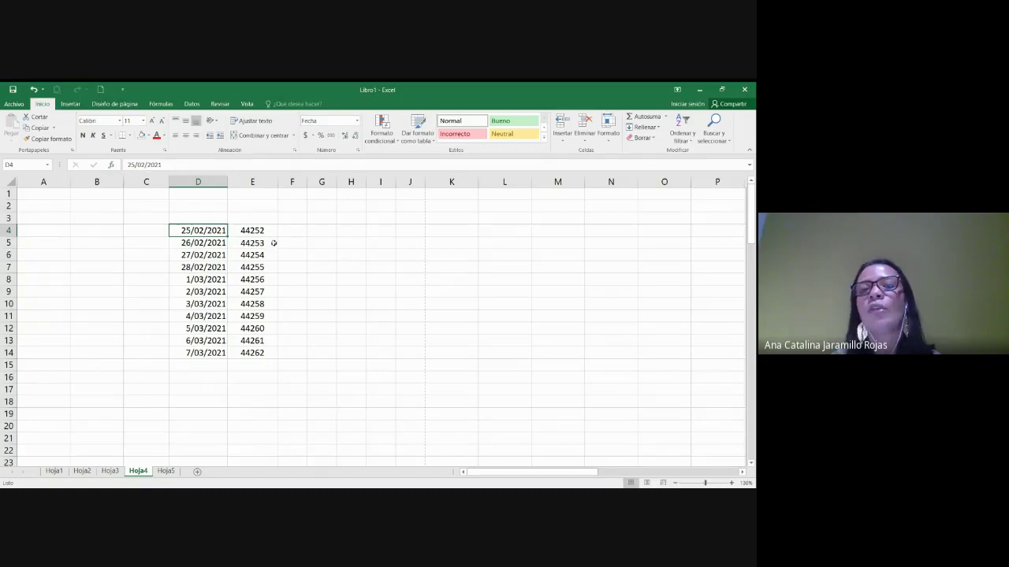
drag(264, 230, 245, 365)
shift+click(263, 352)
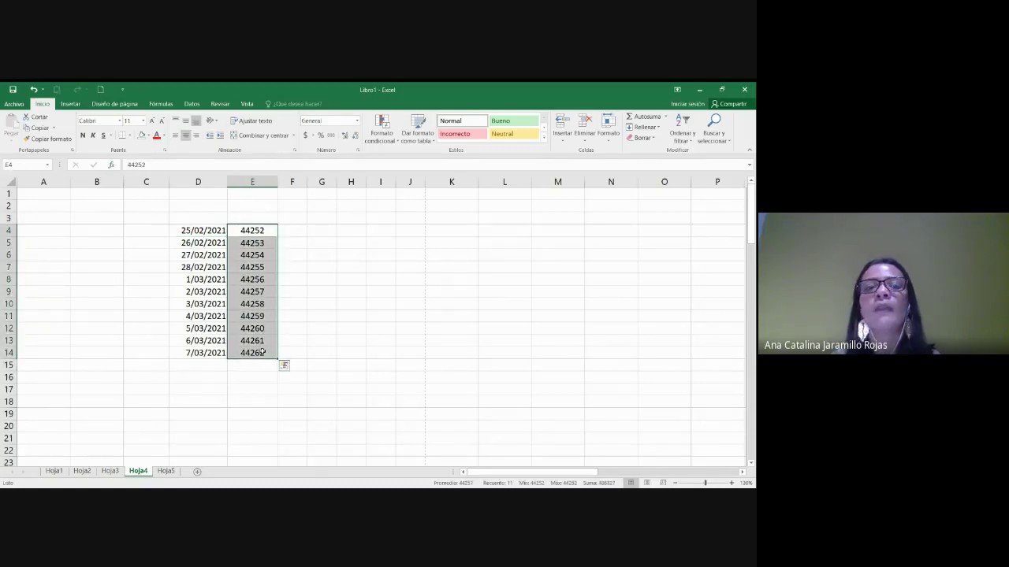
click(212, 231)
click(254, 230)
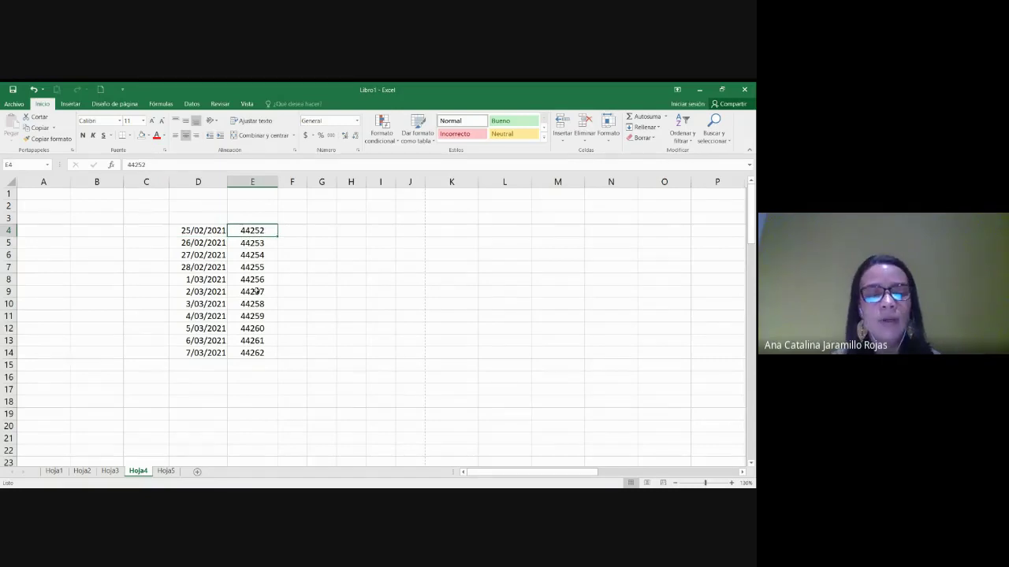
Undo the centring and clear the numbers from E4:E14.
key(ctrl+z)
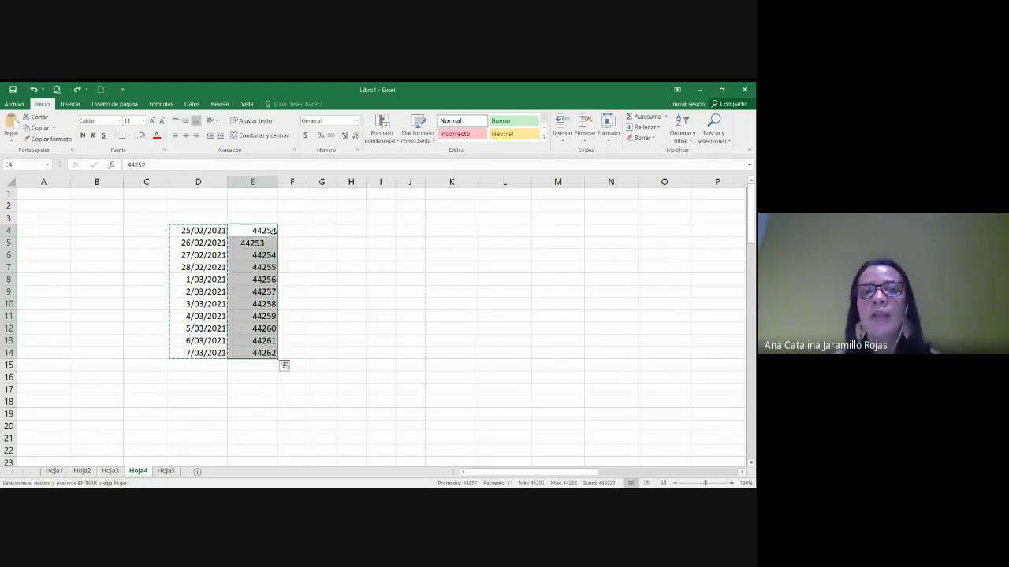
shift+click(255, 291)
drag(265, 313, 264, 352)
key(Delete)
click(258, 230)
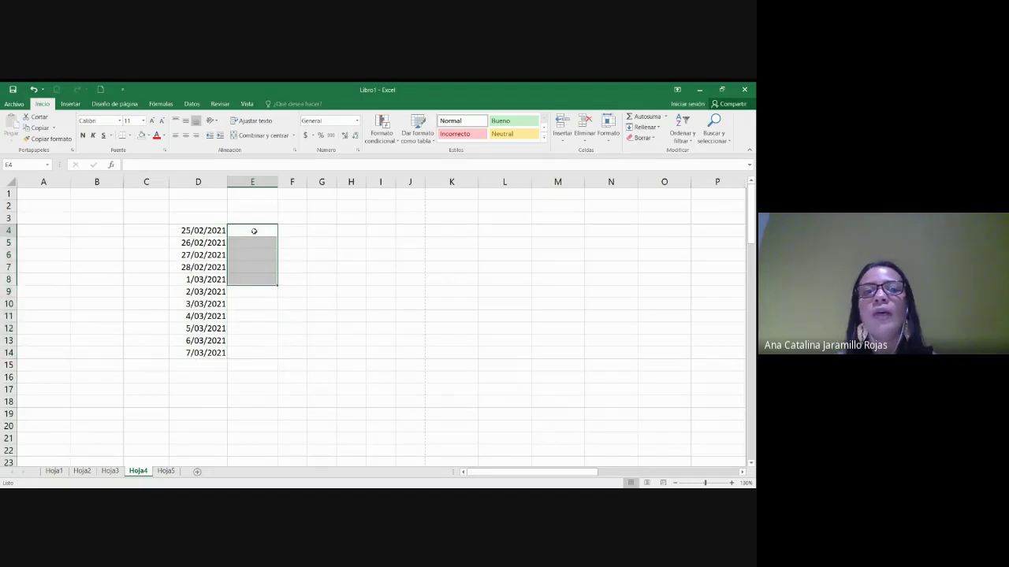
Paste the D4:D14 dates into E4:E14 as Fórmulas and compare E4 with D4.
drag(212, 230, 207, 352)
key(ctrl+c)
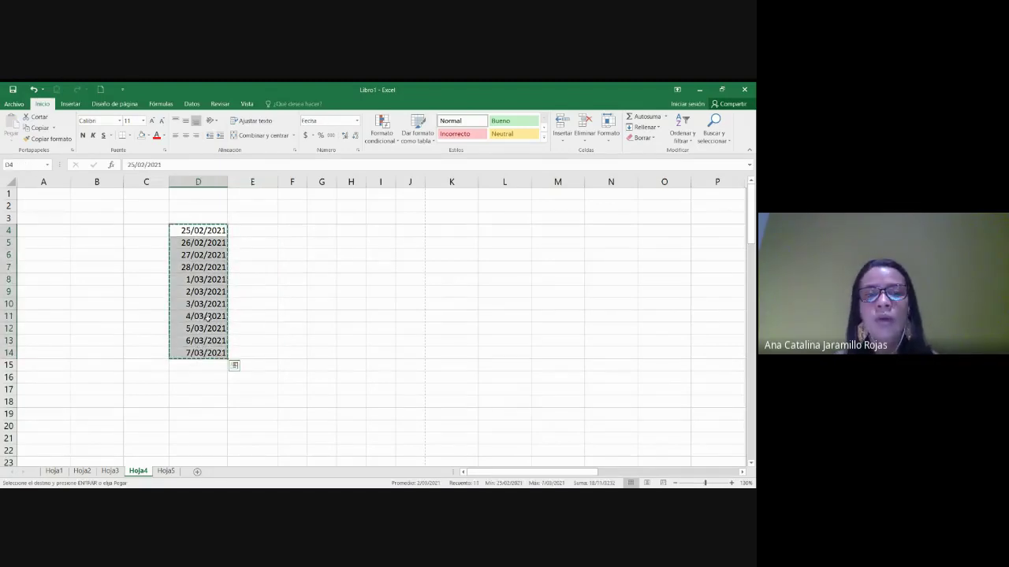
click(258, 231)
click(11, 136)
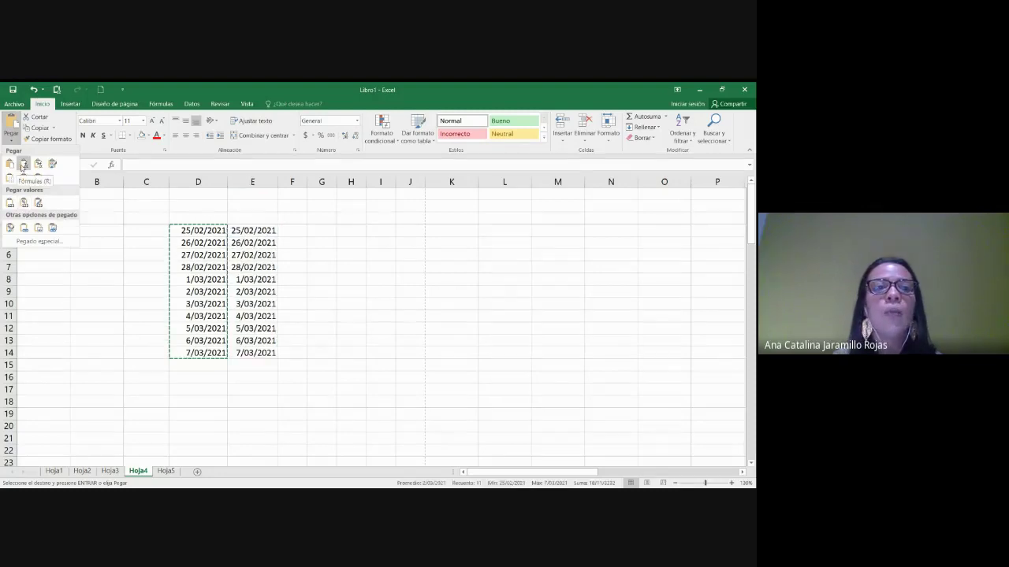
click(10, 163)
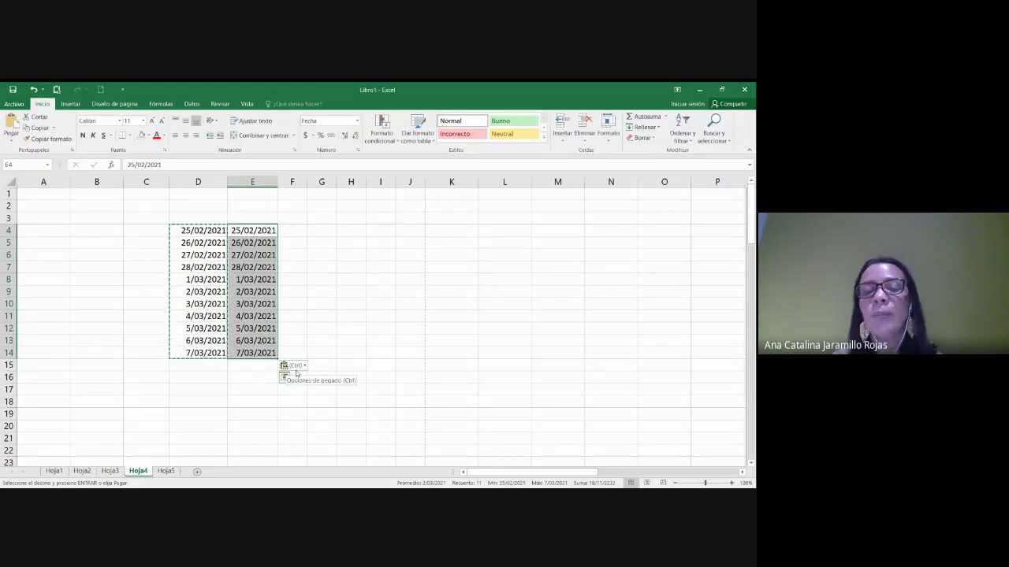
click(350, 365)
click(257, 232)
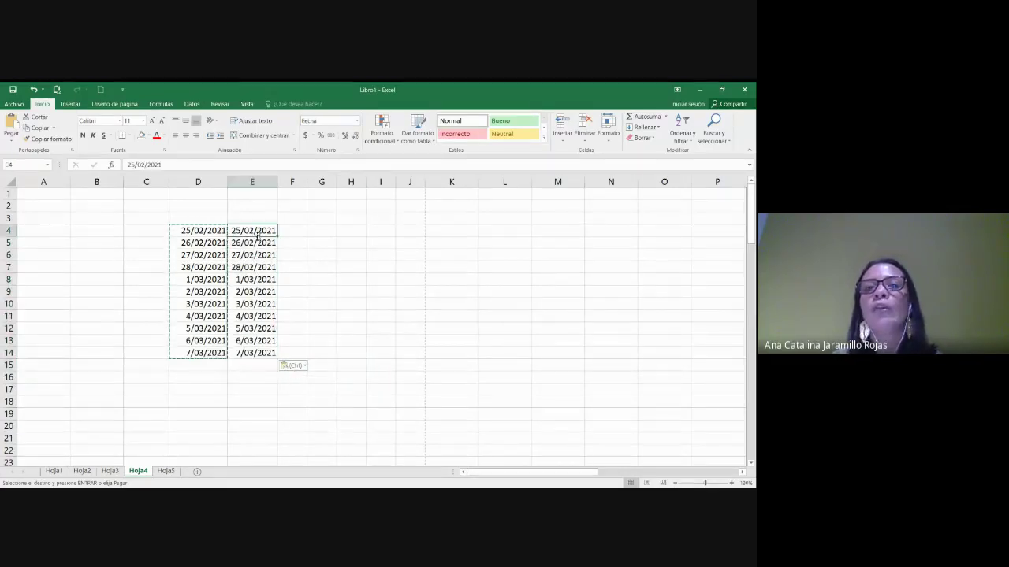
click(193, 232)
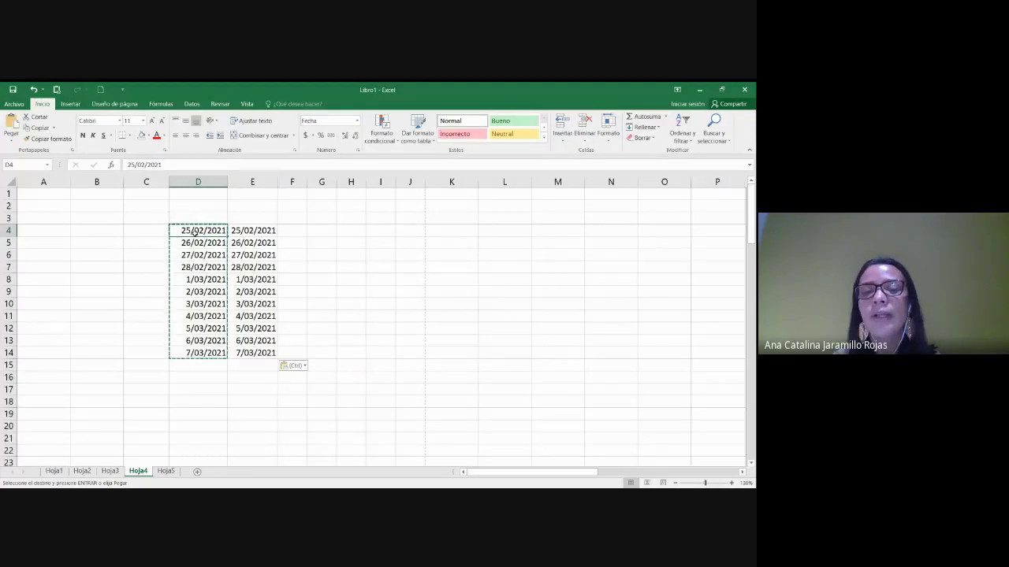
Cancel the pending copy, then copy the new dates in E4:E14.
key(Escape)
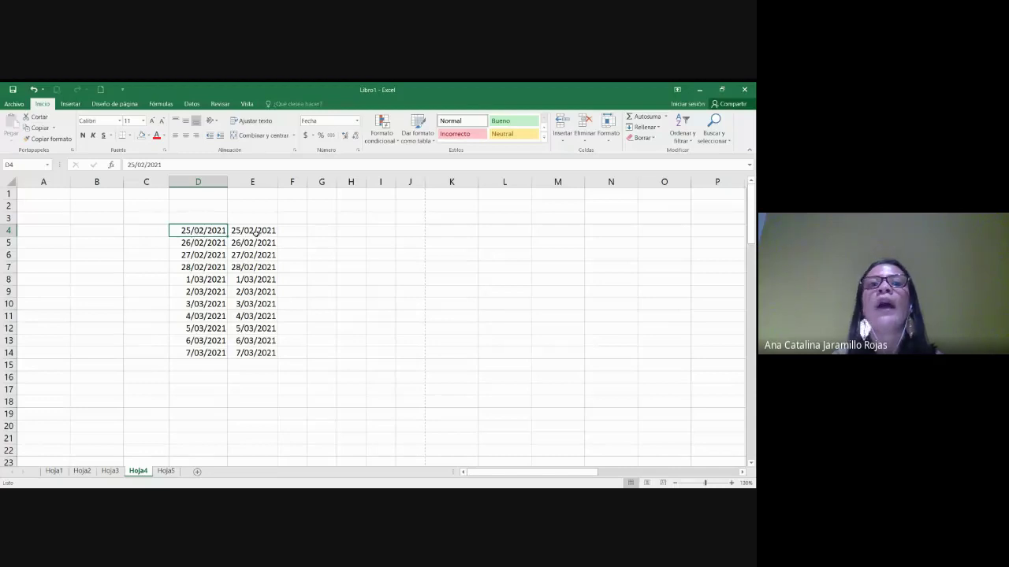
drag(255, 232, 239, 355)
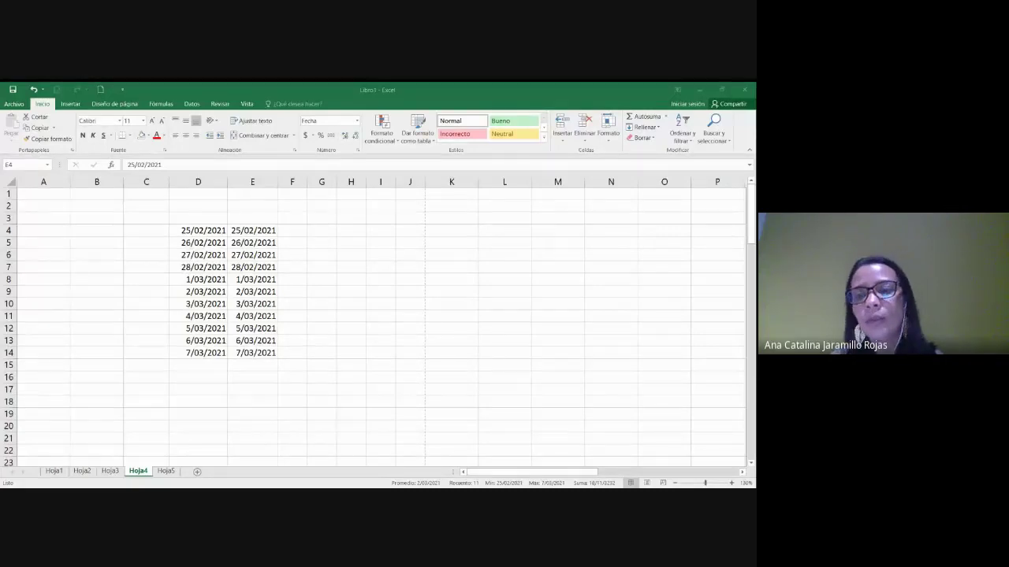
key(alt+Tab)
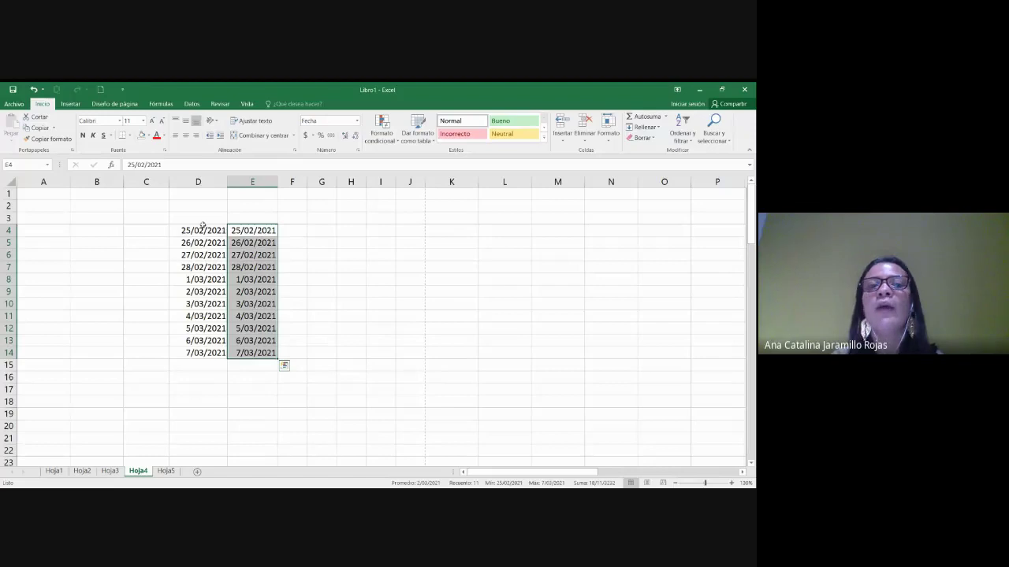
key(ctrl+c)
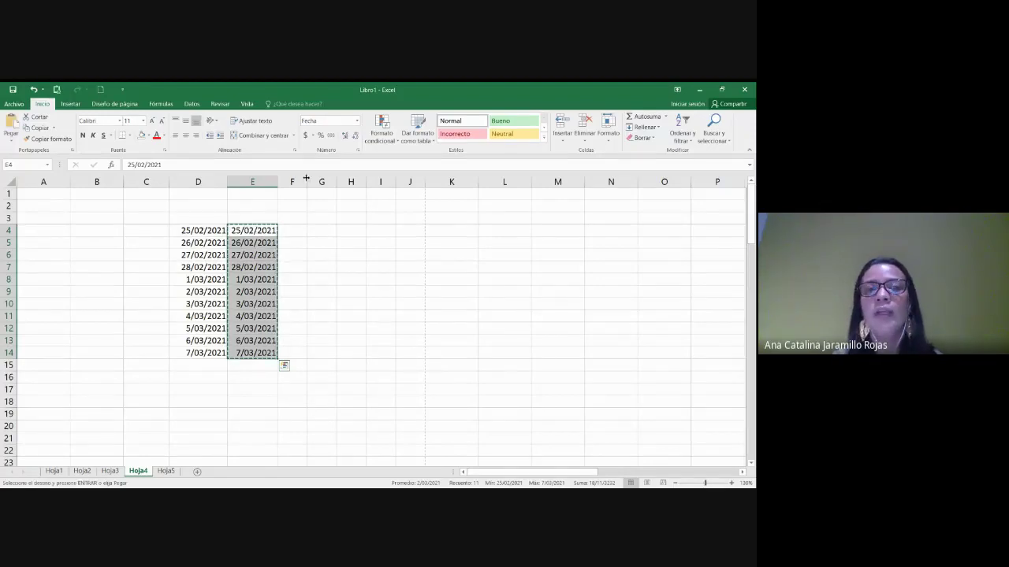
Paste the copied dates into F4:F14 as values, showing plain serial numbers.
drag(307, 181, 354, 181)
click(304, 226)
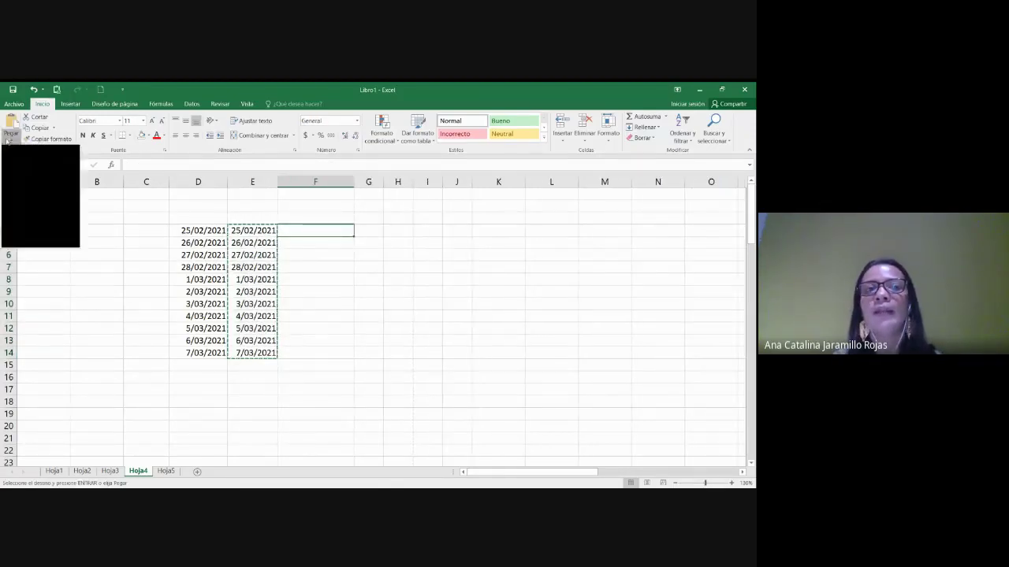
click(9, 202)
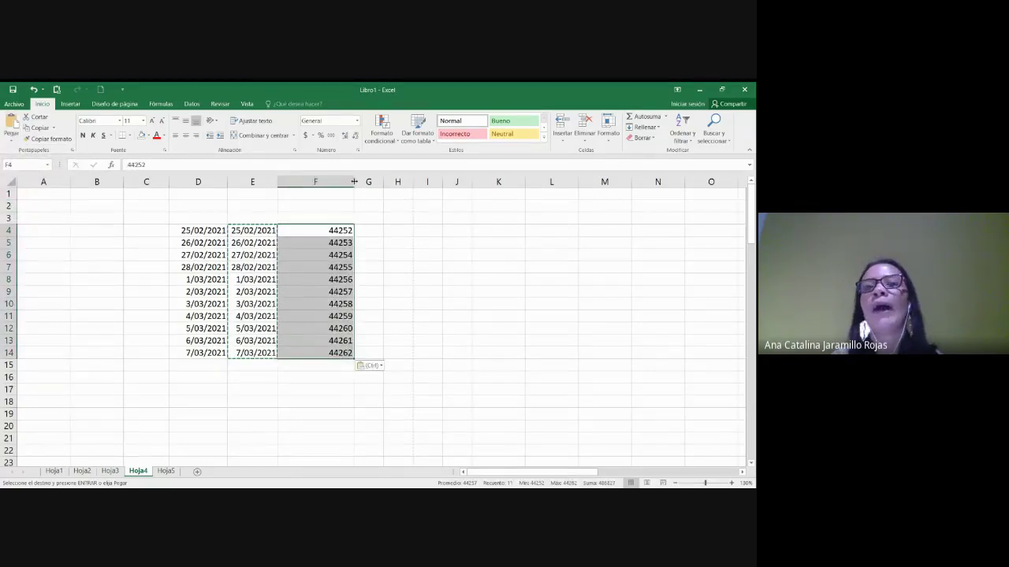
drag(354, 181, 338, 181)
click(406, 306)
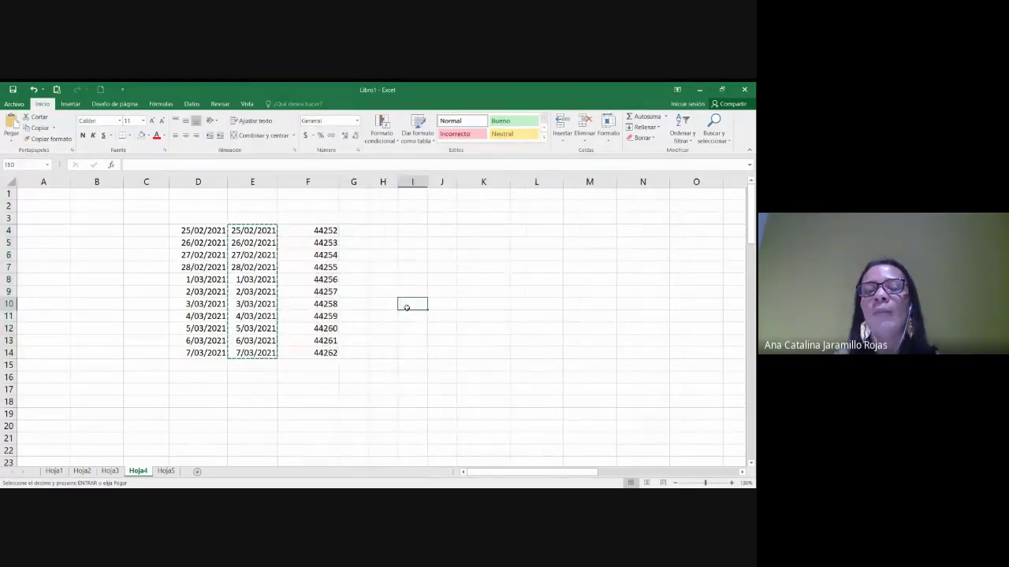
key(Escape)
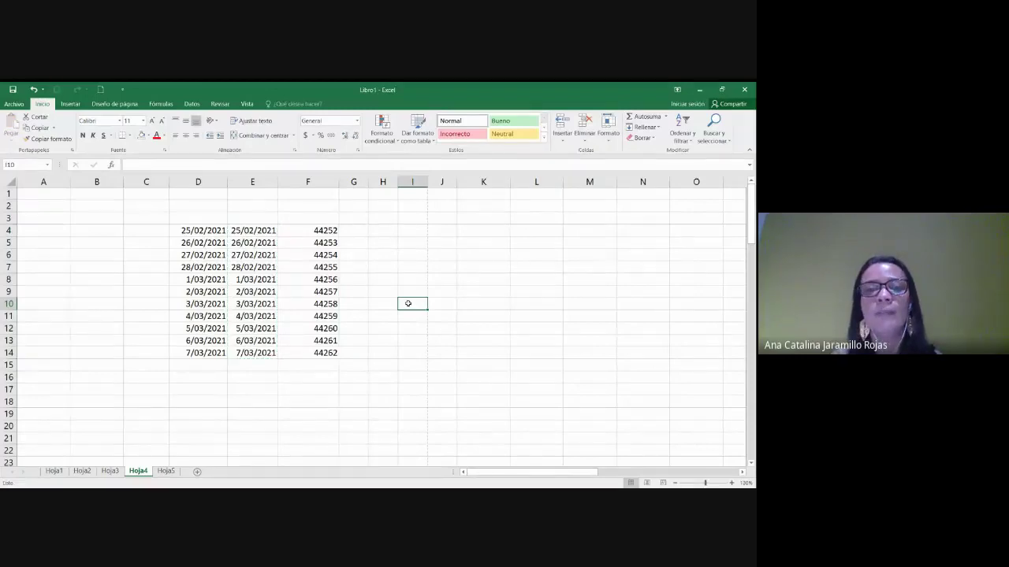
Delete the pasted contents of E4:F14, then copy the D4:D14 dates again.
drag(309, 229, 331, 354)
click(307, 354)
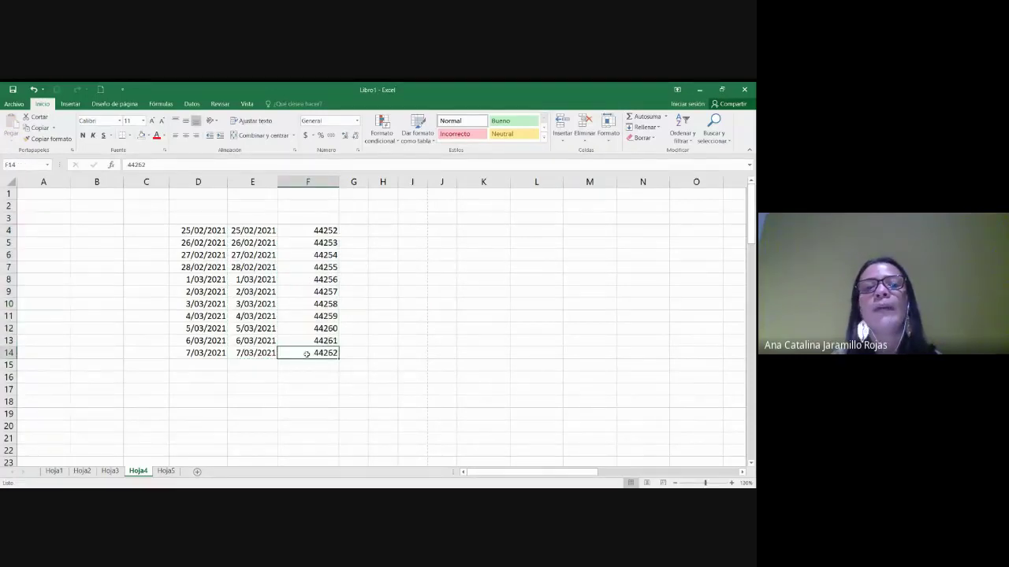
drag(184, 227, 313, 293)
drag(267, 236, 327, 354)
key(Delete)
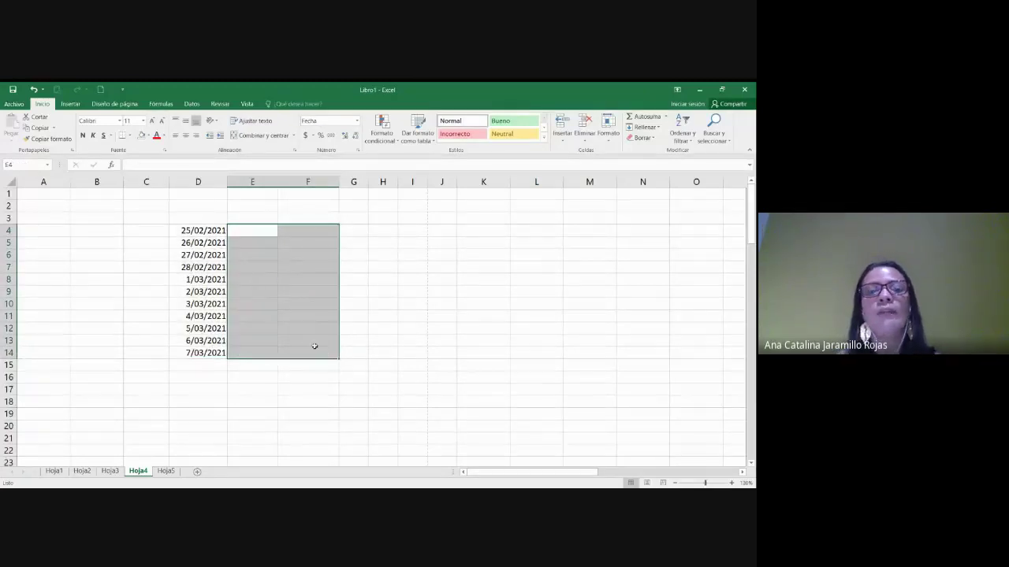
drag(198, 230, 194, 352)
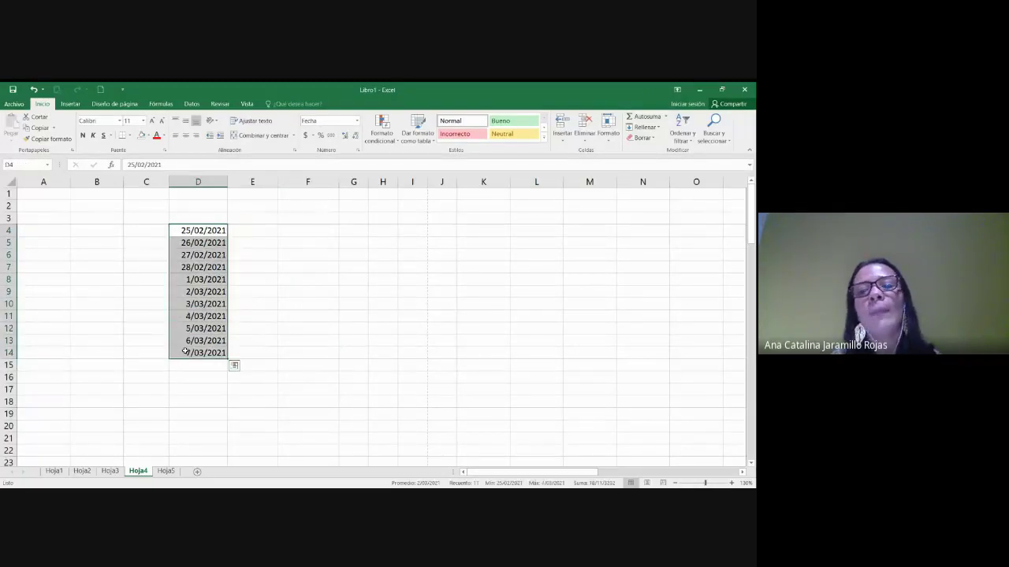
key(ctrl+c)
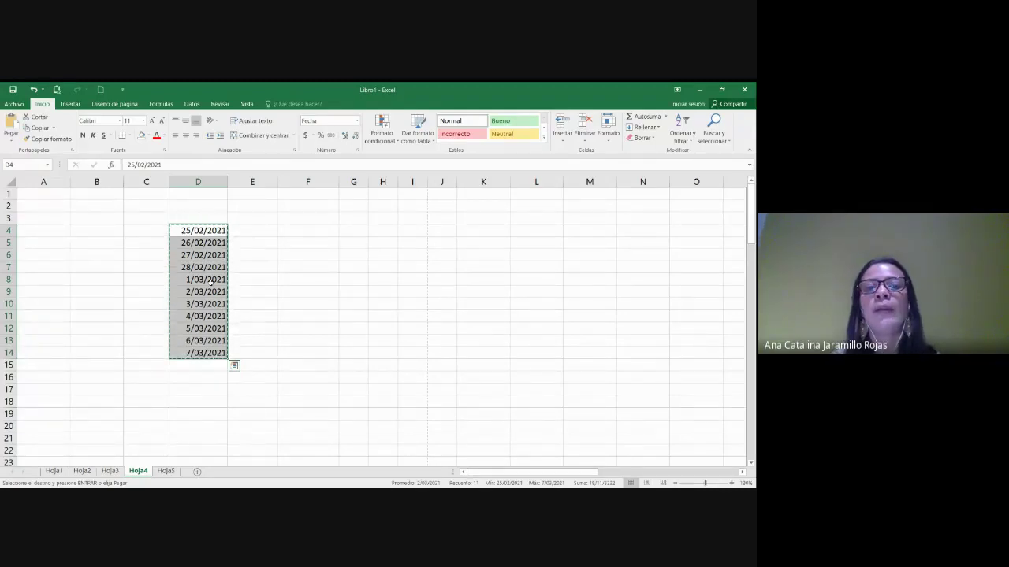
drag(209, 230, 217, 353)
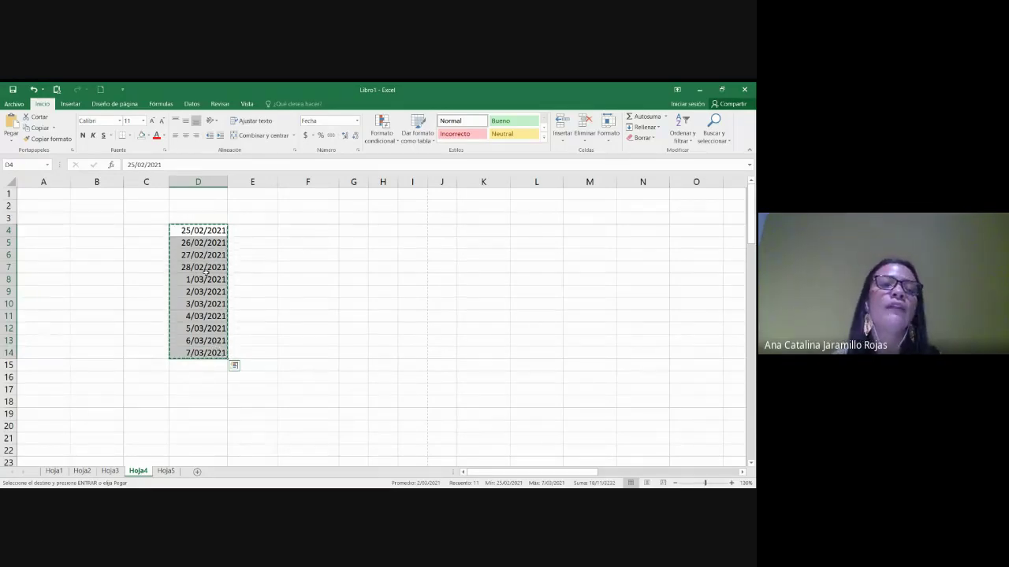
Paste the copied dates at E3 through Pegado especial with Transponer ticked.
click(254, 220)
click(11, 138)
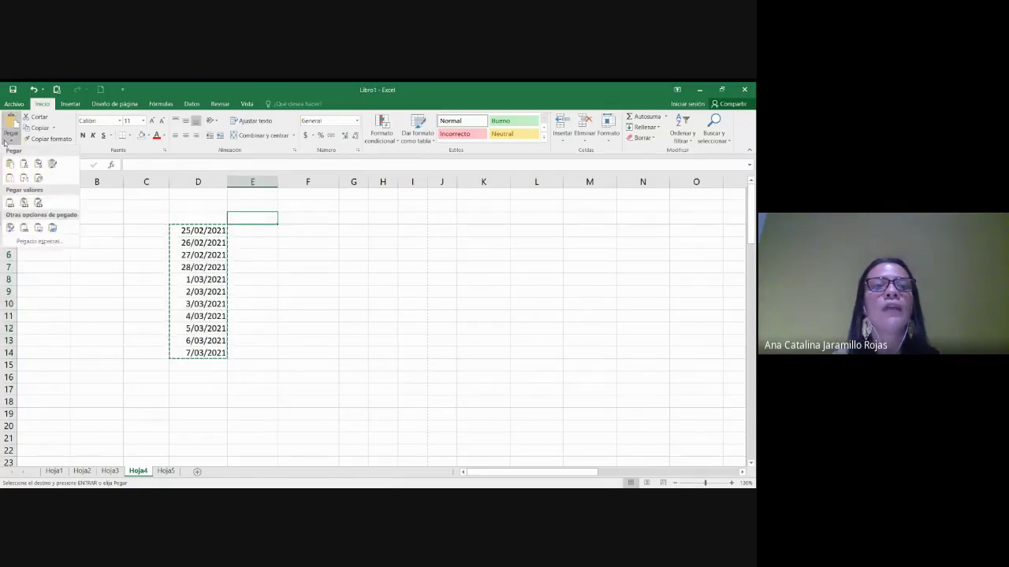
click(39, 241)
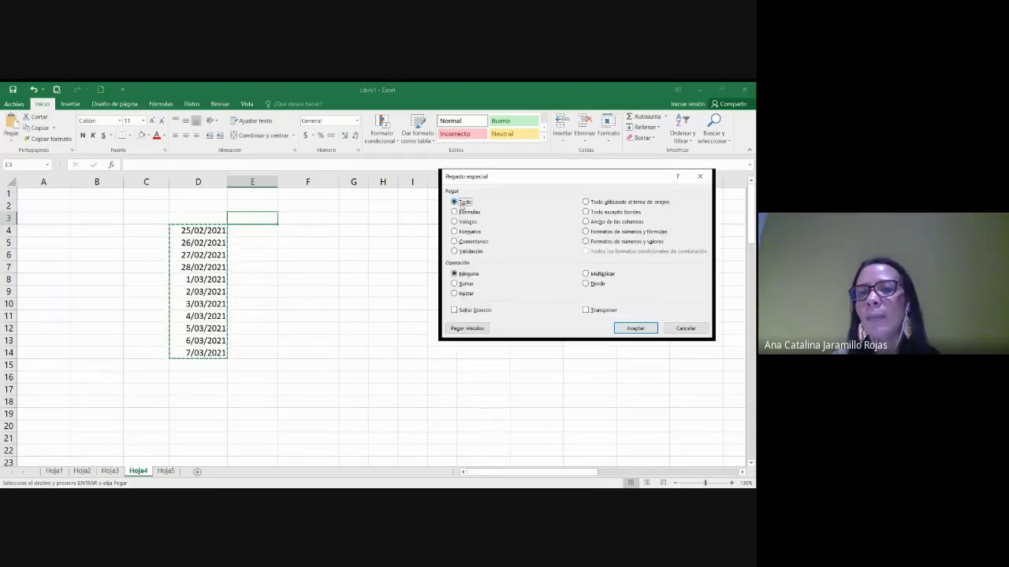
click(602, 311)
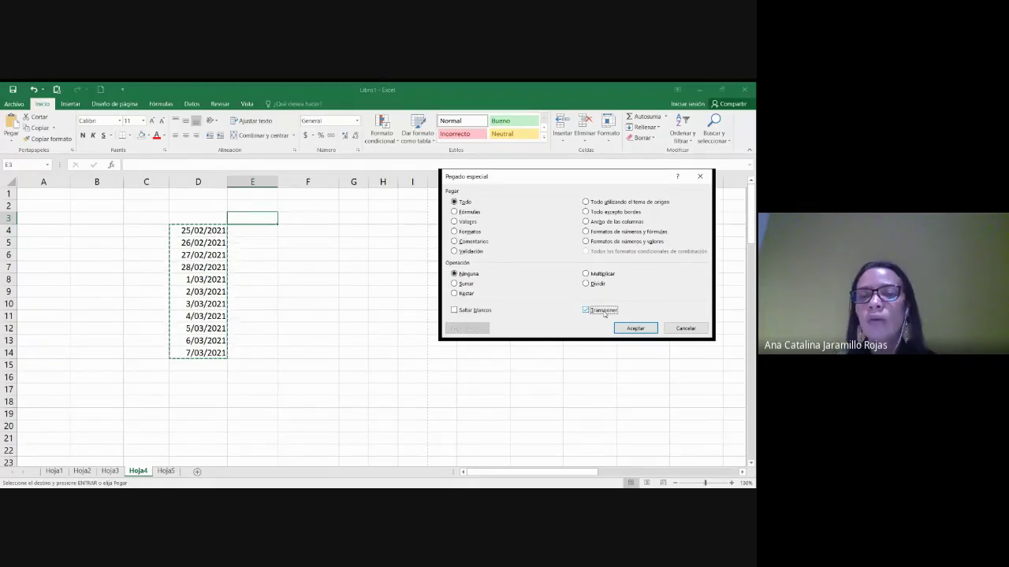
click(638, 329)
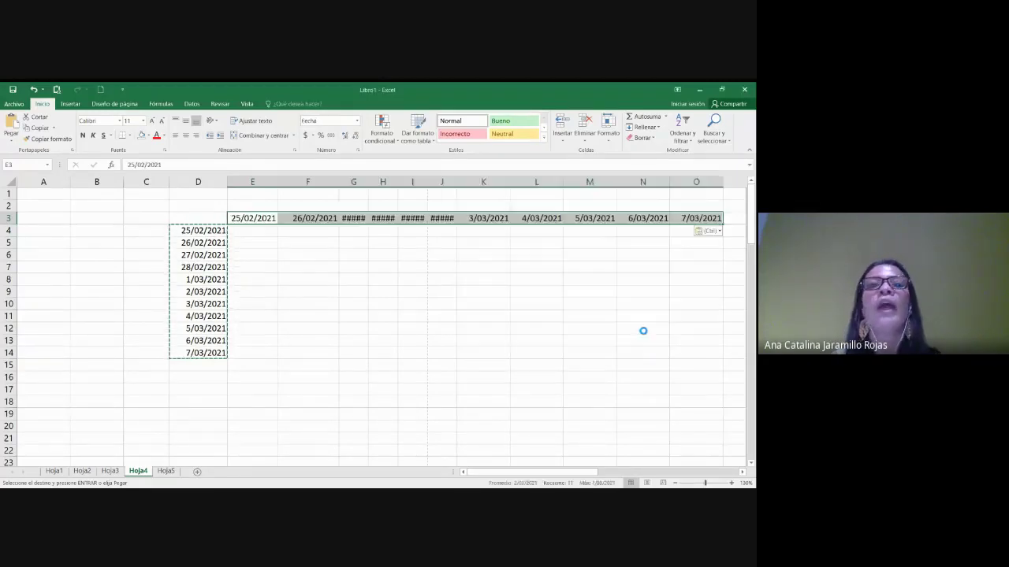
Compare the original dates in D4:D14 with the transposed dates in E3:O3.
click(523, 342)
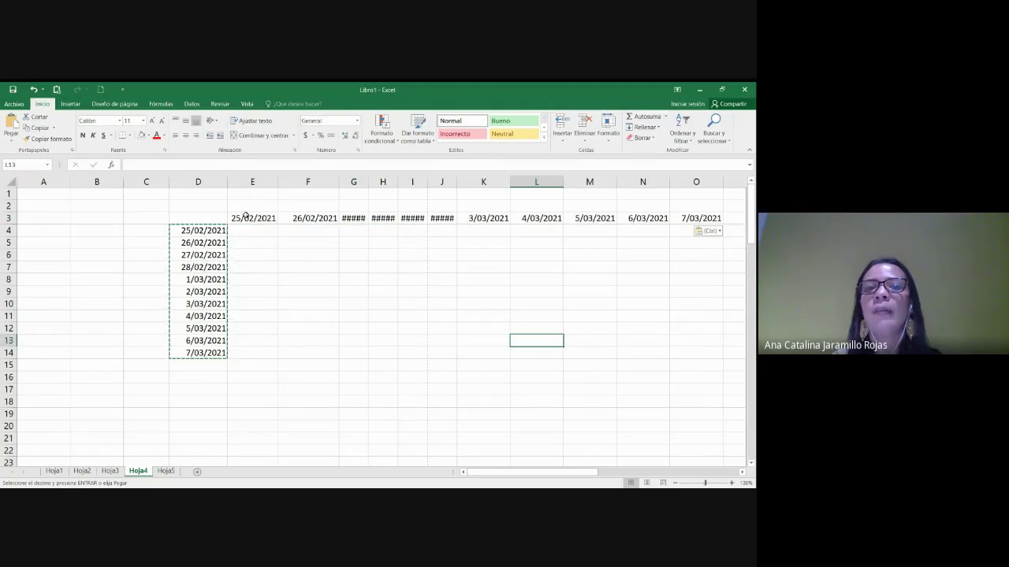
drag(211, 229, 204, 356)
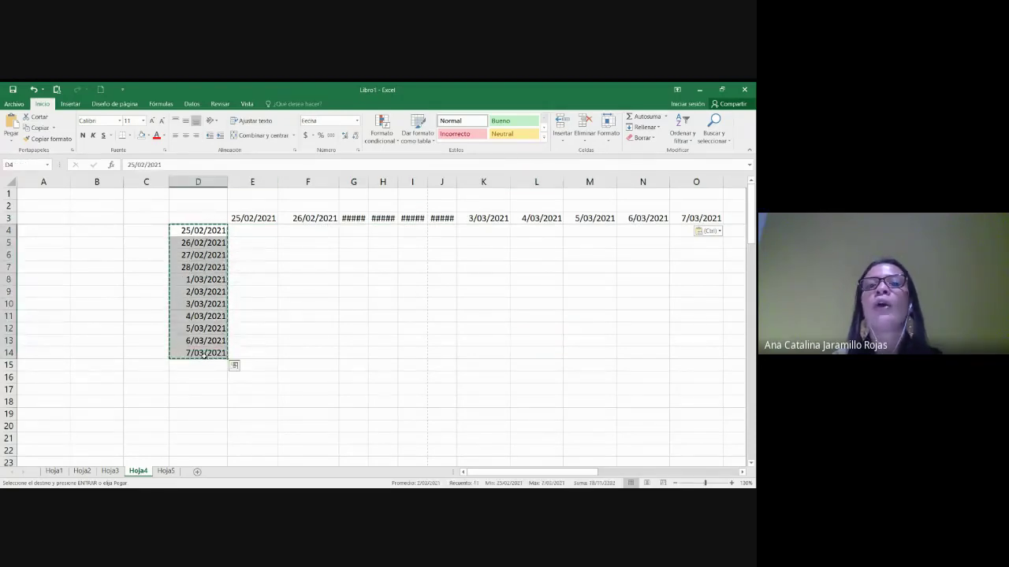
drag(244, 219, 696, 220)
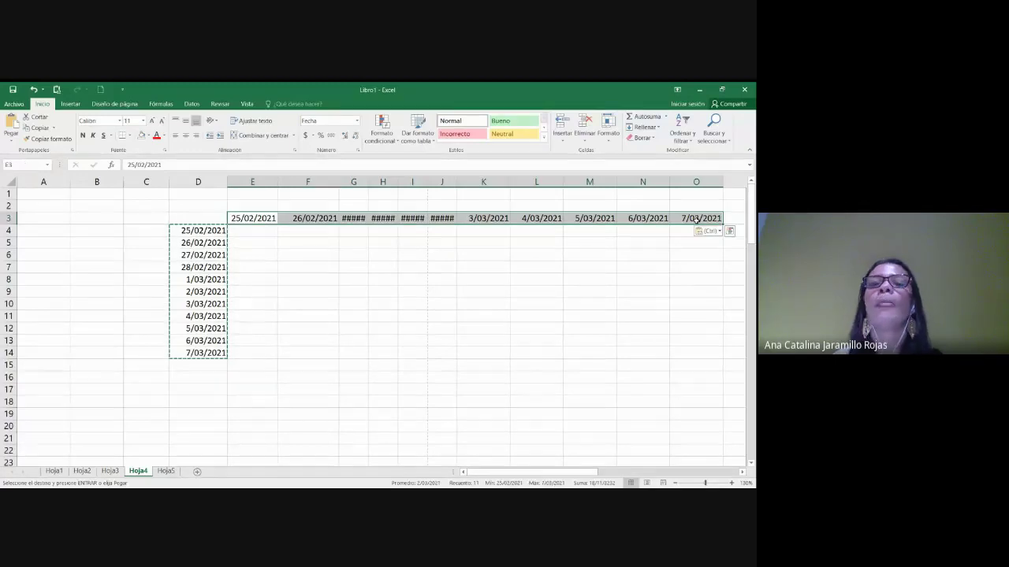
key(alt+Tab)
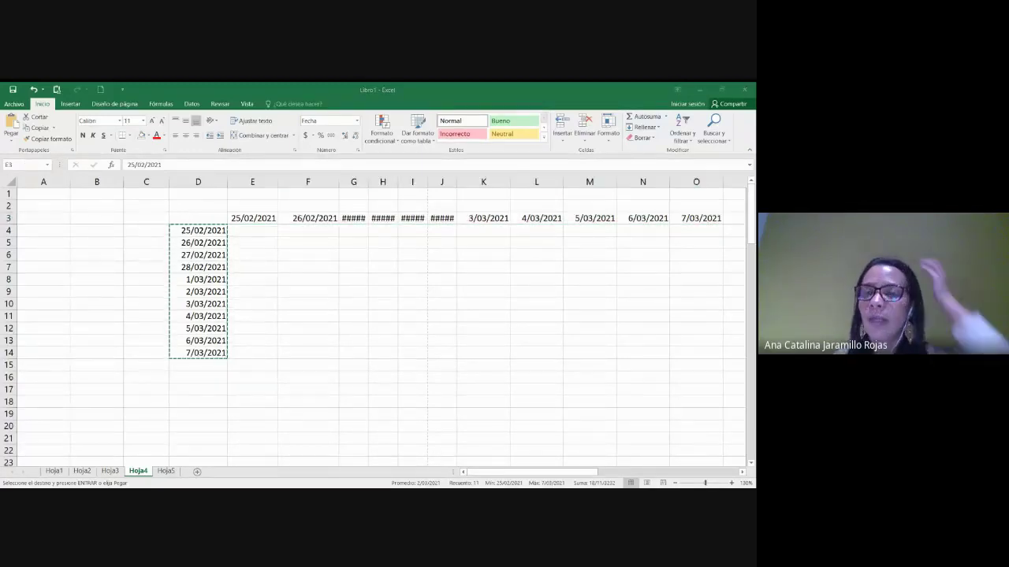
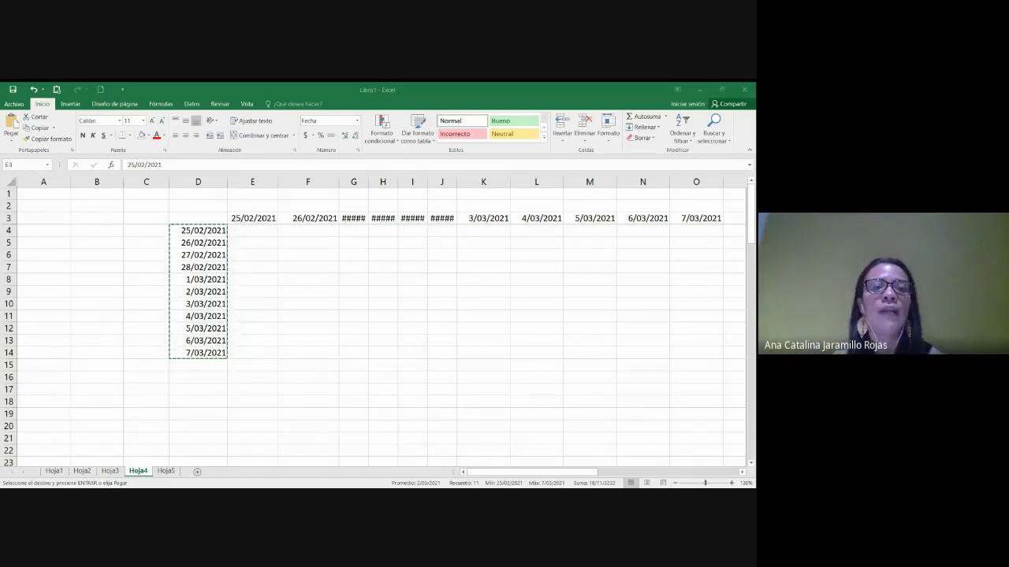
Delete columns D through O from Hoja4, removing the date list and the row of dates.
drag(198, 183, 687, 201)
click(643, 231)
click(382, 279)
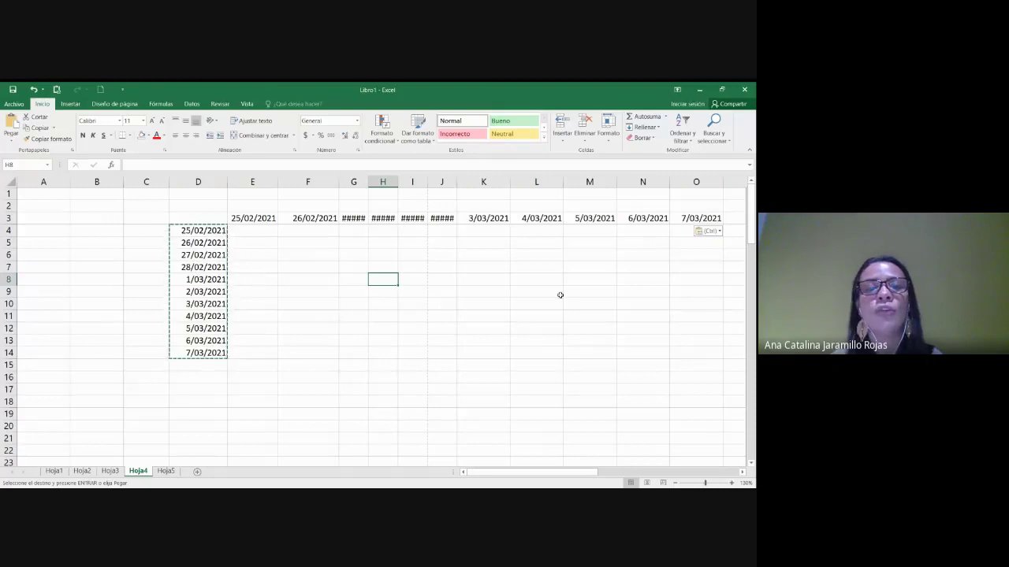
drag(198, 182, 697, 190)
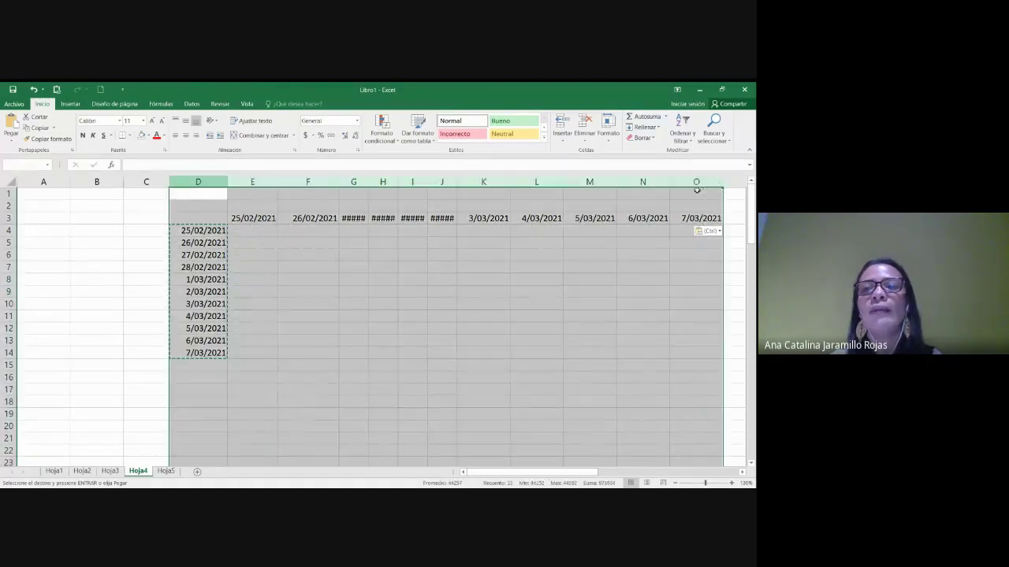
right_click(696, 189)
click(655, 265)
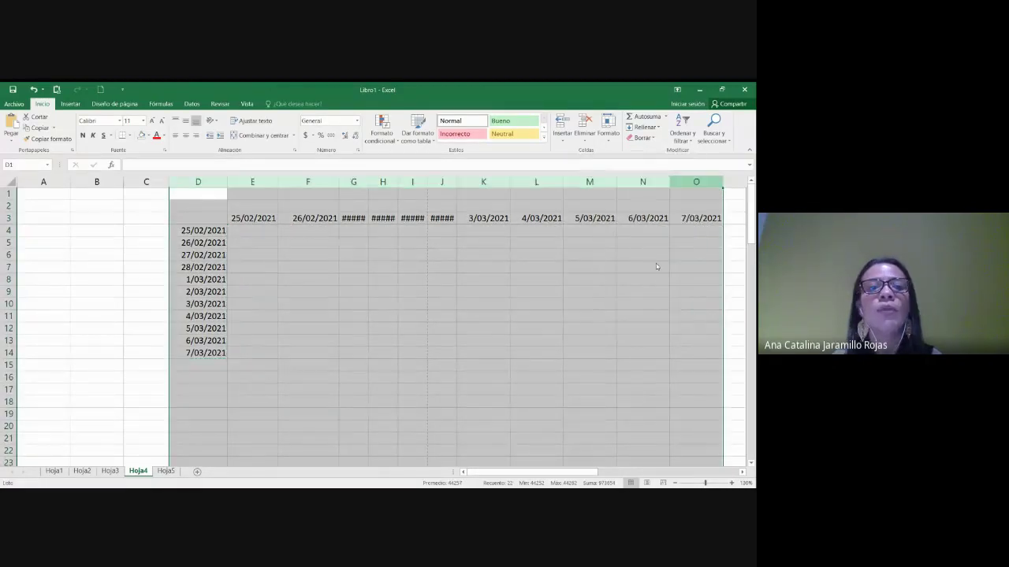
click(455, 258)
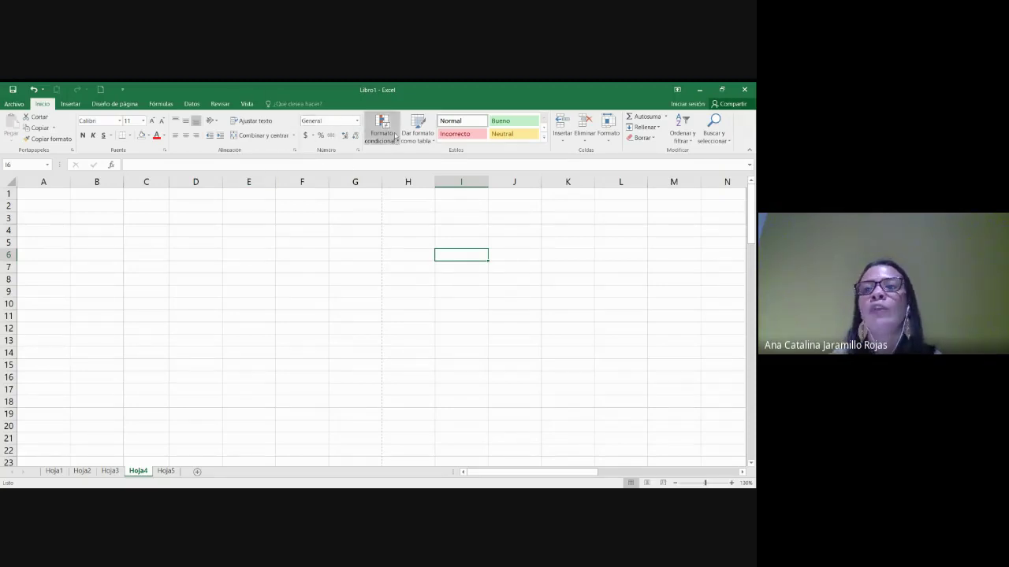
click(203, 231)
click(384, 138)
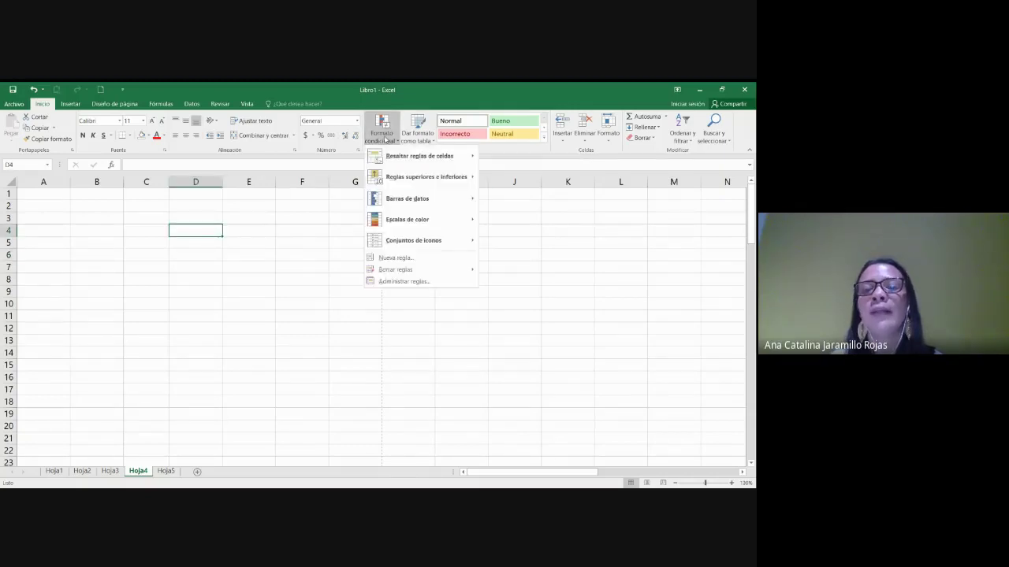
click(386, 139)
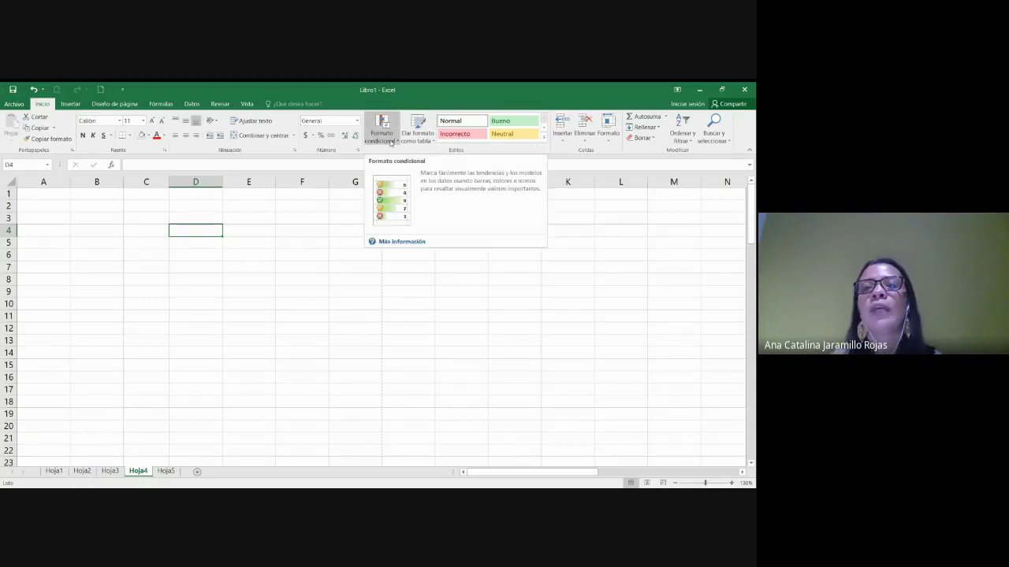
click(391, 135)
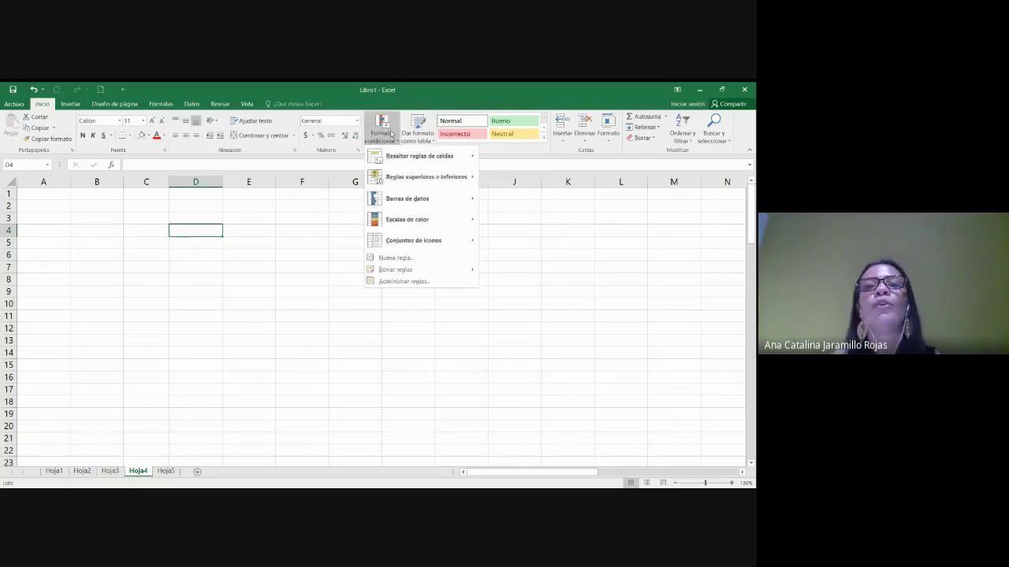
click(628, 220)
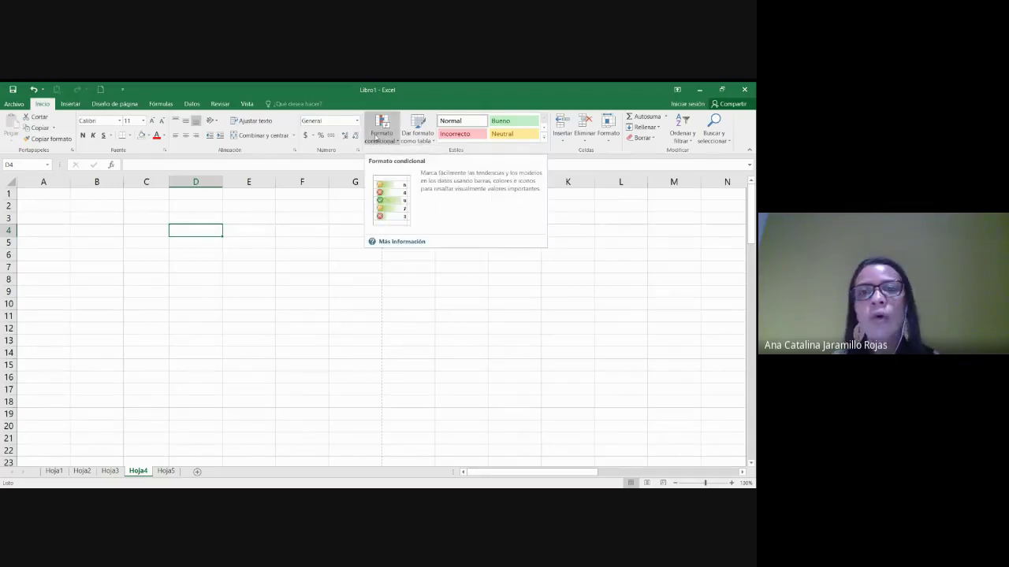
click(667, 238)
click(214, 217)
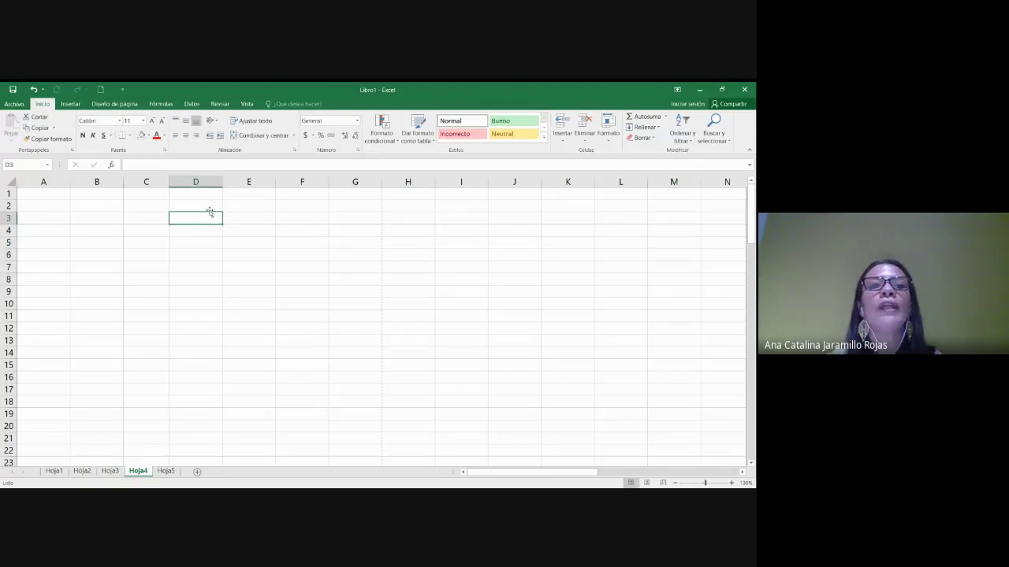
click(210, 209)
click(234, 255)
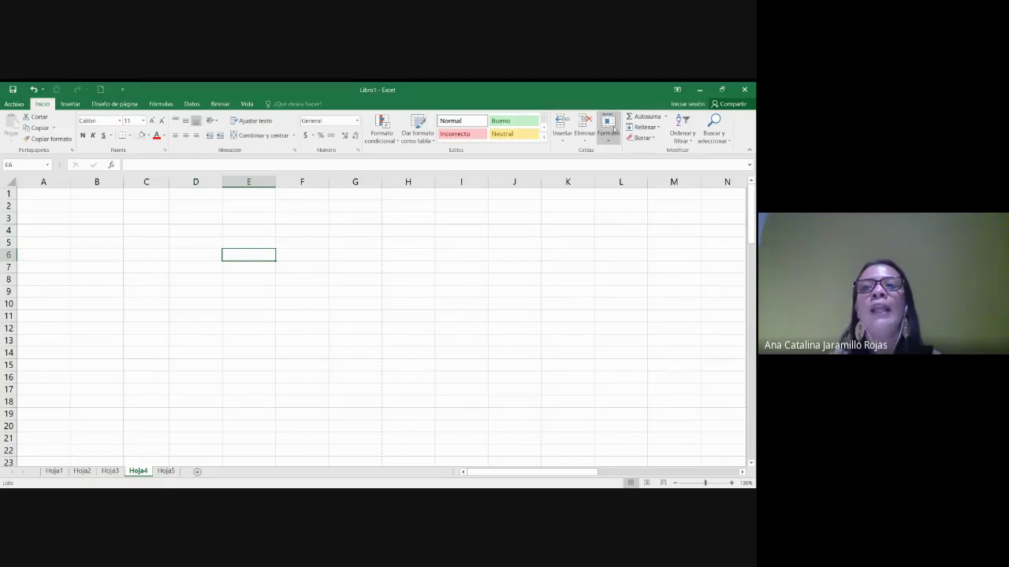
Enter the heading Fecha in A2 and Hora in B2.
key(Up)
key(Up)
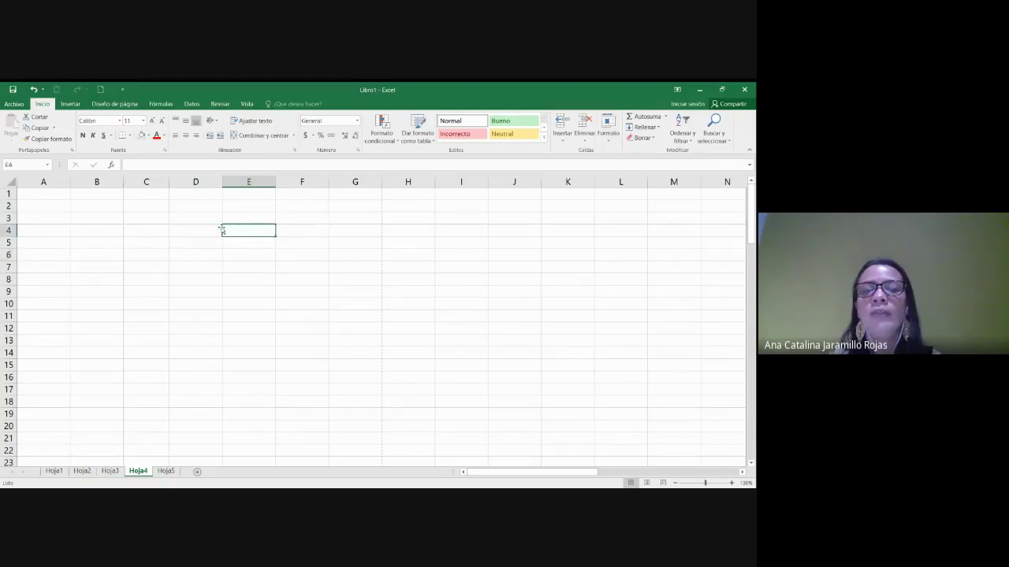
click(216, 218)
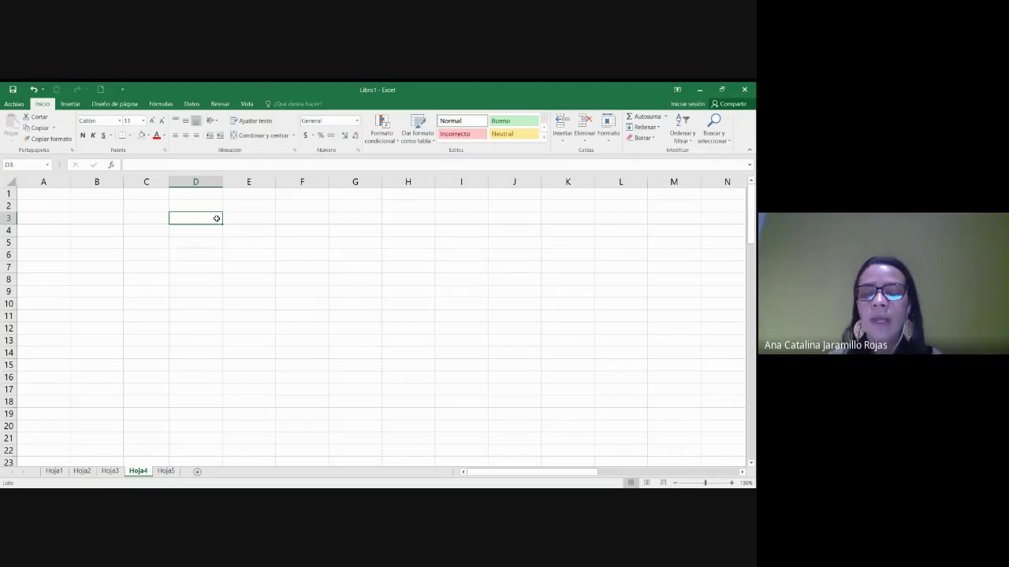
key(Up)
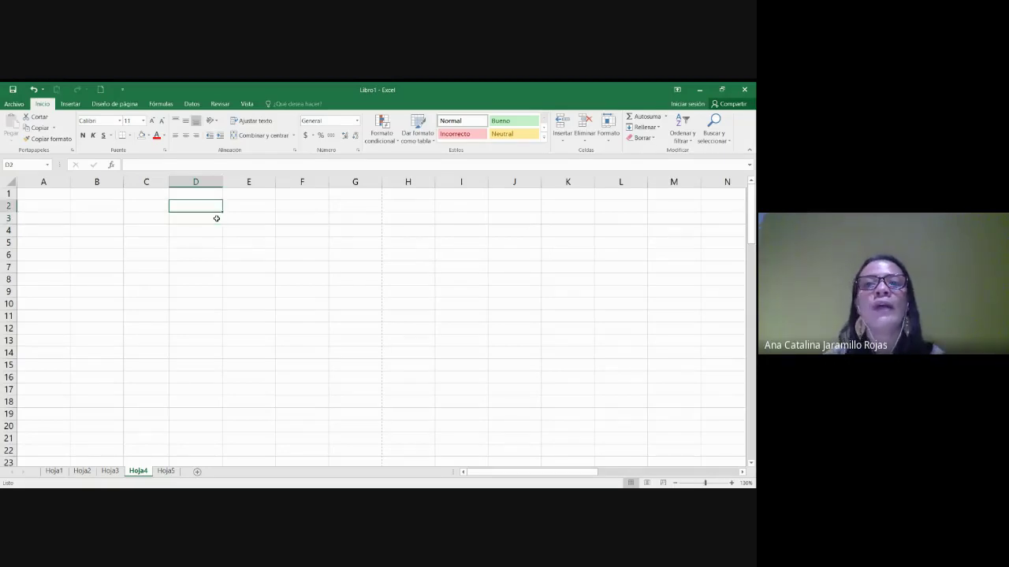
key(Left)
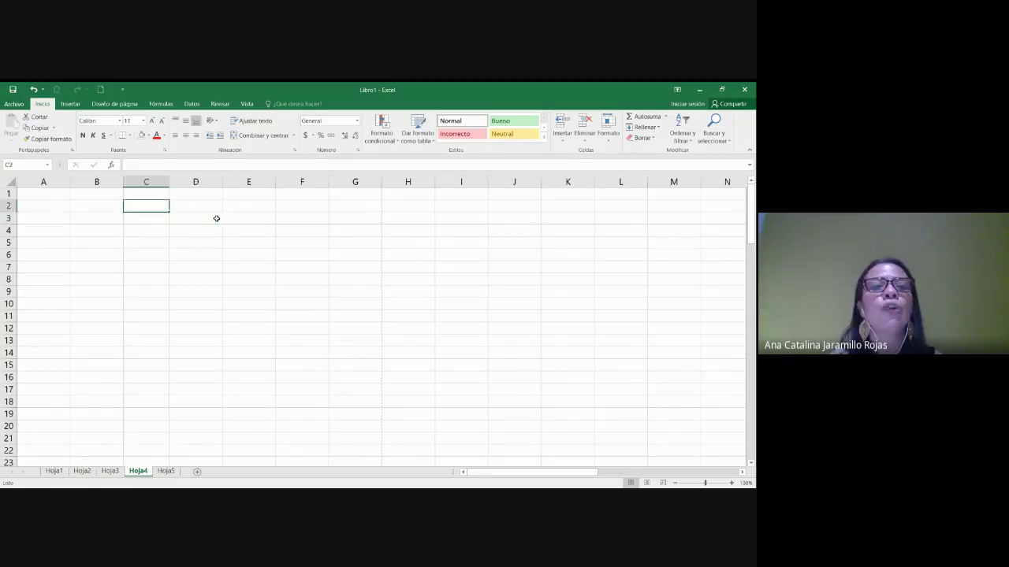
key(Left)
key(Left)
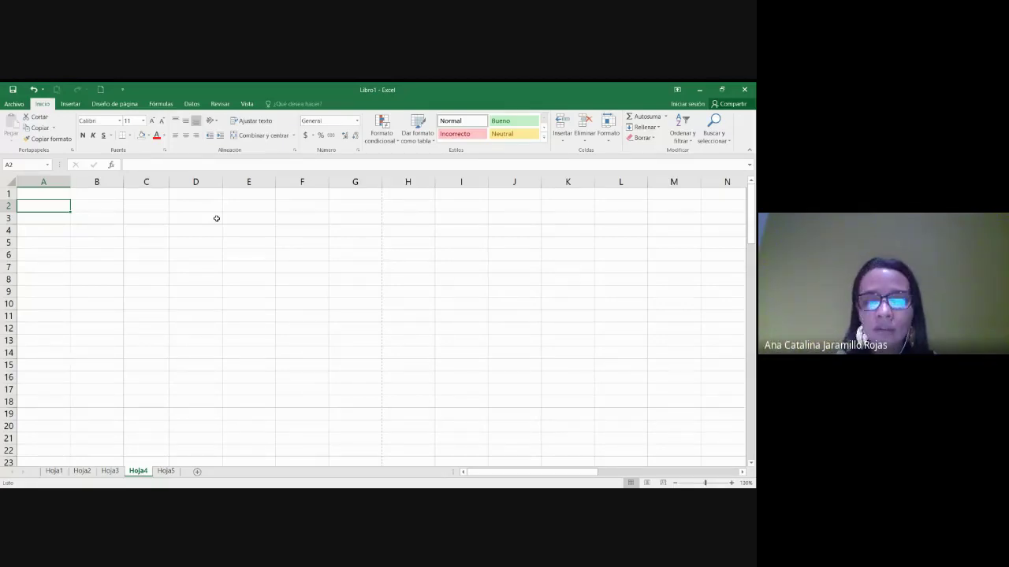
text(Fecha)
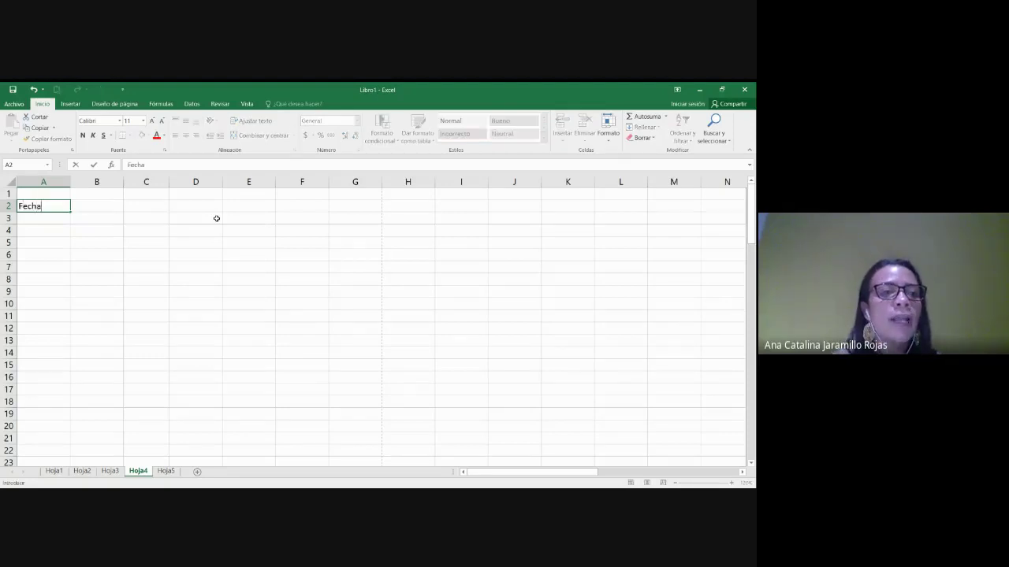
key(Tab)
text(Hora)
key(Tab)
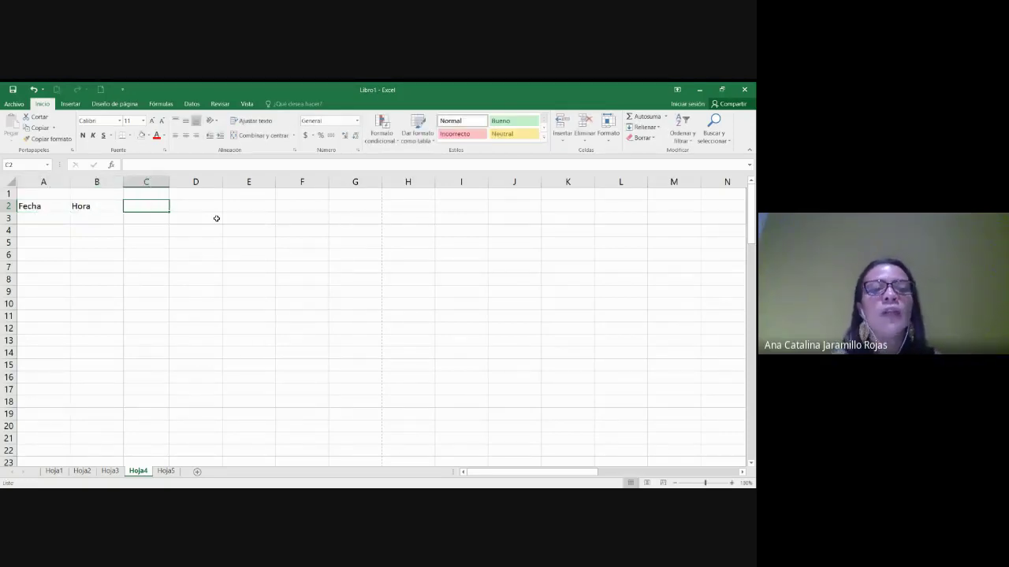
key(Left)
key(Left)
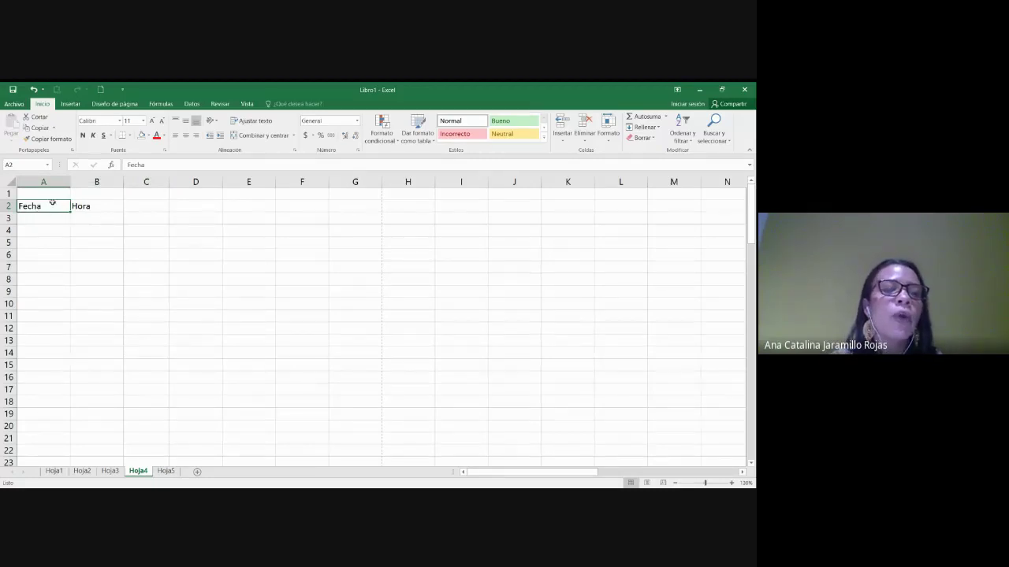
drag(52, 204, 76, 207)
click(77, 208)
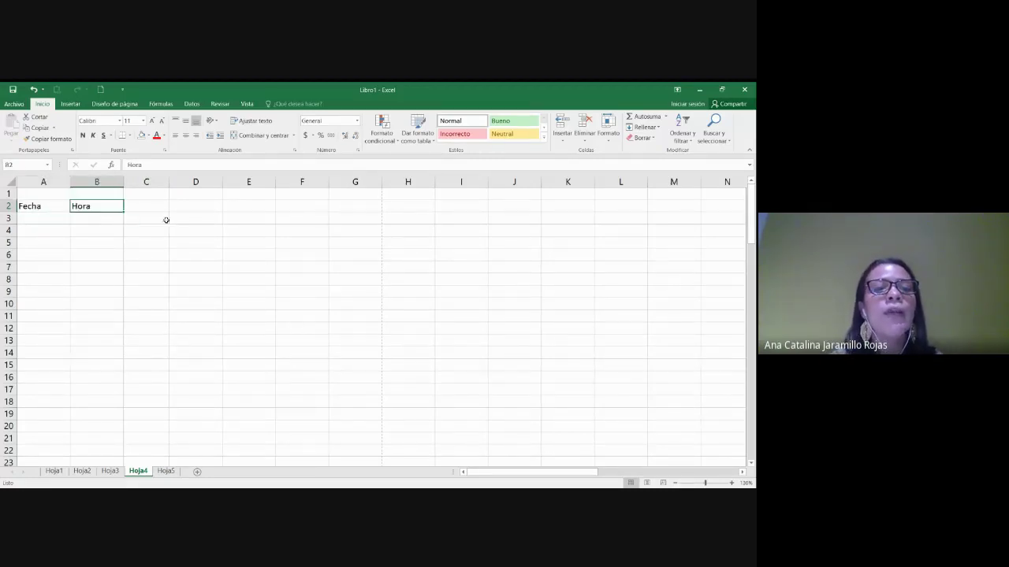
Type test entries Fecha and Hora into A4:A5, then clear them.
click(61, 228)
text(Fecha)
key(Return)
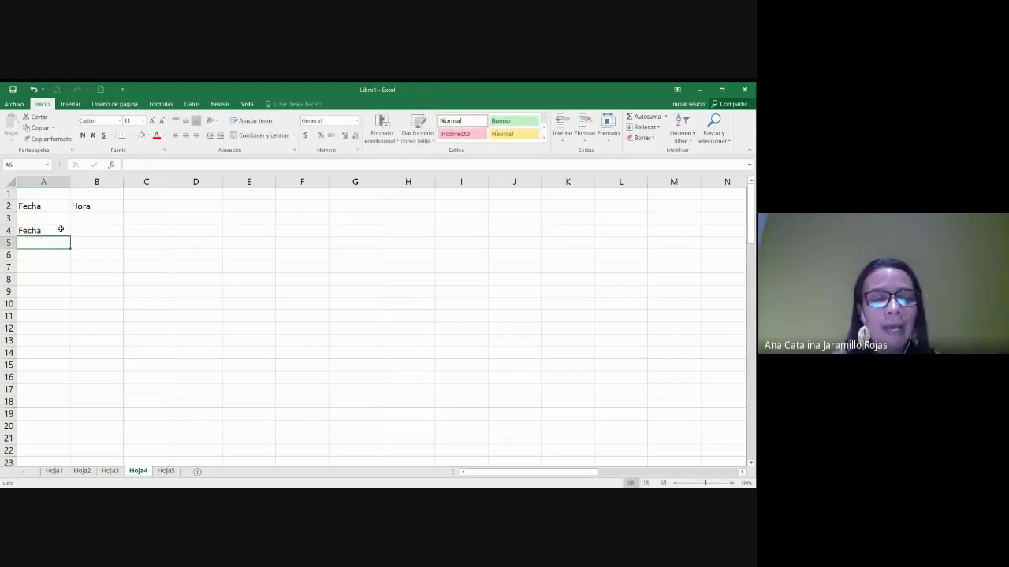
text(Hora)
key(Return)
mouse_move(48, 242)
mouse_down()
mouse_move(61, 228)
mouse_move(61, 244)
mouse_up()
key(Delete)
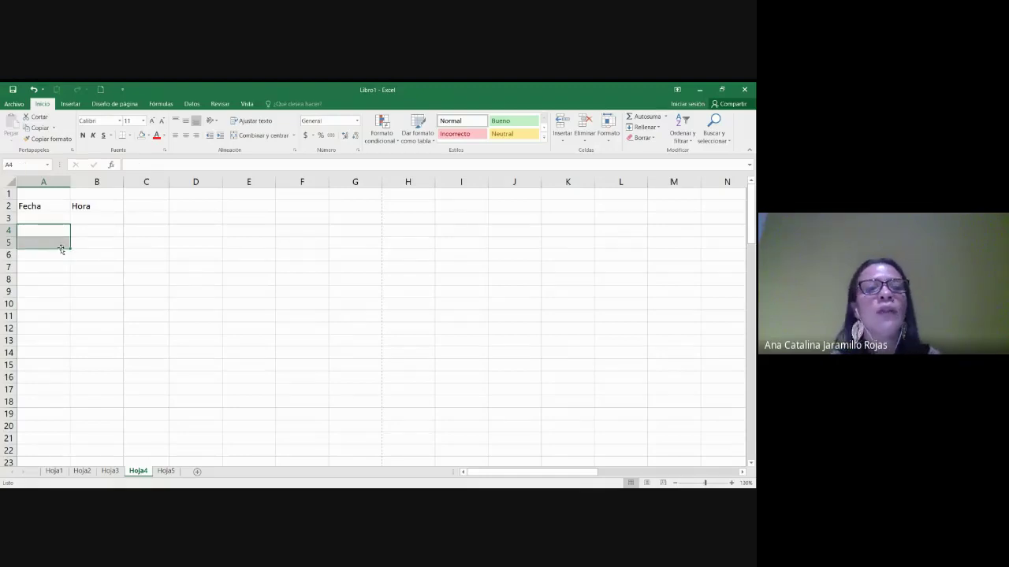
Select the Fecha and Hora heading cells A2:B2.
click(354, 268)
drag(45, 208, 93, 207)
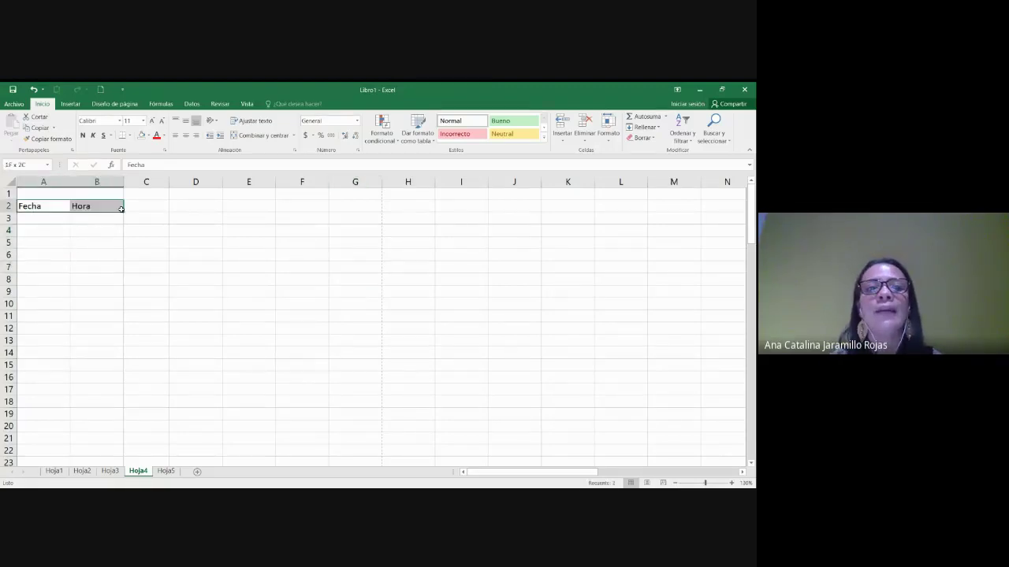
click(270, 247)
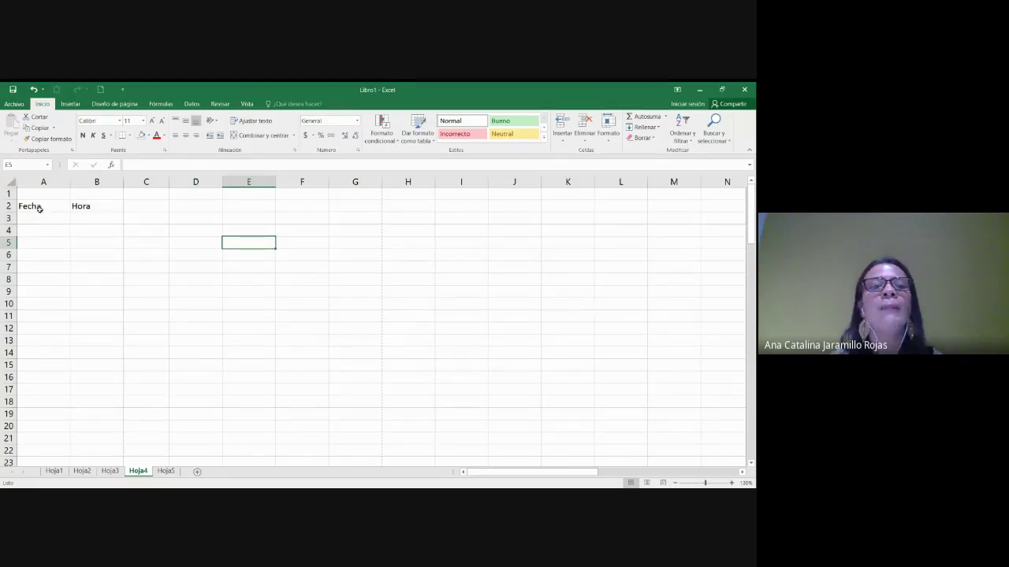
click(205, 244)
click(44, 207)
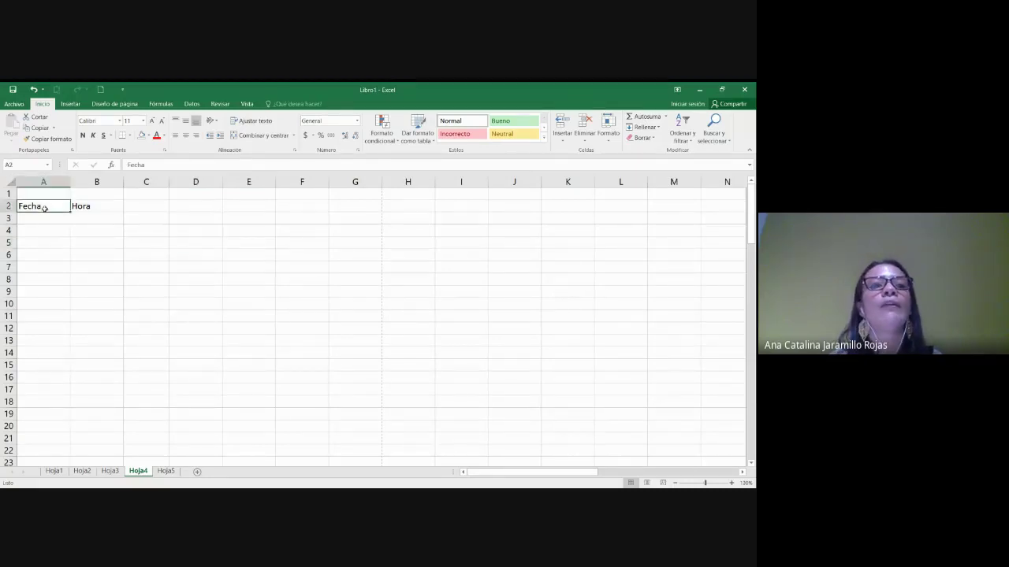
click(93, 207)
click(95, 267)
click(49, 206)
drag(50, 207, 95, 207)
click(331, 279)
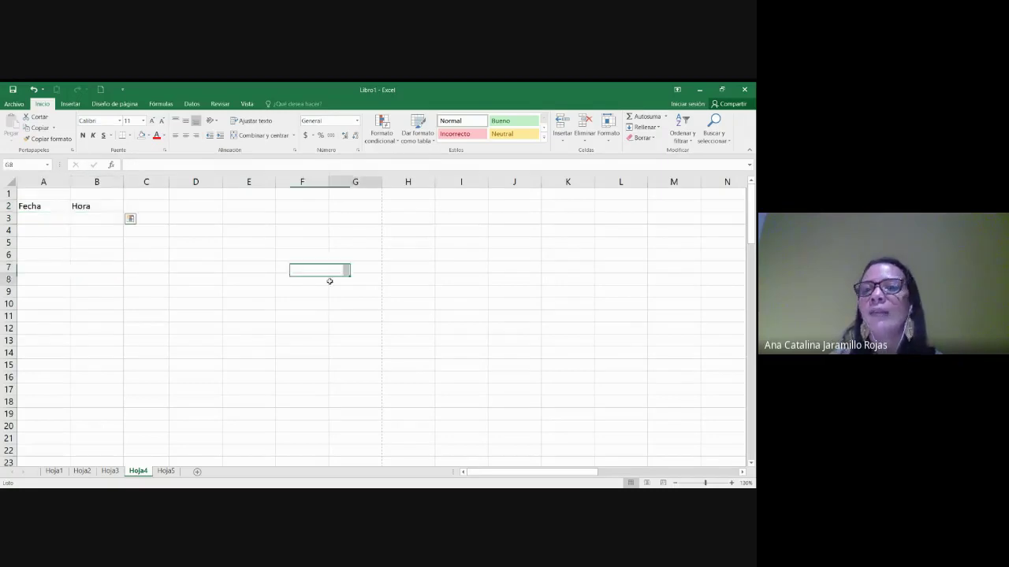
click(5, 180)
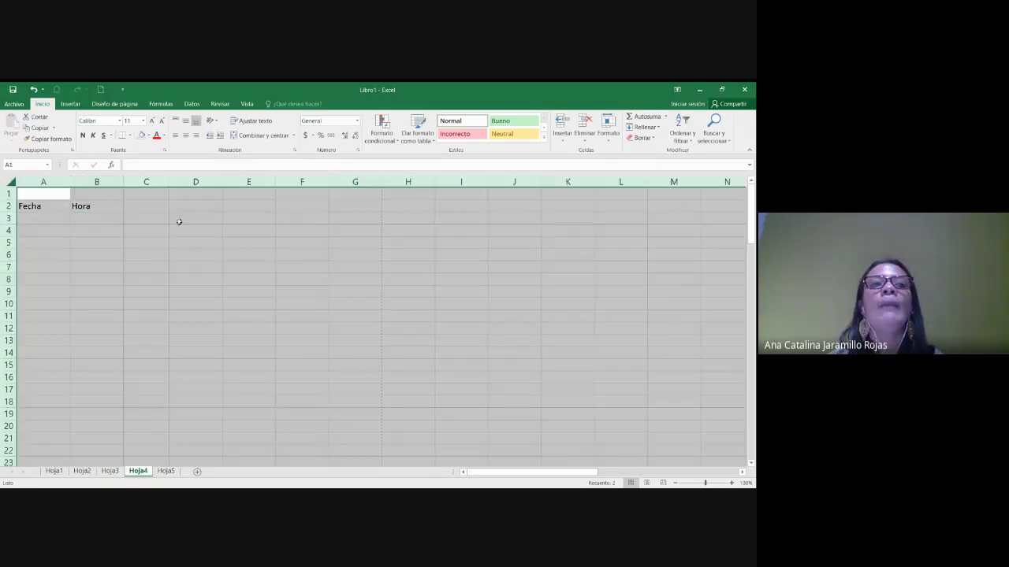
click(618, 140)
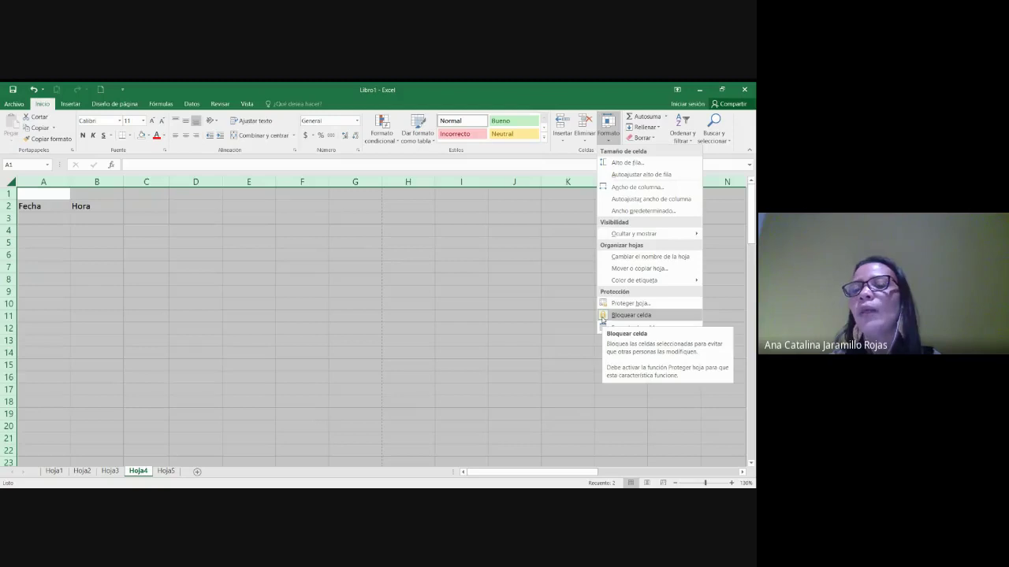
click(602, 316)
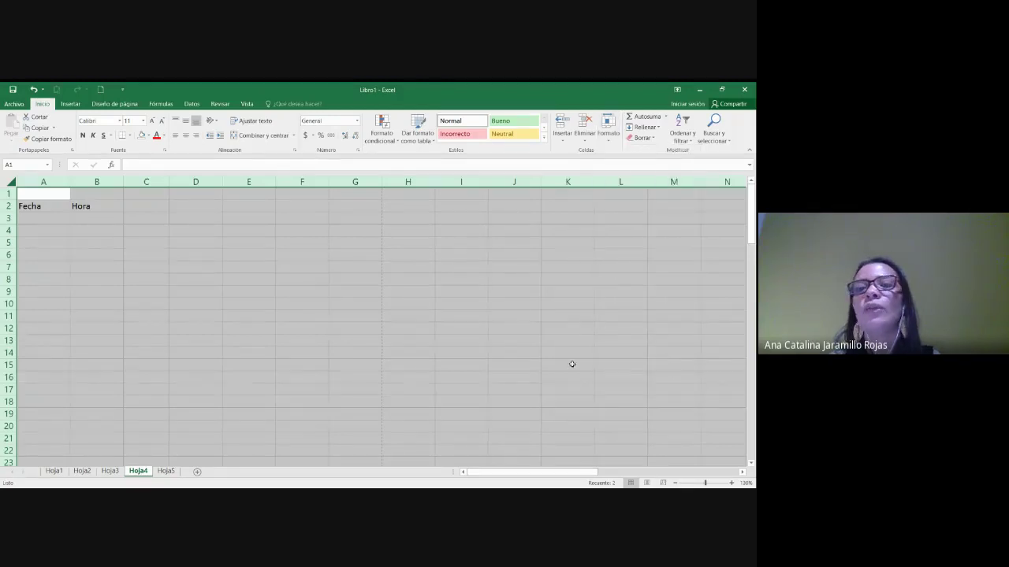
click(608, 128)
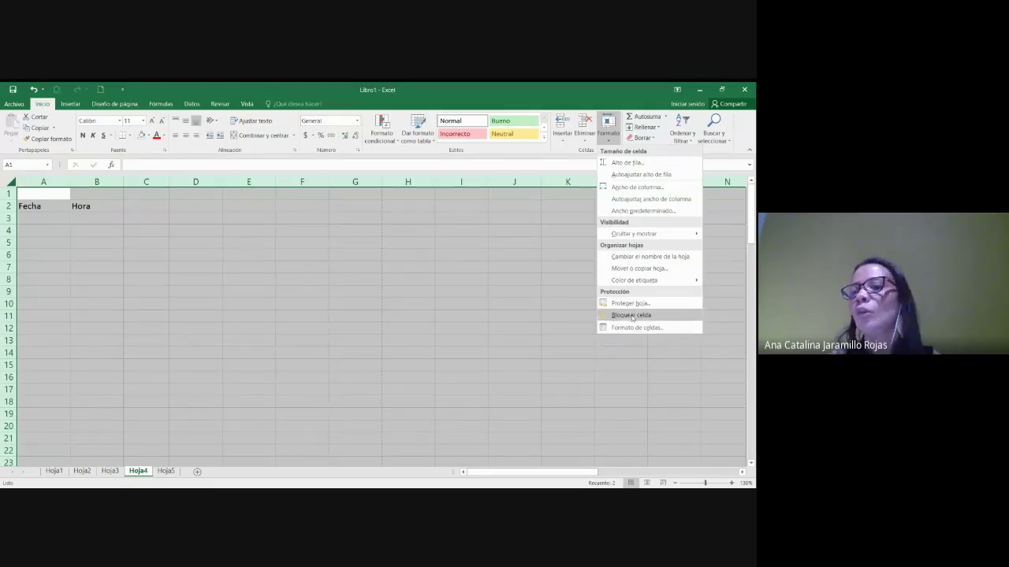
click(631, 315)
click(608, 132)
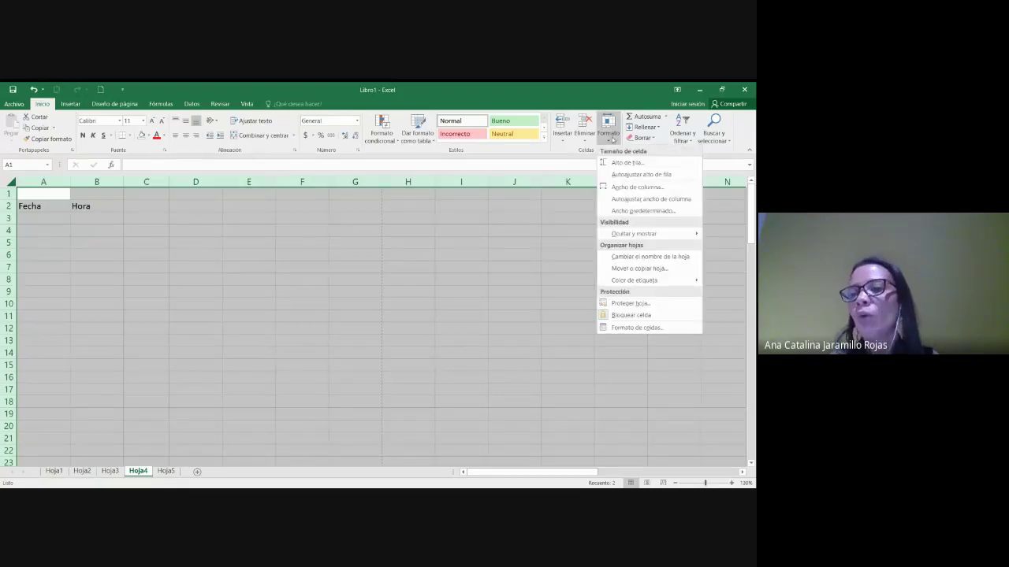
click(391, 279)
click(108, 278)
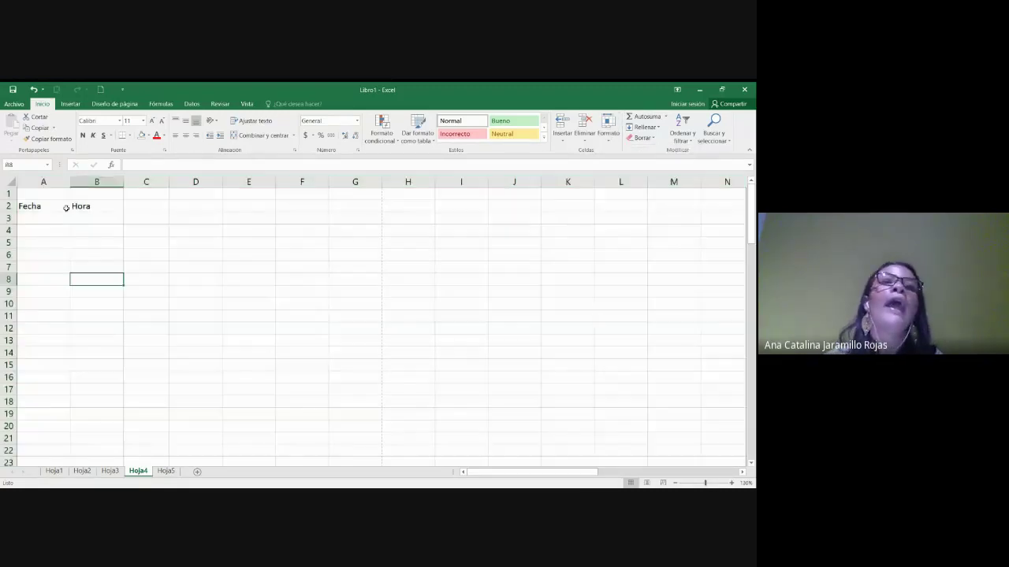
drag(53, 203, 92, 216)
click(383, 277)
click(249, 291)
key(ctrl+a)
click(302, 279)
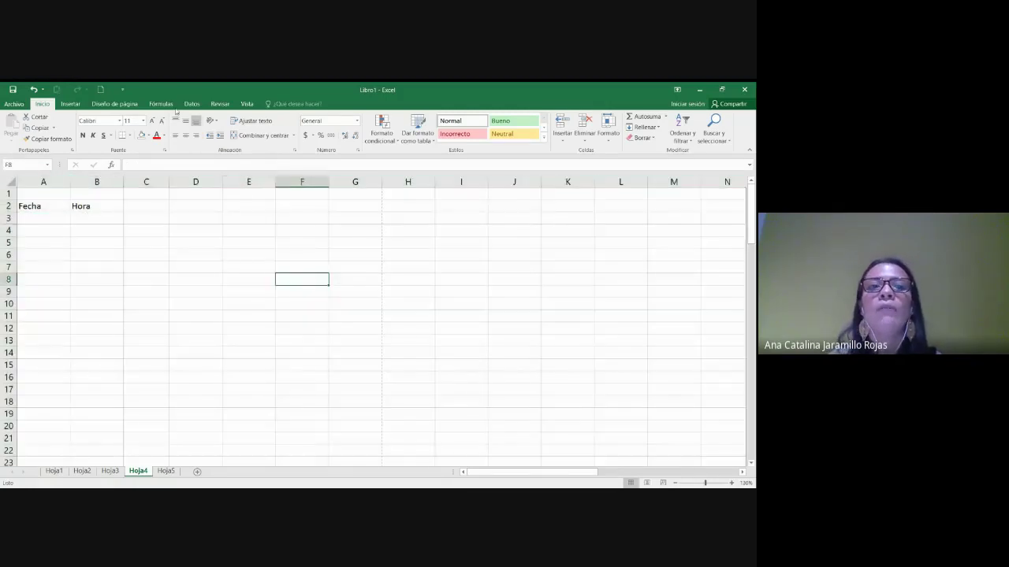
click(190, 104)
click(71, 103)
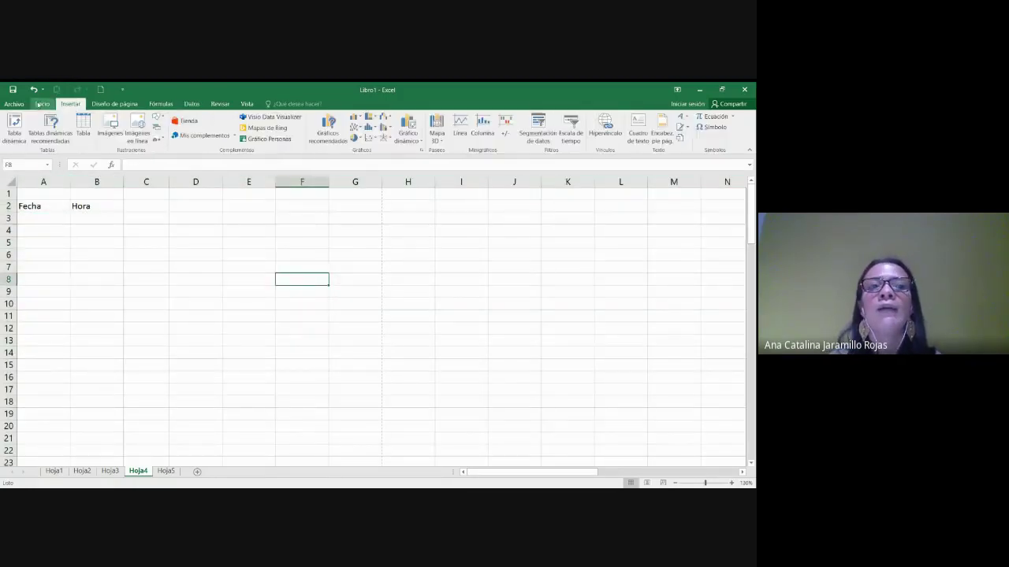
click(42, 104)
click(6, 182)
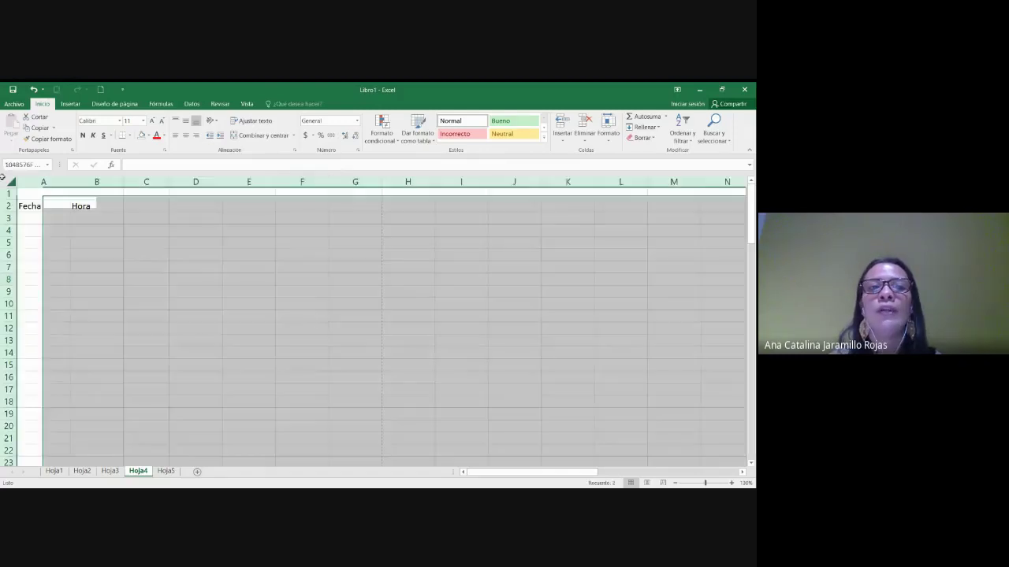
Protect Hoja4 from the Revisar tab, entering and confirming a password.
click(170, 258)
click(220, 103)
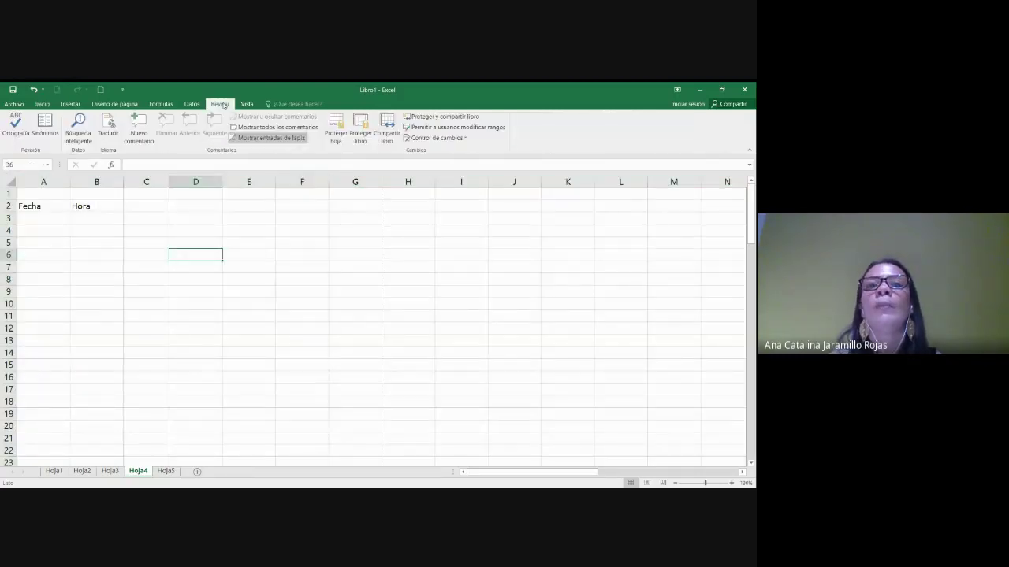
click(335, 130)
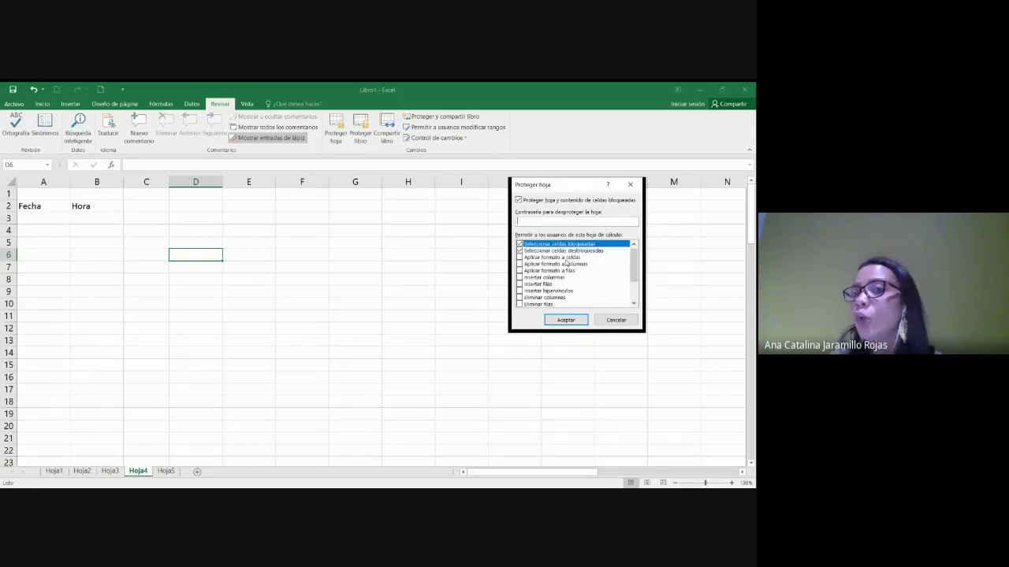
scroll(568, 266, down, 2)
scroll(570, 270, up, 2)
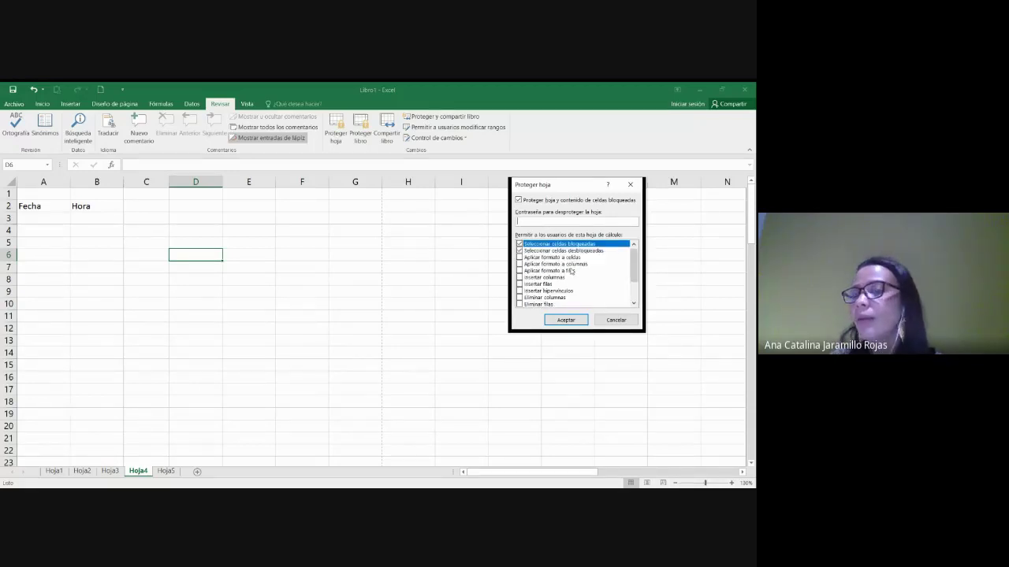
scroll(589, 268, down, 2)
scroll(588, 272, up, 2)
scroll(588, 280, down, 2)
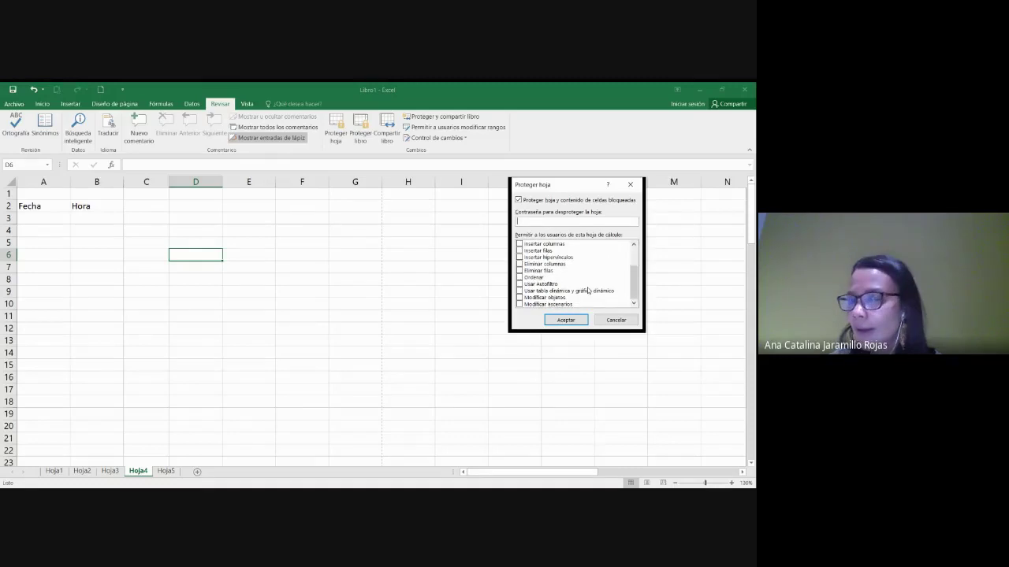
scroll(588, 287, up, 2)
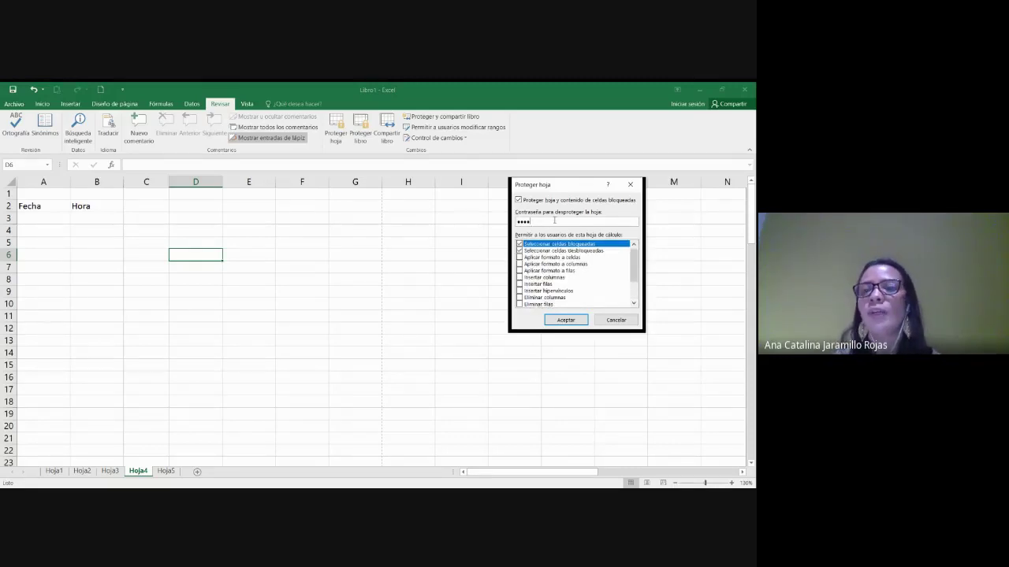
key(Return)
key(Return)
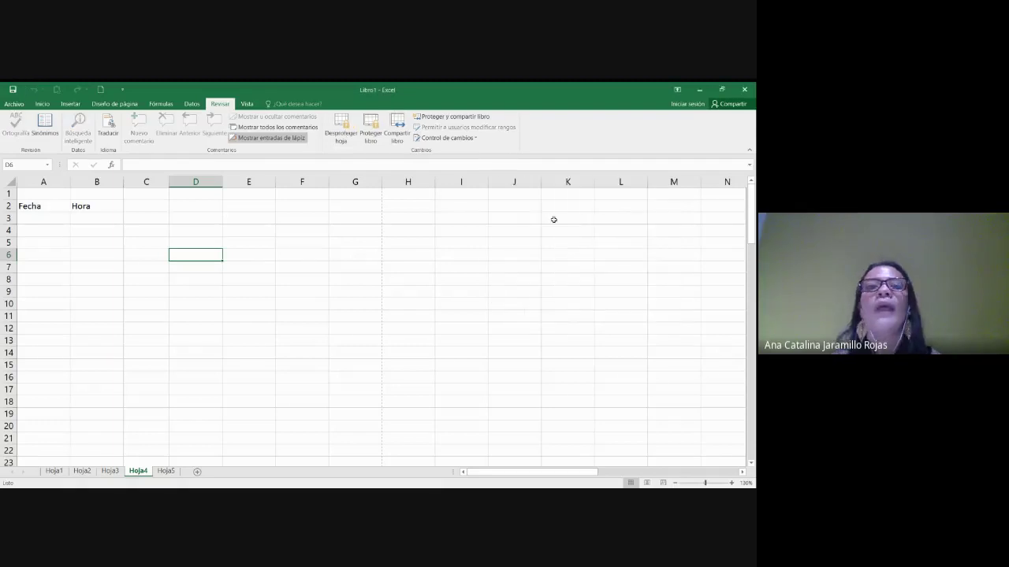
click(97, 206)
Try typing 1 into A3 and dismiss the protected-sheet warning.
click(42, 103)
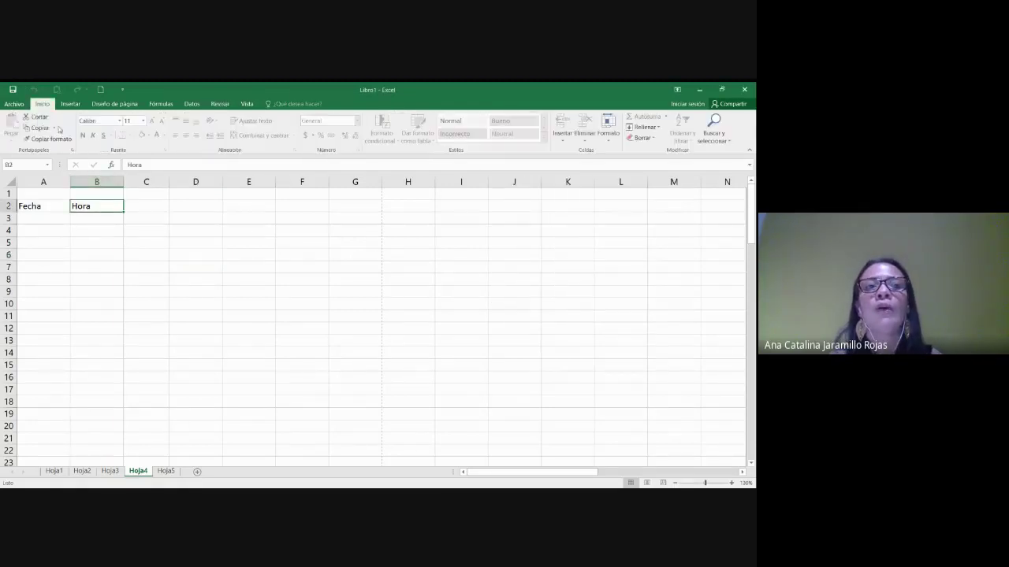
click(48, 217)
text(1)
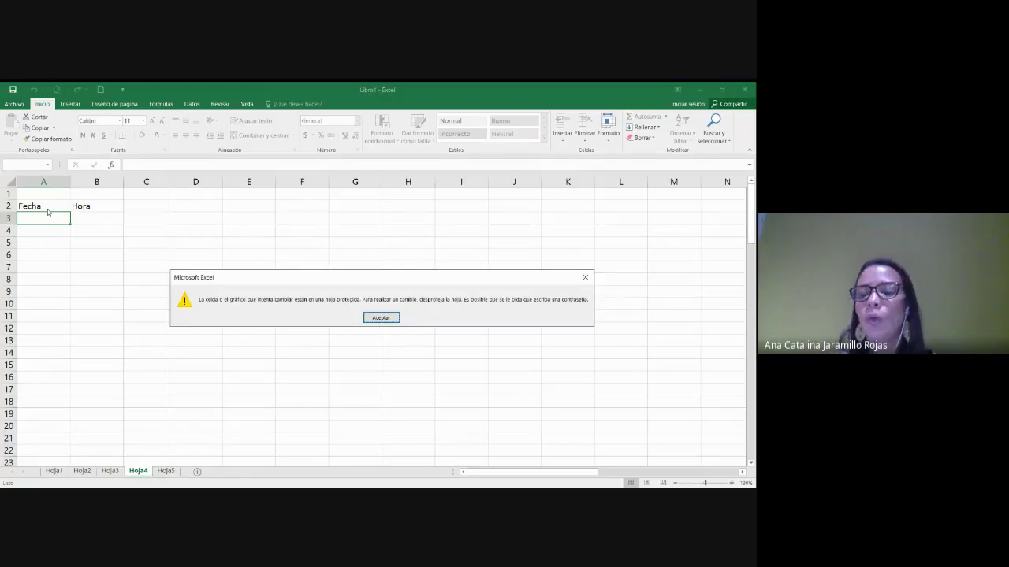
key(Return)
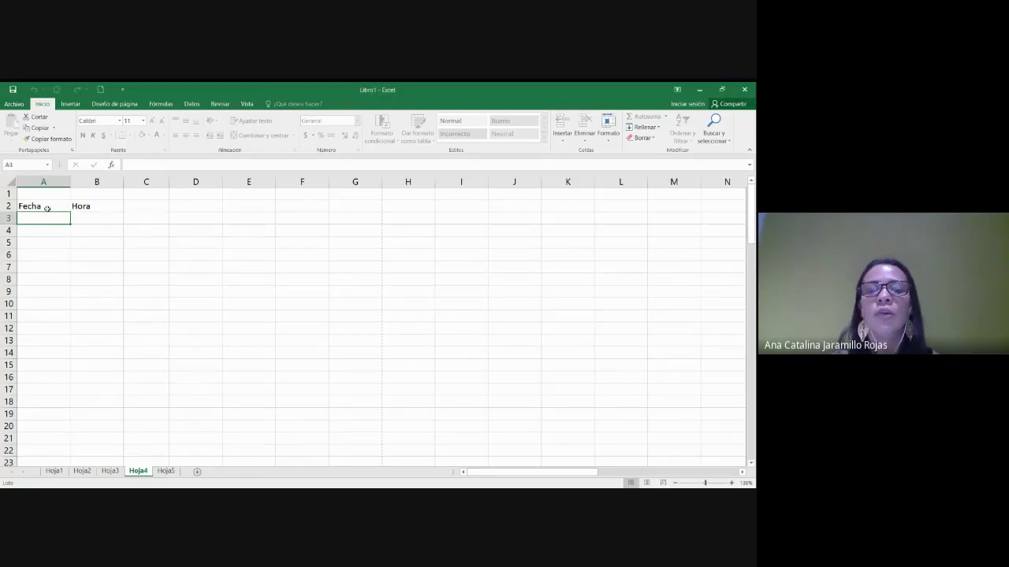
key(Right)
Try to delete the Hora header and dismiss the protected-sheet warning.
key(Up)
key(Delete)
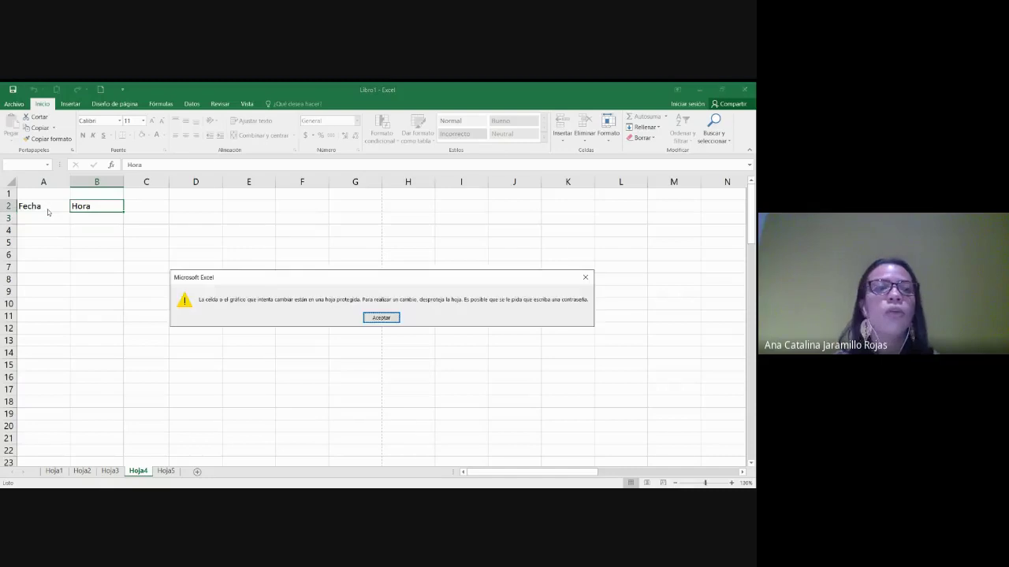
key(Return)
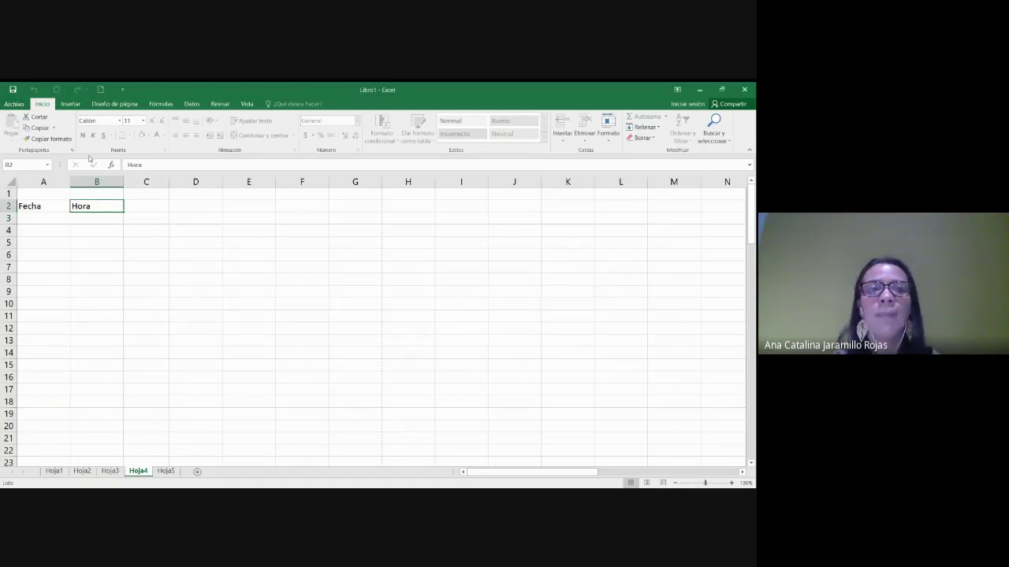
Unprotect Hoja4 from the Revisar tab by entering its password.
click(191, 103)
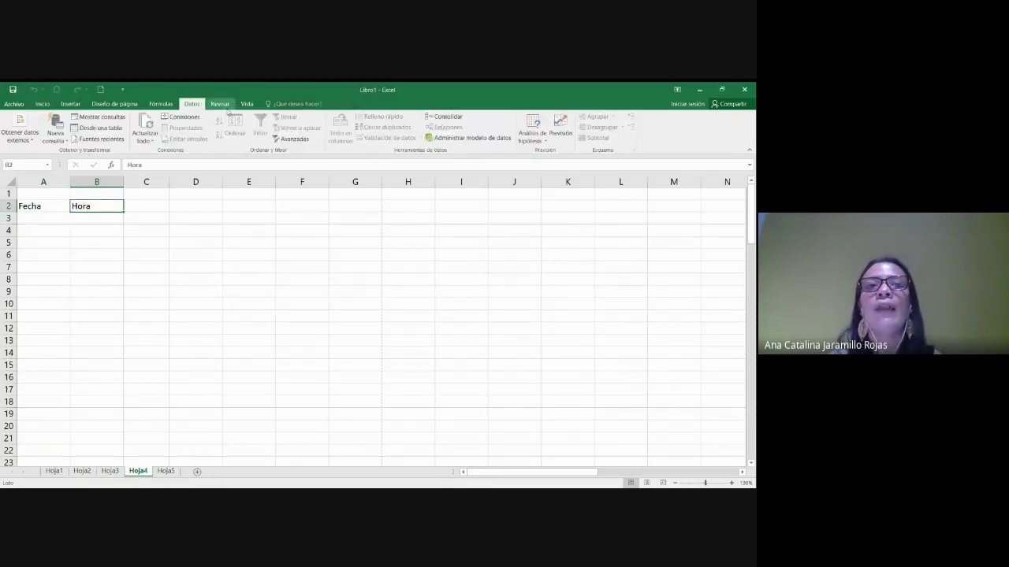
click(225, 105)
click(340, 129)
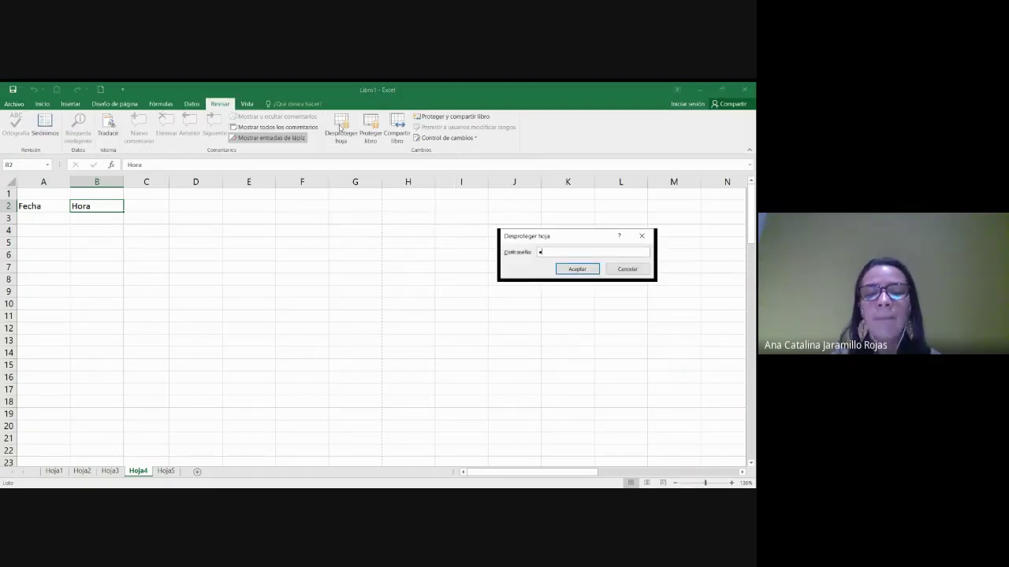
key(Return)
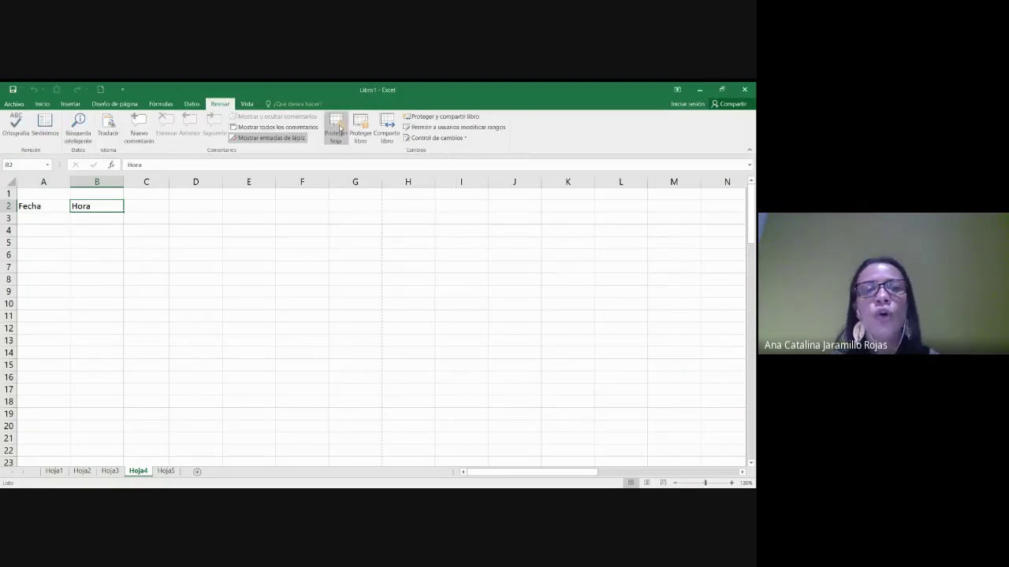
click(77, 265)
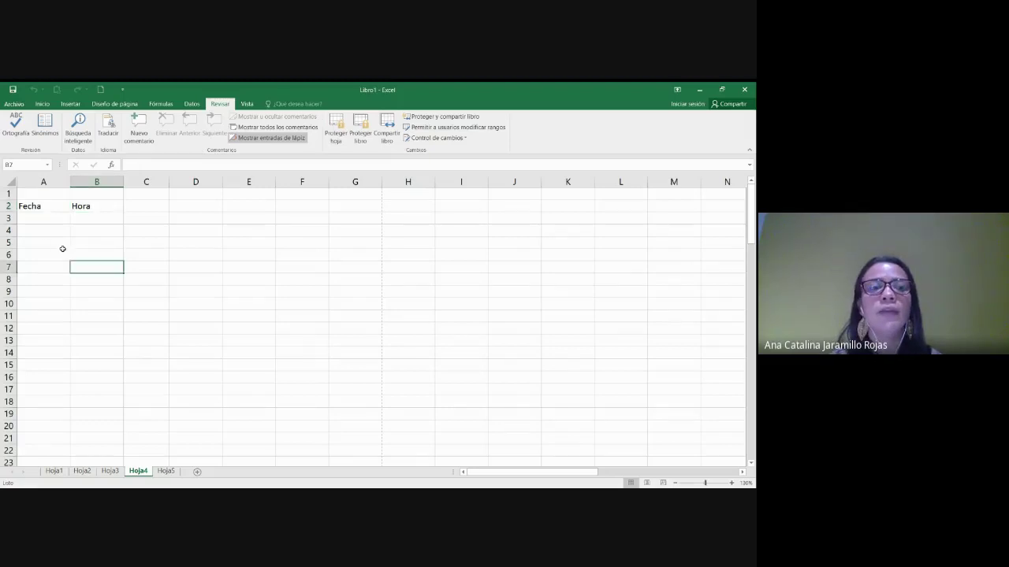
click(36, 104)
Unlock every cell on the sheet via Formato > Bloquear celda.
click(11, 183)
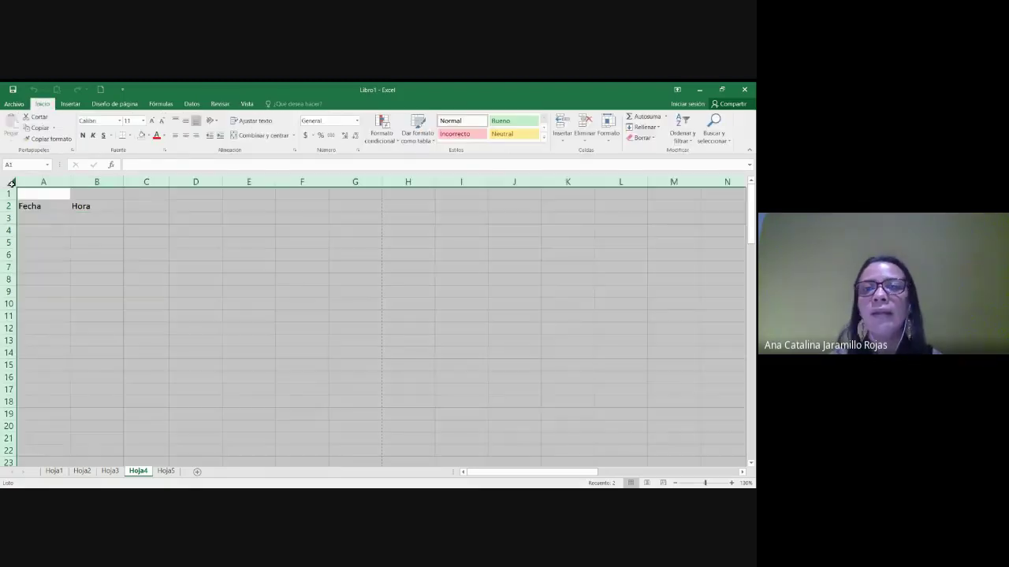
click(608, 127)
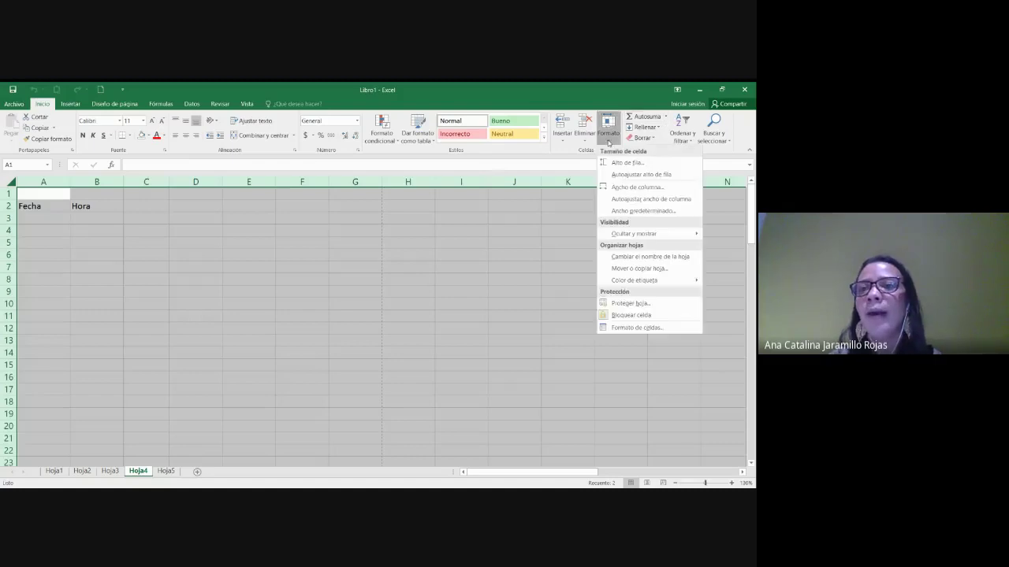
click(636, 316)
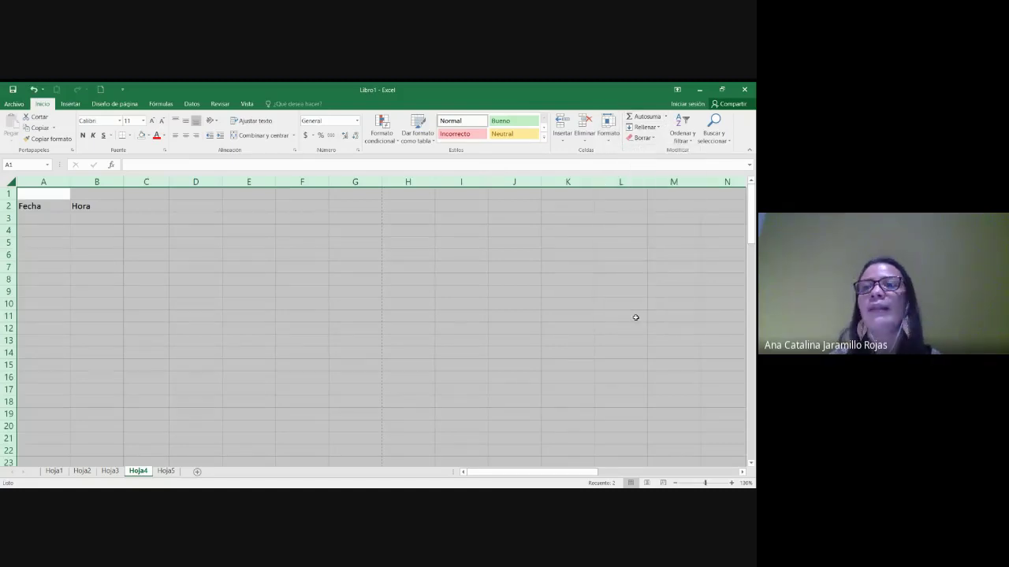
click(636, 318)
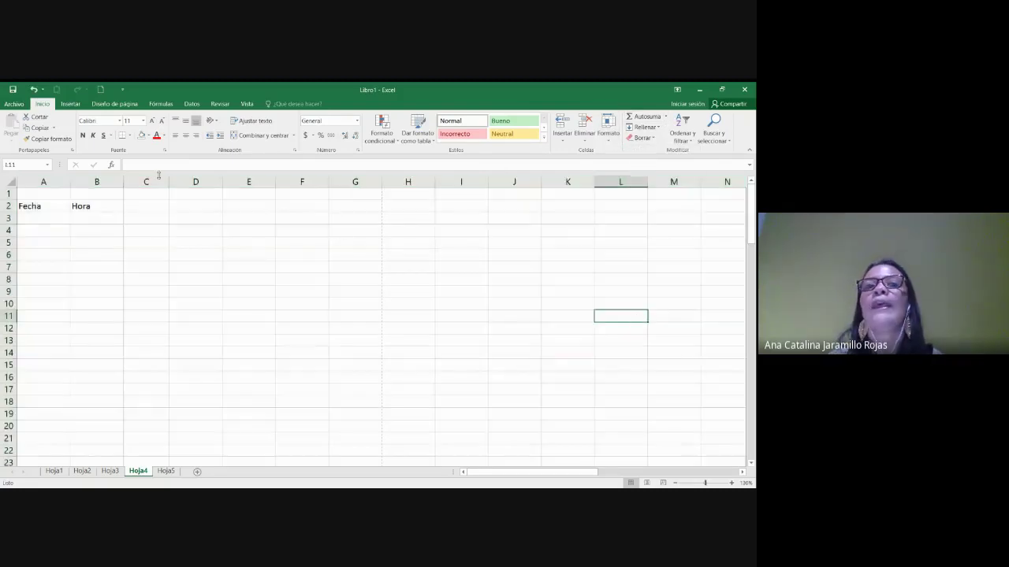
Select the table range A2:B14.
click(45, 210)
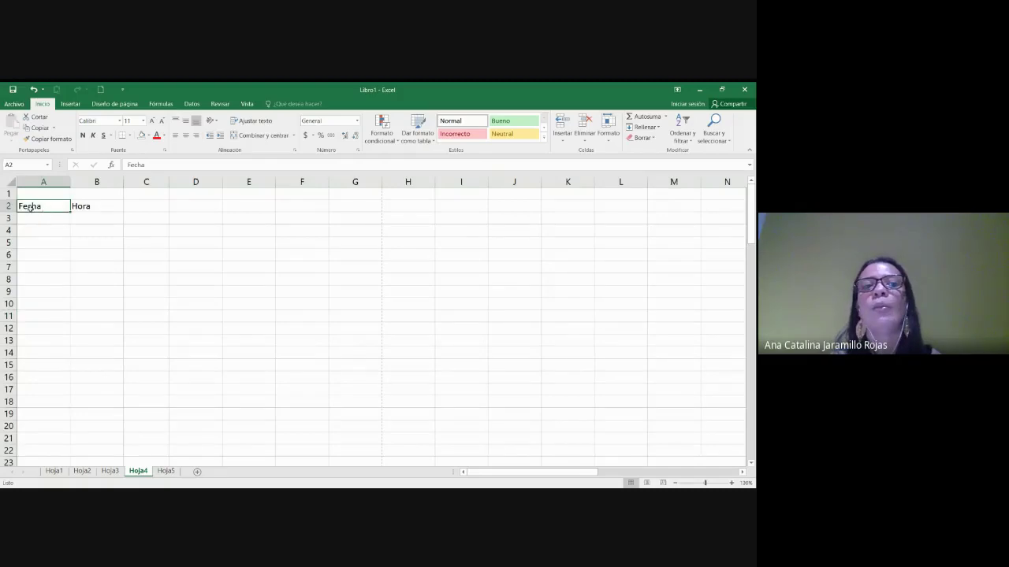
drag(45, 211, 100, 212)
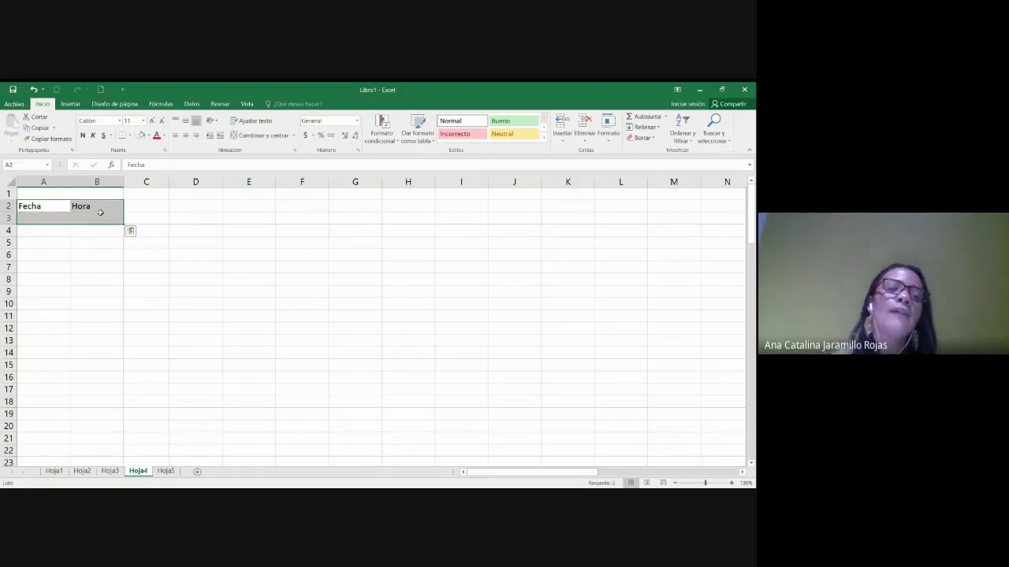
click(100, 213)
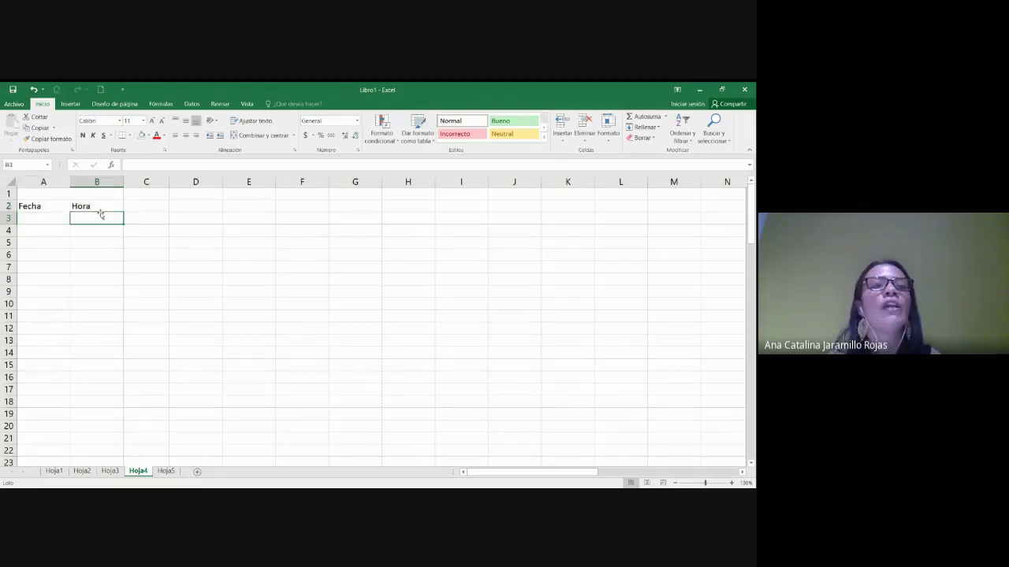
drag(32, 207, 86, 313)
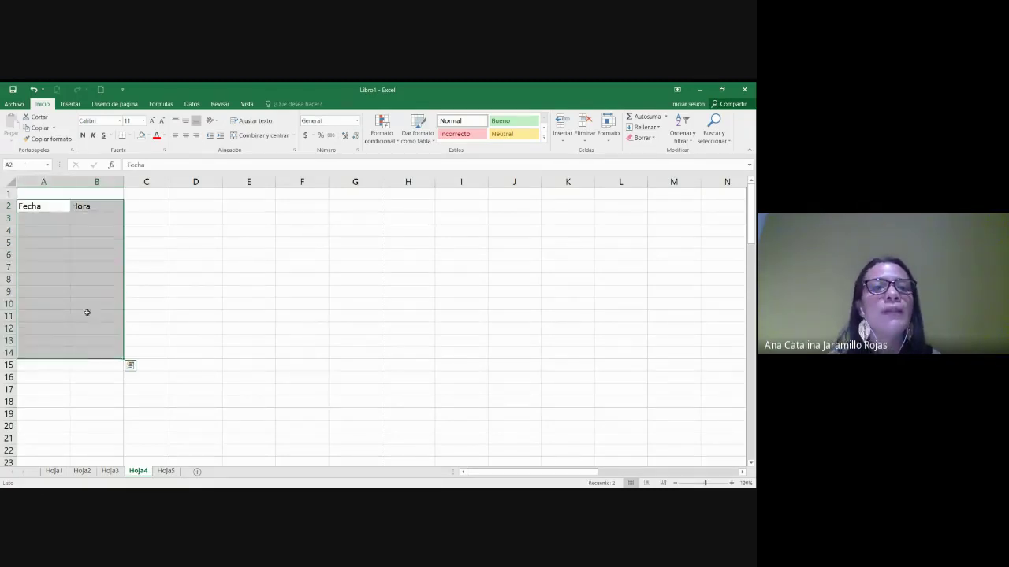
Add all borders to A2:B14 and center the Fecha and Hora headers.
click(131, 137)
click(142, 218)
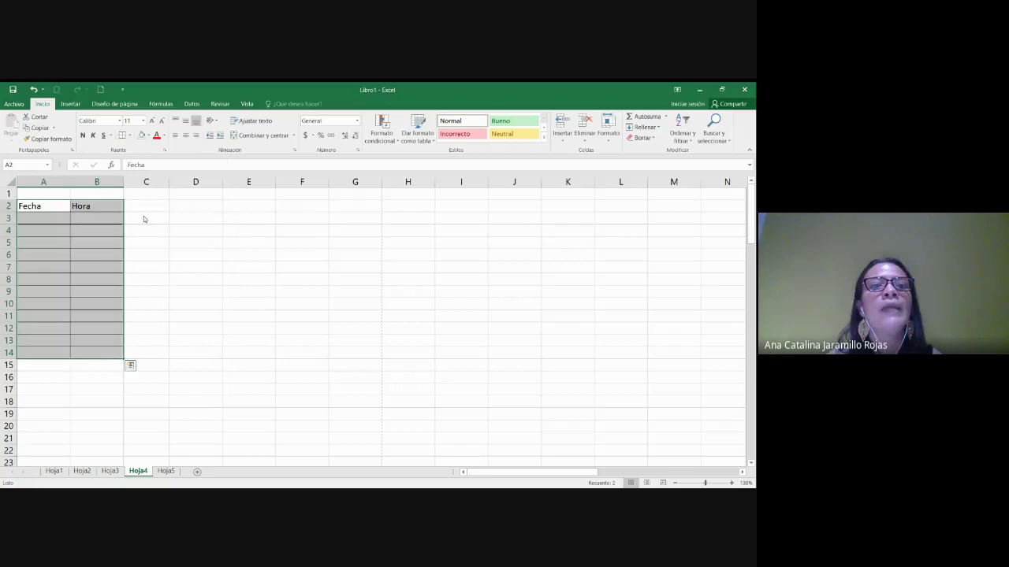
click(185, 135)
click(236, 283)
drag(45, 206, 102, 355)
click(102, 356)
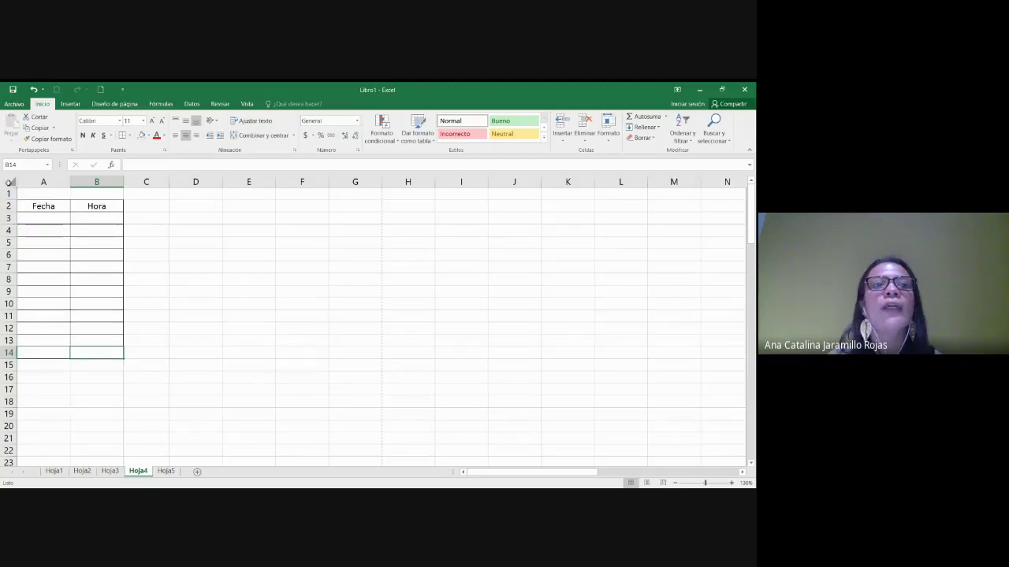
Lock every cell on the sheet, then select the data cells A3:B14.
click(10, 182)
click(611, 138)
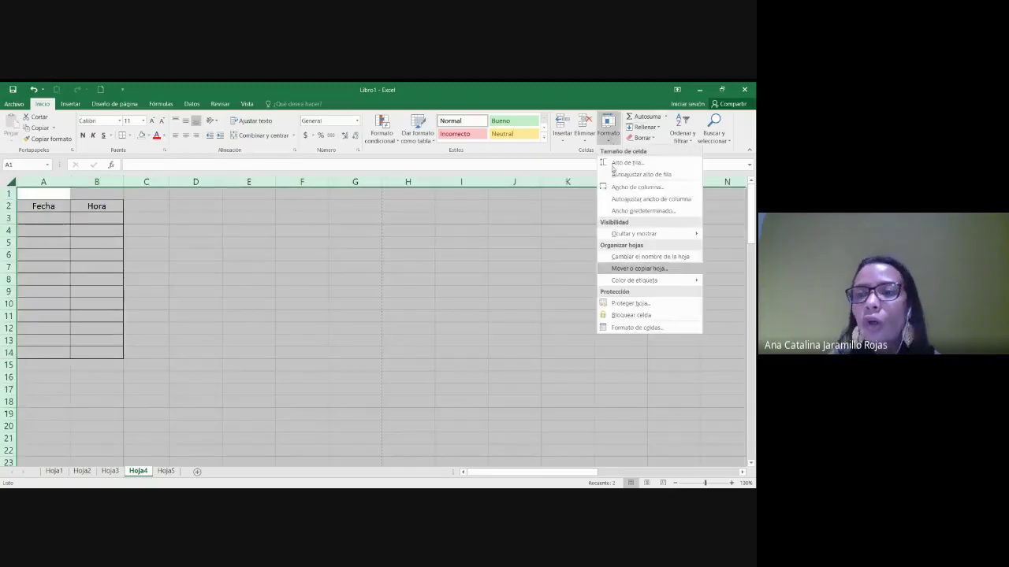
click(617, 317)
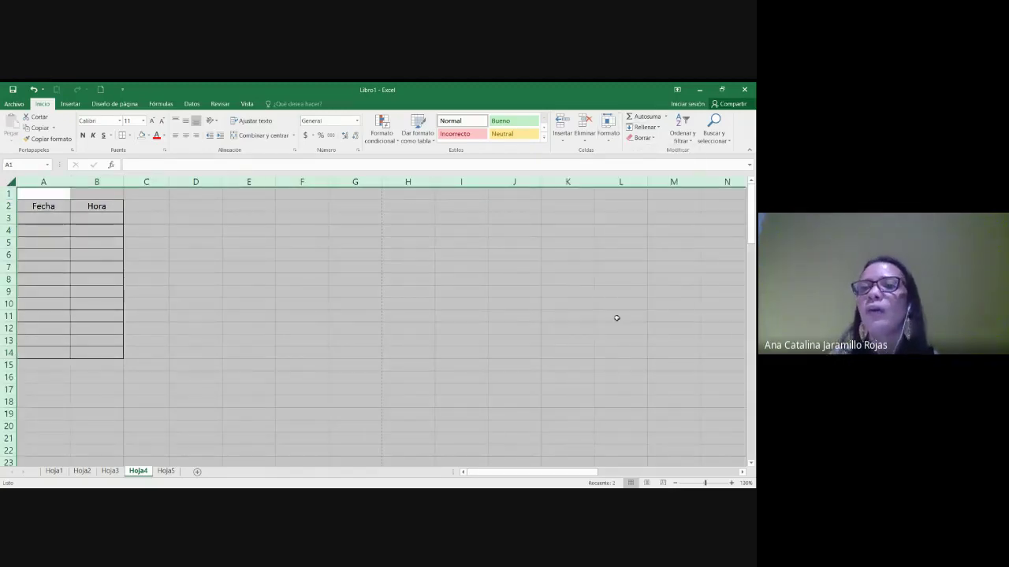
click(617, 317)
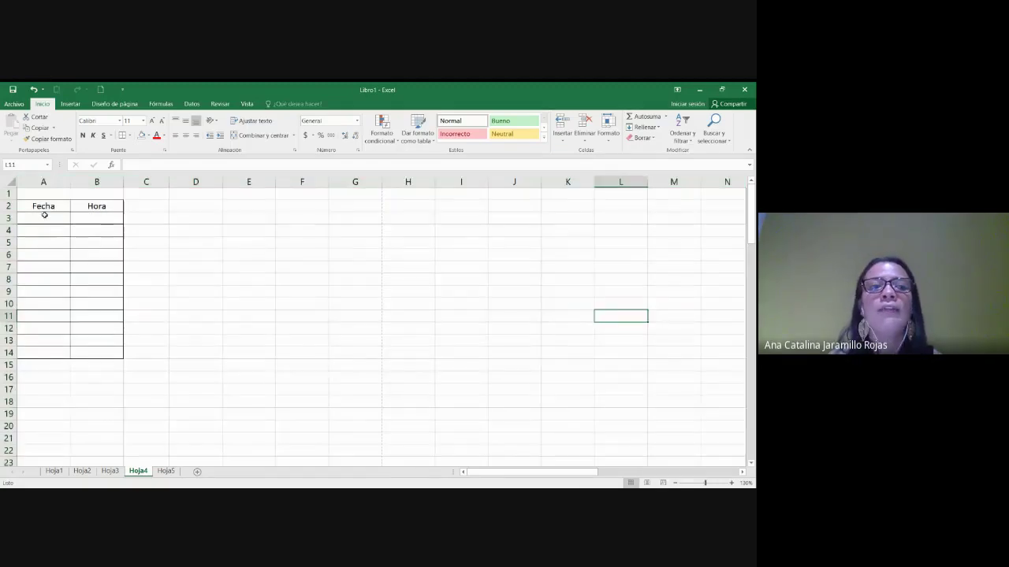
drag(42, 215, 97, 352)
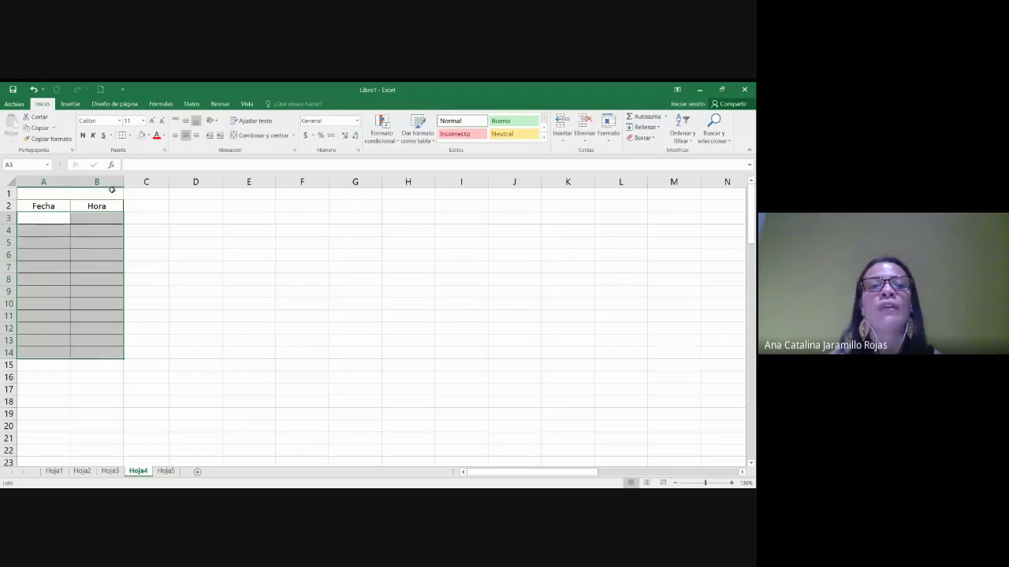
Unlock the data cells A3:B14 with Formato > Bloquear celda.
click(608, 134)
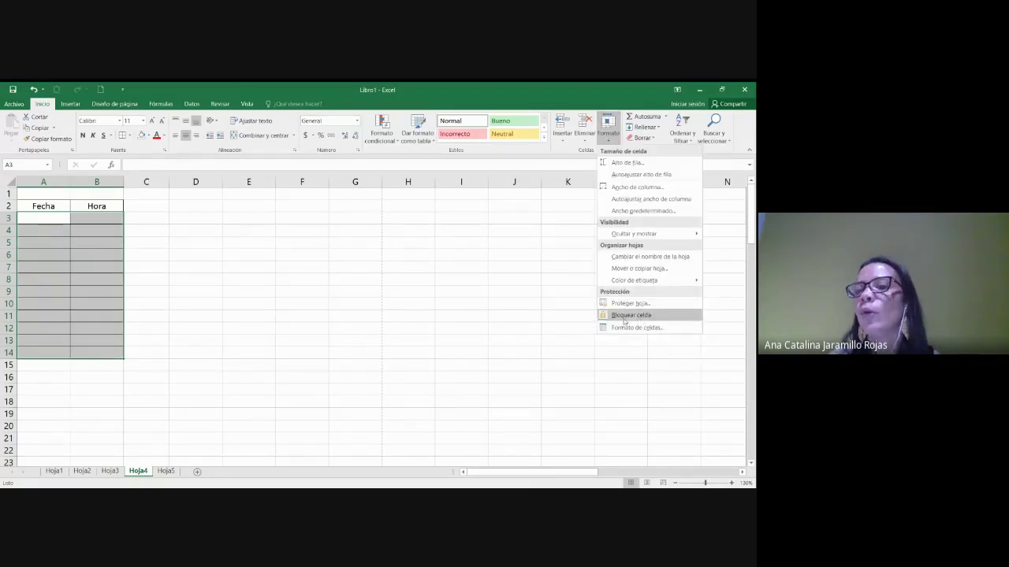
click(611, 316)
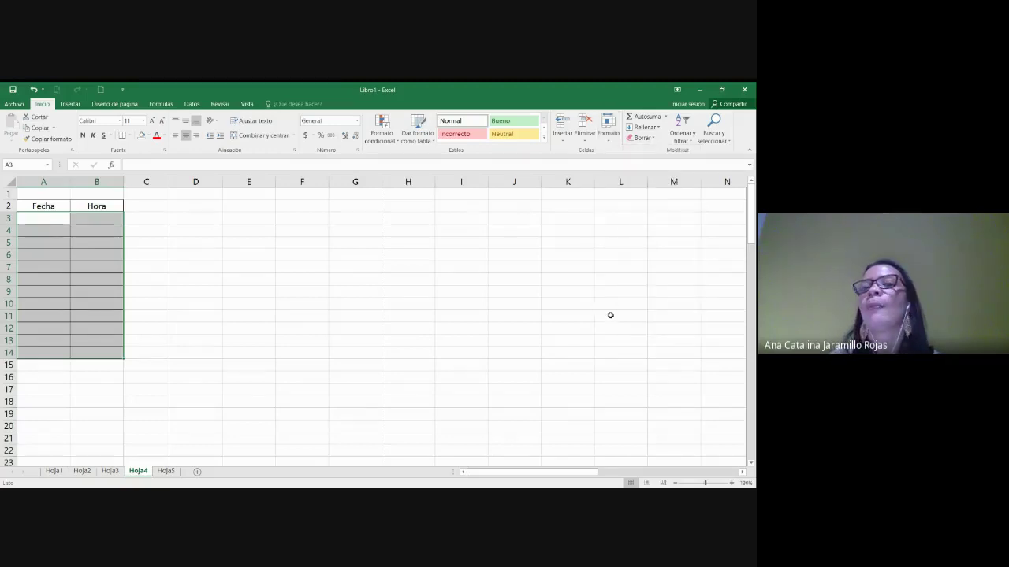
click(196, 278)
drag(43, 206, 97, 206)
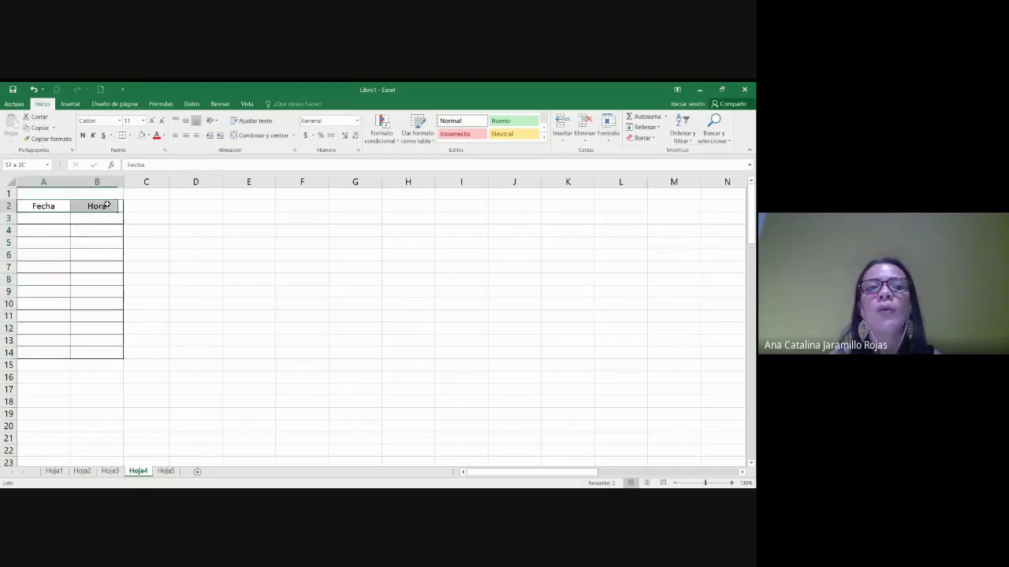
click(198, 280)
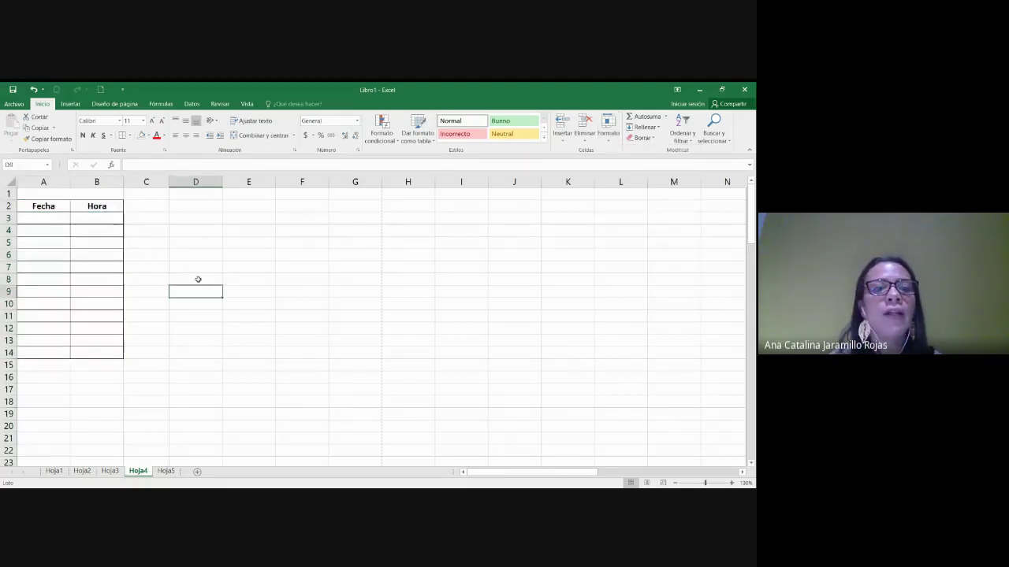
Check individual cells inside the A3:B14 data range.
click(47, 221)
drag(56, 221, 97, 349)
click(186, 356)
click(49, 216)
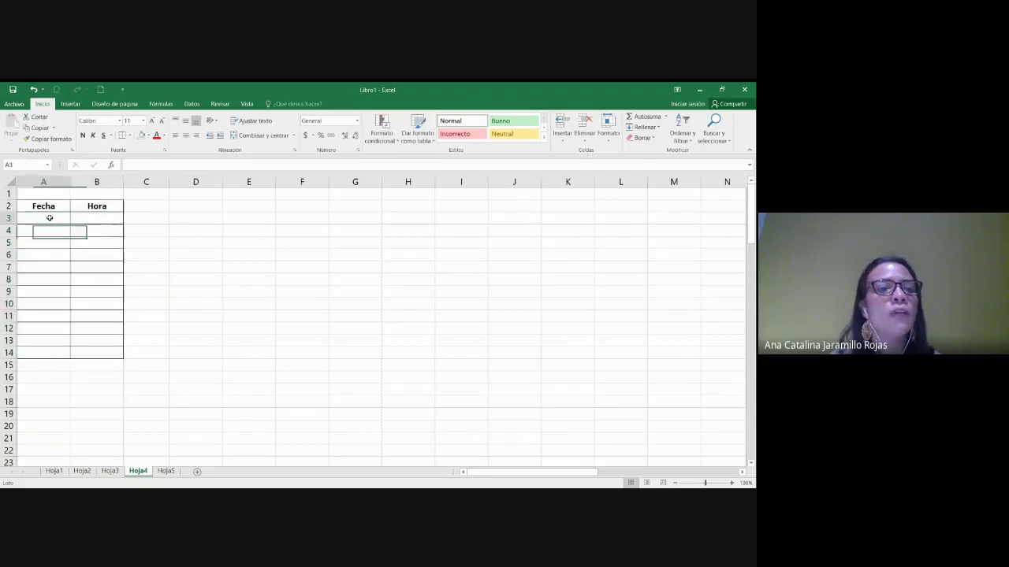
click(92, 224)
click(50, 230)
click(99, 244)
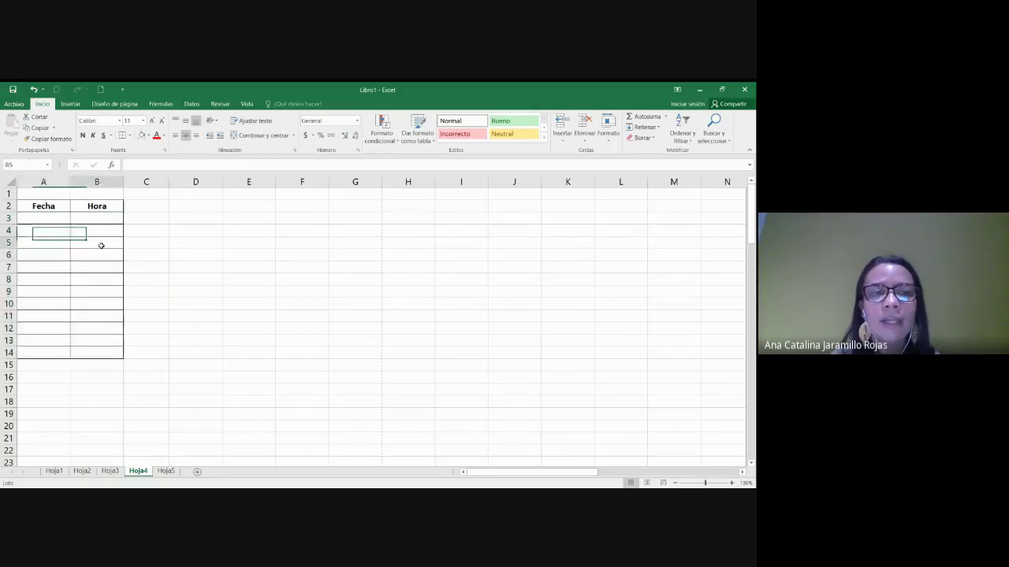
click(44, 242)
Apply Fecha corta to A3:A14 and the Hora format to B3:B14.
drag(47, 220, 45, 354)
click(357, 121)
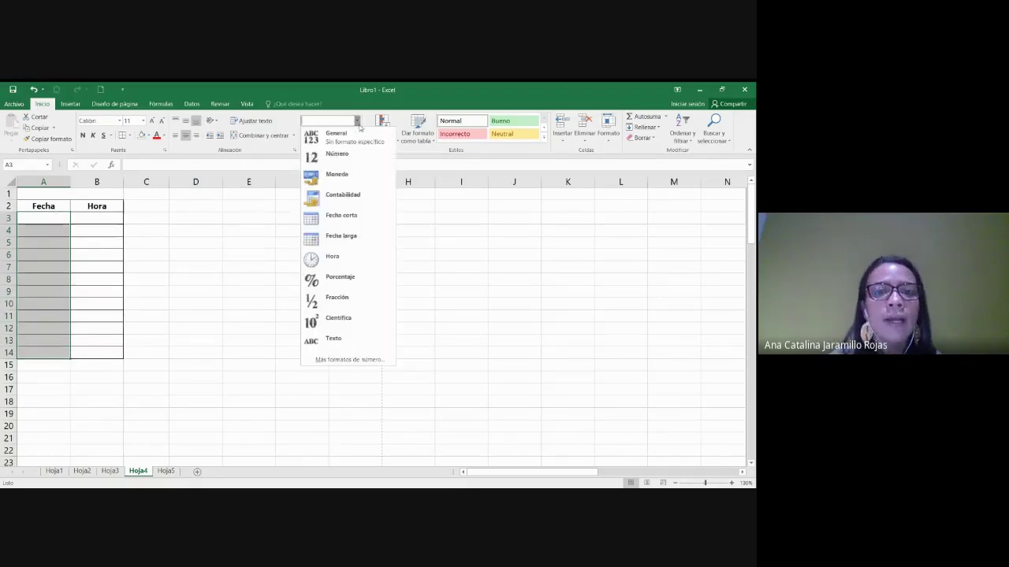
click(367, 222)
drag(97, 219, 99, 354)
click(357, 121)
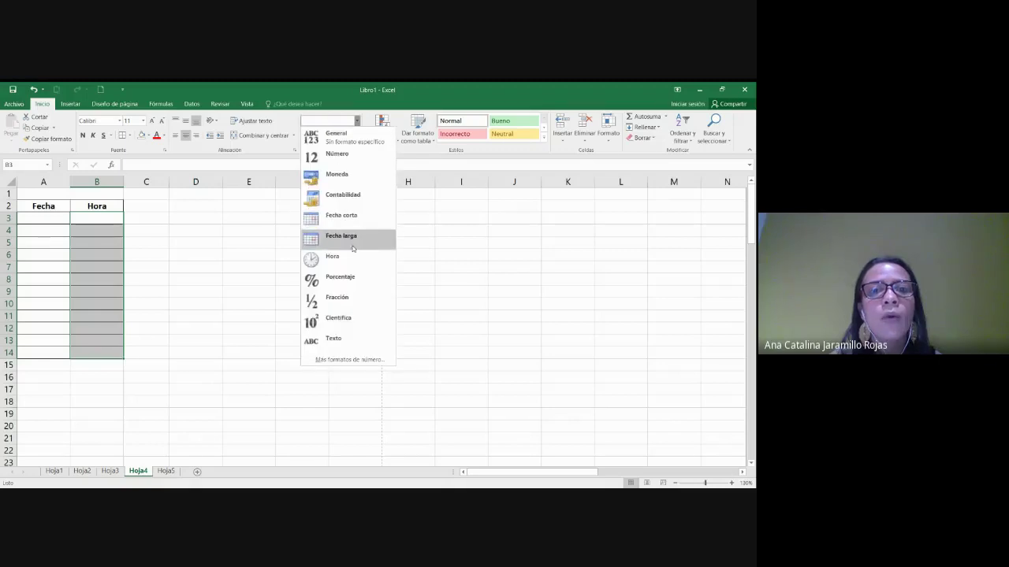
click(357, 264)
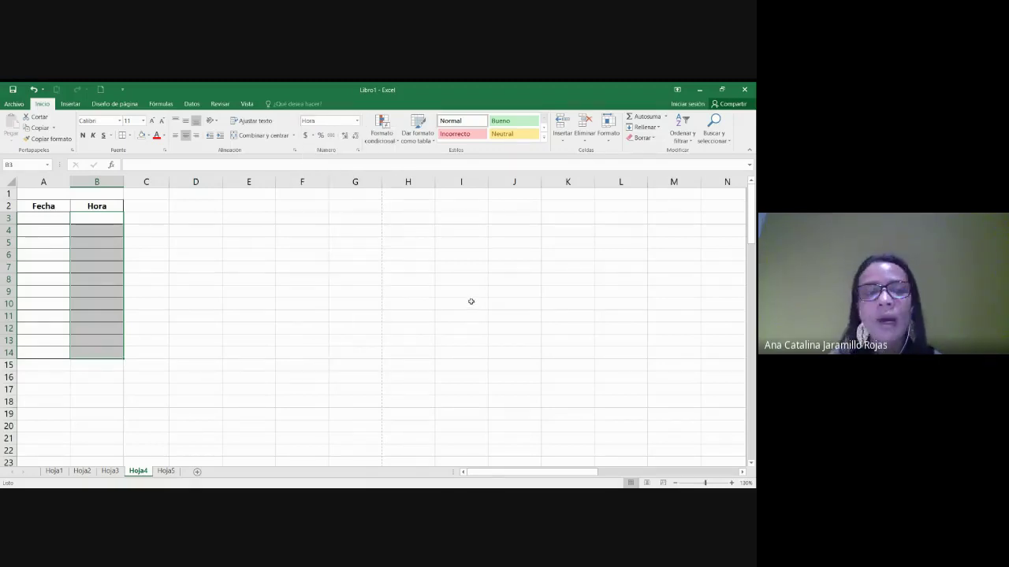
Check the number formats on cells A2, A4, B3 and B5.
drag(17, 223, 67, 221)
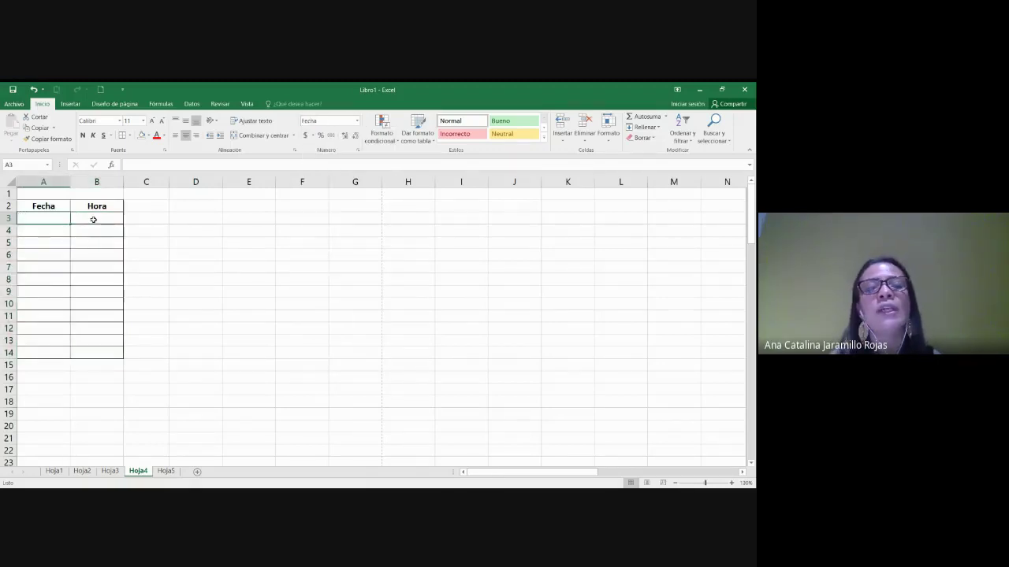
click(93, 220)
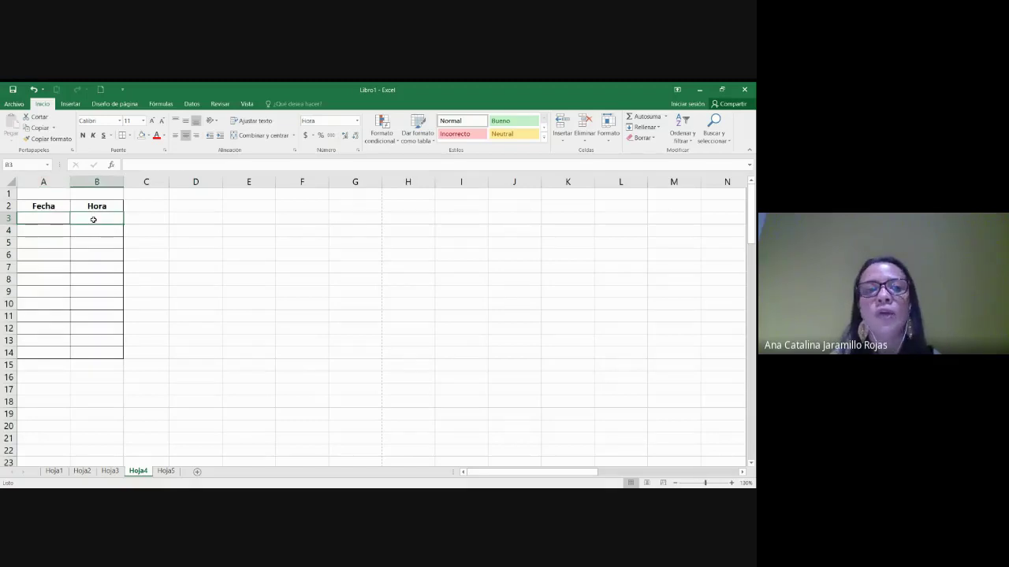
click(42, 209)
click(80, 244)
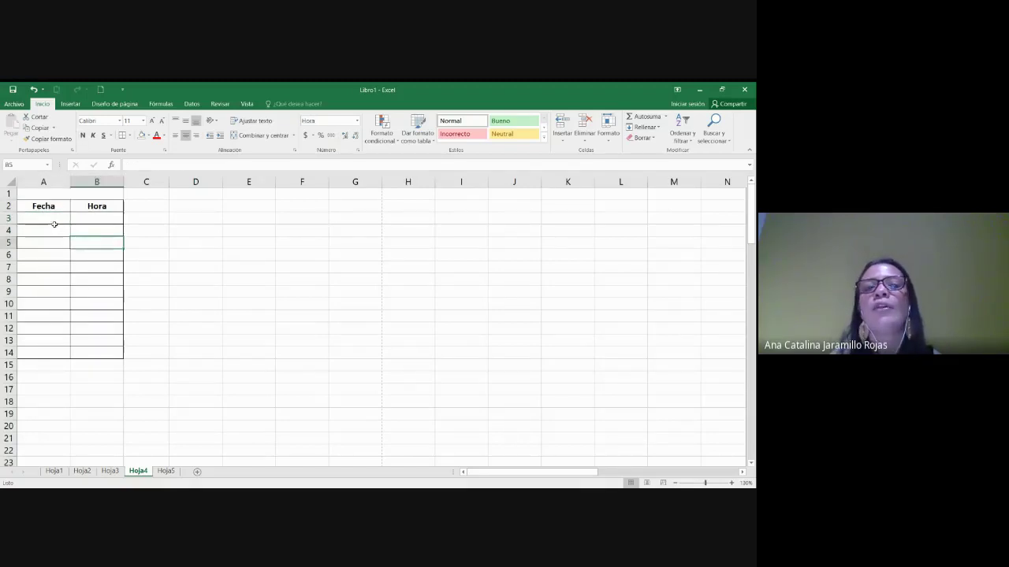
click(55, 226)
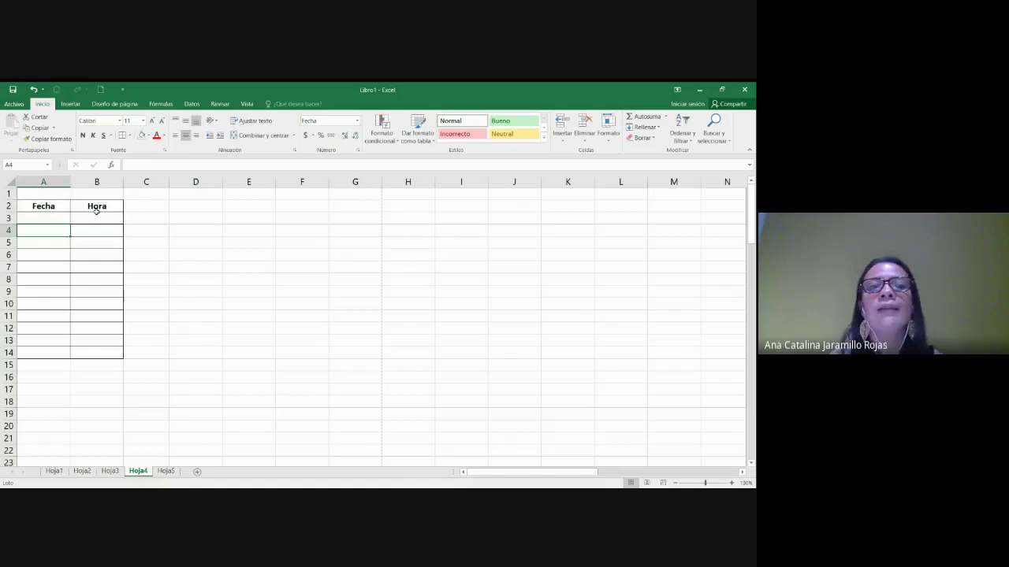
drag(97, 209, 102, 225)
click(99, 245)
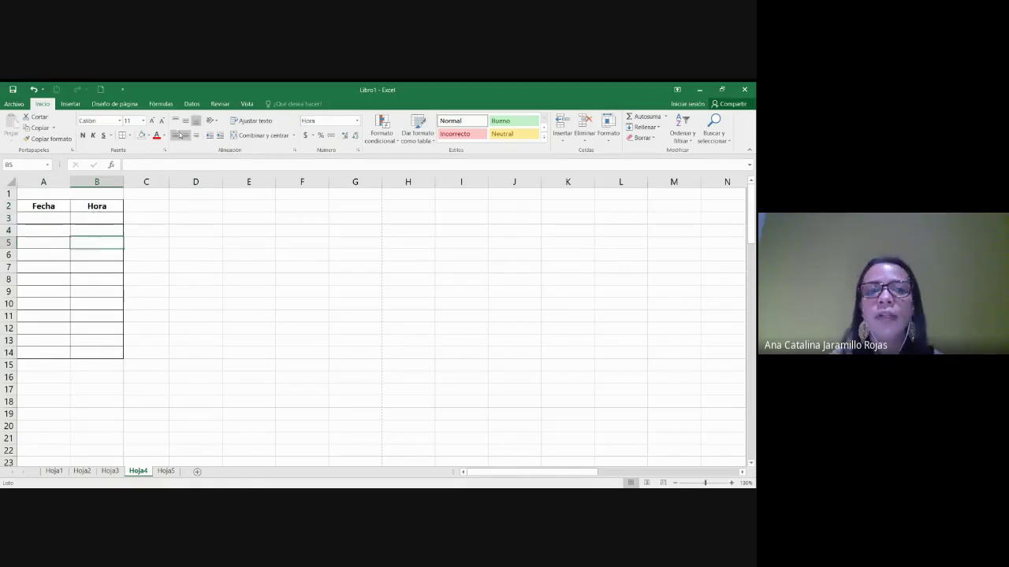
Protect Hoja4 through Revisar > Proteger hoja, typing the sheet password twice.
click(220, 104)
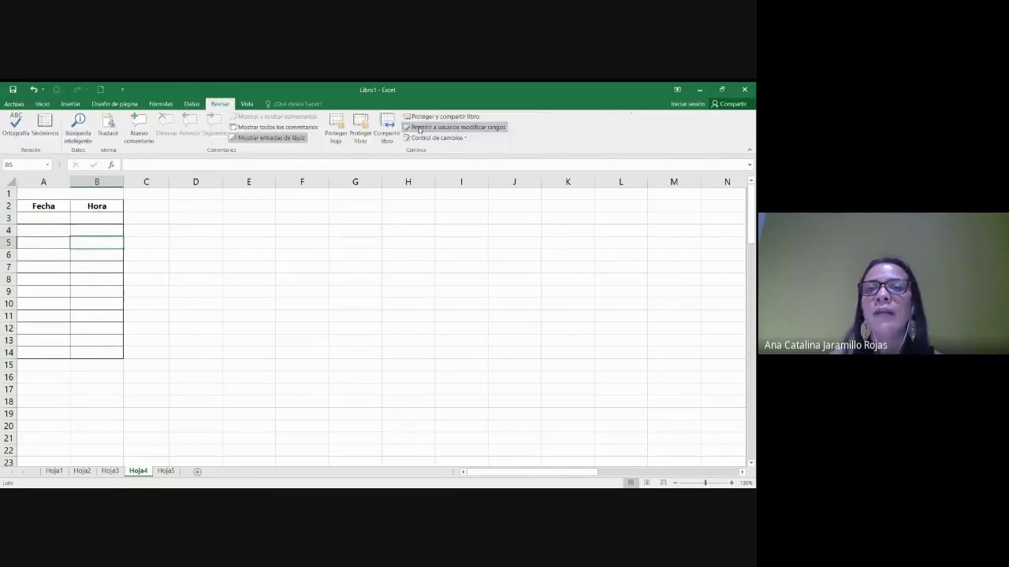
click(337, 134)
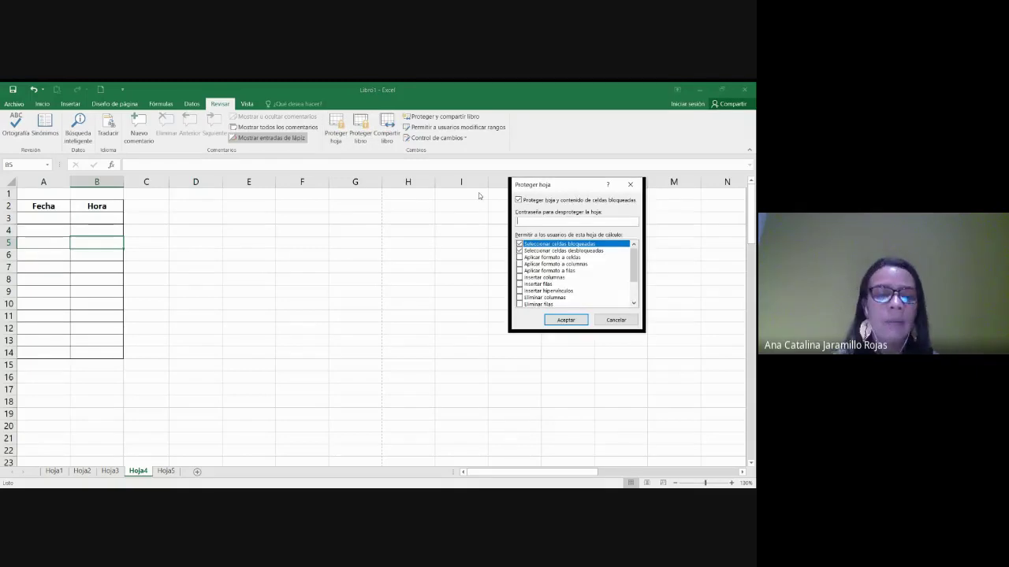
key(Return)
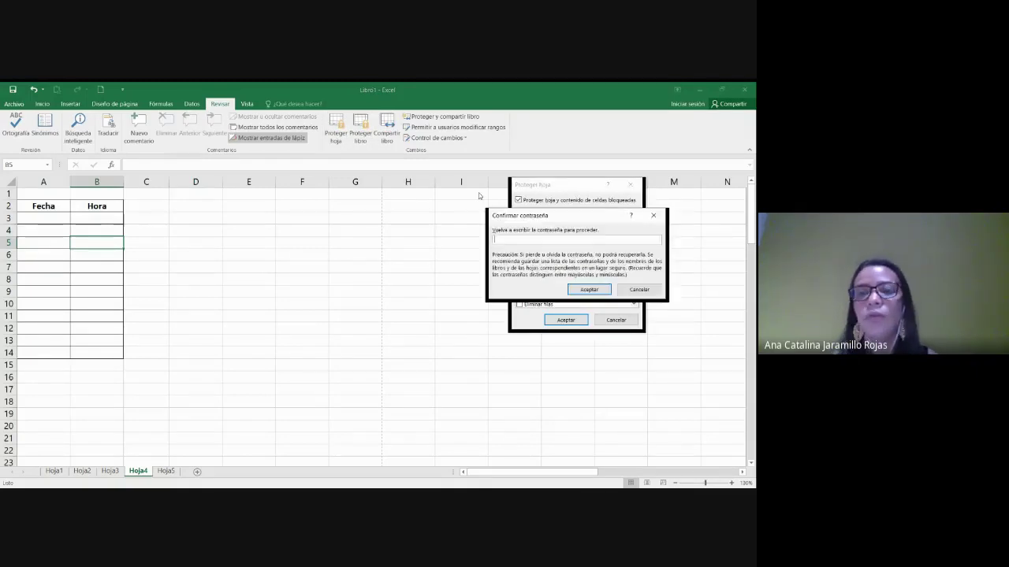
key(Return)
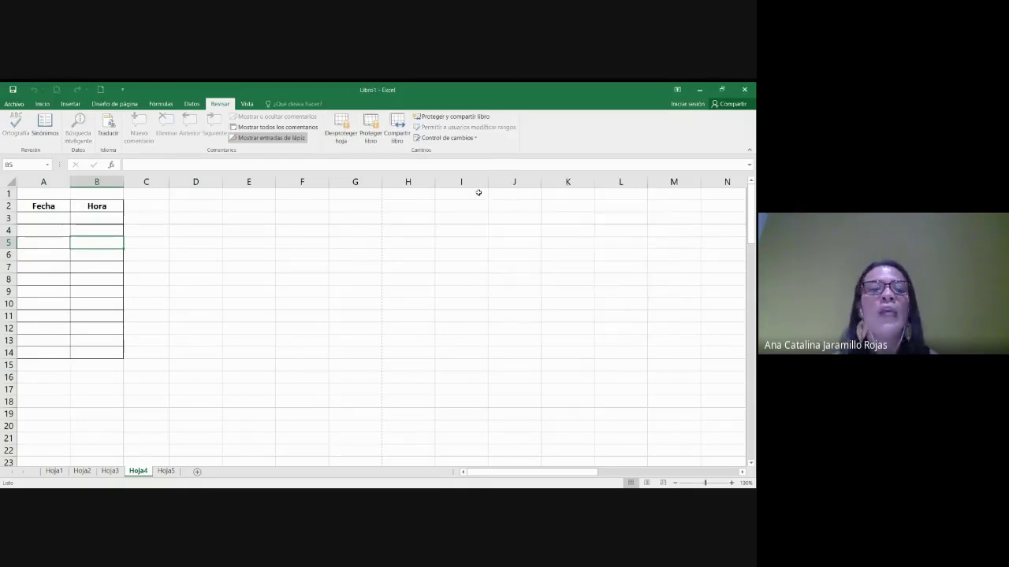
click(365, 298)
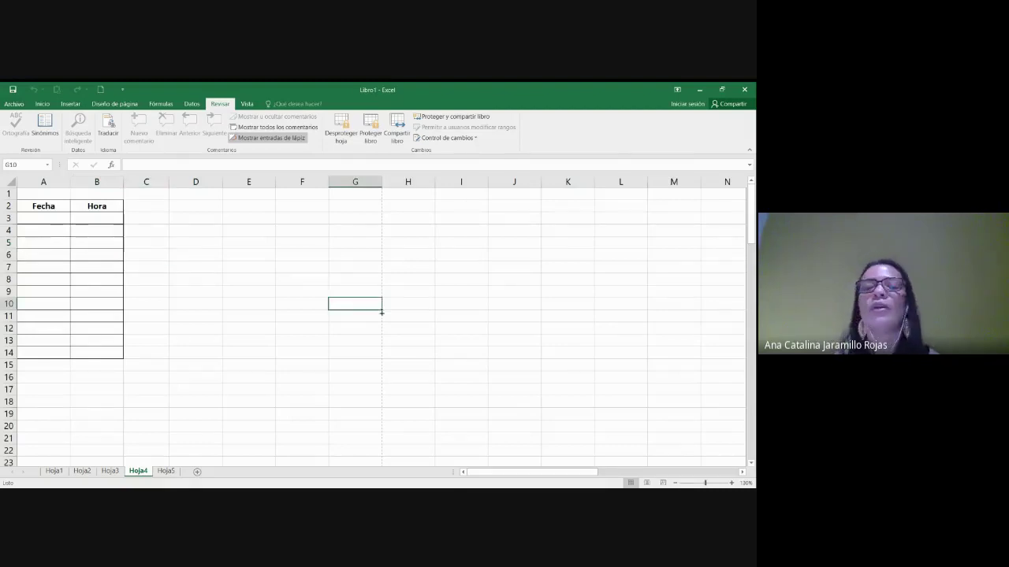
Try to edit the locked Fecha header and dismiss the protected-sheet warning.
drag(58, 206, 94, 344)
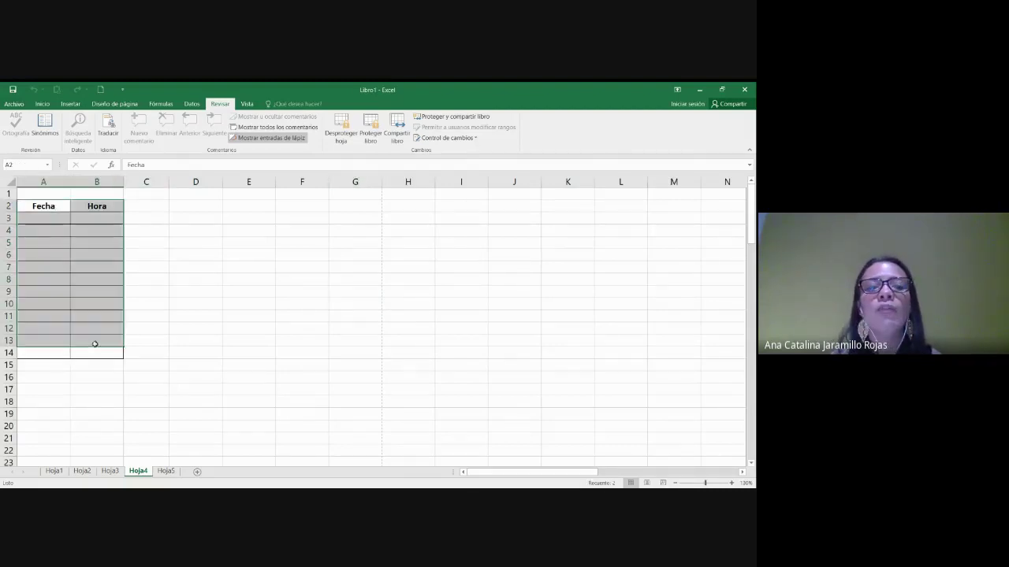
click(50, 211)
double_click(52, 211)
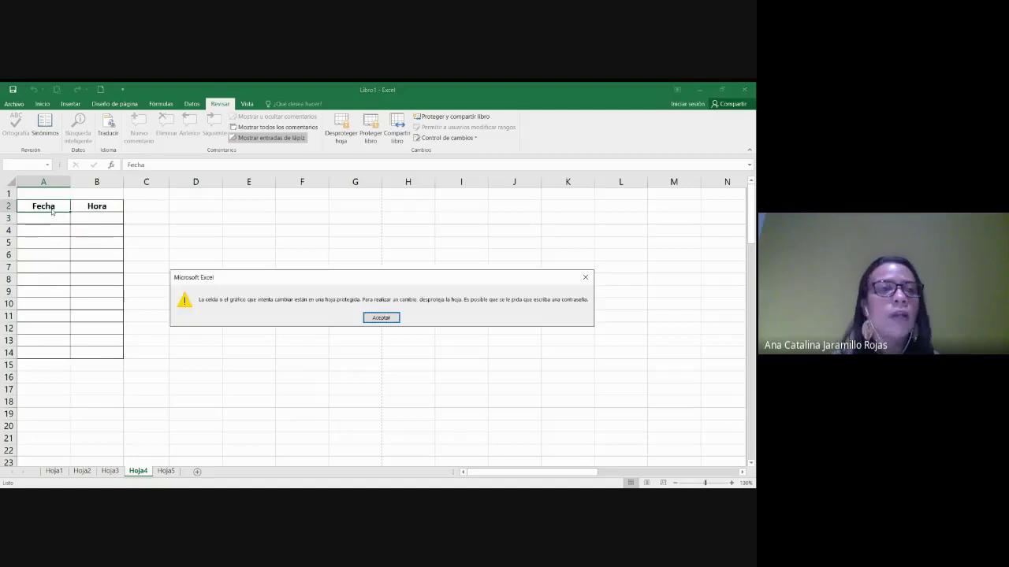
key(Return)
key(Return)
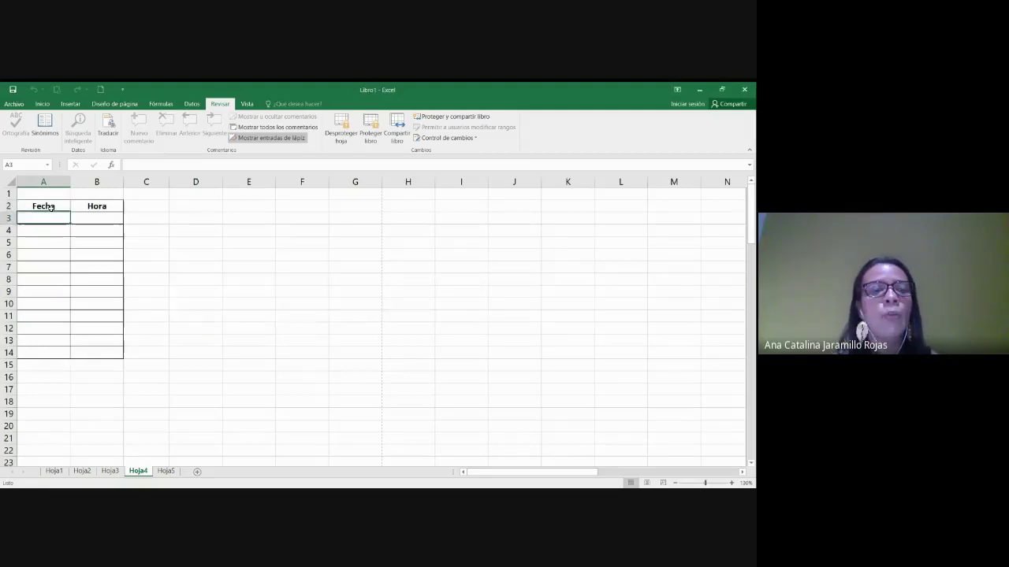
Enter 25/02/2021 in A3 and 8:00 in B3.
text(25/)
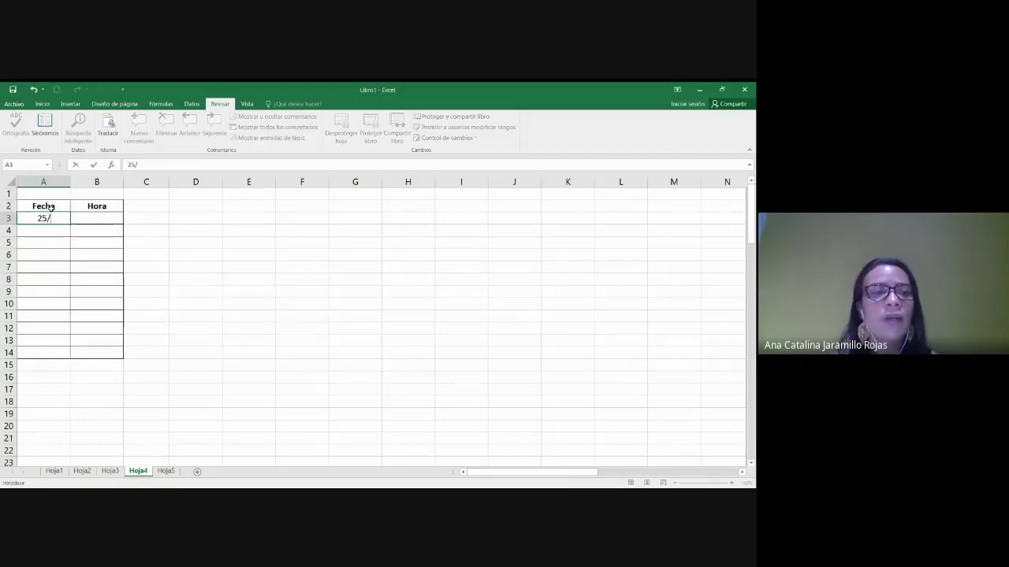
text(02/2021)
key(Tab)
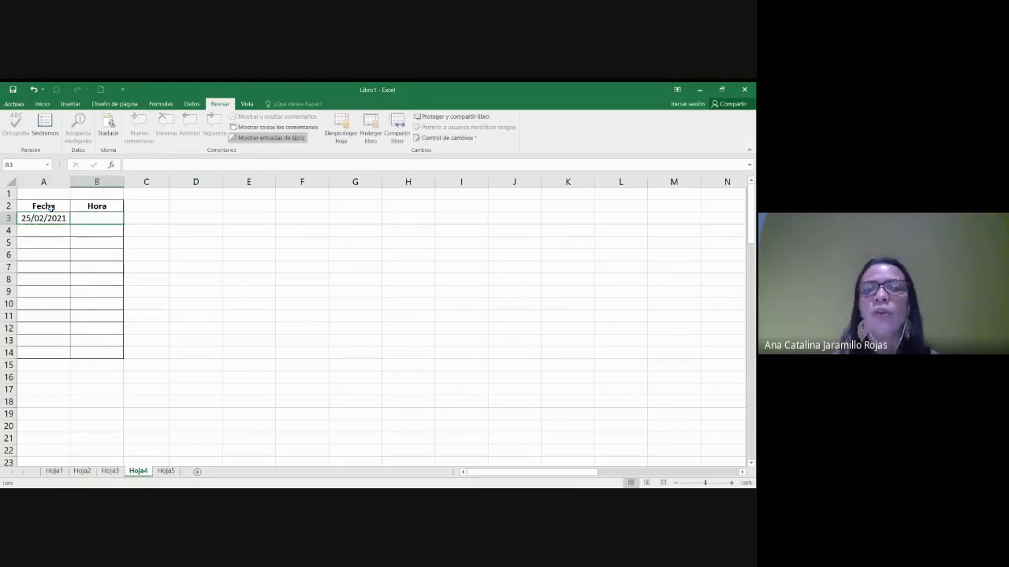
text(8:00)
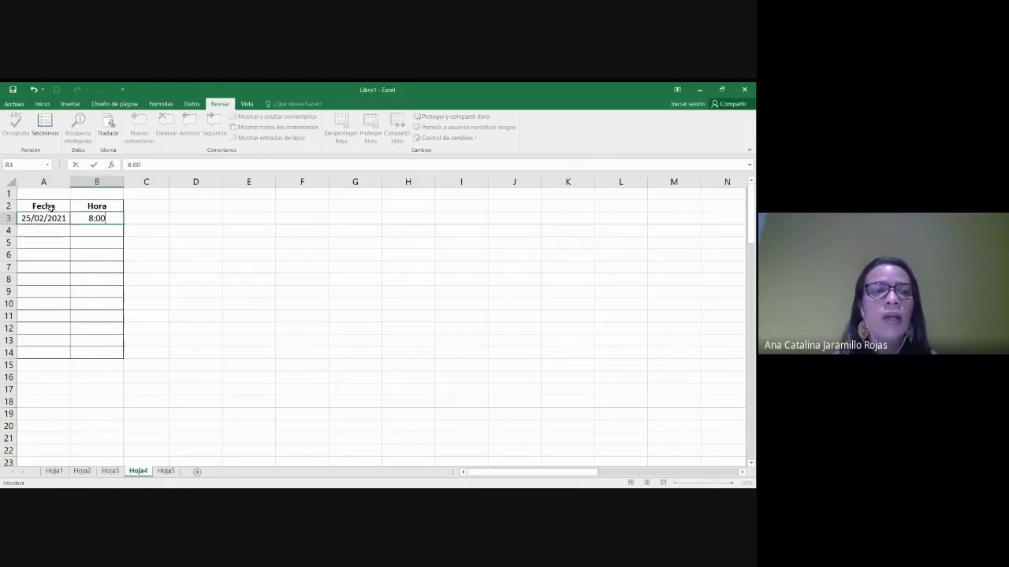
key(Return)
Change the B3 time to 20:00, then bring up the unprotect-sheet prompt.
key(Up)
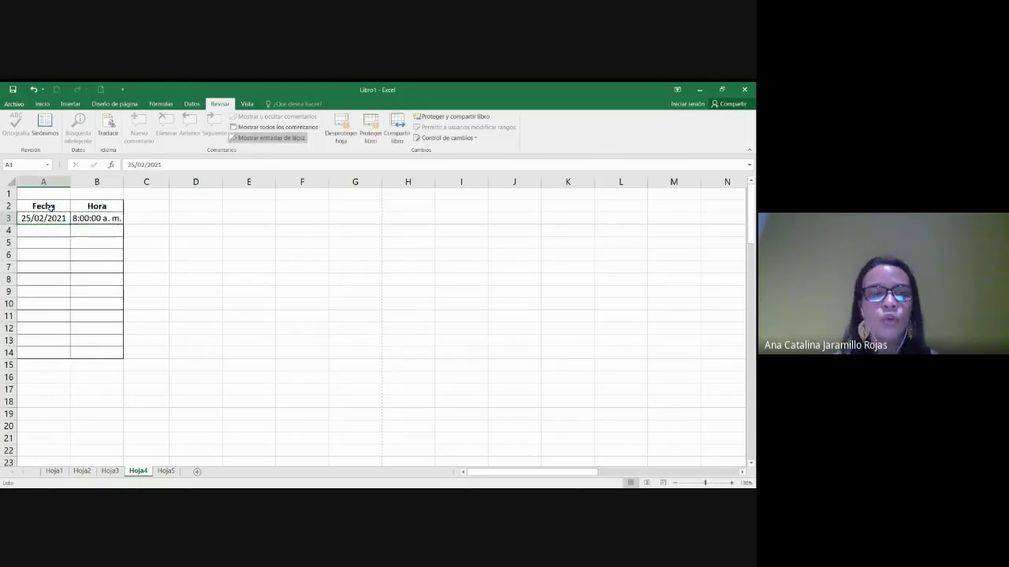
key(Right)
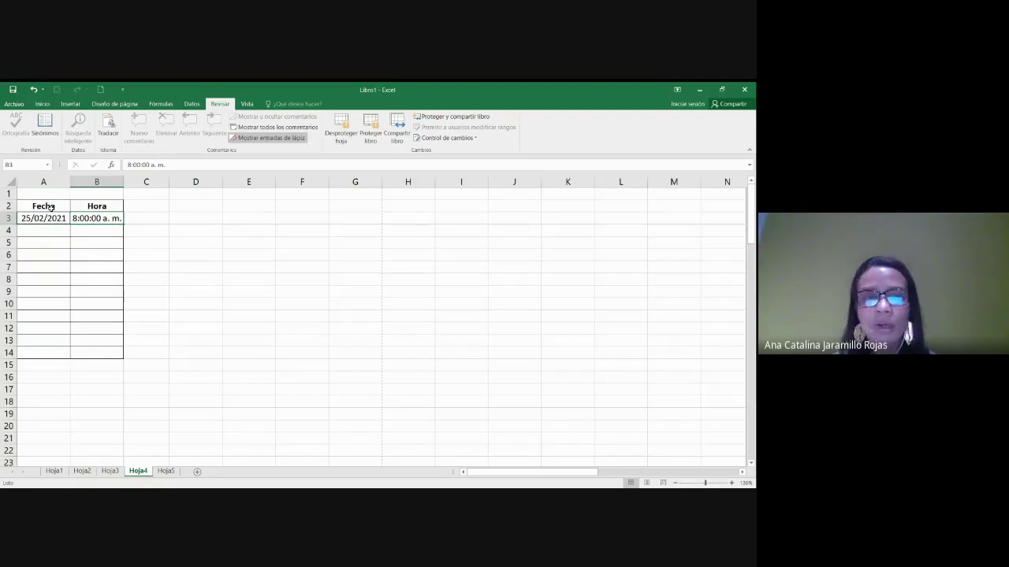
text(20:00)
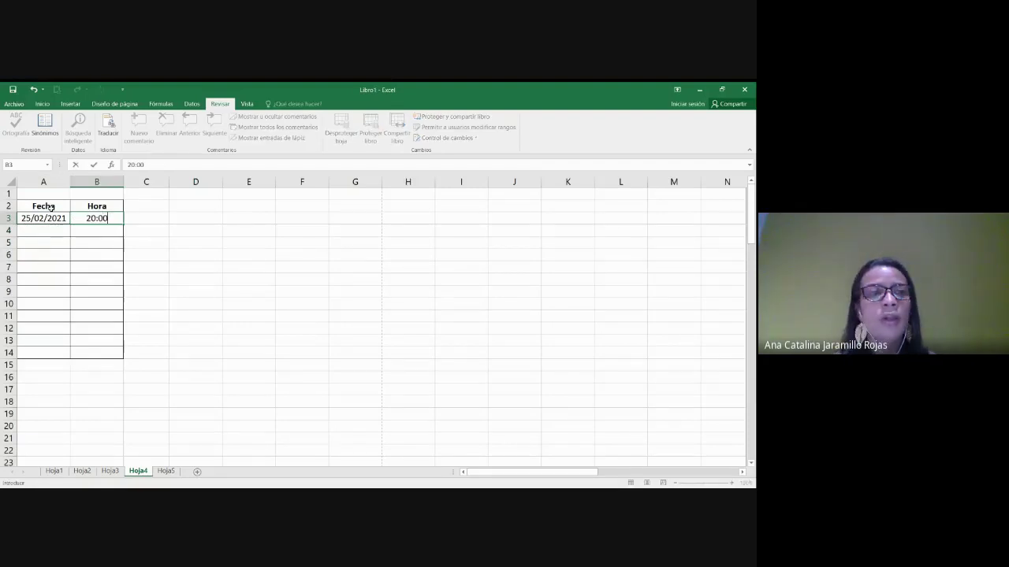
key(Return)
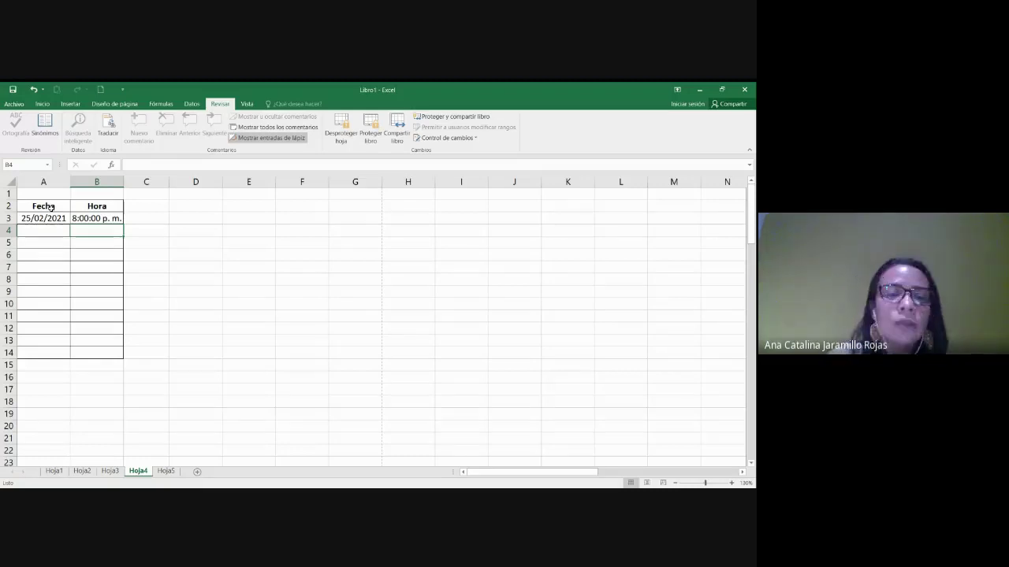
key(Up)
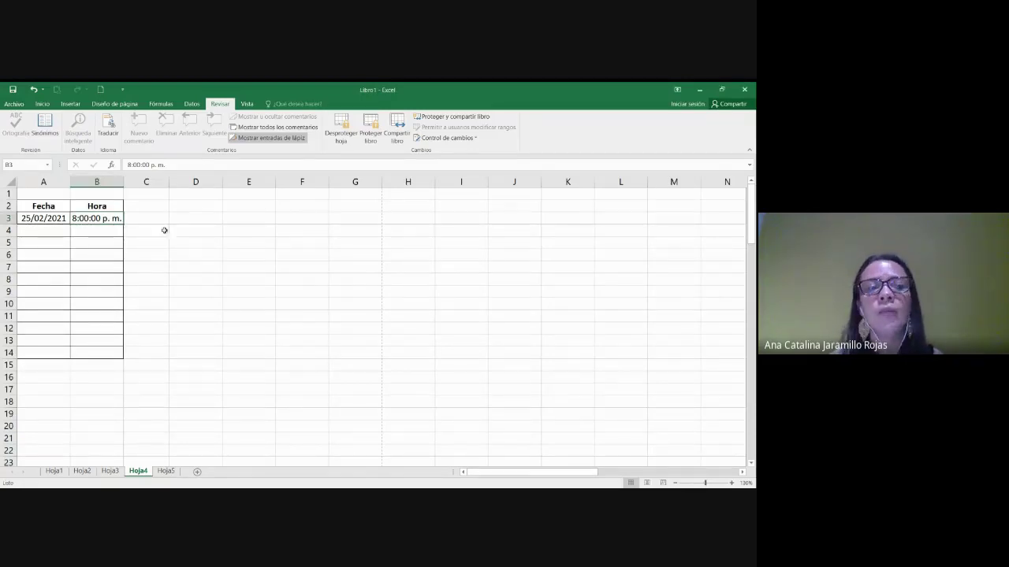
click(73, 183)
click(106, 216)
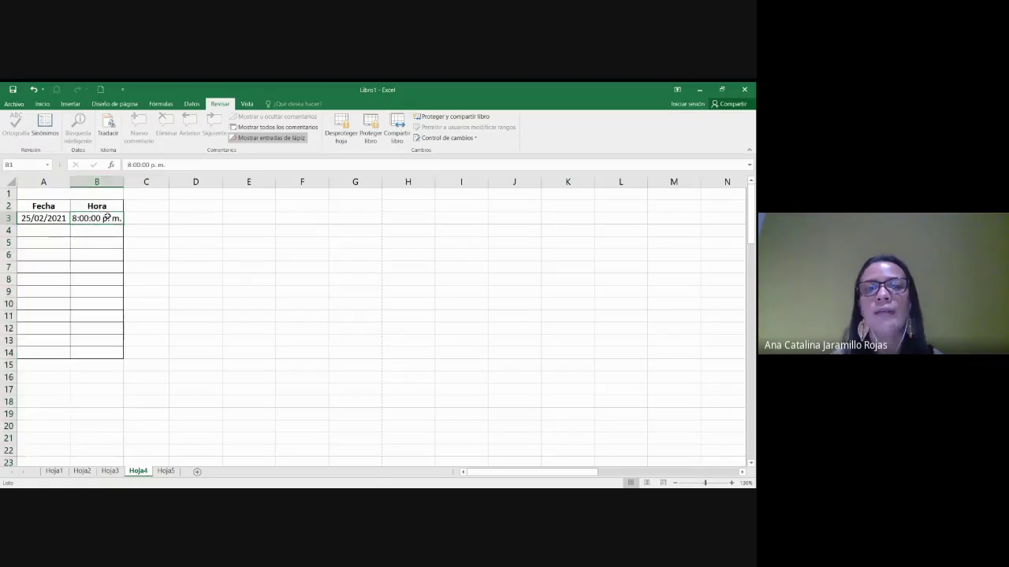
click(342, 122)
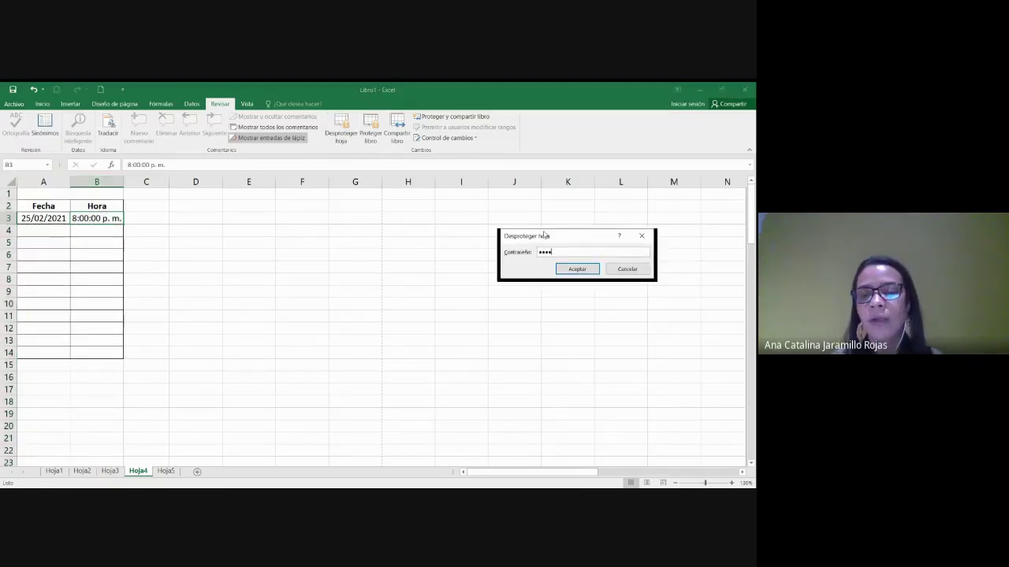
Confirm the password to unprotect Hoja4, then check the Formato menu's protection options on Inicio.
key(Return)
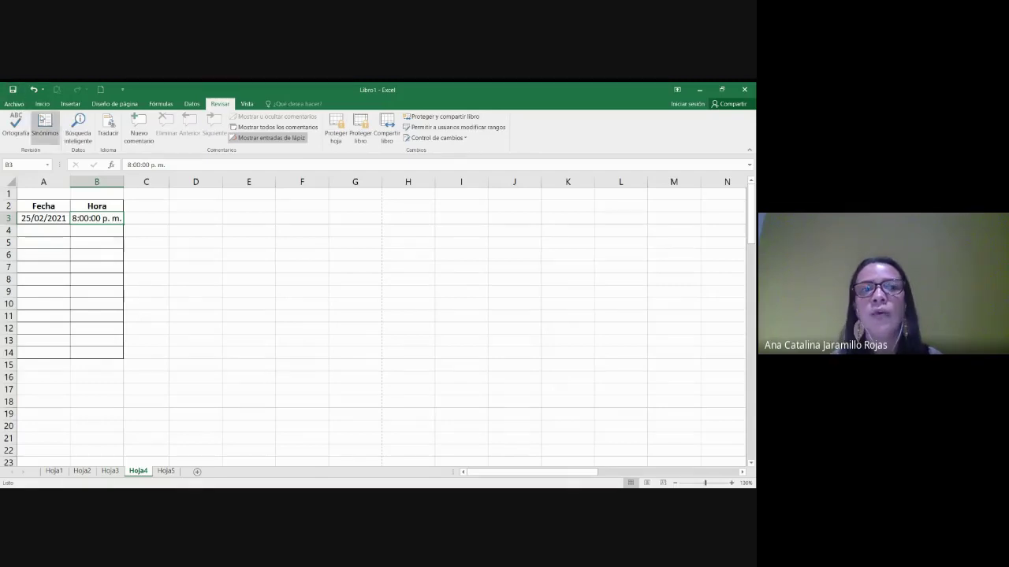
click(302, 340)
click(42, 103)
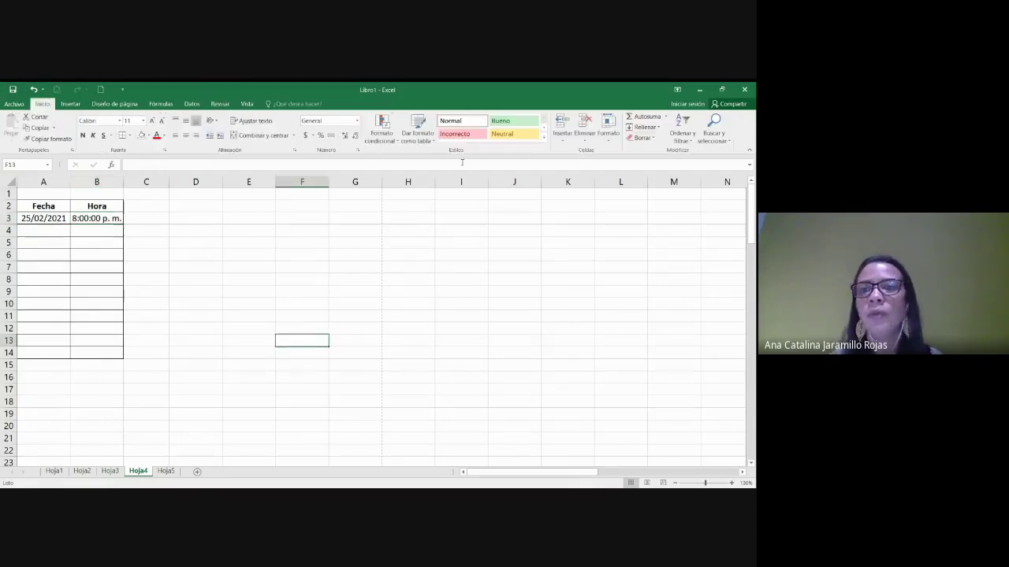
click(615, 136)
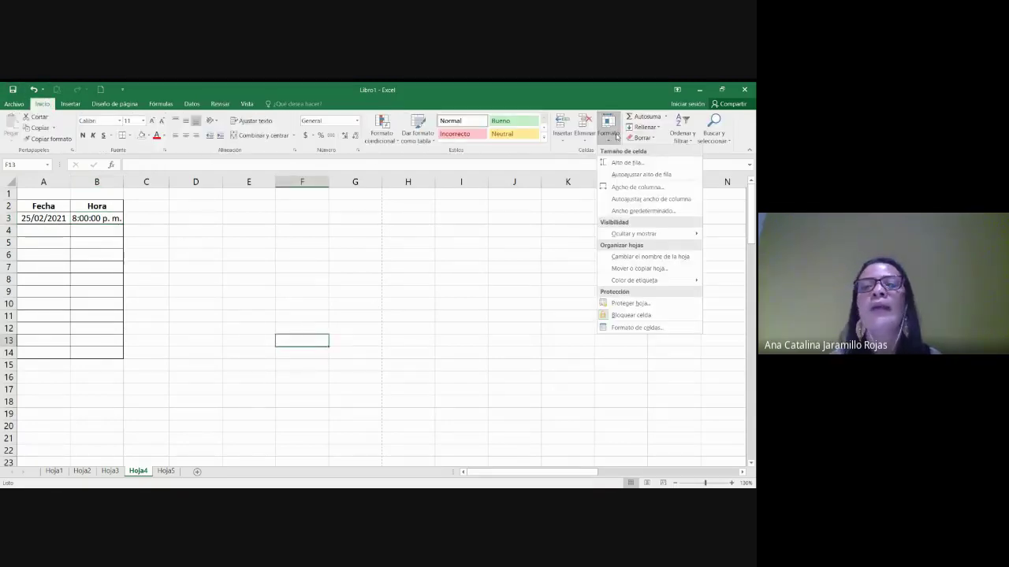
click(616, 136)
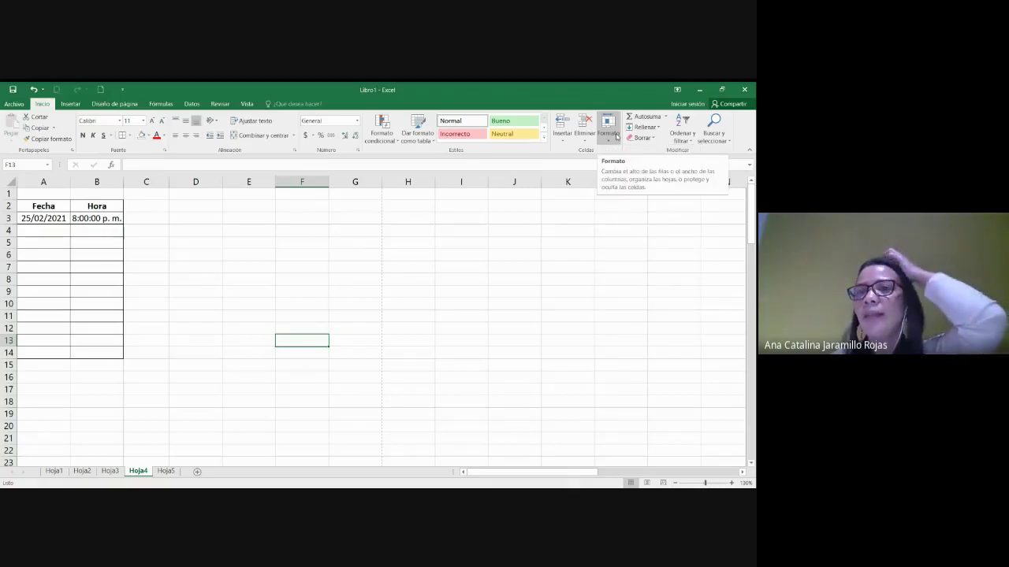
Select the Fecha/Hora table and then header row 2, clearing the selection afterwards.
click(425, 289)
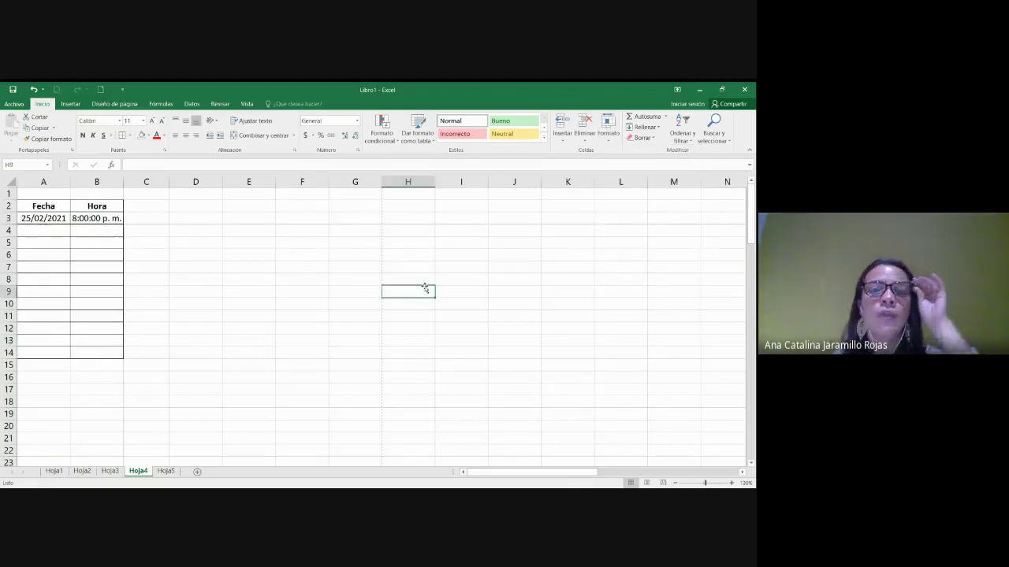
click(44, 207)
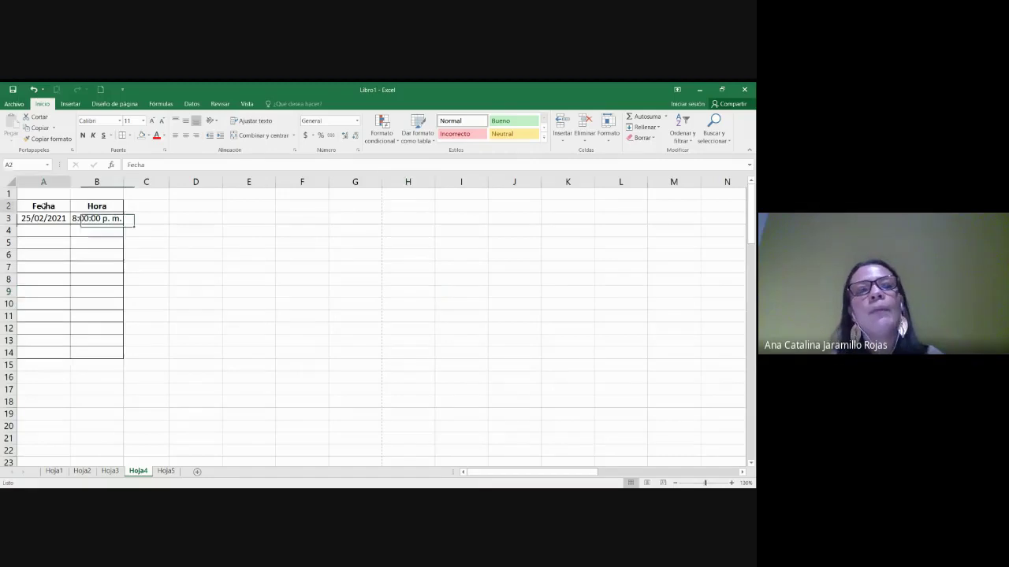
drag(44, 206, 97, 352)
click(236, 364)
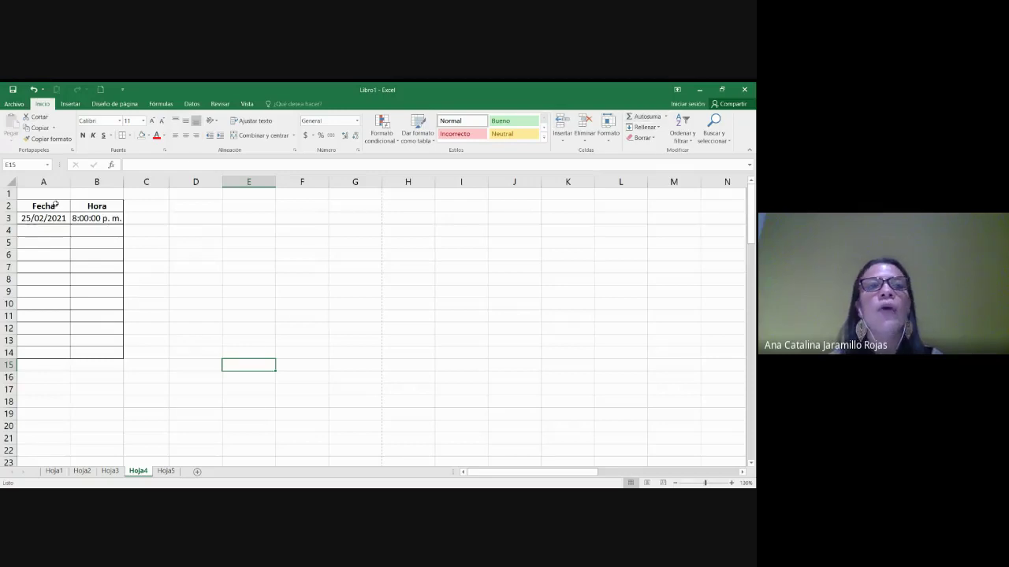
drag(55, 205, 101, 354)
click(99, 353)
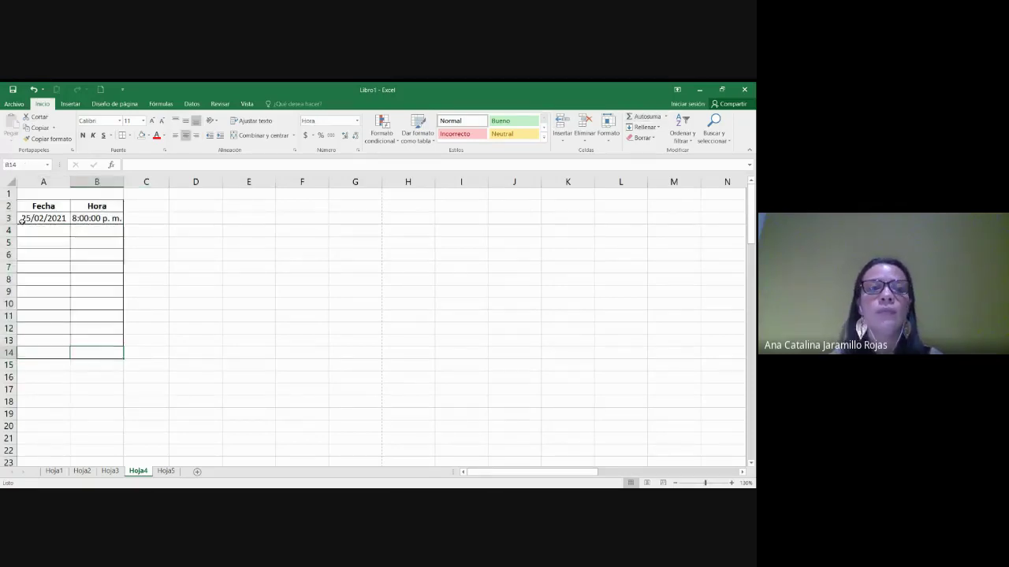
click(8, 206)
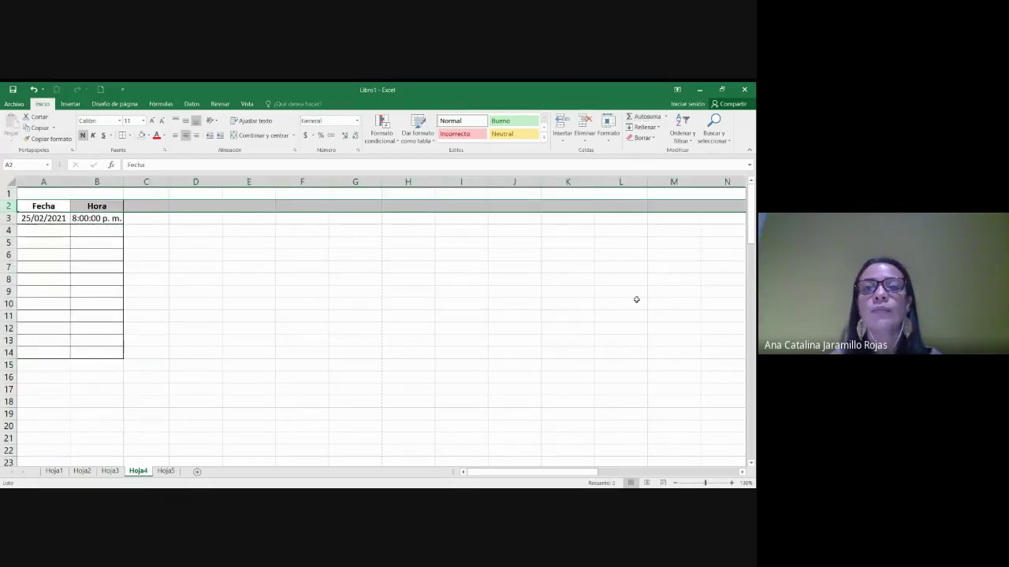
click(636, 299)
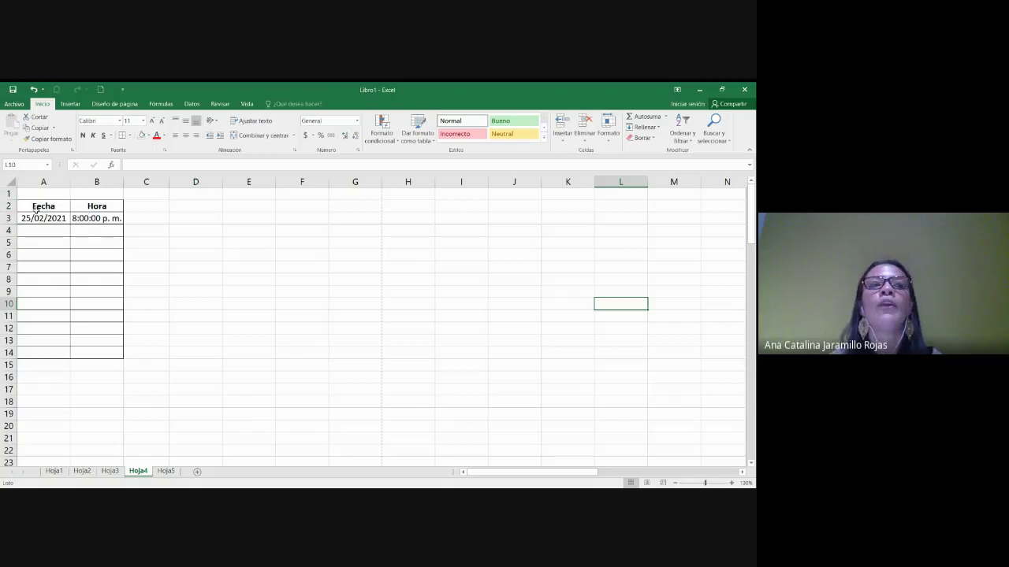
Apply Ordenar y filtrar > Filtro to the whole header row 2.
click(691, 142)
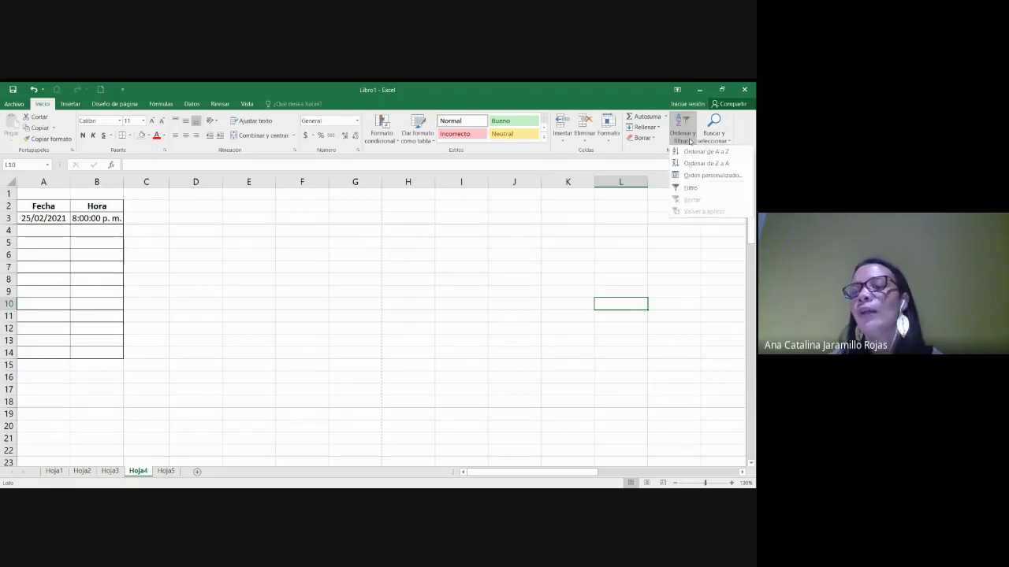
click(490, 274)
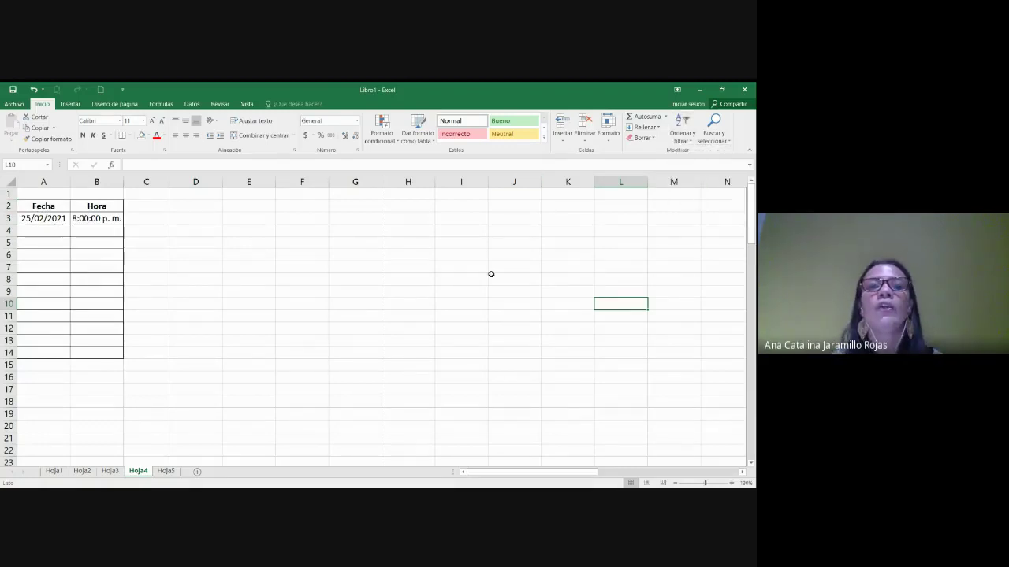
click(689, 142)
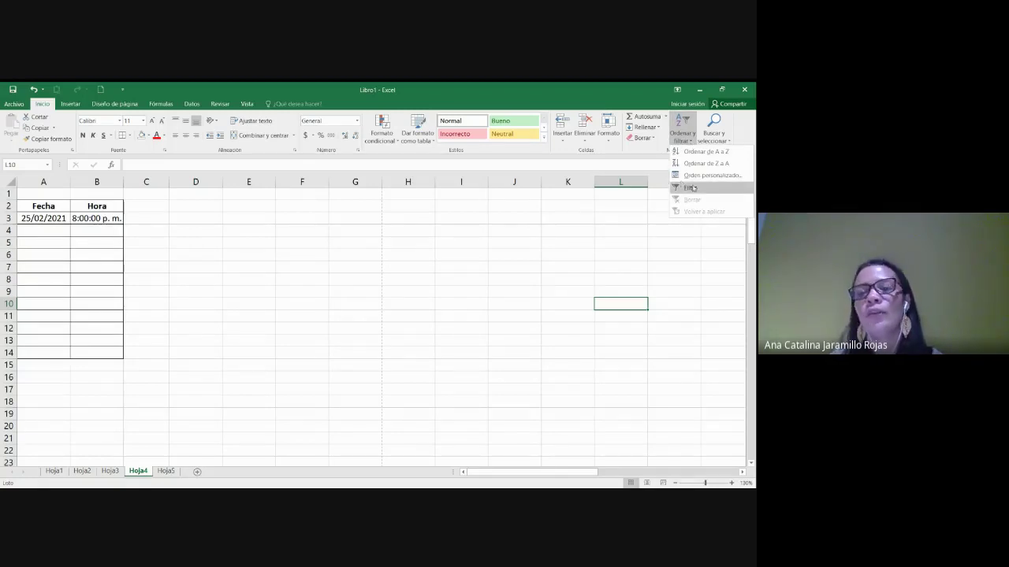
click(383, 234)
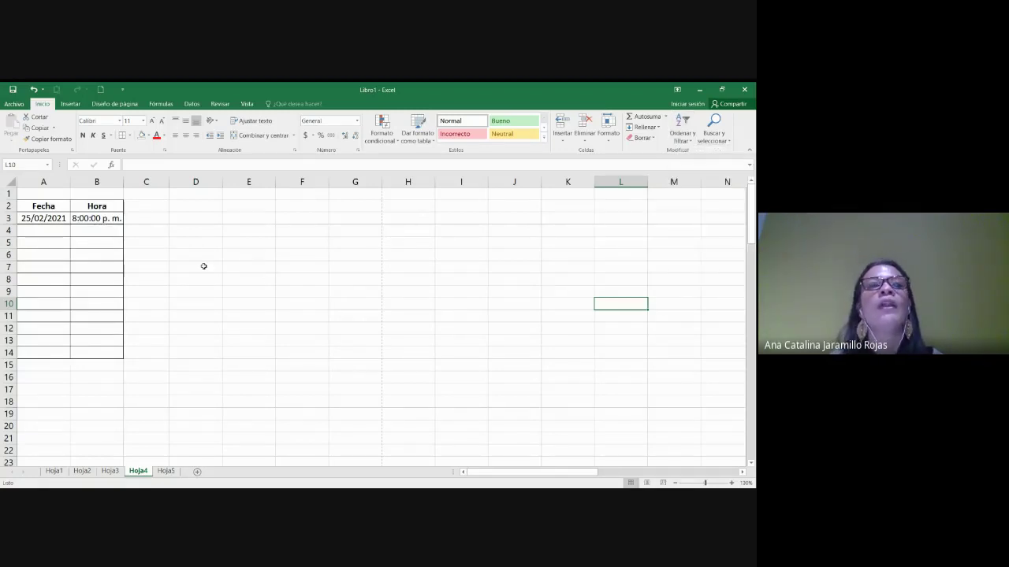
drag(43, 206, 115, 358)
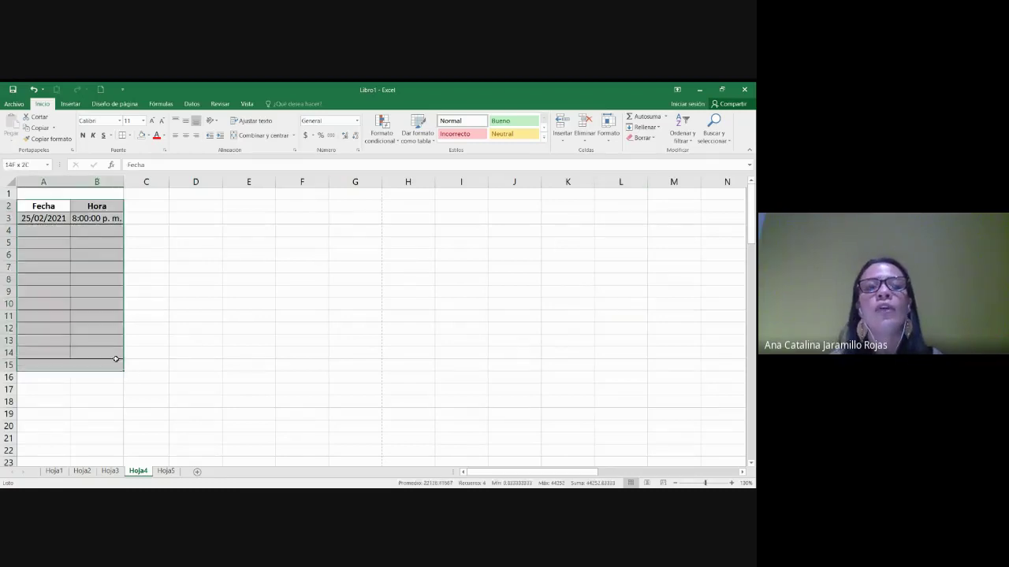
click(115, 354)
click(10, 205)
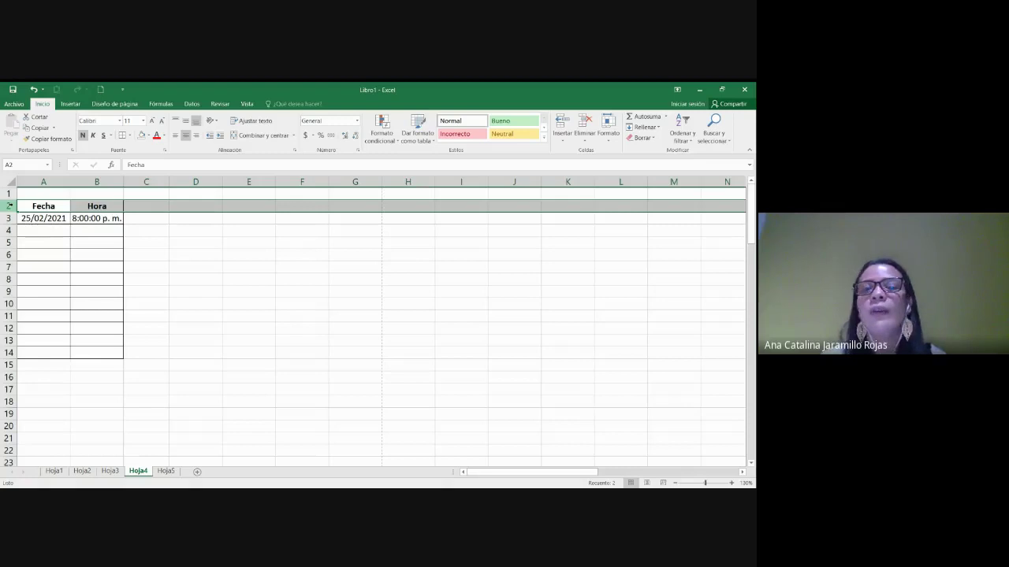
click(682, 133)
click(690, 189)
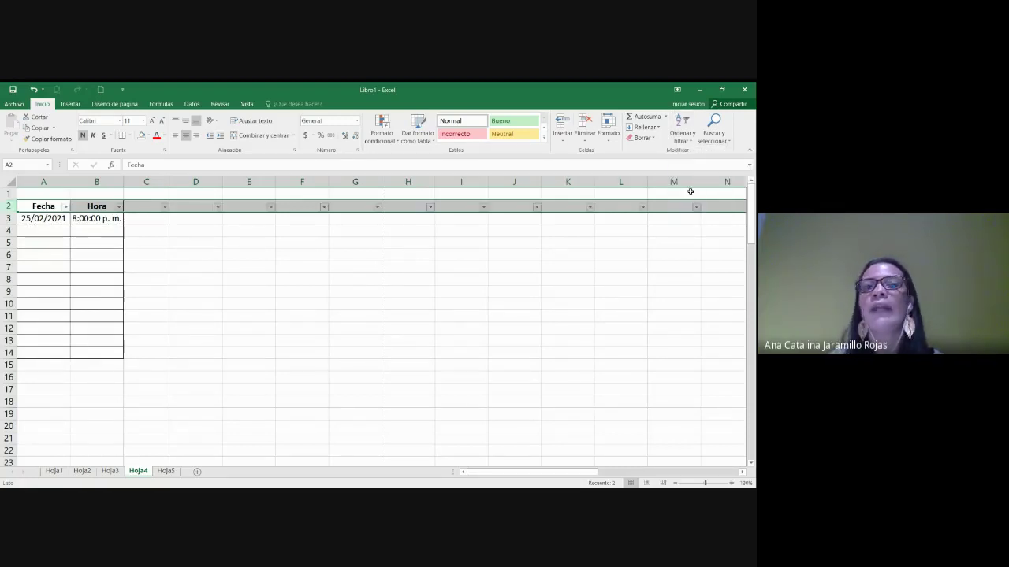
click(533, 276)
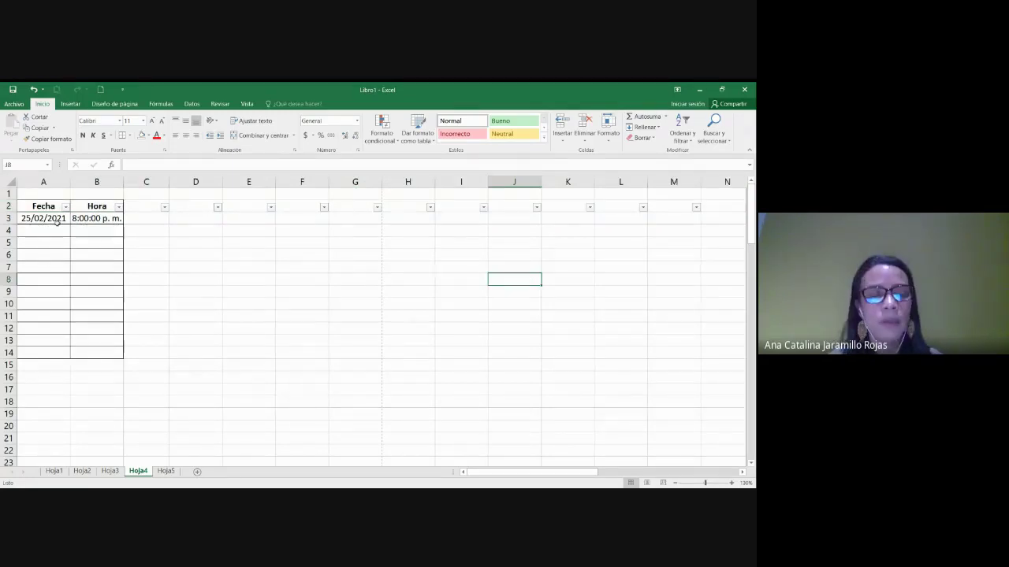
Undo the row filter and reapply Filtro to just the table range A2:B14.
key(ctrl+z)
drag(62, 207, 101, 353)
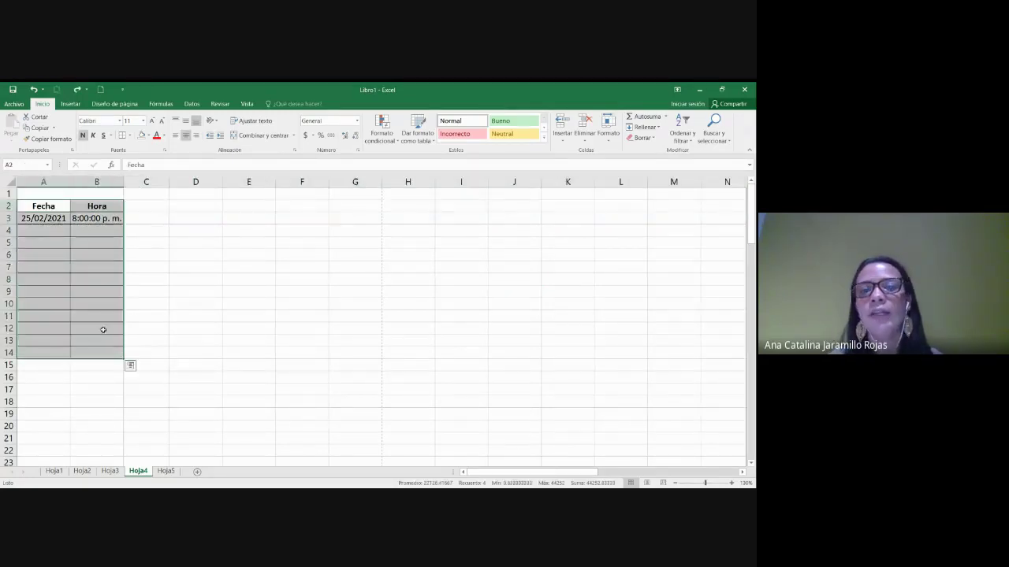
click(682, 130)
click(701, 187)
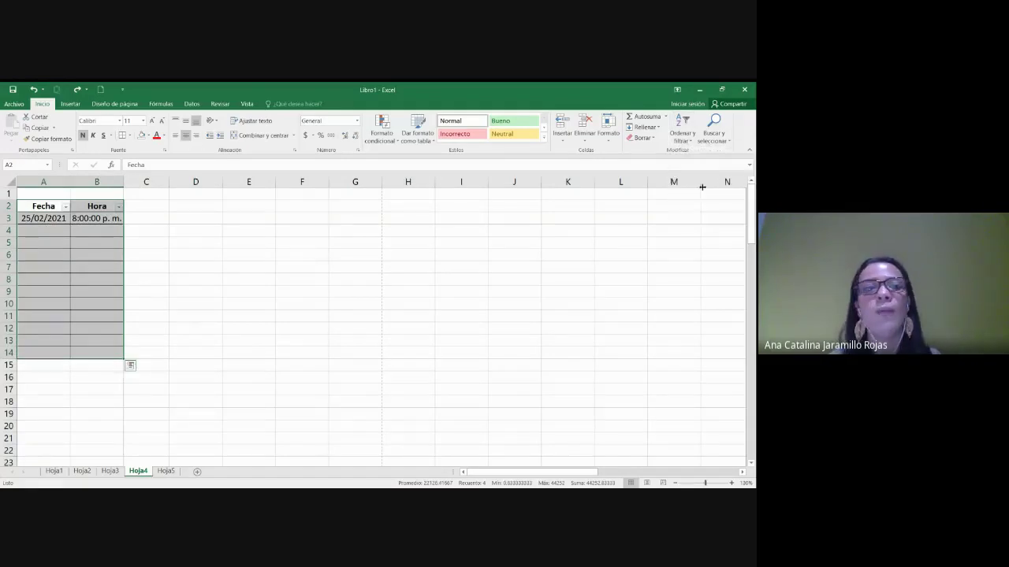
click(160, 315)
drag(50, 209, 103, 349)
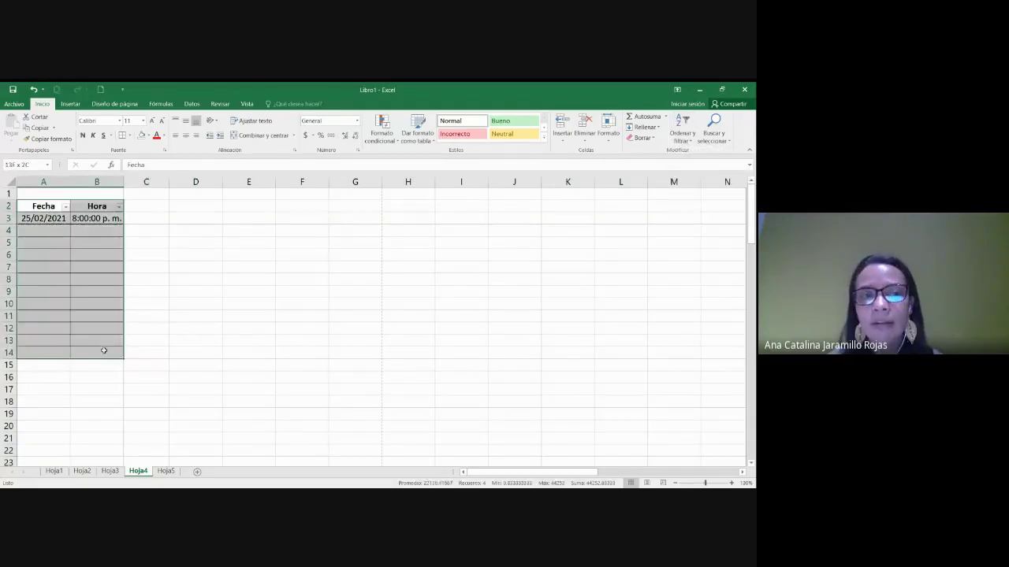
click(235, 373)
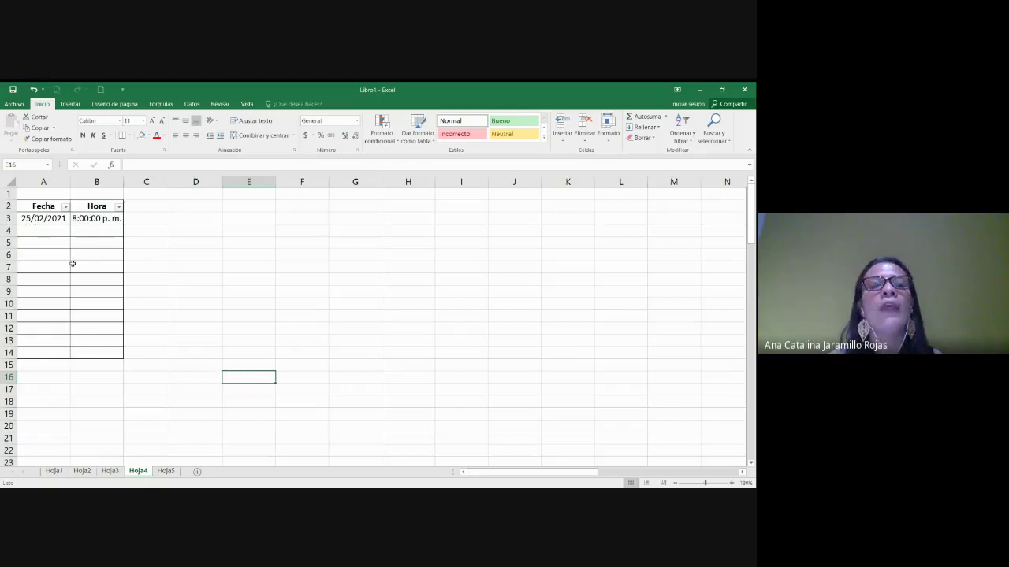
Fill Fecha dates from 25/02/2021 and hourly Hora times from 8:00:00 p. m. down to row 14.
click(63, 230)
click(63, 218)
drag(70, 224, 90, 359)
click(103, 218)
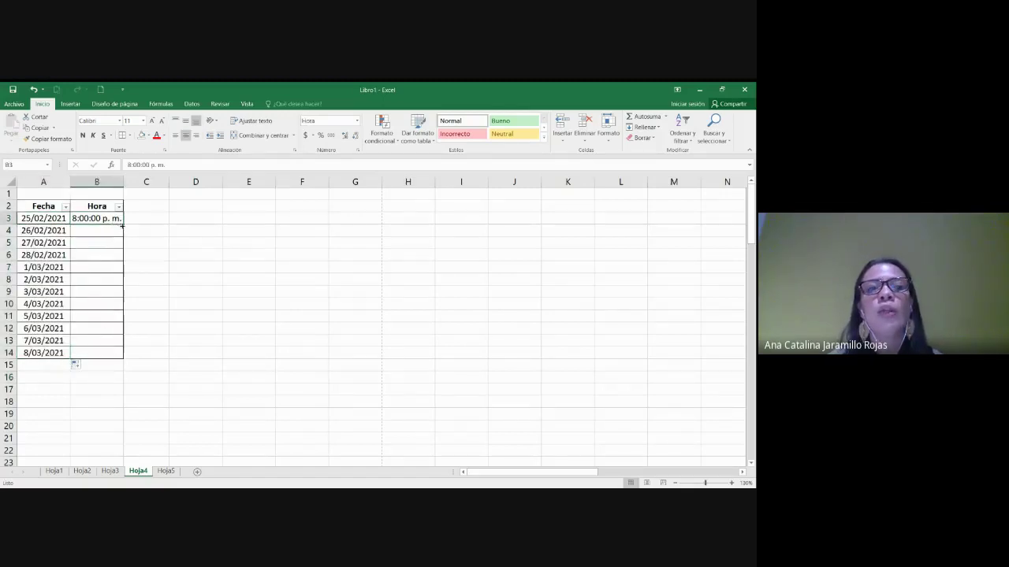
drag(123, 223, 110, 356)
click(96, 255)
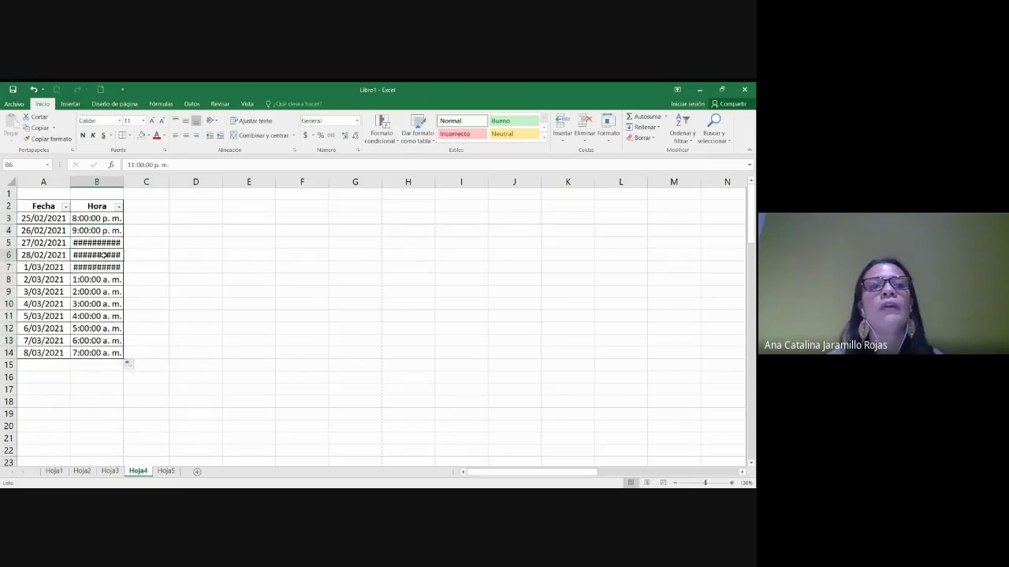
AutoFit column B so every Hora time shows in full.
double_click(123, 182)
click(201, 254)
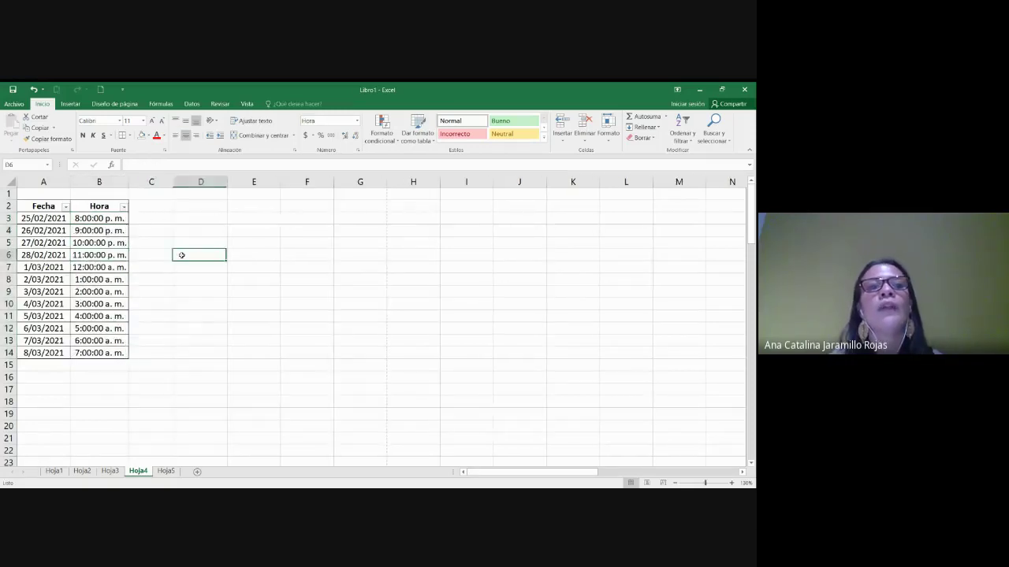
click(61, 206)
click(66, 207)
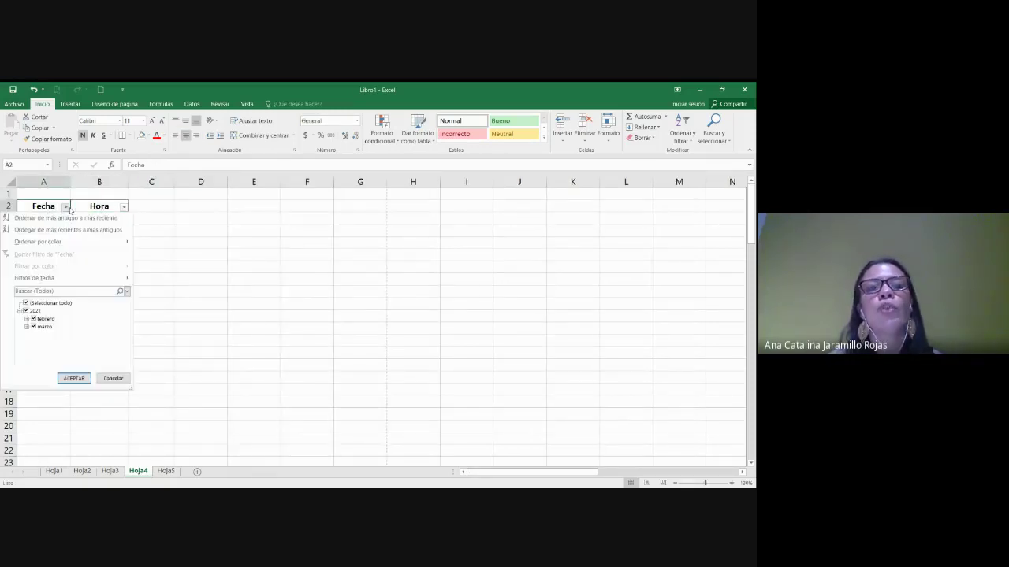
click(50, 303)
click(27, 326)
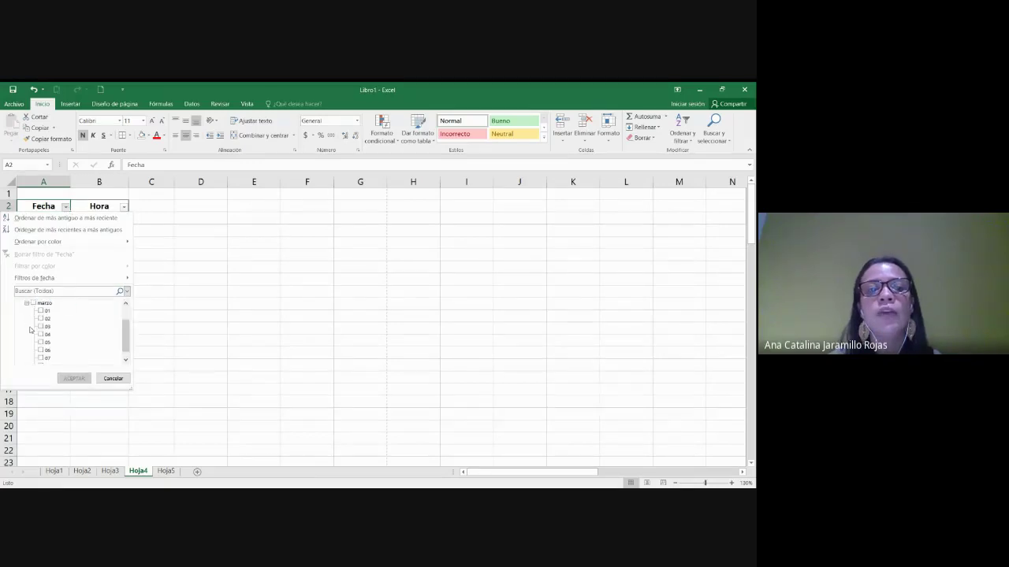
click(33, 303)
click(74, 378)
click(215, 365)
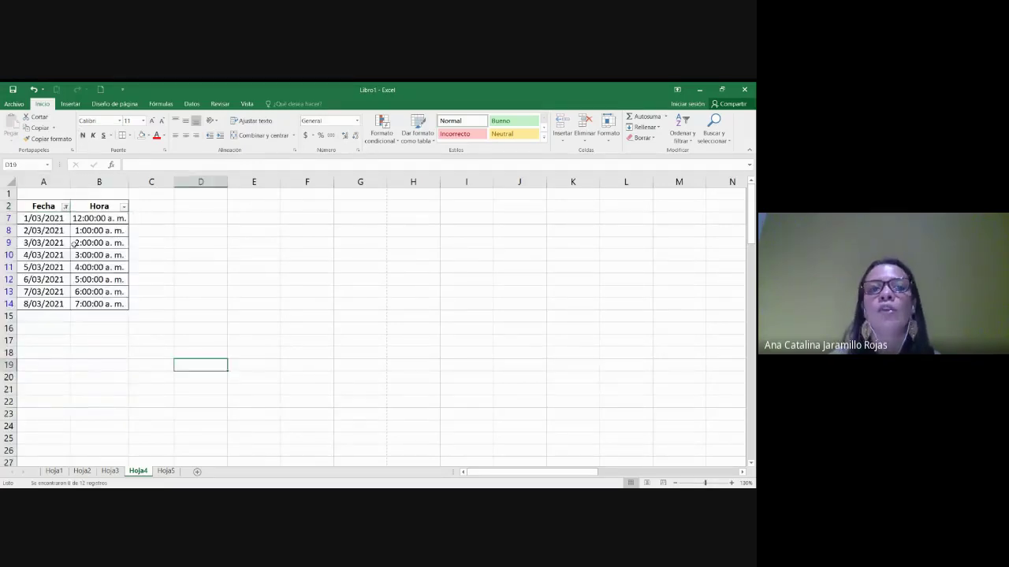
drag(52, 219, 45, 303)
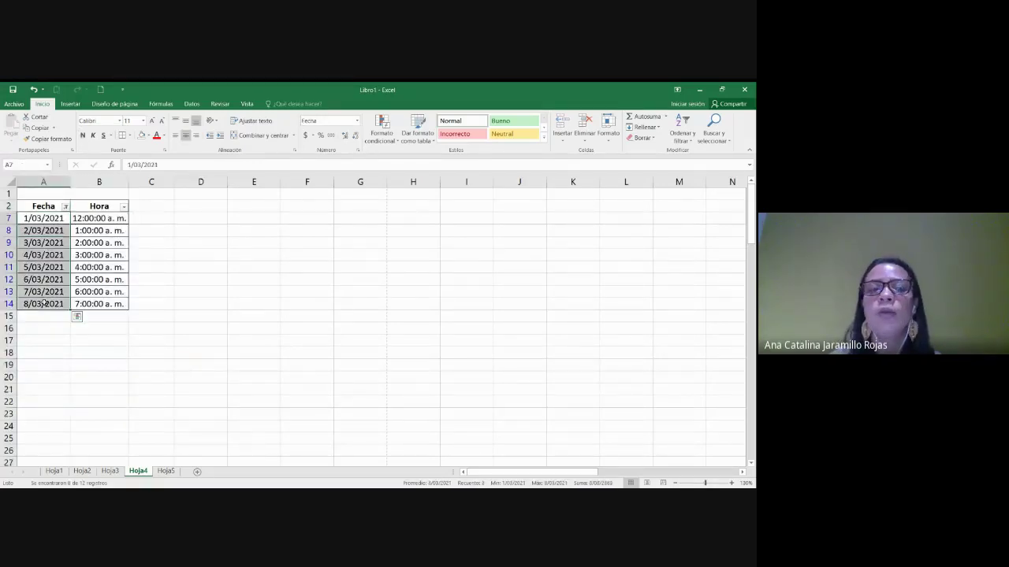
click(43, 207)
click(65, 205)
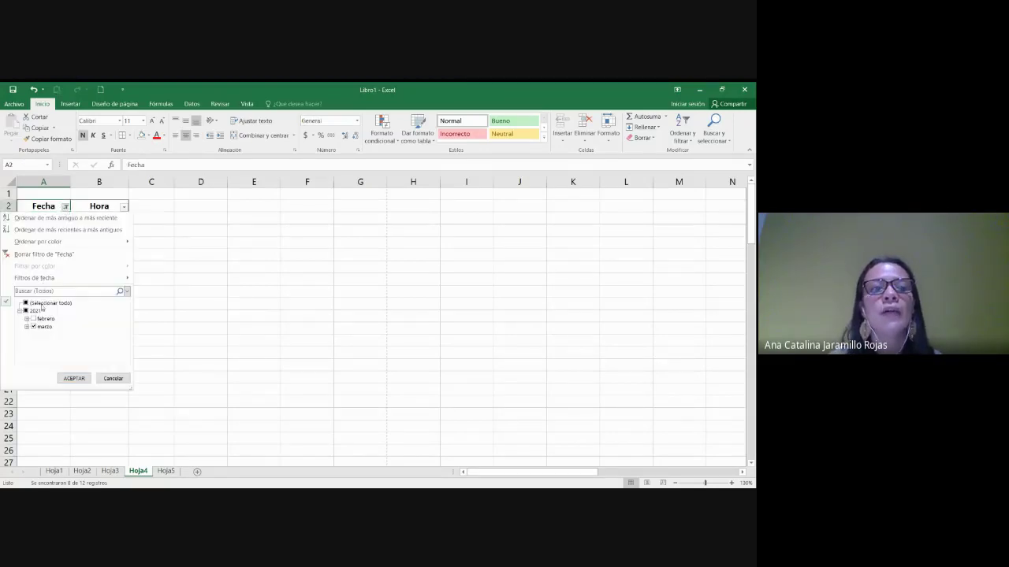
click(27, 319)
click(33, 319)
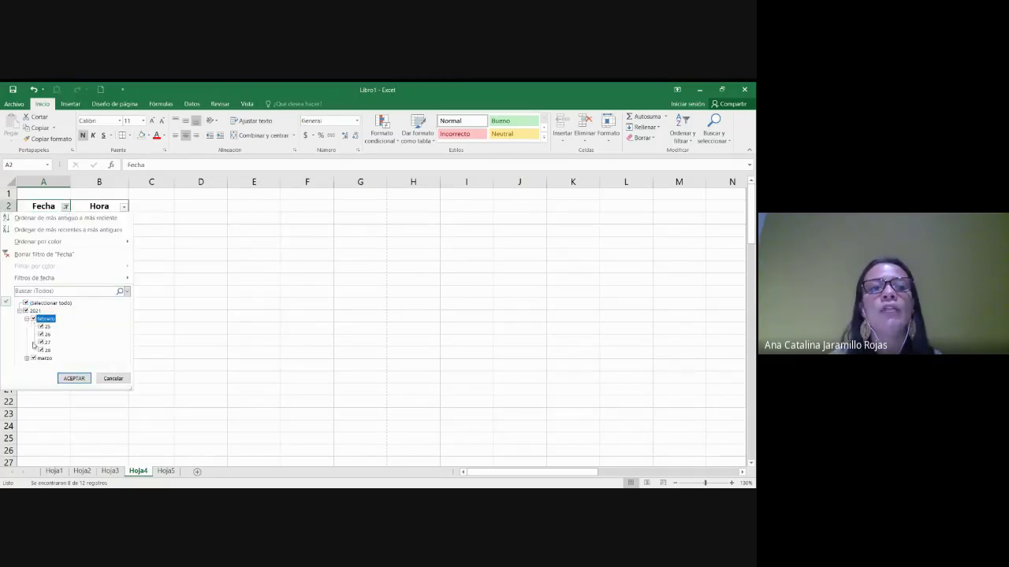
click(33, 359)
click(74, 379)
click(201, 340)
click(244, 373)
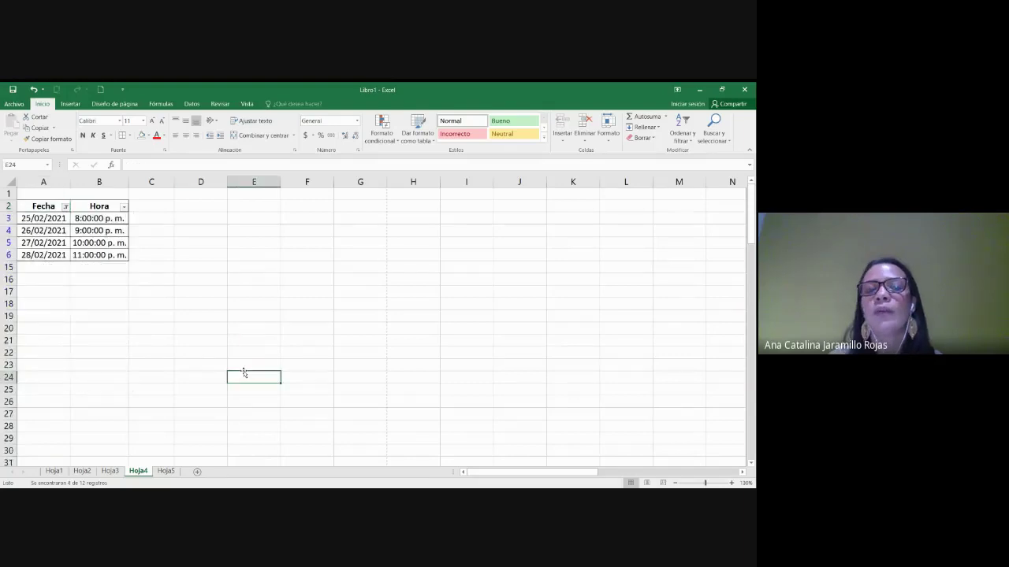
click(66, 206)
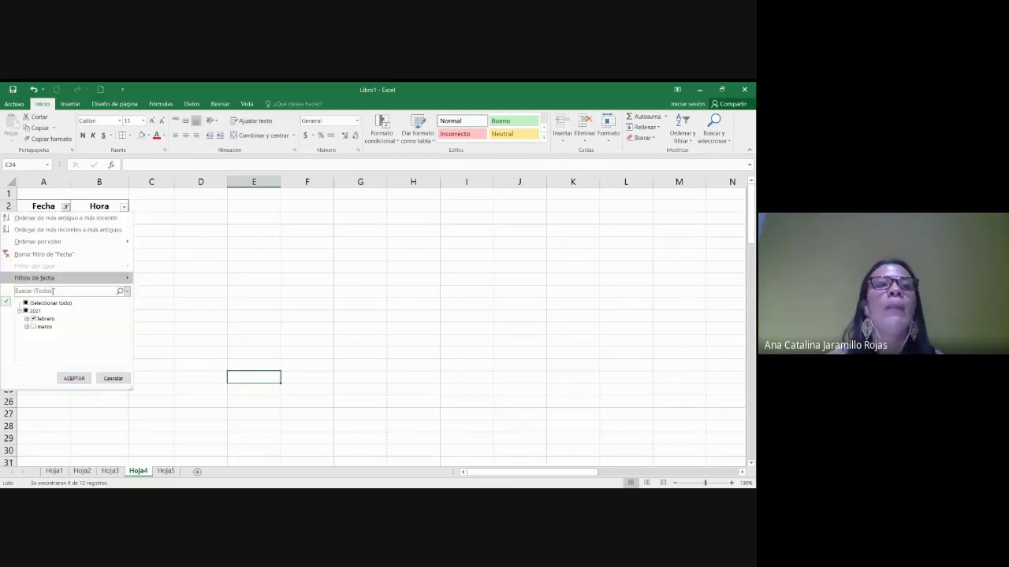
click(56, 254)
click(264, 304)
drag(43, 207, 126, 353)
click(212, 328)
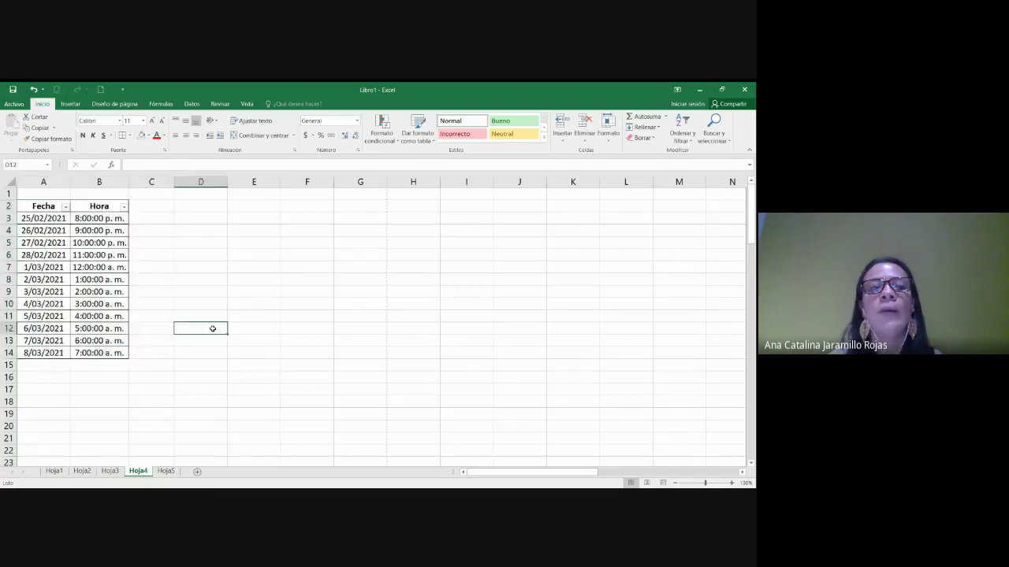
drag(51, 206, 110, 354)
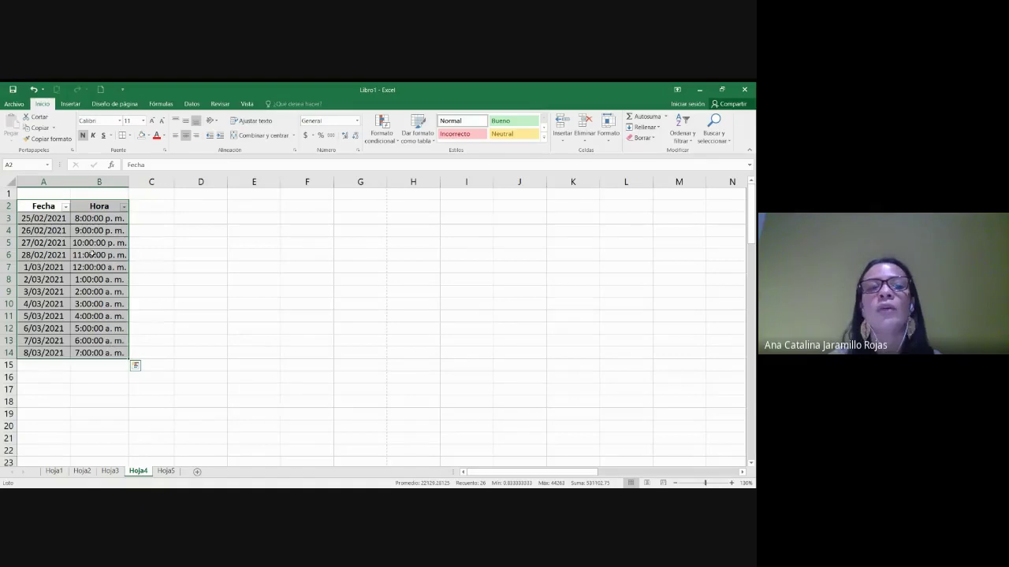
click(683, 131)
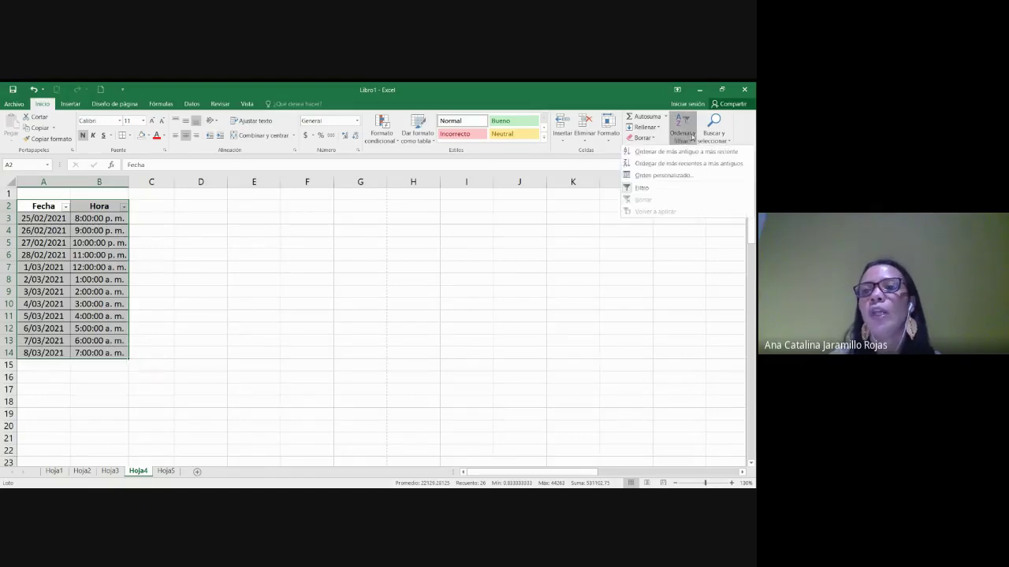
click(690, 176)
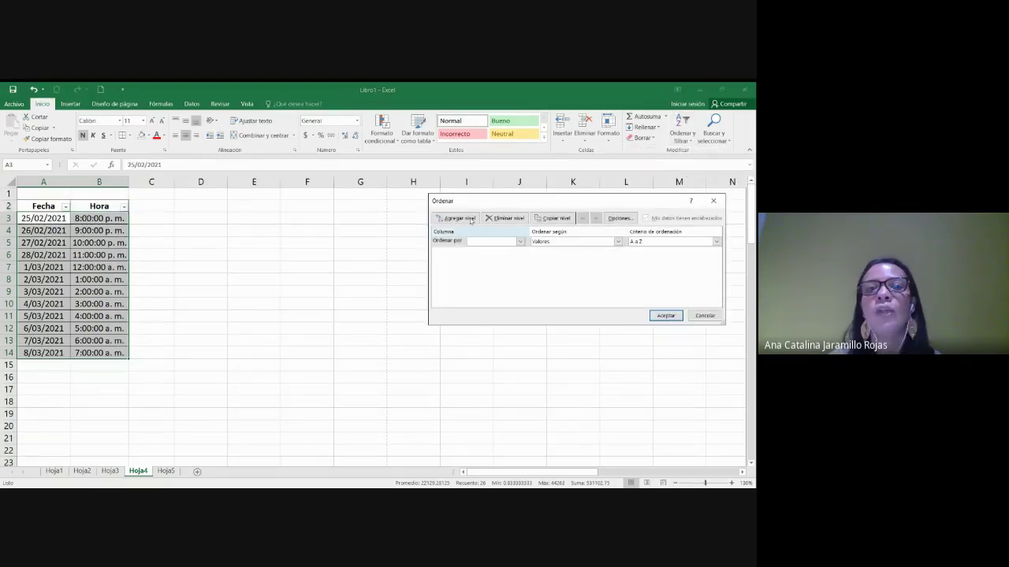
drag(557, 203, 427, 189)
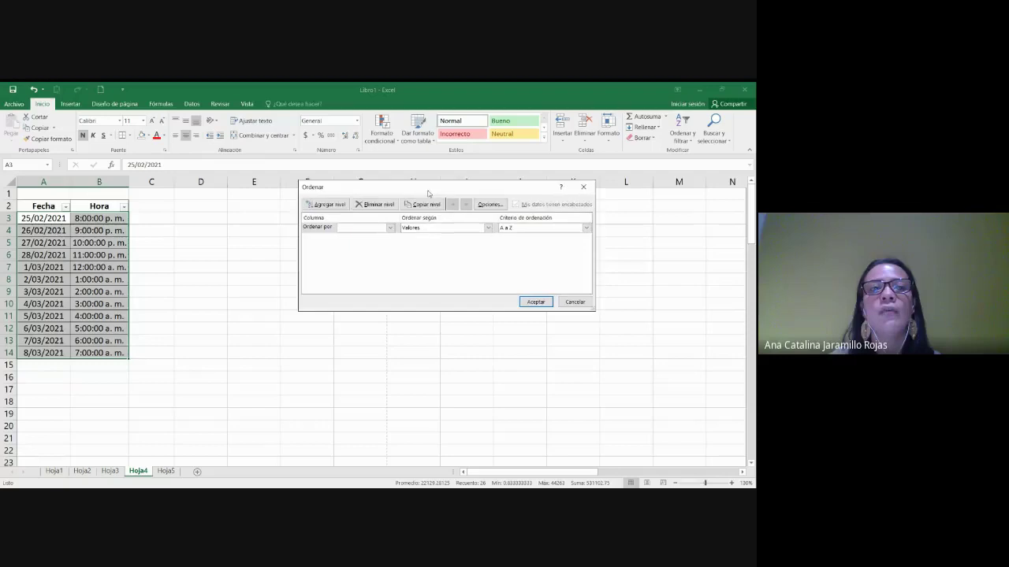
click(390, 227)
click(386, 240)
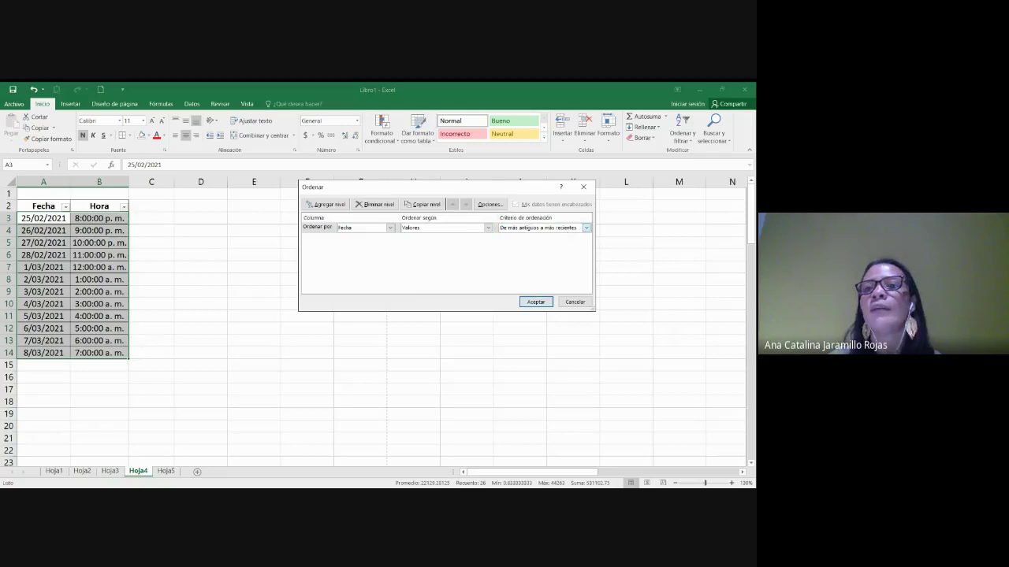
click(563, 248)
click(537, 303)
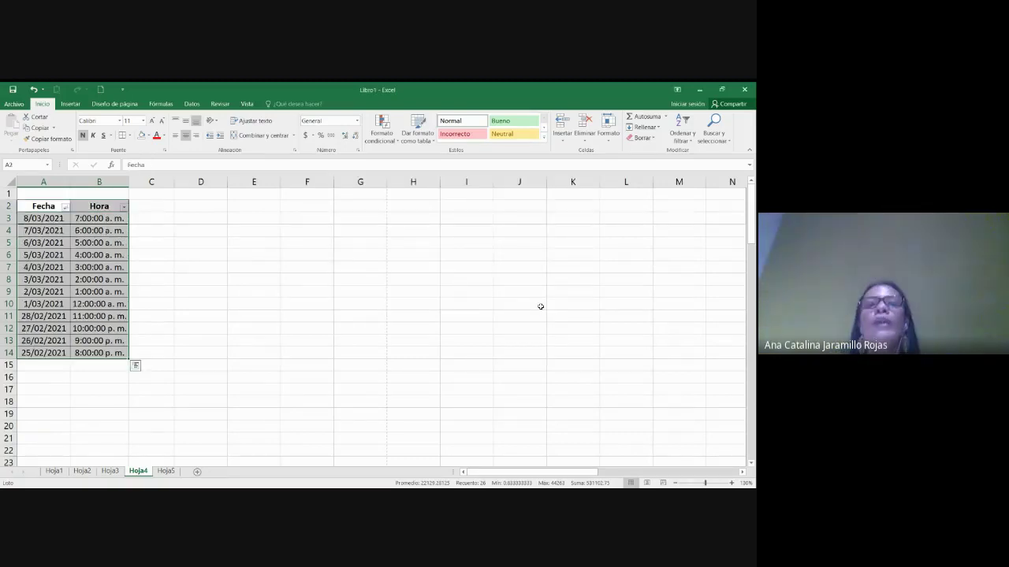
key(ctrl+z)
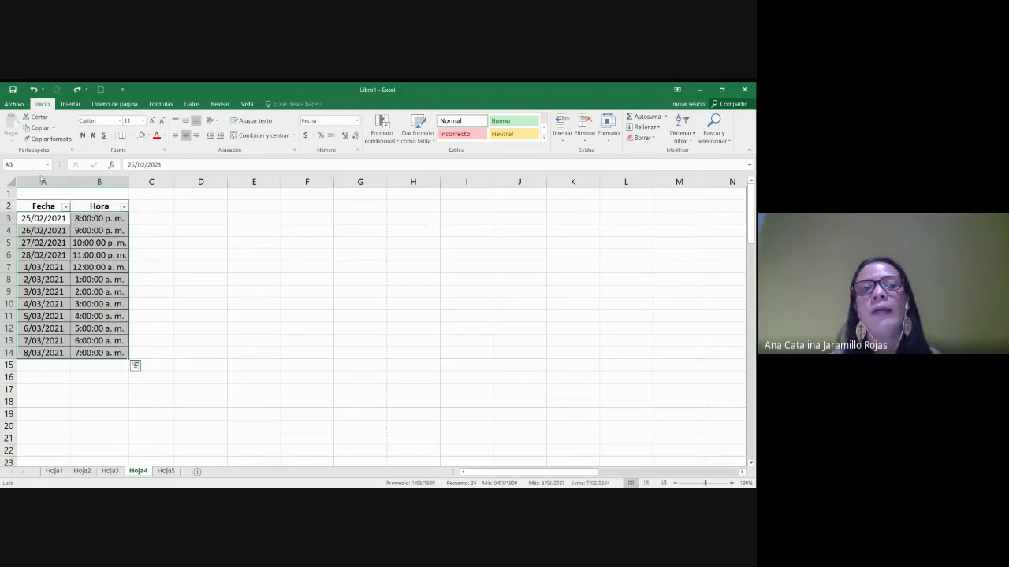
drag(43, 207, 90, 351)
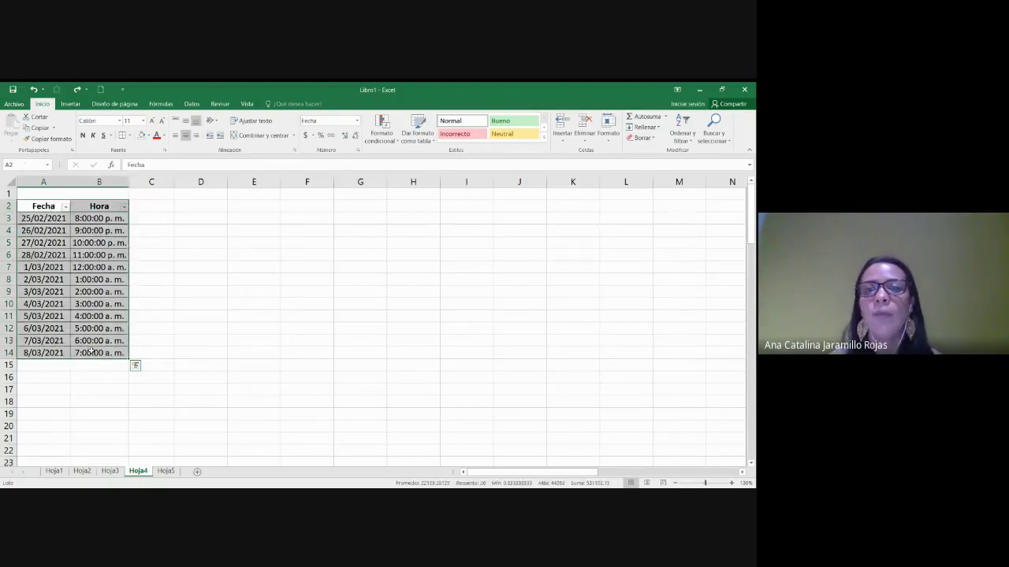
click(683, 131)
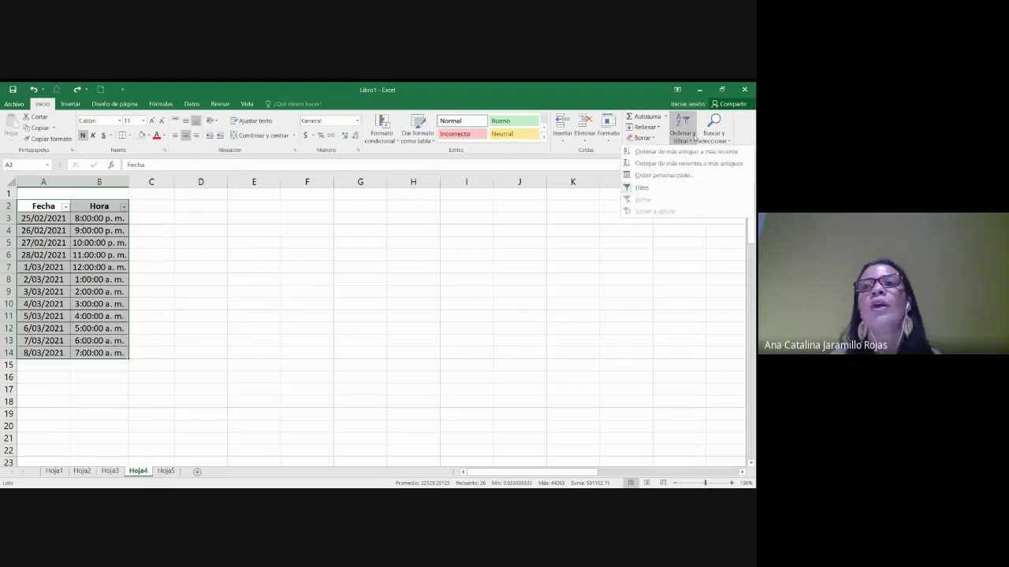
click(664, 175)
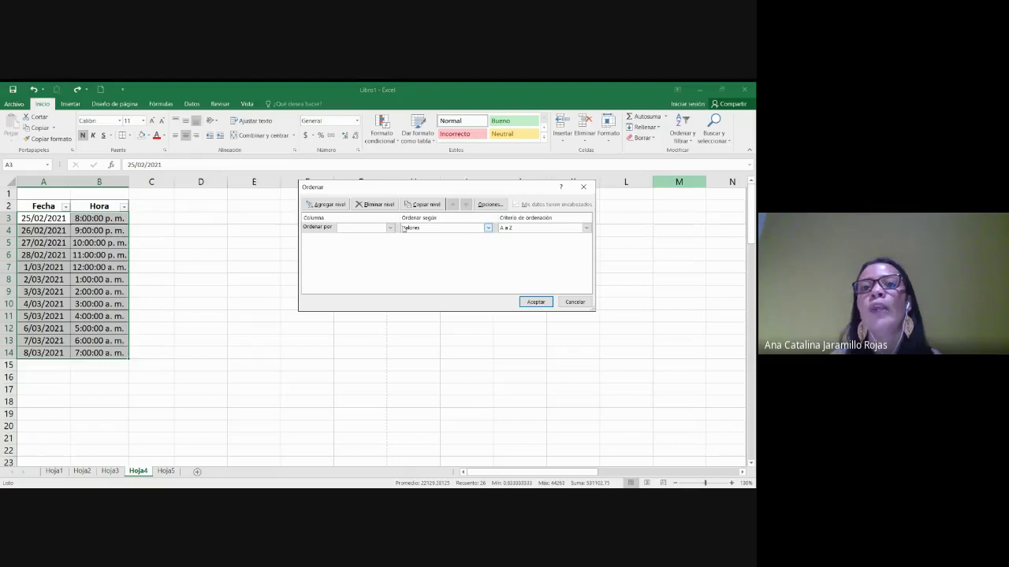
click(389, 228)
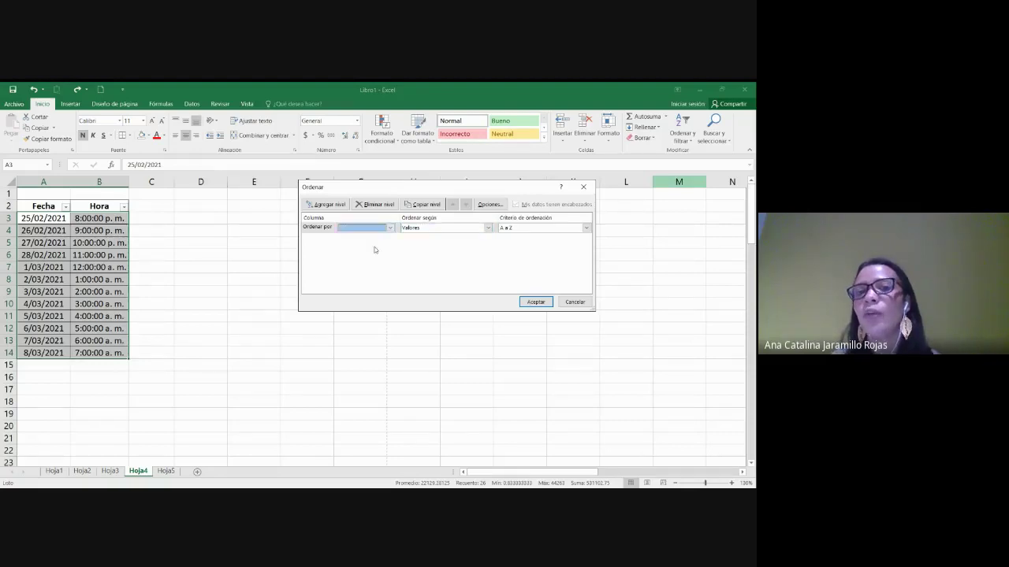
click(374, 245)
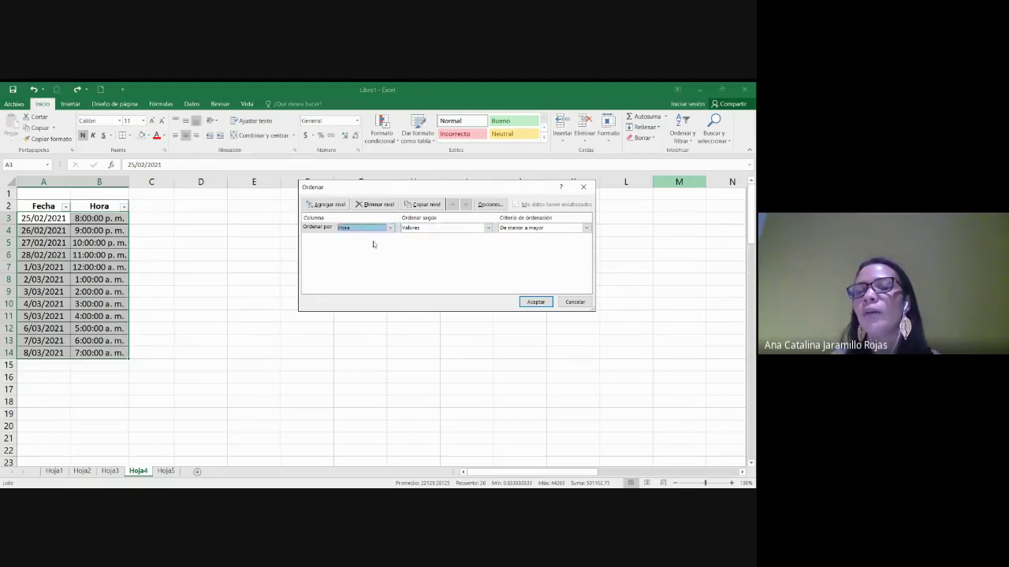
click(586, 229)
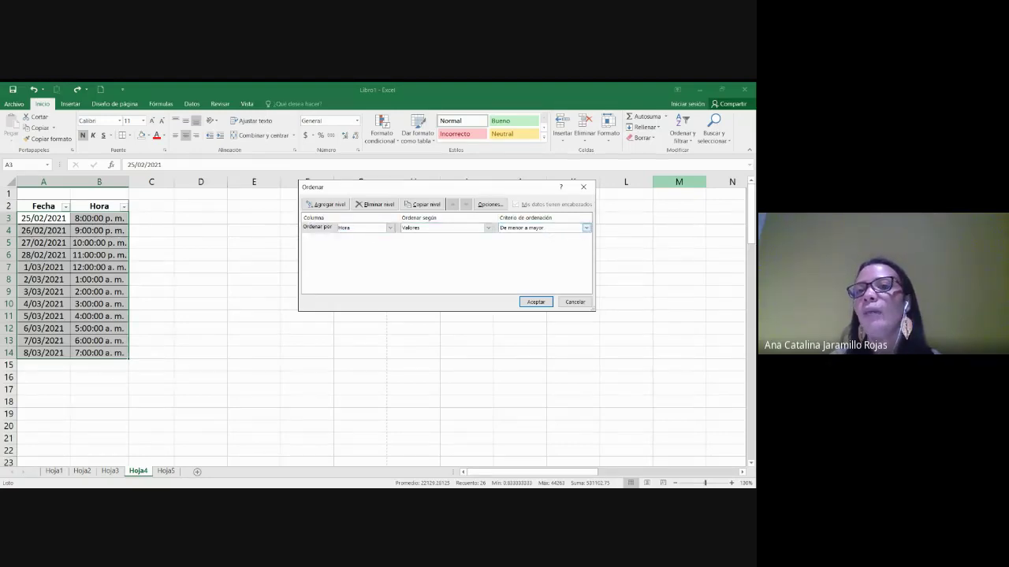
click(536, 301)
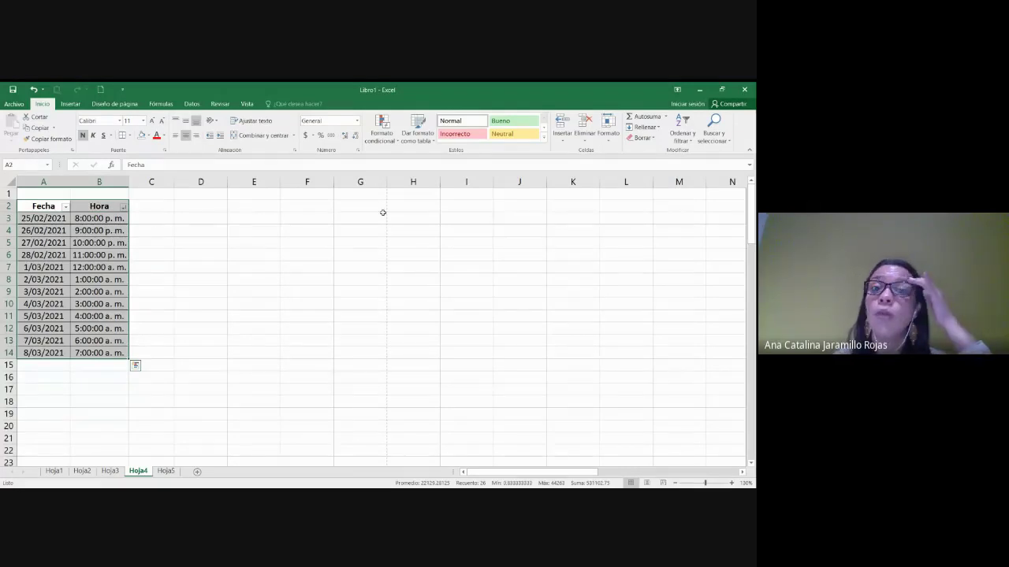
Sort the Hora column from largest to smallest so 8/03/2021 comes first.
click(123, 206)
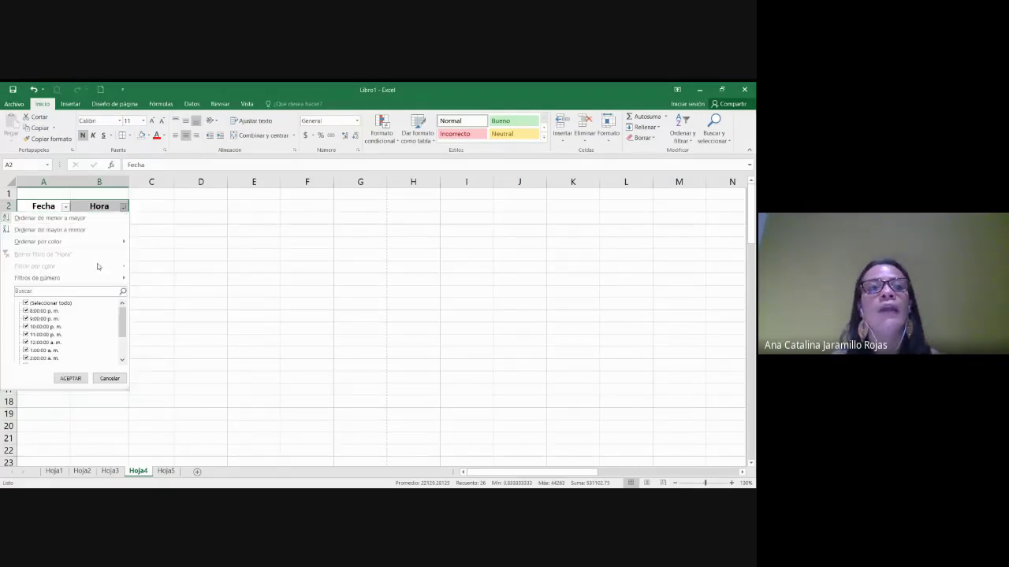
click(85, 230)
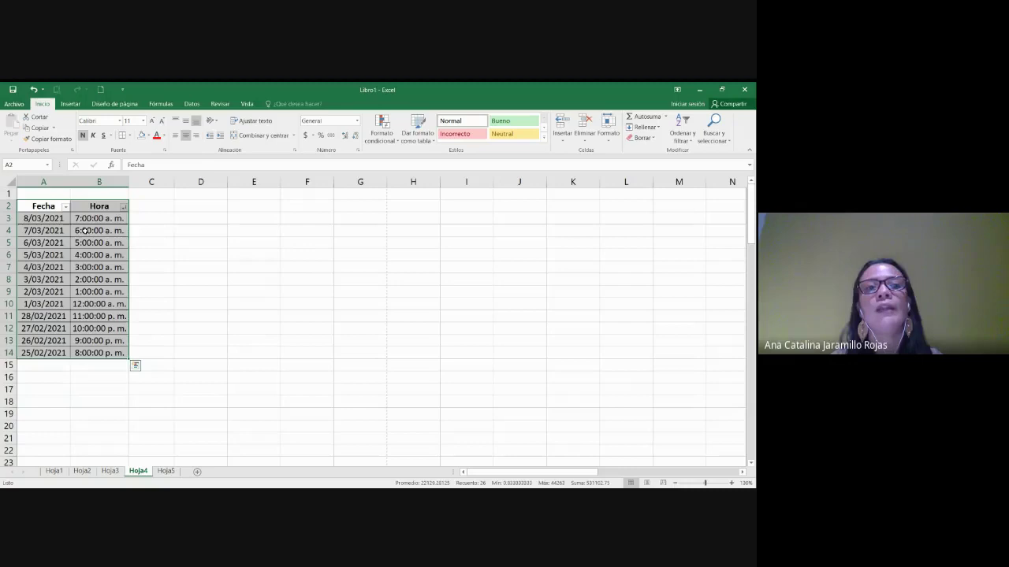
click(257, 294)
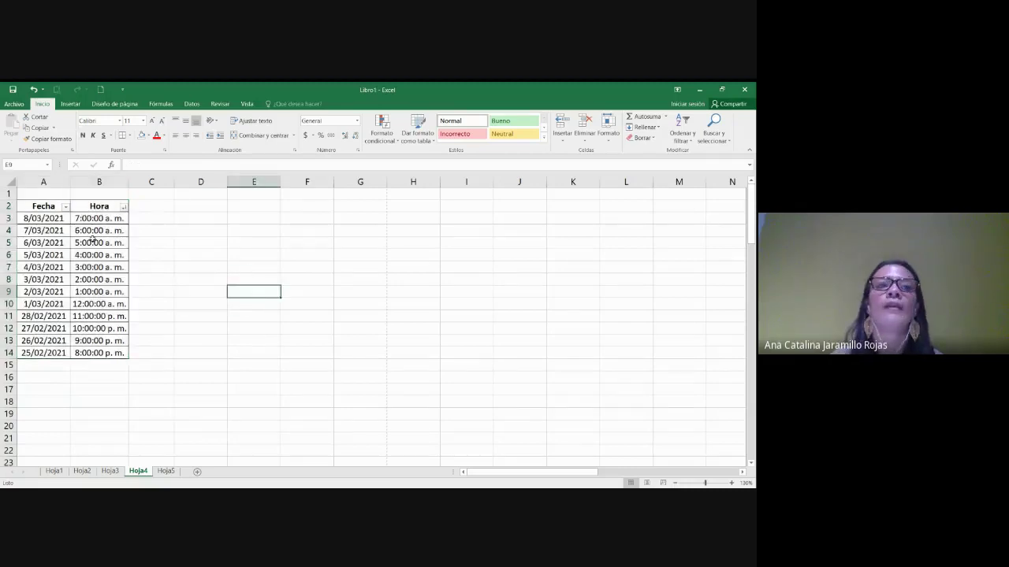
drag(93, 221, 98, 353)
click(247, 354)
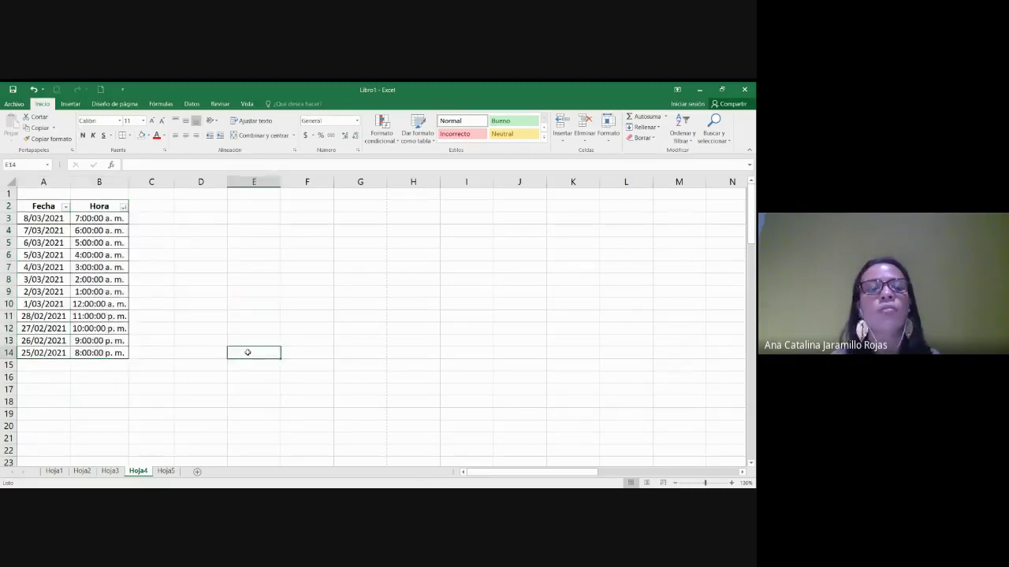
click(698, 142)
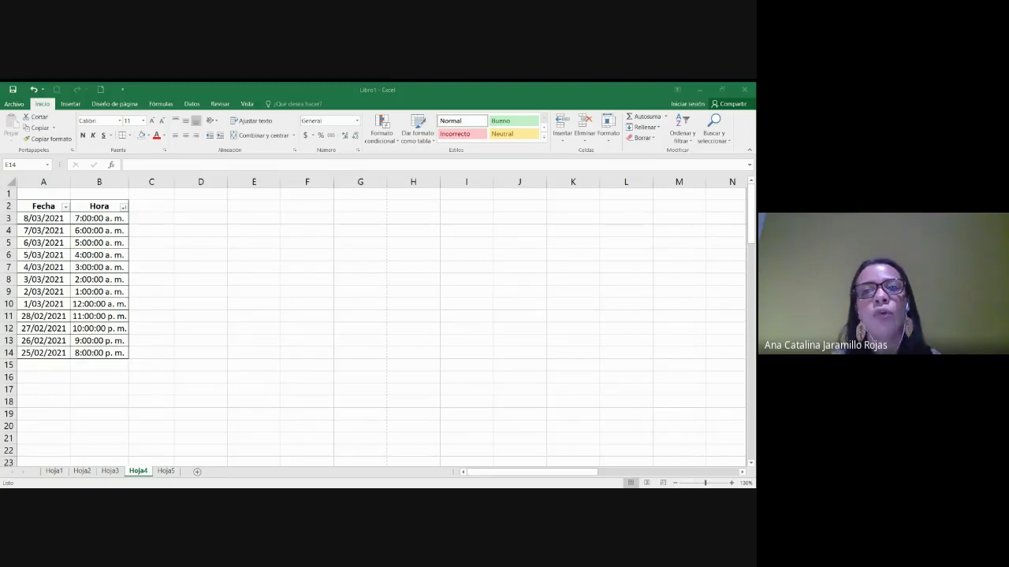
click(661, 290)
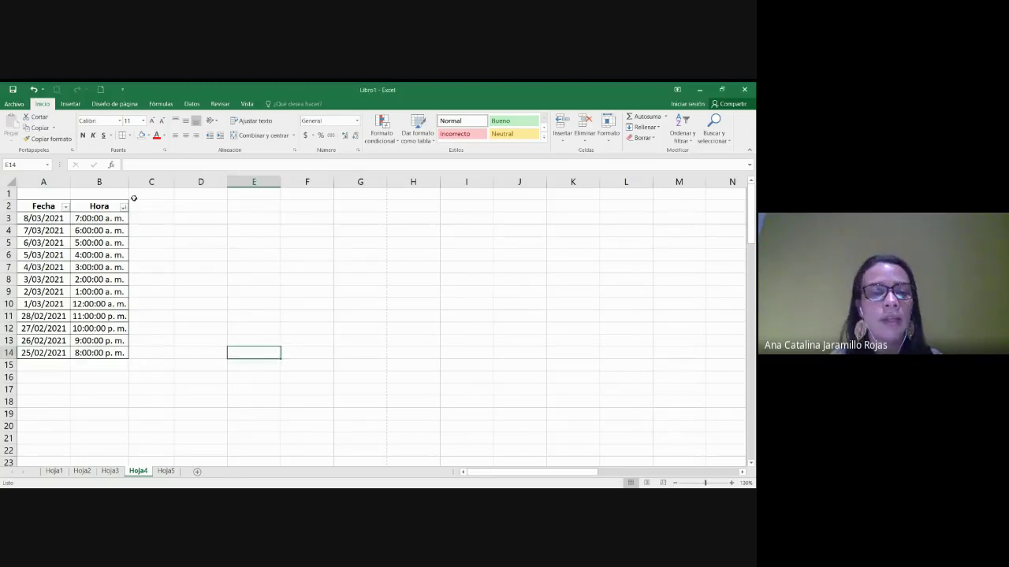
Select rows 2 through 14 holding the Fecha/Hora table.
click(348, 287)
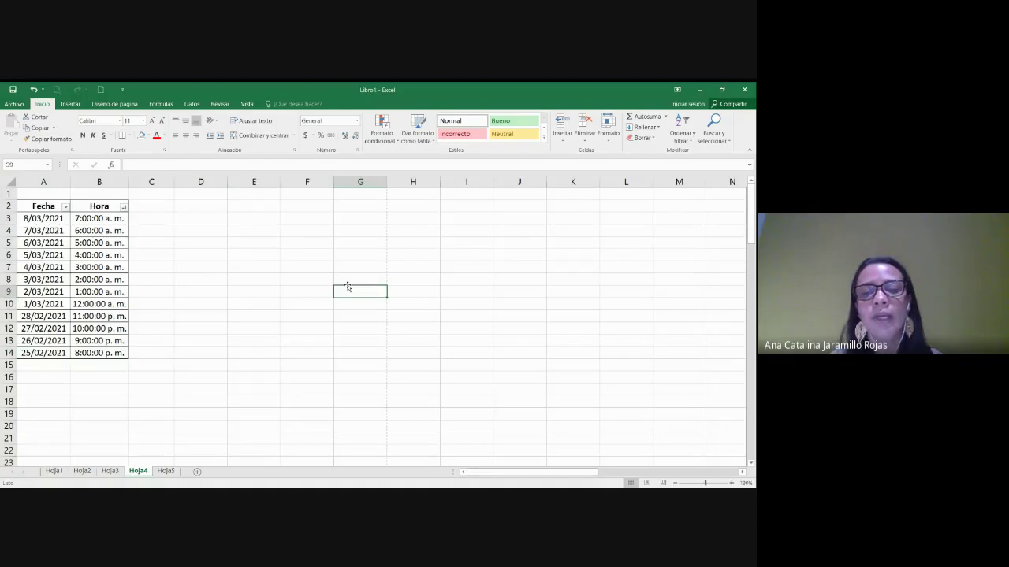
click(254, 258)
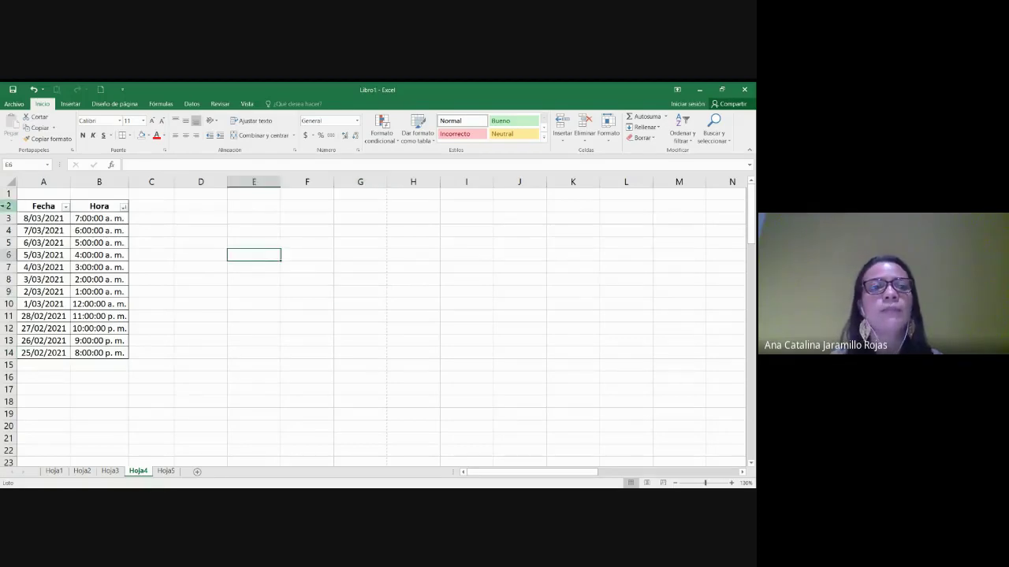
click(6, 205)
drag(6, 206, 8, 352)
Delete rows 2–14 with Ctrl+minus so Hoja4 is blank, then show the Insertar tab.
right_click(8, 352)
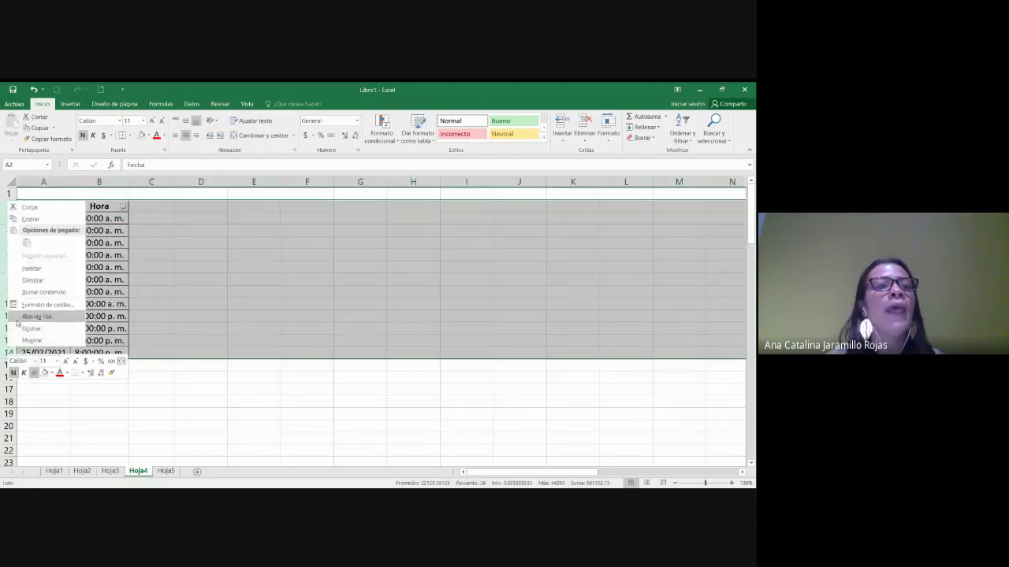
key(Escape)
key(ctrl+minus)
click(190, 243)
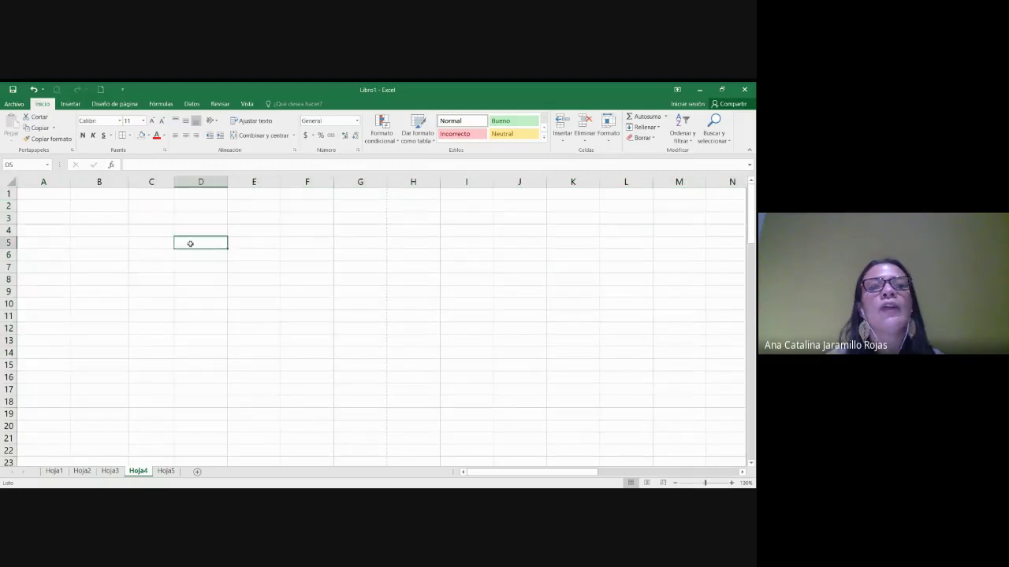
click(582, 302)
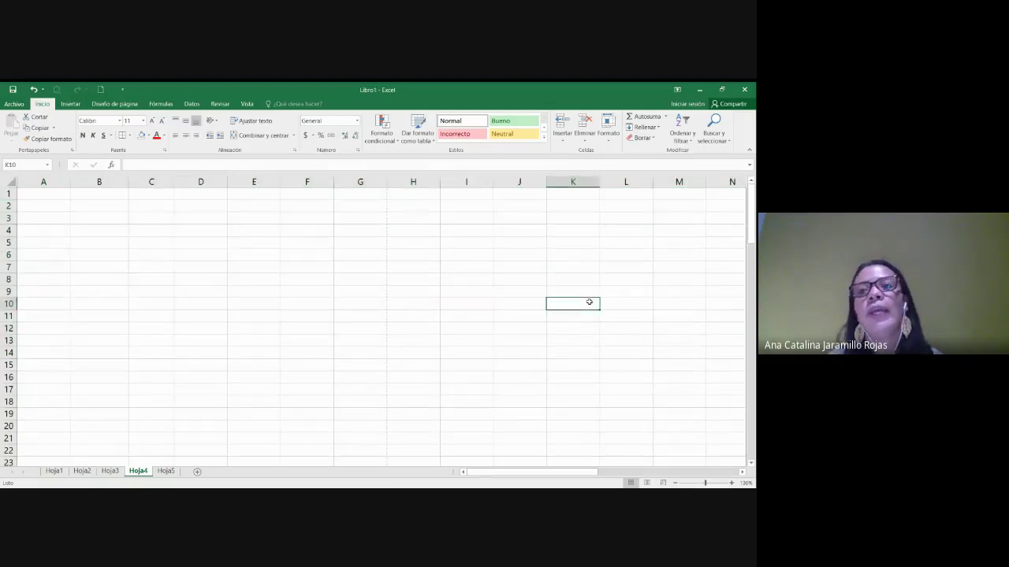
click(71, 103)
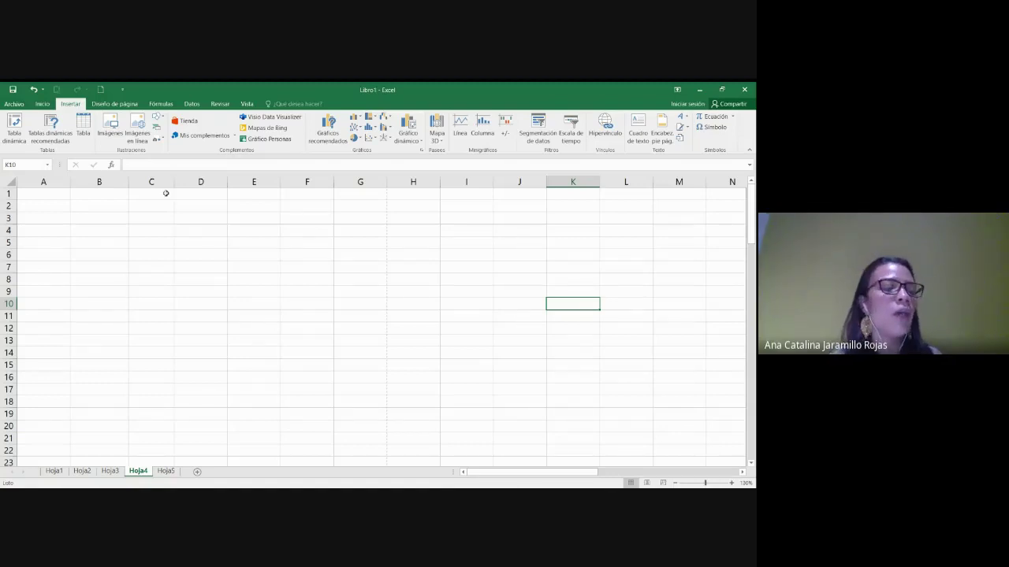
Select cell K10 and open the Insertar imagen dialog from the Imágenes button.
click(98, 222)
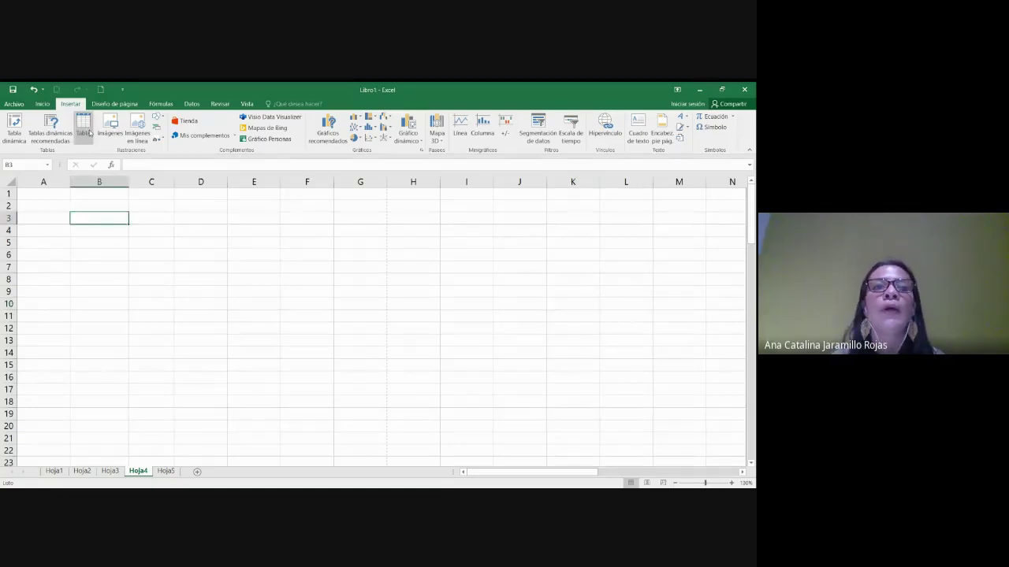
click(105, 204)
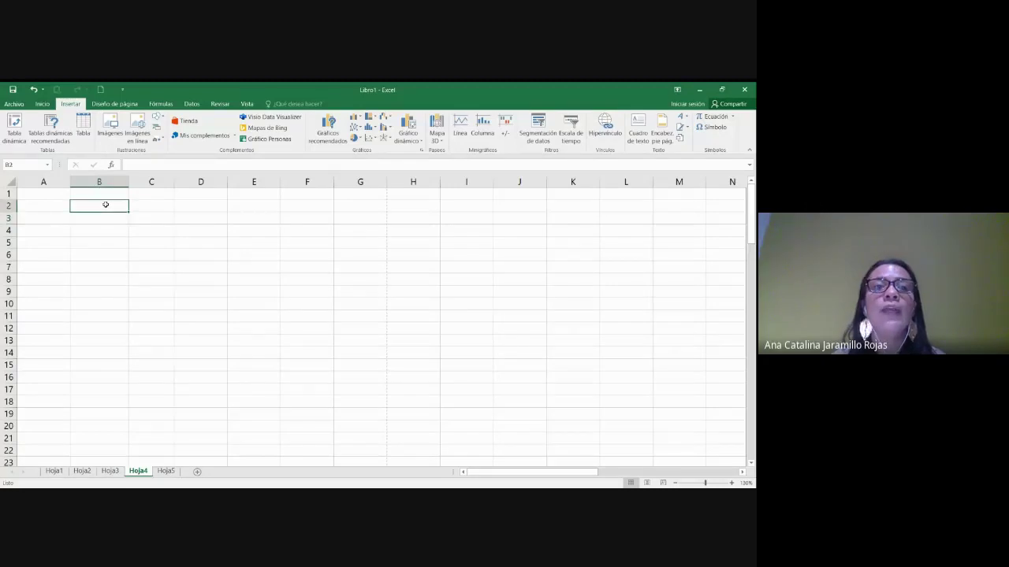
click(549, 300)
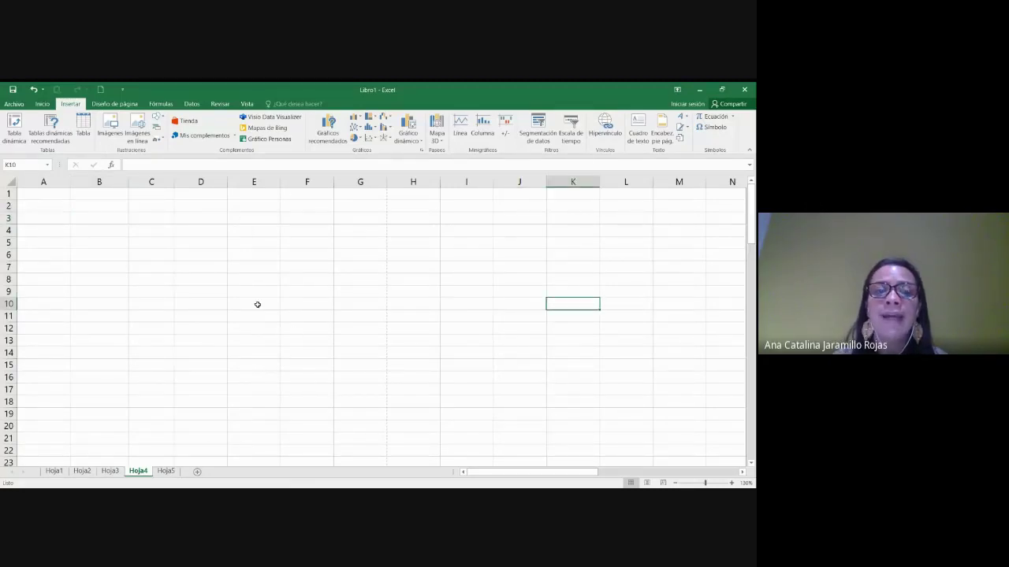
click(117, 126)
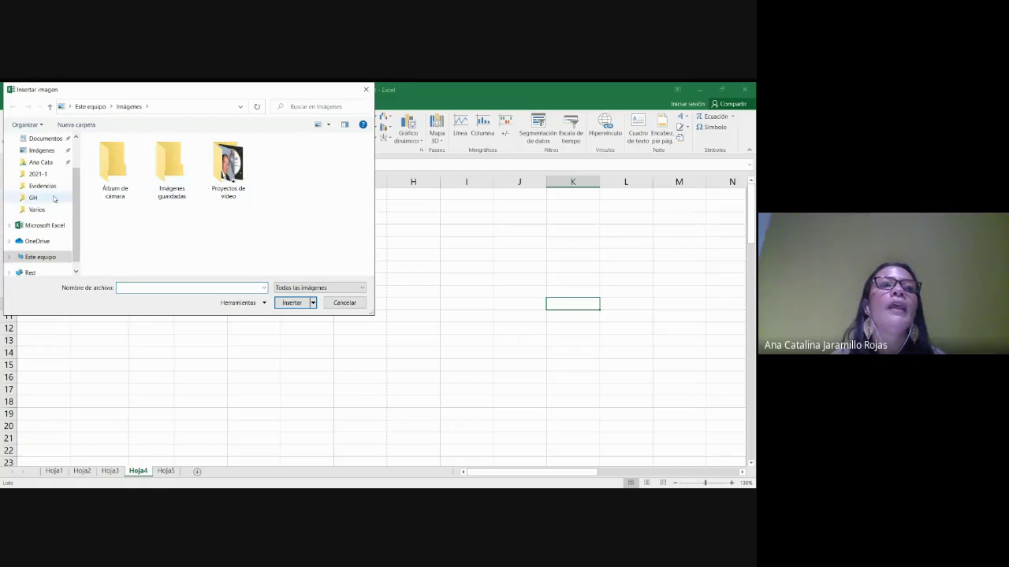
Browse from Proyectos de video through the GH, Evidencias, 2021-1 and Varios folders.
double_click(213, 198)
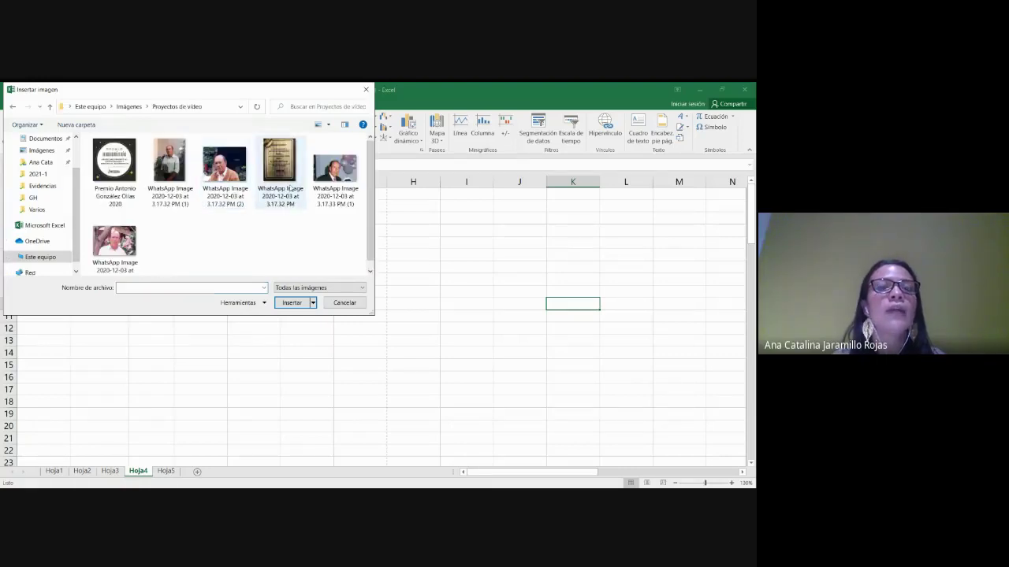
click(36, 199)
click(49, 190)
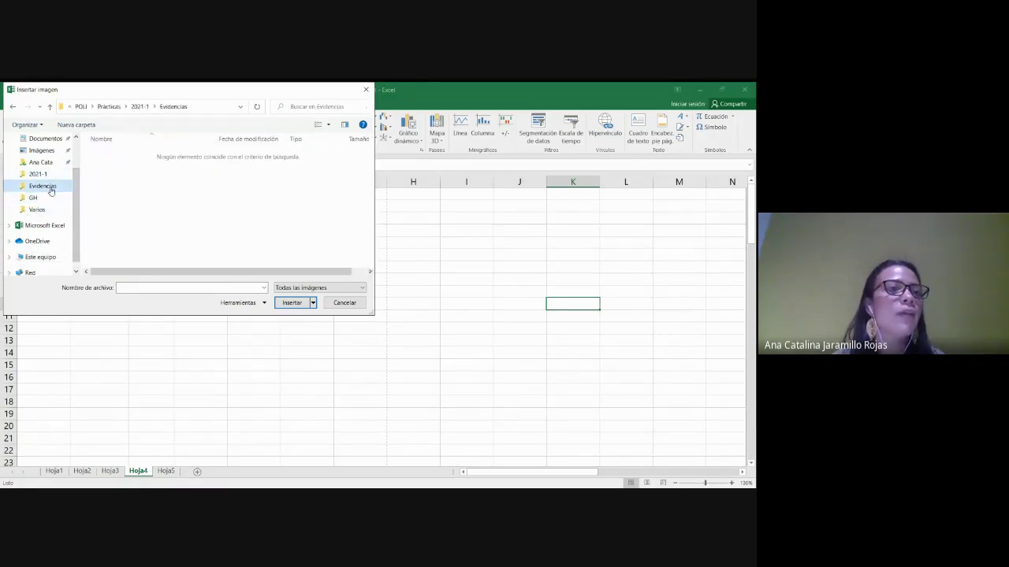
click(38, 175)
click(38, 210)
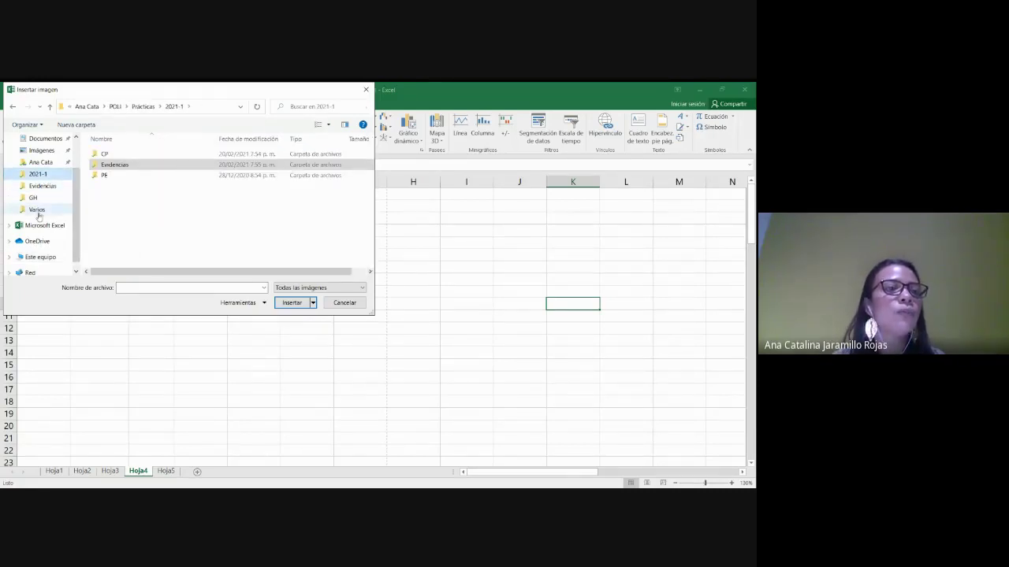
scroll(40, 172, up, 1)
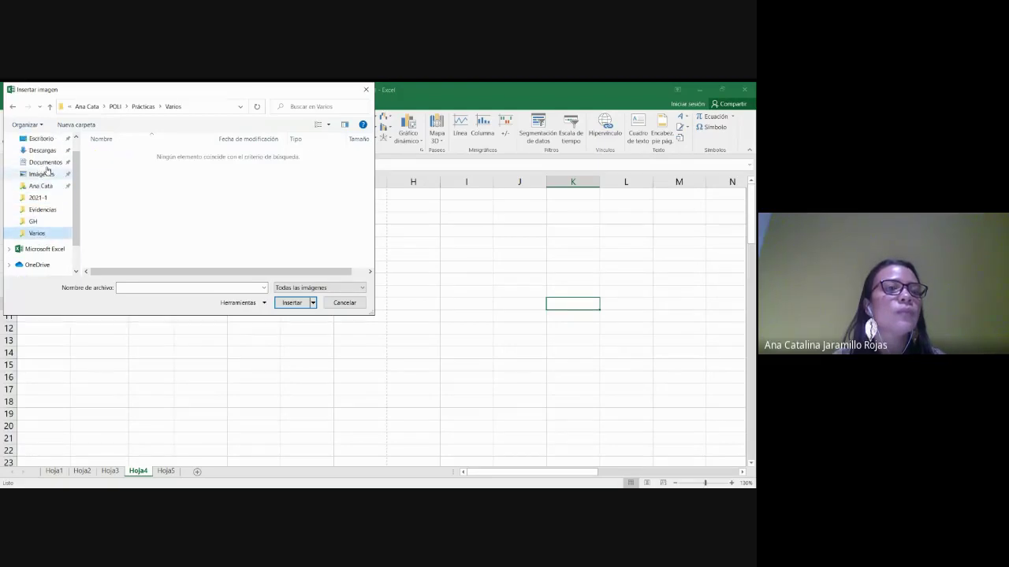
Look through the Álbum de cámara and Imágenes guardadas folders inside Imágenes.
click(42, 175)
double_click(114, 166)
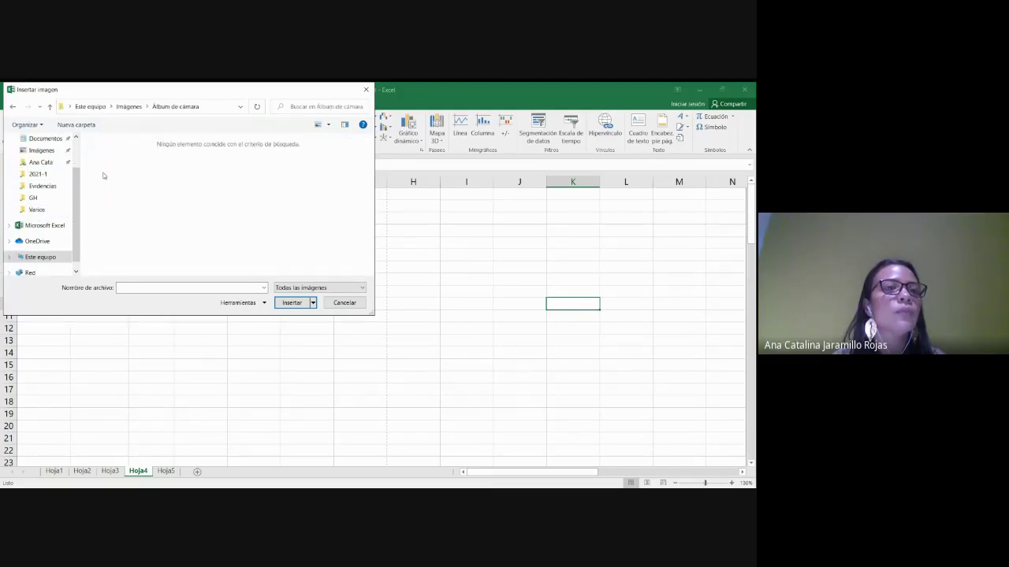
click(45, 162)
click(42, 150)
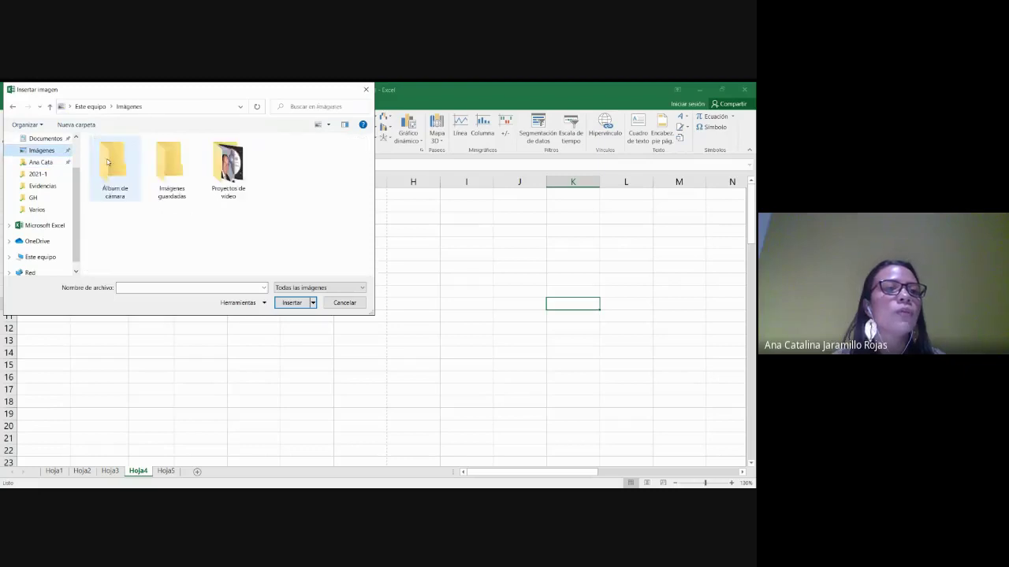
double_click(170, 169)
click(40, 162)
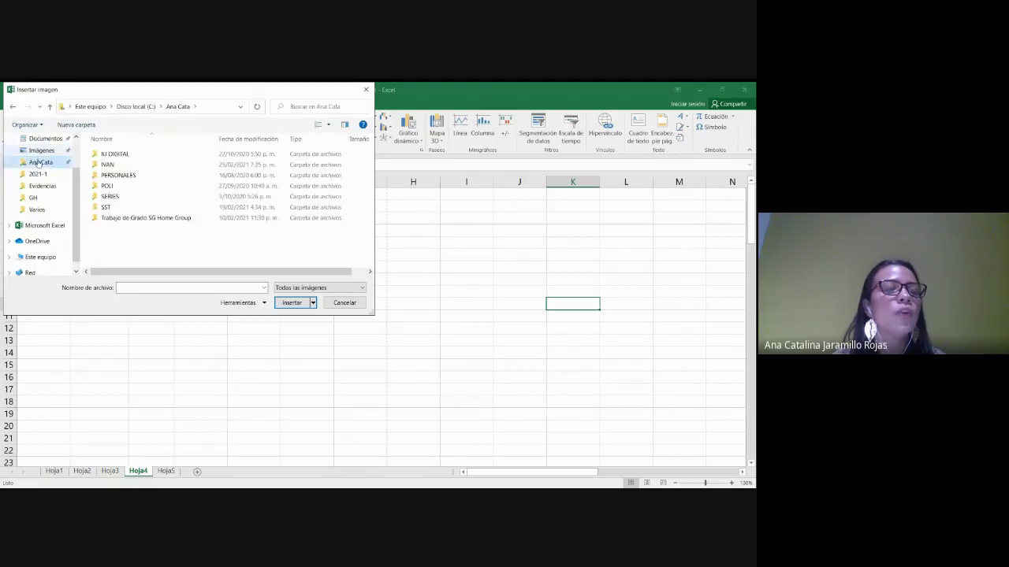
scroll(47, 158, up, 1)
scroll(54, 189, down, 2)
scroll(53, 205, up, 2)
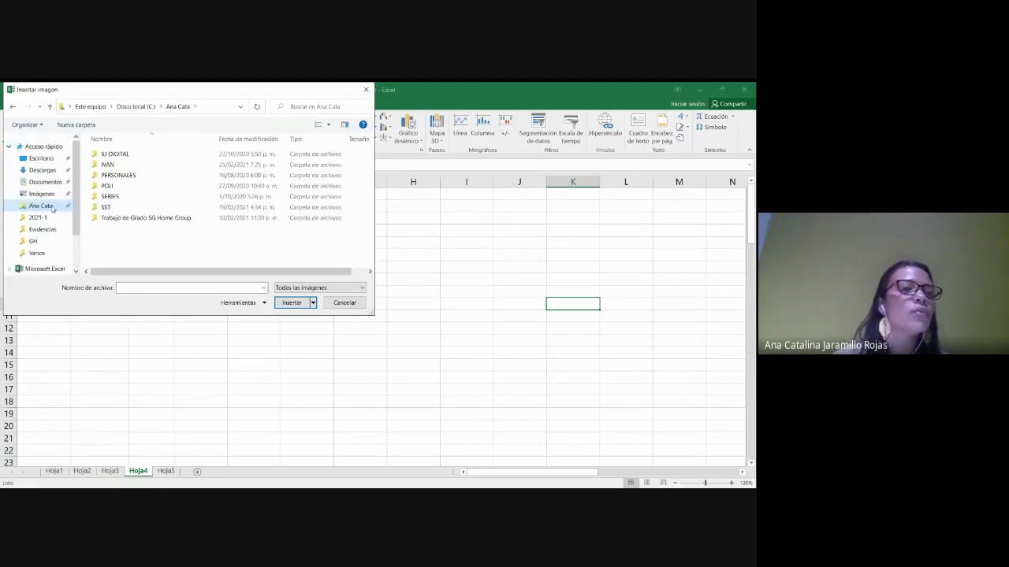
scroll(52, 227, down, 2)
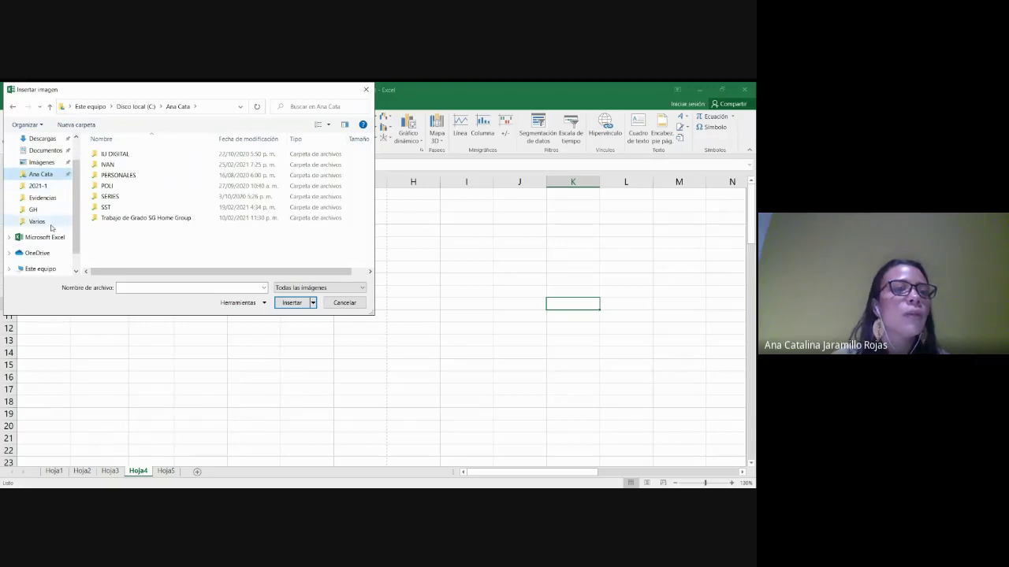
Return via GH/Originales to Imágenes > Proyectos de video and double-click the Premio image.
click(43, 199)
click(37, 221)
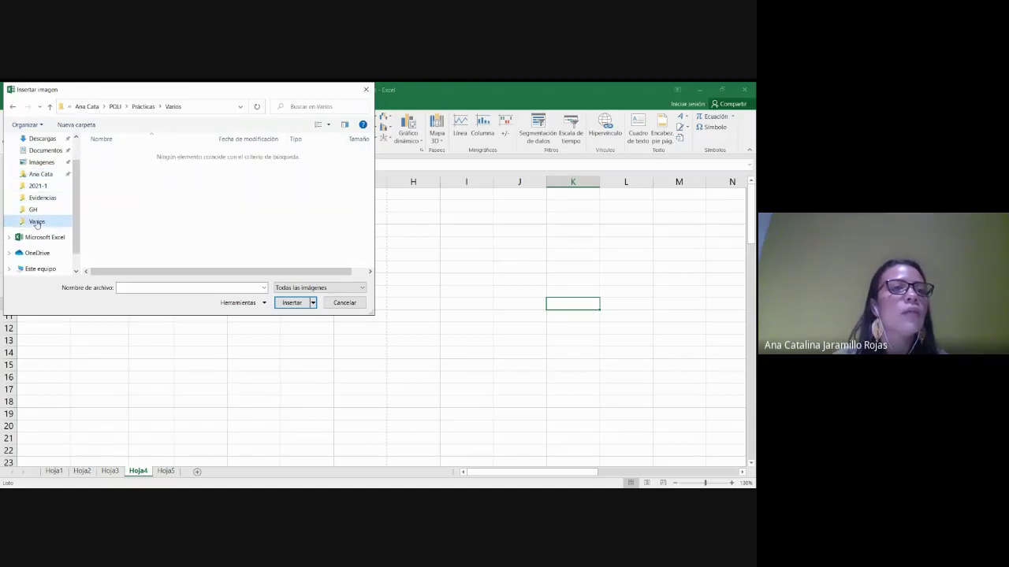
click(44, 189)
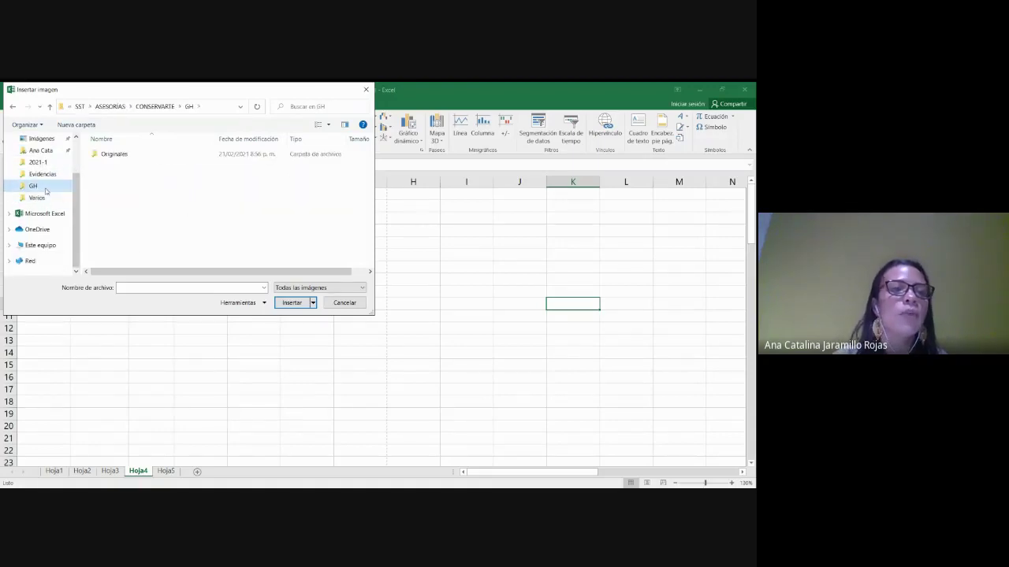
double_click(113, 154)
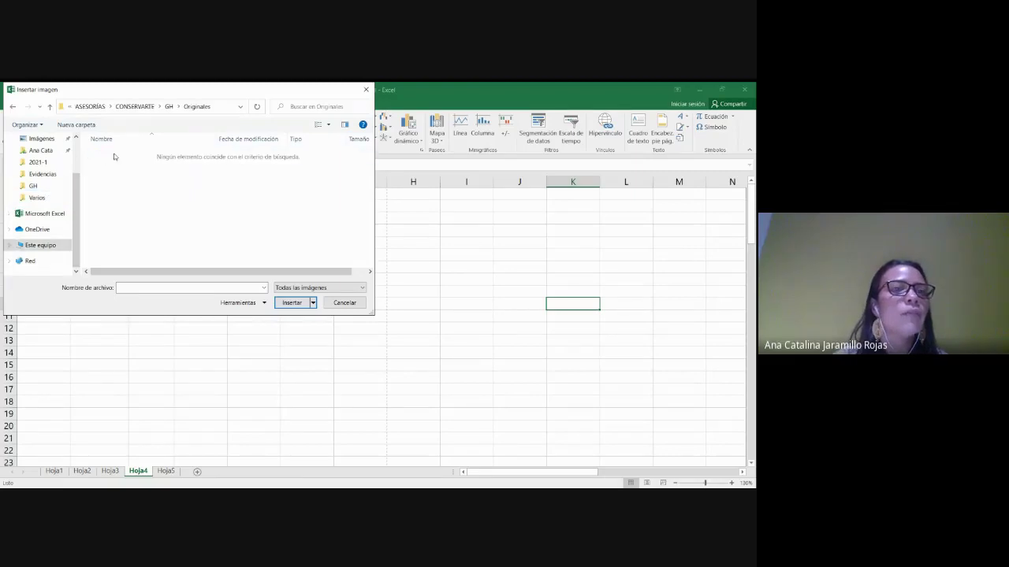
click(49, 163)
scroll(59, 171, up, 2)
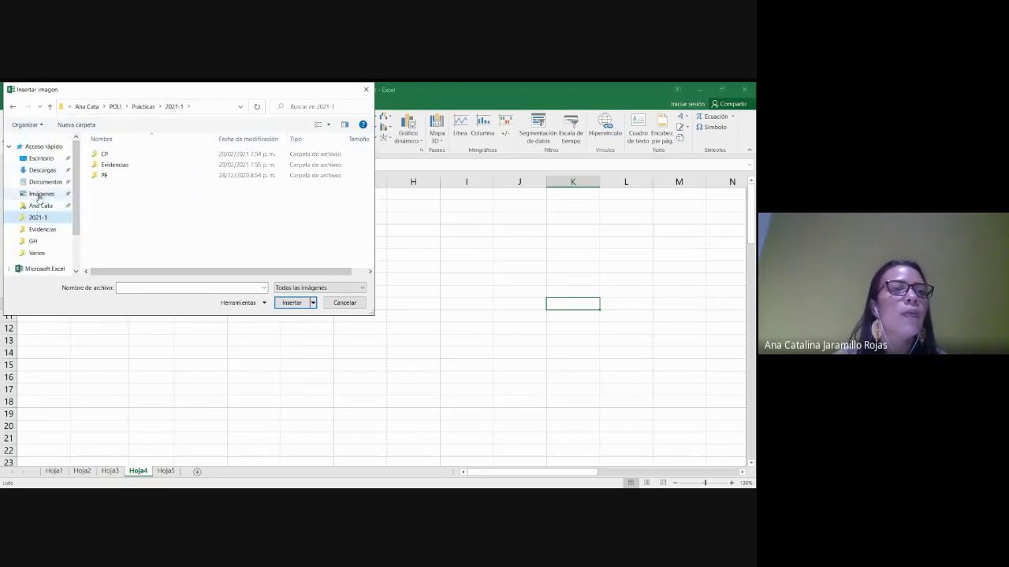
click(38, 195)
double_click(223, 180)
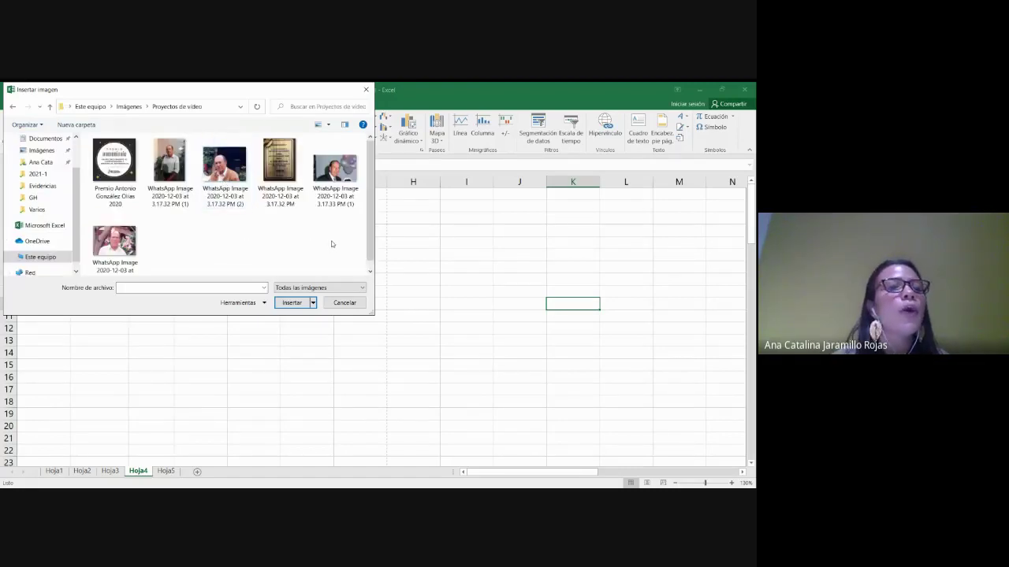
double_click(121, 169)
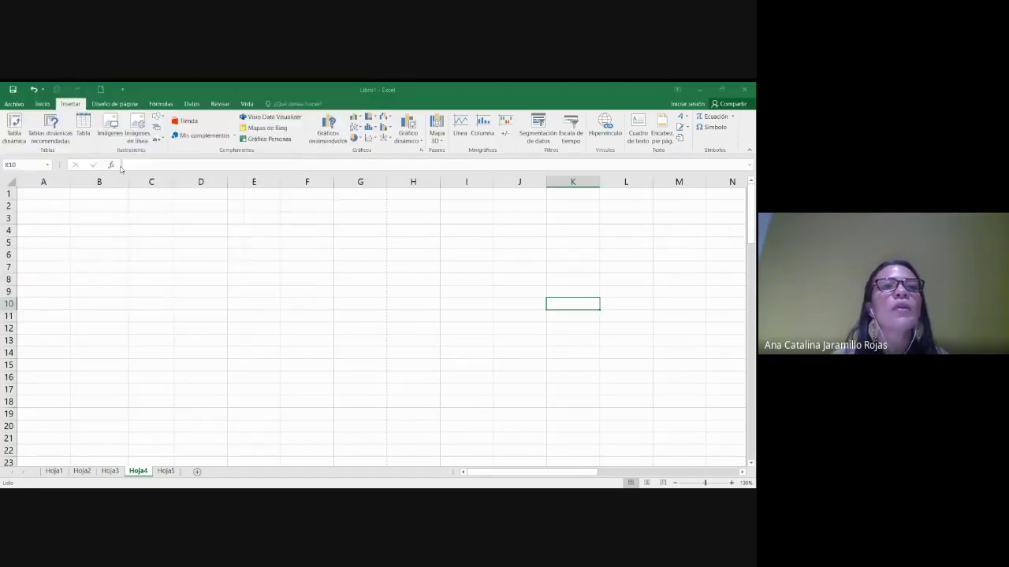
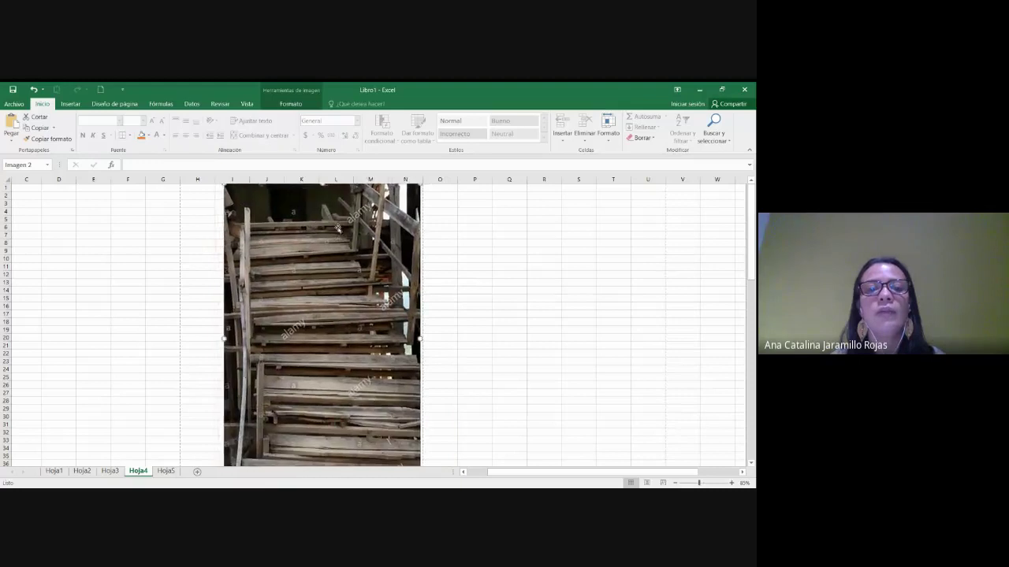
Position the ladder photo at row 1 across columns I–N.
click(475, 299)
ctrl+scroll(476, 301, down, 1)
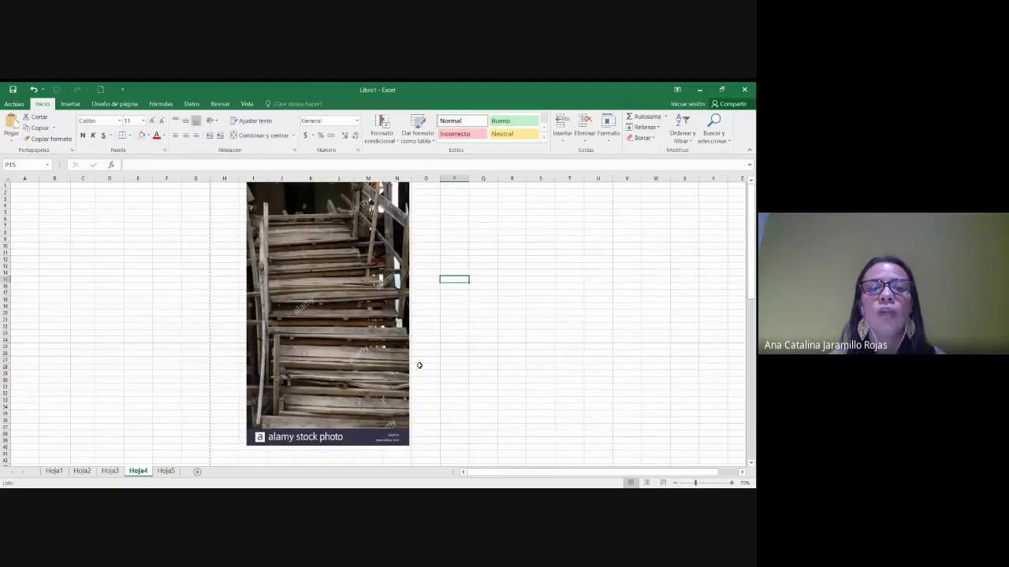
click(479, 371)
click(312, 438)
ctrl+scroll(504, 349, up, 1)
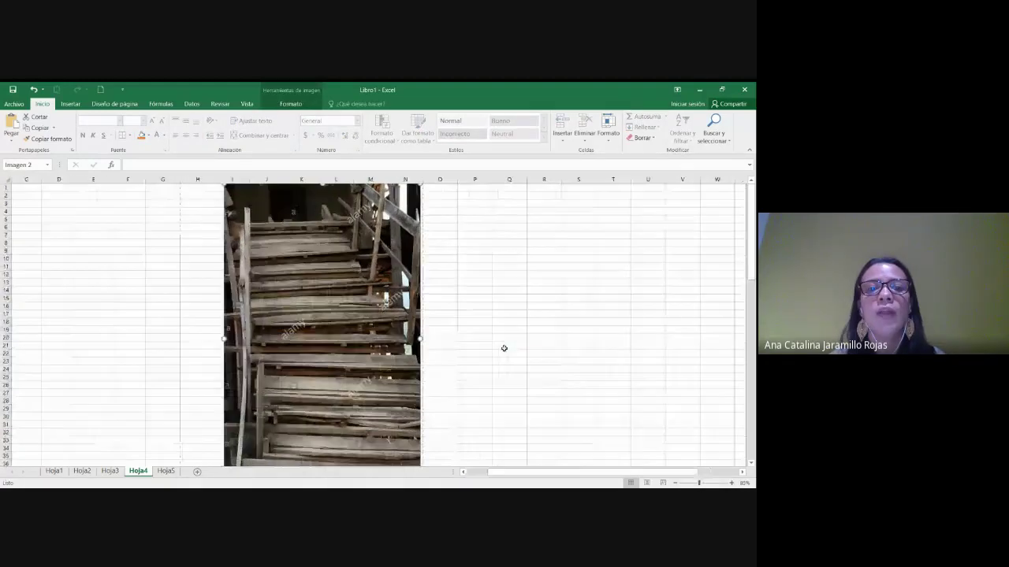
ctrl+scroll(504, 348, down, 1)
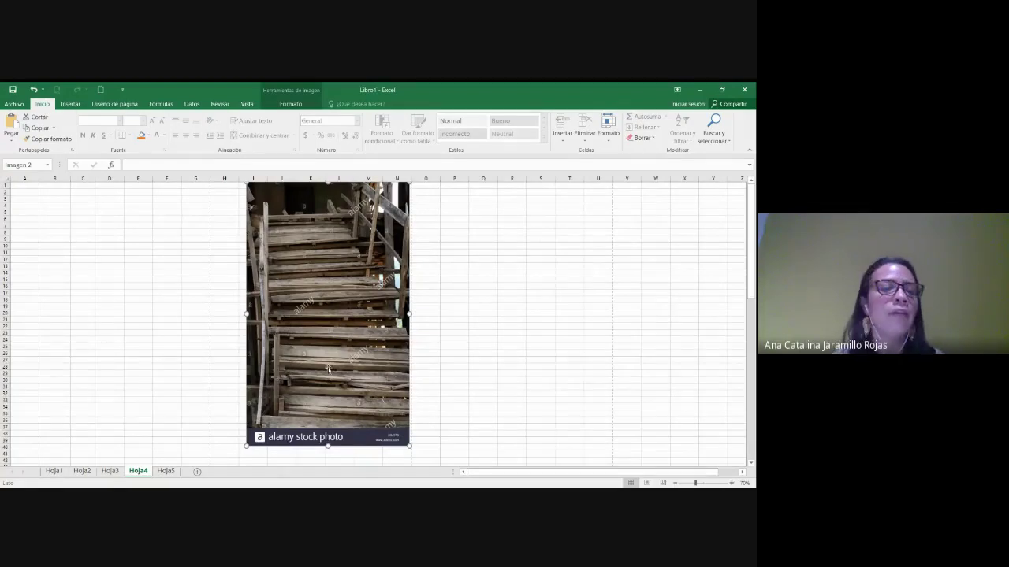
Deselect the photo and open the Insert shapes gallery.
click(70, 104)
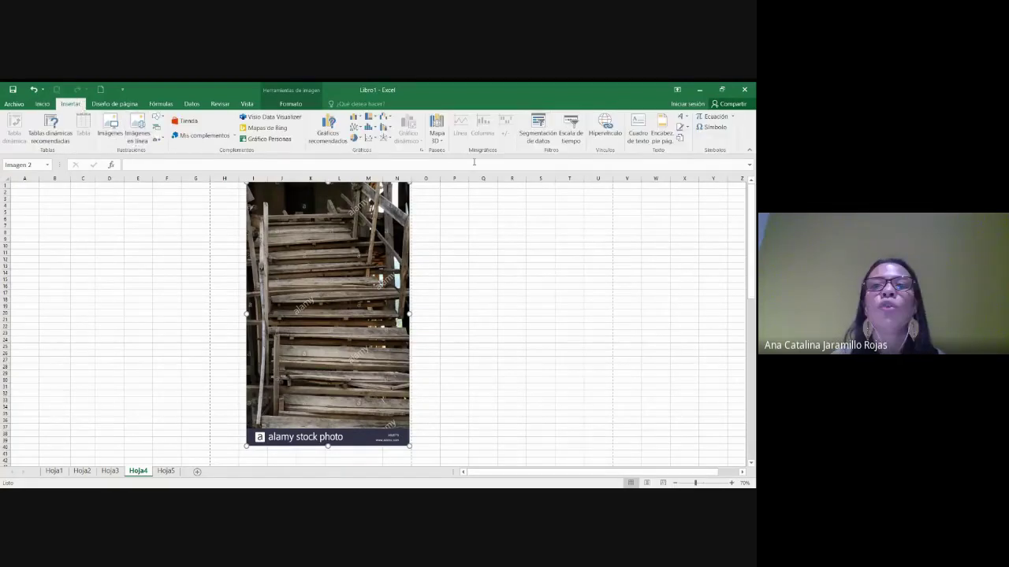
click(511, 302)
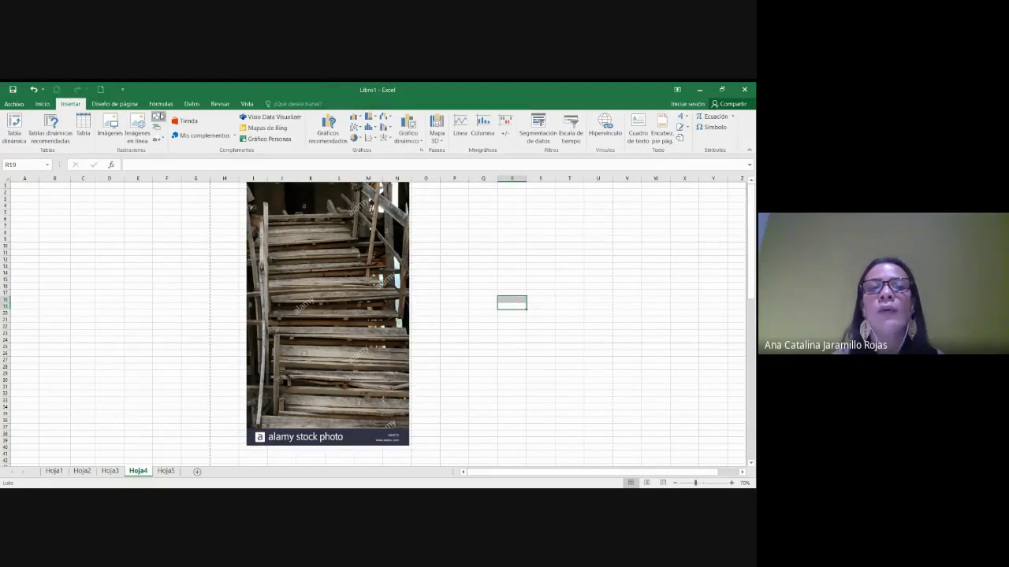
click(158, 117)
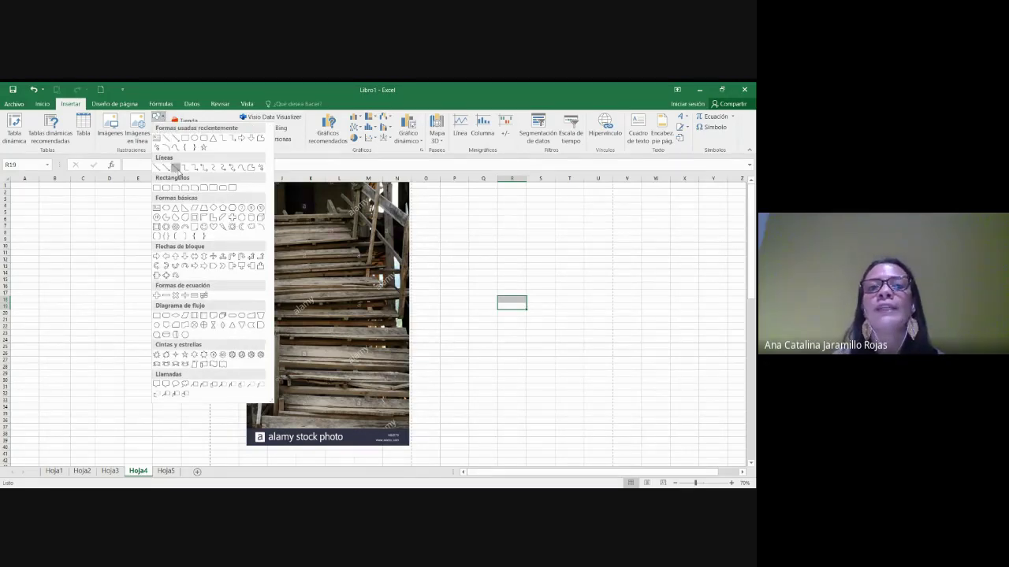
Draw a short vertical line on a lower step of the photo, red and 3 pt.
click(176, 168)
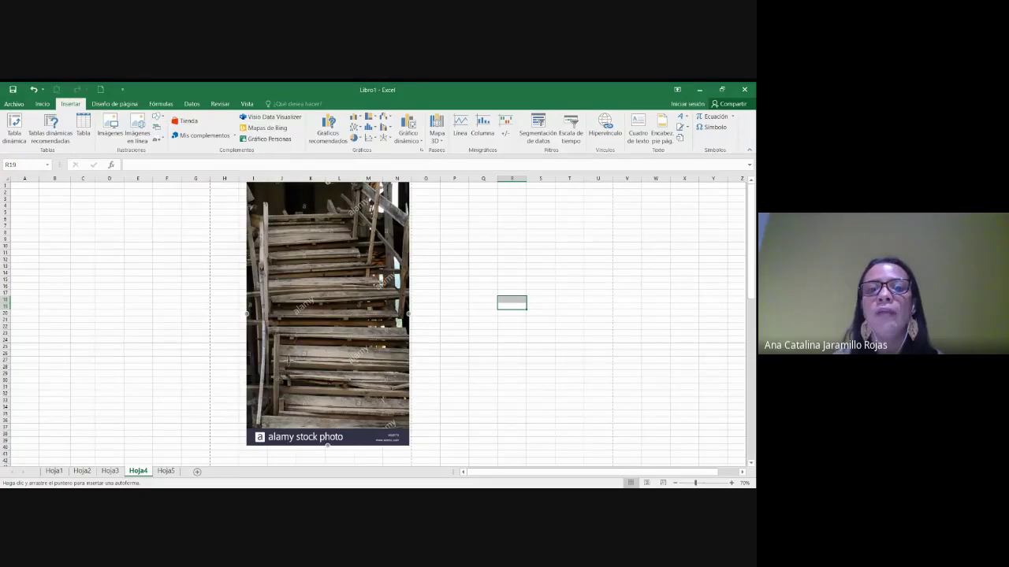
drag(296, 362, 296, 336)
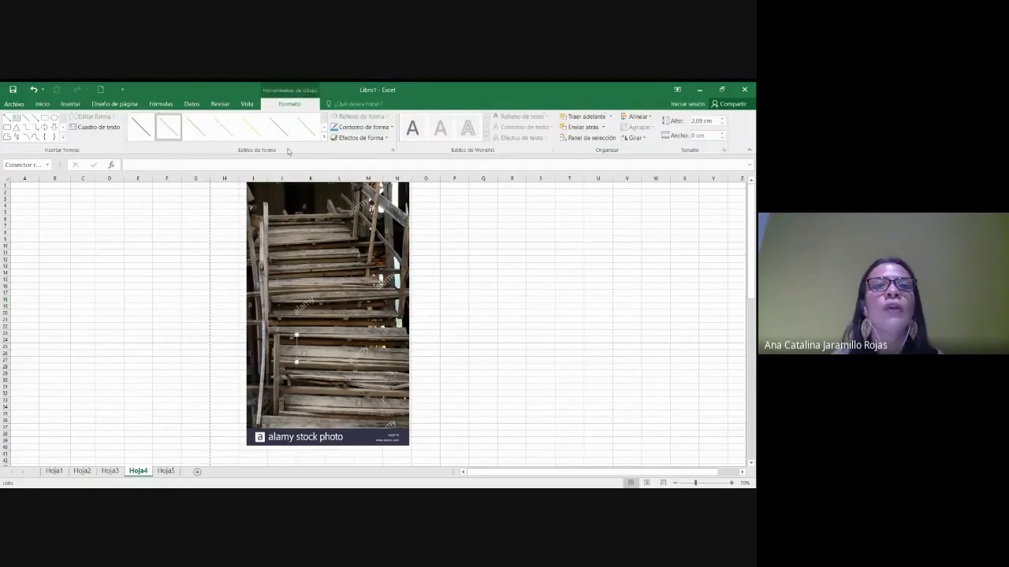
click(363, 127)
click(343, 214)
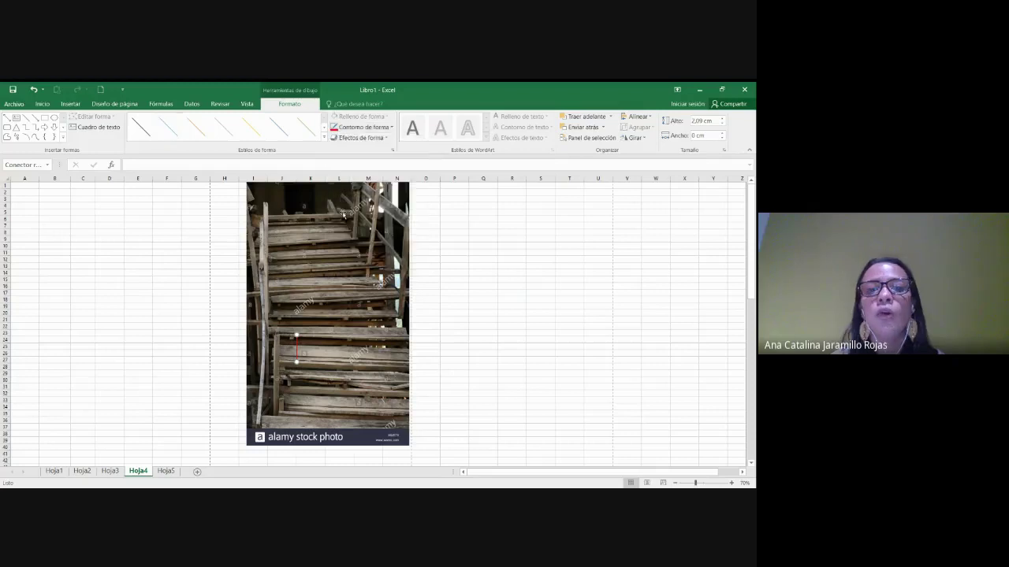
click(359, 128)
mouse_move(385, 248)
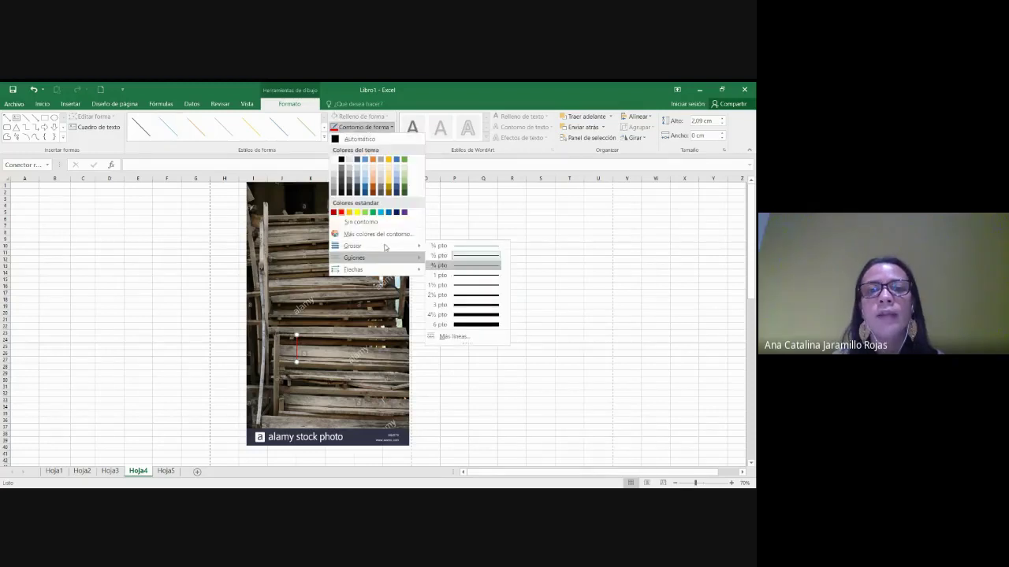
click(469, 305)
click(461, 353)
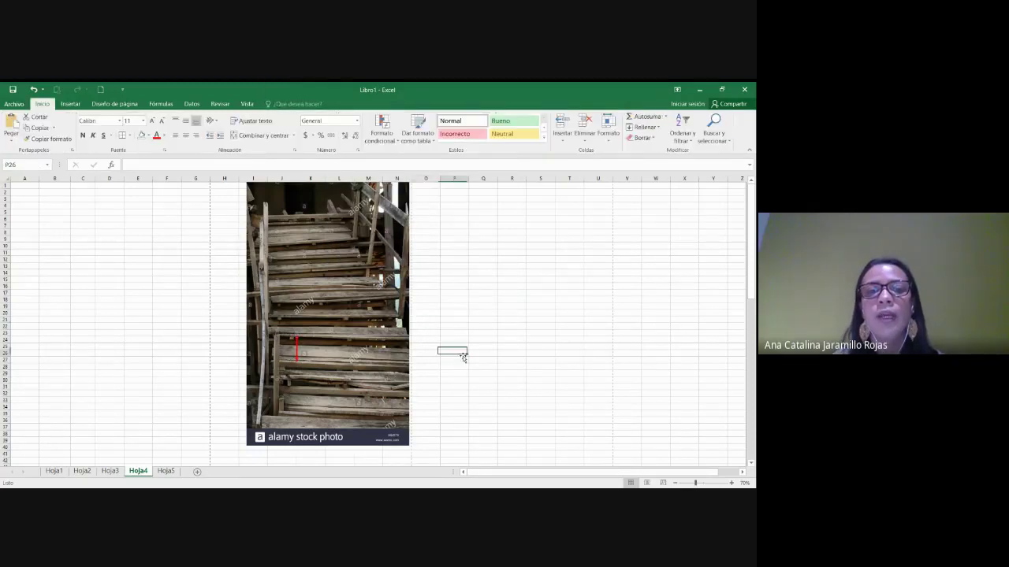
Copy the red line higher on the photo to mark the next step gap.
click(299, 351)
click(547, 379)
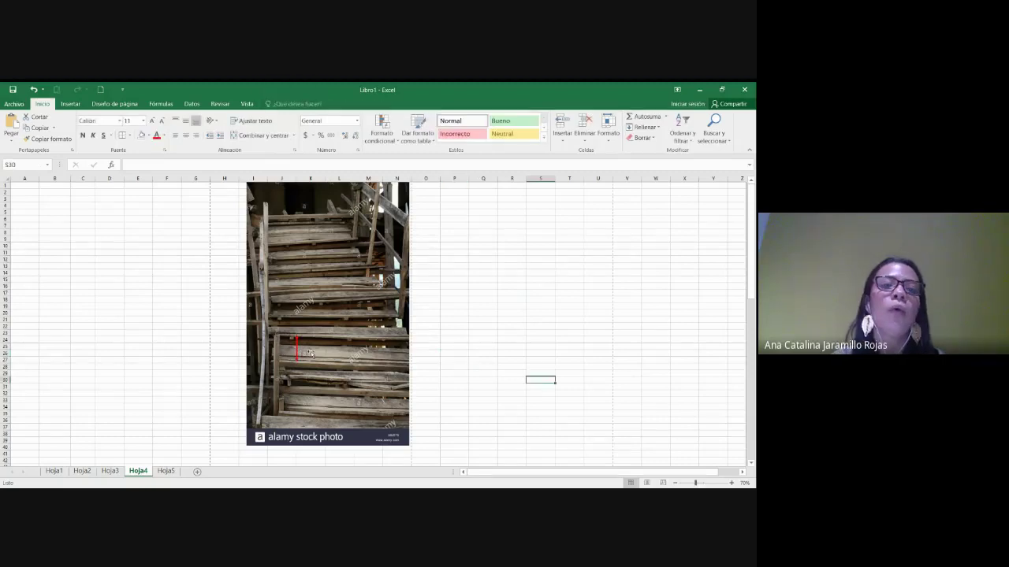
click(299, 352)
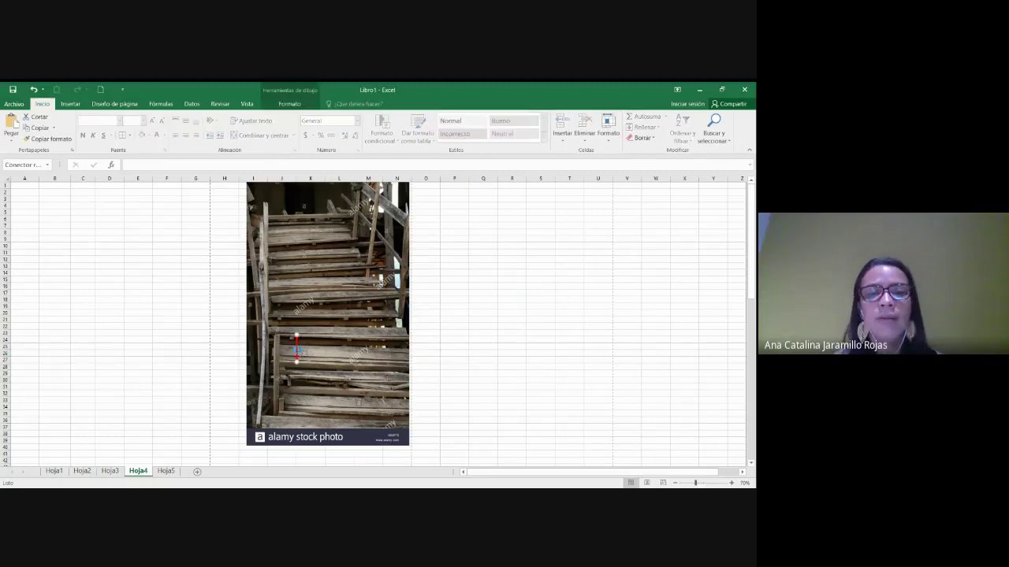
drag(299, 351, 305, 321)
click(461, 336)
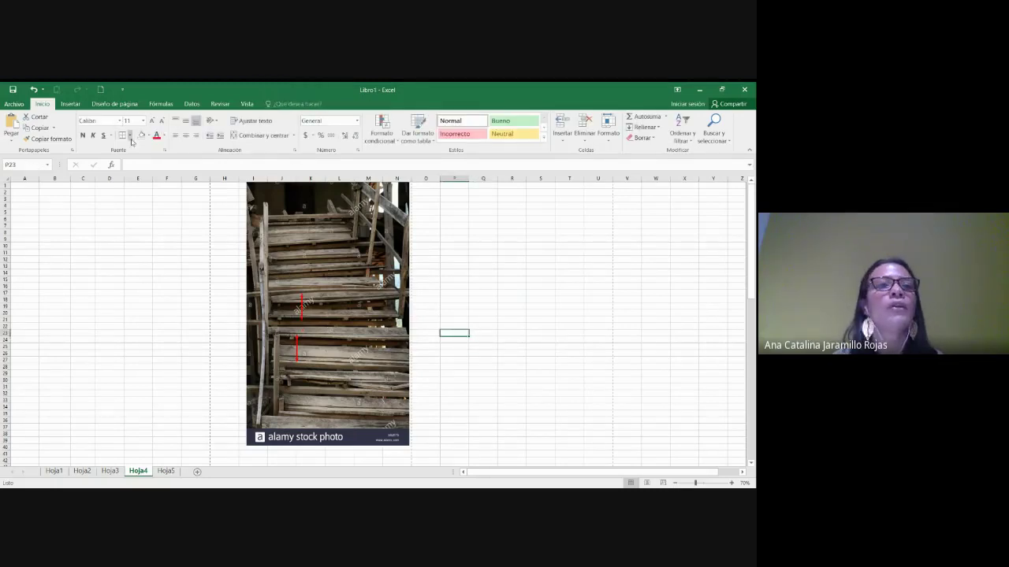
click(73, 104)
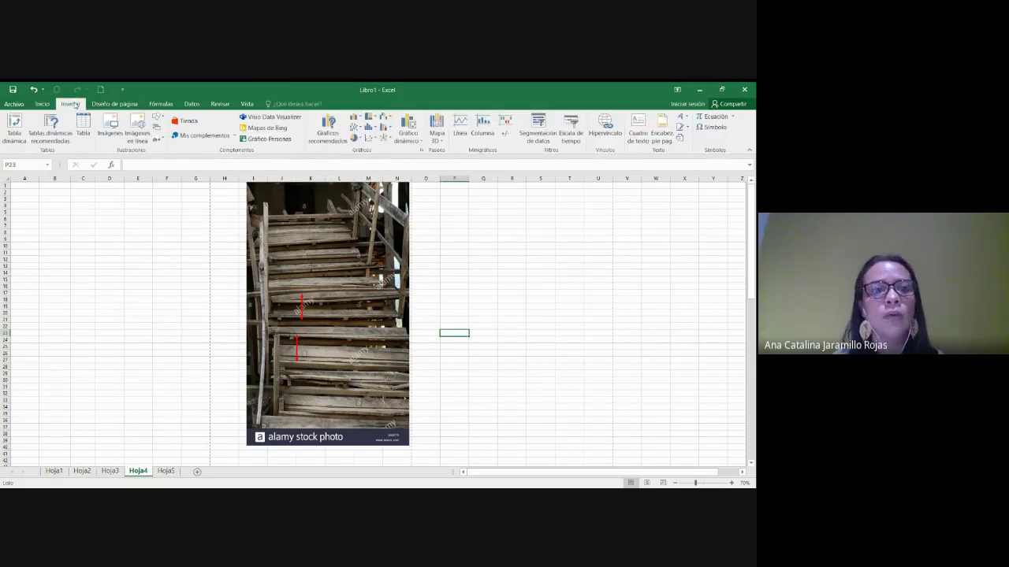
Add a text box beside the upper red line reading 'Altura inadecuada del peldaño'.
click(638, 130)
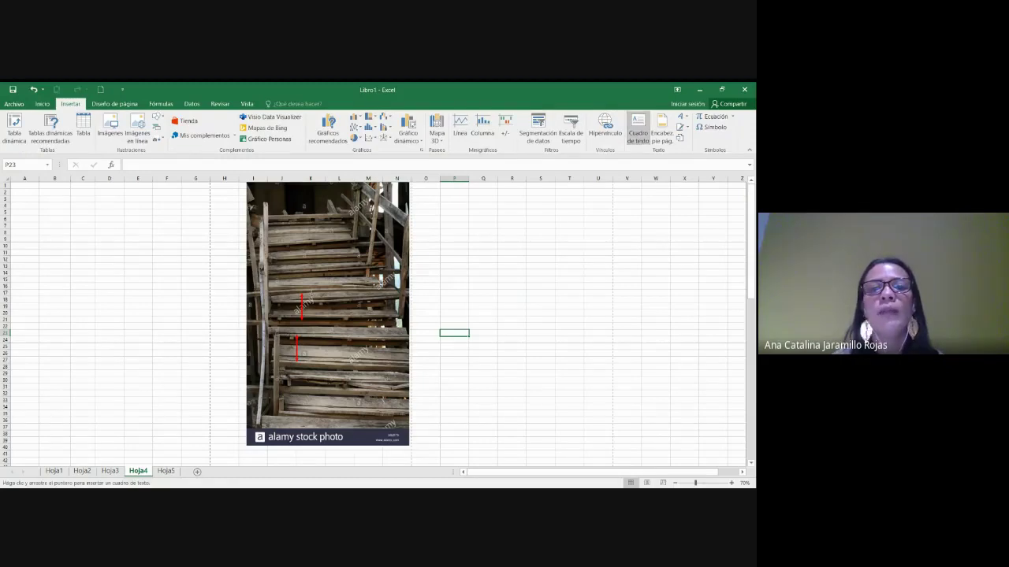
drag(307, 297, 402, 321)
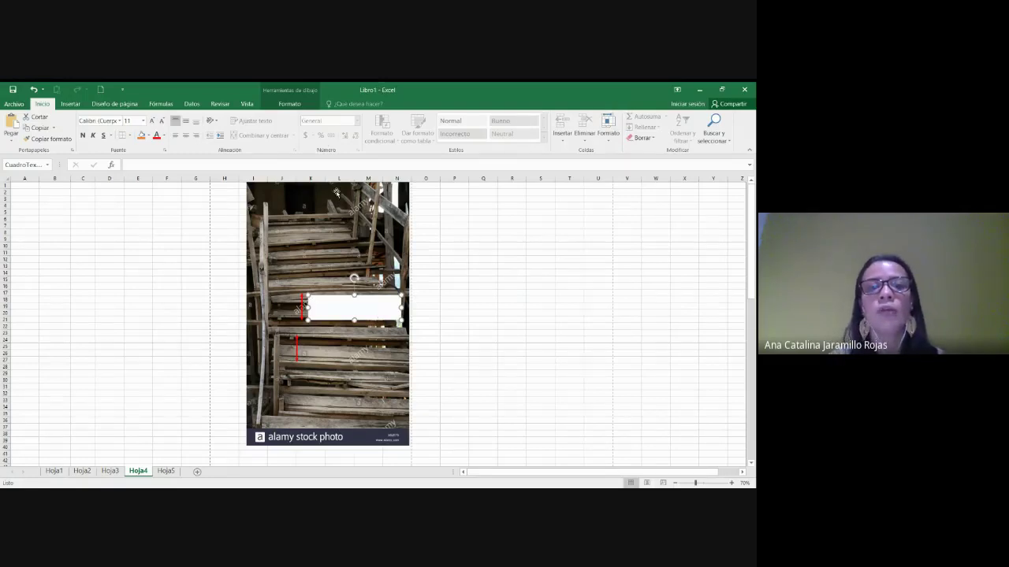
text(Altura inadecu)
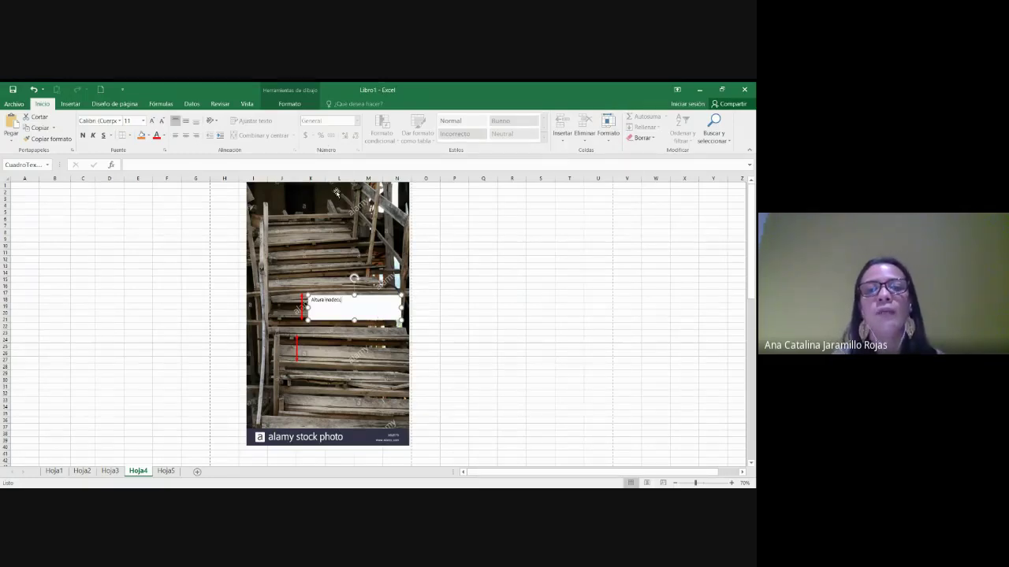
text(ada del peldaño)
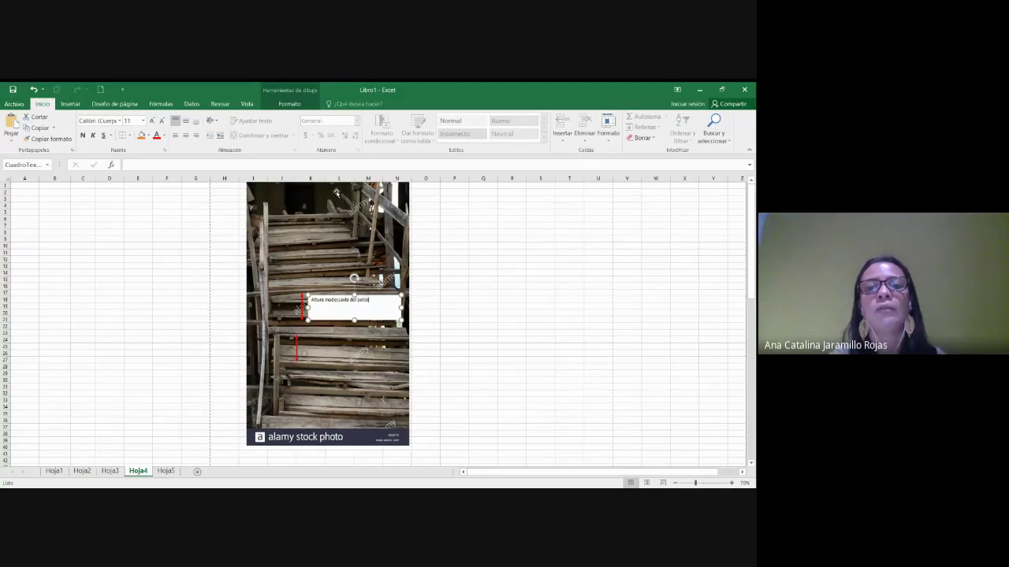
key(Escape)
key(Escape)
click(383, 319)
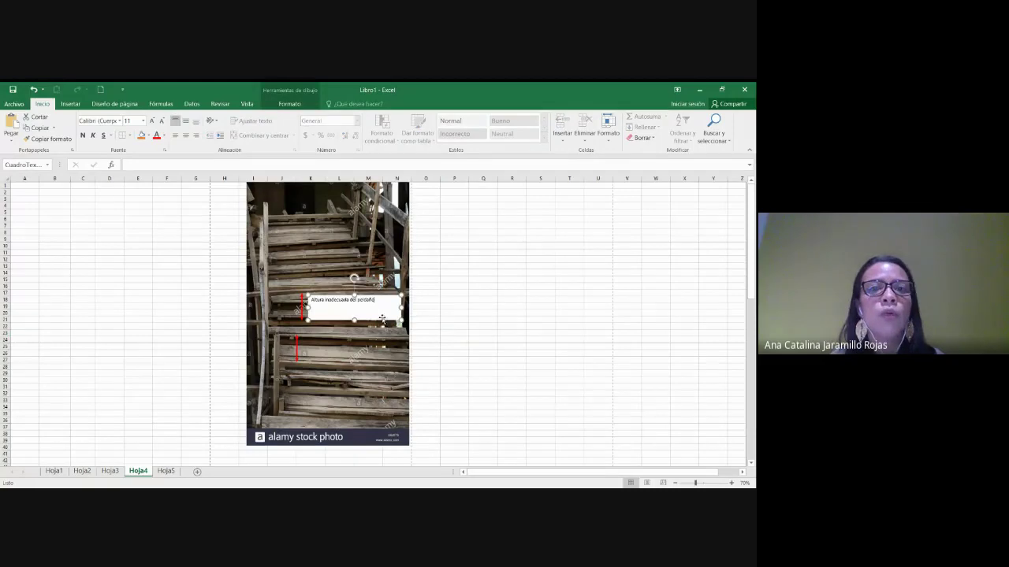
Give the label box no fill and make its text 18 pt, bold and white.
click(289, 103)
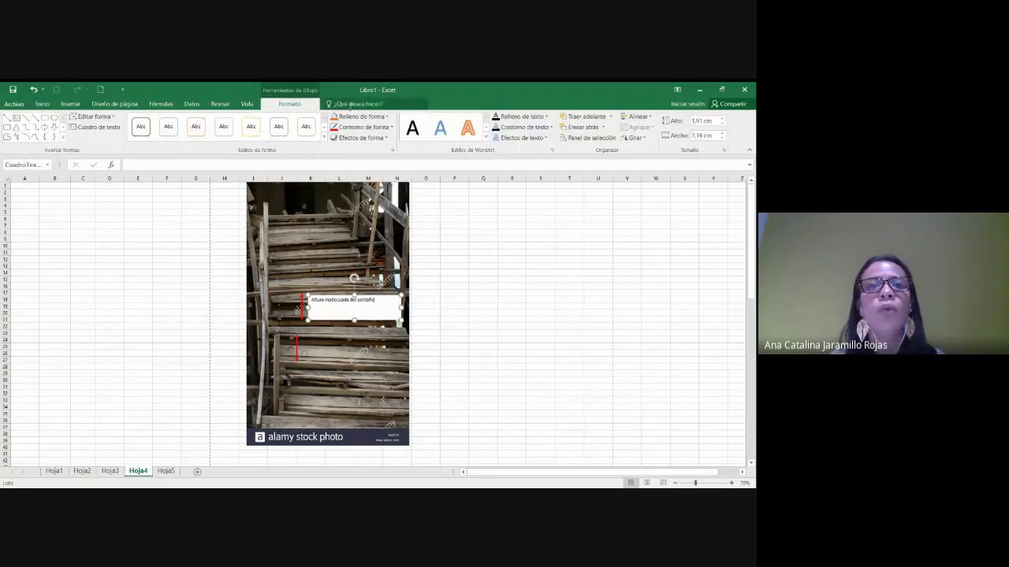
click(361, 116)
click(375, 213)
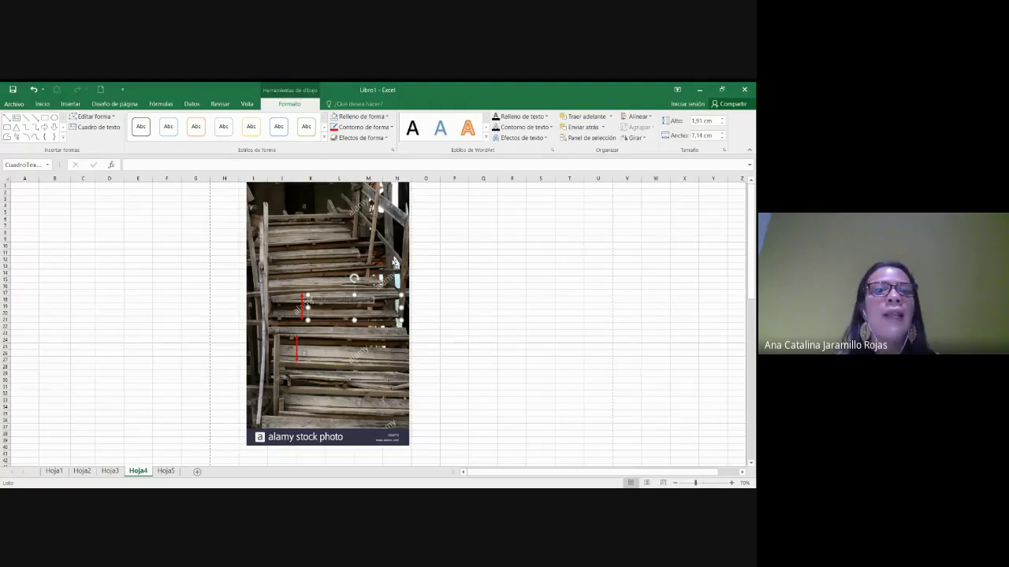
click(42, 104)
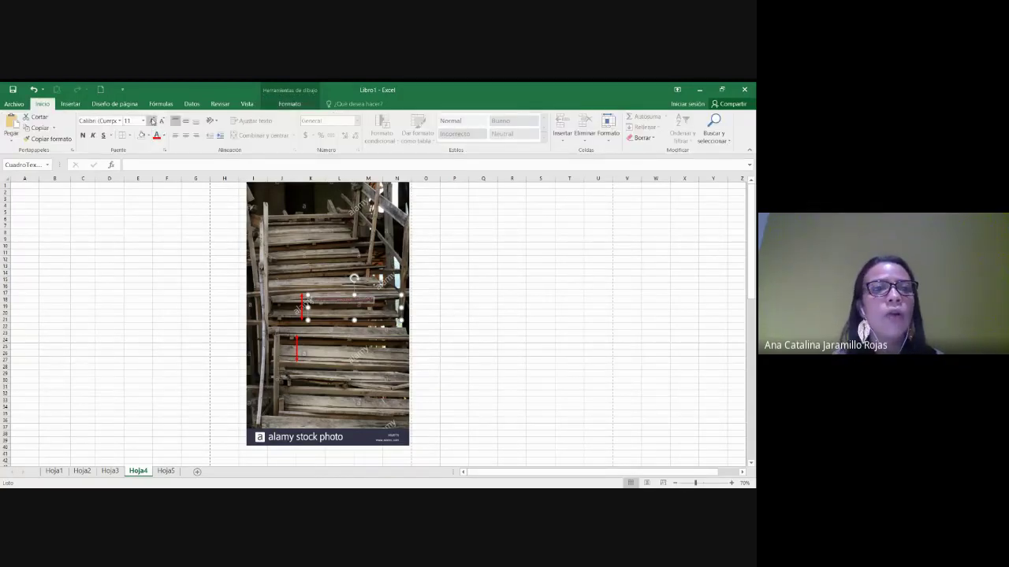
click(152, 121)
click(152, 120)
click(152, 121)
click(152, 120)
click(83, 135)
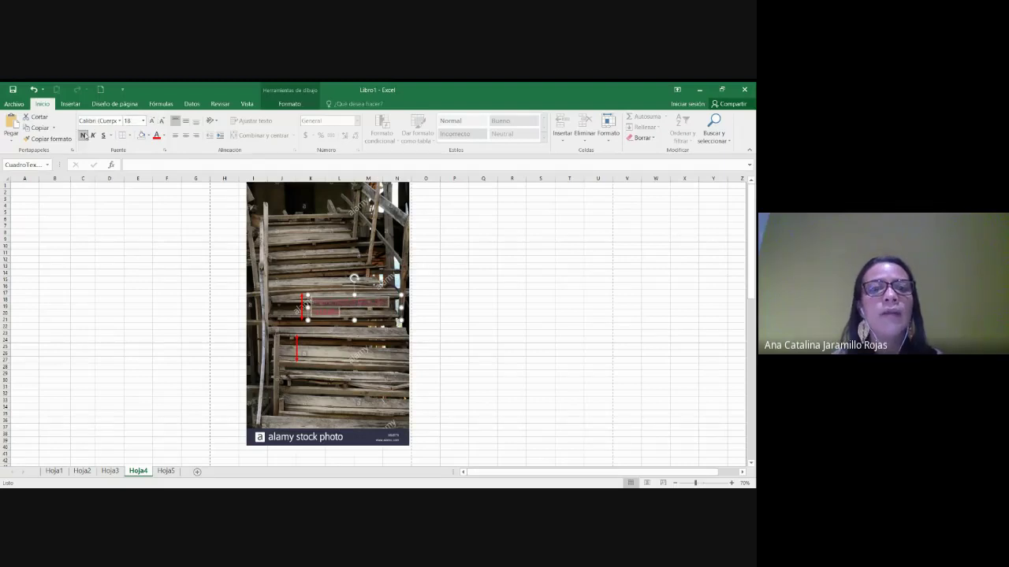
click(164, 136)
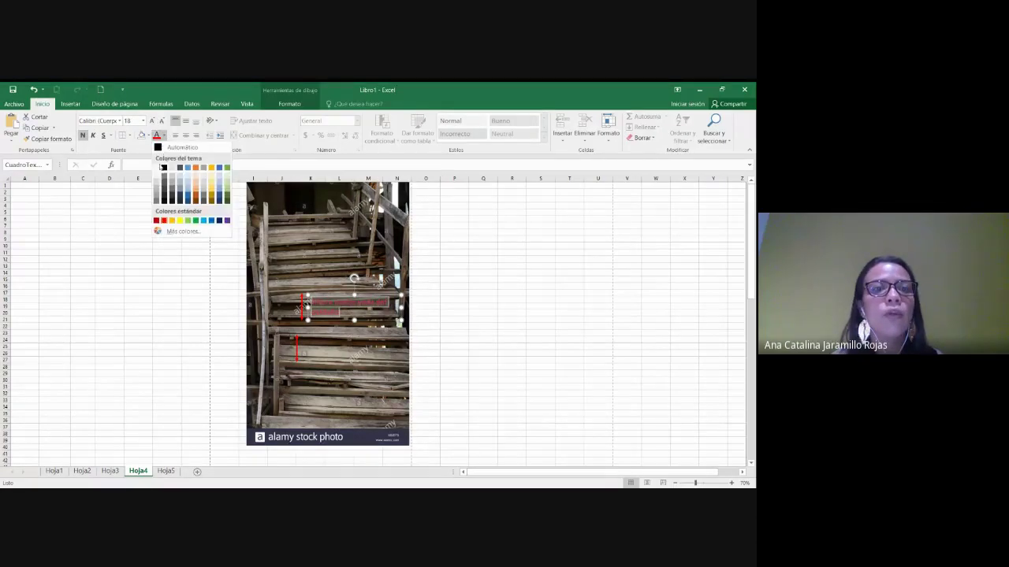
click(158, 165)
click(456, 313)
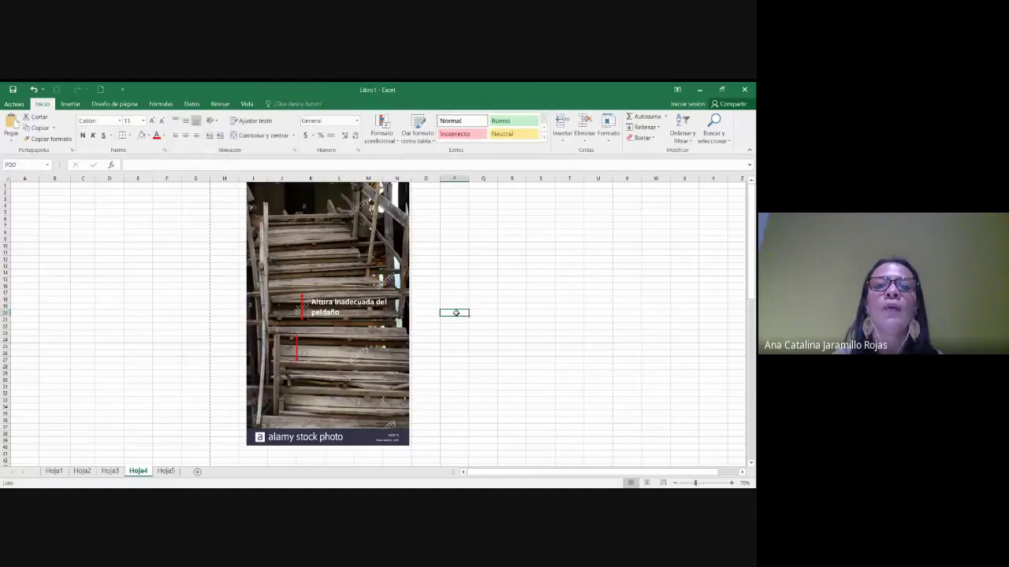
Set the label text box's shape outline to Sin contorno.
click(388, 295)
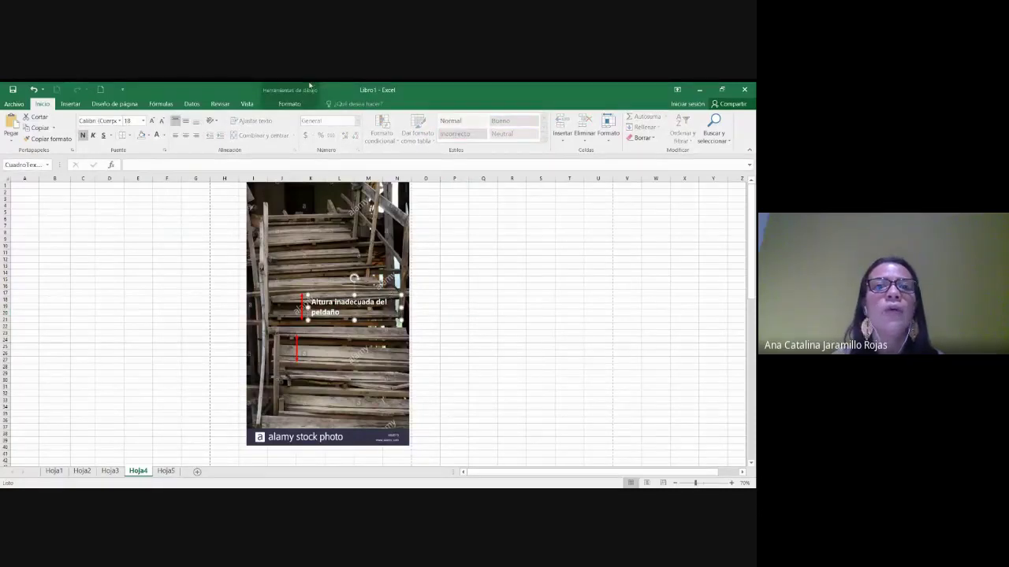
click(289, 103)
click(364, 127)
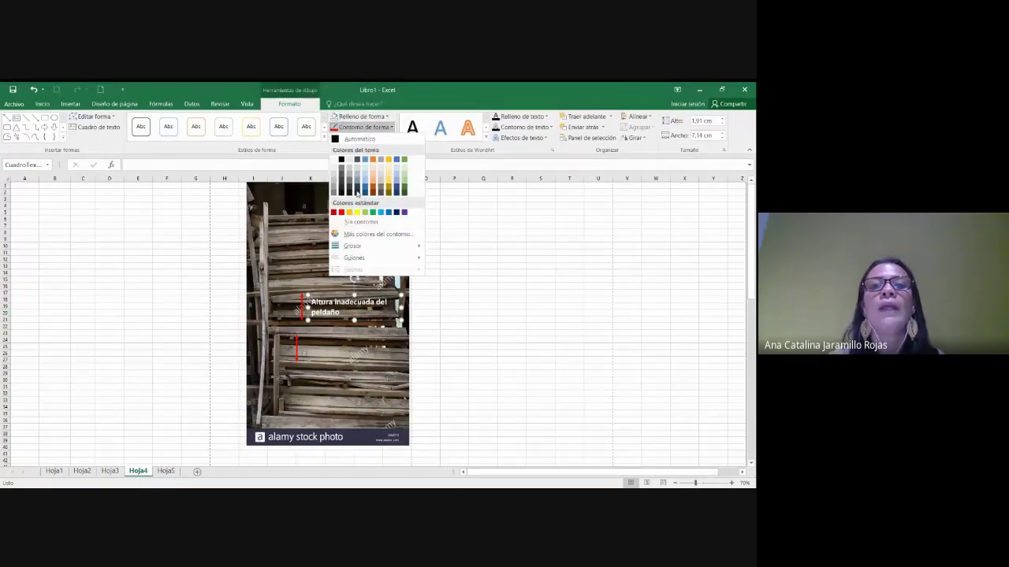
click(364, 223)
click(483, 313)
Open and close the shapes gallery and click cells beside the photo.
click(482, 334)
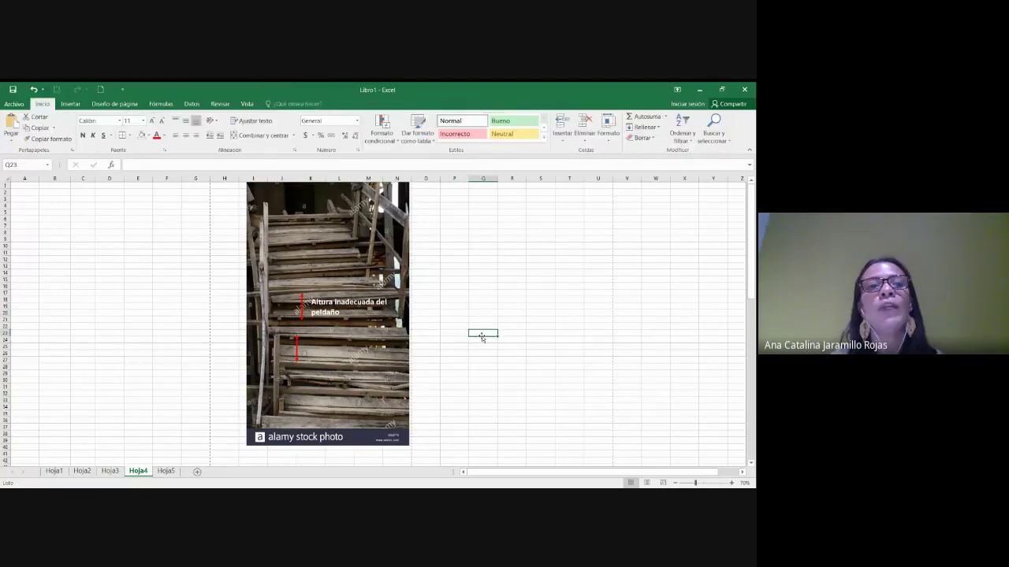
click(71, 104)
click(513, 325)
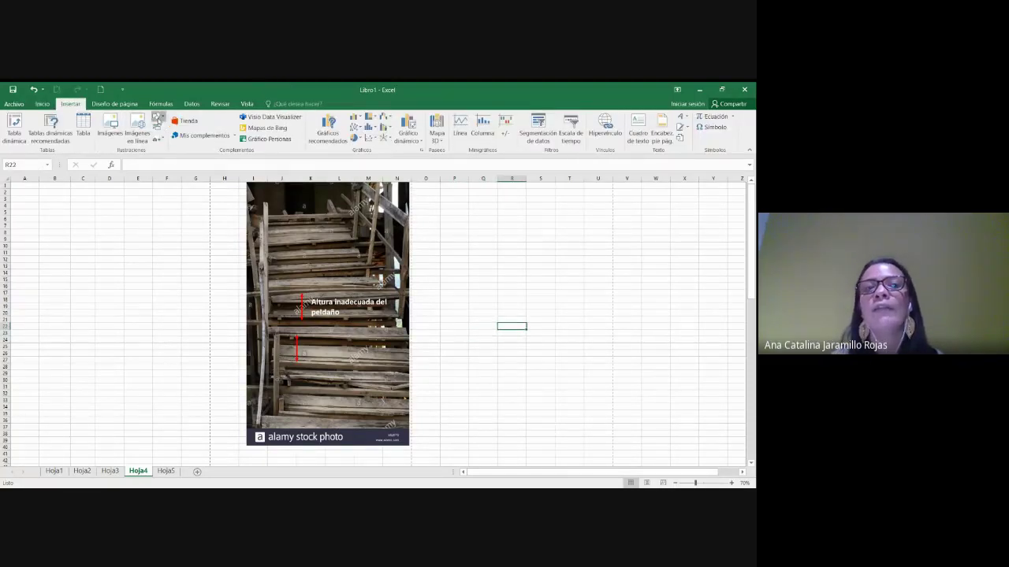
click(158, 118)
click(158, 118)
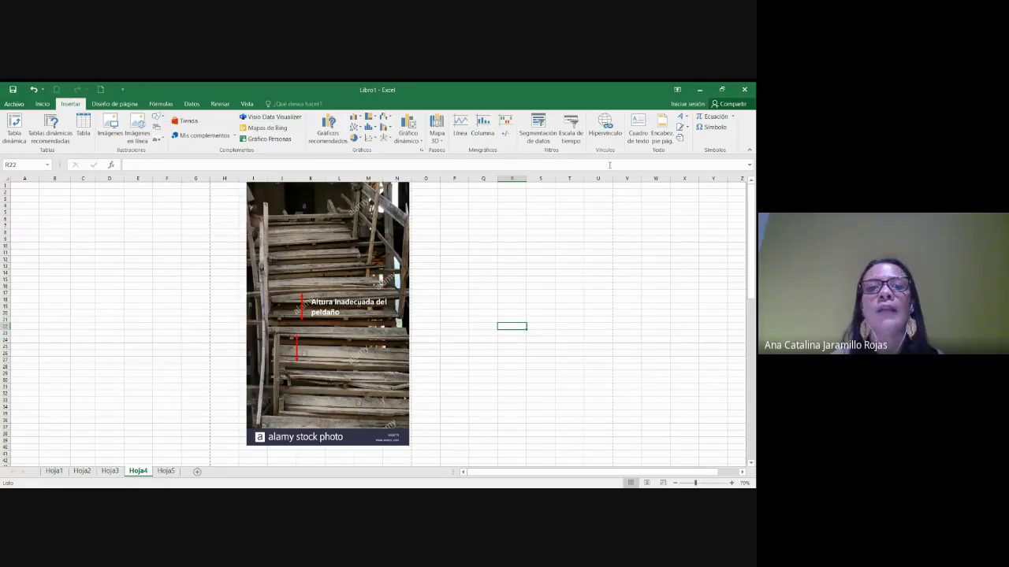
click(544, 321)
click(470, 347)
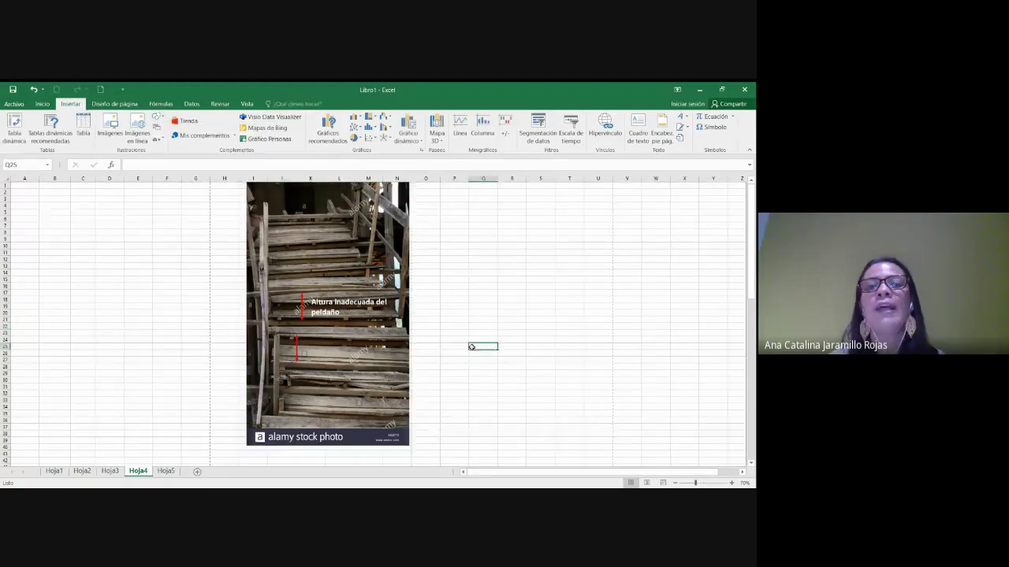
ctrl+scroll(471, 346, up, 2)
ctrl+scroll(470, 346, down, 2)
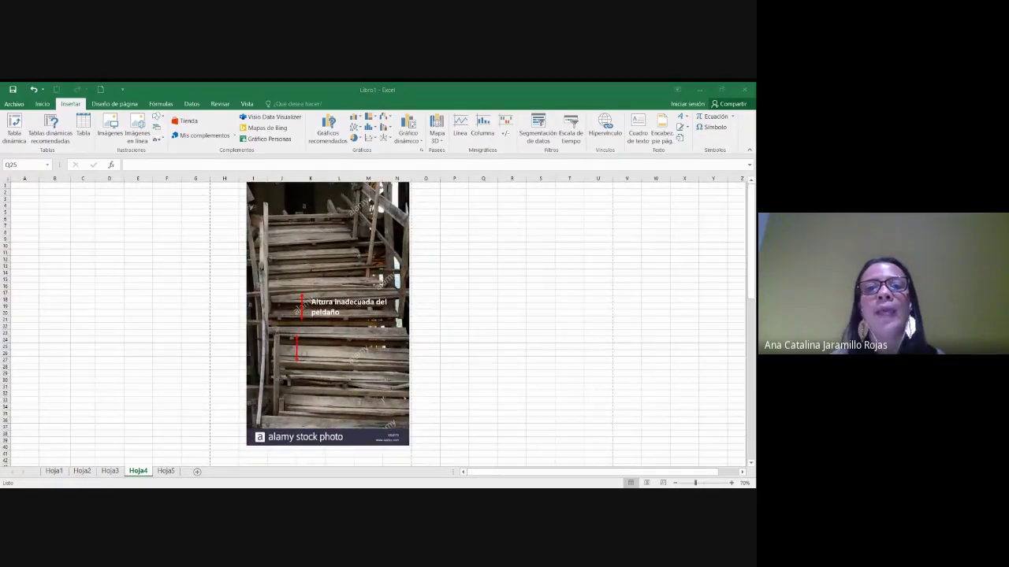
click(471, 340)
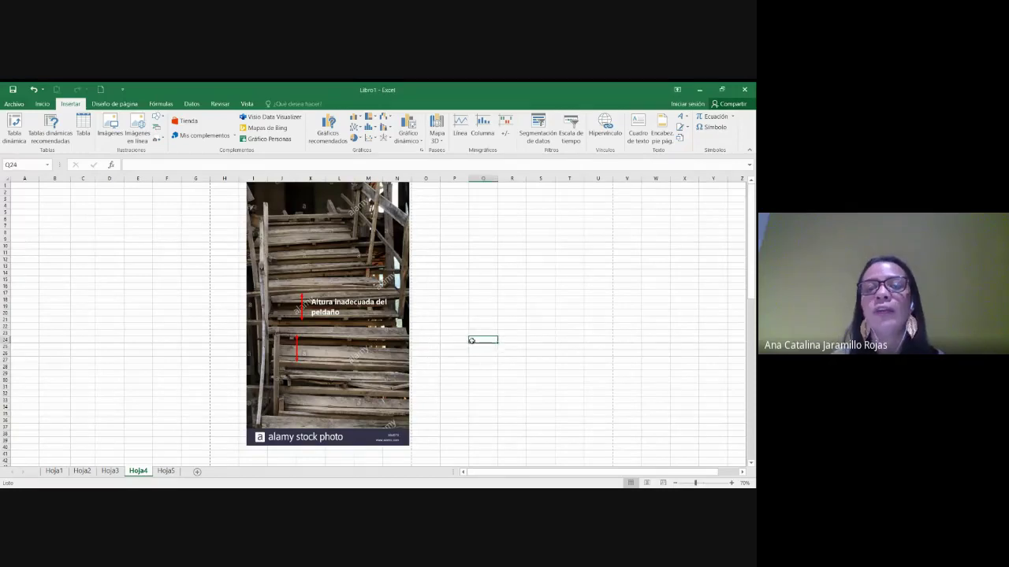
click(416, 306)
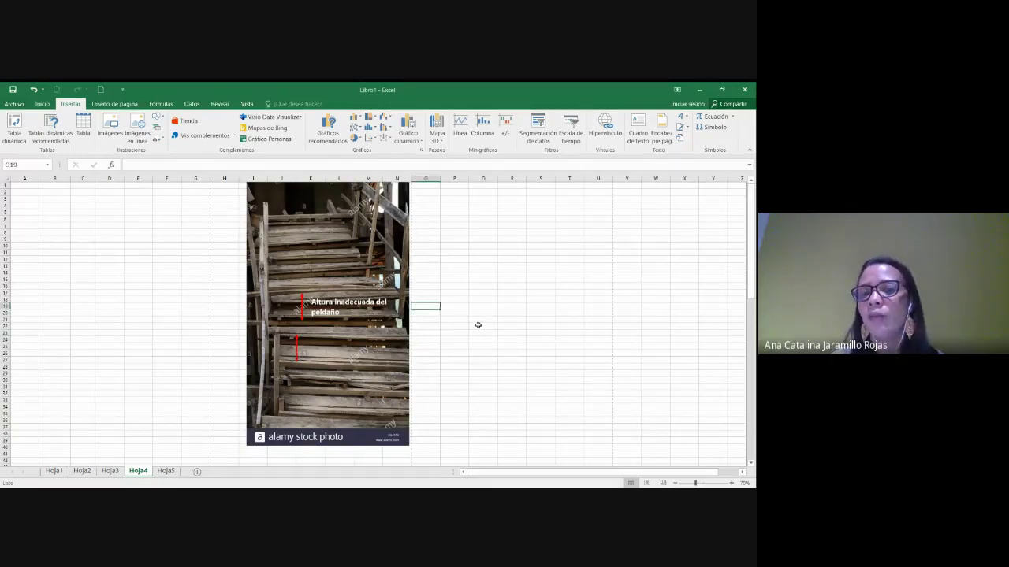
scroll(477, 326, down, 1)
click(403, 259)
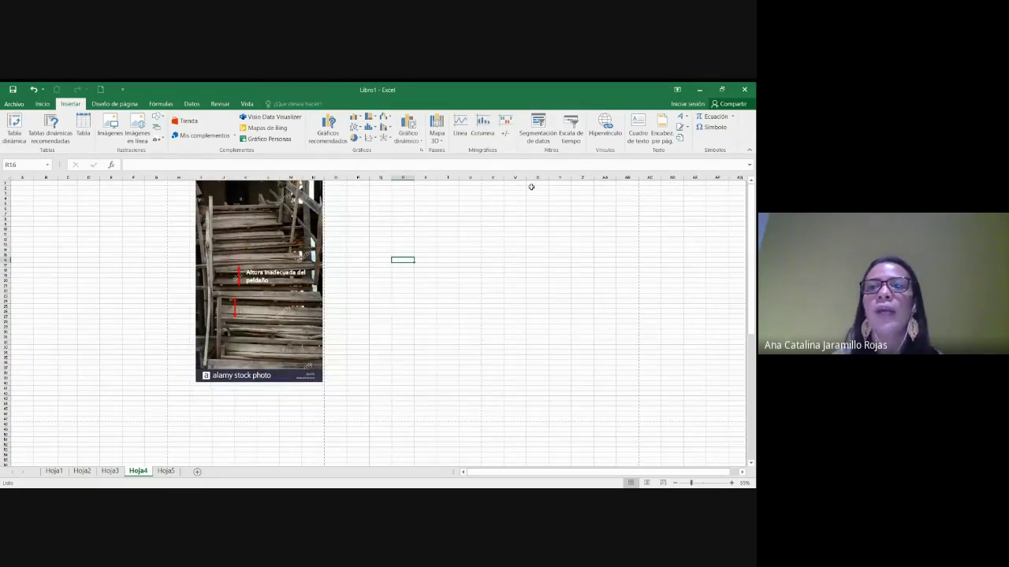
click(222, 219)
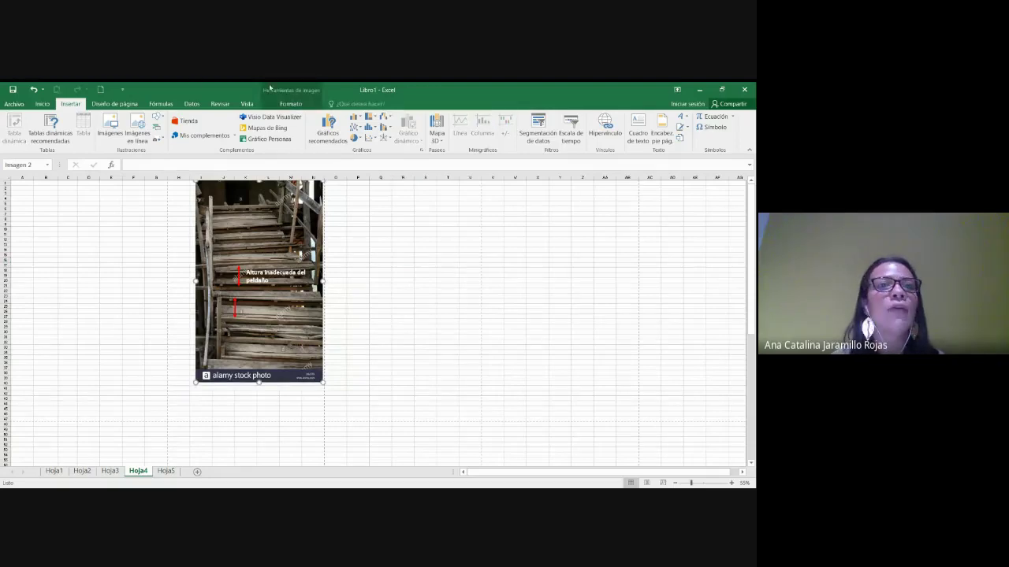
click(291, 103)
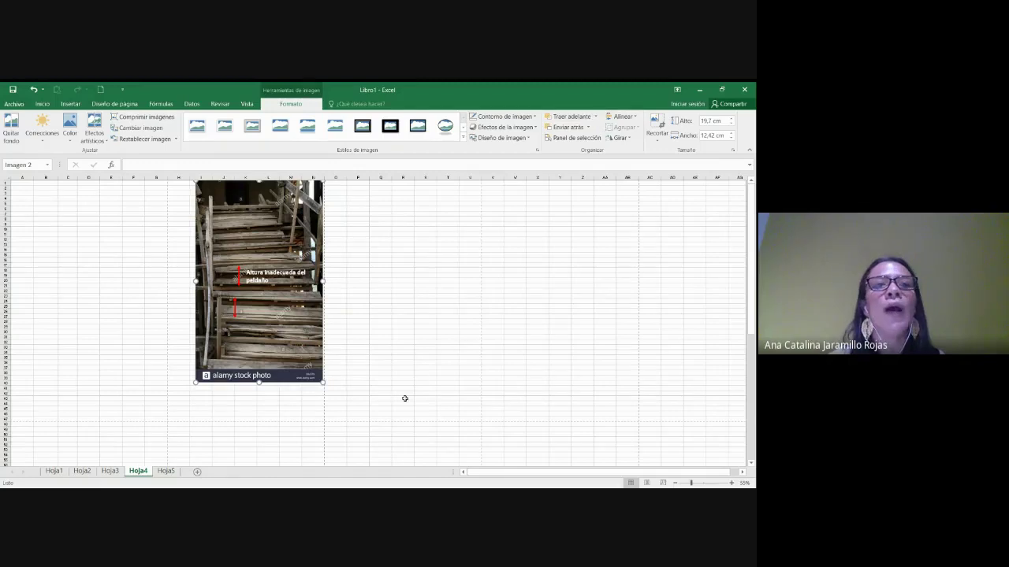
click(404, 398)
click(228, 192)
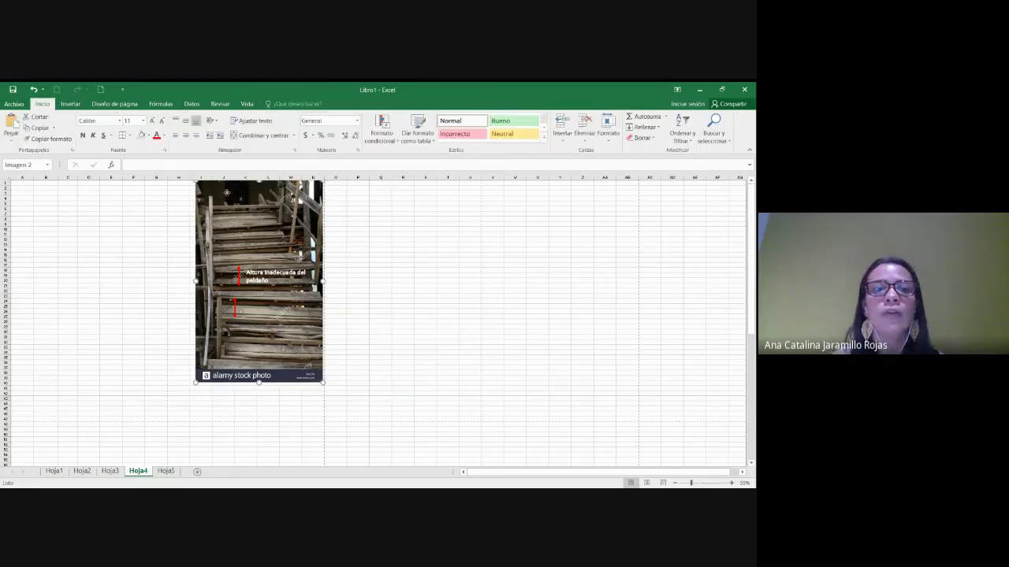
click(241, 284)
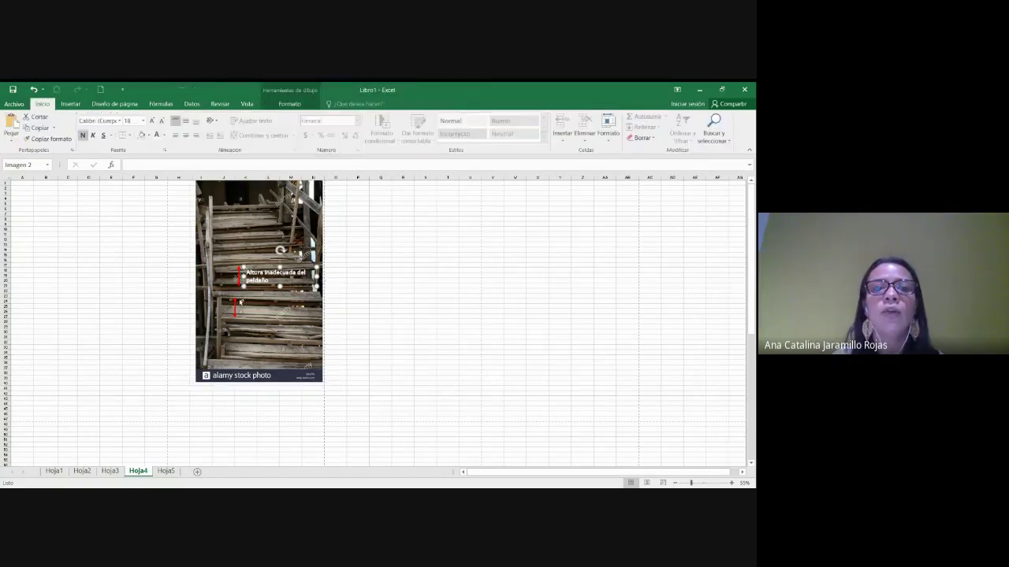
click(418, 398)
drag(381, 444, 180, 185)
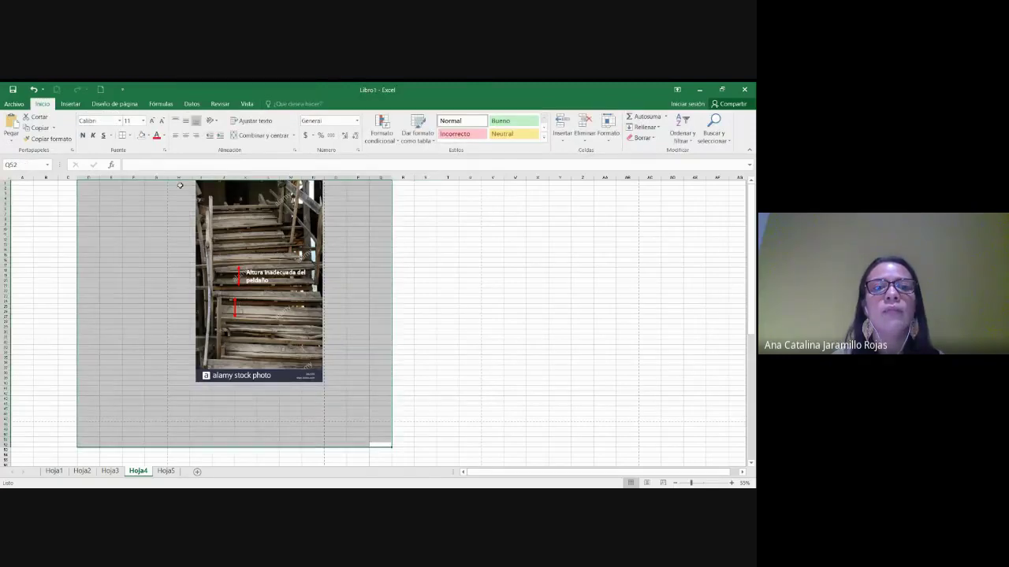
click(380, 340)
Check the sheet's object list from the picture formatting options, then deselect the photo.
click(292, 236)
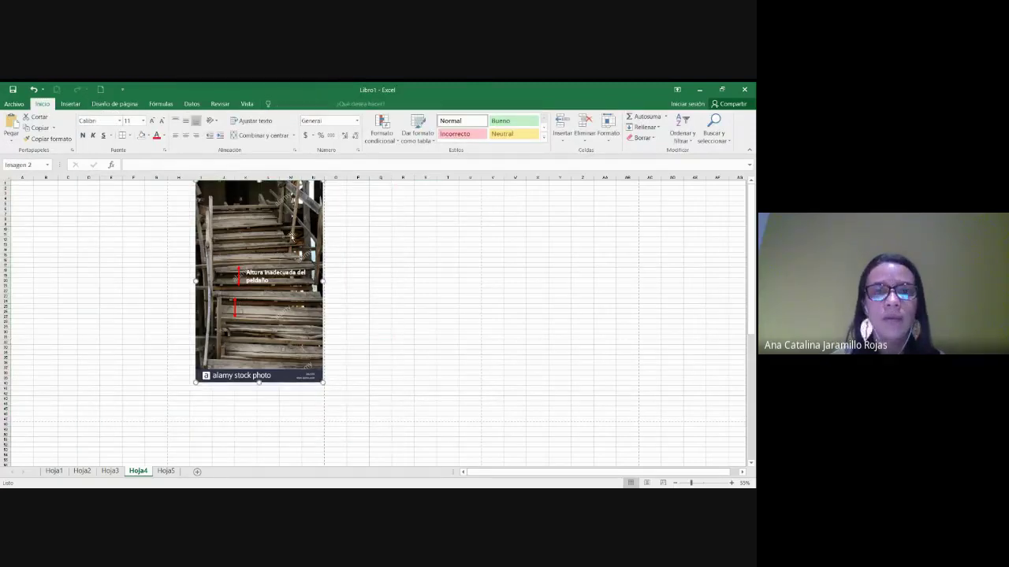
click(273, 85)
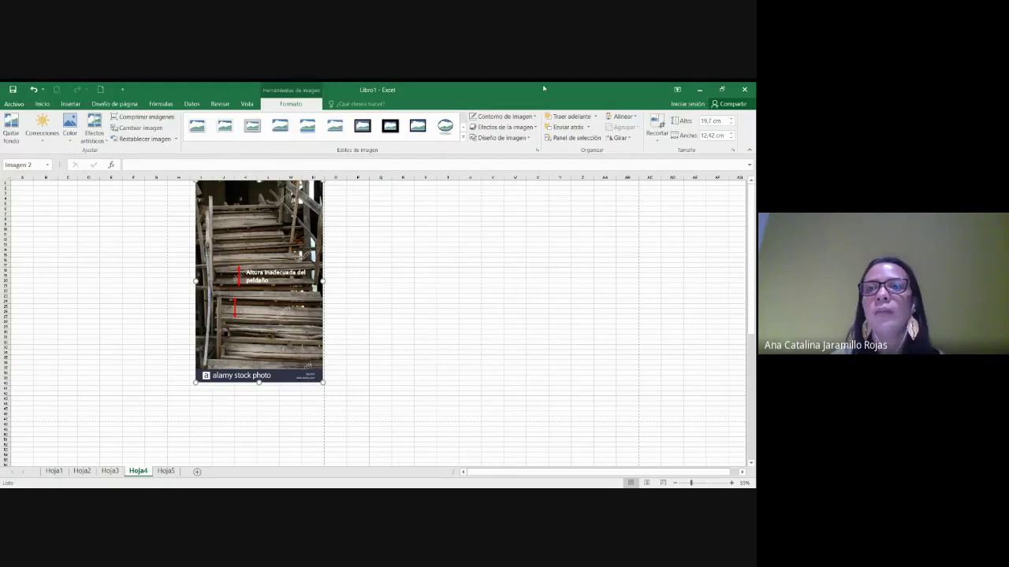
click(573, 138)
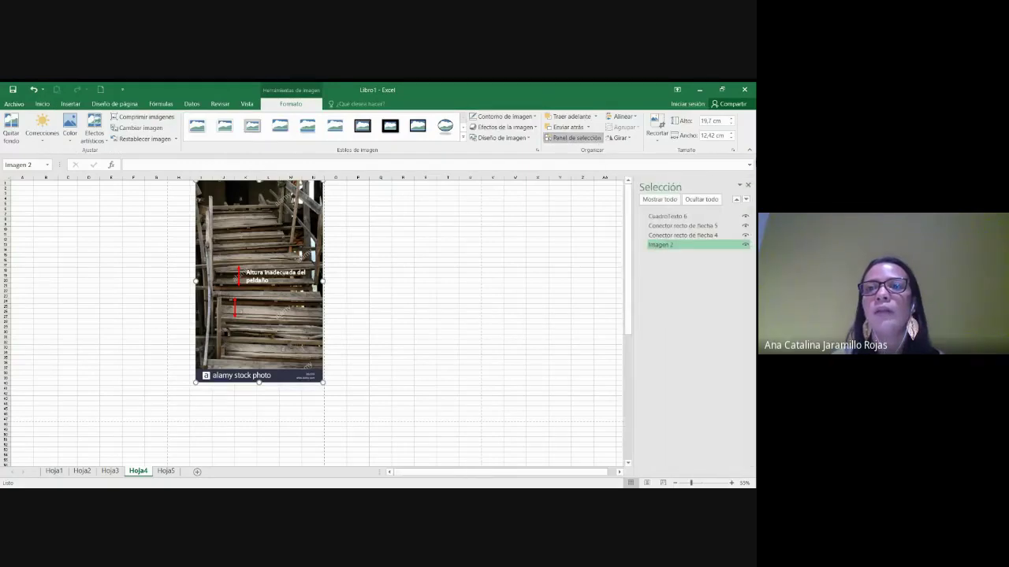
click(749, 186)
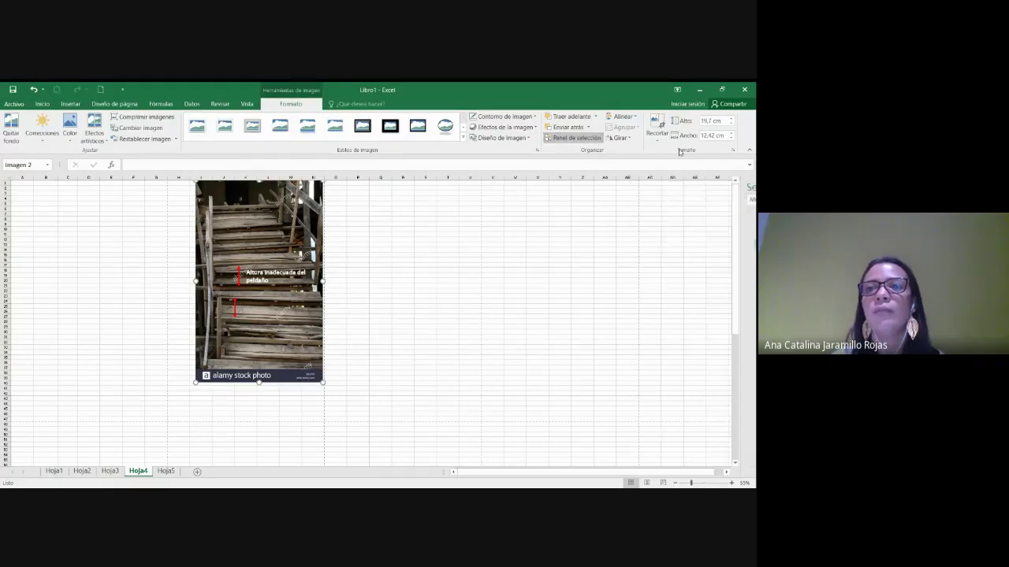
click(528, 239)
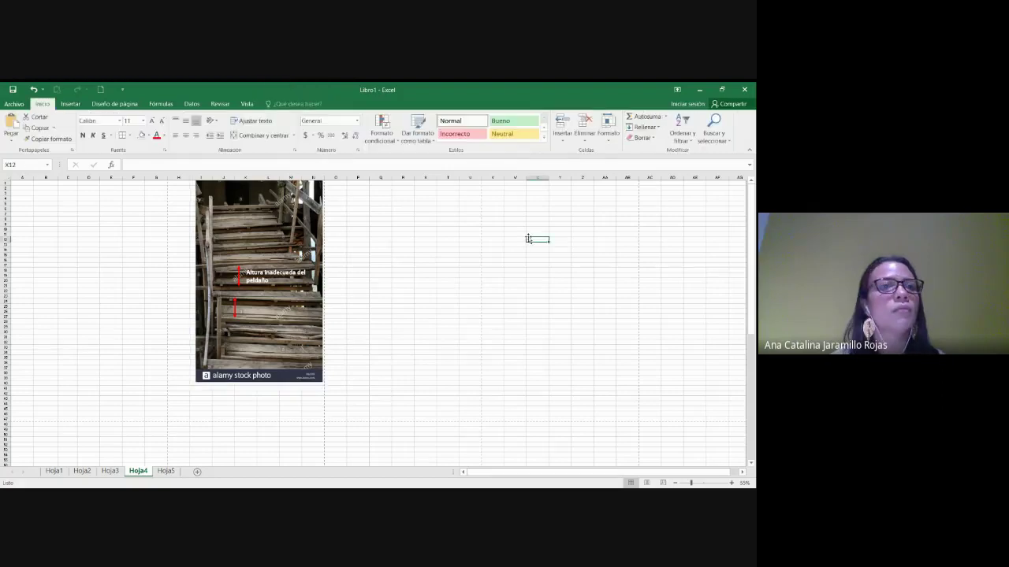
click(254, 242)
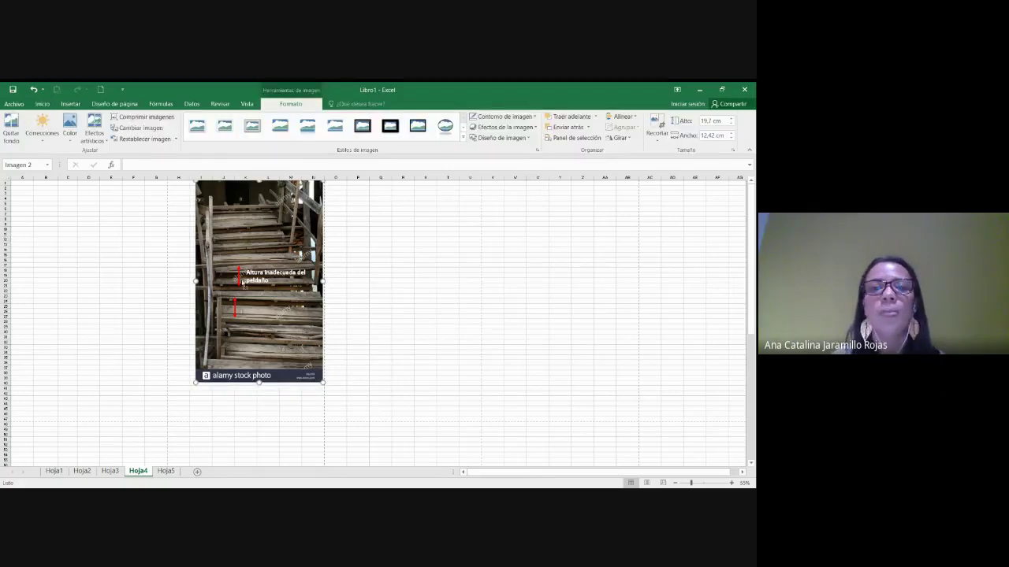
click(418, 265)
Group the ladder photo, its label and the red arrow with Agrupar.
click(278, 242)
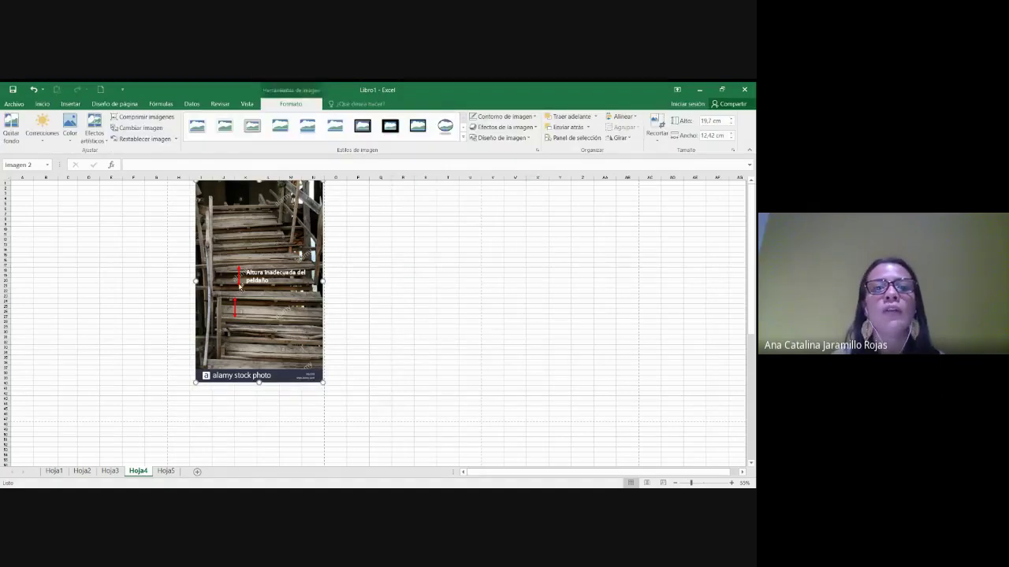
shift+click(254, 272)
shift+click(234, 313)
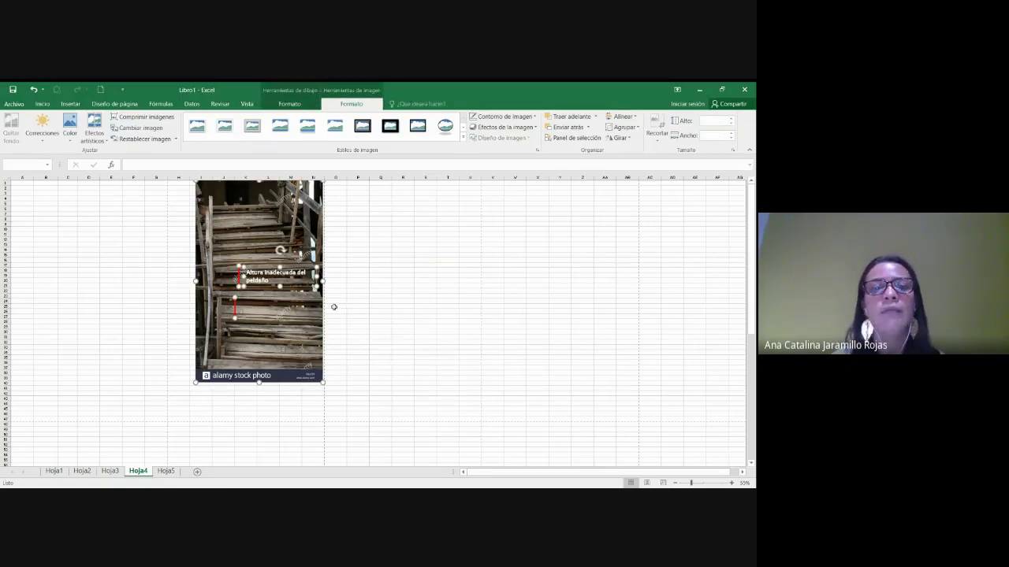
right_click(285, 231)
mouse_move(332, 290)
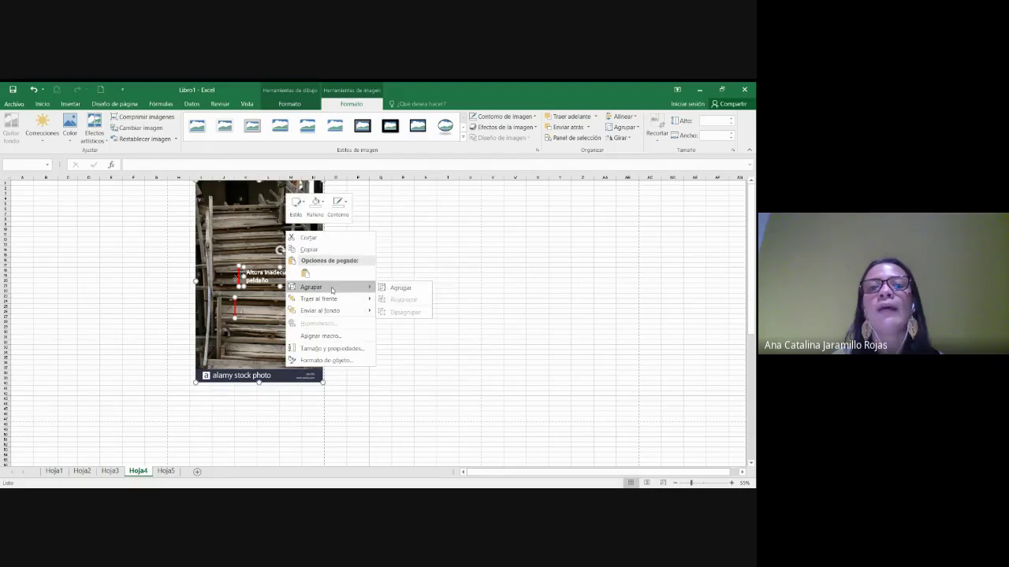
click(399, 288)
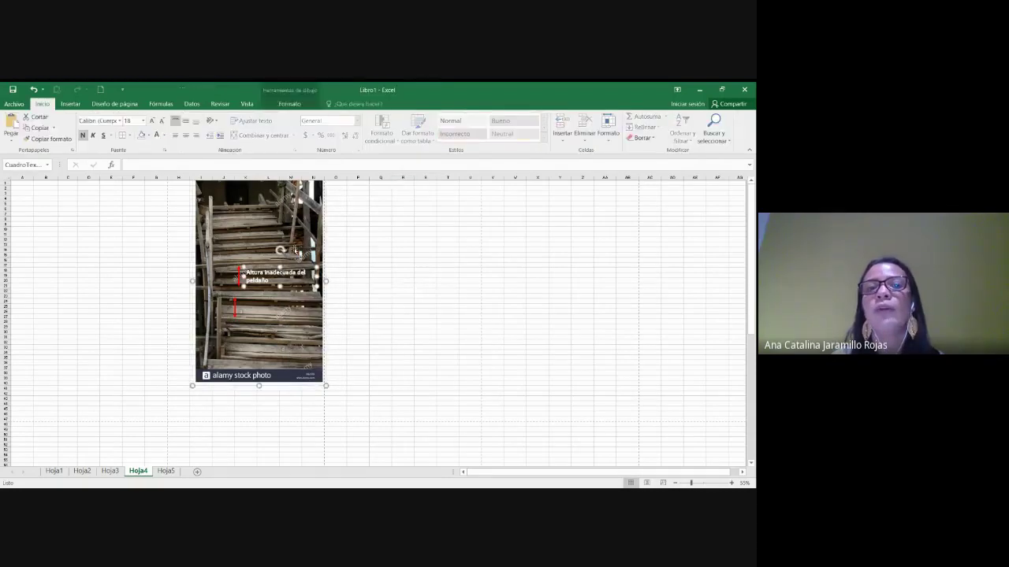
Copy the grouped photo to Q19, then delete the pasted copy.
click(309, 231)
key(ctrl+c)
click(389, 284)
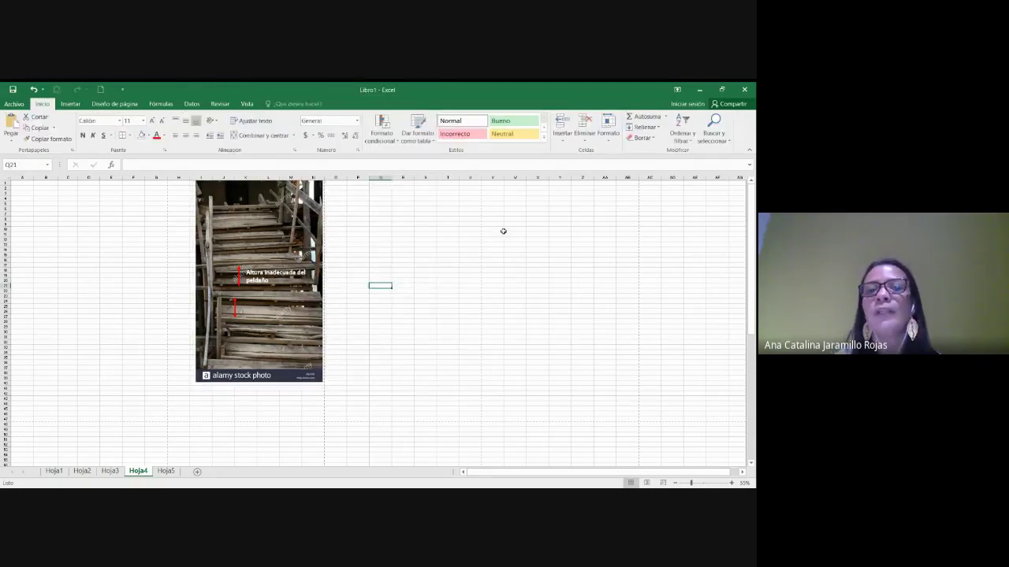
key(ctrl+v)
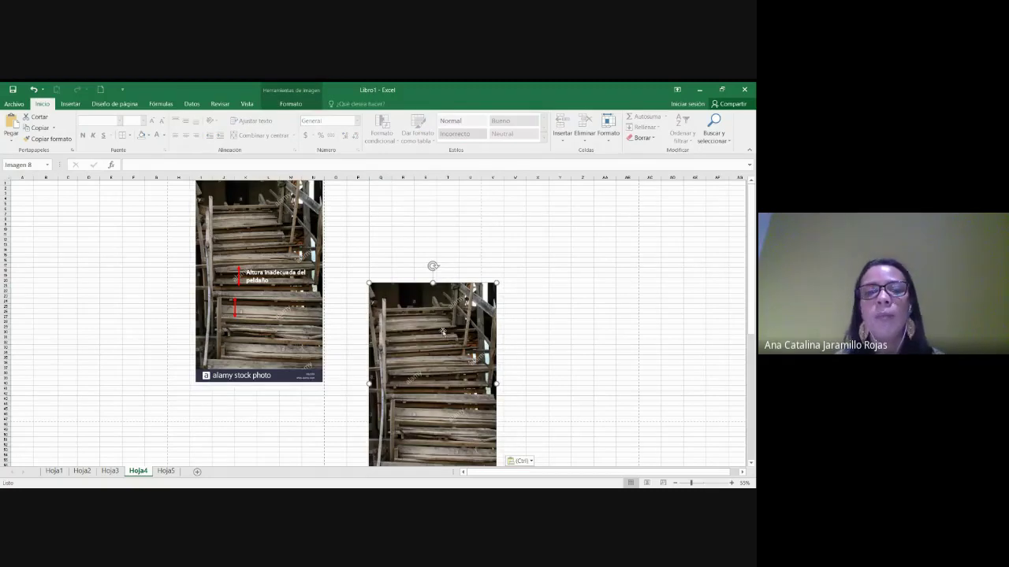
key(Delete)
Select the label and photo together, open their shortcut menu, then dismiss it.
click(315, 272)
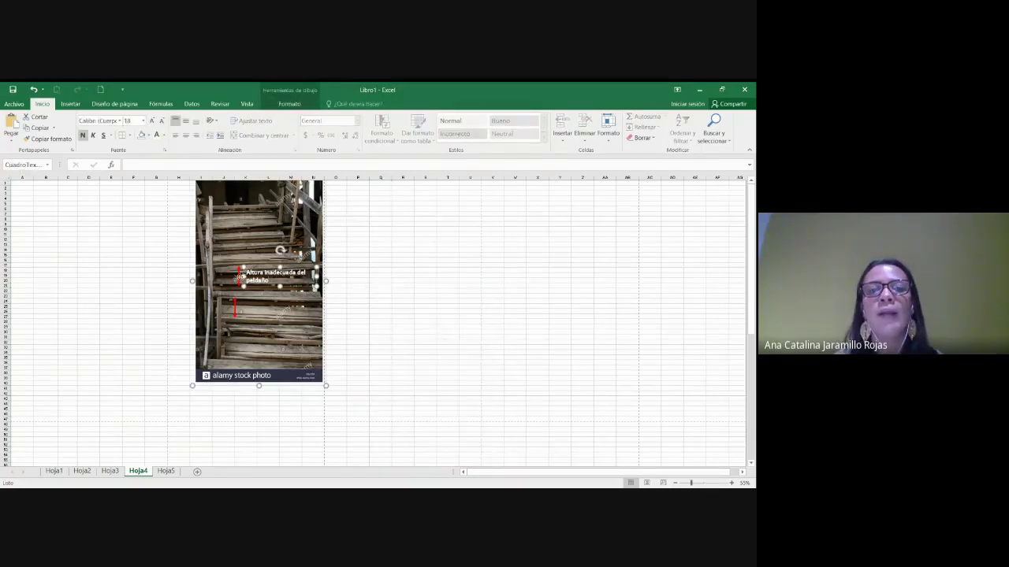
ctrl+click(260, 233)
right_click(260, 233)
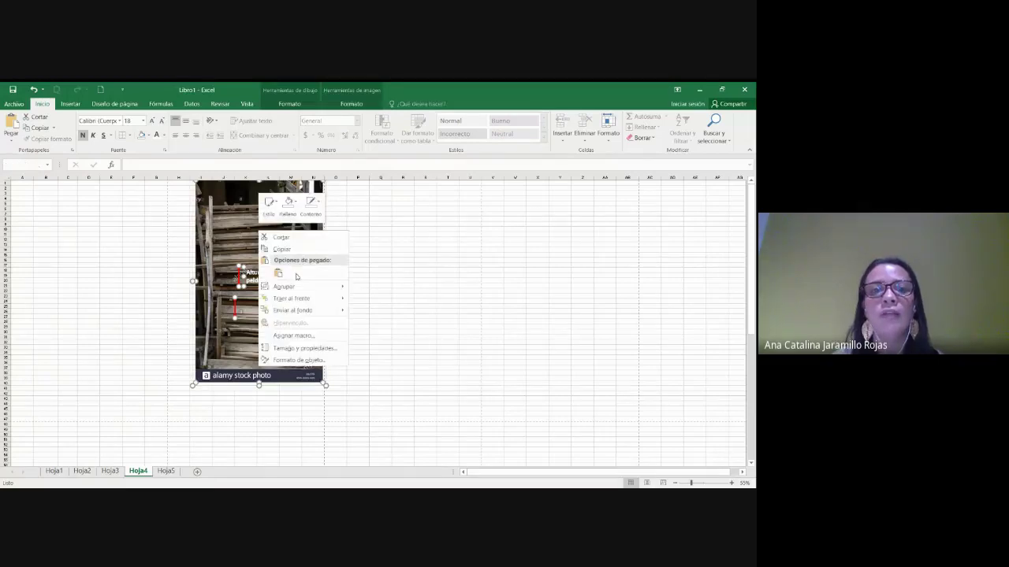
mouse_move(305, 290)
click(441, 306)
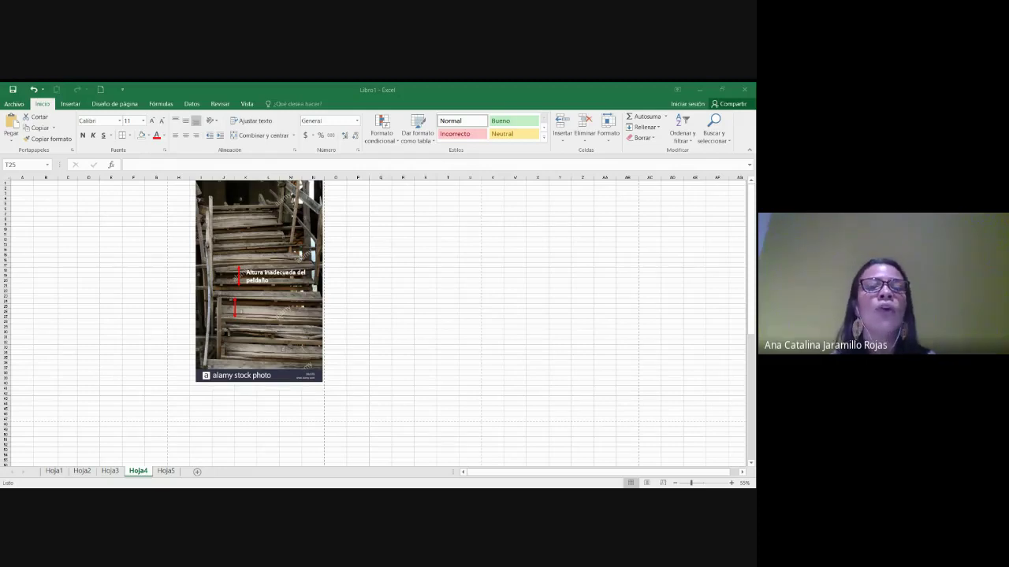
Delete the stair photo and its caption from Hoja4.
click(355, 356)
click(268, 279)
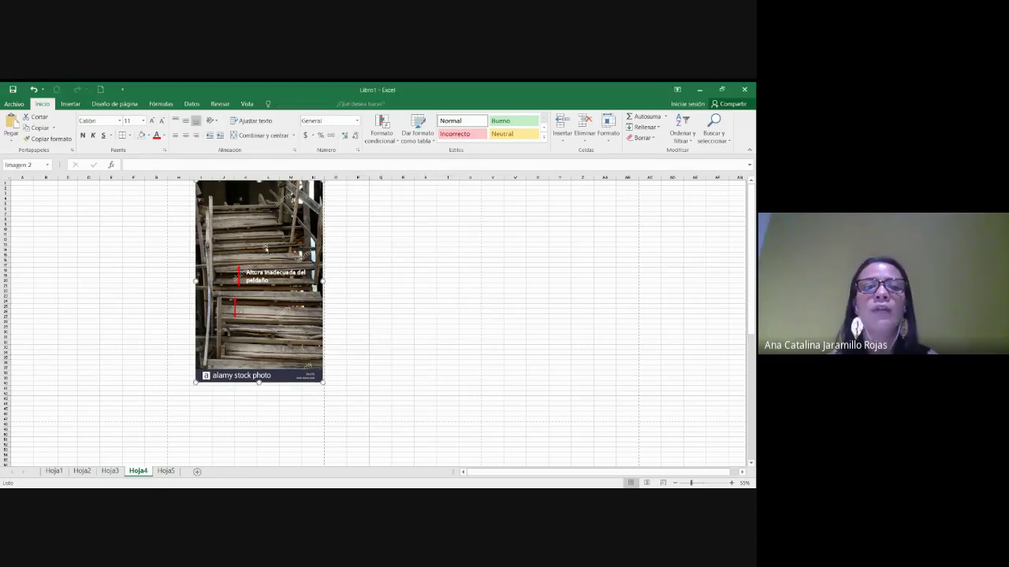
click(269, 279)
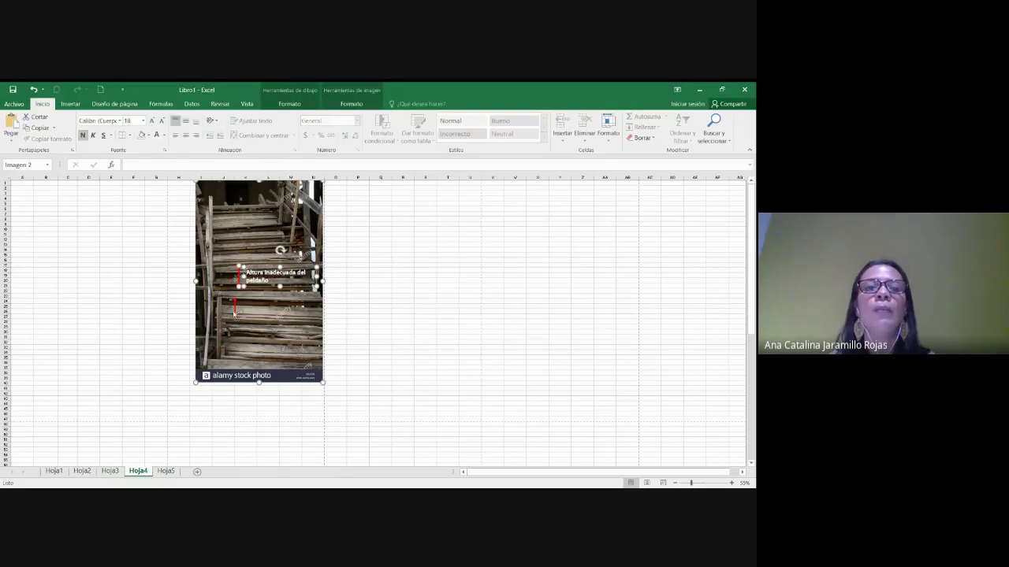
key(Delete)
click(335, 286)
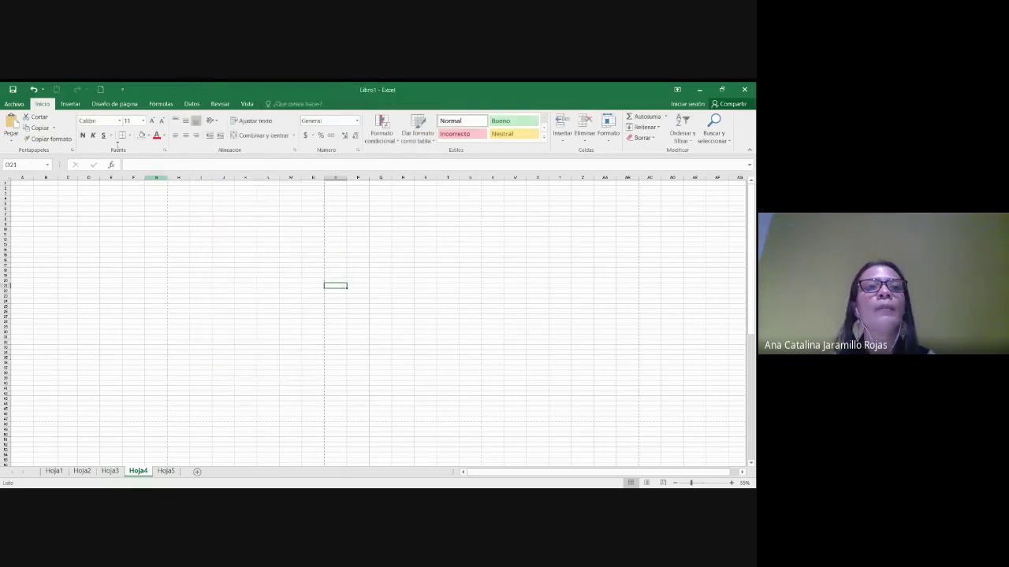
Browse the shapes gallery and pie chart types without inserting anything.
click(71, 104)
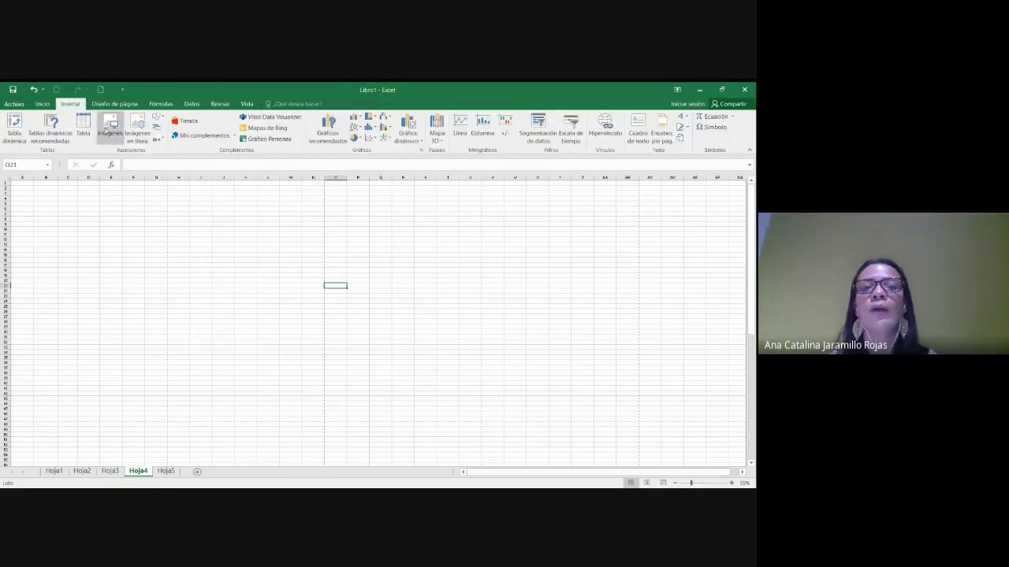
click(157, 118)
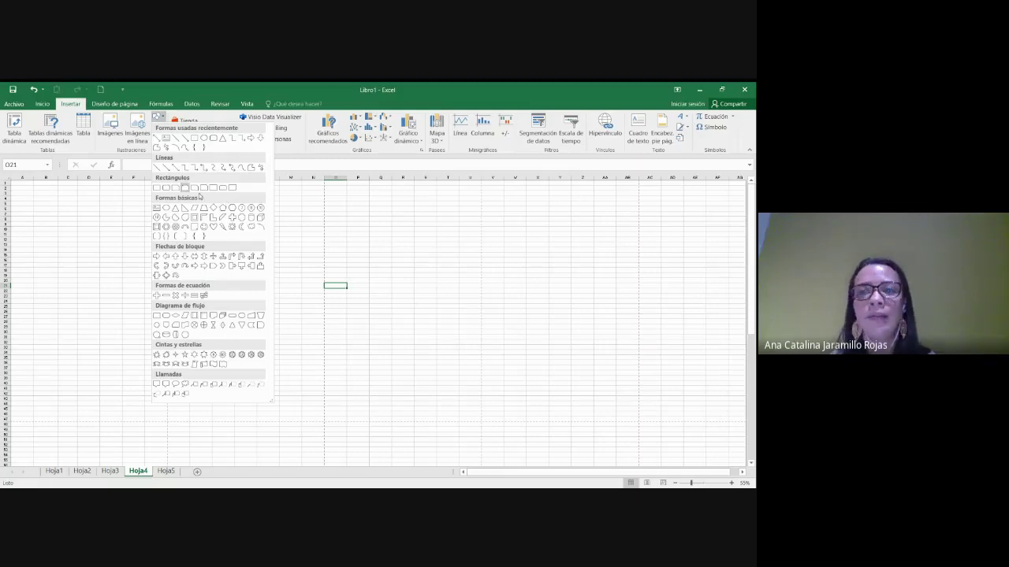
click(396, 224)
click(201, 259)
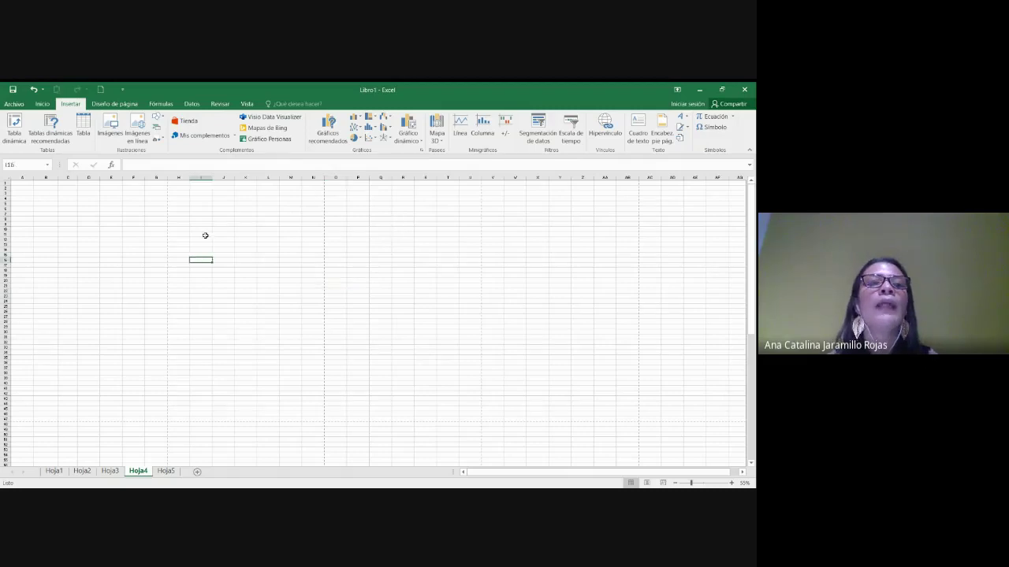
click(184, 208)
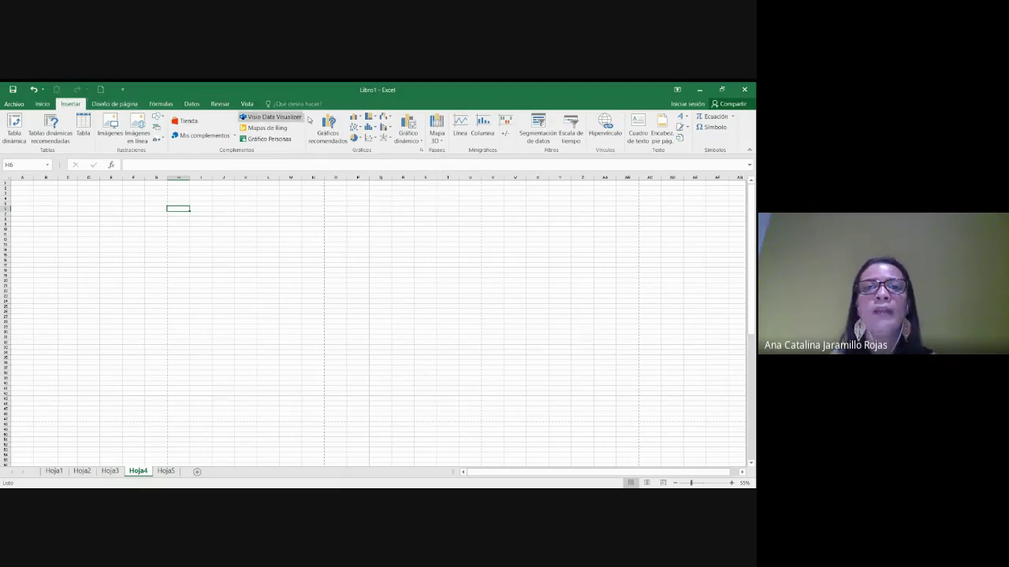
click(353, 139)
click(357, 139)
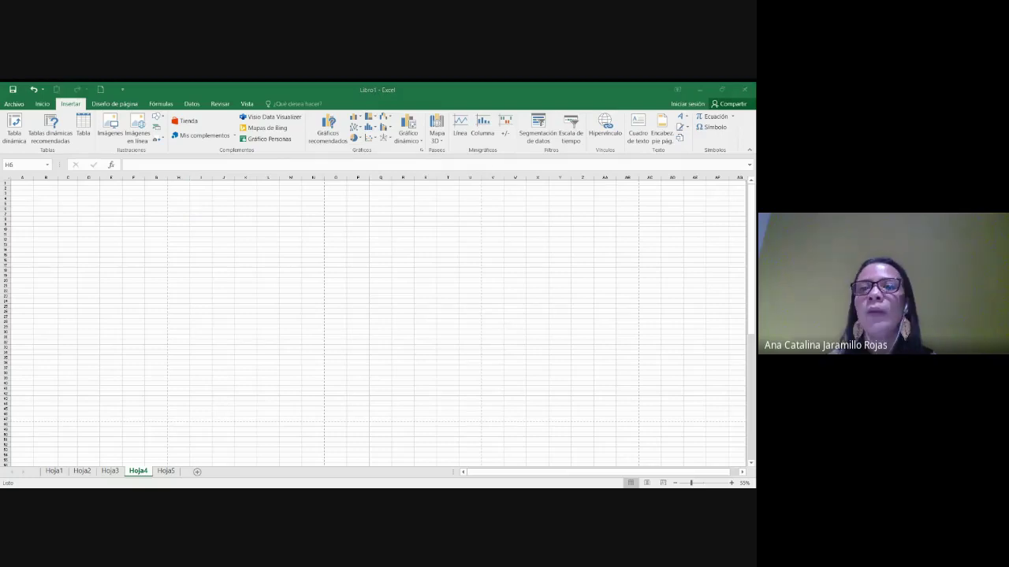
click(401, 84)
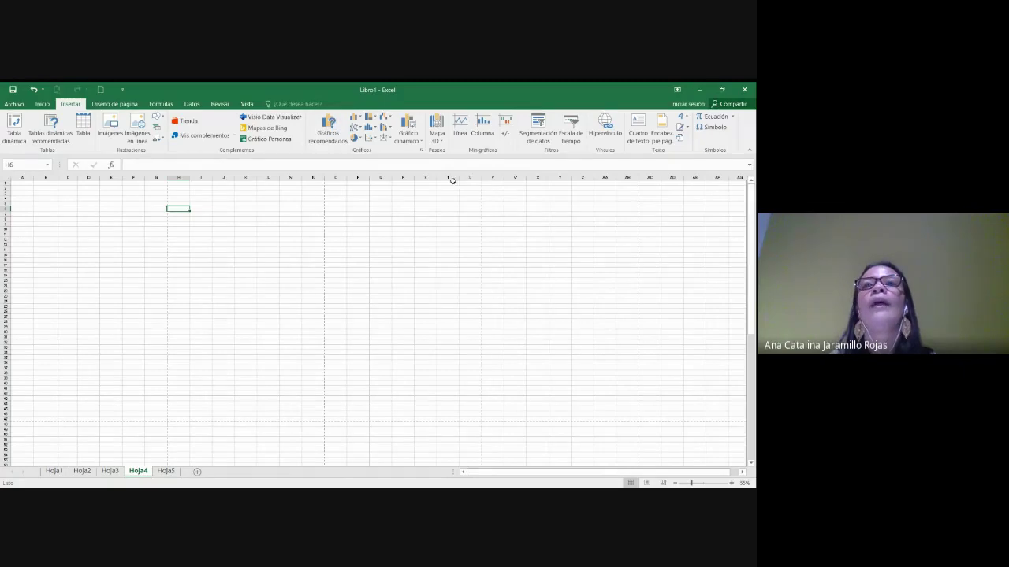
From cell K4, open and close the Insert Hyperlink dialog without adding a link.
click(245, 198)
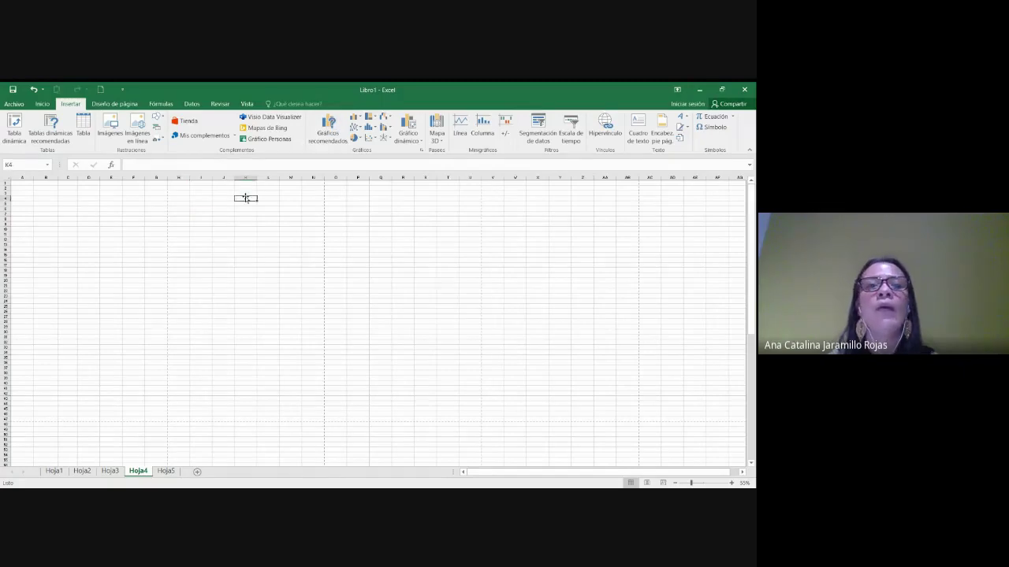
click(604, 126)
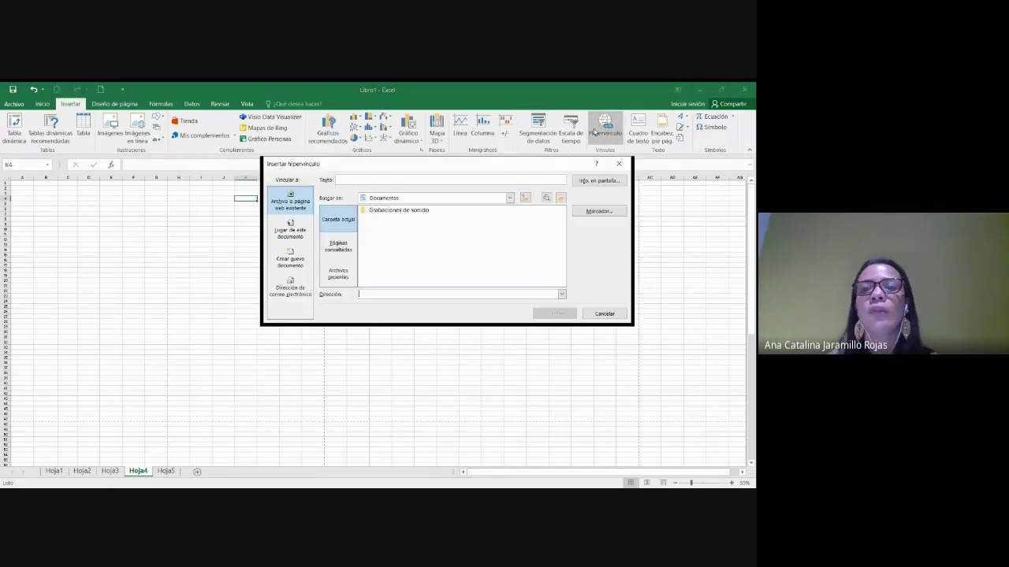
click(619, 164)
click(89, 244)
Flip through sheets Hoja1 to Hoja5 and return to Hoja1.
click(55, 472)
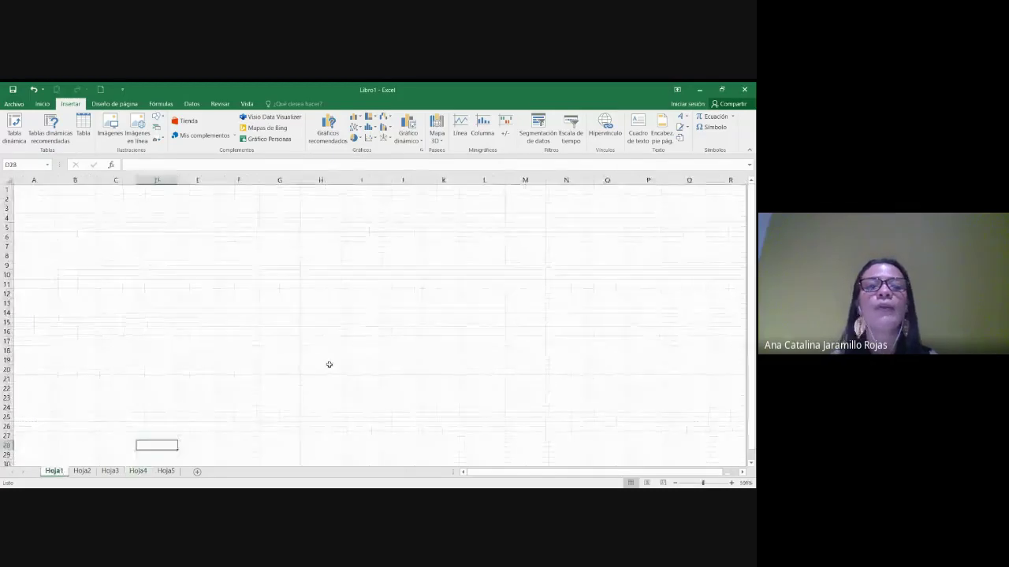
click(356, 359)
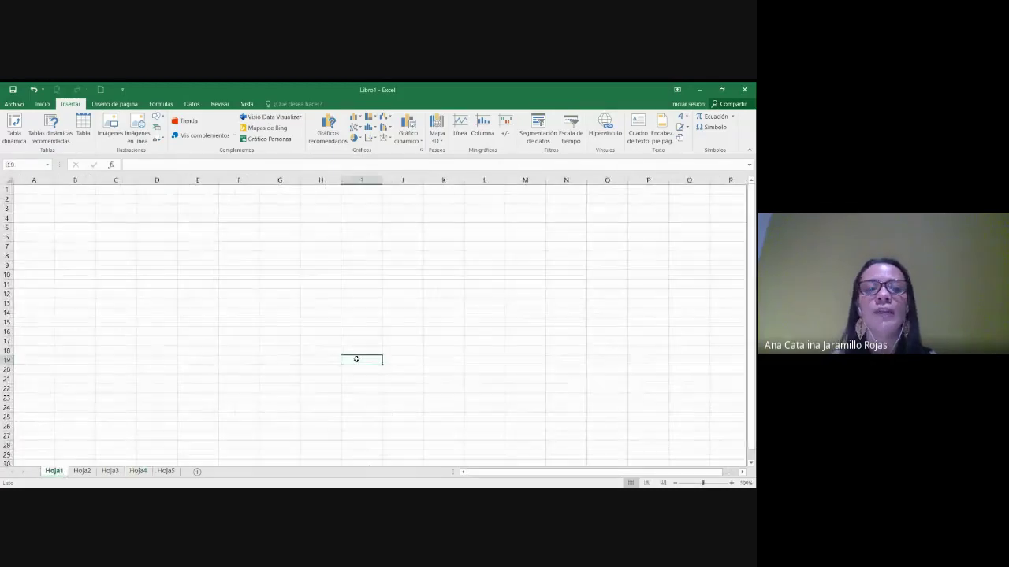
click(81, 472)
click(110, 473)
click(137, 472)
click(166, 472)
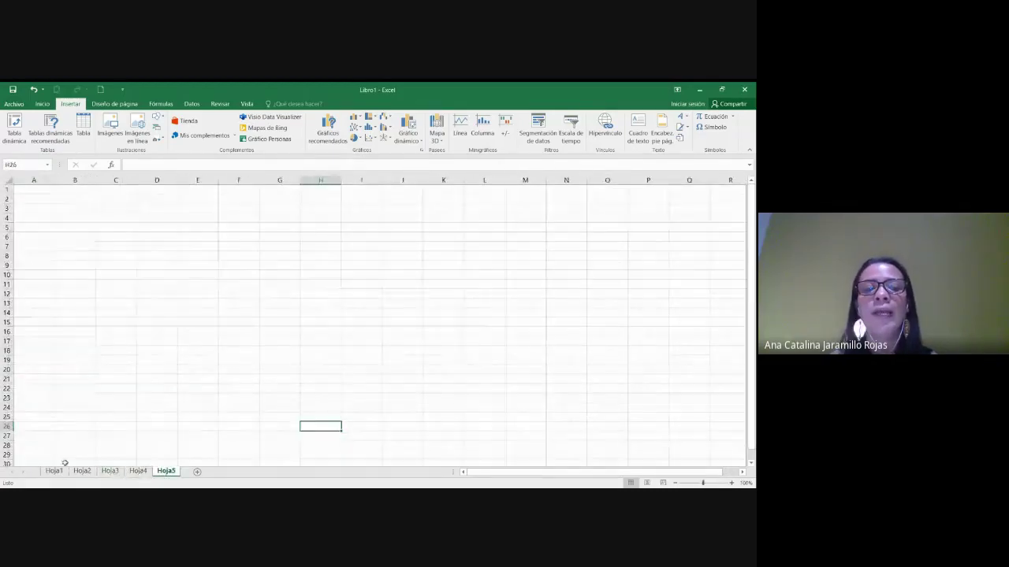
click(53, 472)
click(172, 285)
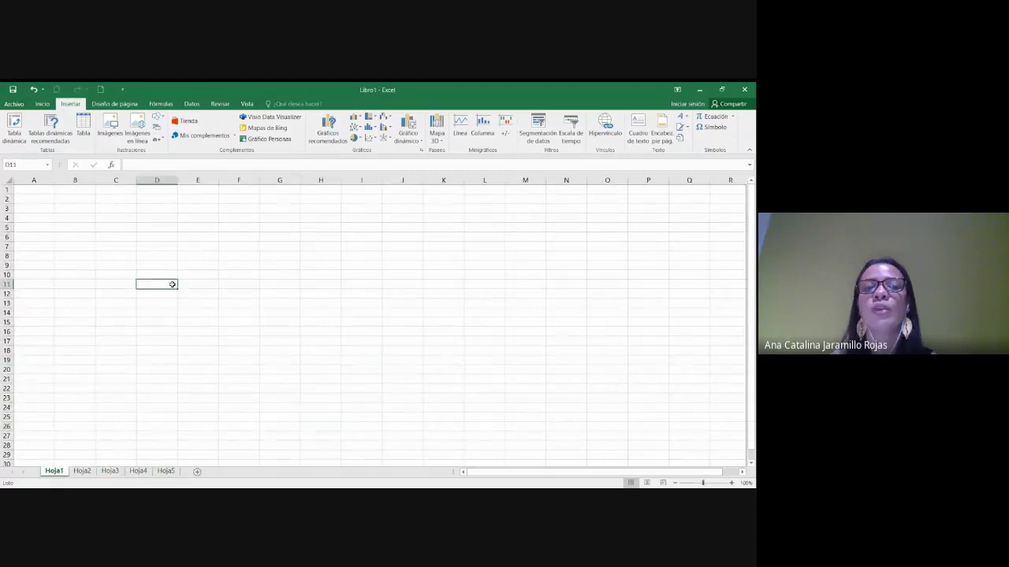
click(75, 199)
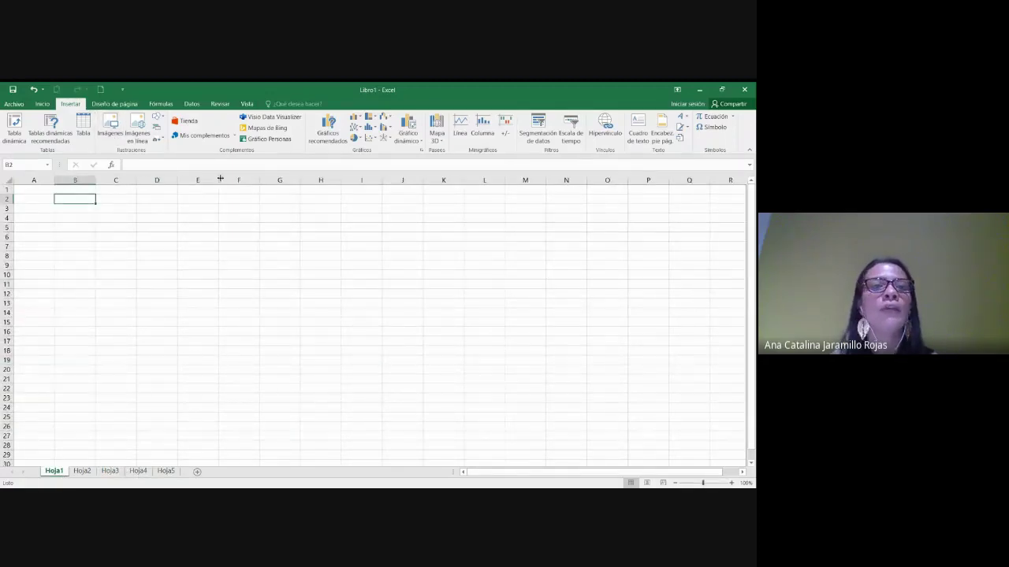
click(180, 236)
click(78, 192)
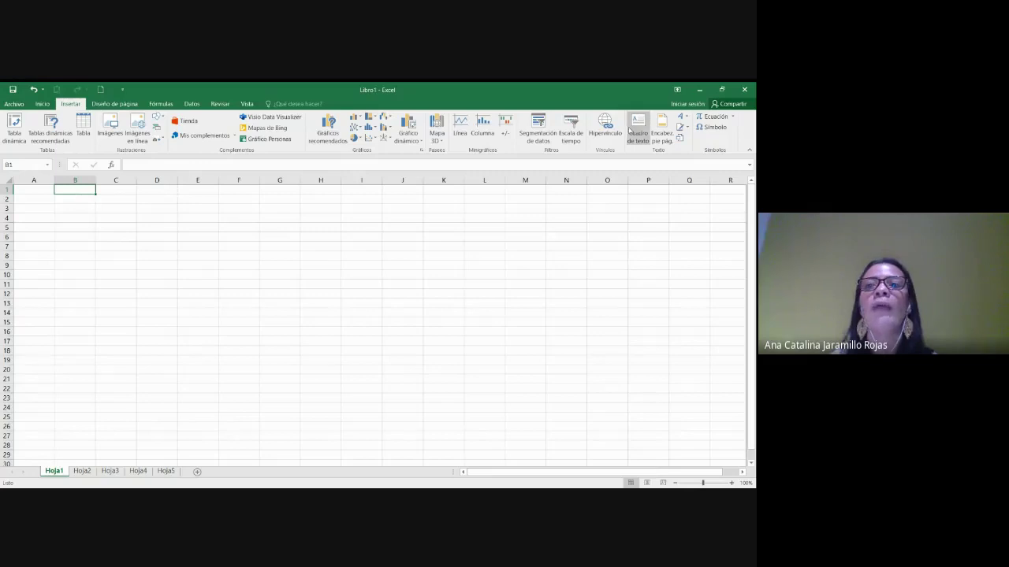
Draw a text box from B2 to E5 reading 'INCAPACIDADES ENFERMEDAD GENERAL'.
click(631, 133)
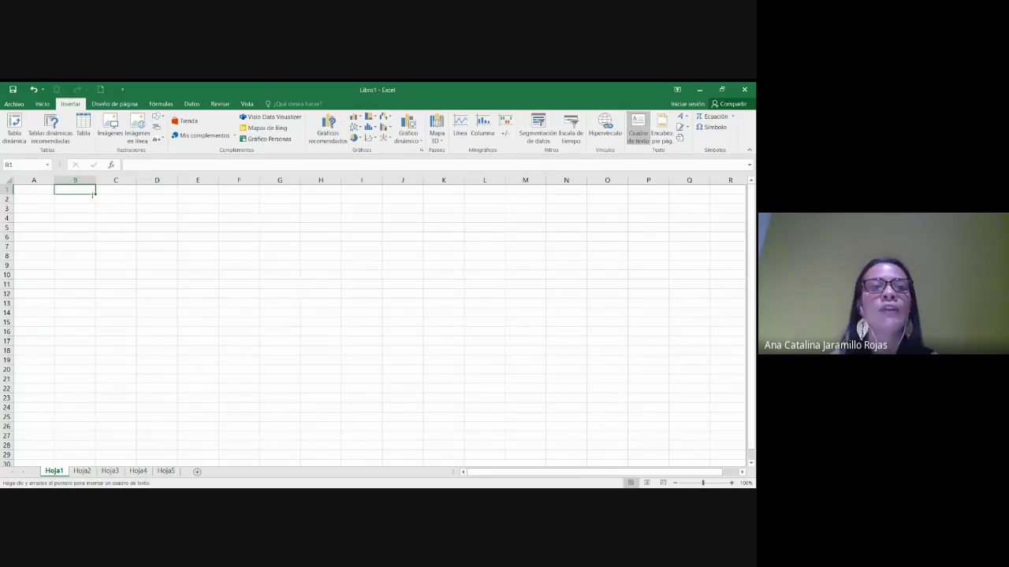
drag(93, 200, 224, 226)
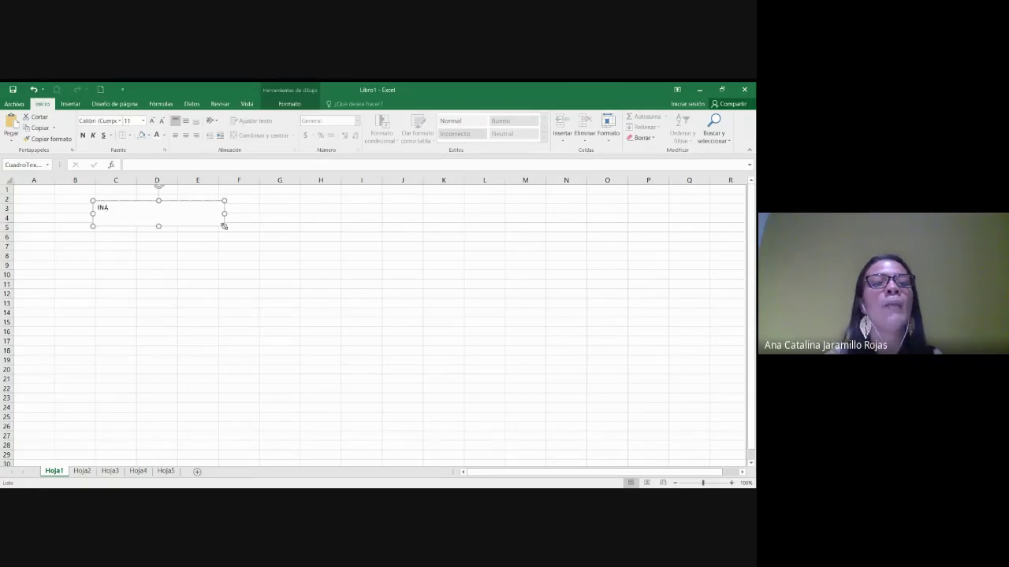
text(INCAPACIDAD)
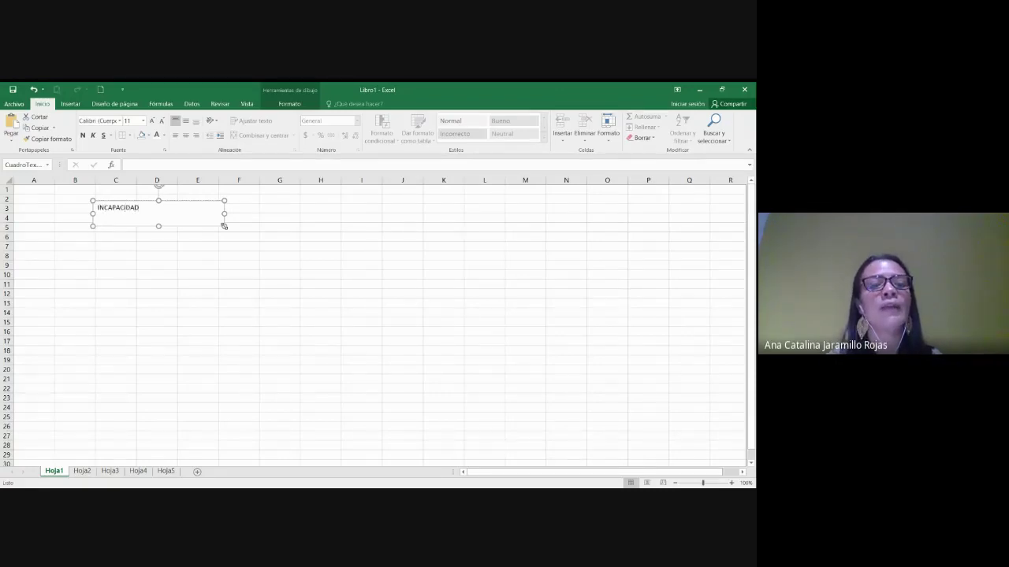
text(ES ENFERM)
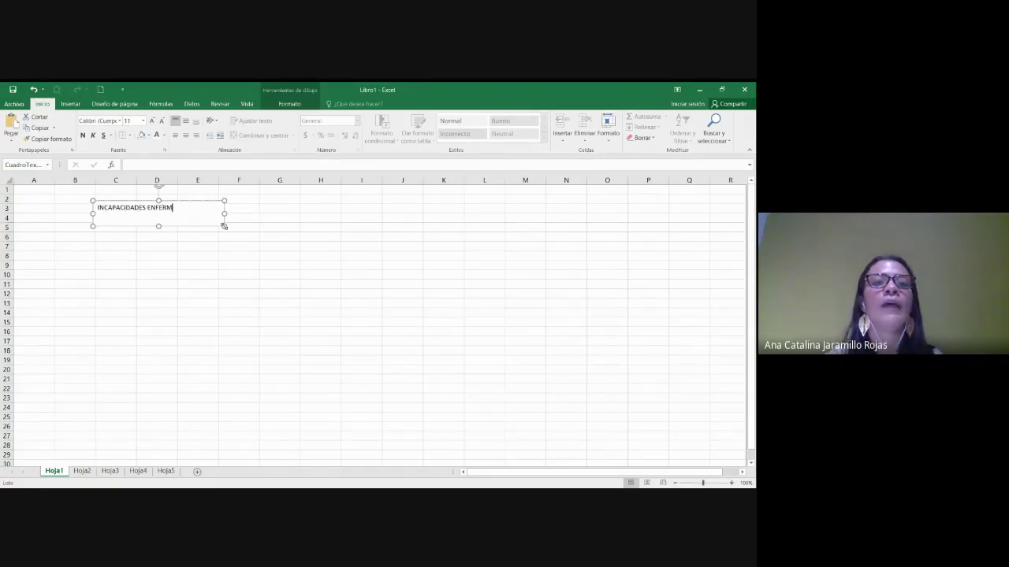
text(EDAD GENERAL)
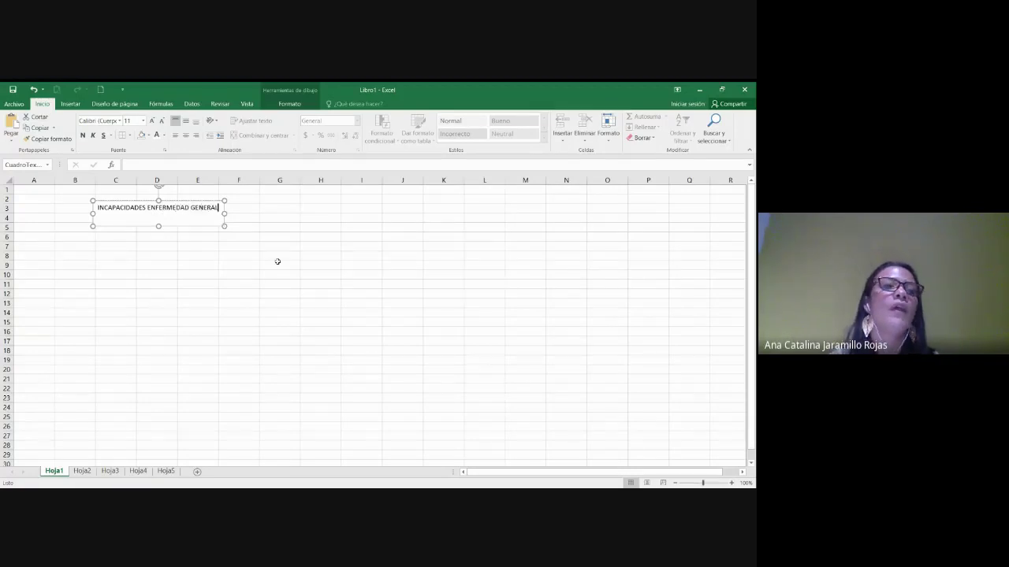
key(Escape)
key(Escape)
click(158, 224)
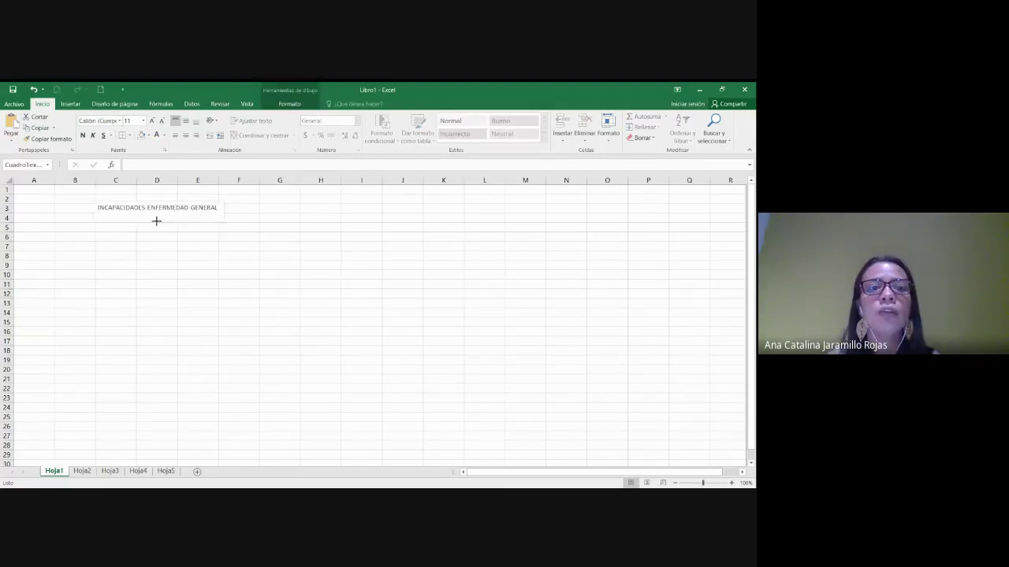
Copy the INCAPACIDADES ENFERMEDAD GENERAL text box and paste it at C3 on Hoja2.
click(433, 377)
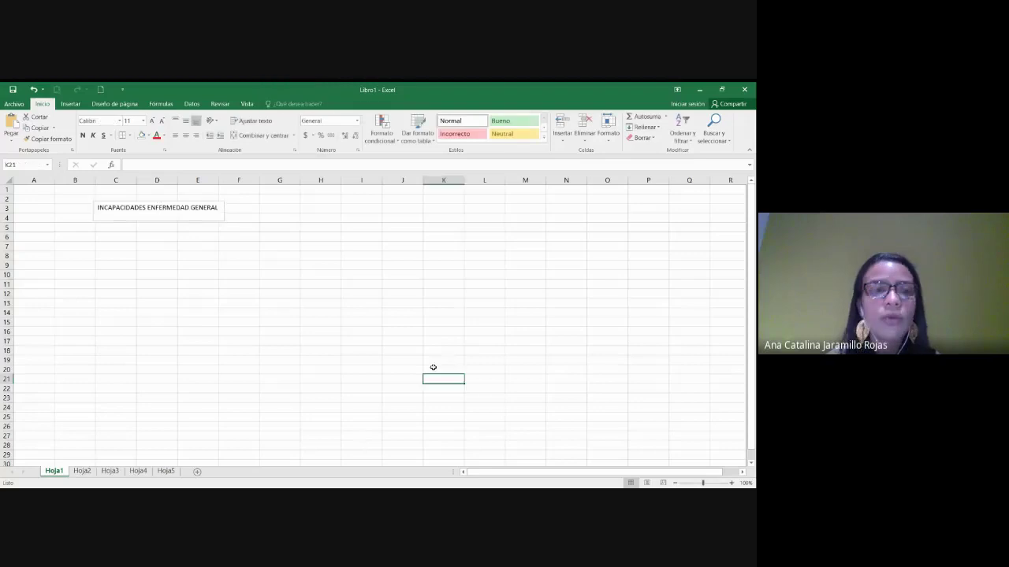
click(205, 315)
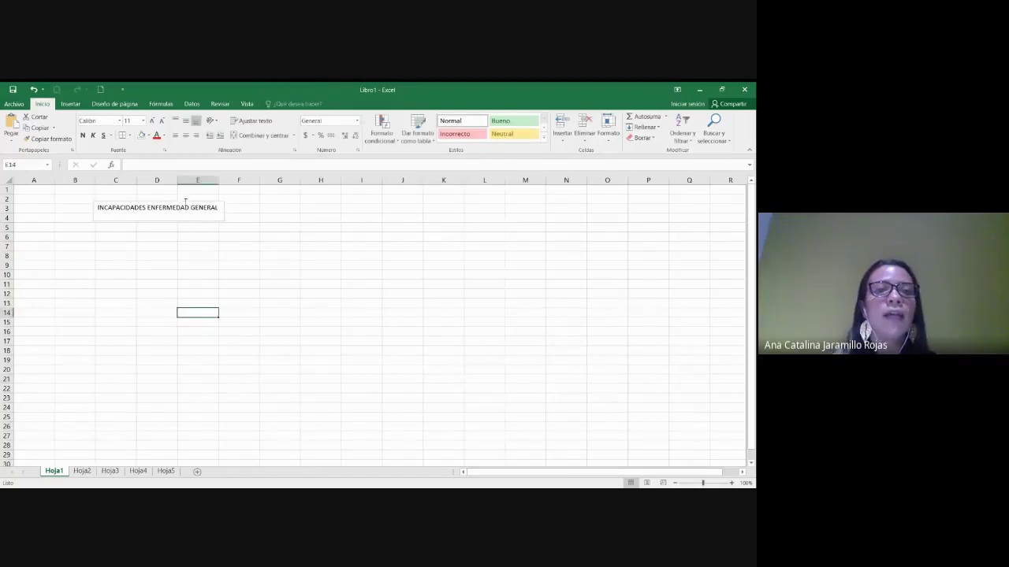
click(186, 201)
key(ctrl+c)
click(82, 470)
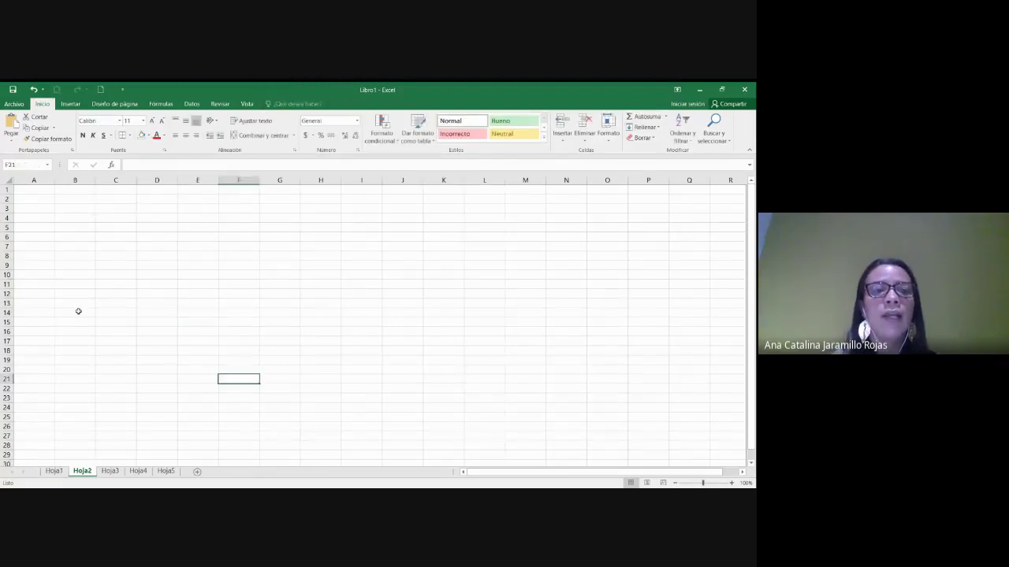
click(110, 208)
key(ctrl+v)
click(157, 331)
Return to Hoja1 and reselect the INCAPACIDADES ENFERMEDAD GENERAL text box.
click(54, 470)
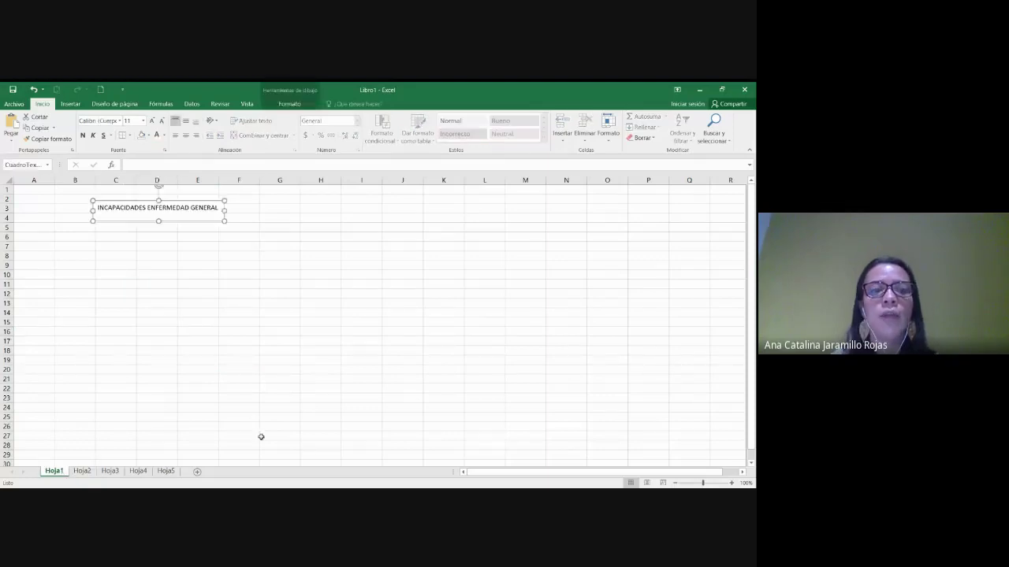
click(320, 434)
click(189, 312)
click(160, 202)
Paste a copy below the title box and make it read 'INCAPACIDADES ACCIDENTE DE TRABAJO'.
click(371, 234)
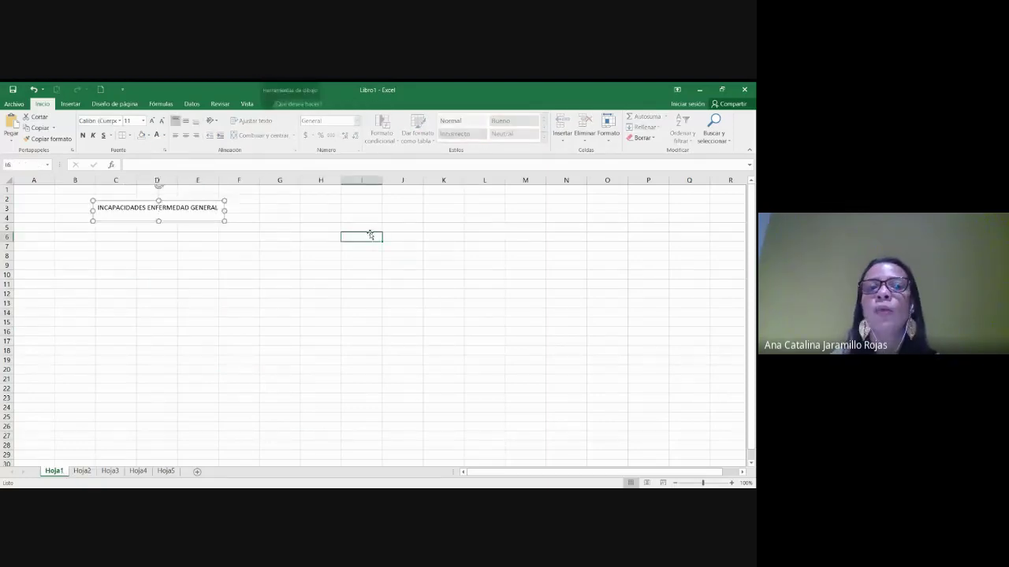
click(201, 220)
click(203, 262)
key(ctrl+v)
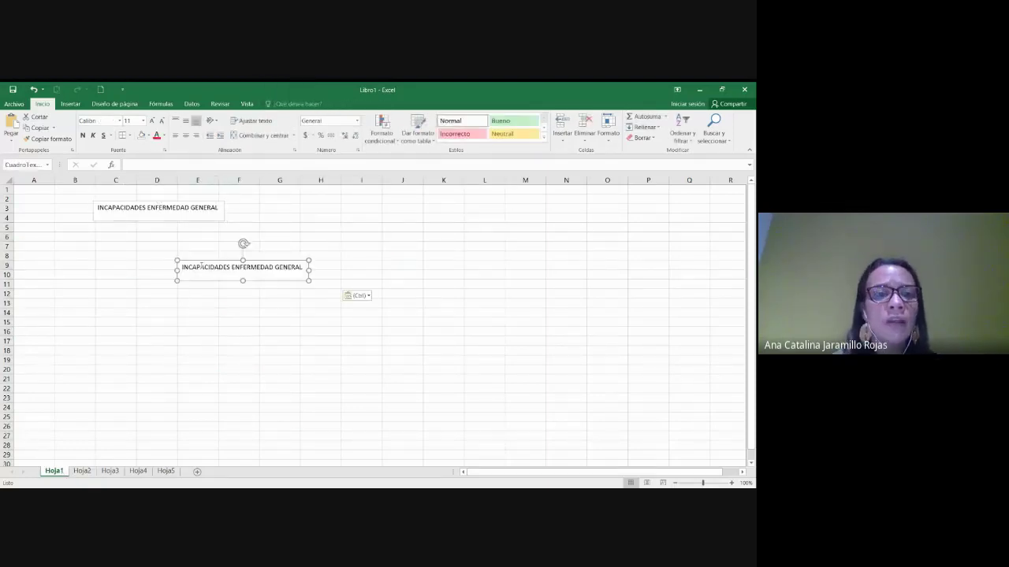
drag(214, 263, 224, 238)
text(ACIDADES ACCID)
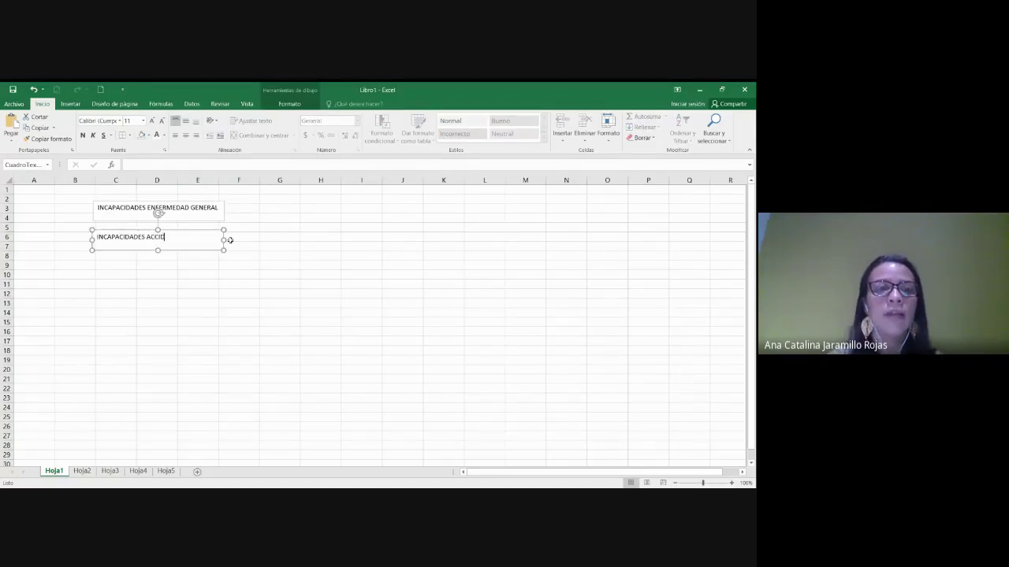
text(ENTE DE TRABAJO)
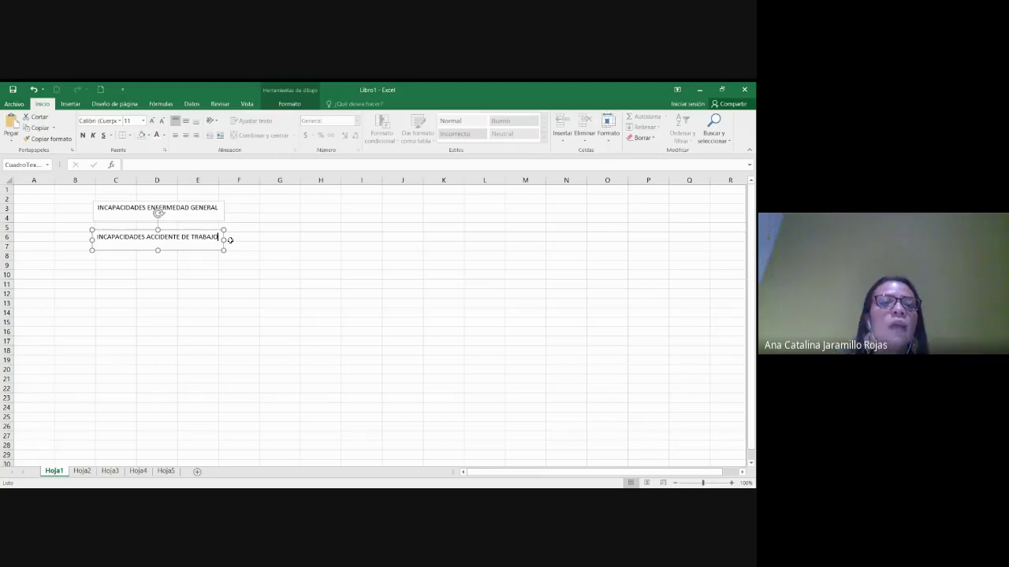
click(242, 257)
Duplicate that box beneath it and replace its text with 'AUSENTISMO POR PERMISOS'.
click(220, 251)
key(ctrl+c)
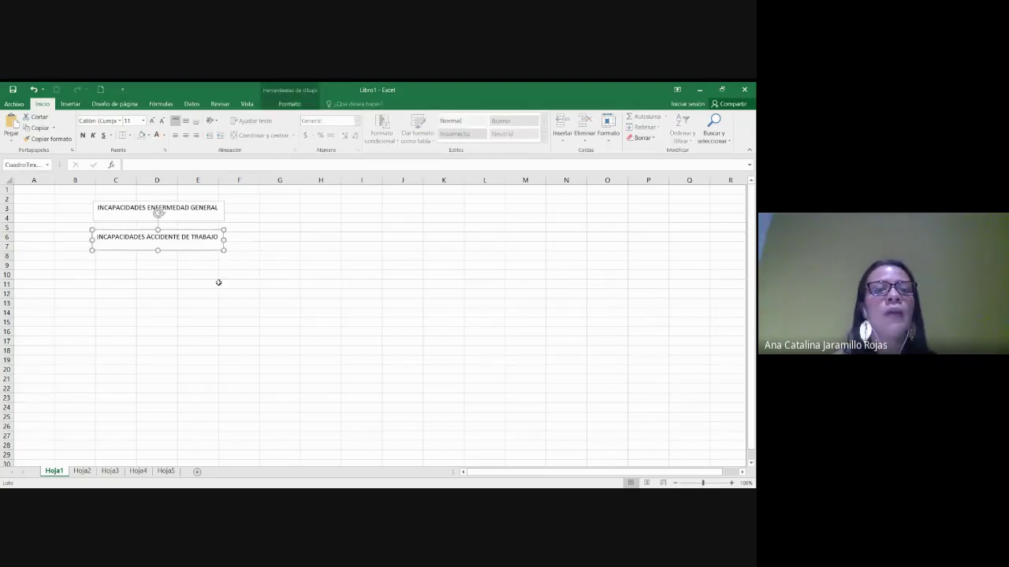
click(220, 282)
key(ctrl+v)
drag(226, 276, 107, 256)
click(118, 263)
triple_click(118, 263)
text(AS)
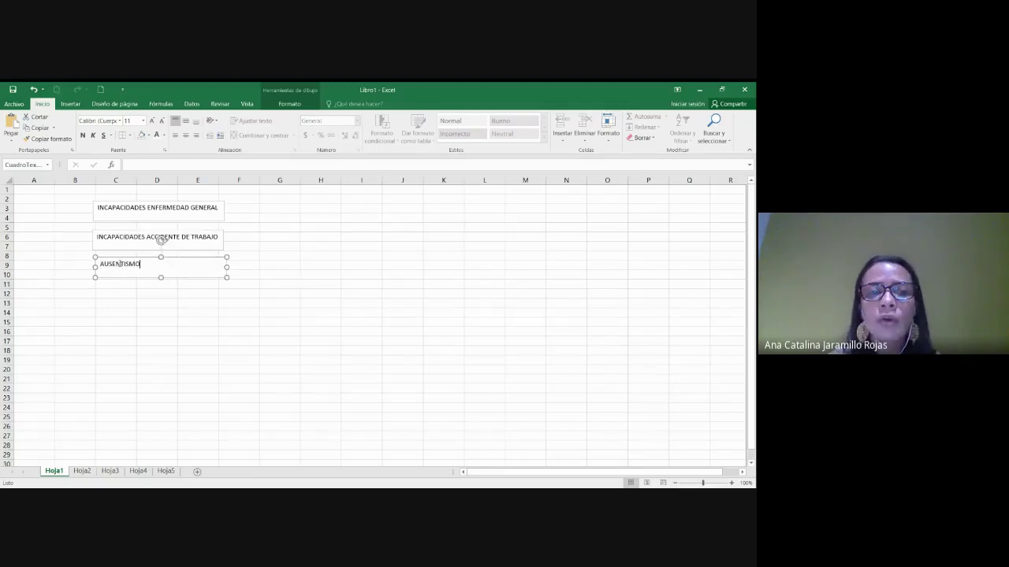
text(SENTISMO POR)
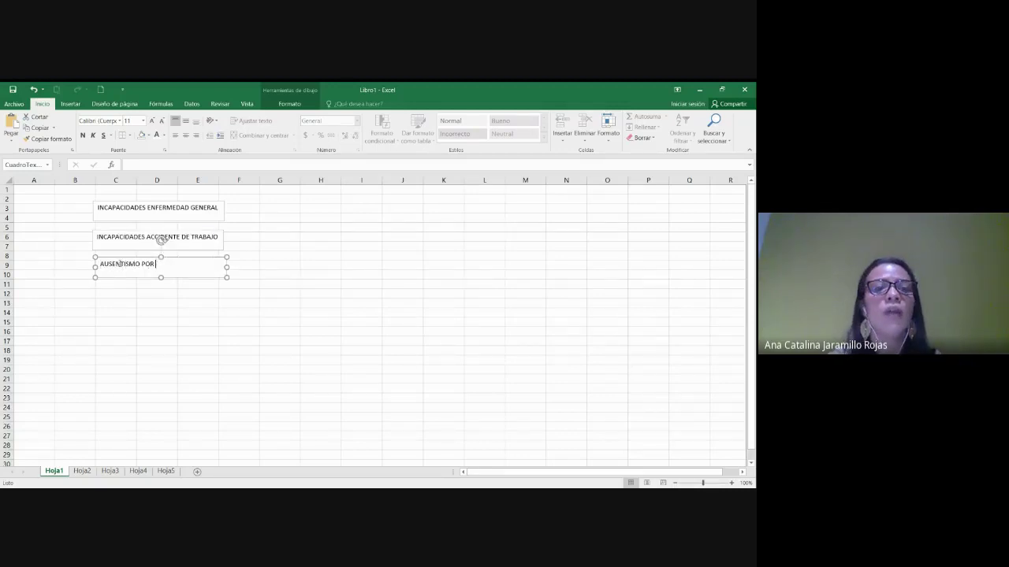
text( PERMISOS)
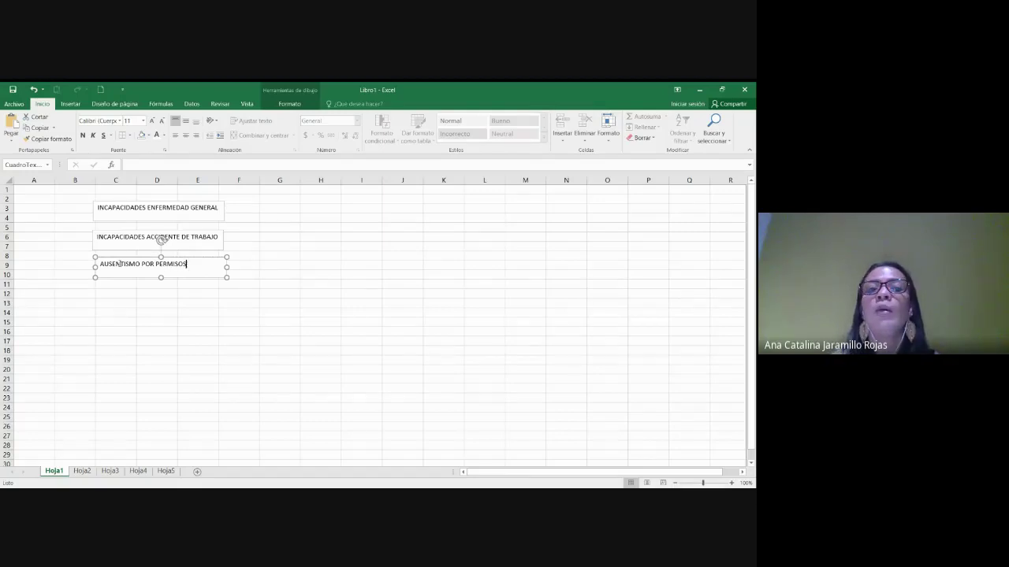
click(293, 275)
Rename the Hoja2 sheet to IncapacidadesEG.
scroll(237, 283, down, 3)
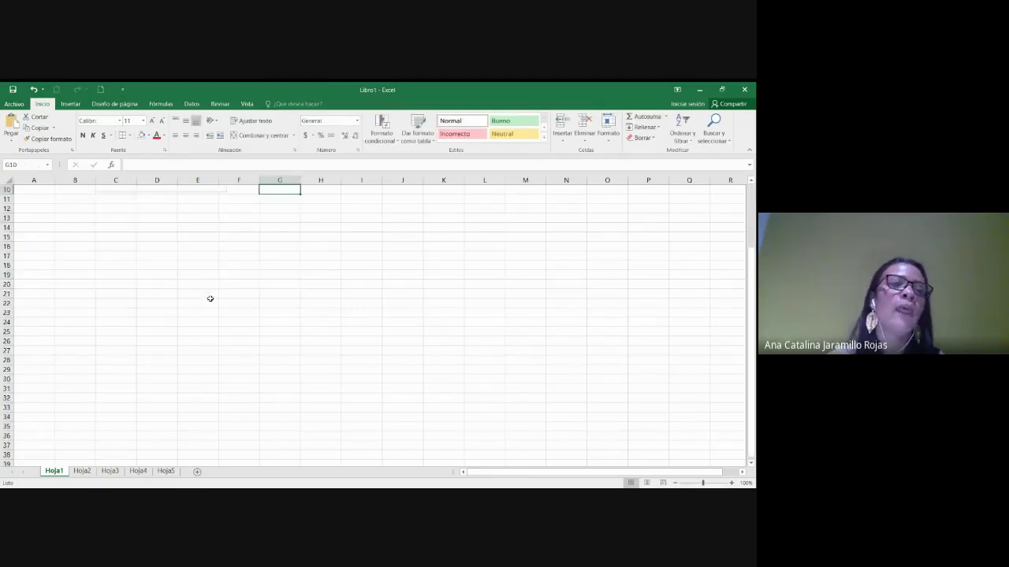
scroll(157, 339, up, 3)
click(82, 471)
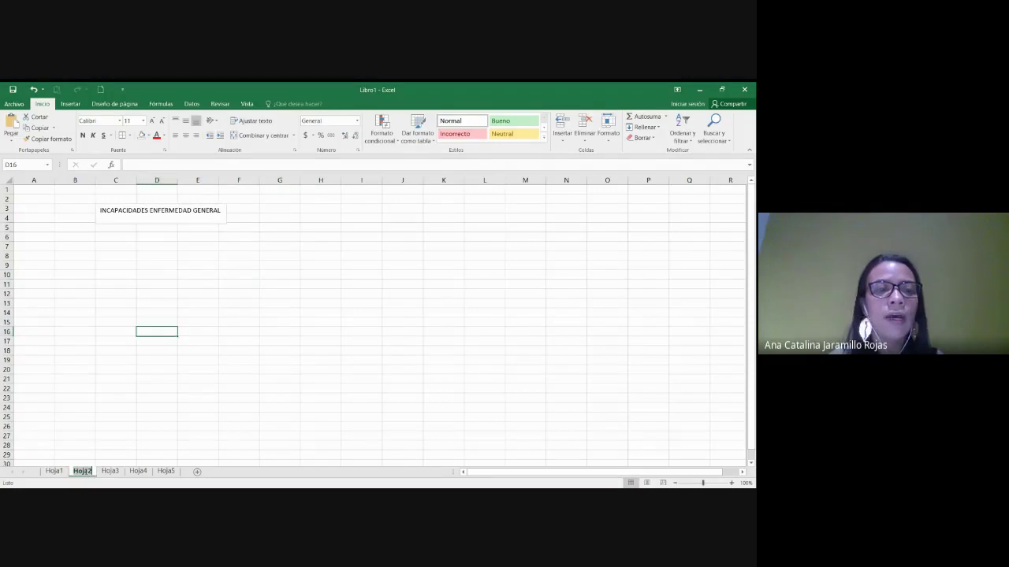
double_click(81, 471)
text(Incap)
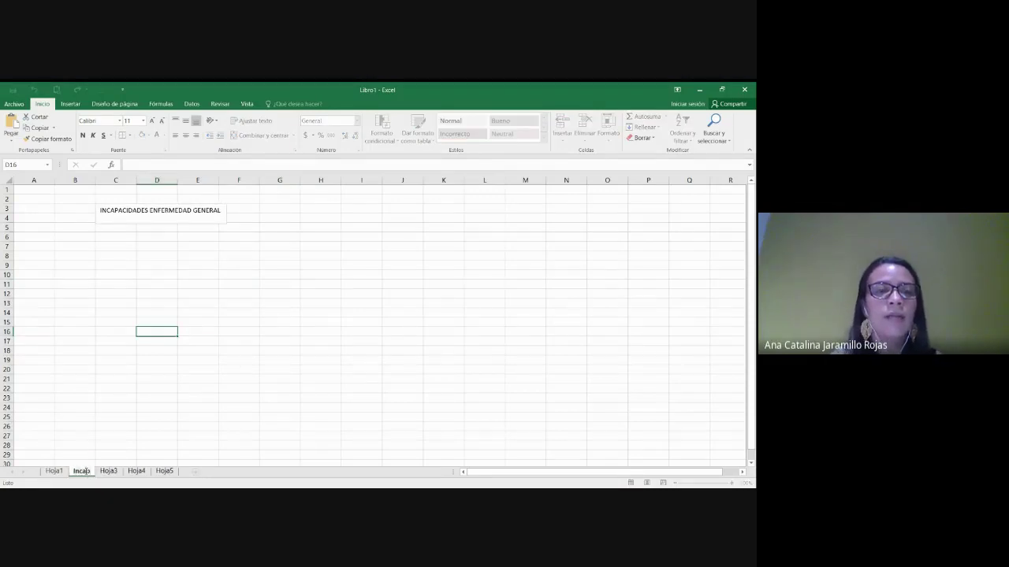
text(acidad)
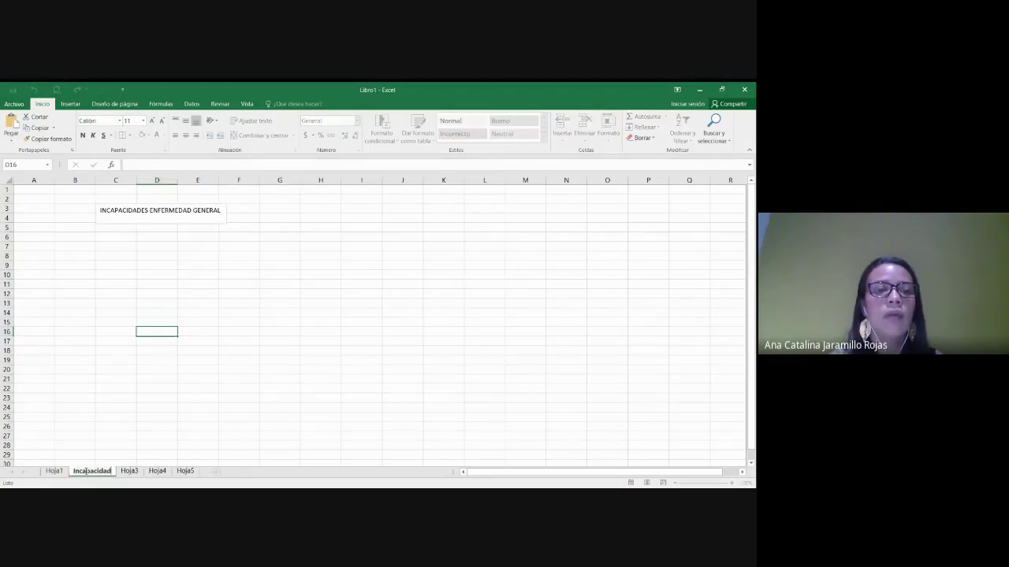
text(esEG)
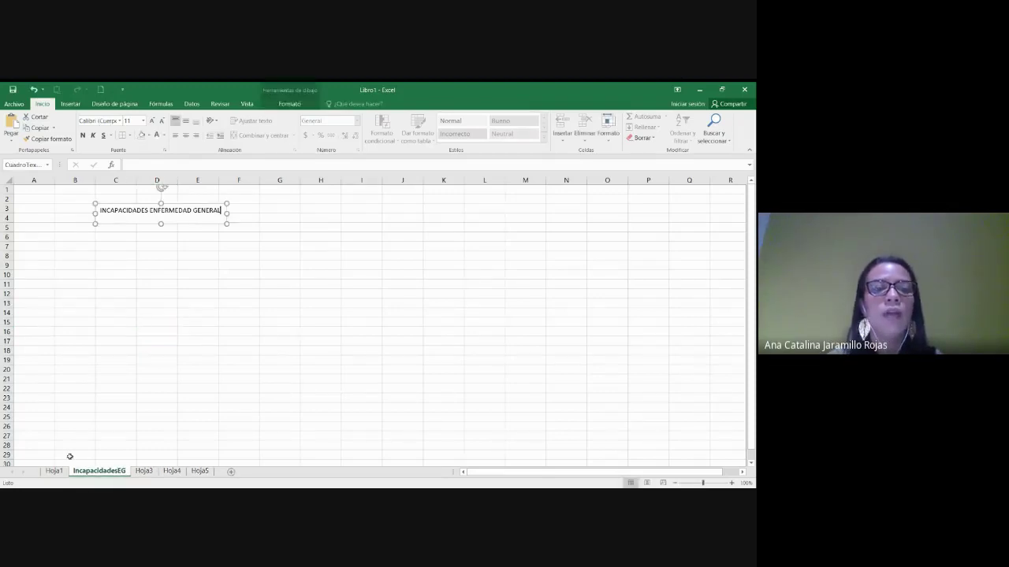
Copy the INCAPACIDADES ACCIDENTE DE TRABAJO box from Hoja1 into Hoja3, placed at rows 3-4.
click(54, 471)
click(167, 245)
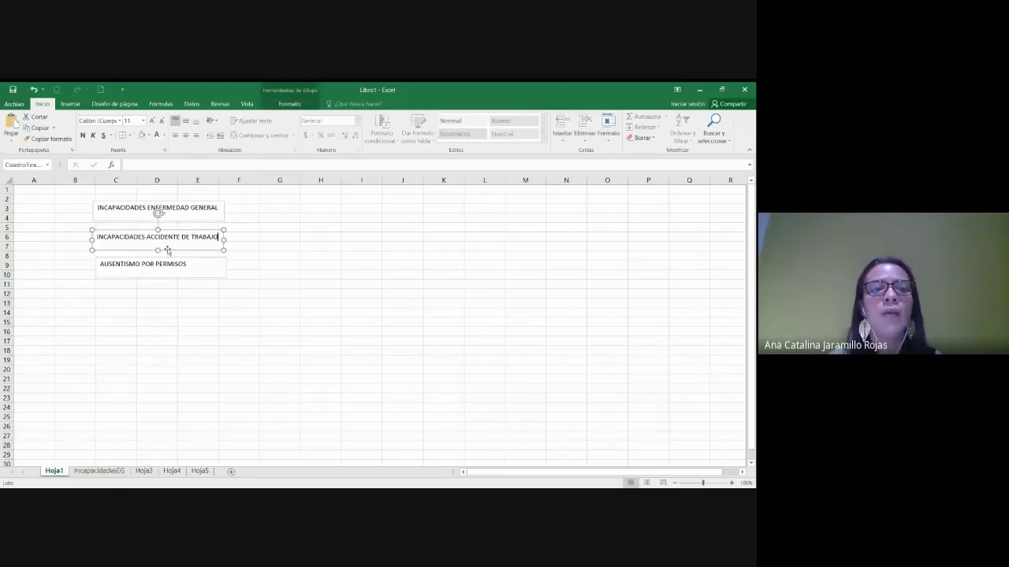
key(ctrl+c)
click(144, 470)
key(ctrl+v)
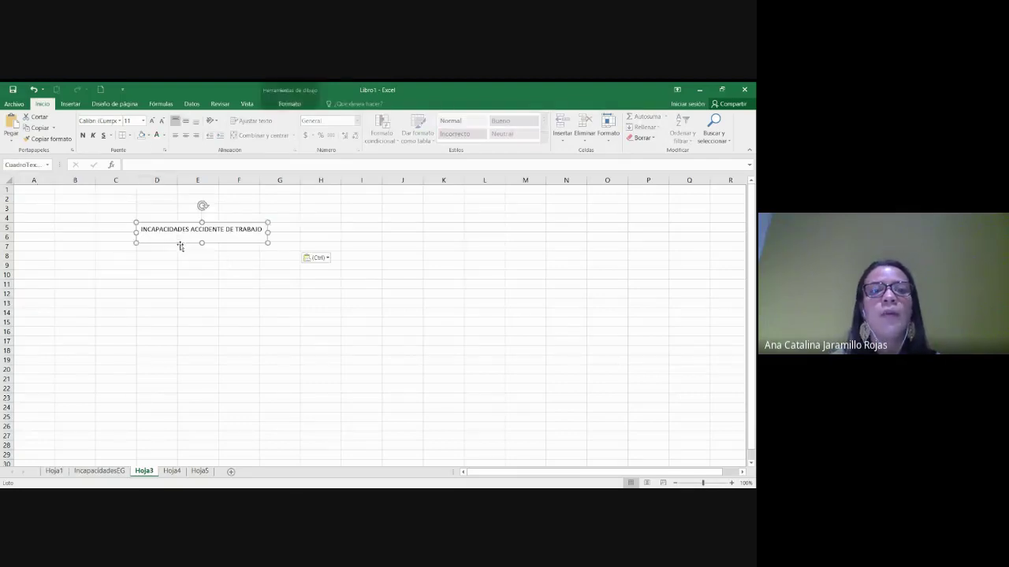
drag(181, 242, 160, 225)
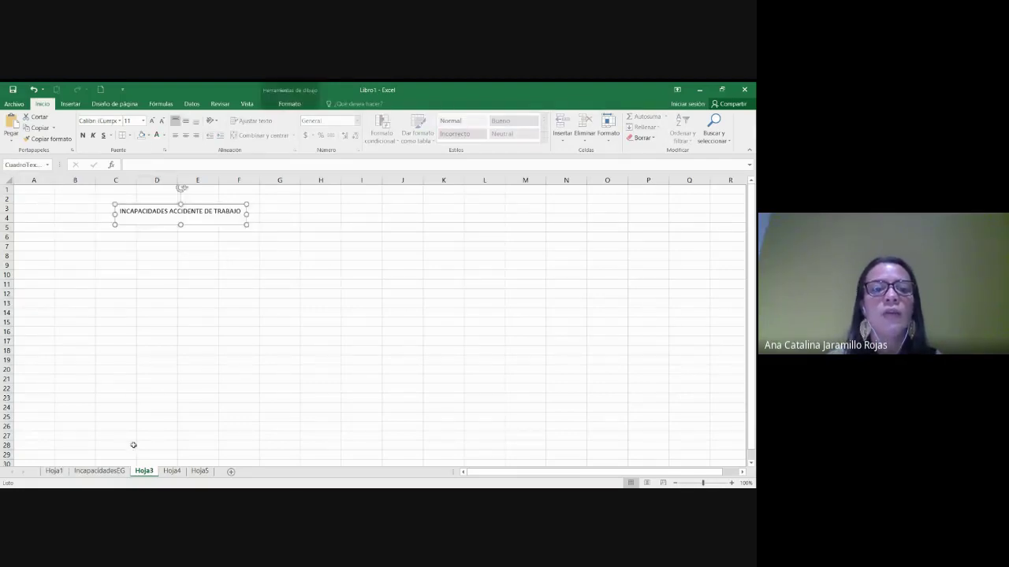
Rename Hoja3 to IncapacidadesAT and return to Hoja1.
drag(147, 472, 148, 474)
text(I)
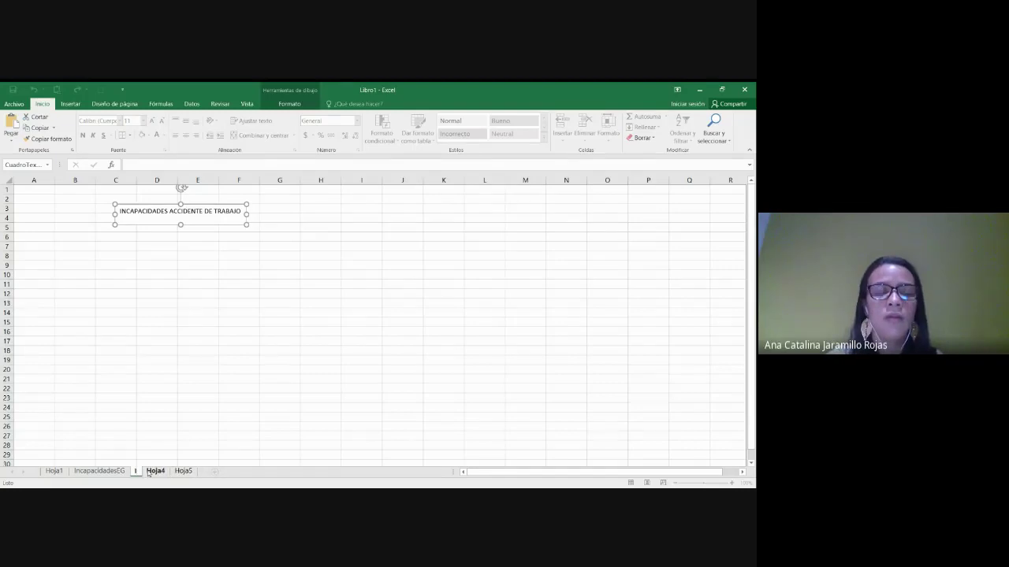
text(ncapacidadA)
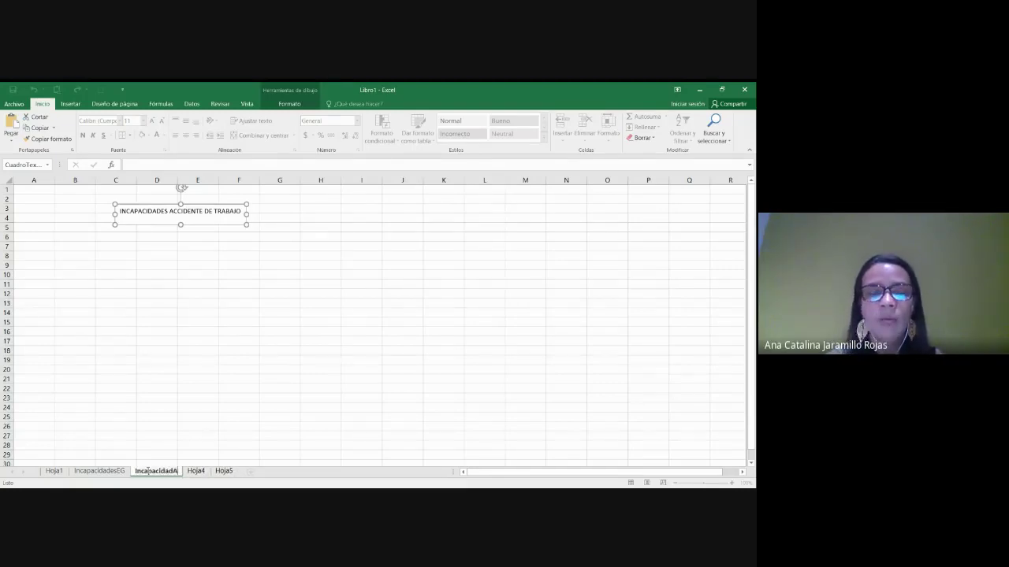
text(T)
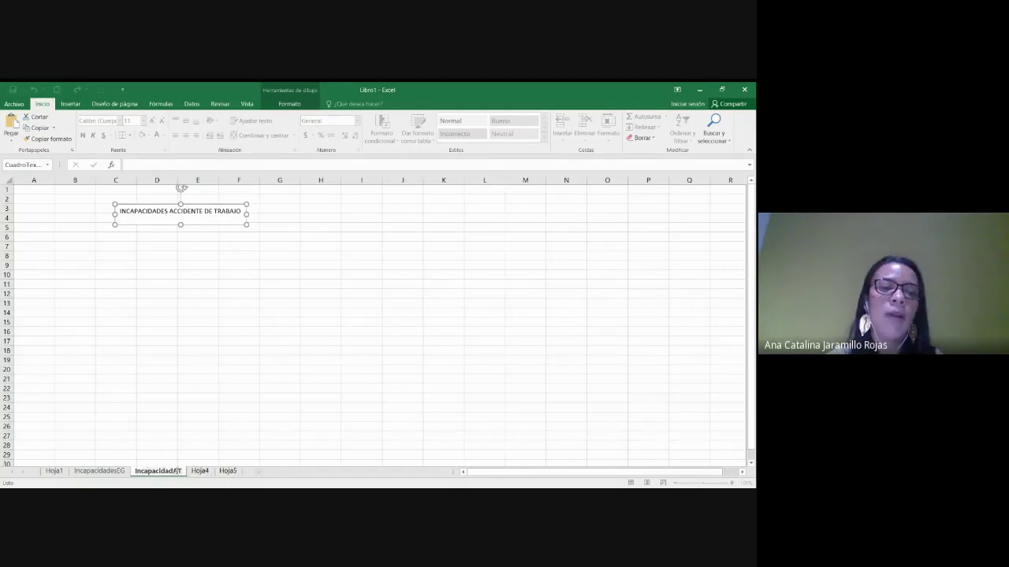
text(es)
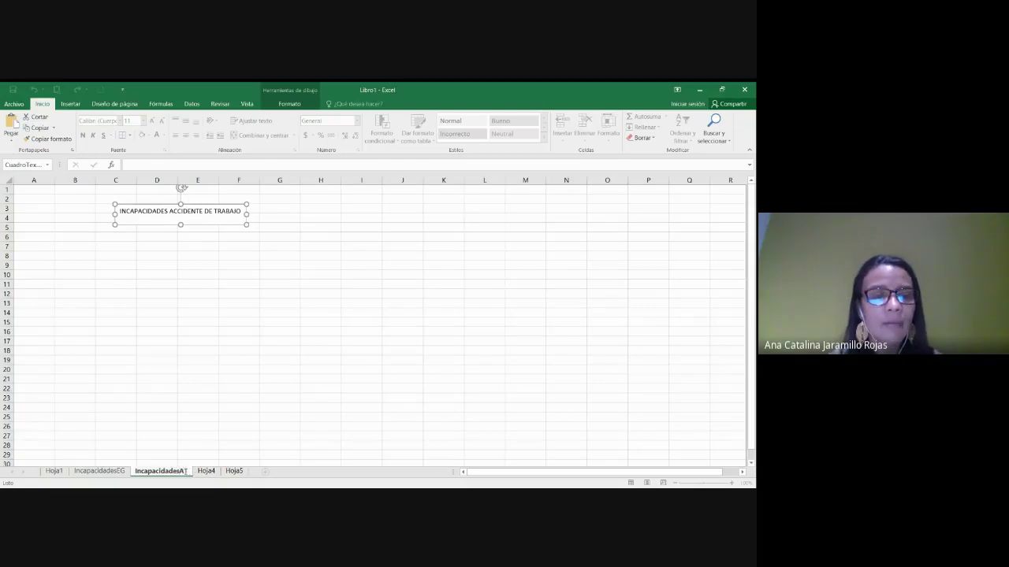
click(276, 399)
click(53, 470)
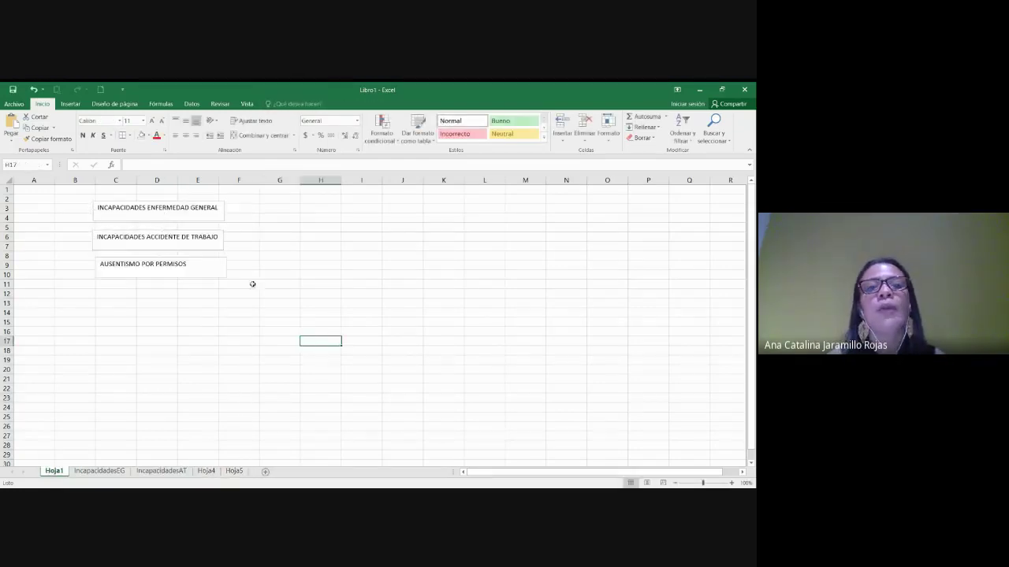
Hyperlink the INCAPACIDADES ENFERMEDAD GENERAL box to the IncapacidadesEG sheet.
click(209, 220)
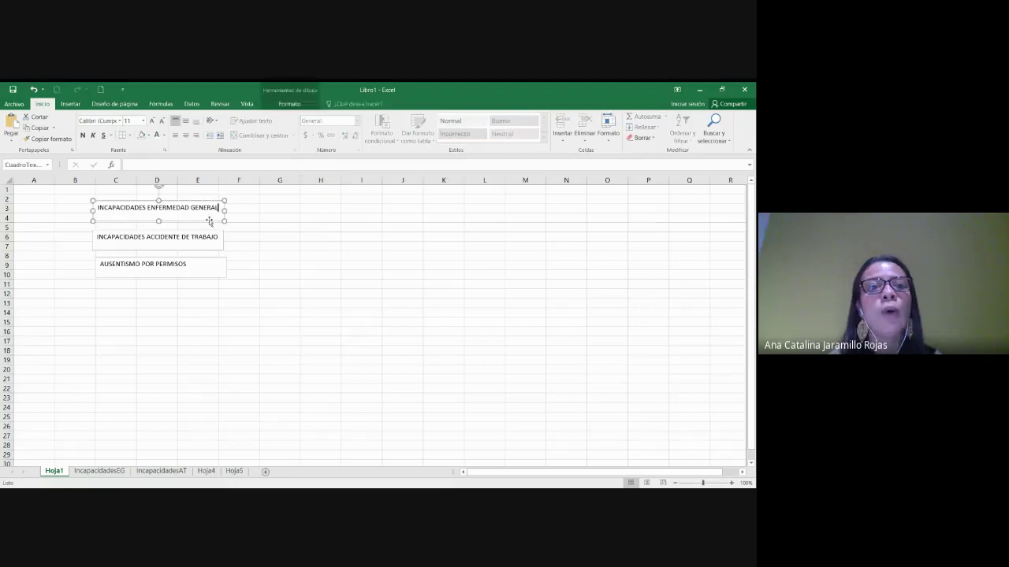
click(369, 236)
click(208, 221)
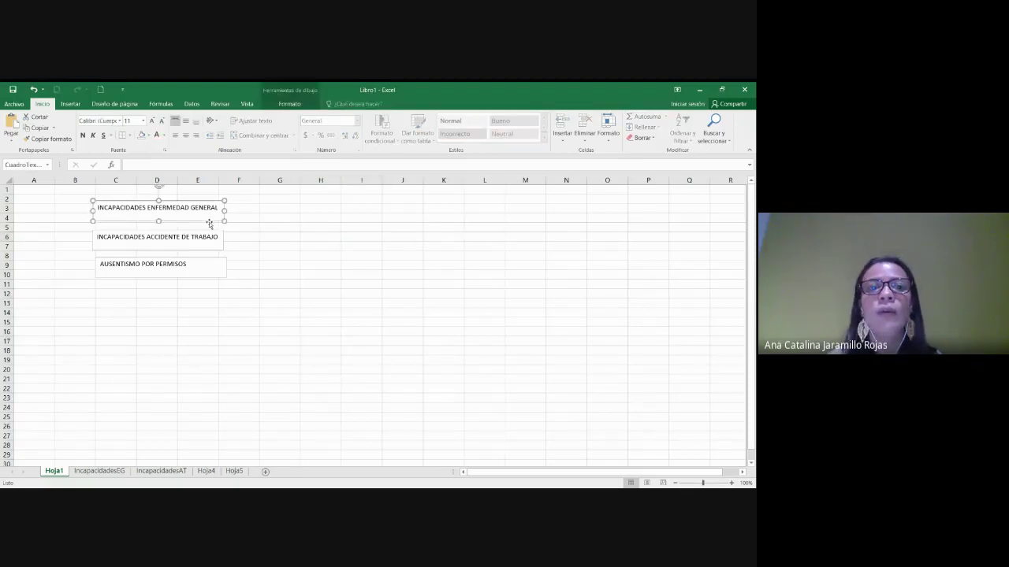
click(71, 105)
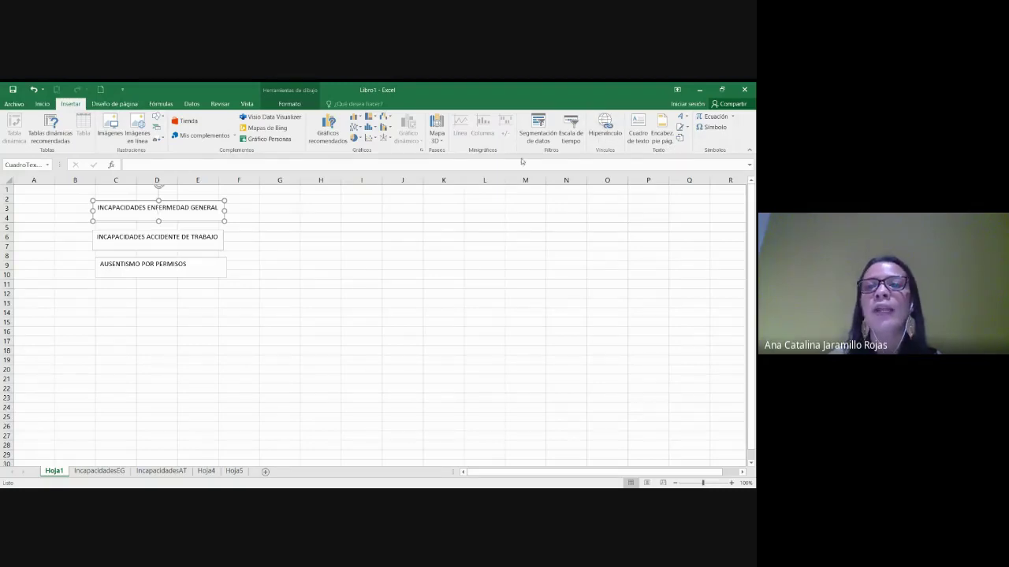
click(605, 126)
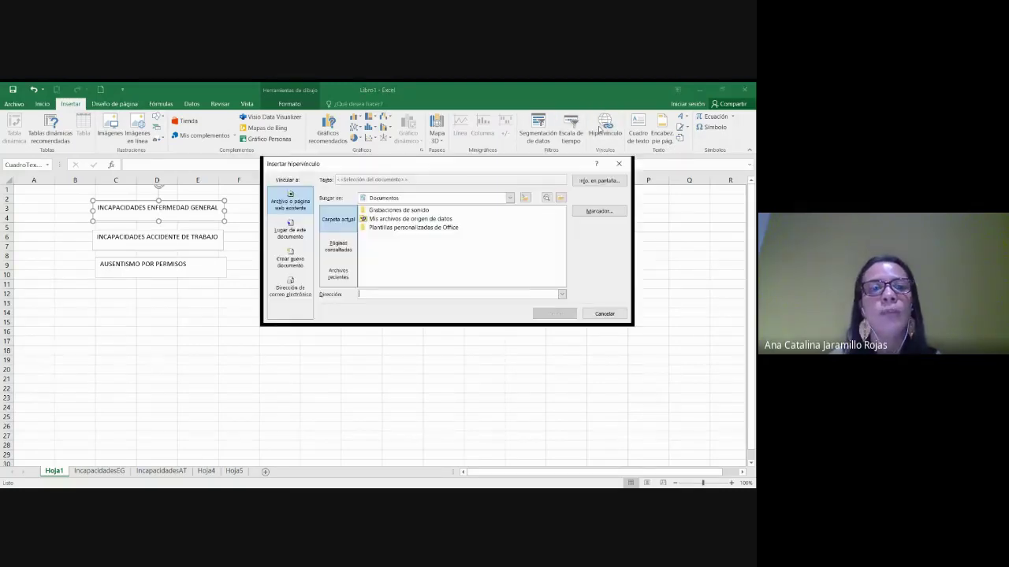
click(304, 235)
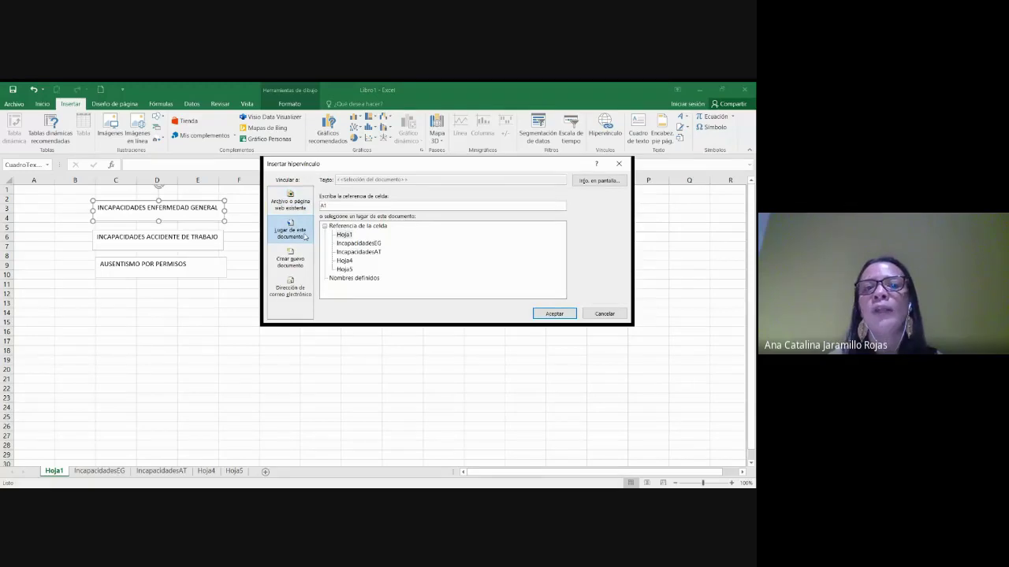
click(375, 244)
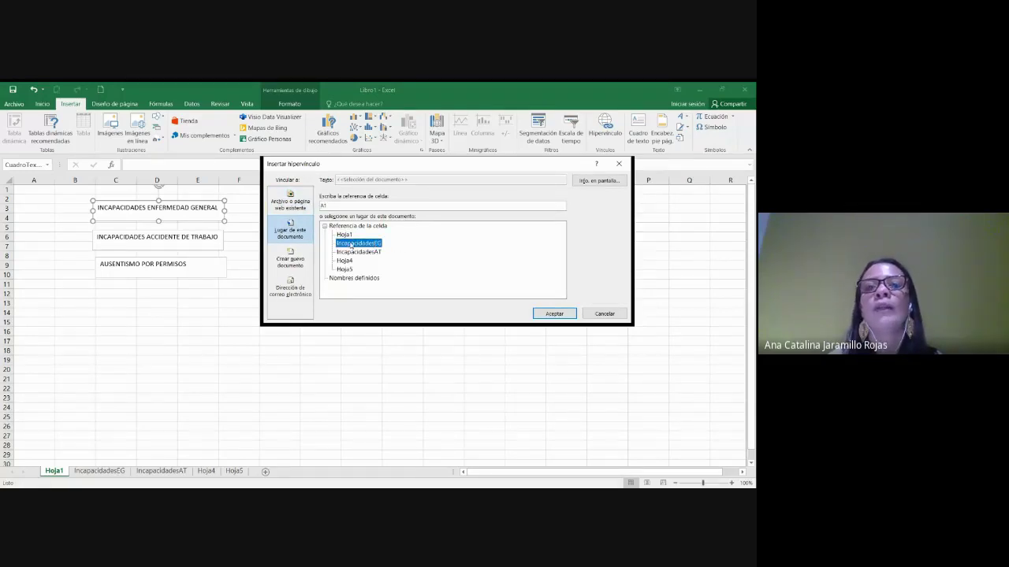
click(554, 314)
click(551, 313)
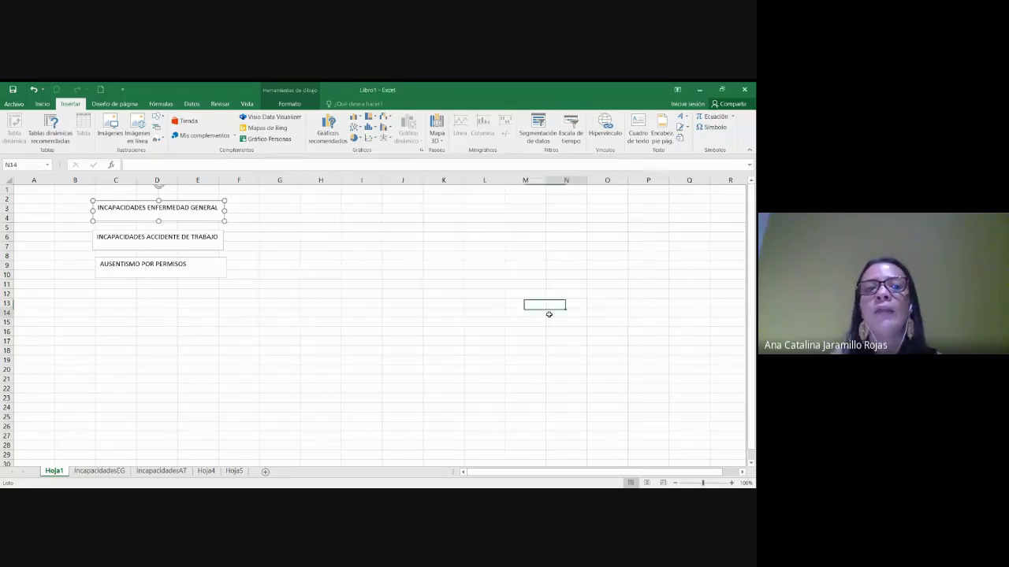
click(330, 345)
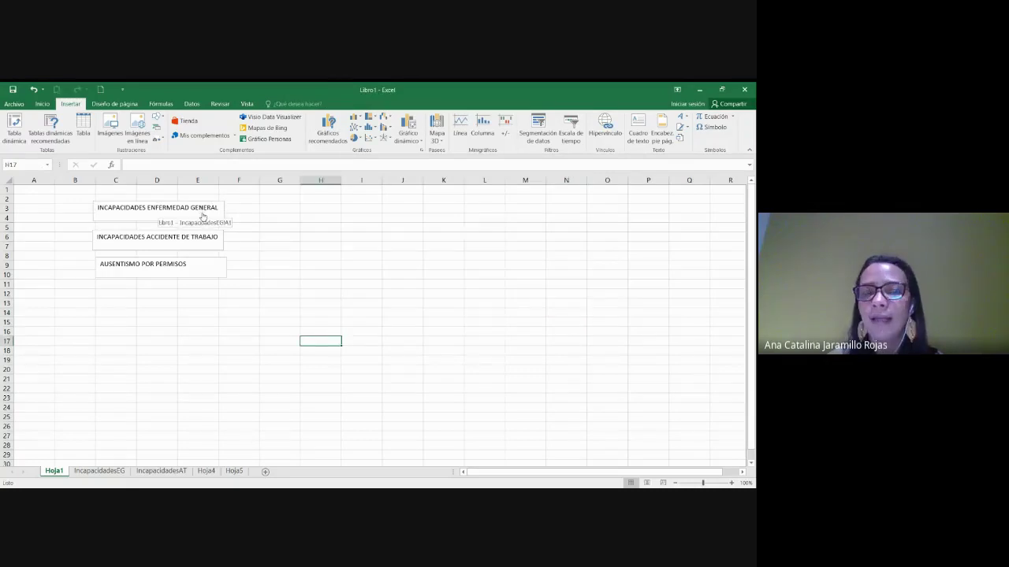
Test the ENFERMEDAD GENERAL link, then come back to Hoja1.
click(204, 216)
click(289, 287)
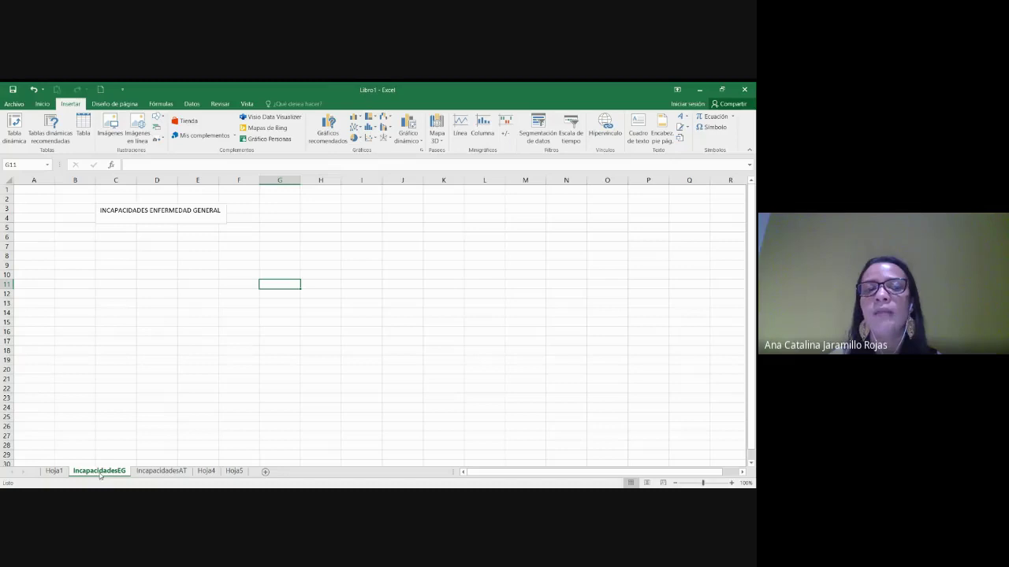
click(53, 470)
click(236, 428)
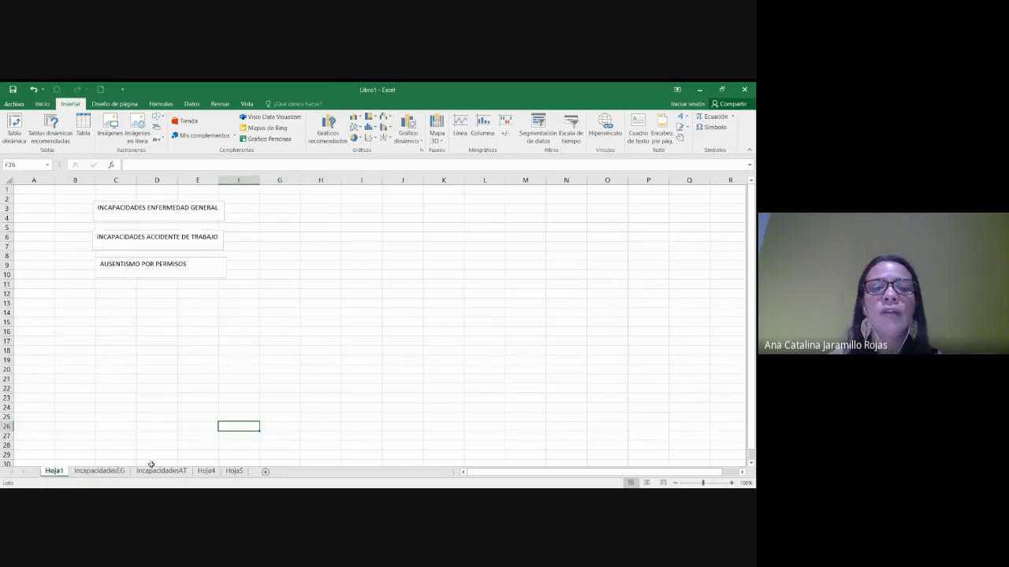
Hyperlink the INCAPACIDADES ACCIDENTE DE TRABAJO box to the IncapacidadesAT sheet.
click(186, 238)
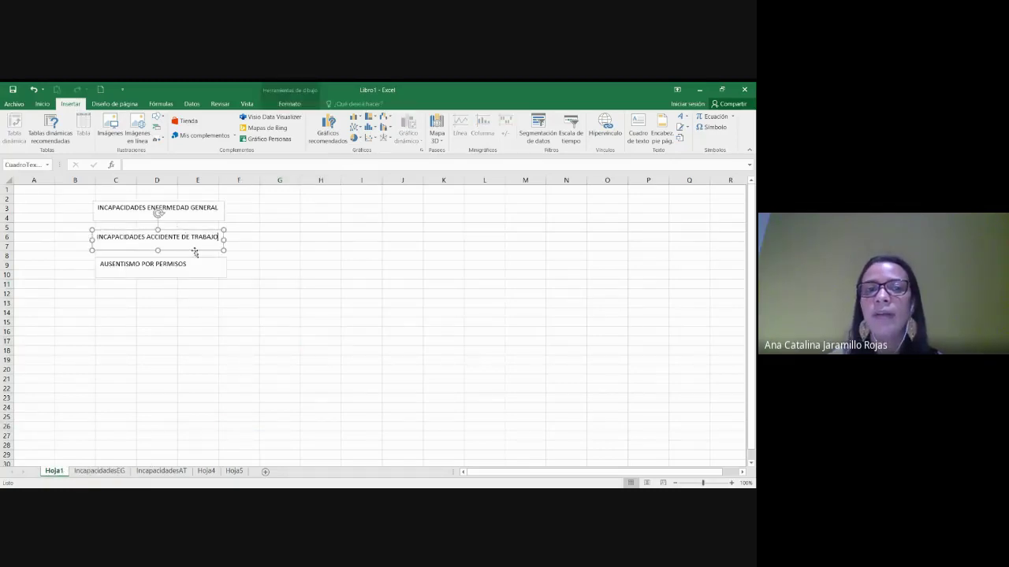
click(606, 128)
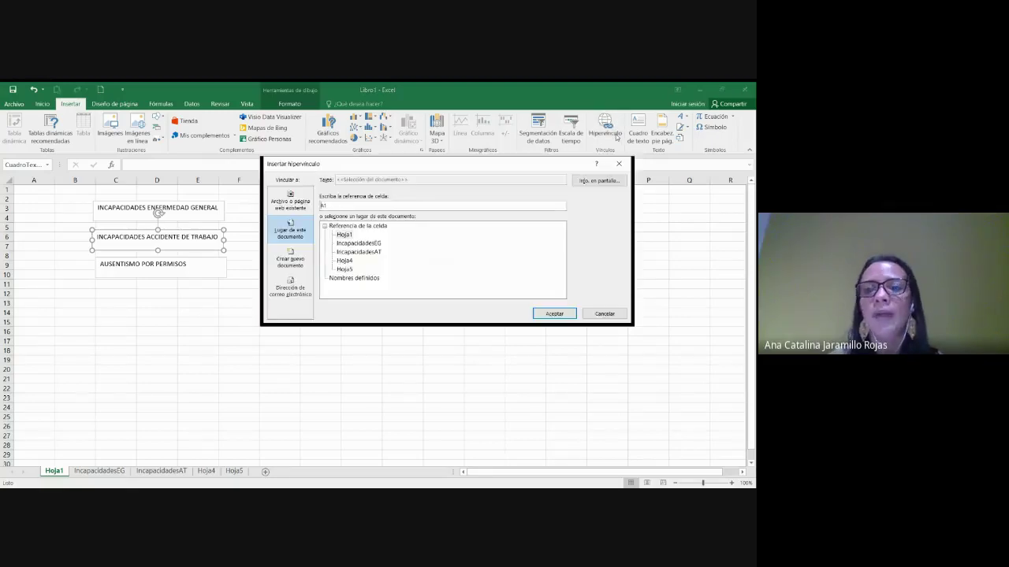
click(351, 244)
click(356, 252)
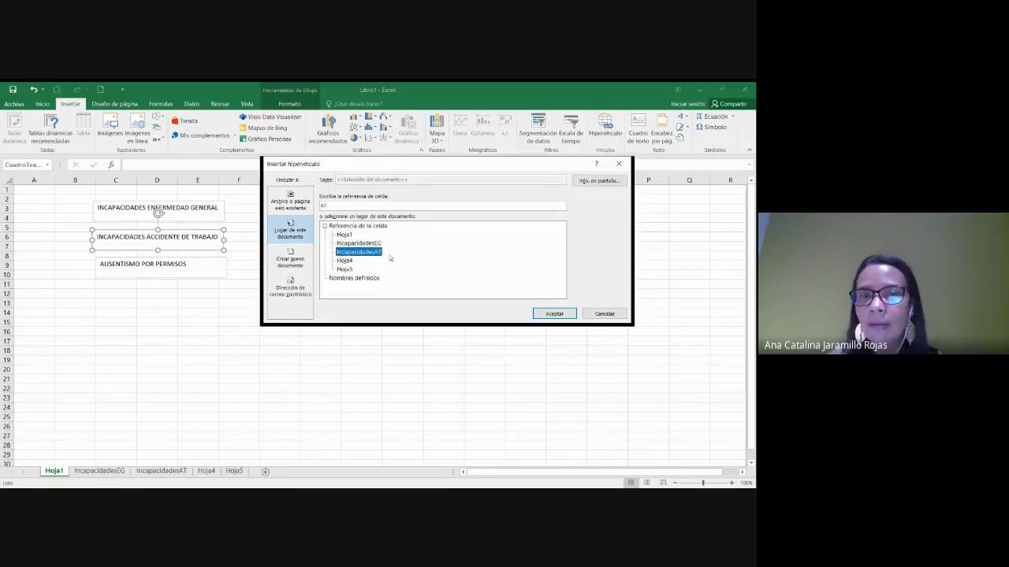
click(554, 314)
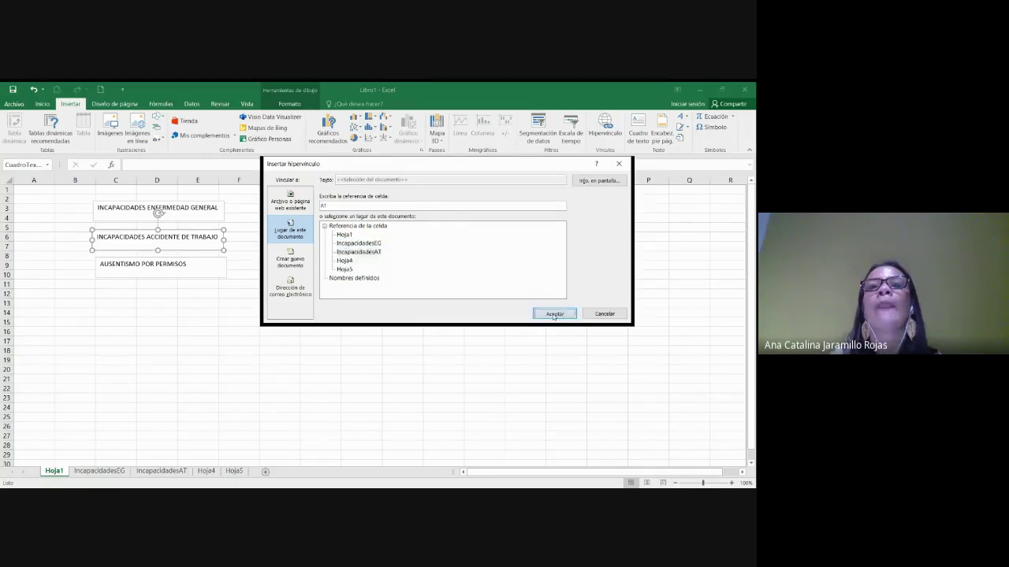
click(553, 313)
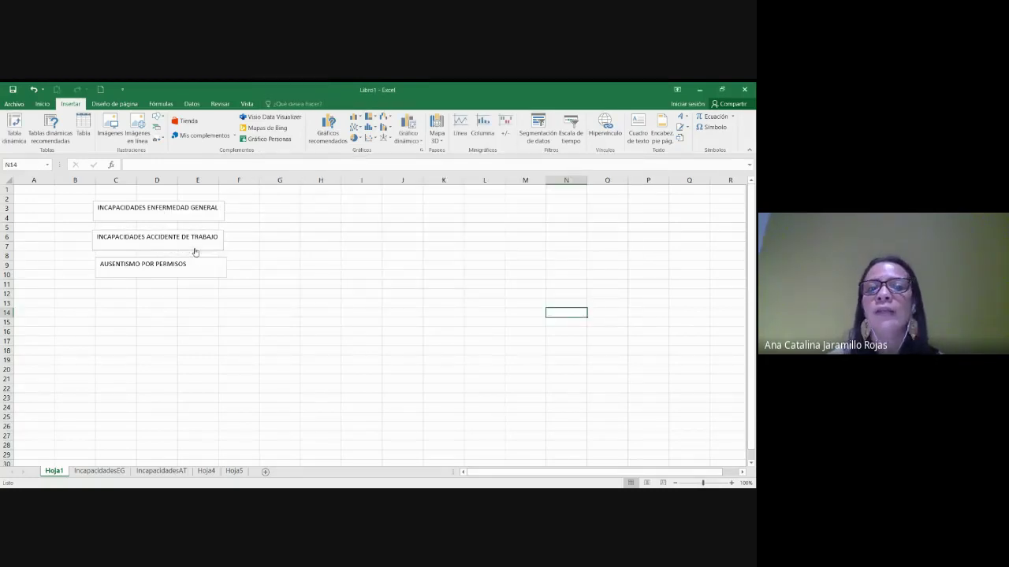
Test the accident link to IncapacidadesAT, then rename Hoja1 to Indice.
click(194, 251)
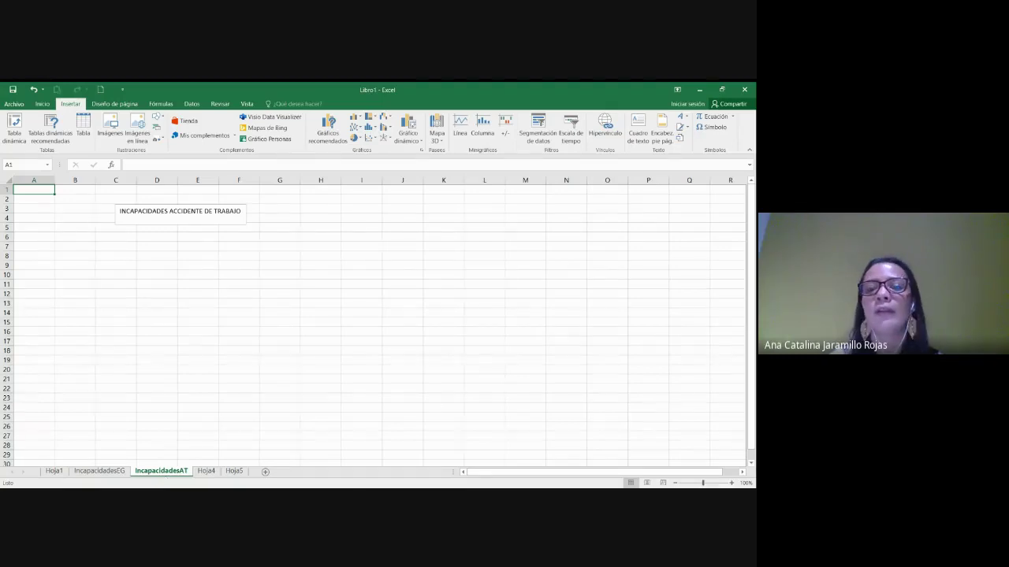
click(496, 380)
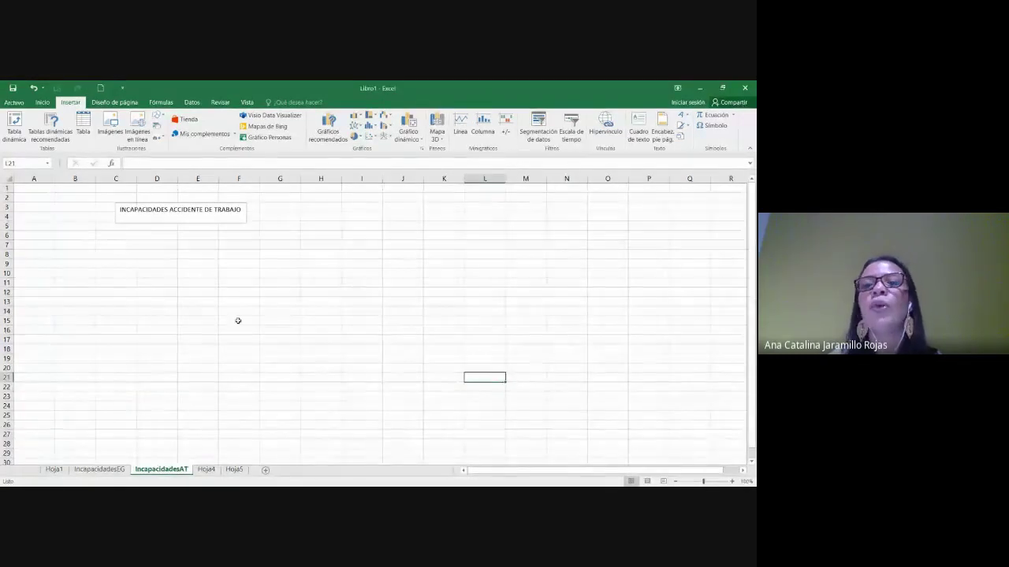
drag(63, 471, 77, 481)
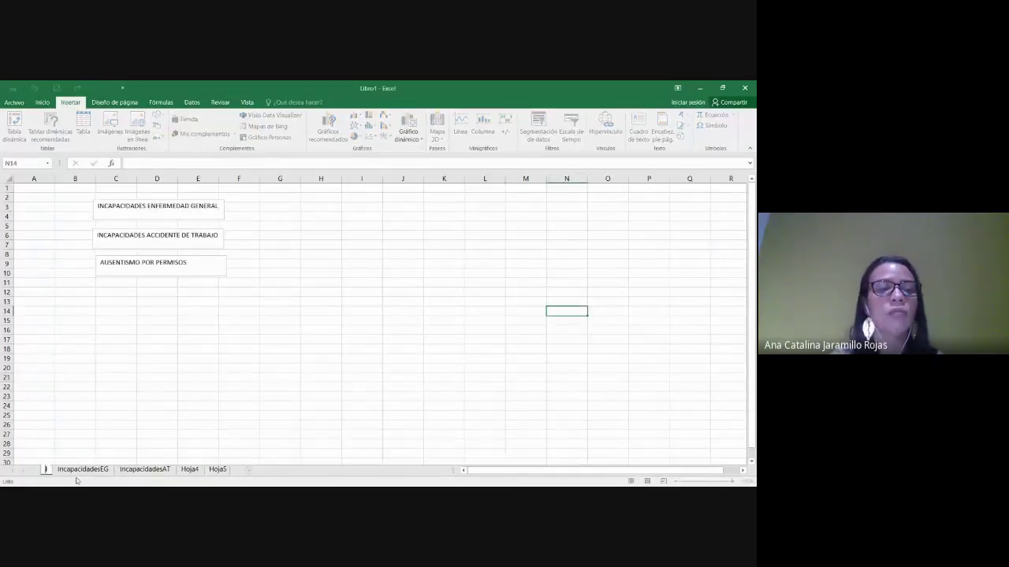
text(Indi)
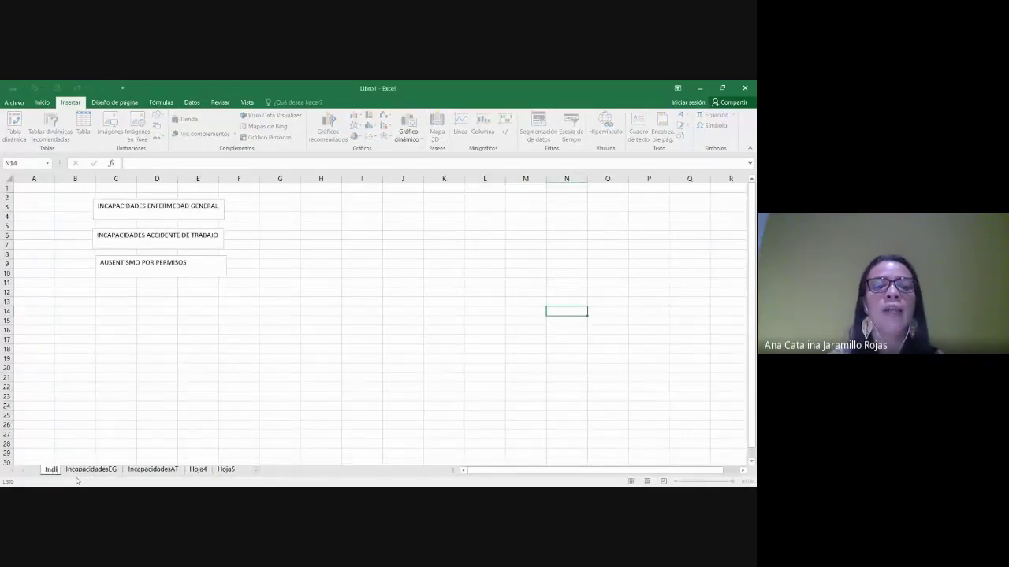
text(ce)
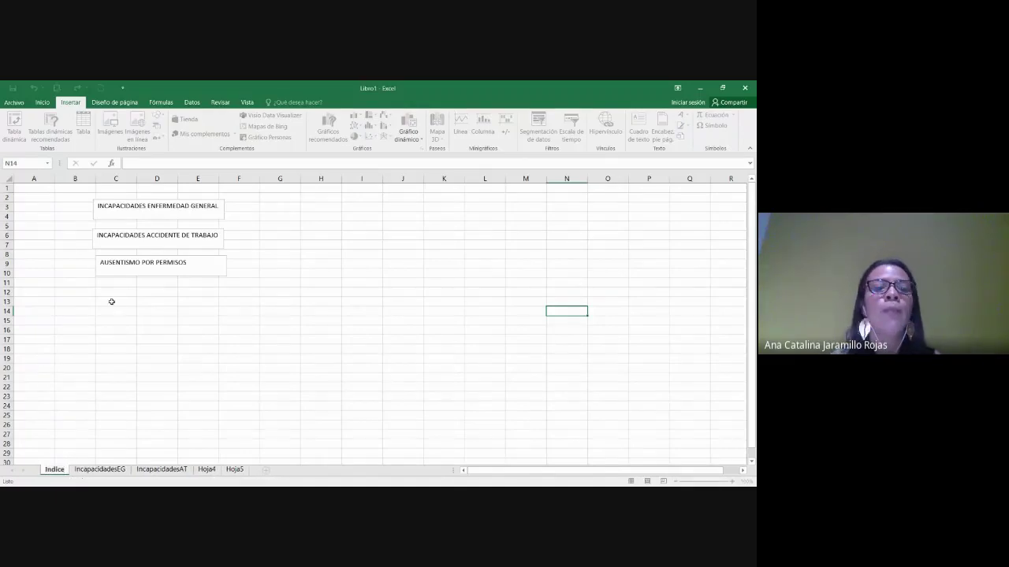
click(112, 302)
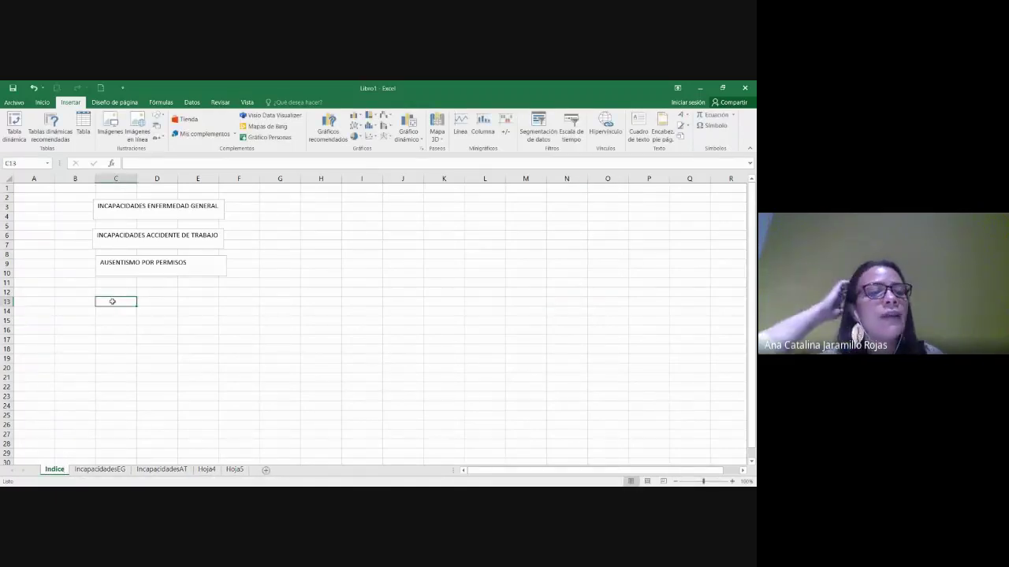
click(266, 326)
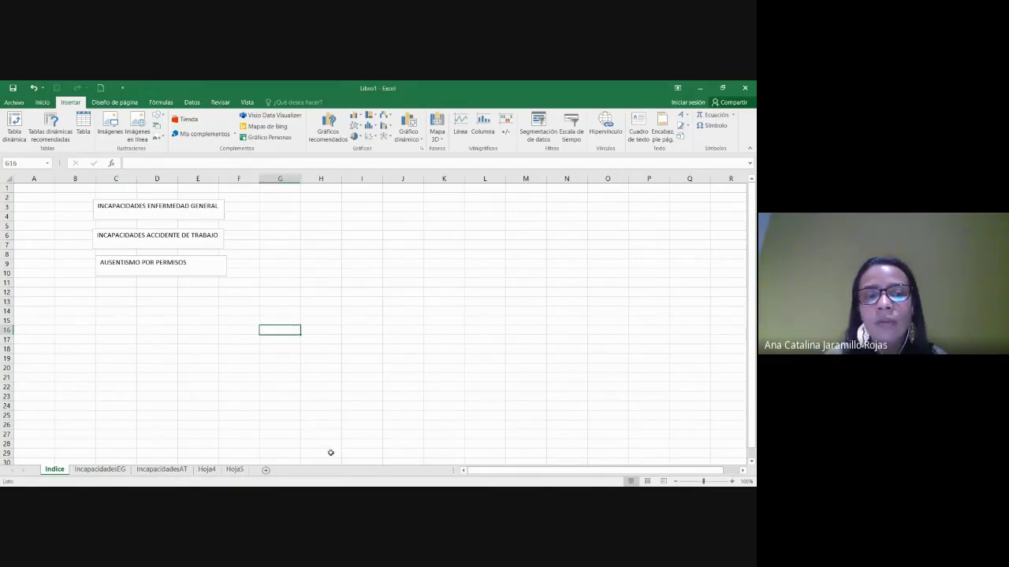
Open IncapacidadesEG through the ENFERMEDAD GENERAL link on Indice.
click(100, 469)
click(54, 469)
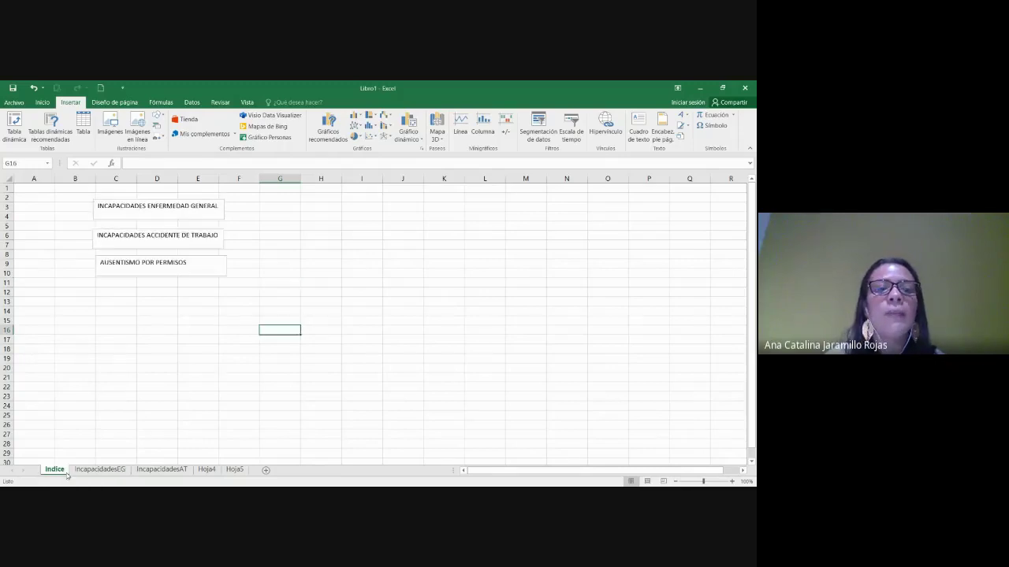
click(177, 434)
click(154, 207)
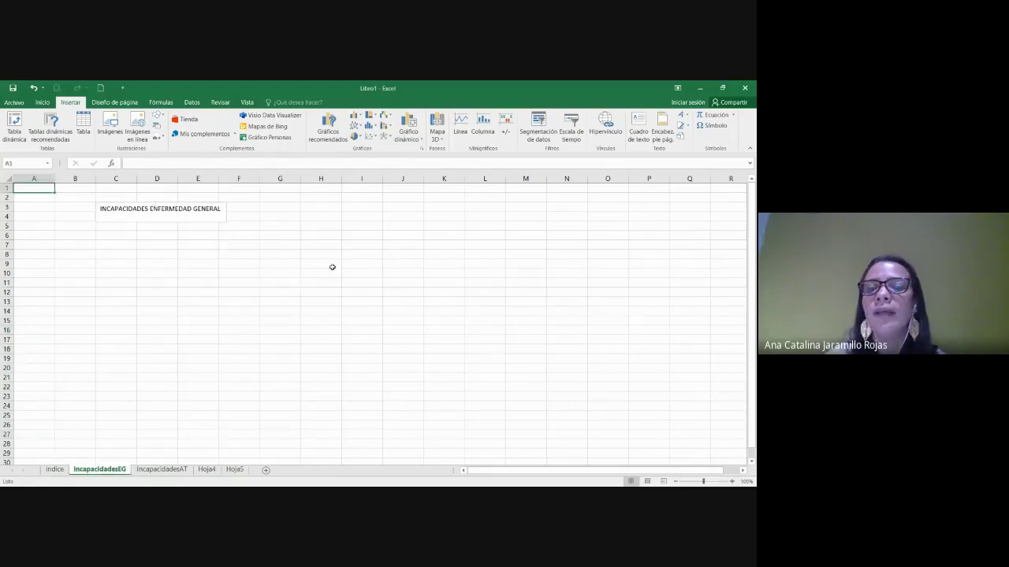
click(376, 358)
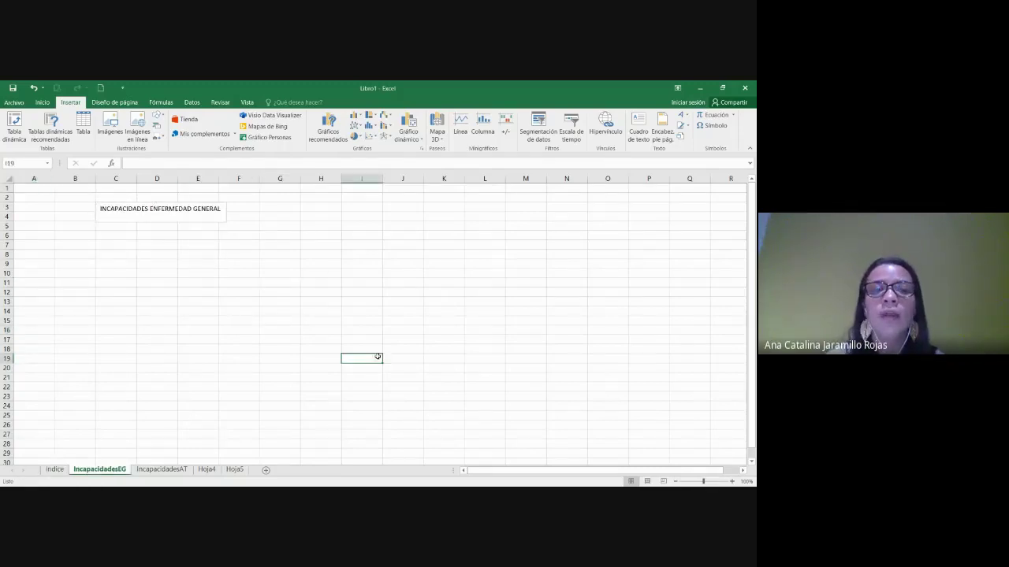
click(319, 251)
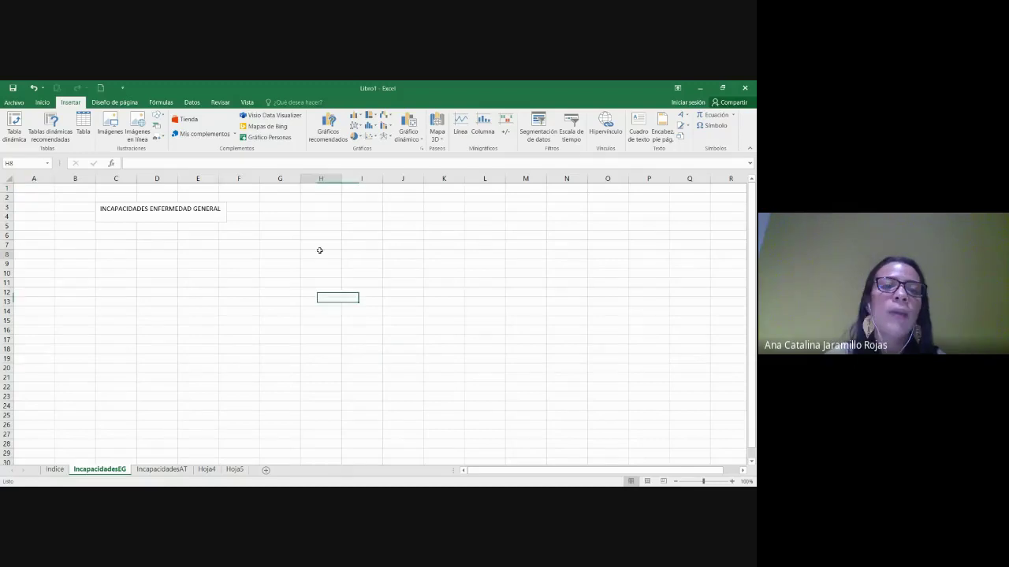
Paste a copy of the title box at I6, then delete that copy.
click(194, 223)
click(344, 236)
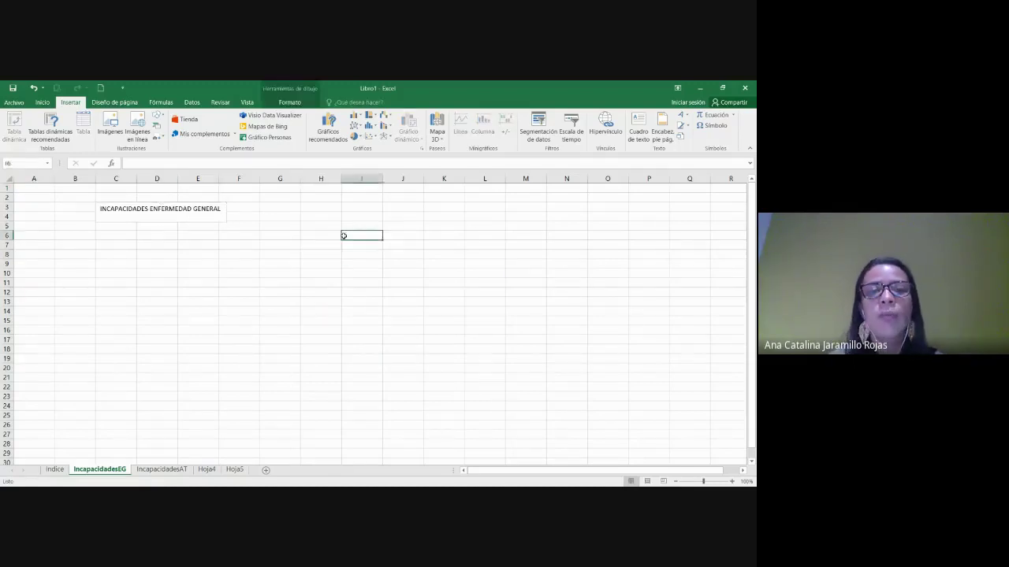
key(ctrl+v)
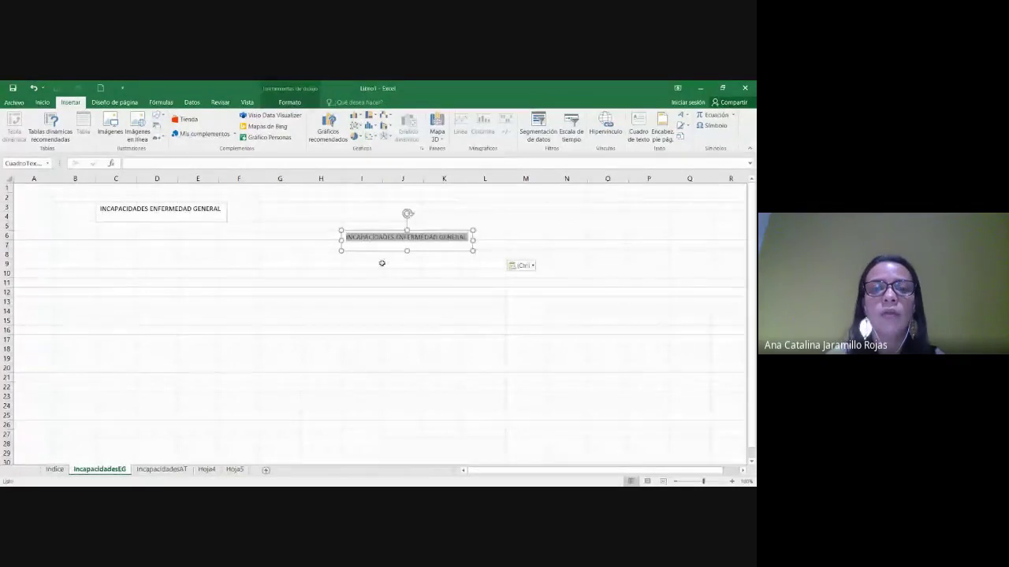
click(381, 251)
key(Delete)
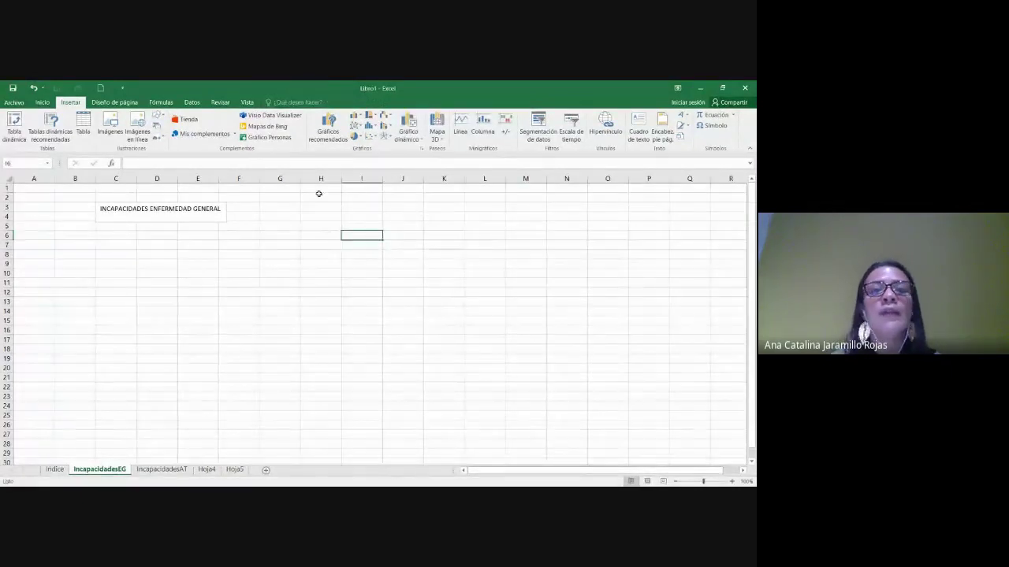
click(321, 192)
Enter the word VOLVER in cell H2 of IncapacidadesEG.
click(322, 195)
text(v)
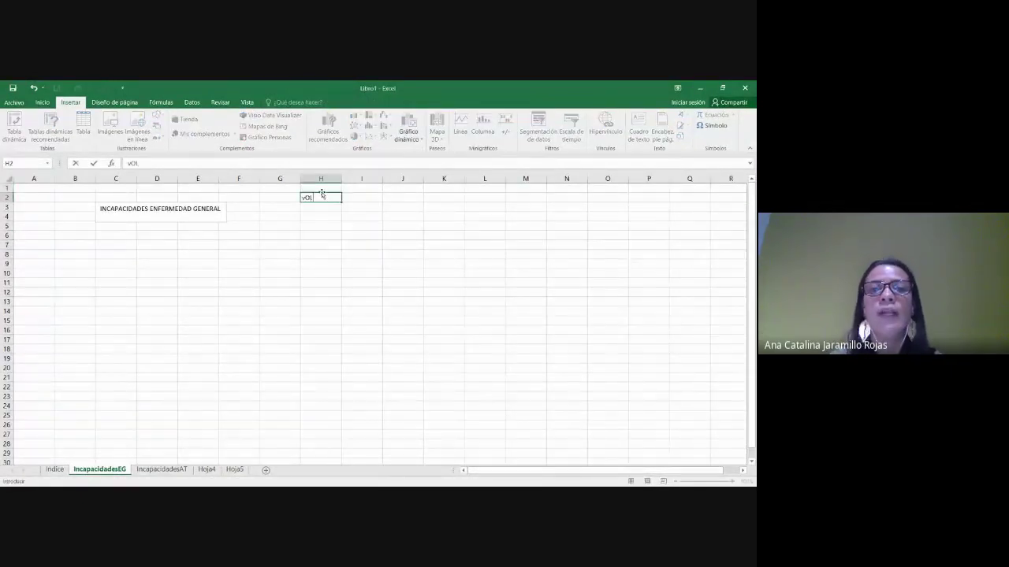
text(ol)
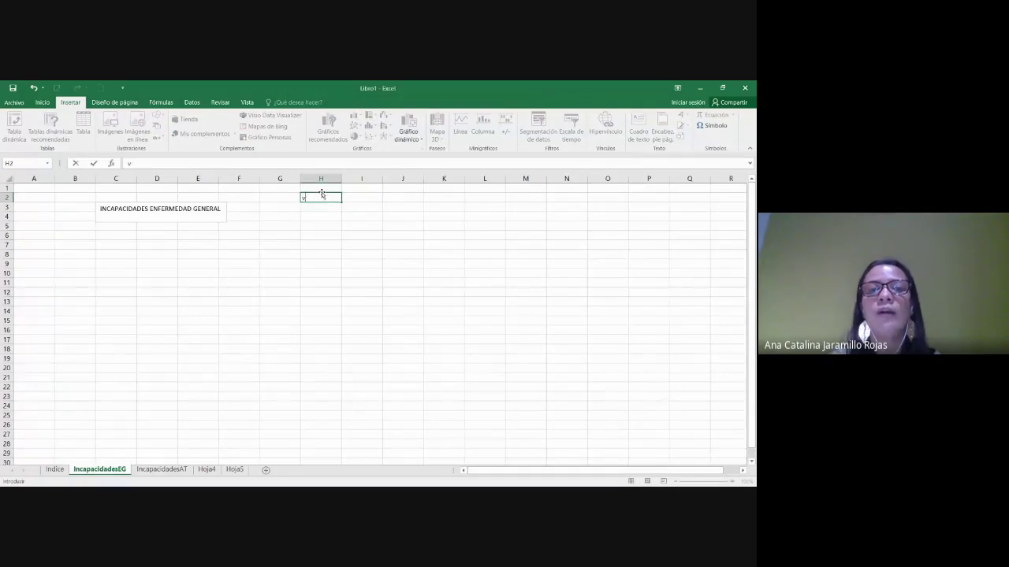
text(ol)
key(BackSpace)
key(BackSpace)
text(VER)
key(Return)
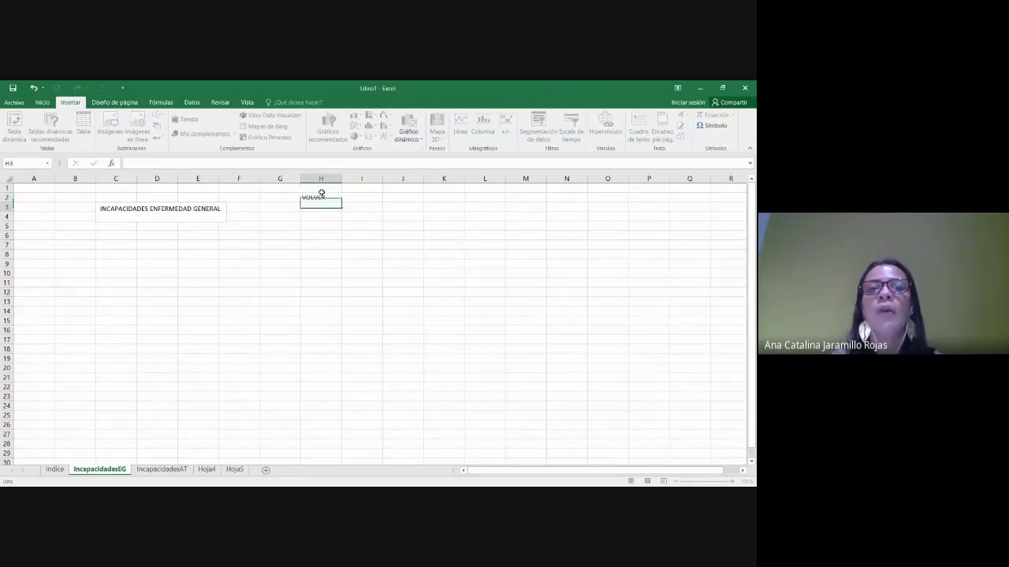
click(316, 197)
Make VOLVER in H2 bold and centred.
click(42, 103)
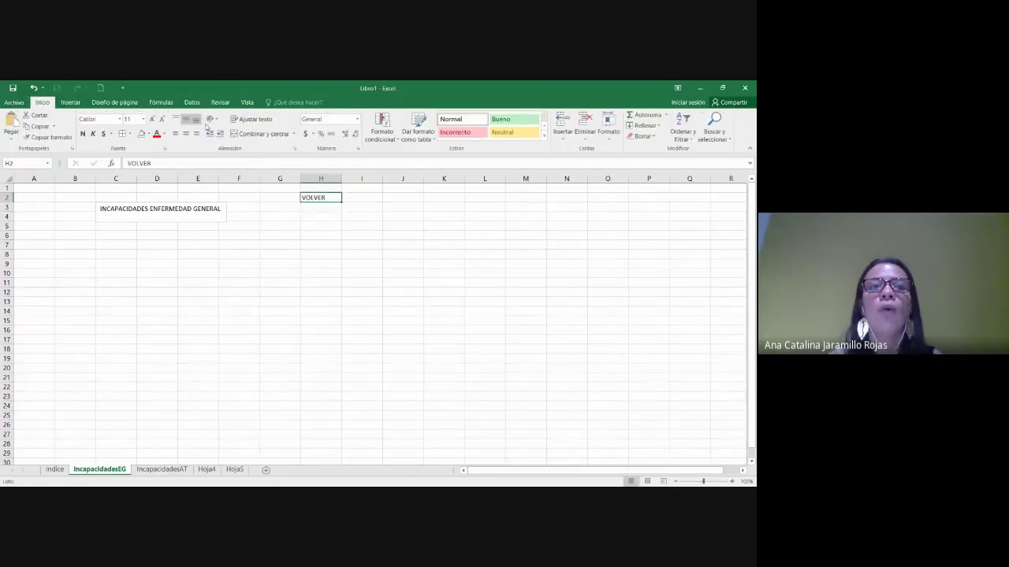
click(186, 133)
click(83, 133)
click(307, 282)
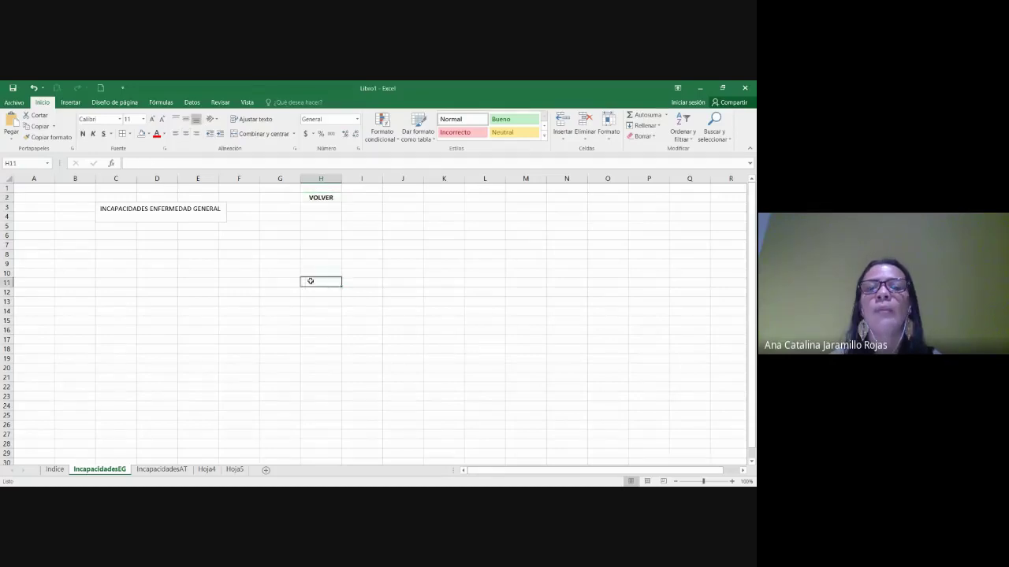
click(316, 199)
right_click(316, 199)
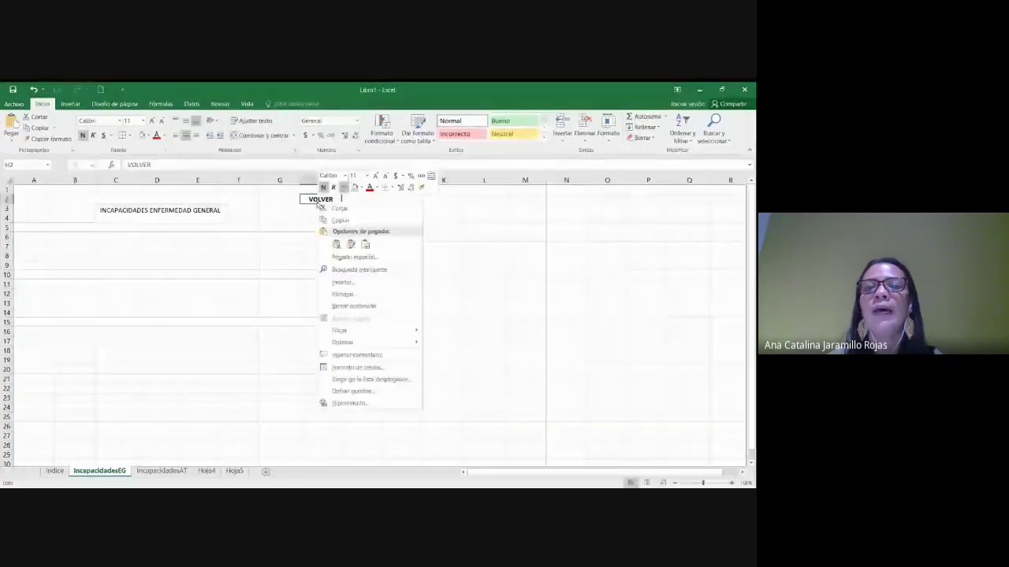
key(Escape)
Hyperlink VOLVER in H2 to the Indice sheet and test that it returns there.
click(70, 102)
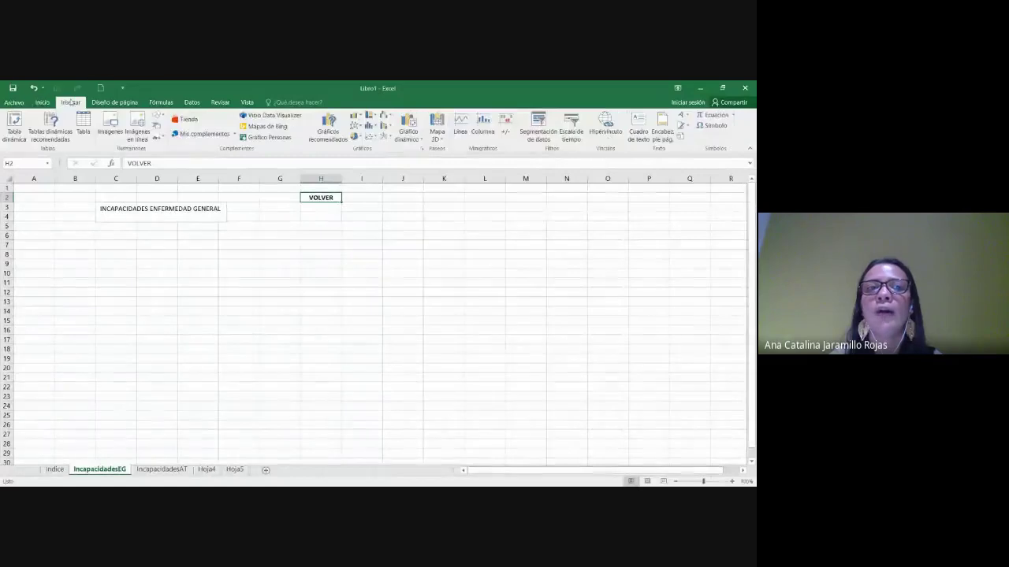
click(605, 125)
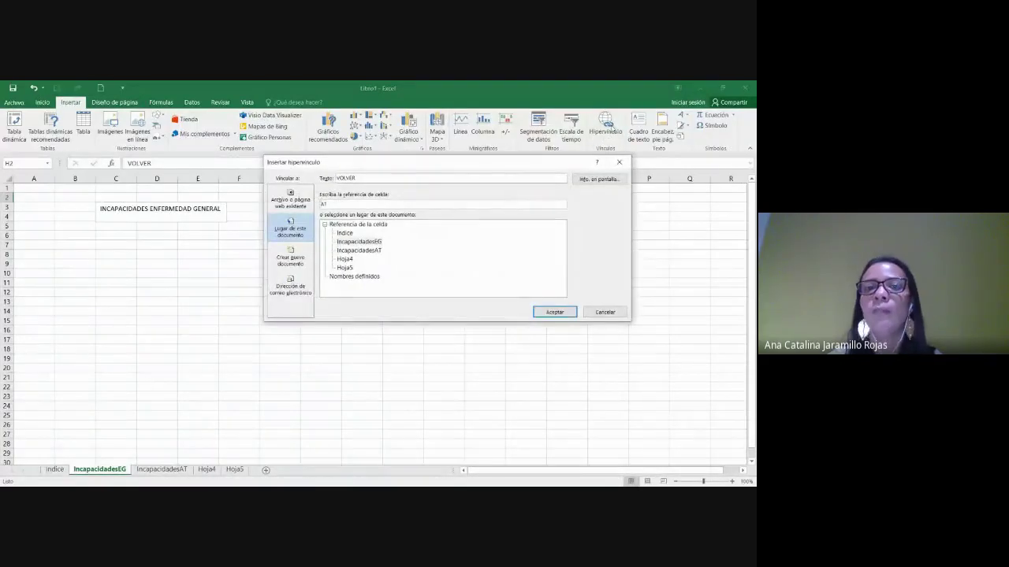
click(345, 233)
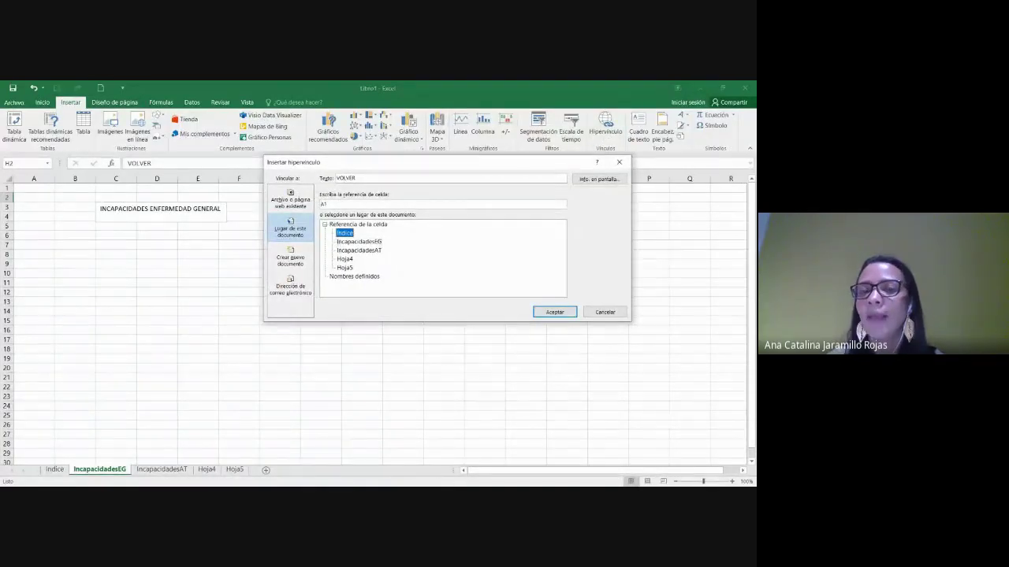
click(560, 313)
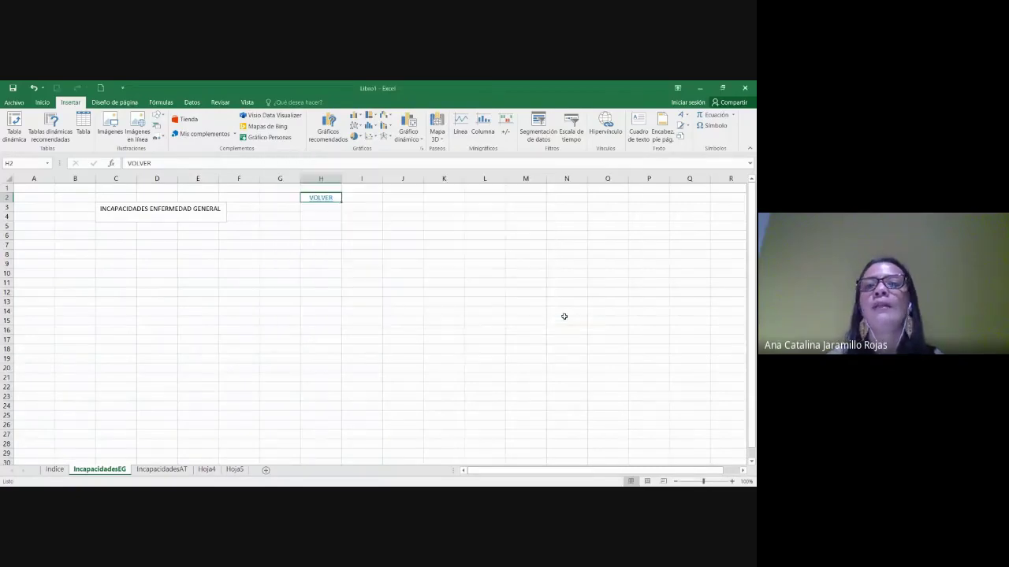
click(565, 319)
click(320, 204)
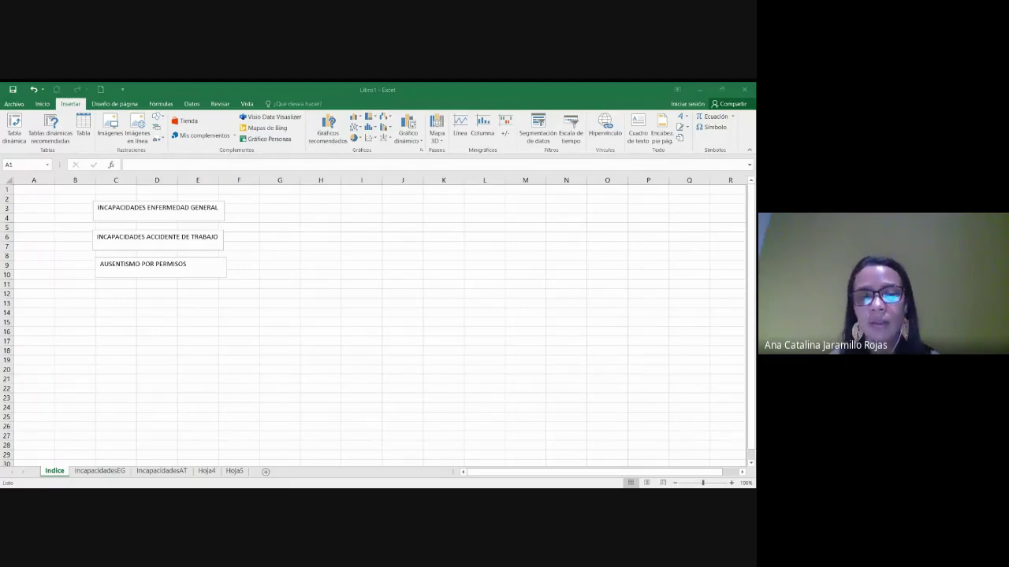
Click a few empty cells on Indice, then move via IncapacidadesAT to the empty Hoja4.
click(179, 379)
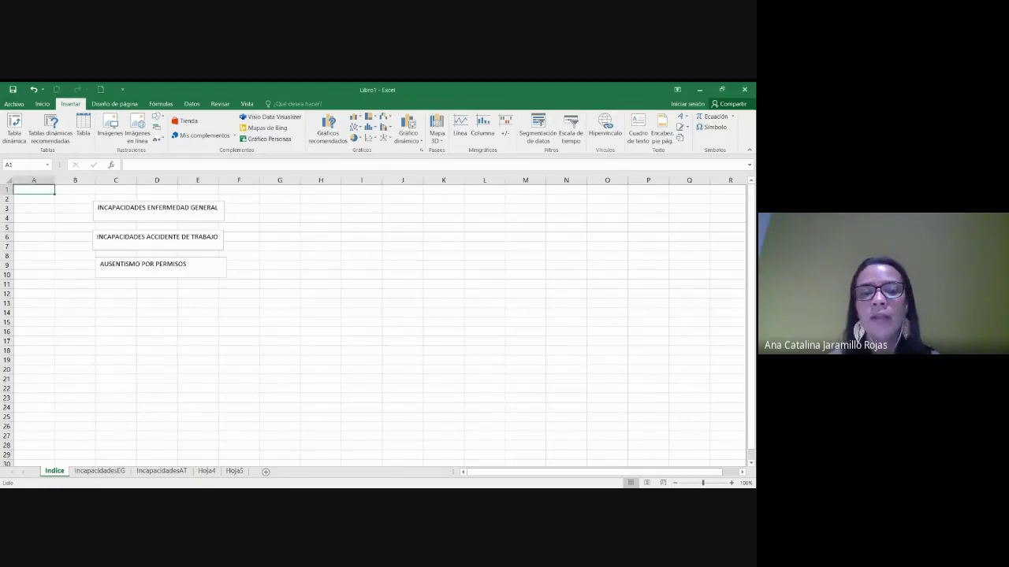
click(444, 398)
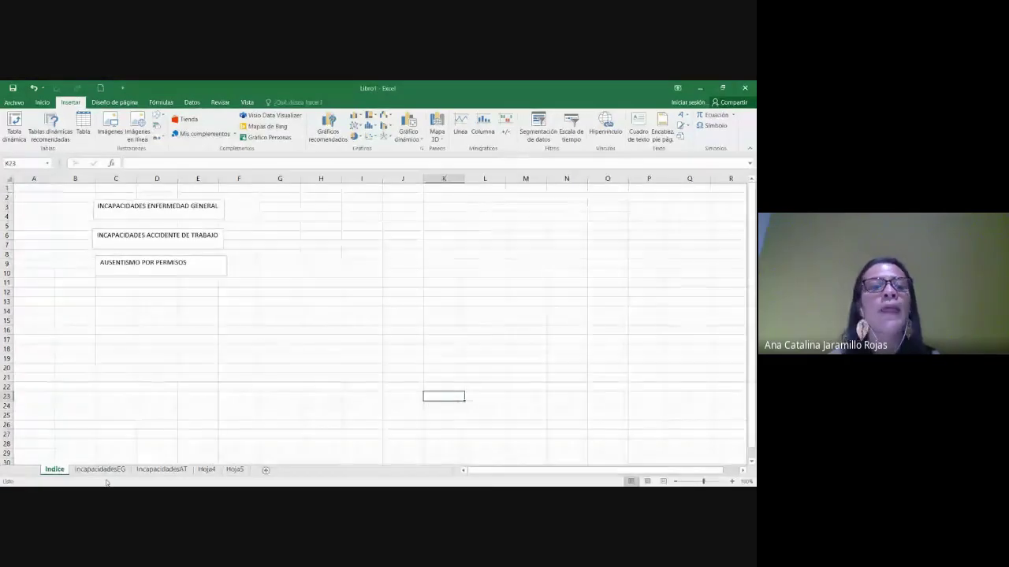
click(390, 446)
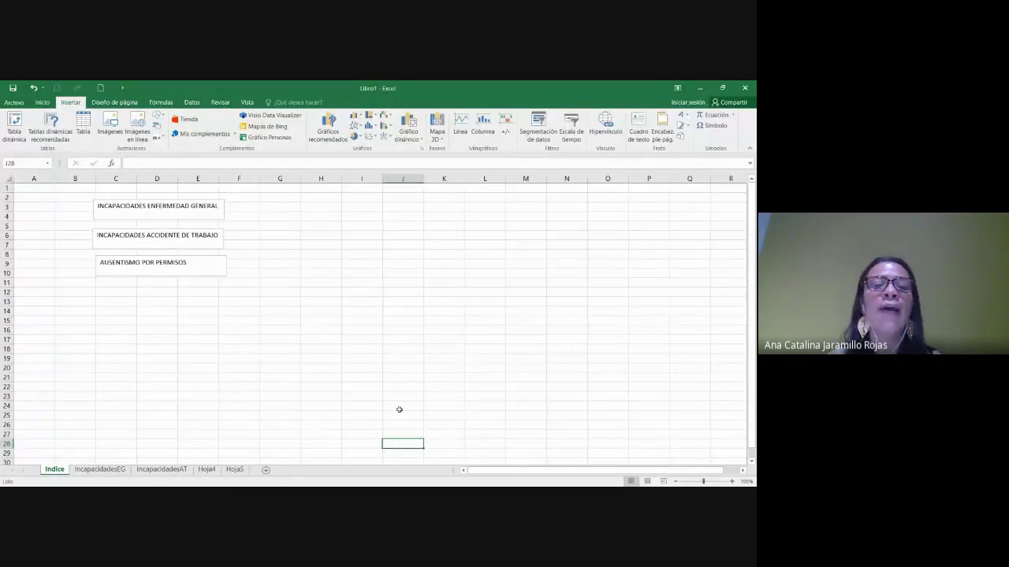
click(399, 408)
click(274, 424)
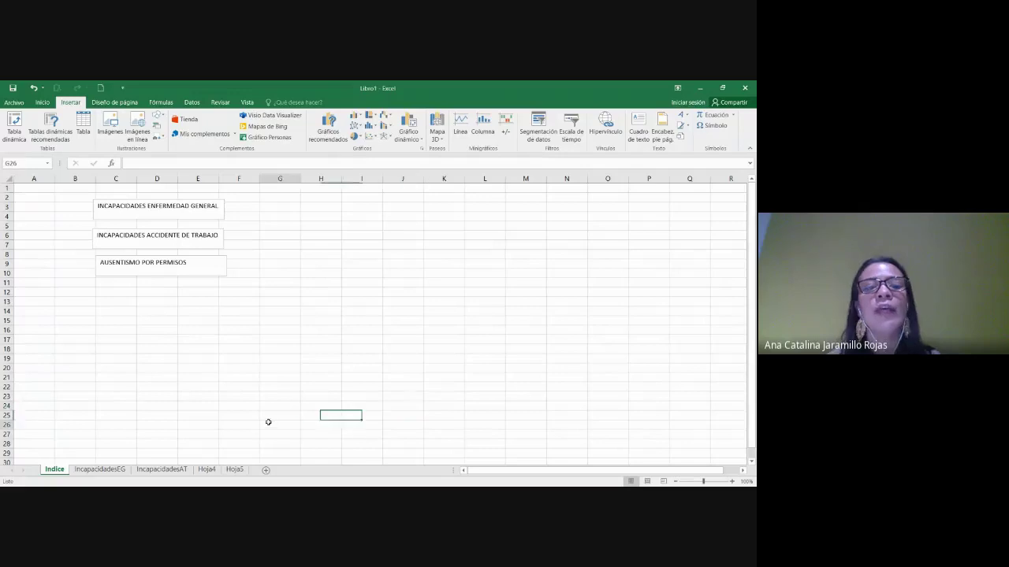
click(162, 470)
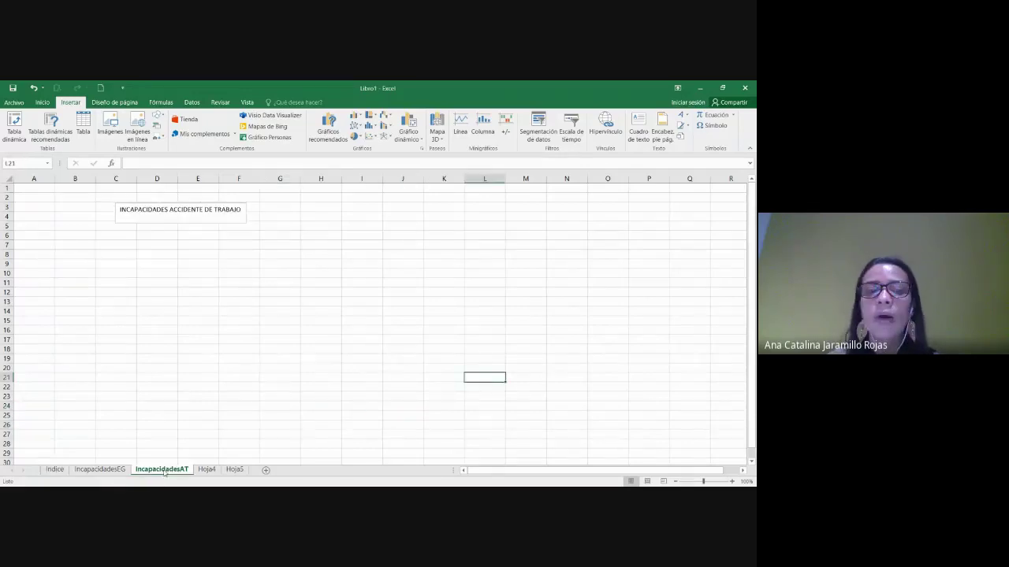
click(234, 446)
Add three new sheets, Hoja6, Hoja7 and Hoja8, to the workbook.
click(207, 469)
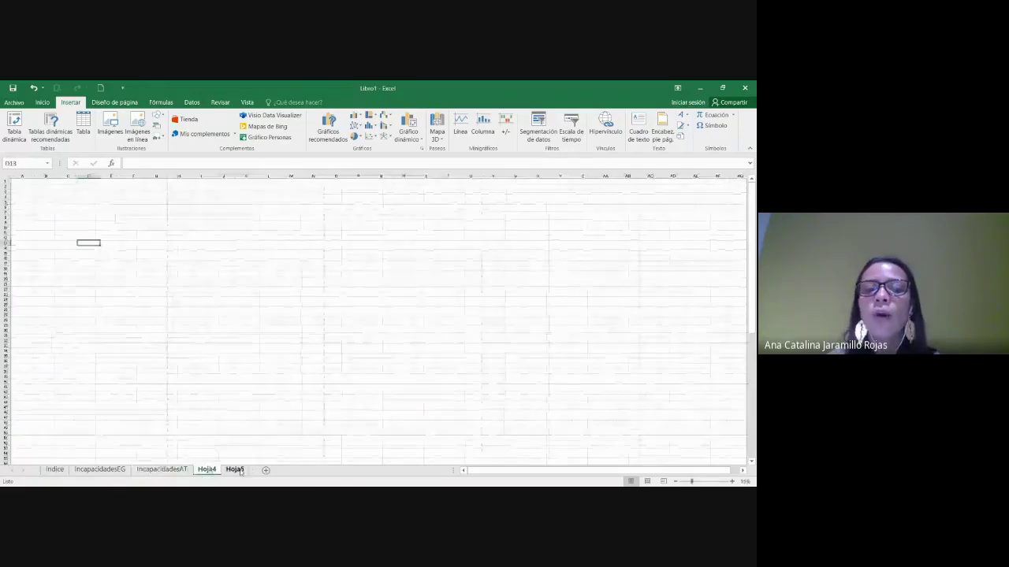
click(234, 470)
click(264, 471)
click(292, 470)
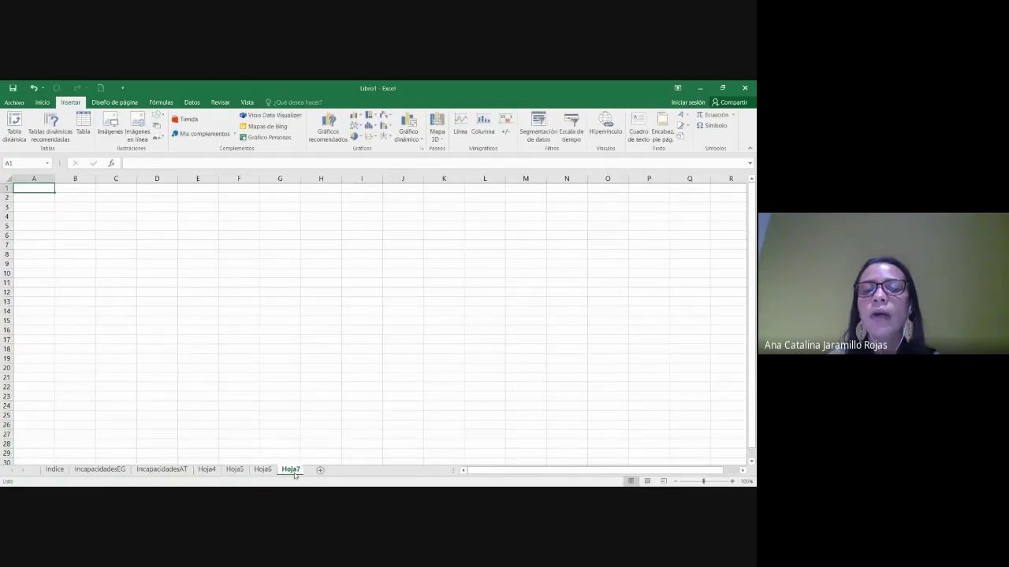
click(321, 470)
drag(351, 371, 383, 388)
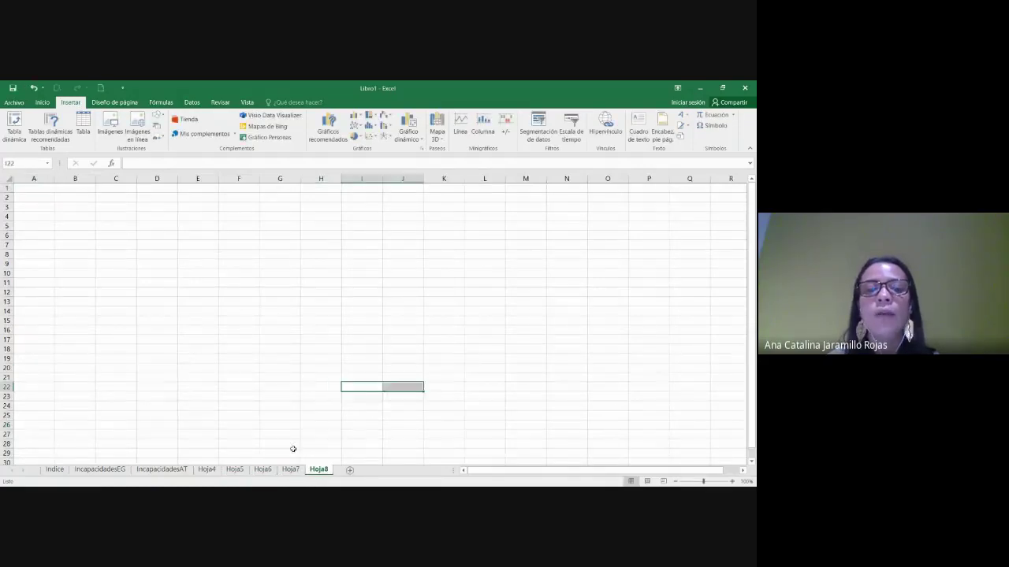
Look over the IncapacidadesAT and IncapacidadesEG sheets, clicking empty cells.
click(161, 469)
click(410, 426)
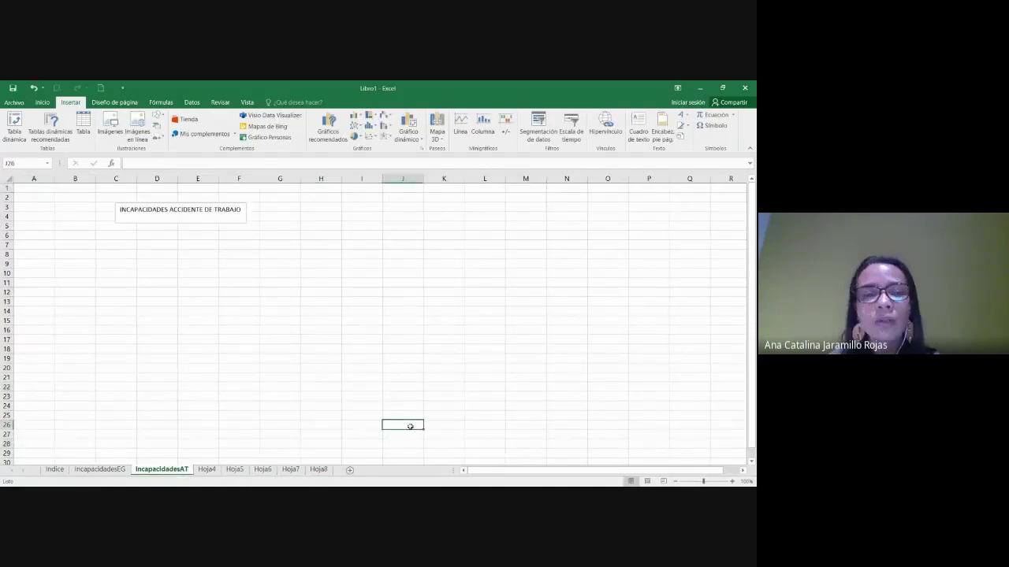
click(331, 417)
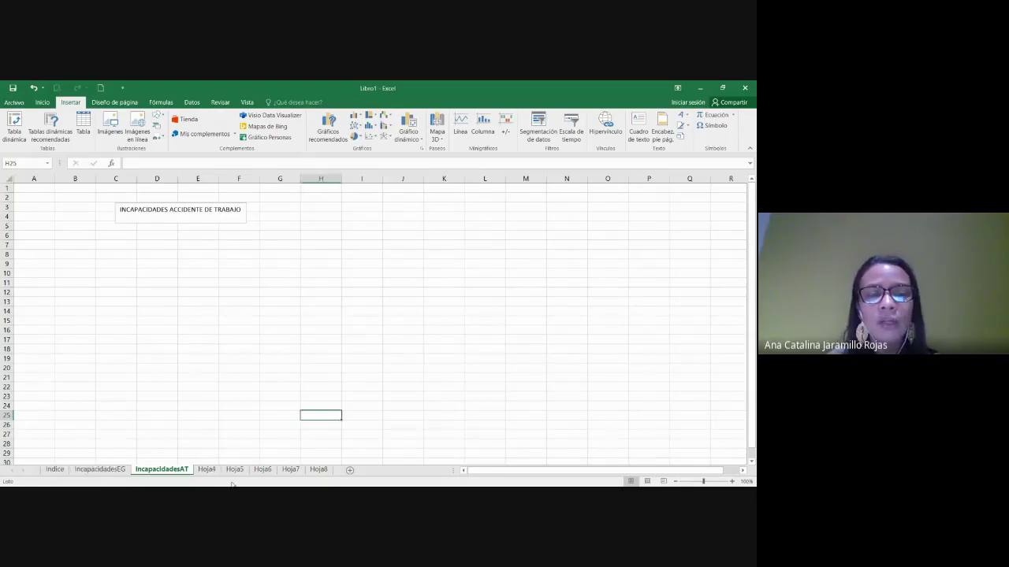
click(376, 418)
click(101, 470)
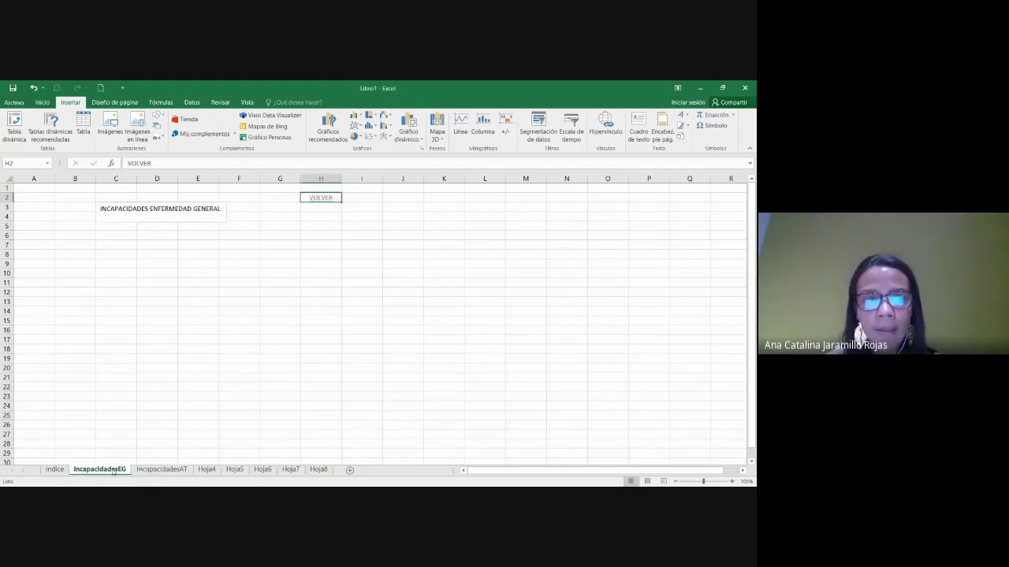
click(167, 473)
click(417, 349)
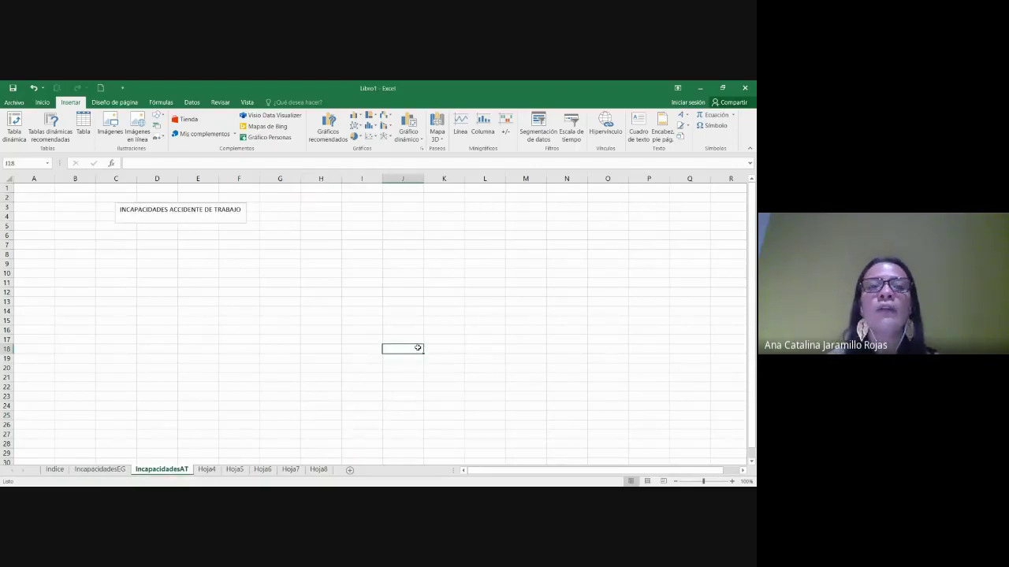
Step through the sheets Hoja4 to Hoja8.
click(207, 471)
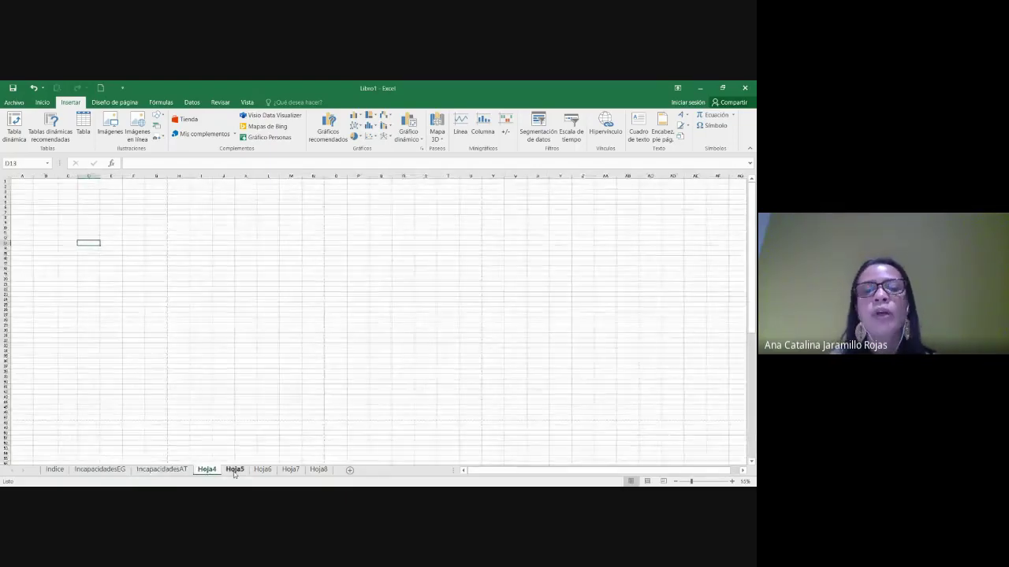
click(234, 470)
click(262, 470)
click(290, 470)
click(318, 470)
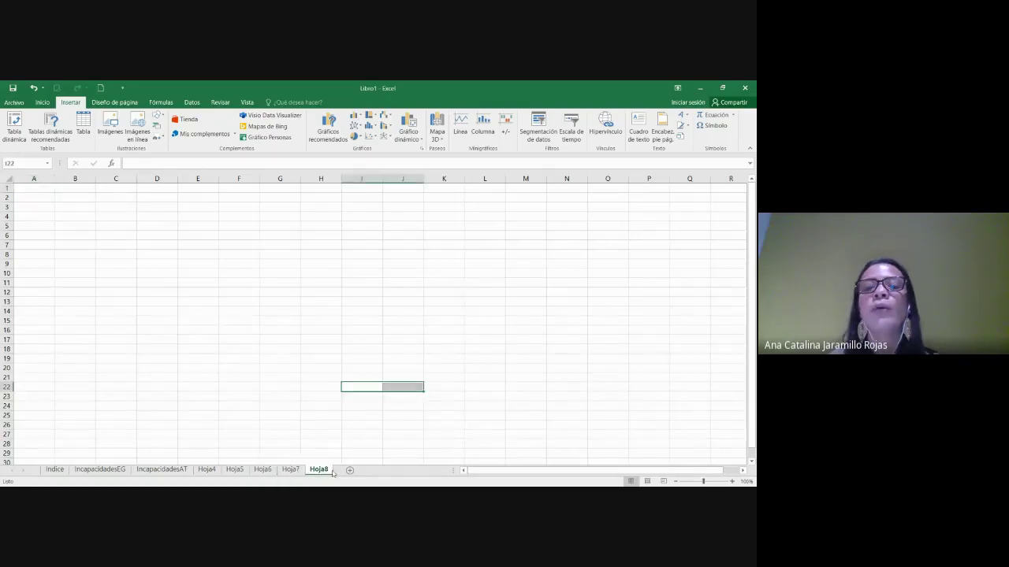
click(551, 304)
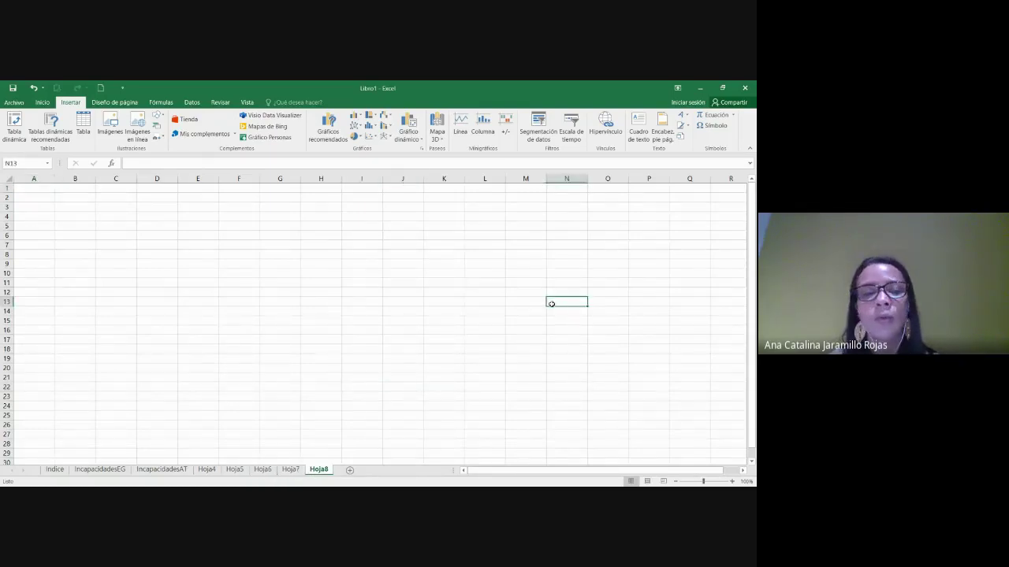
Review Indice, IncapacidadesEG, IncapacidadesAT and Hoja4 in turn.
click(62, 471)
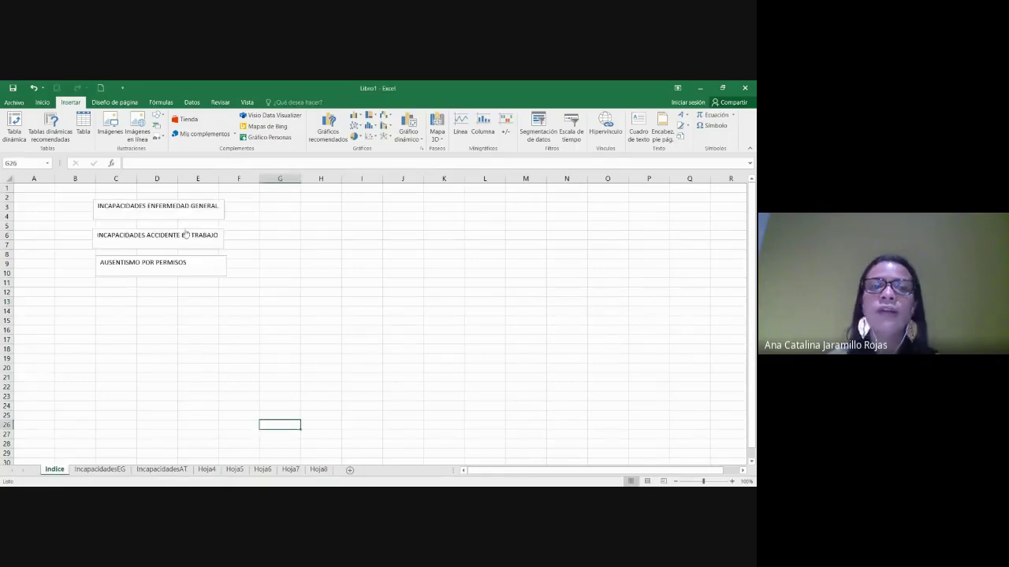
click(298, 360)
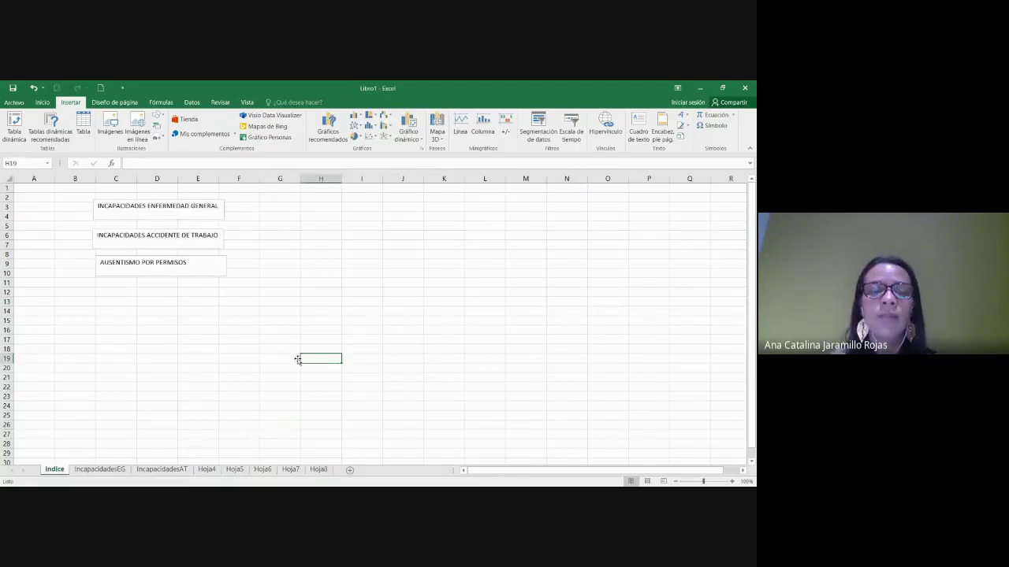
click(103, 469)
click(161, 470)
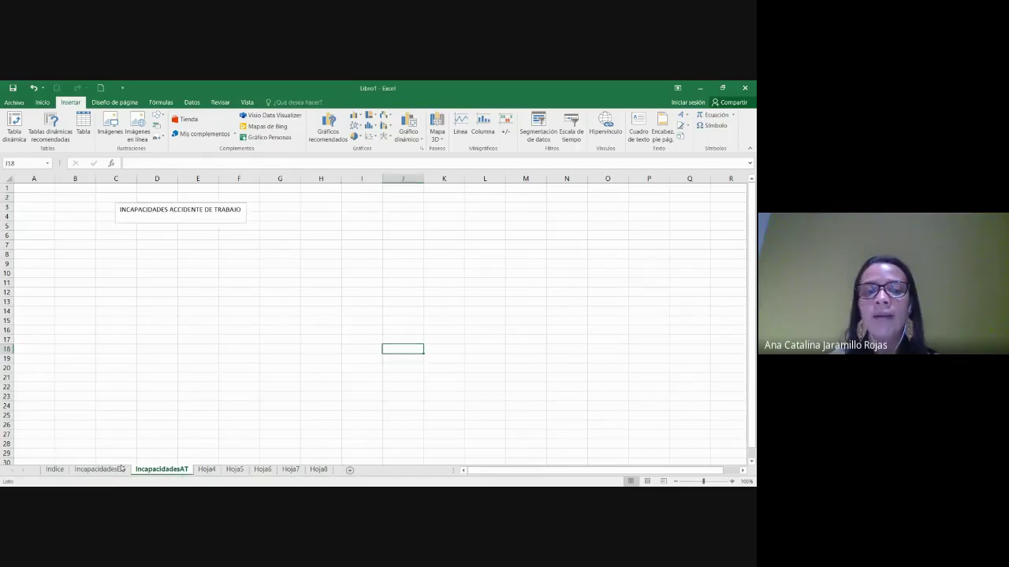
click(79, 462)
click(98, 470)
click(158, 471)
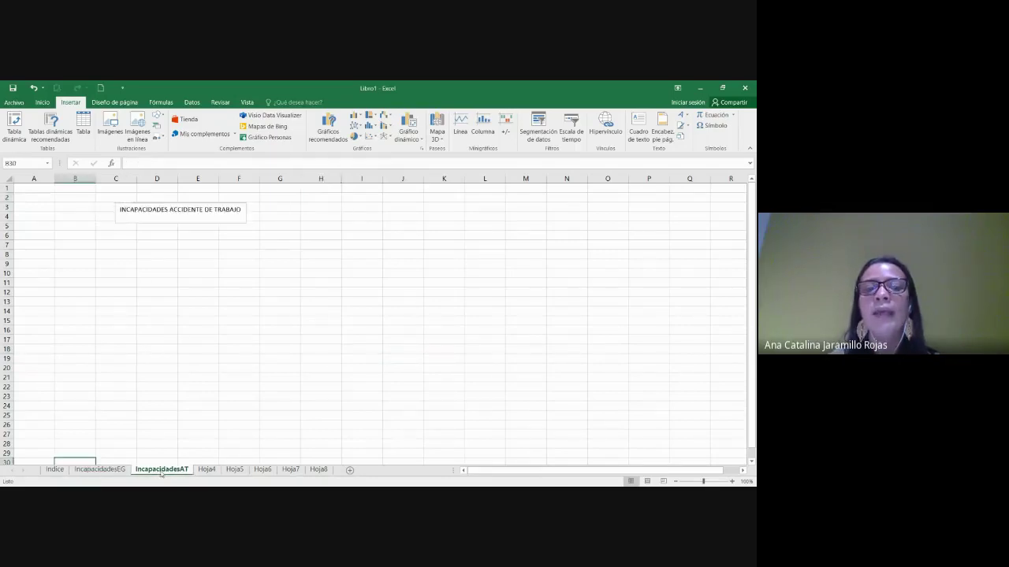
click(206, 470)
click(161, 470)
Copy the AUSENTISMO POR PERMISOS box from Indice and paste it into Hoja4.
click(54, 470)
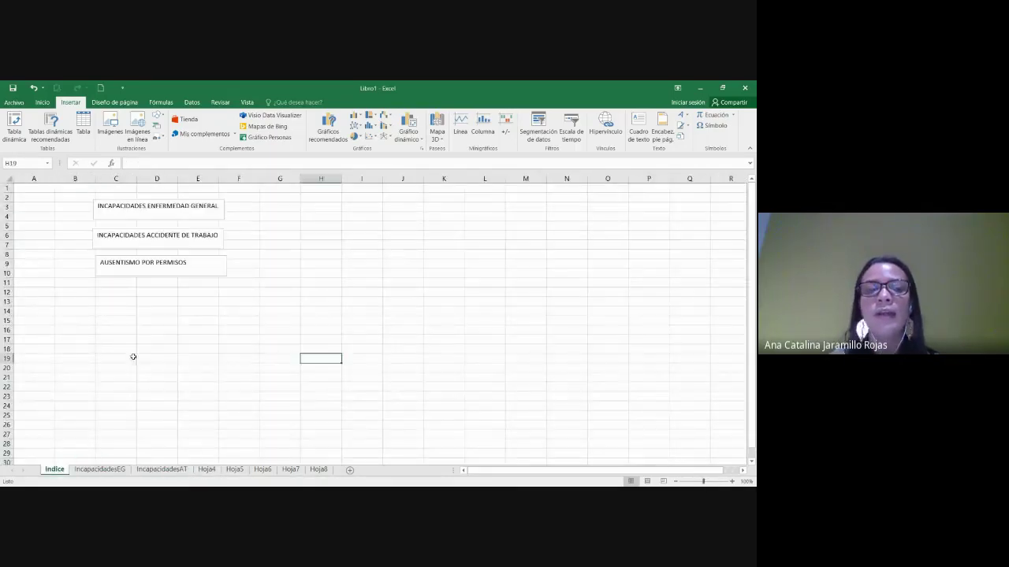
click(183, 273)
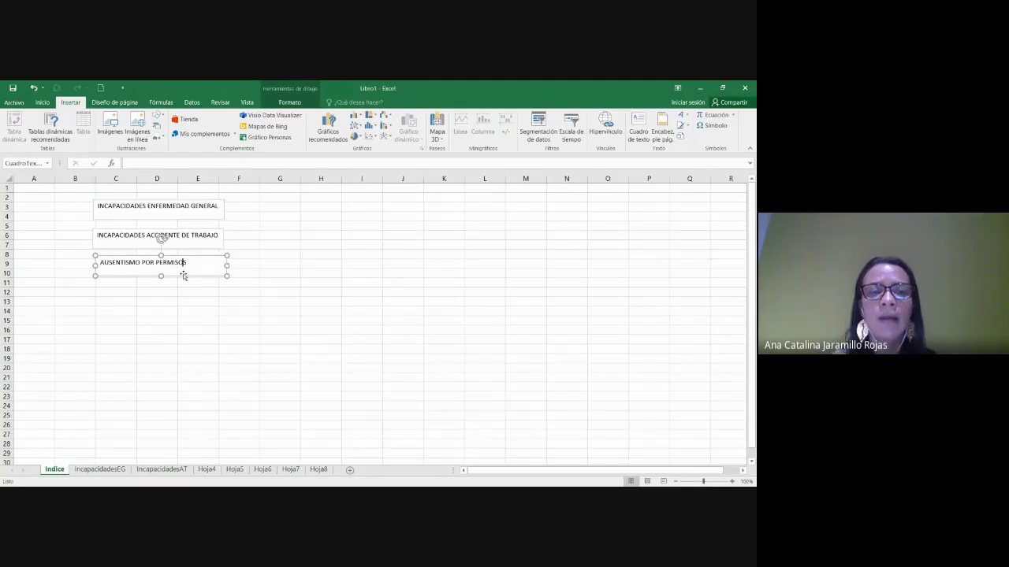
click(207, 470)
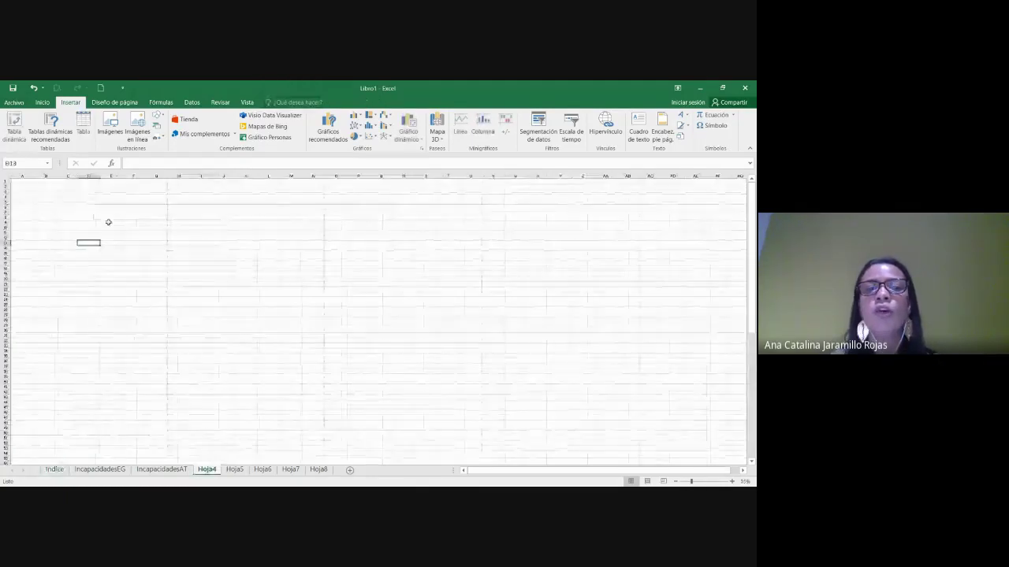
key(ctrl+v)
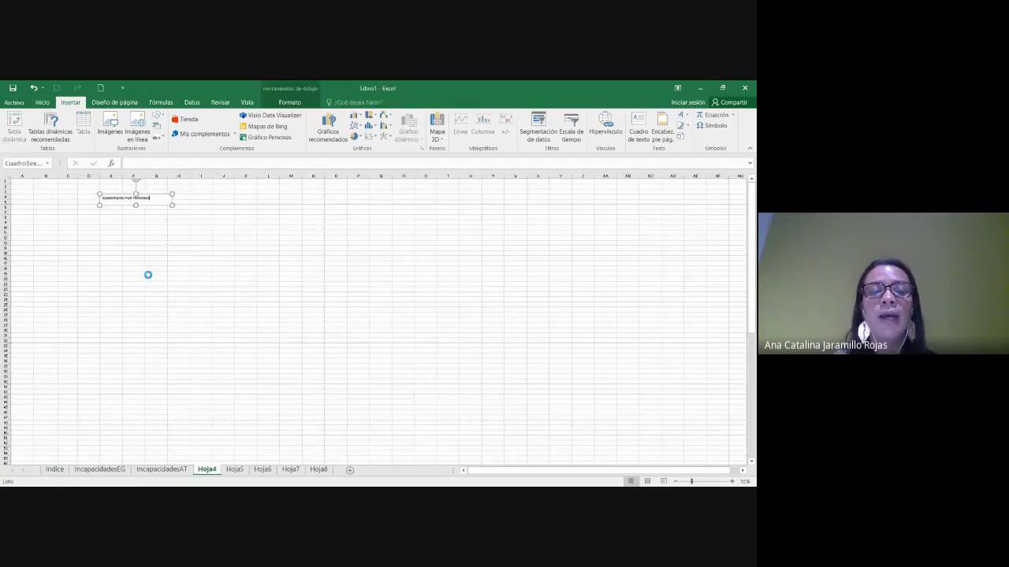
scroll(147, 272, up, 4)
click(418, 423)
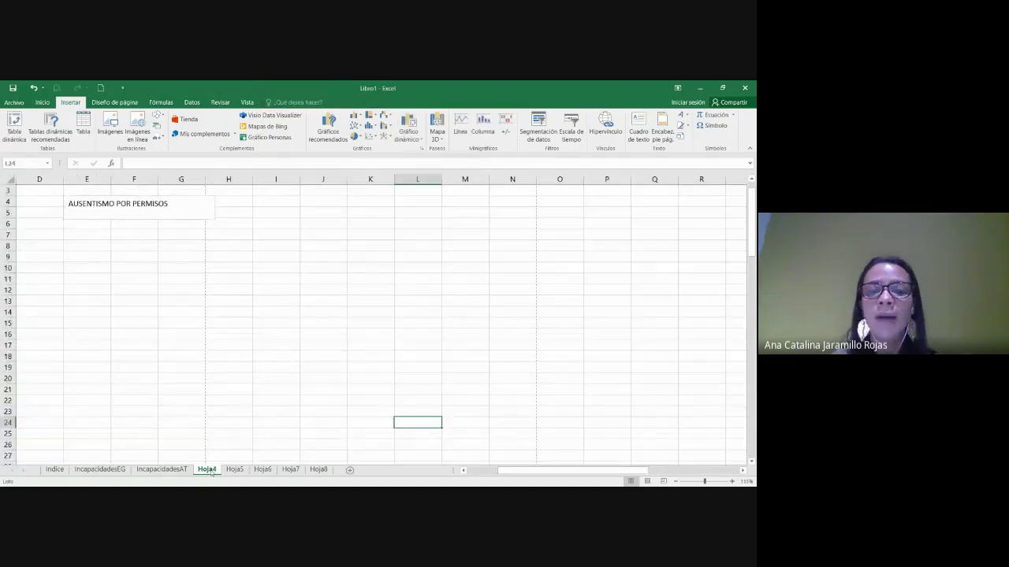
Hyperlink the AUSENTISMO POR PERMISOS box on Indice to the Hoja4 sheet.
click(55, 469)
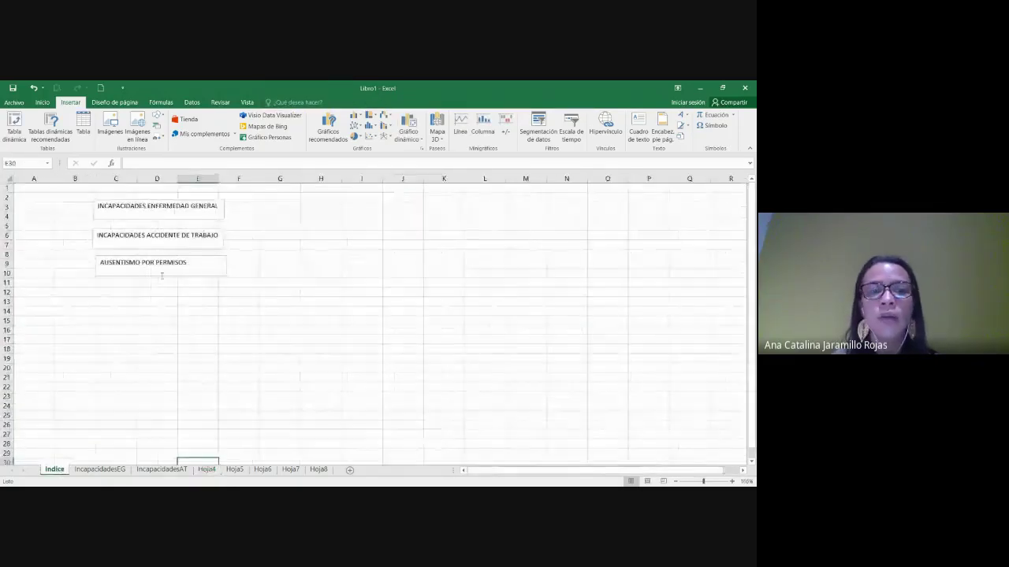
right_click(167, 269)
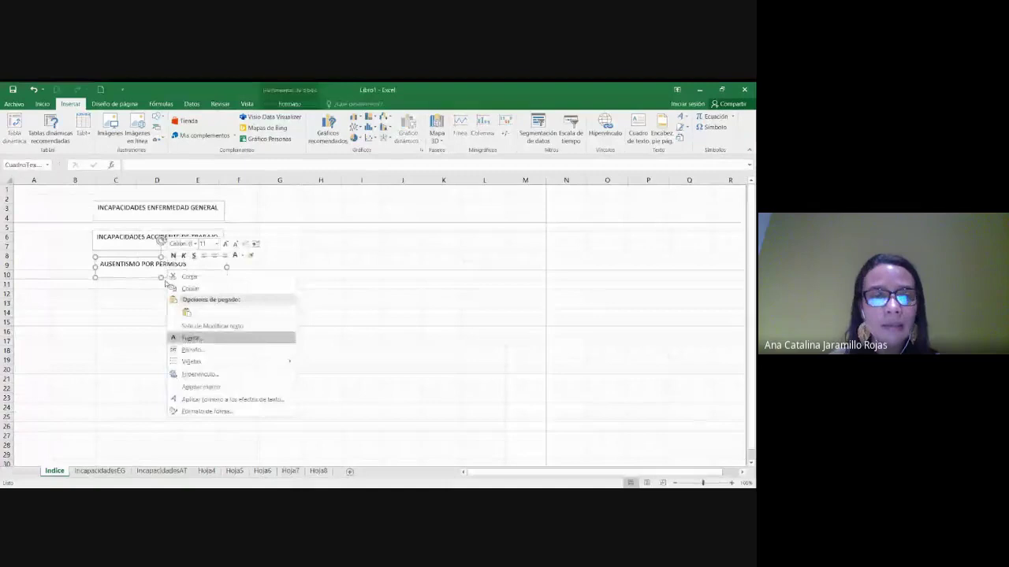
click(197, 375)
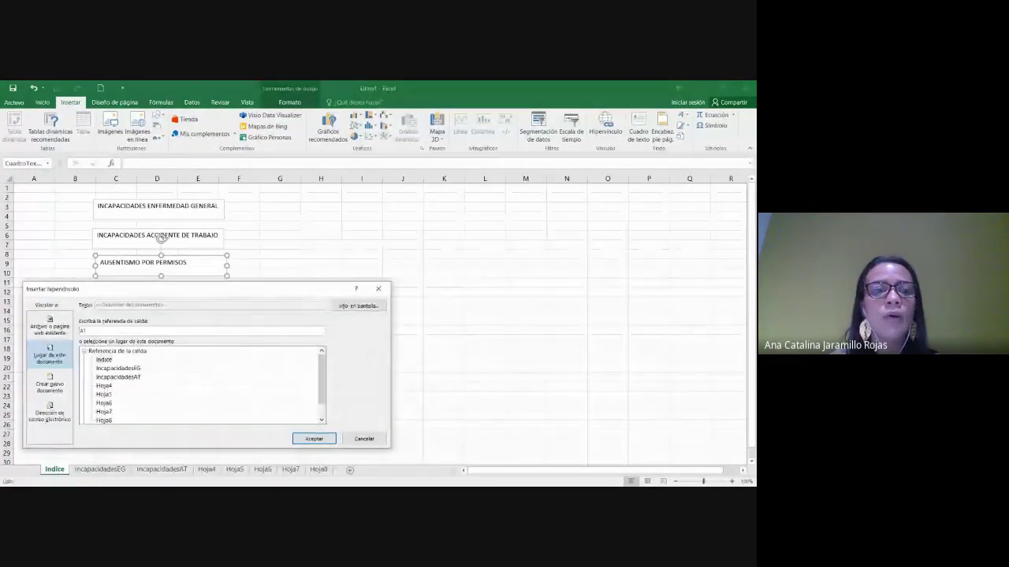
click(103, 385)
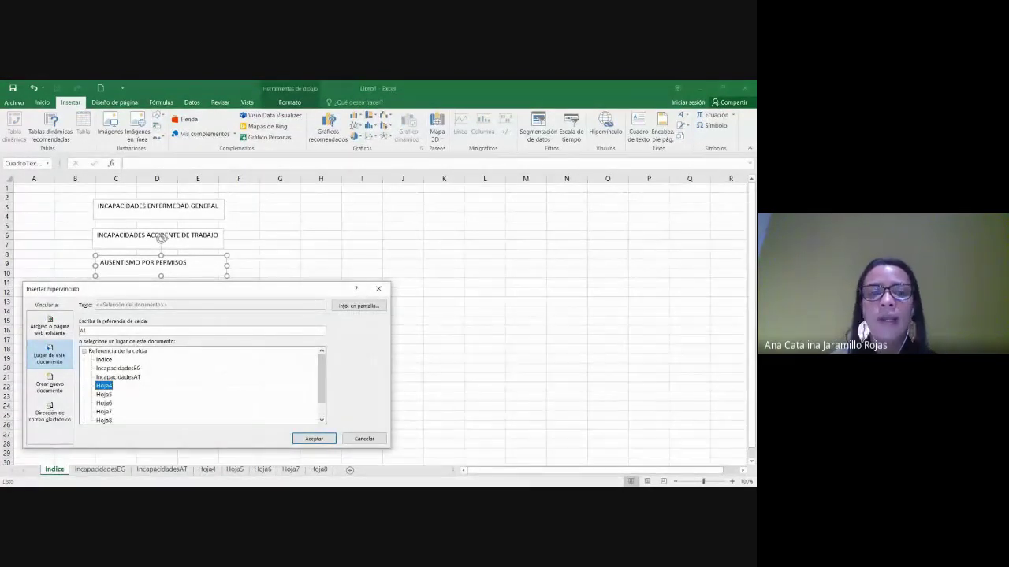
click(314, 438)
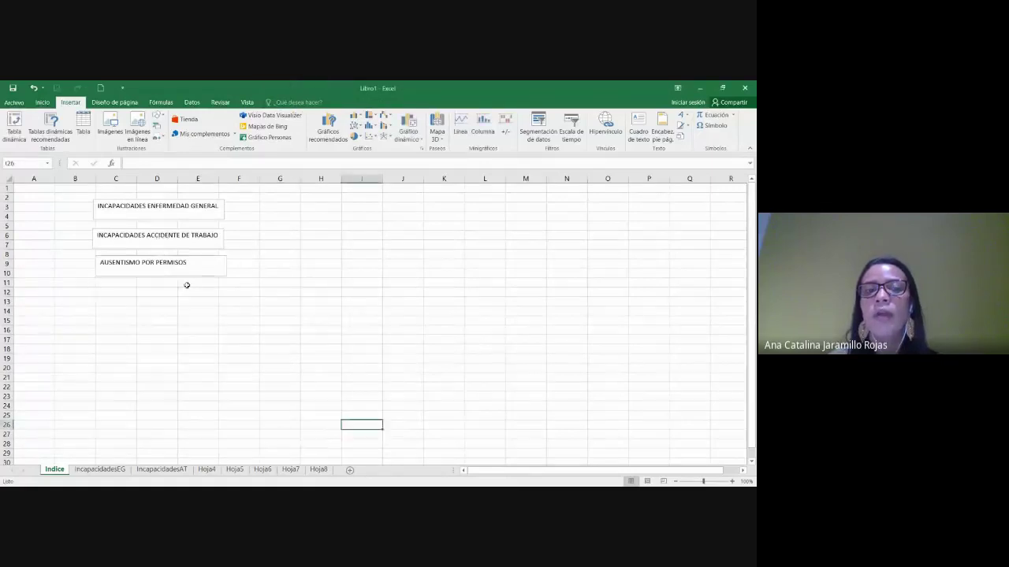
click(178, 266)
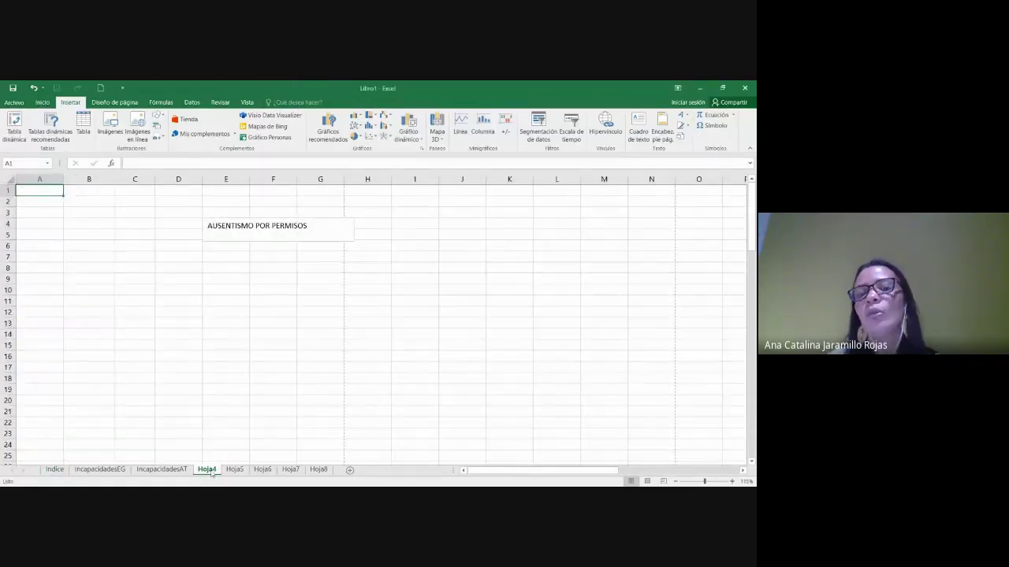
Rename the Hoja4 sheet to AusentismoPermisos.
click(207, 433)
double_click(206, 470)
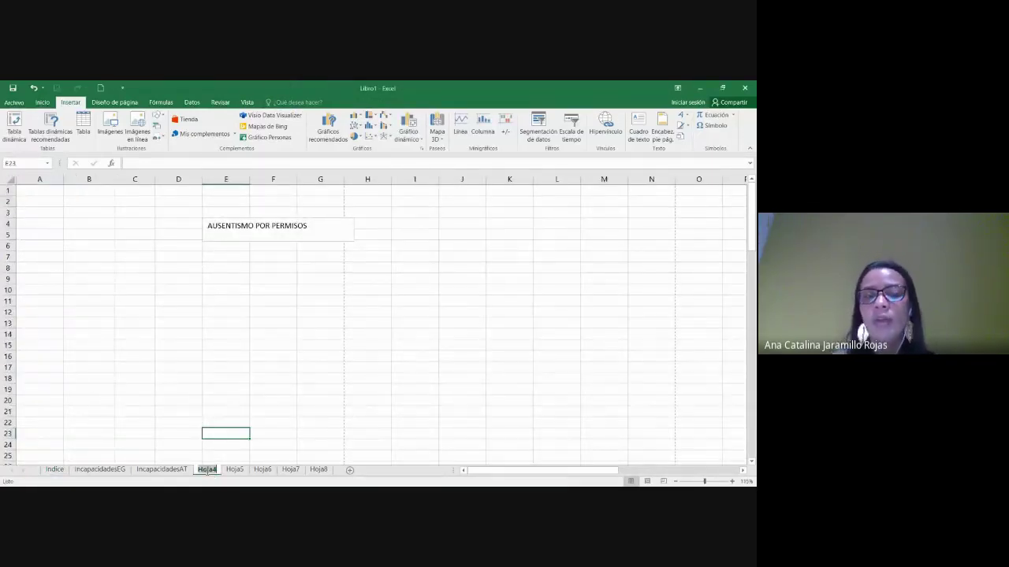
text(Au)
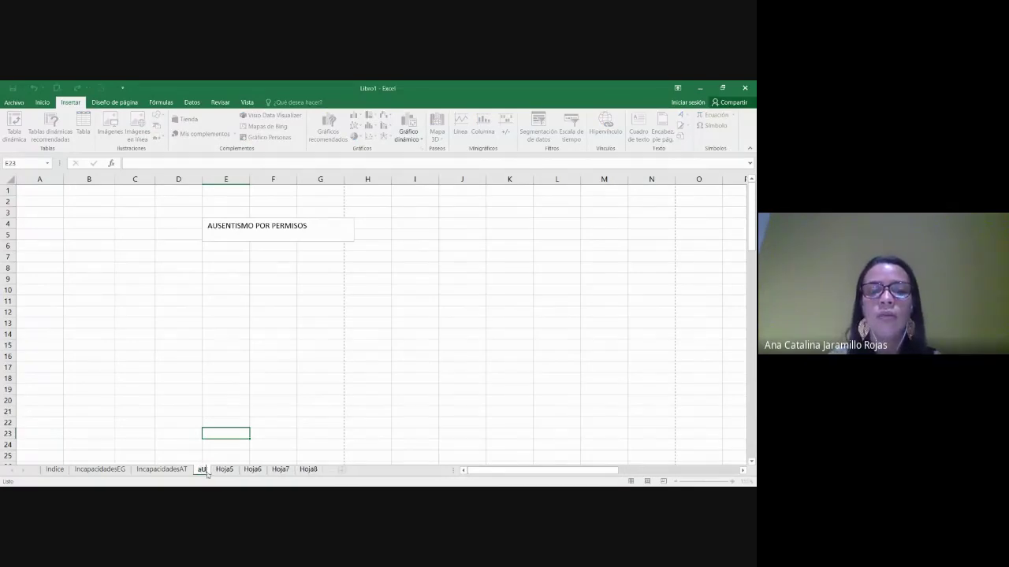
text(sentismoPermisos)
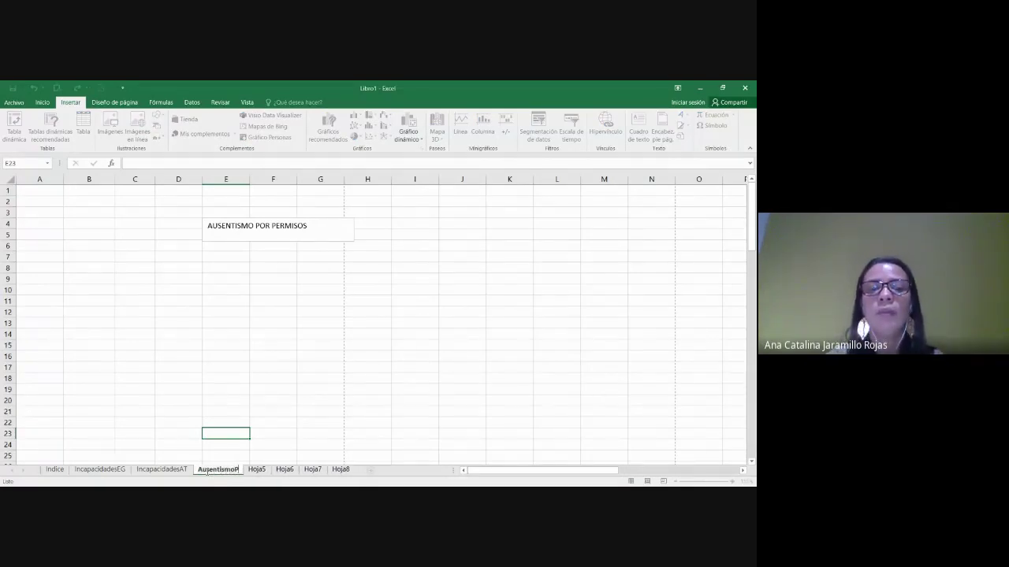
click(213, 377)
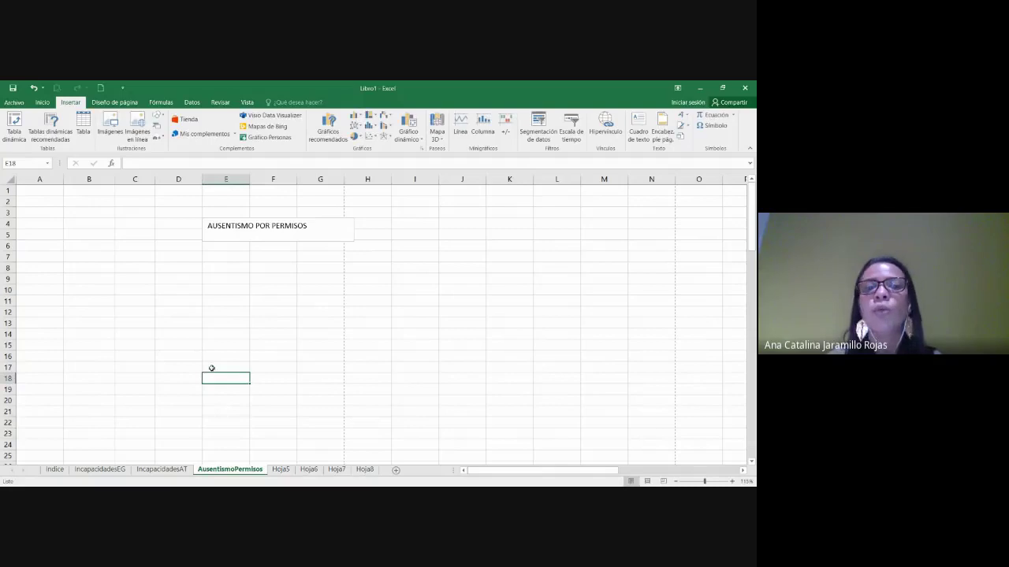
Hyperlink the AUSENTISMO POR PERMISOS box on Indice to the AusentismoPermisos sheet.
click(55, 469)
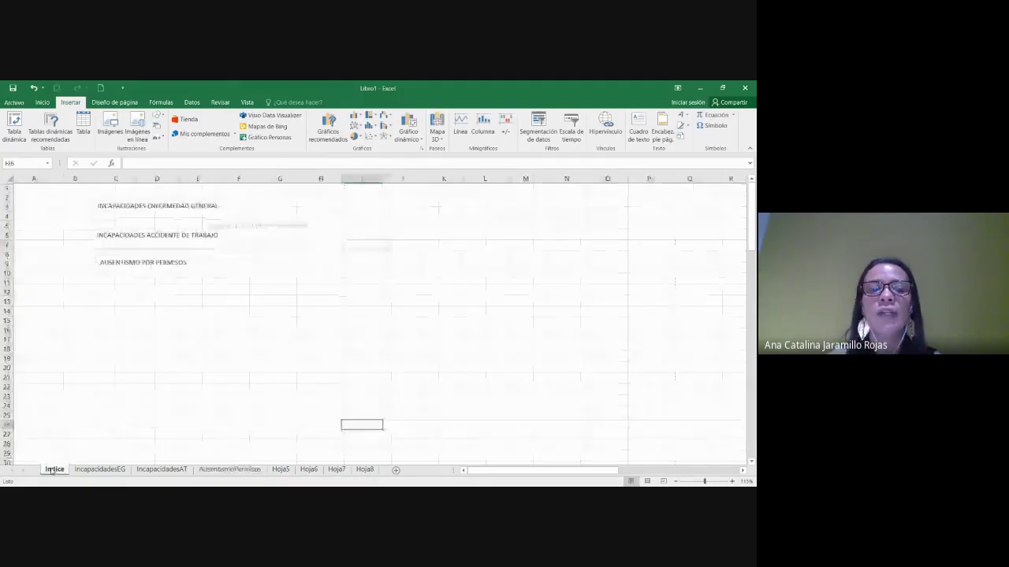
click(128, 265)
right_click(129, 266)
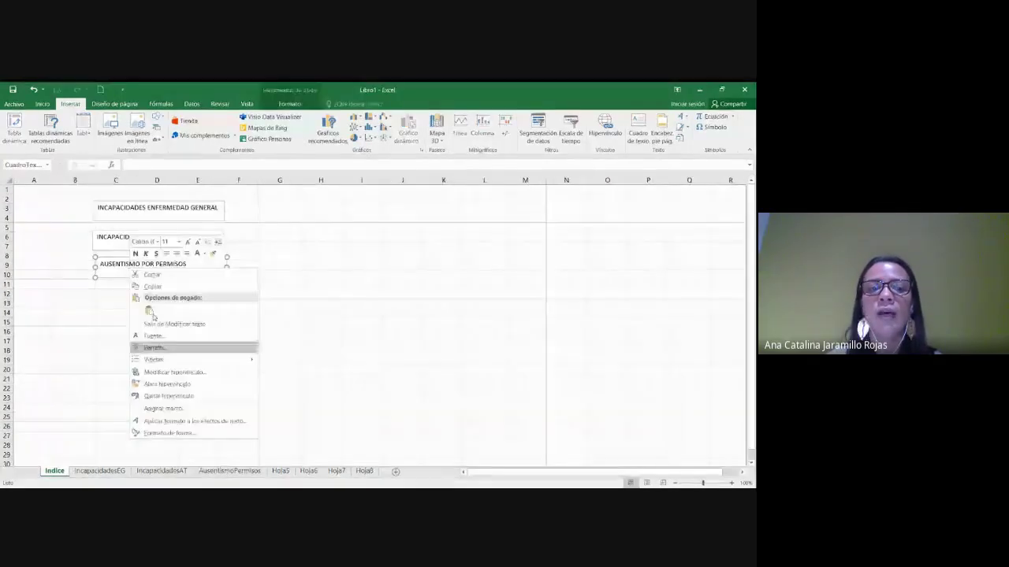
click(181, 397)
right_click(149, 268)
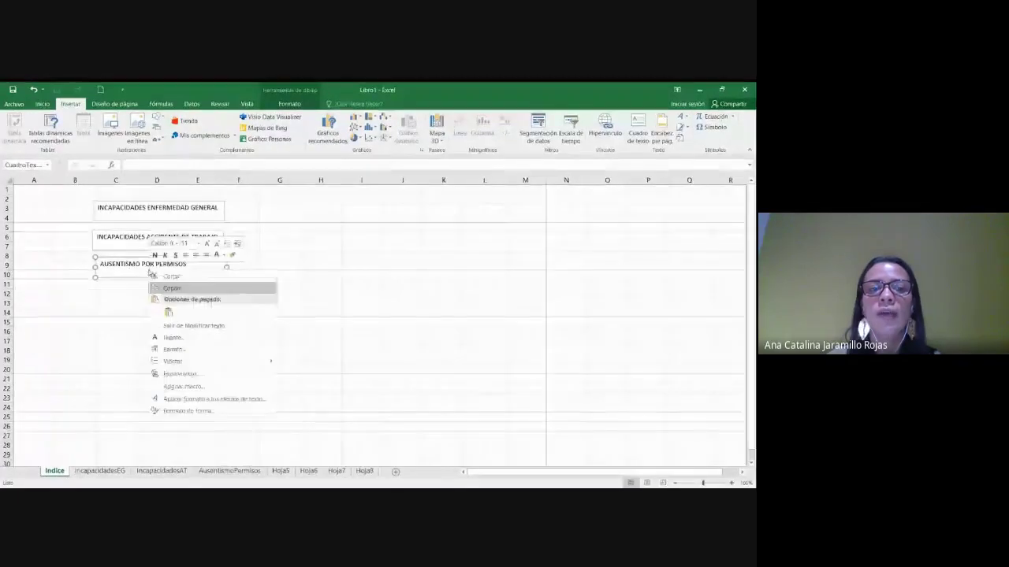
click(181, 373)
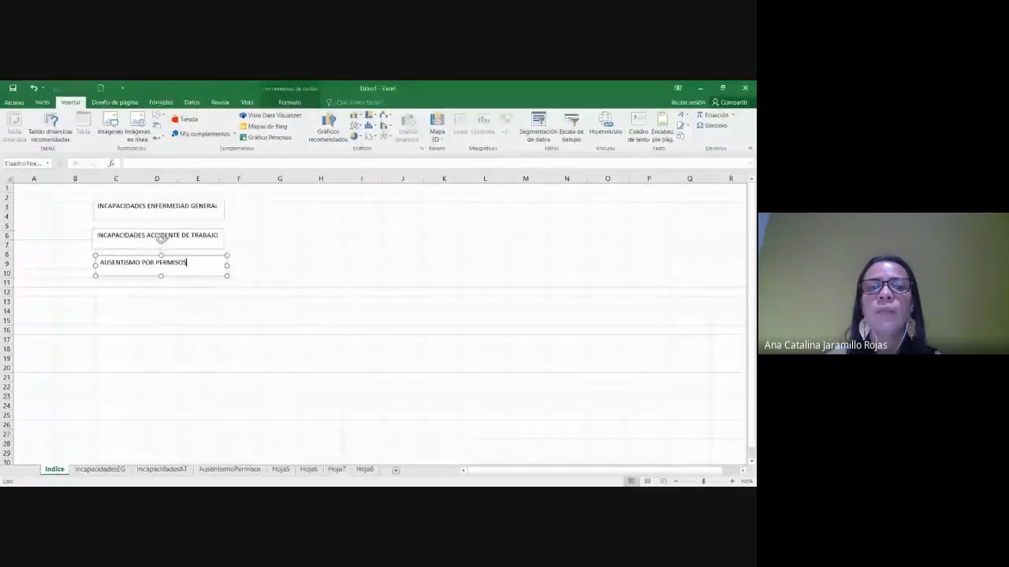
click(103, 388)
click(294, 441)
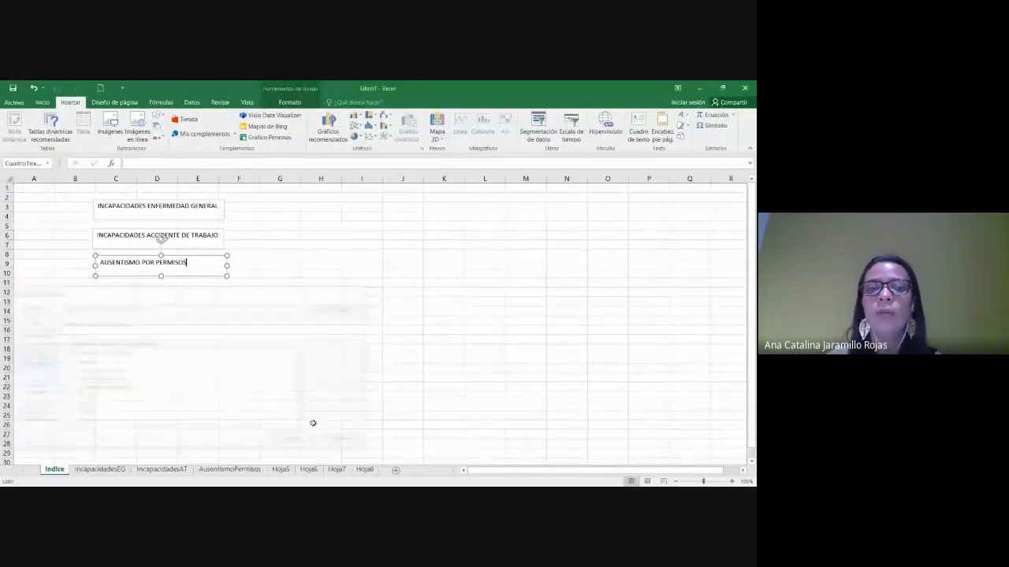
Follow the new link to reach the AusentismoPermisos sheet.
click(403, 377)
click(163, 267)
click(461, 366)
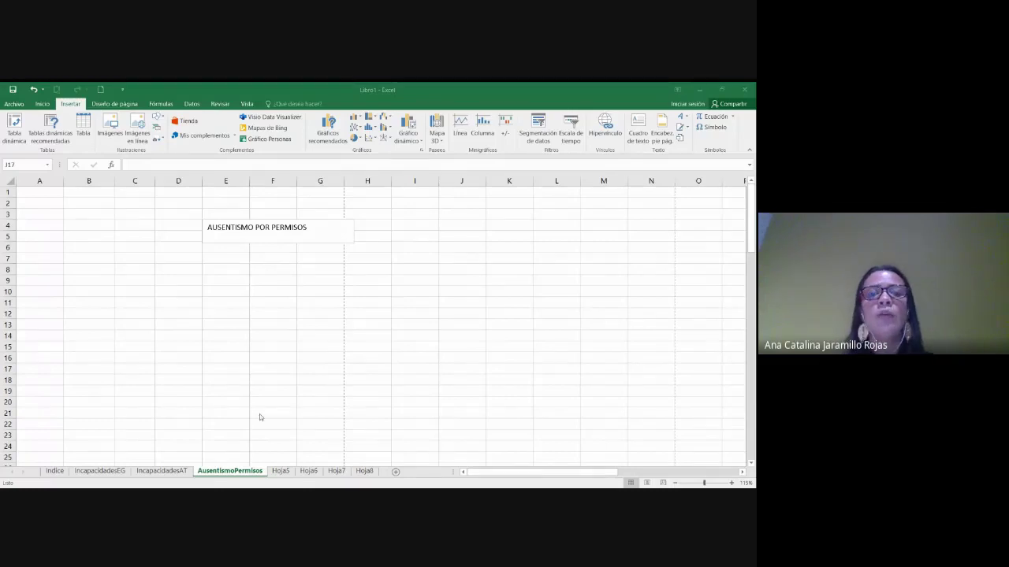
key(alt+Tab)
click(241, 227)
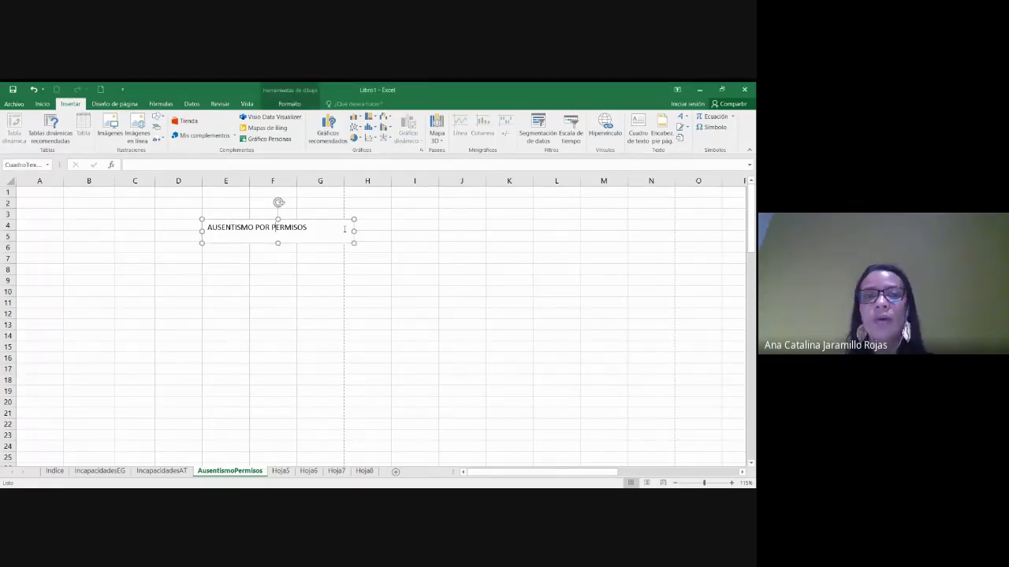
click(385, 302)
drag(245, 260, 380, 354)
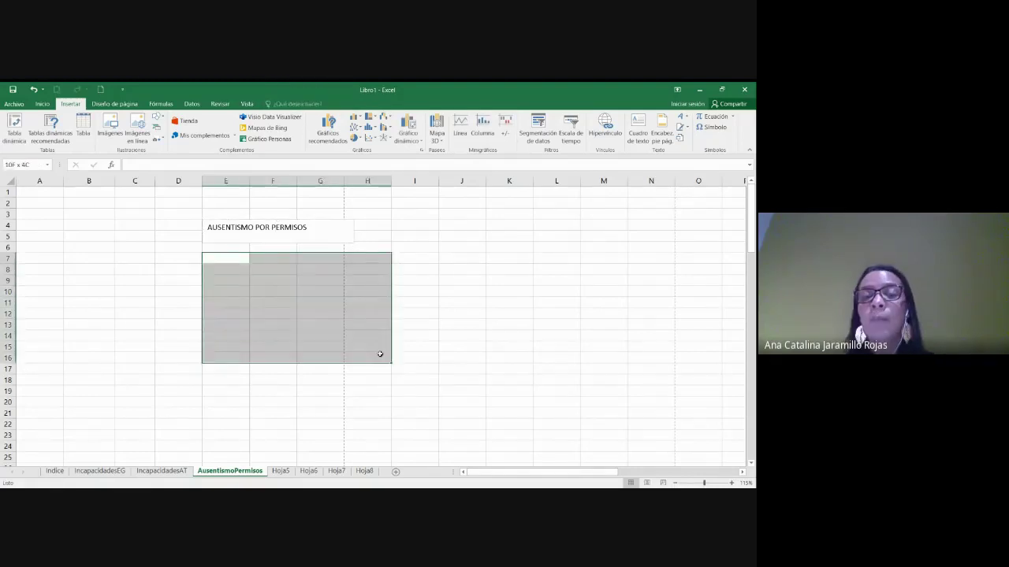
click(362, 346)
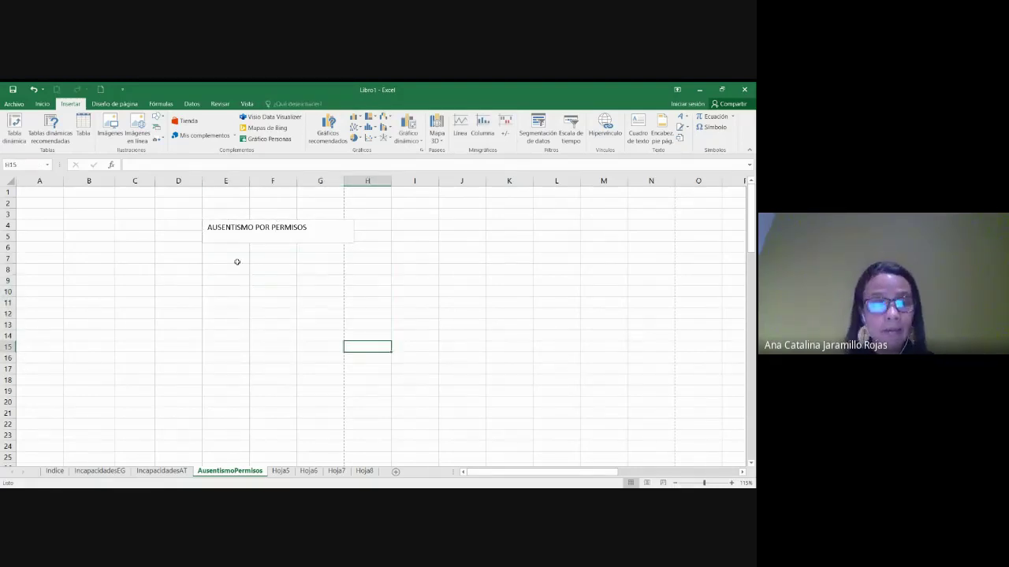
click(293, 348)
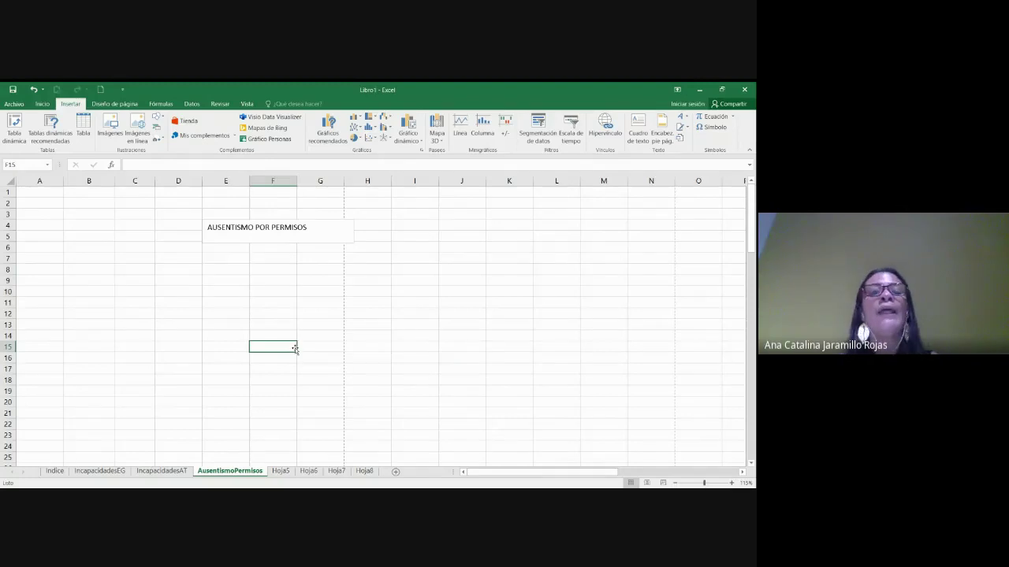
click(268, 270)
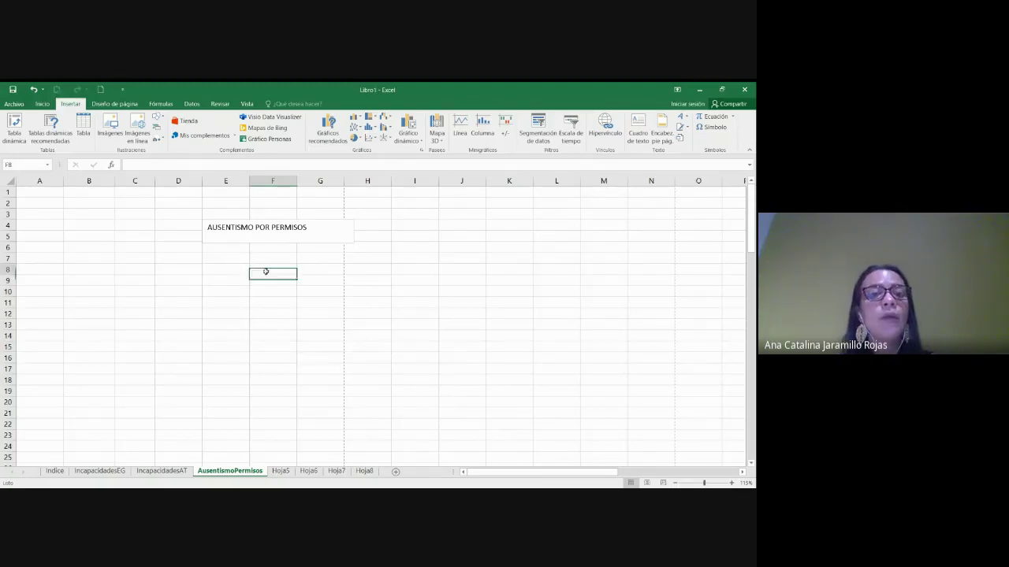
click(162, 470)
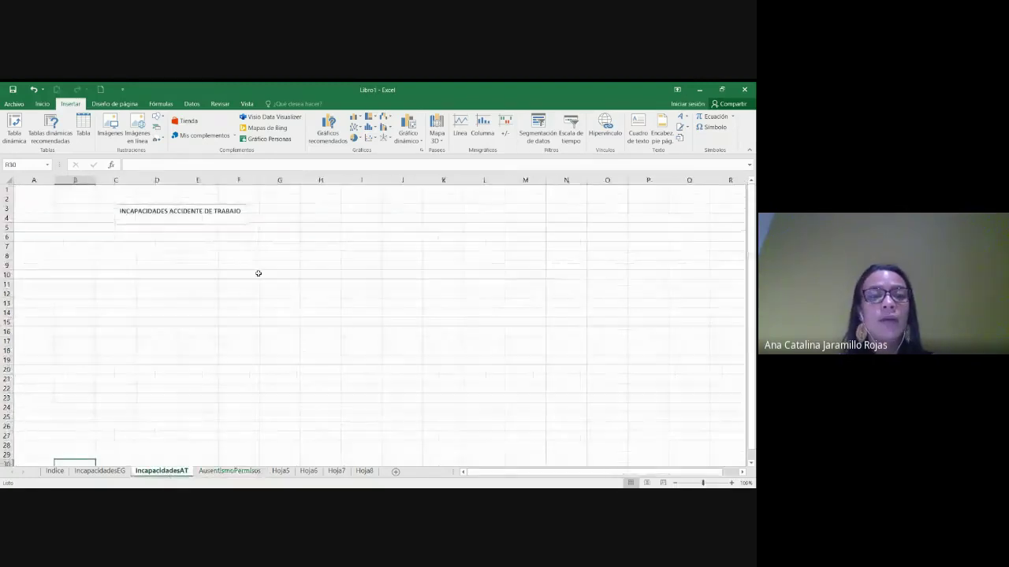
click(110, 469)
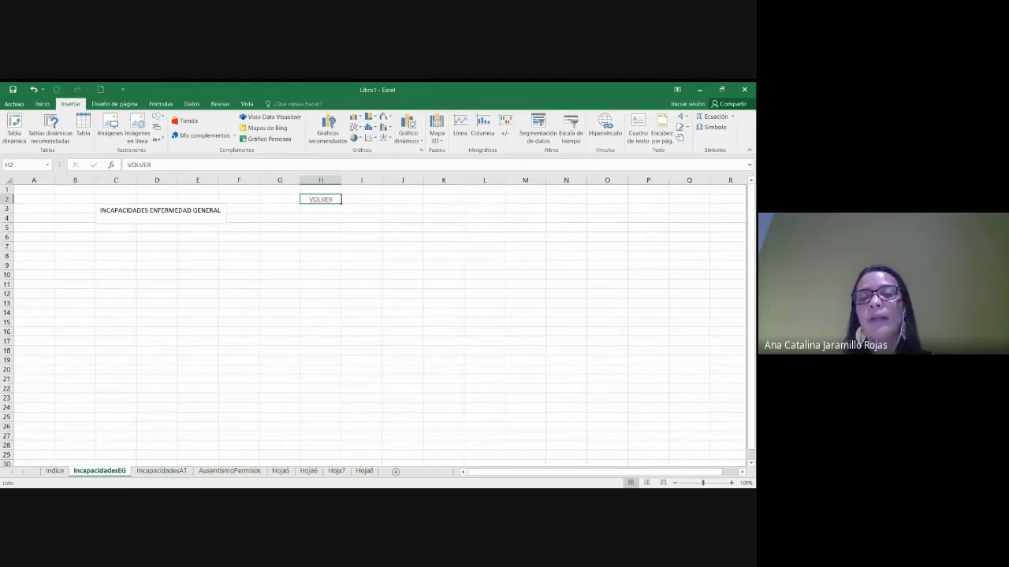
click(369, 360)
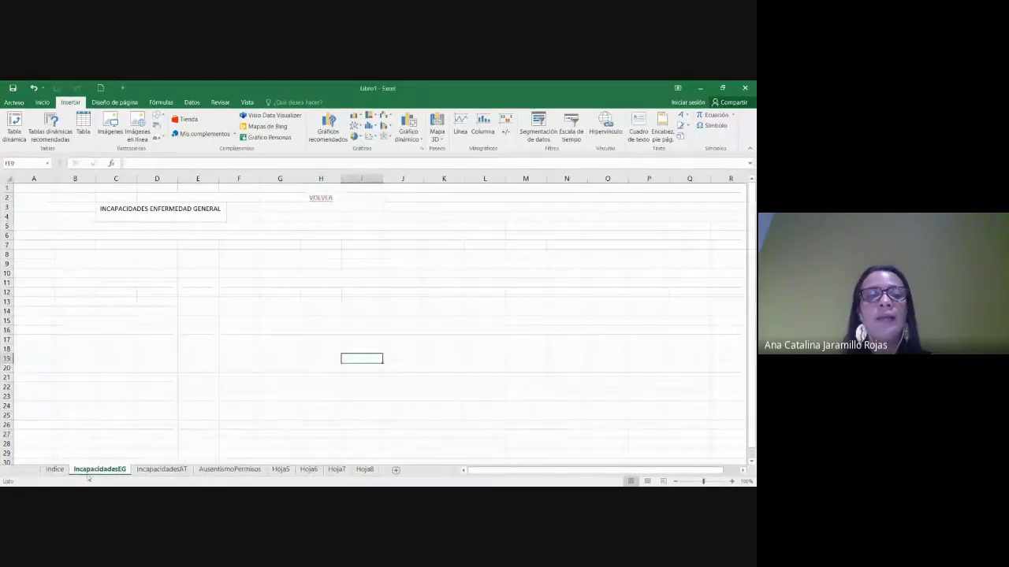
click(344, 348)
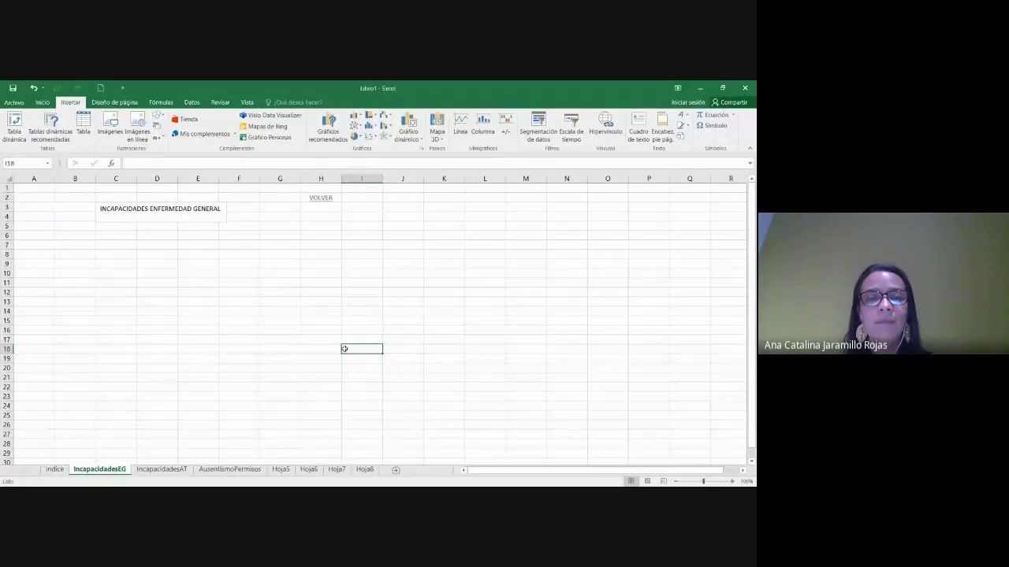
click(245, 470)
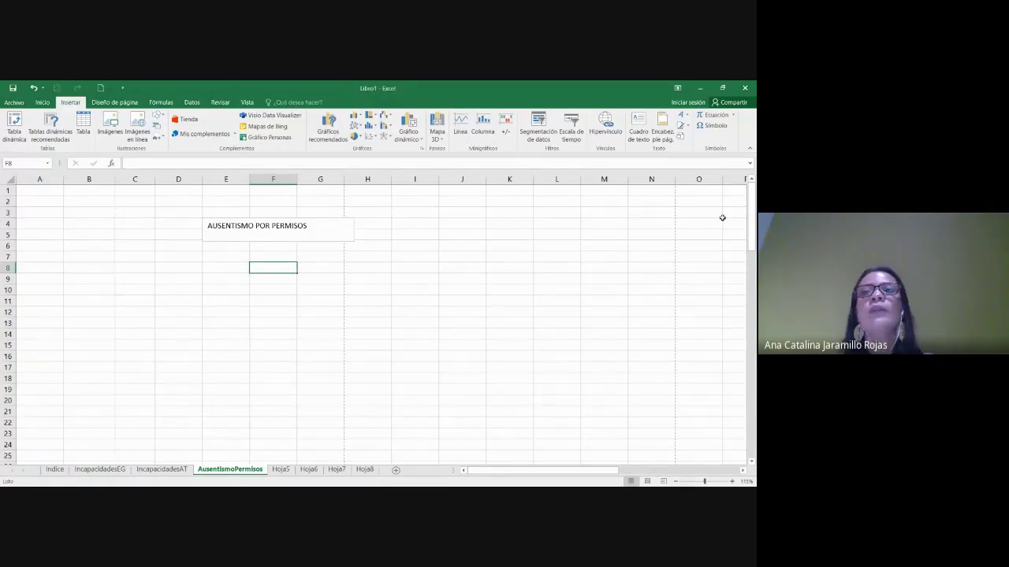
Move the AUSENTISMO POR PERMISOS title box up to rows 2–3.
click(270, 290)
click(316, 228)
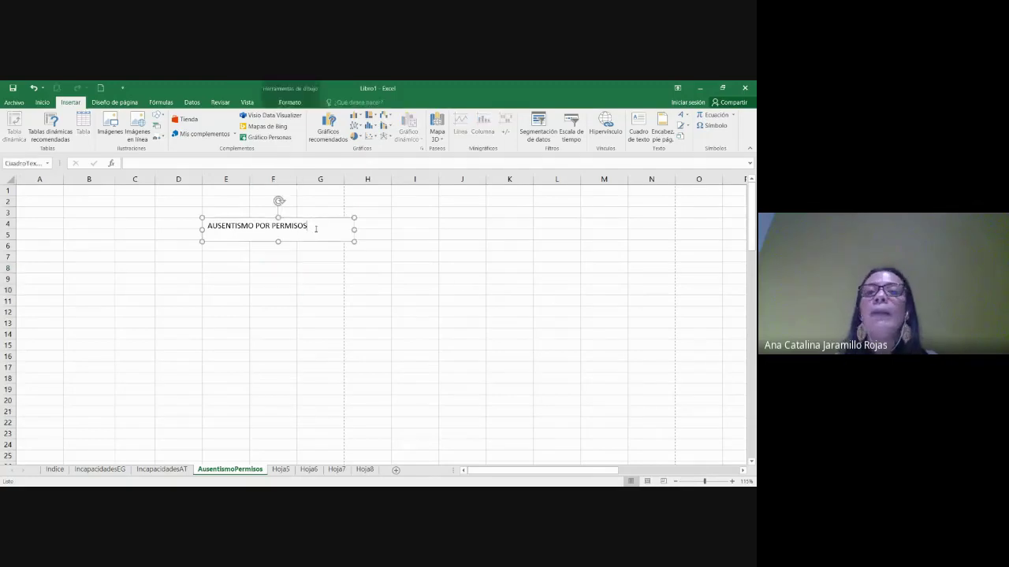
drag(320, 238, 317, 218)
click(360, 268)
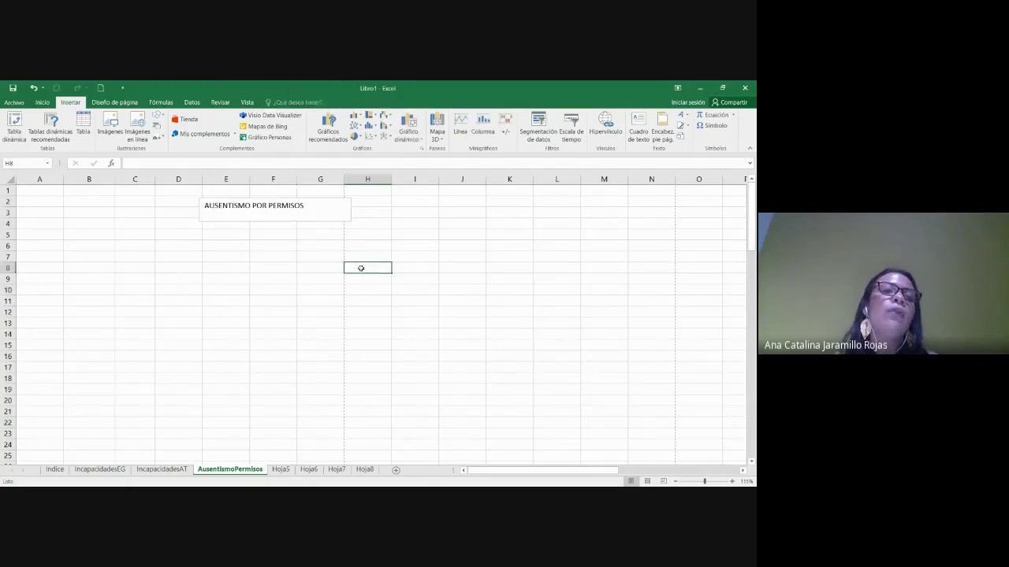
Select cells E6, K10, D6 and D10, ending on D7 for a new entry.
click(212, 243)
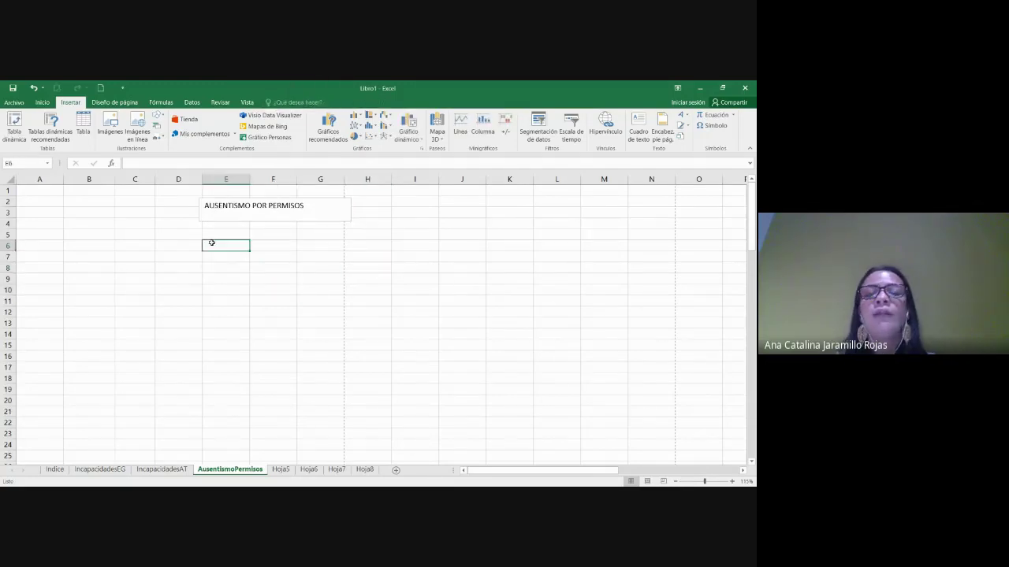
click(516, 289)
click(181, 248)
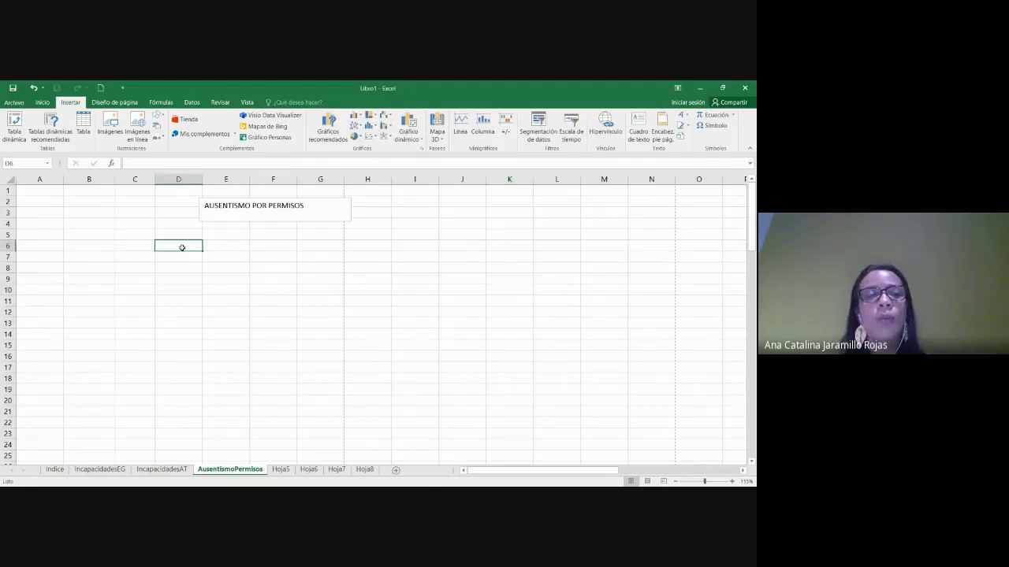
click(192, 287)
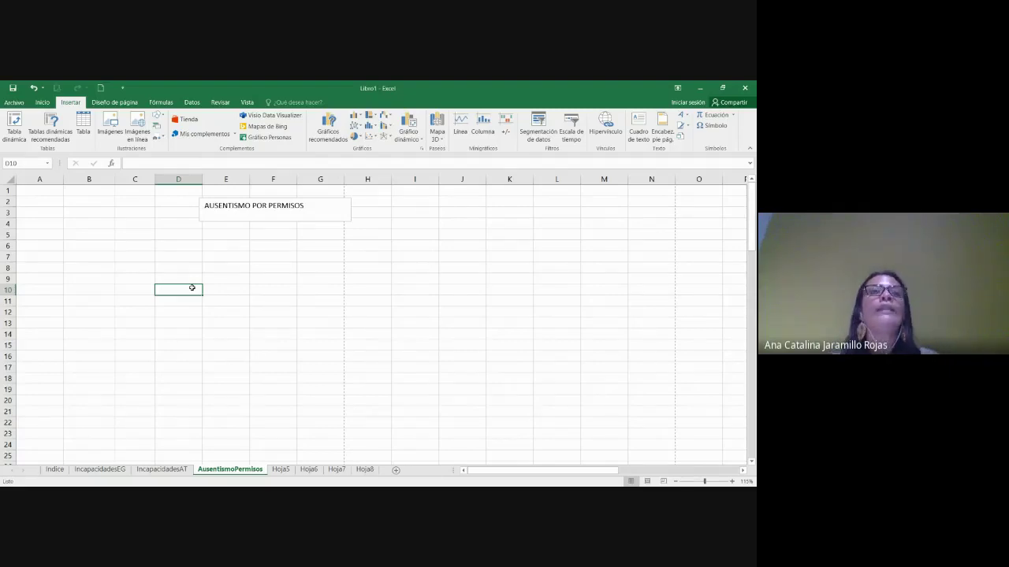
click(180, 260)
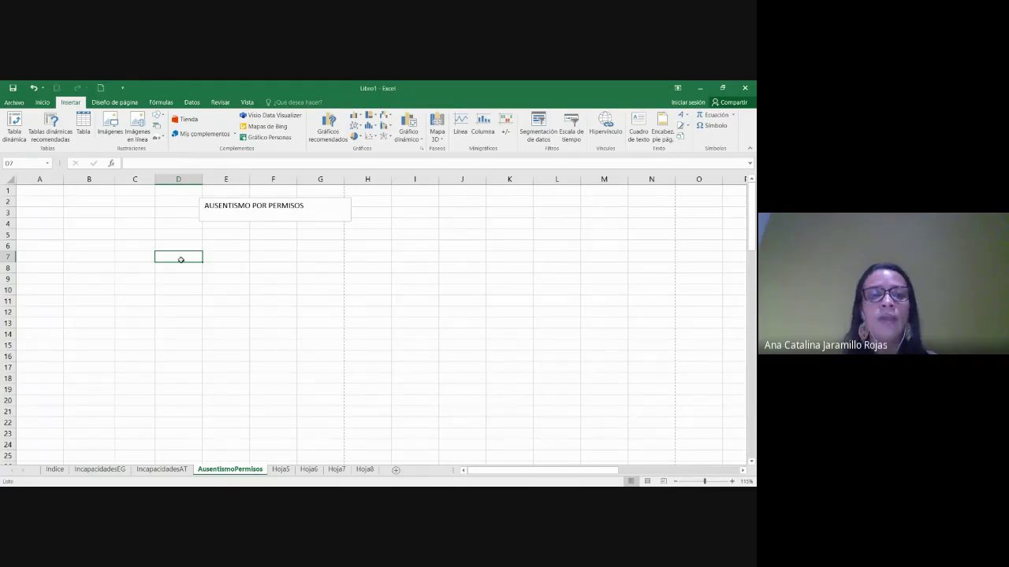
Enter 'Gotas de seguridad' in D7 and delete the AUENTISMO POR PERMISOS title box.
text(G)
text(ot)
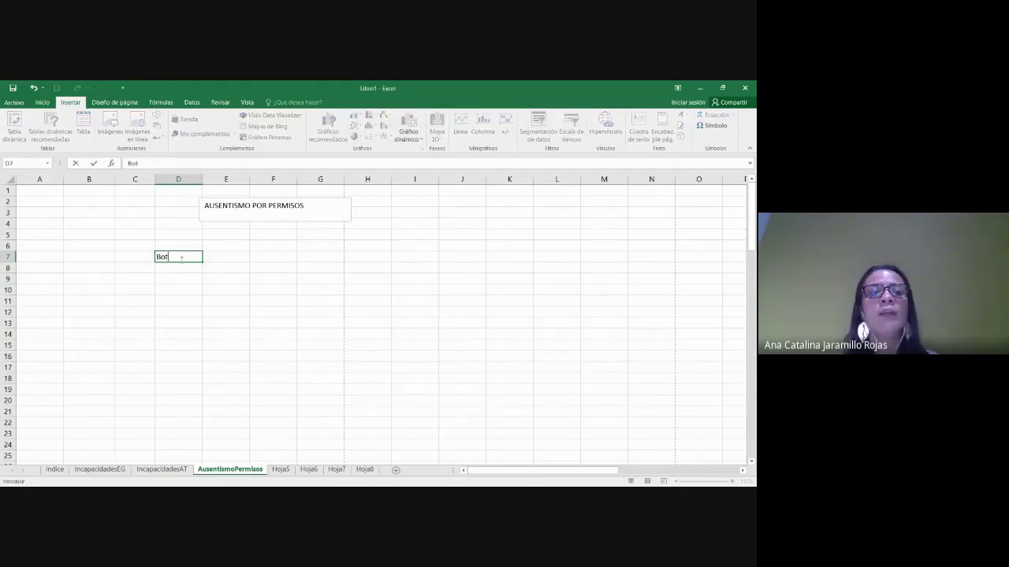
text(as de seguridad)
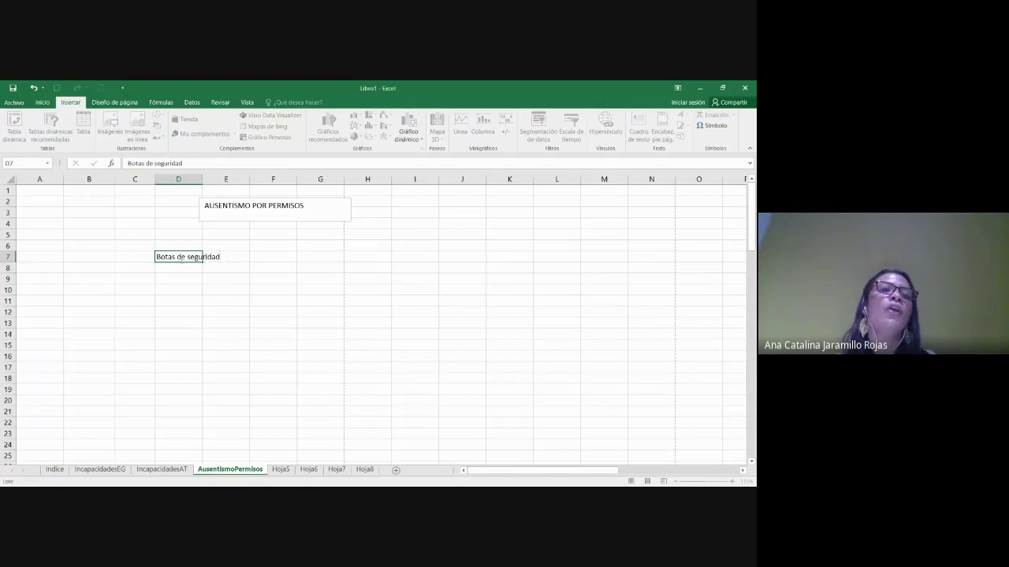
click(219, 220)
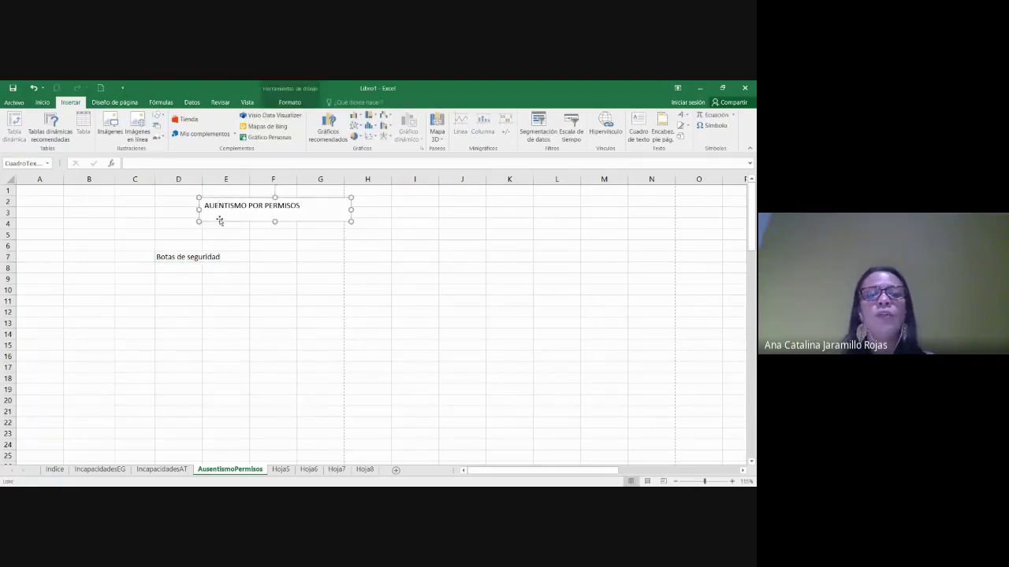
key(Delete)
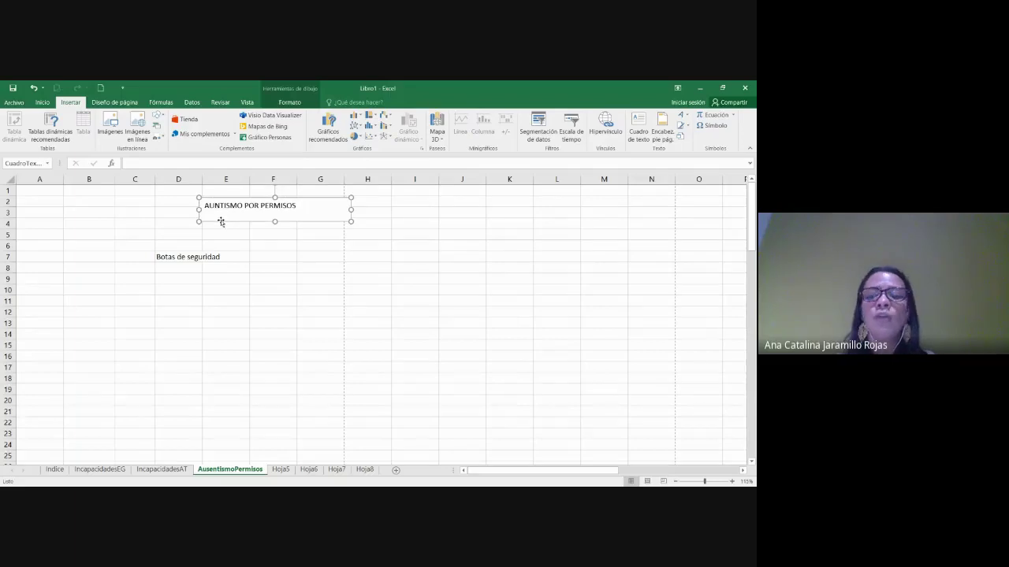
key(Delete)
Check cells F7 and D7, leaving D7 with 'Botas de seguridad' selected.
click(248, 256)
click(272, 257)
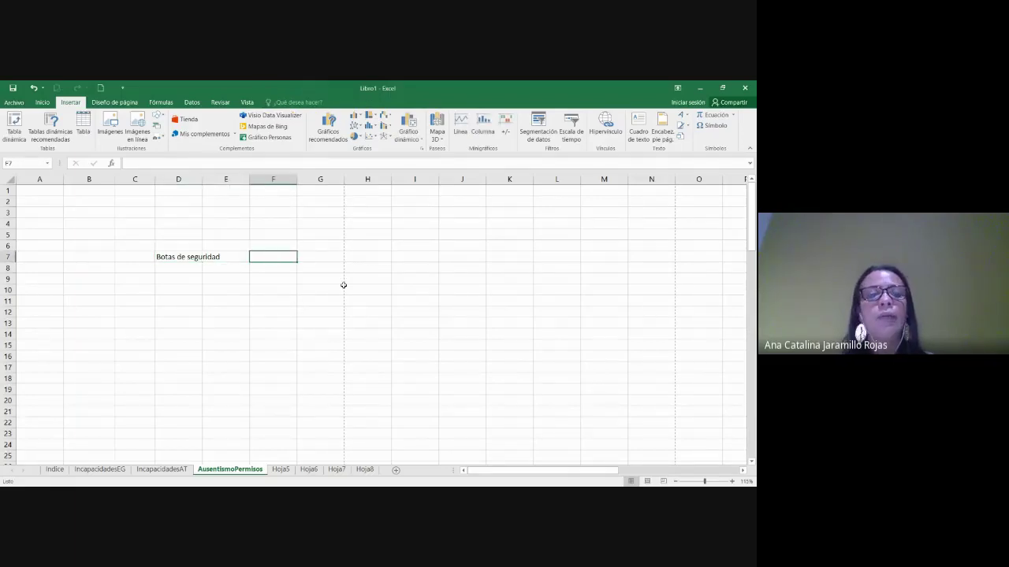
click(171, 259)
click(264, 260)
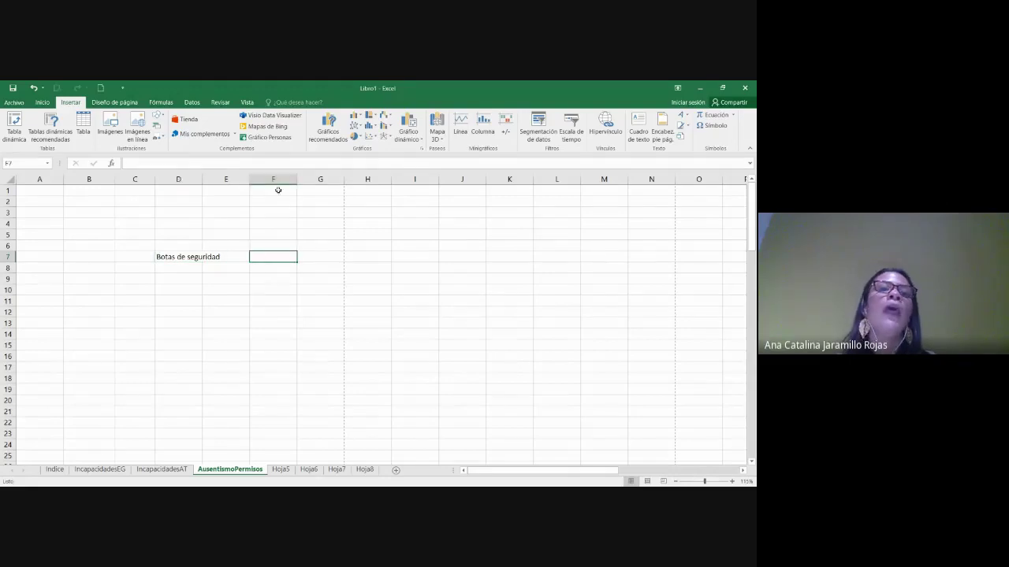
click(482, 305)
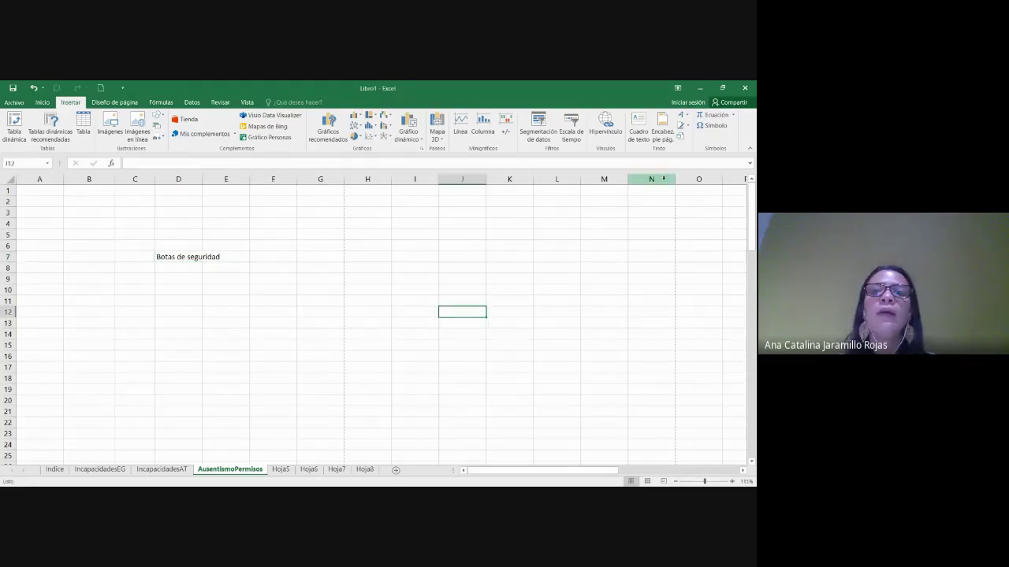
click(160, 256)
Embed MATS.pdf from Descargas at cell F7, displayed as an icon.
click(291, 260)
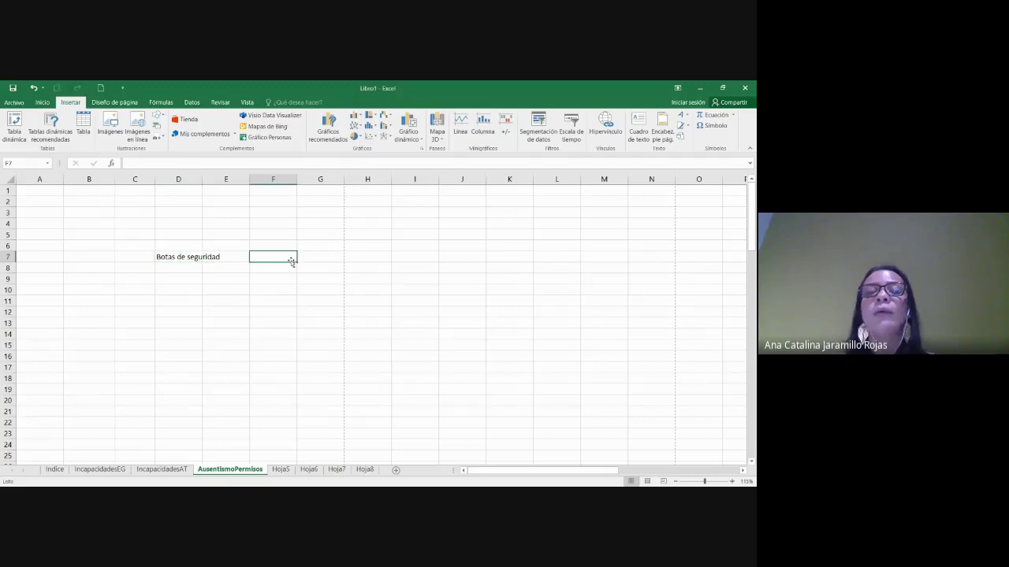
click(683, 138)
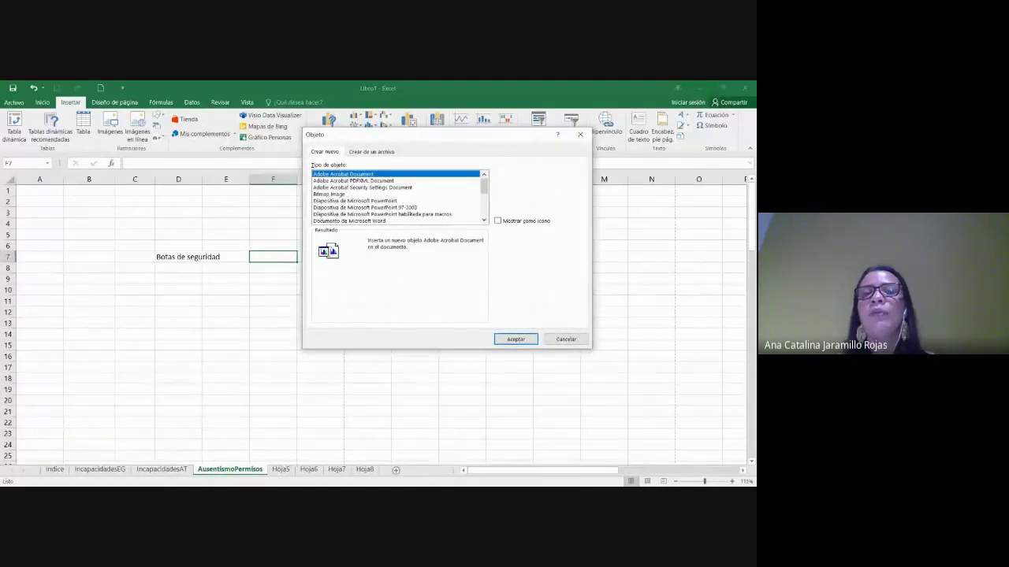
click(358, 151)
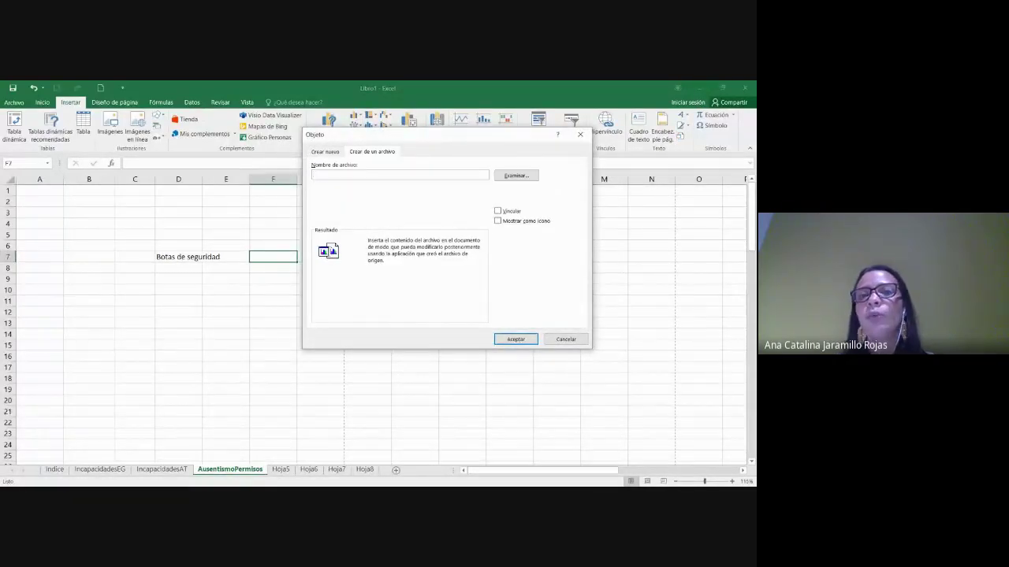
key(ctrl+Tab)
key(ctrl+Tab)
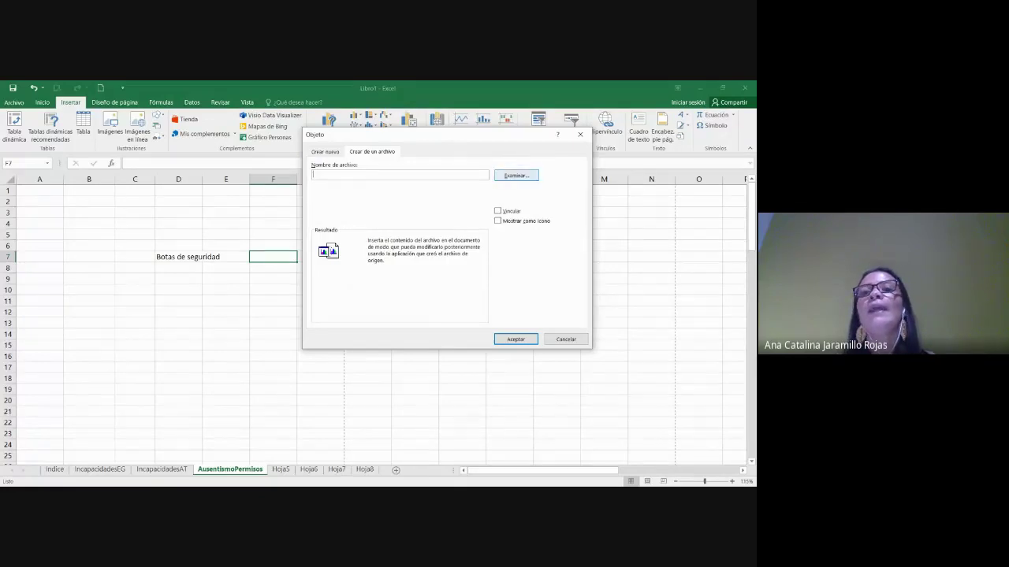
key(Return)
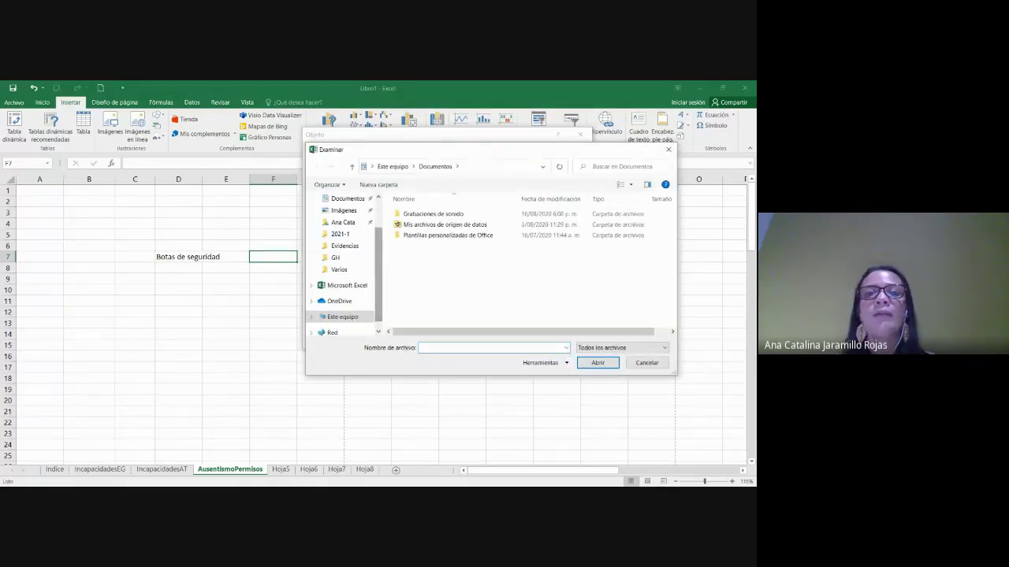
scroll(343, 260, up, 3)
click(345, 229)
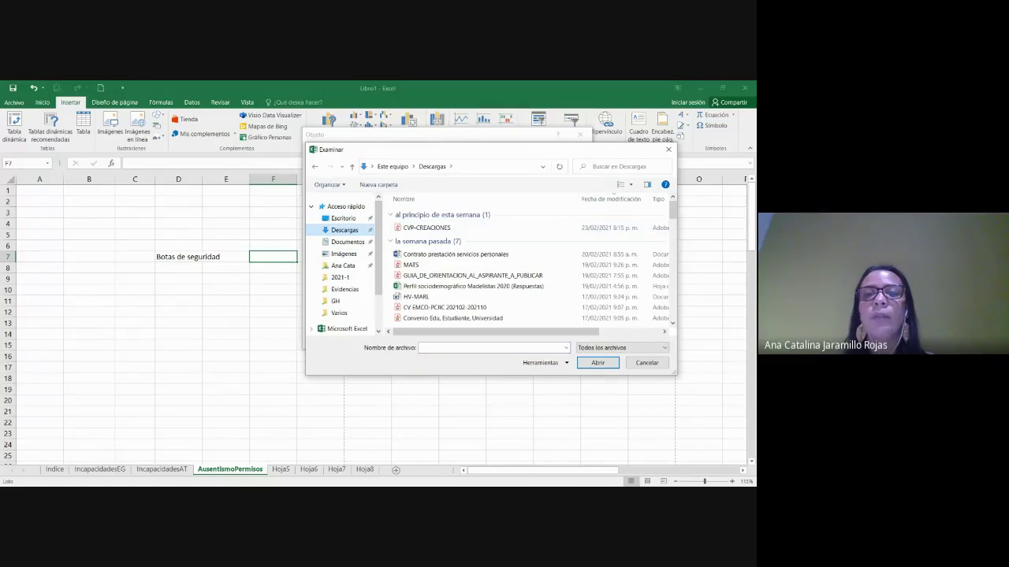
double_click(410, 265)
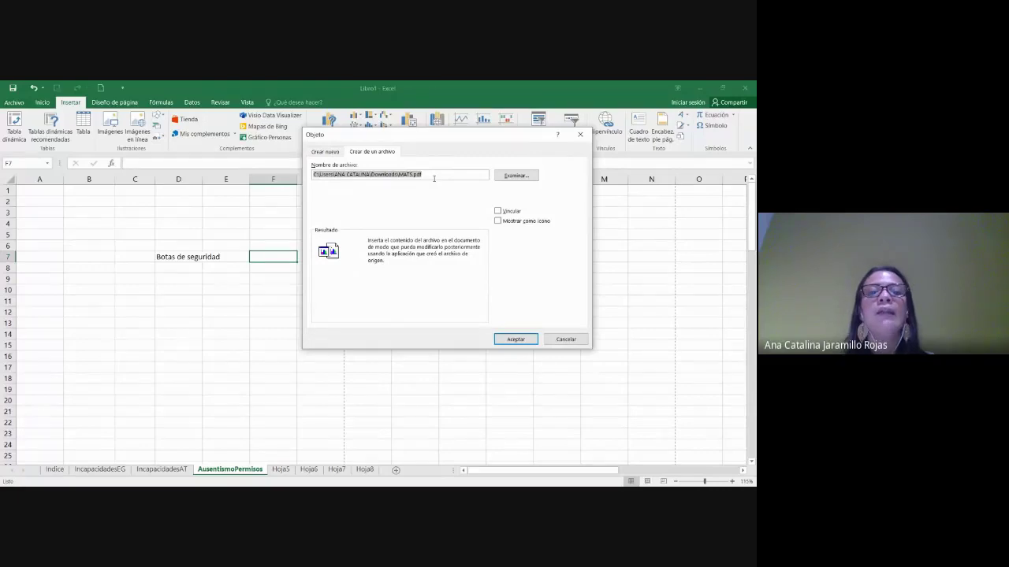
click(516, 222)
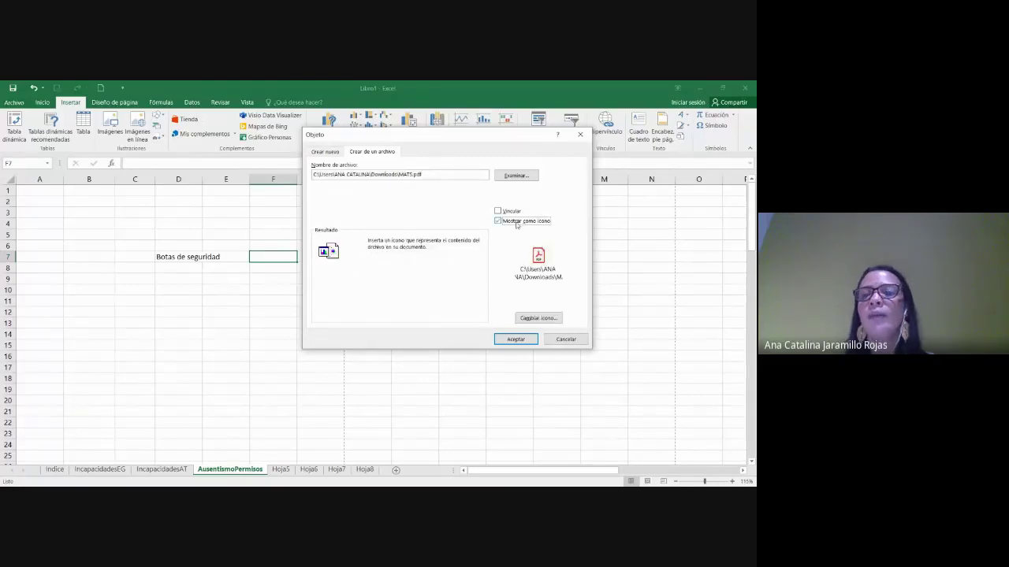
click(513, 339)
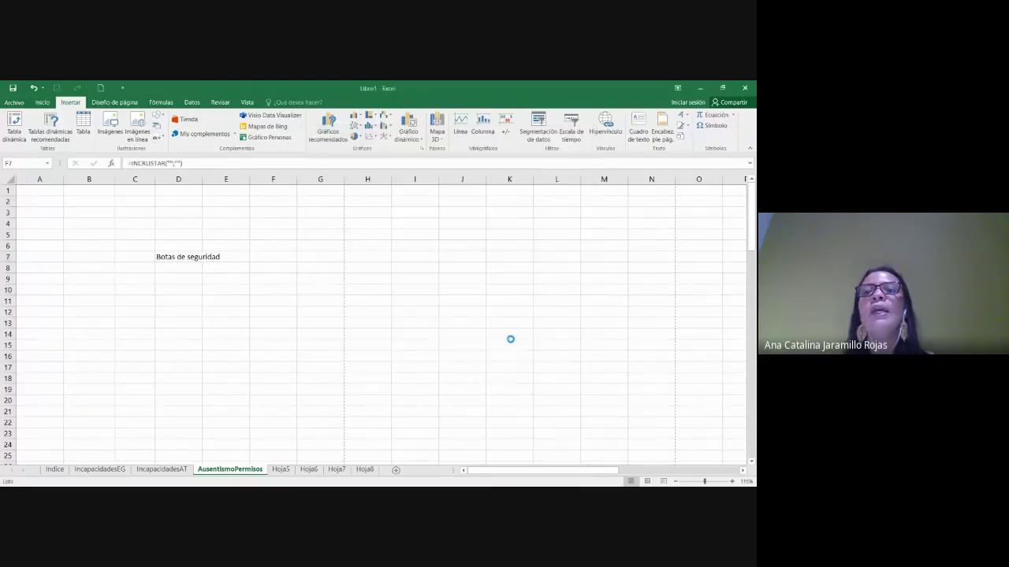
Shift the embedded MATS PDF icon slightly up in column F and make it smaller.
click(477, 336)
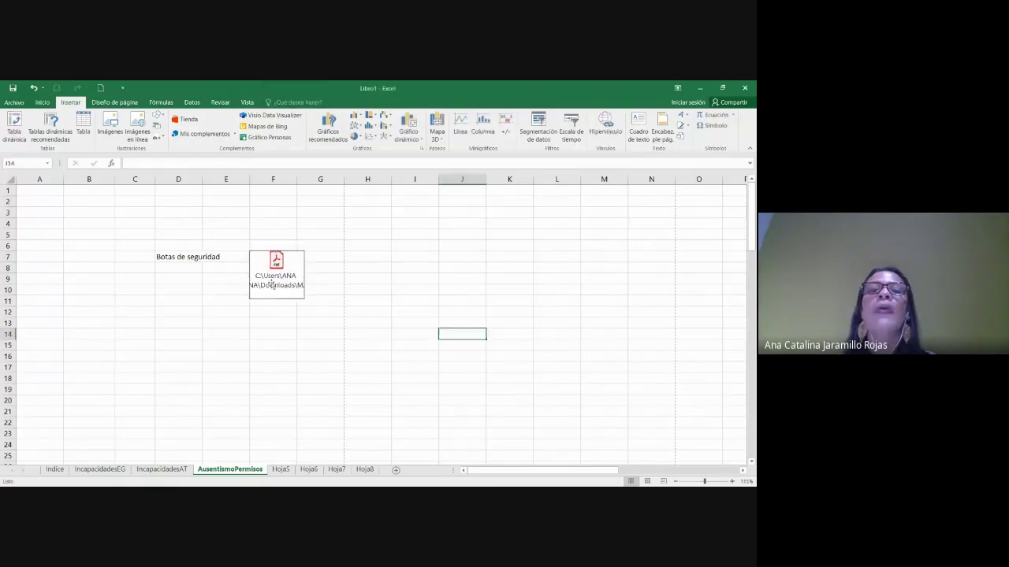
click(277, 280)
mouse_move(278, 279)
mouse_down()
mouse_move(292, 259)
mouse_move(327, 279)
mouse_move(278, 264)
mouse_up()
click(320, 275)
click(279, 260)
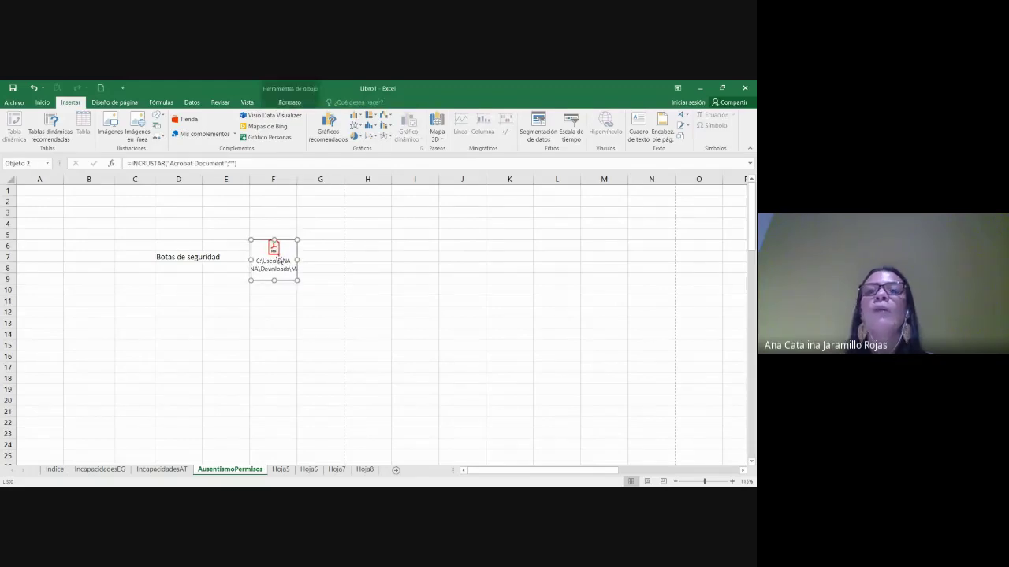
click(339, 275)
click(175, 254)
click(277, 258)
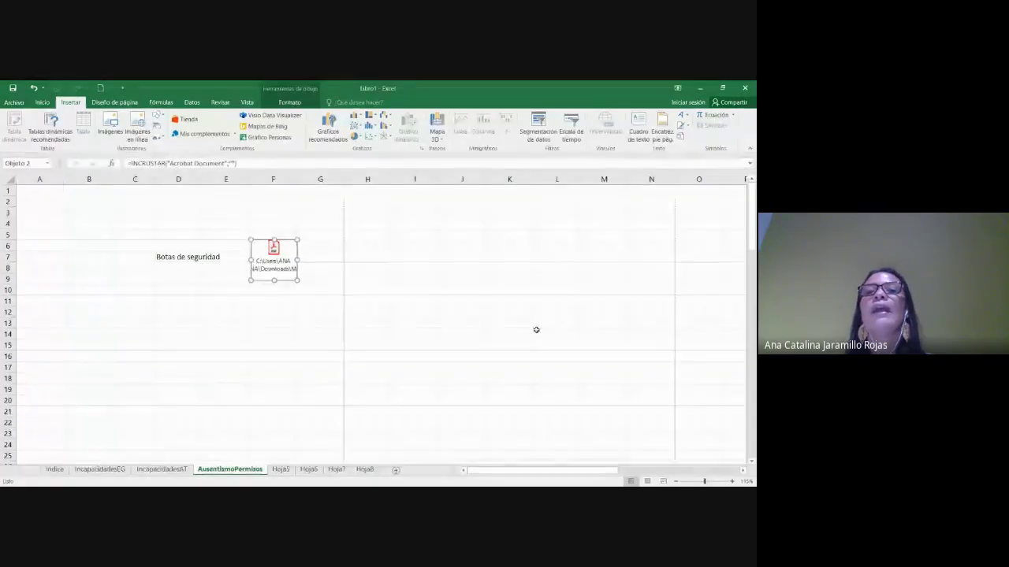
click(536, 333)
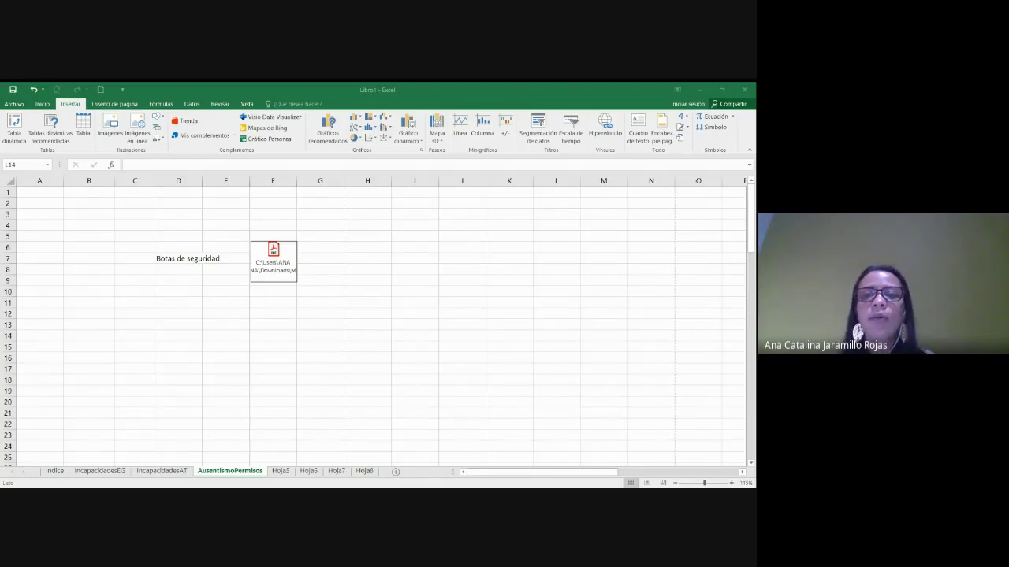
Try the Insertar text box and WordArt options without adding anything.
click(462, 269)
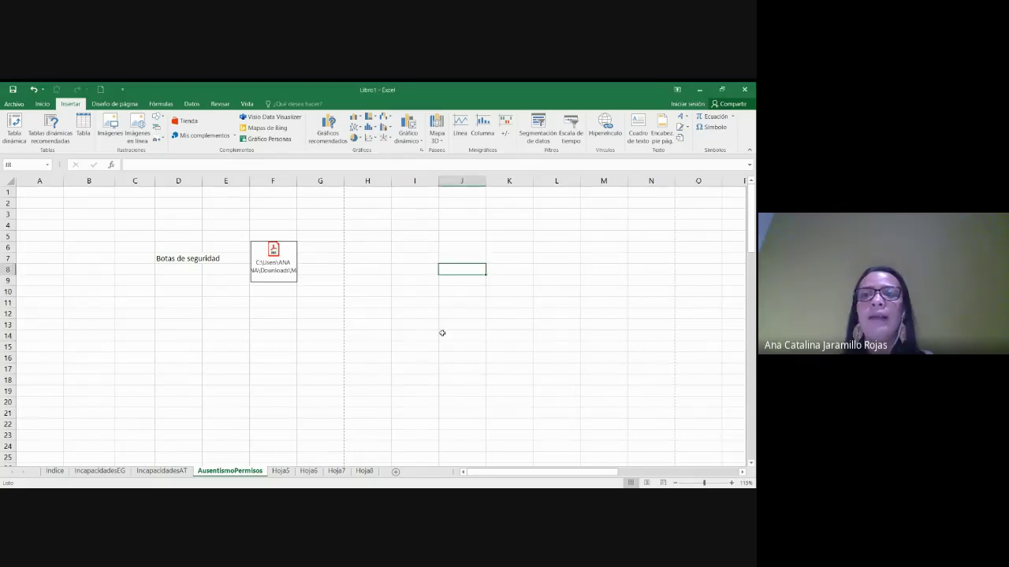
click(639, 138)
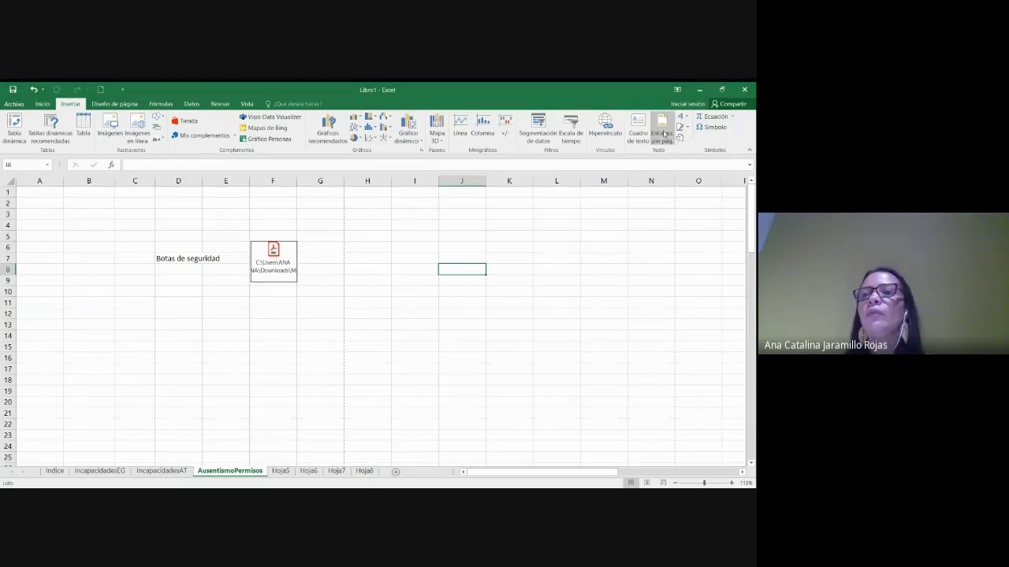
click(681, 115)
click(683, 116)
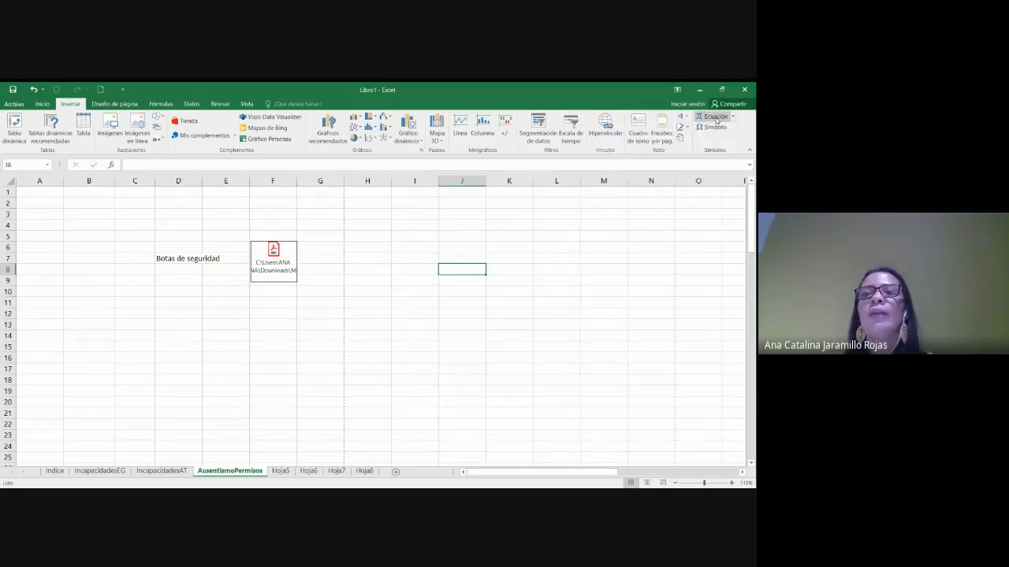
drag(462, 369, 415, 369)
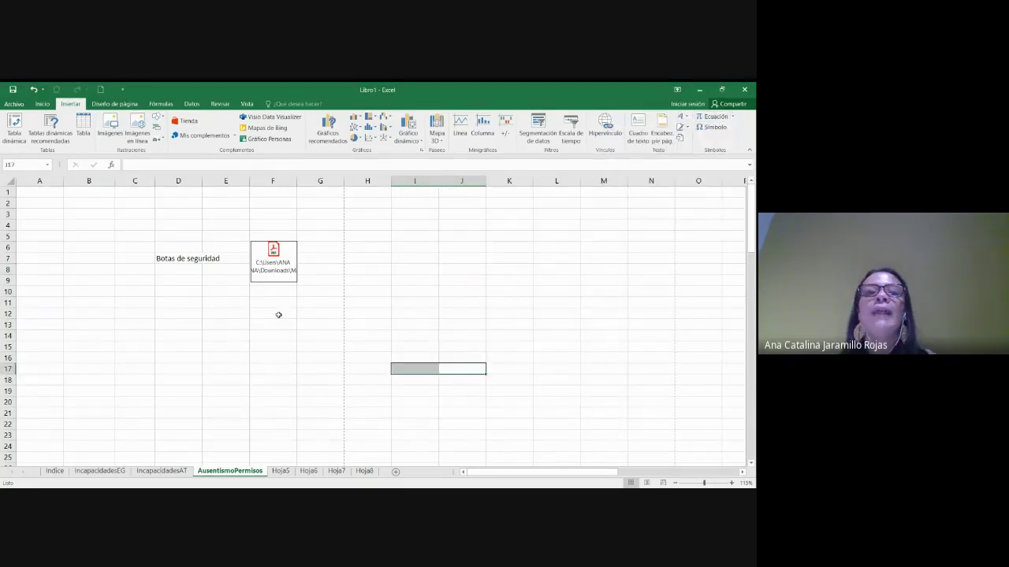
click(413, 245)
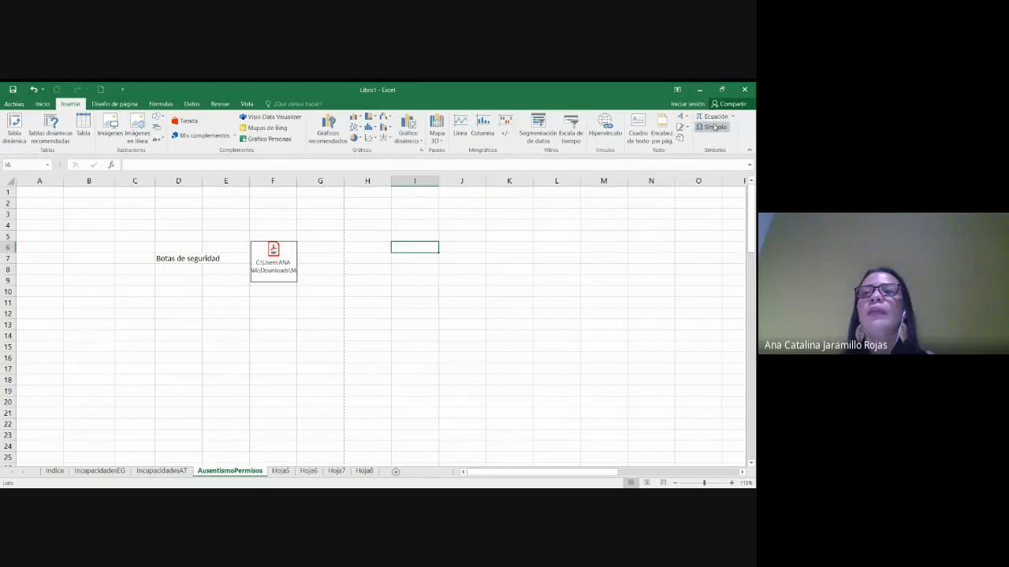
Insert an equation box beside the PDF icon and widen it across columns H to L.
click(712, 117)
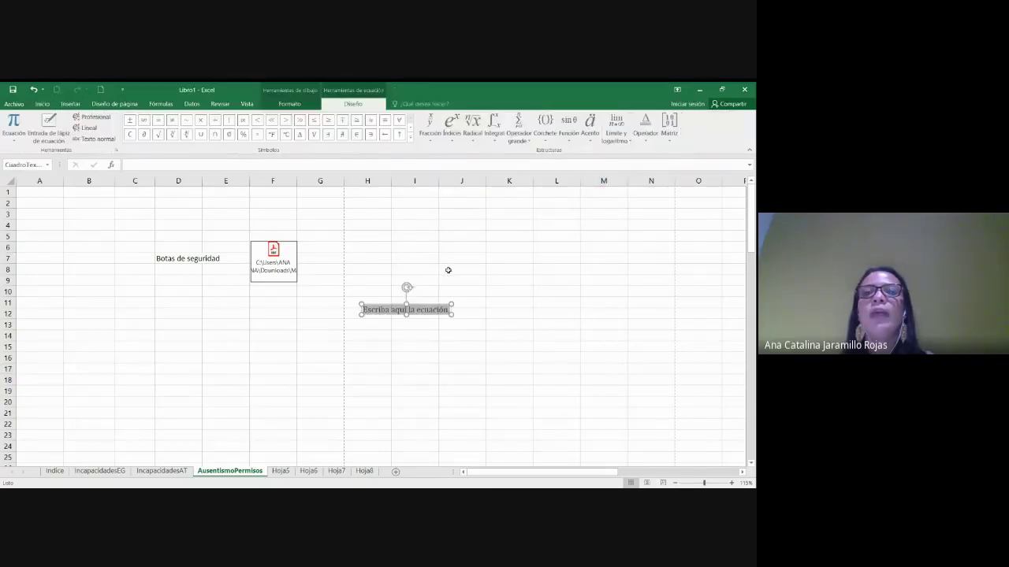
drag(424, 317, 436, 280)
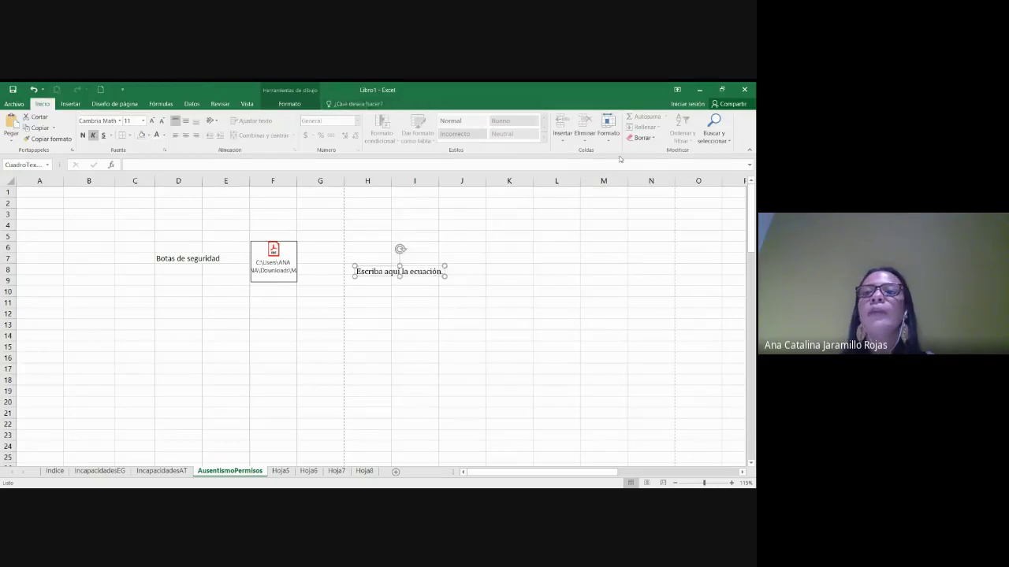
click(417, 276)
click(343, 84)
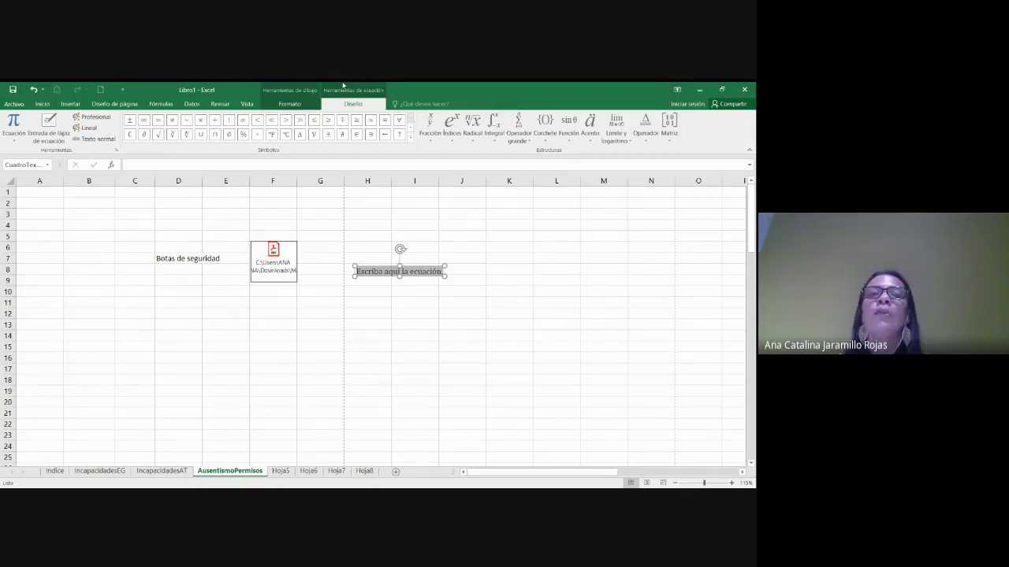
click(452, 278)
drag(451, 278, 549, 303)
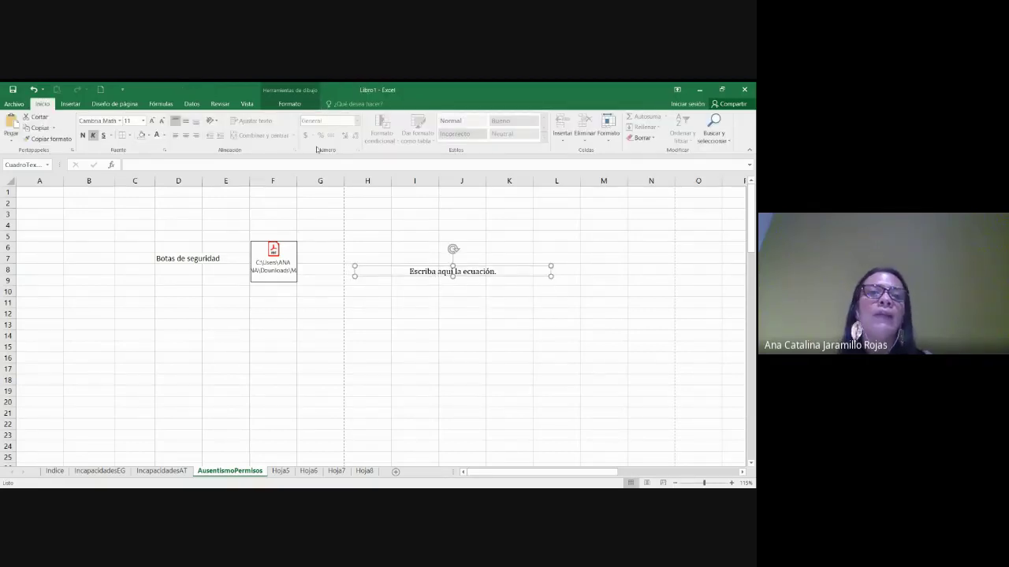
click(290, 103)
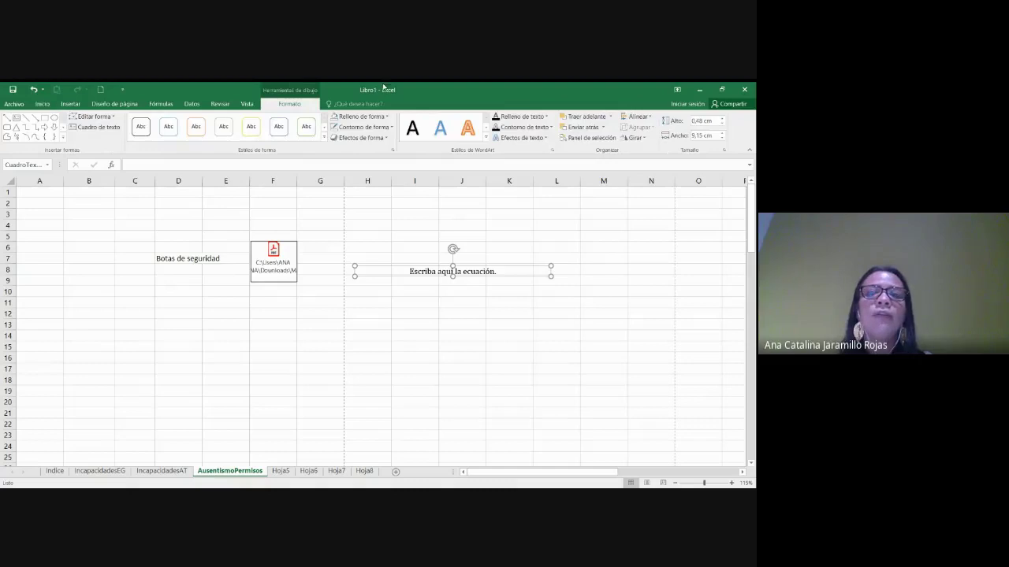
click(70, 104)
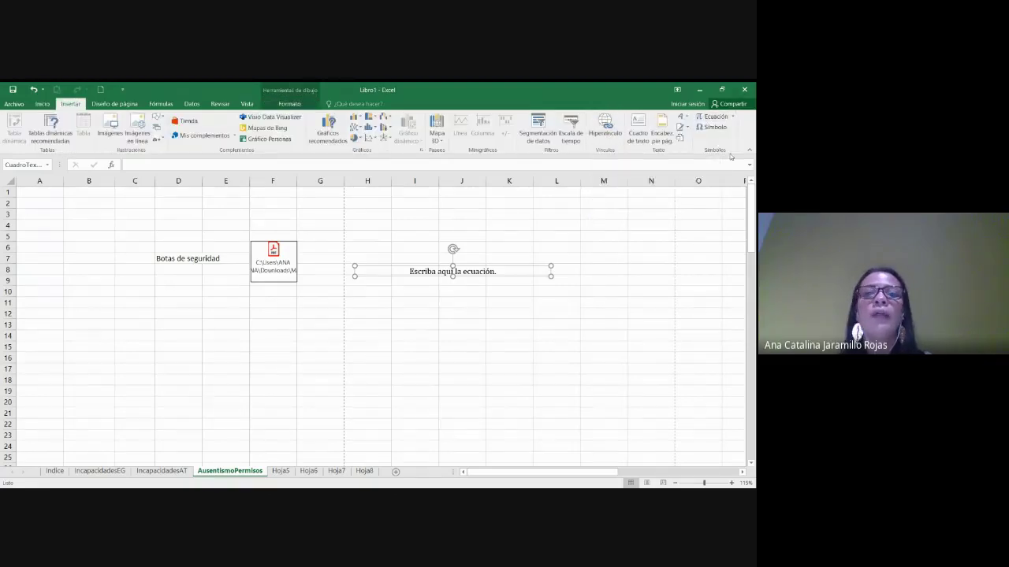
click(399, 324)
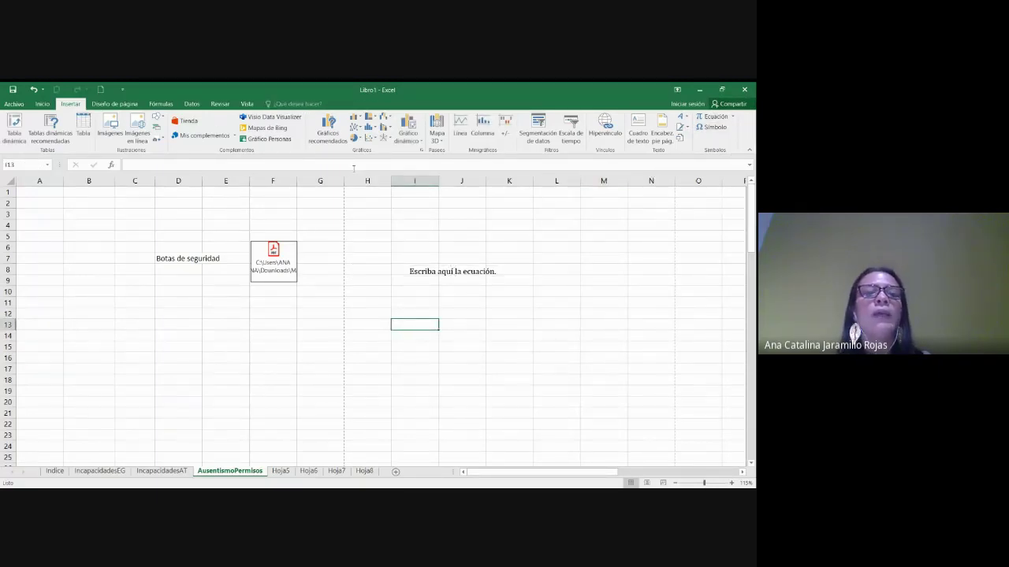
On Diseño de página, select columns D through J, then clear the selection.
click(114, 103)
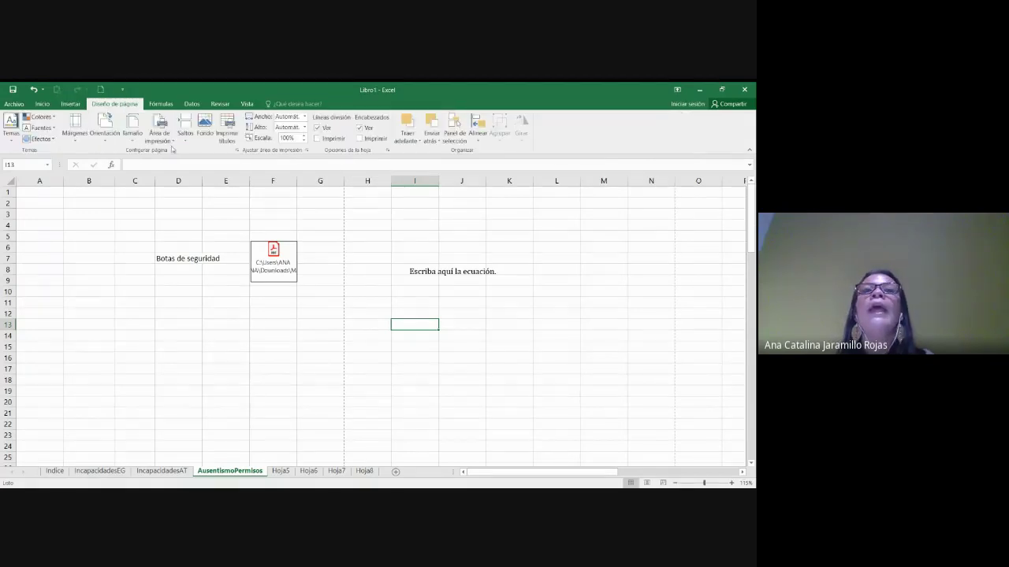
click(529, 356)
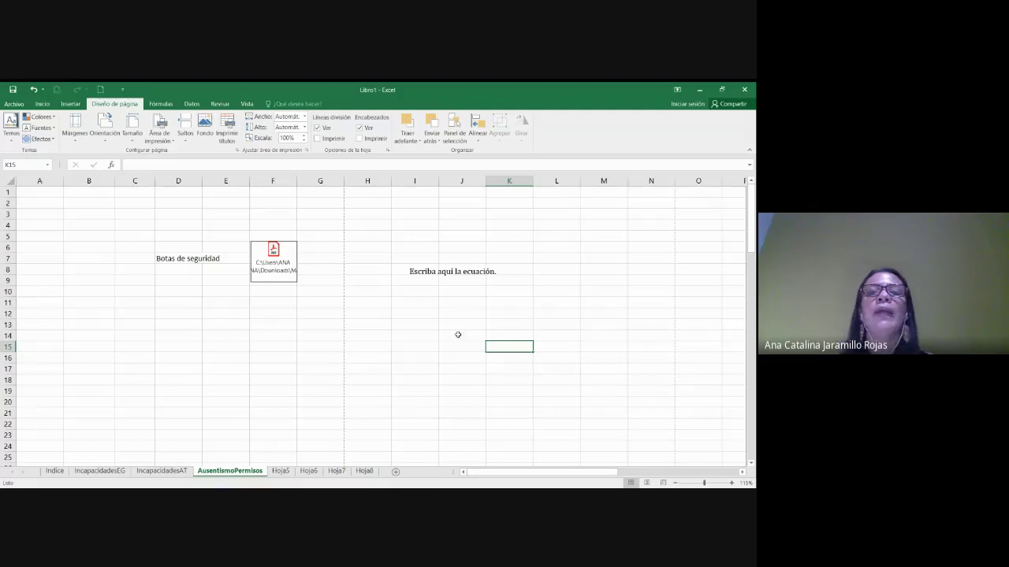
drag(178, 181, 461, 184)
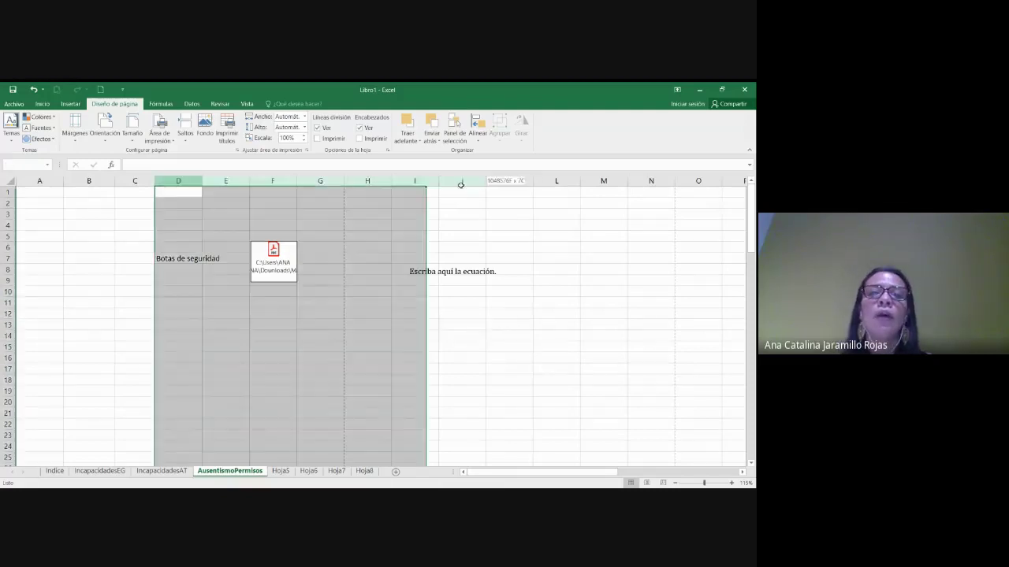
click(542, 246)
drag(191, 183, 447, 181)
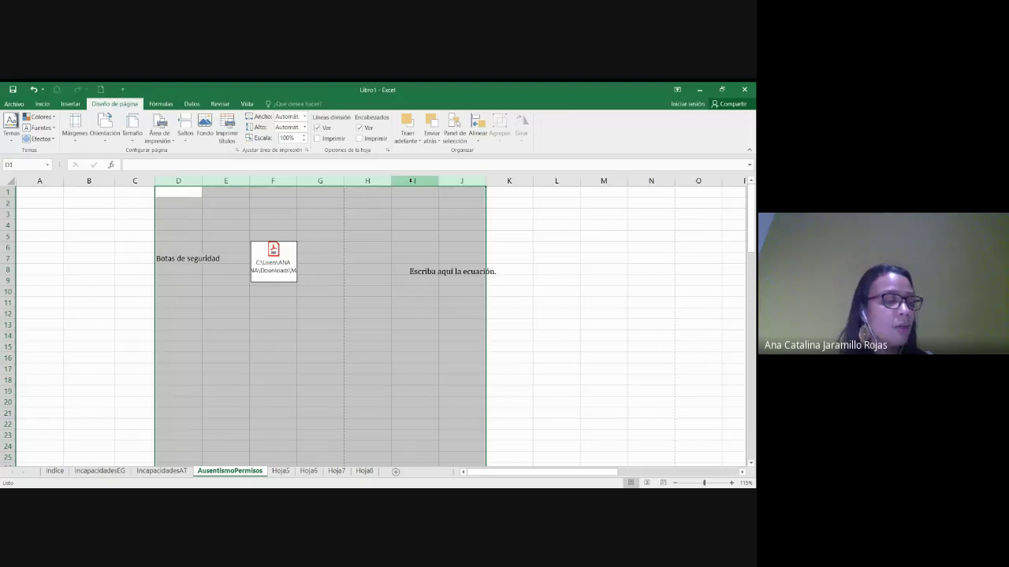
click(443, 333)
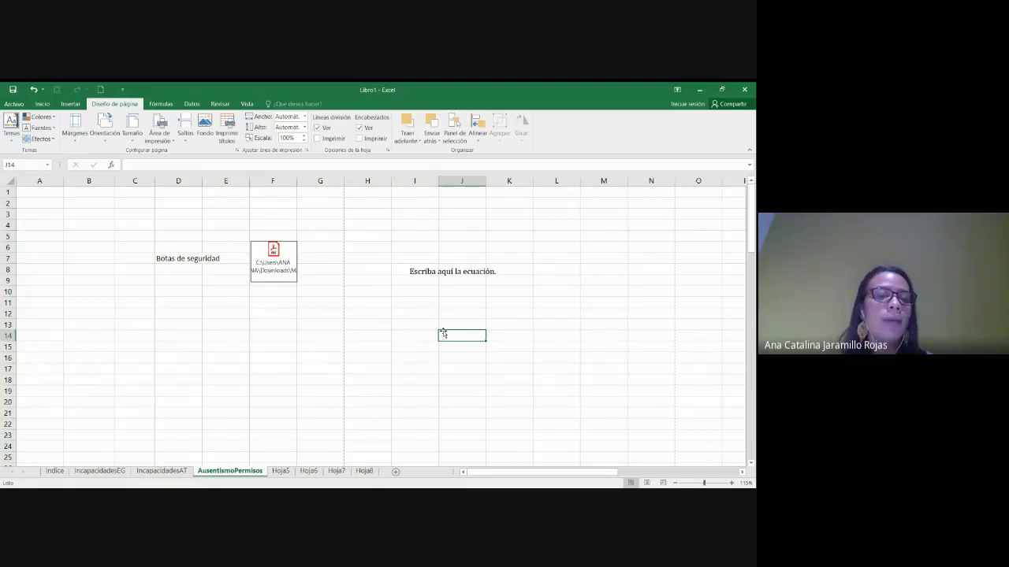
Delete the embedded PDF object from AusentismoPermisos.
click(290, 368)
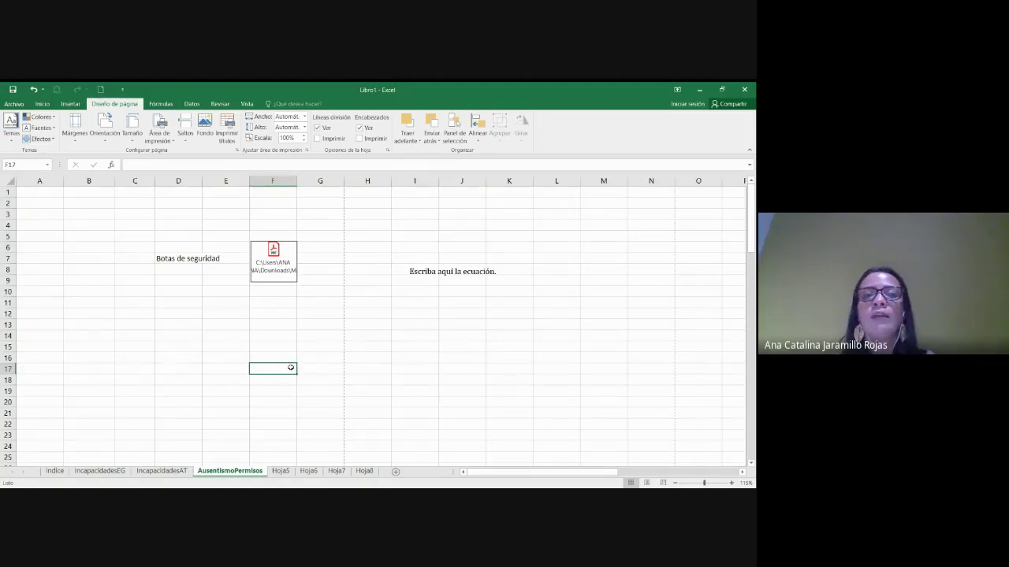
click(209, 236)
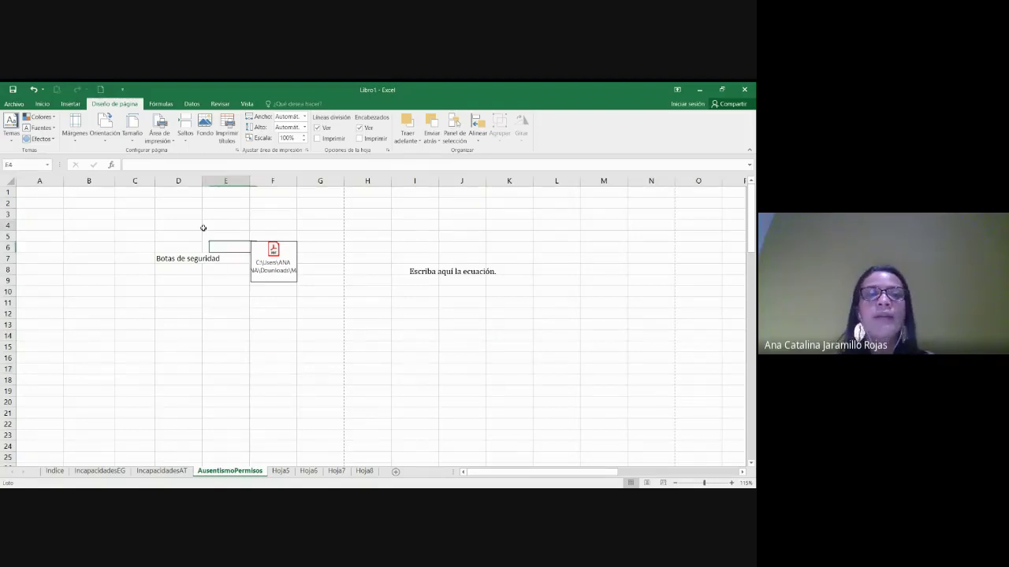
click(205, 226)
click(276, 279)
key(Delete)
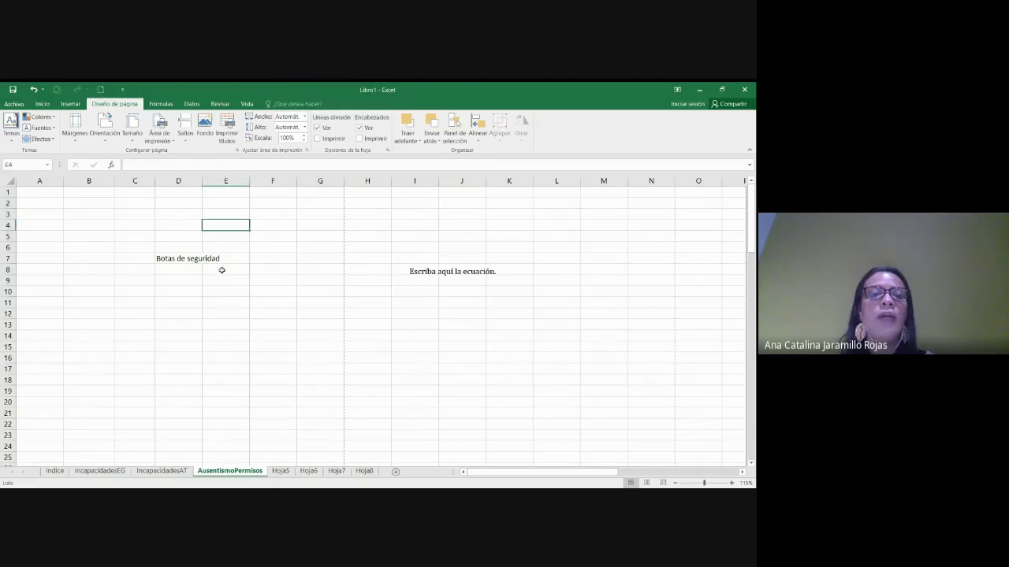
click(169, 263)
Browse the IncapacidadesEG, Indice and IncapacidadesAT sheets, then return to AusentismoPermisos.
click(95, 458)
click(99, 471)
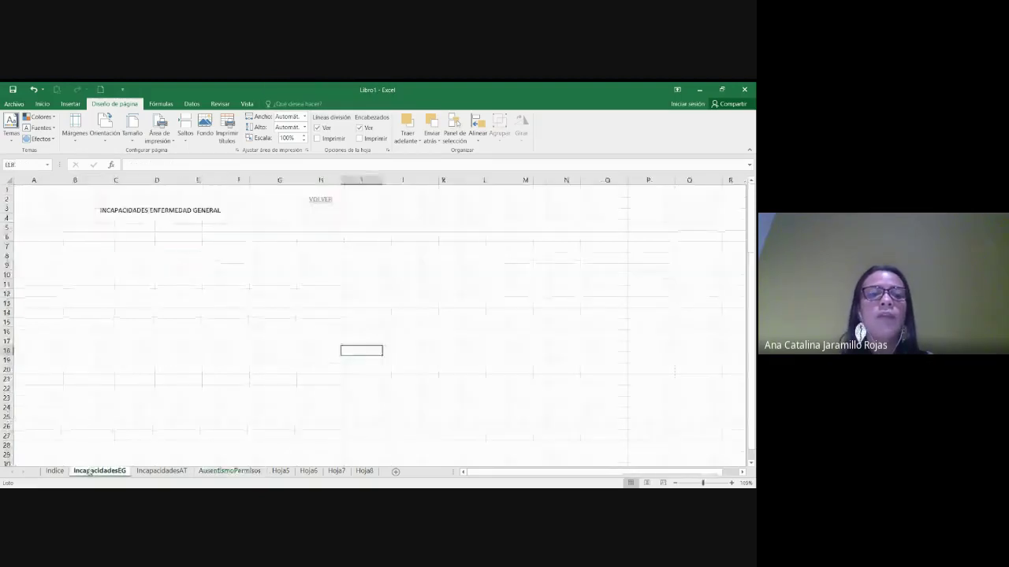
click(55, 470)
click(162, 471)
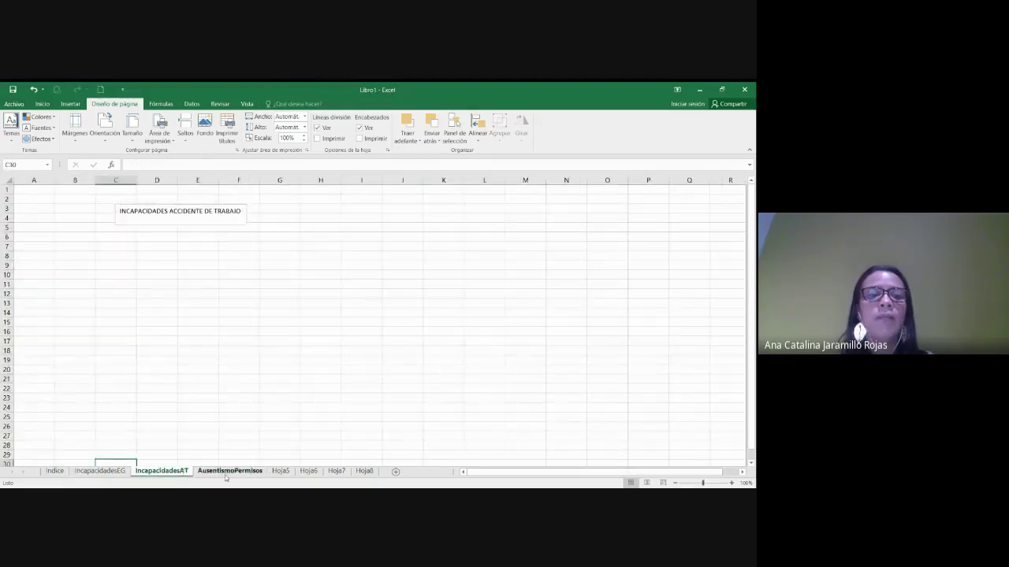
click(229, 471)
key(alt+Tab)
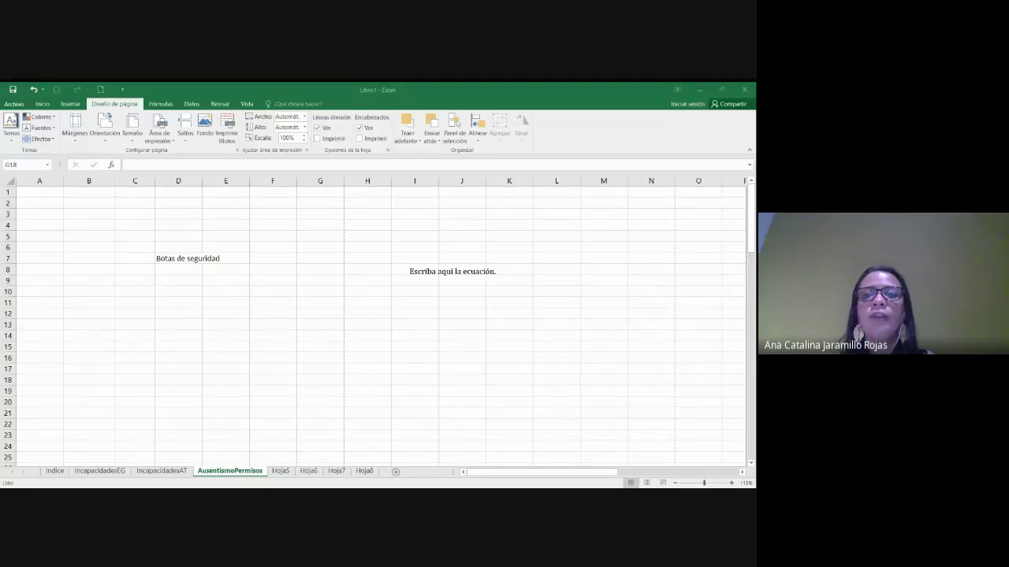
Relabel D7 'Escalera de seguridad' and paste the ladder photo at D9, shrunk and moved up.
click(273, 336)
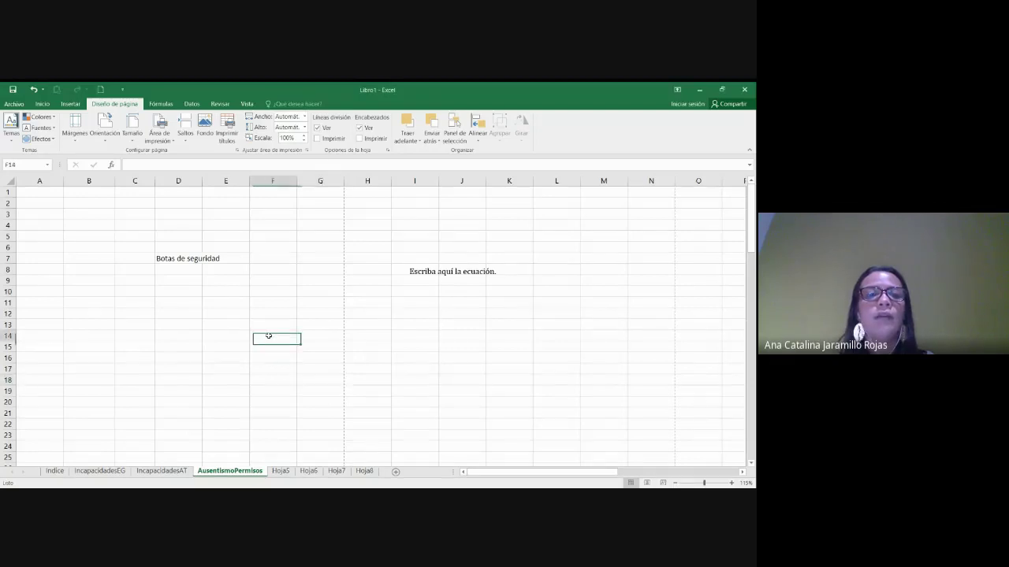
click(190, 258)
text(Escale)
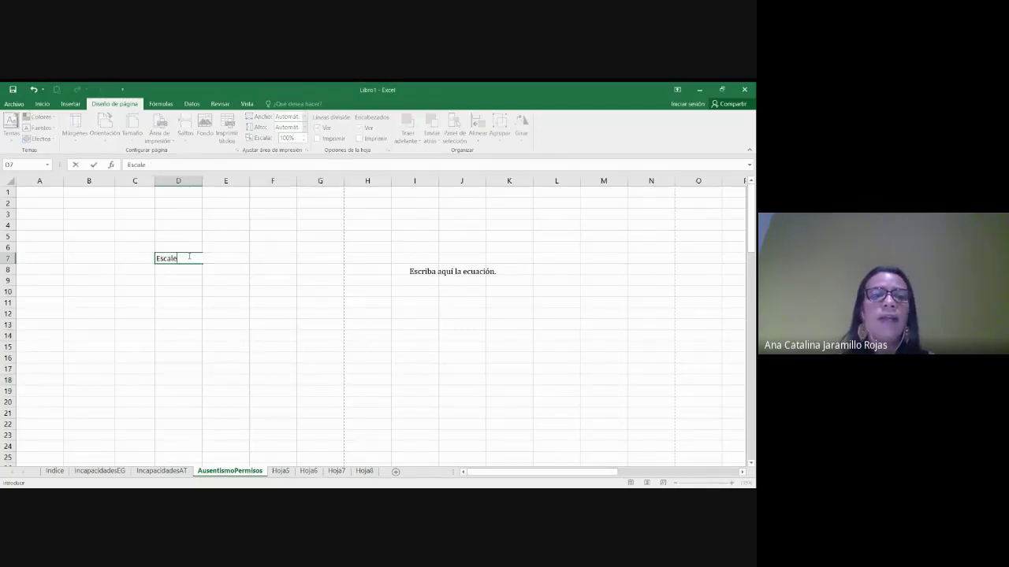
text(ra de seguridad)
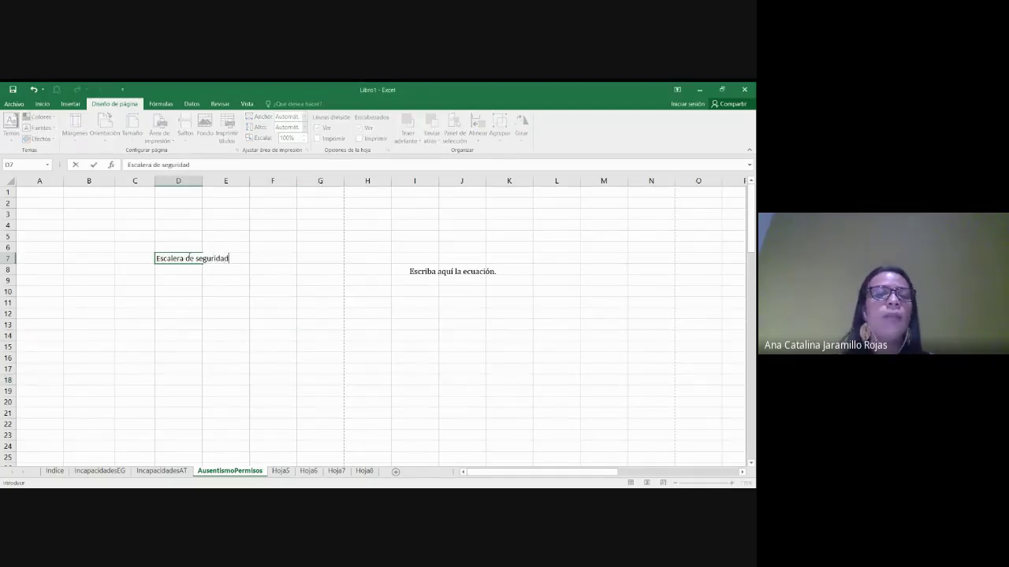
click(178, 280)
key(ctrl+v)
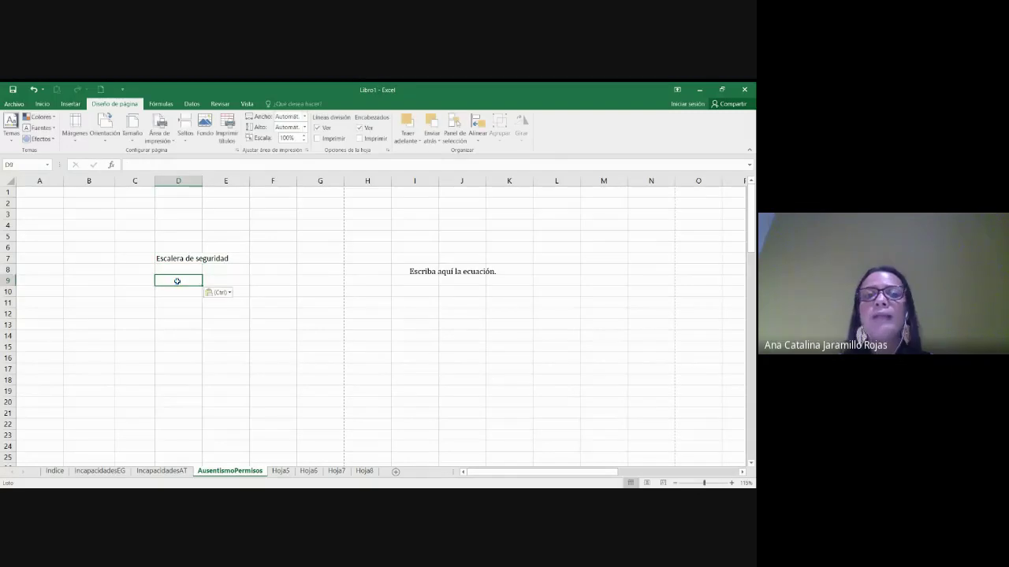
drag(662, 282, 598, 367)
drag(446, 396, 486, 297)
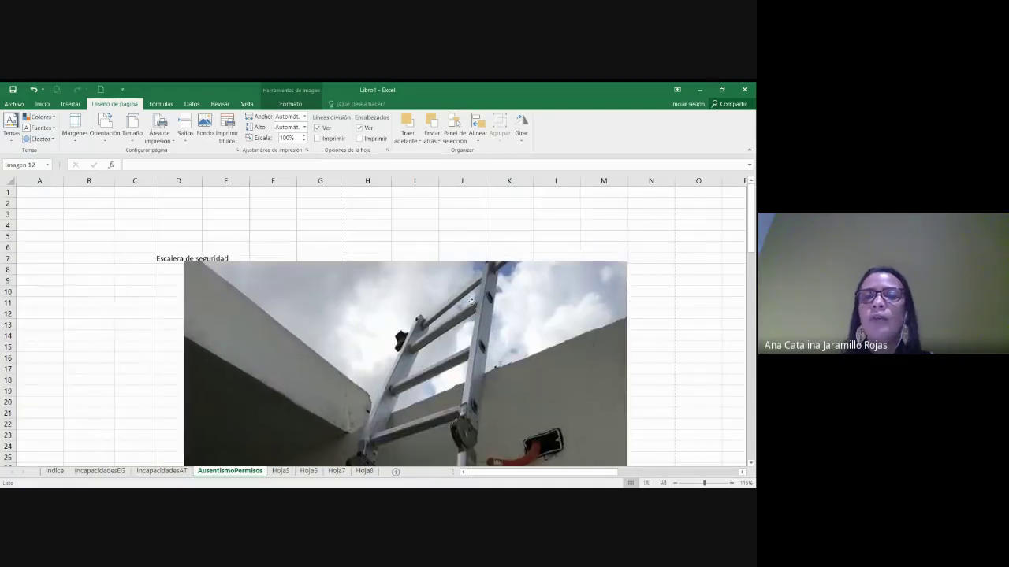
Move the label up to E5 and delete the leftover text box above the photo.
click(180, 255)
drag(180, 254, 227, 242)
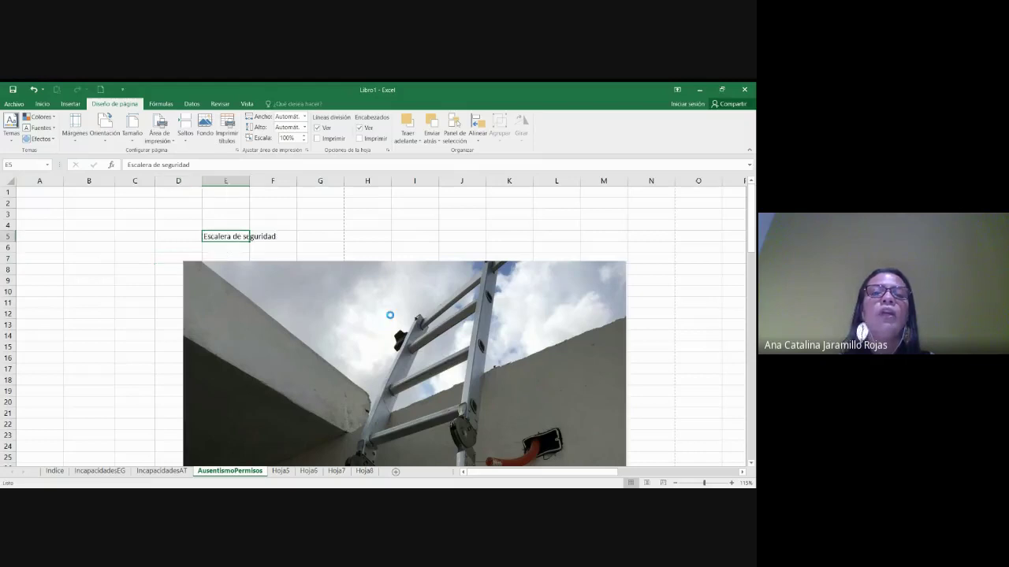
ctrl+scroll(389, 318, down, 3)
click(387, 229)
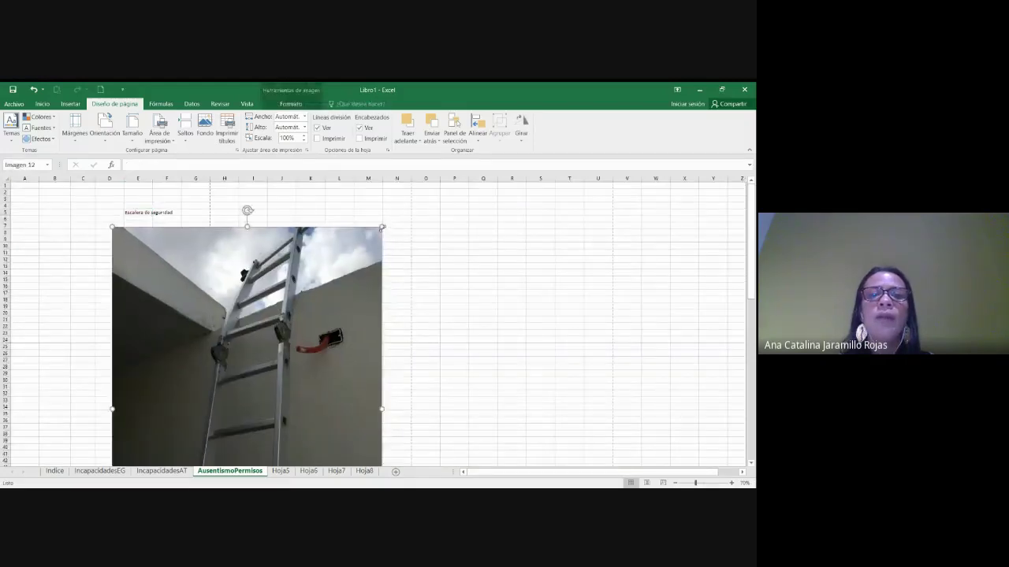
click(215, 232)
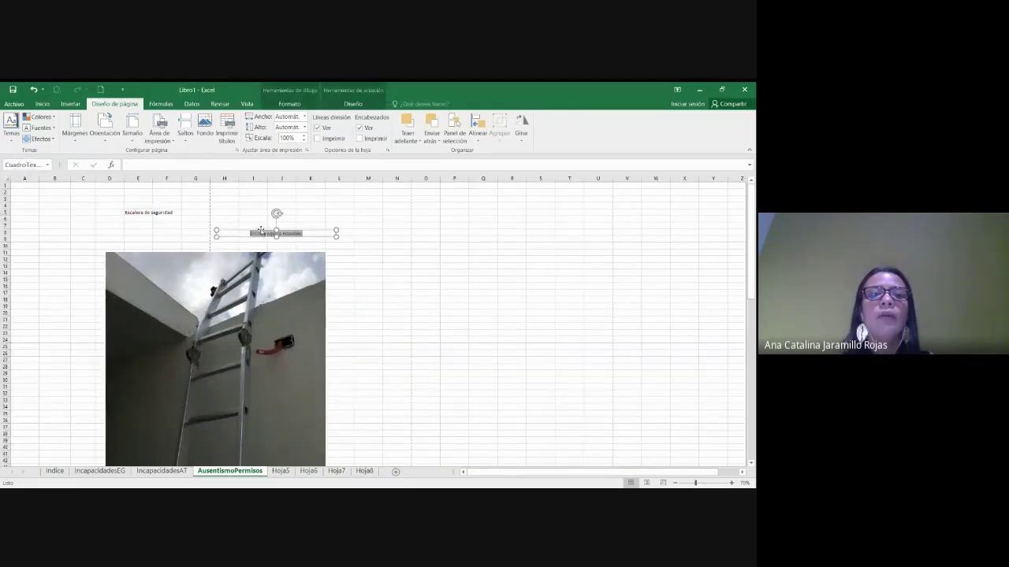
key(Escape)
key(Delete)
Rewrite the E5 label as 'Inspección de escalera en área de bodega'.
click(190, 268)
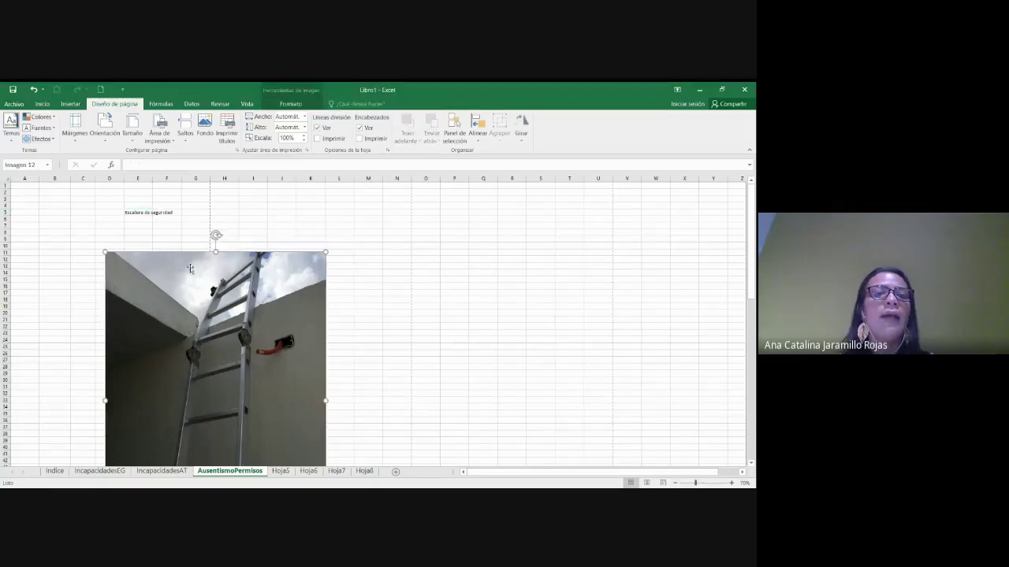
click(135, 212)
click(153, 165)
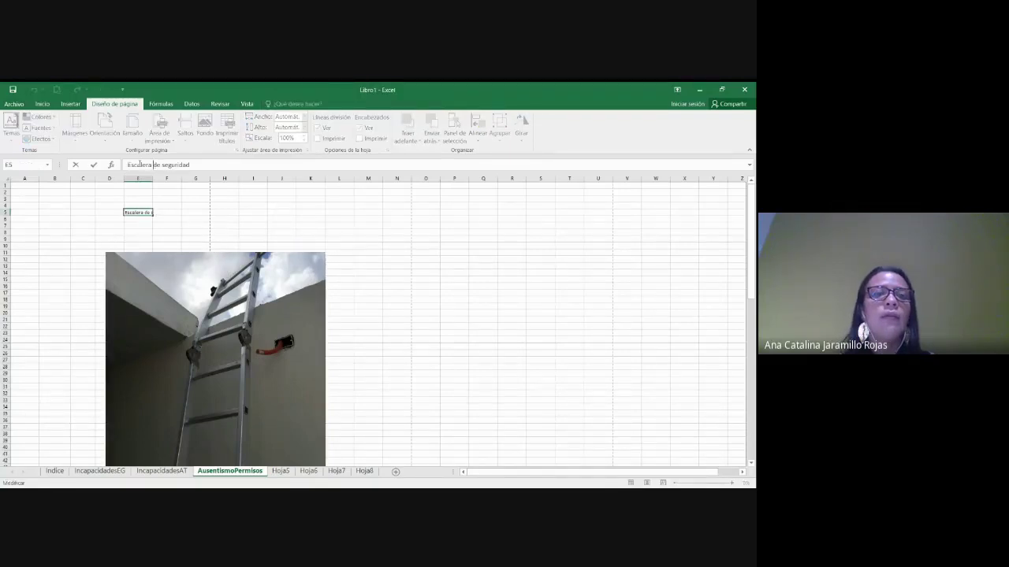
text(Inspección de)
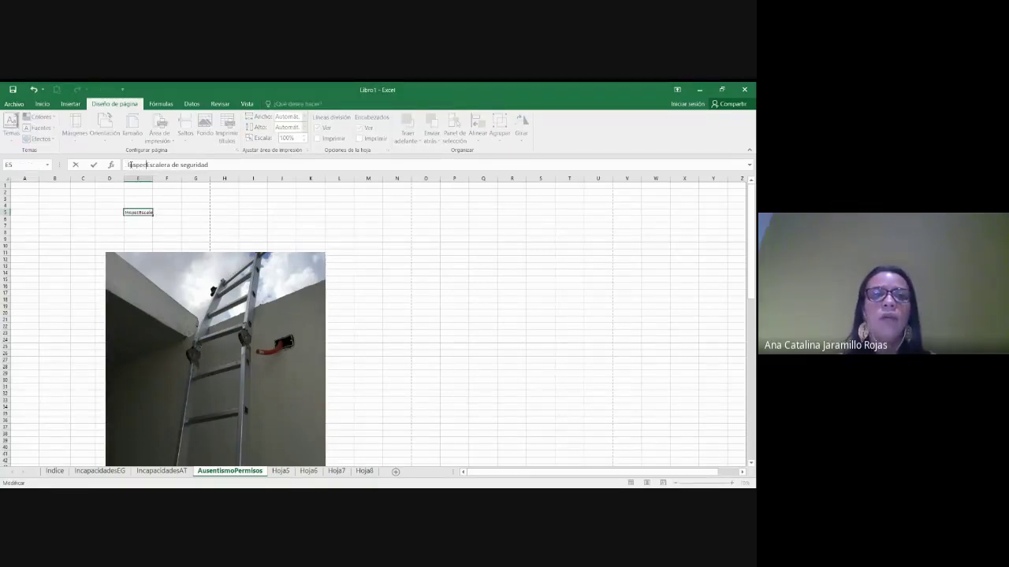
key(ctrl+shift+Right)
key(ctrl+shift+Right)
key(ctrl+shift+Right)
key(Delete)
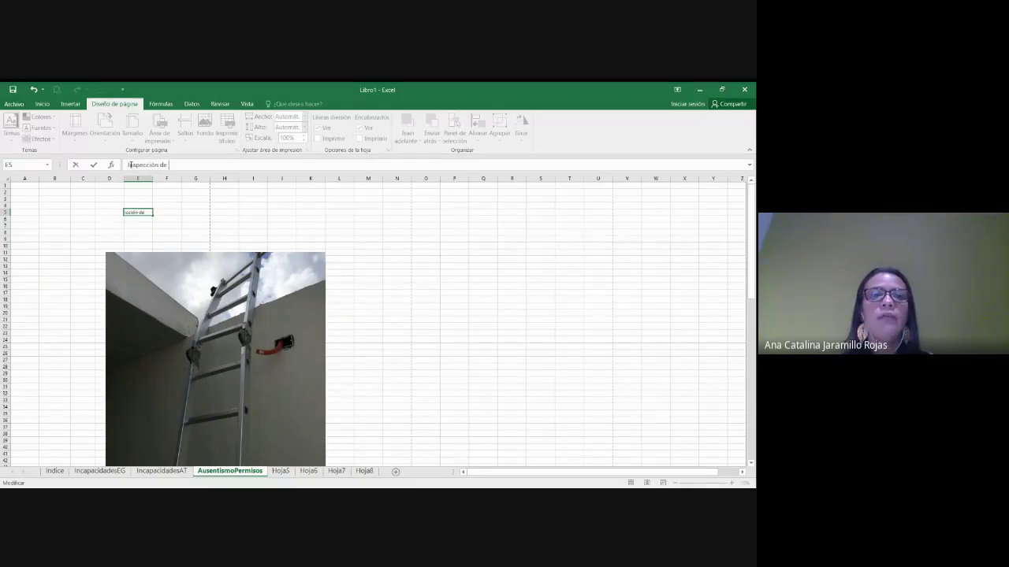
text(escalera e)
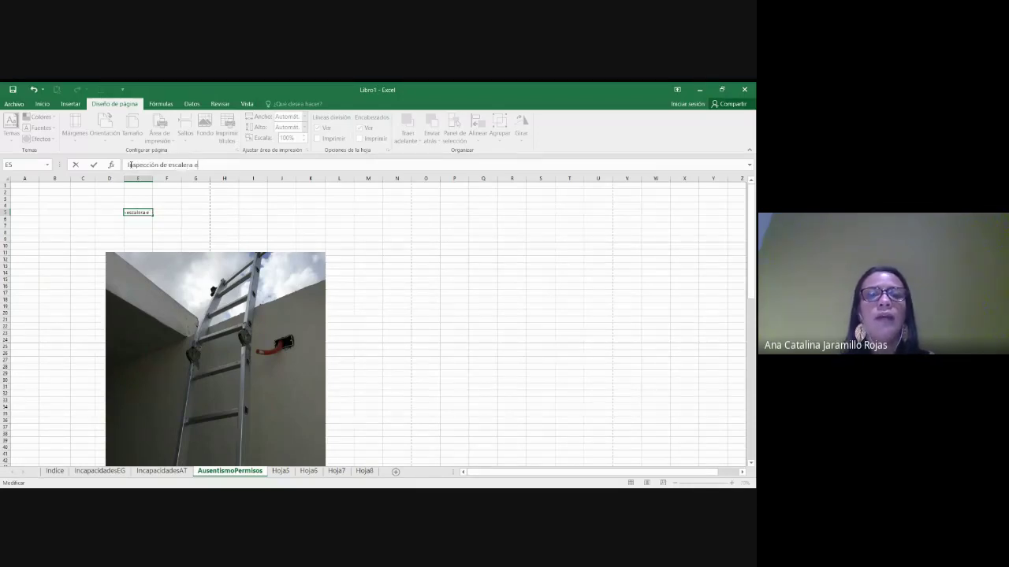
text(n á)
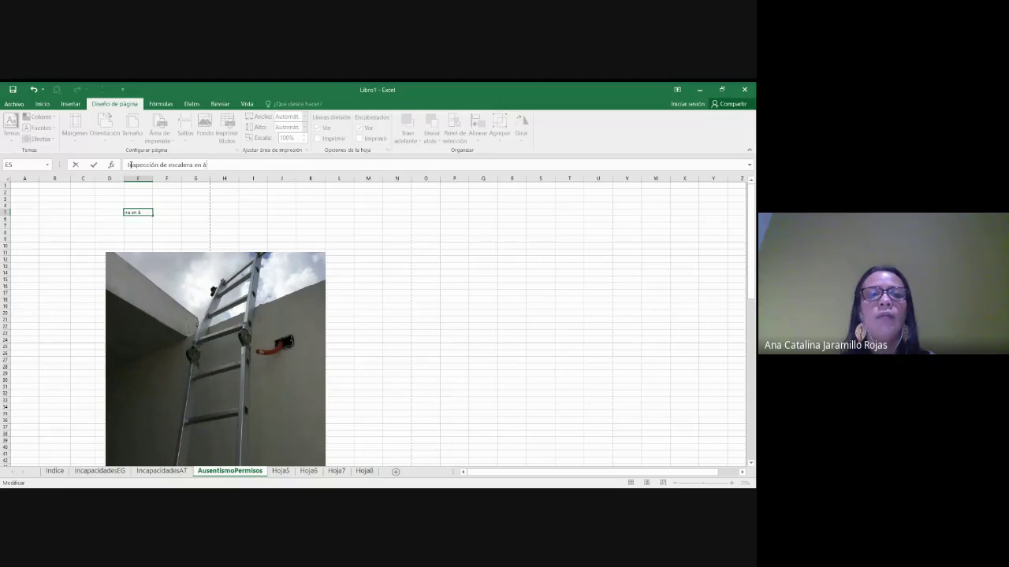
text(rea de bod)
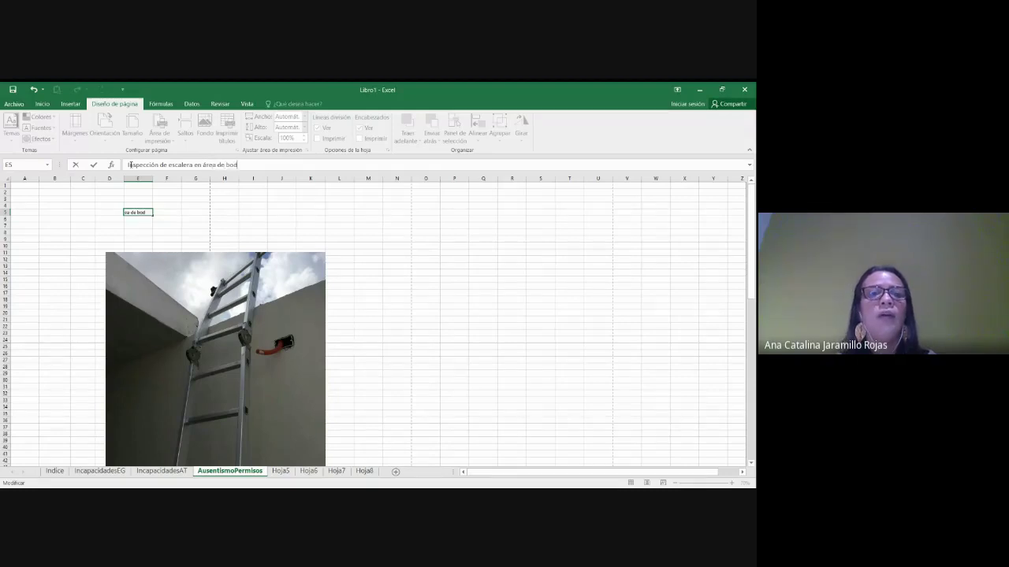
text(ega)
key(Return)
click(134, 213)
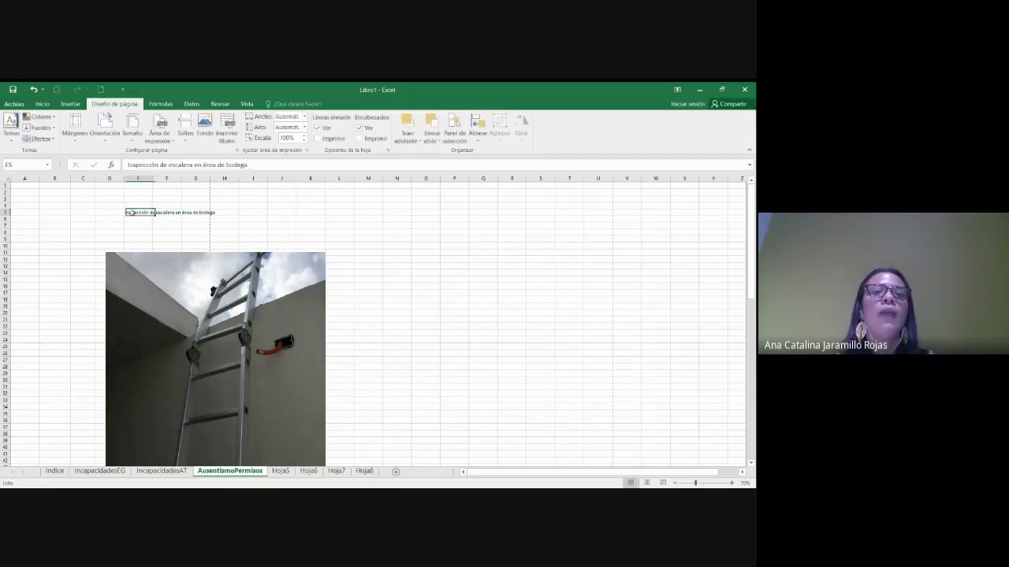
click(159, 293)
Nudge the ladder photo up and right, directly under the title.
drag(159, 292, 176, 260)
click(380, 280)
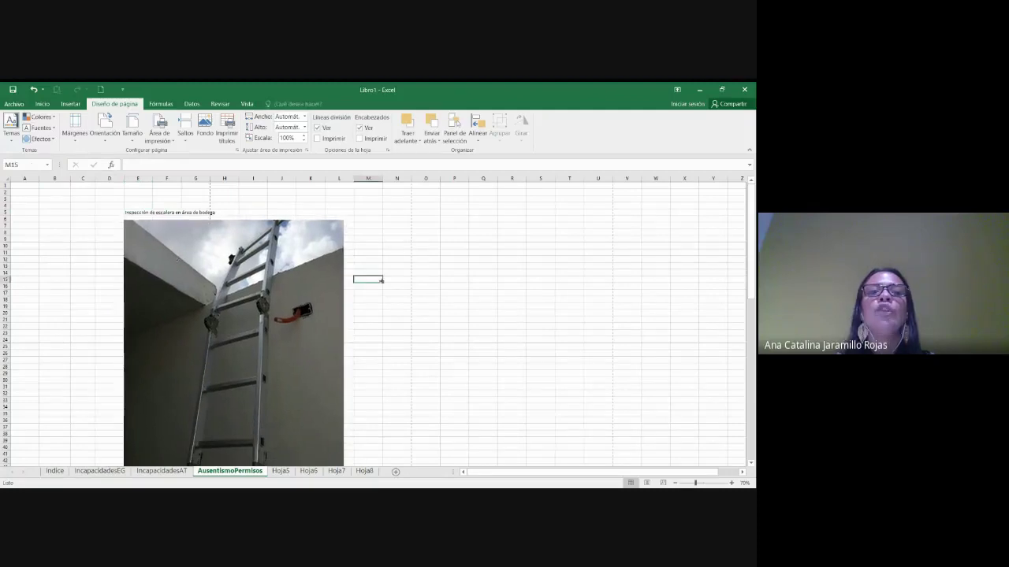
scroll(380, 279, down, 6)
scroll(383, 284, up, 5)
click(383, 285)
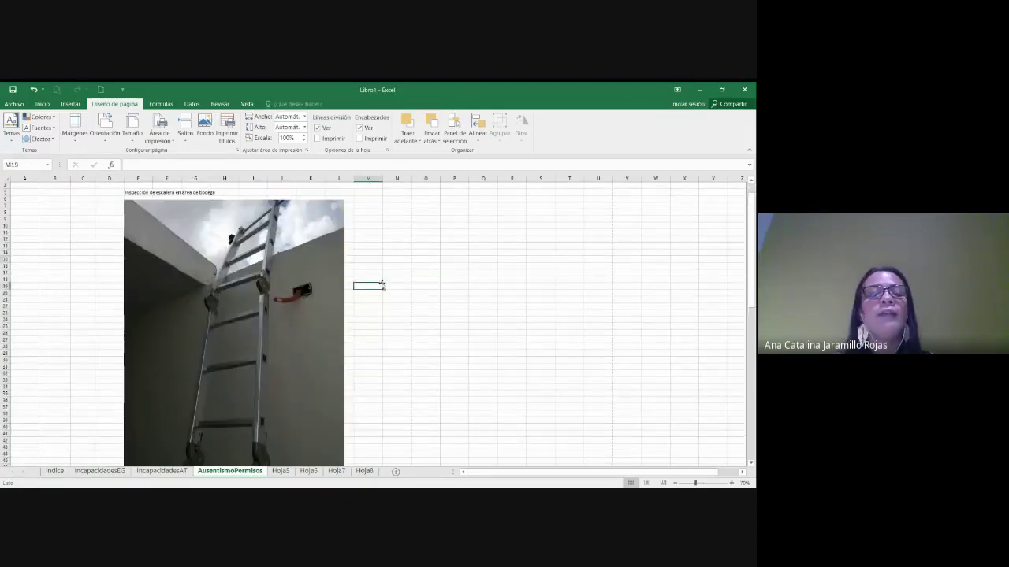
Select the title range E5 through K5.
click(142, 191)
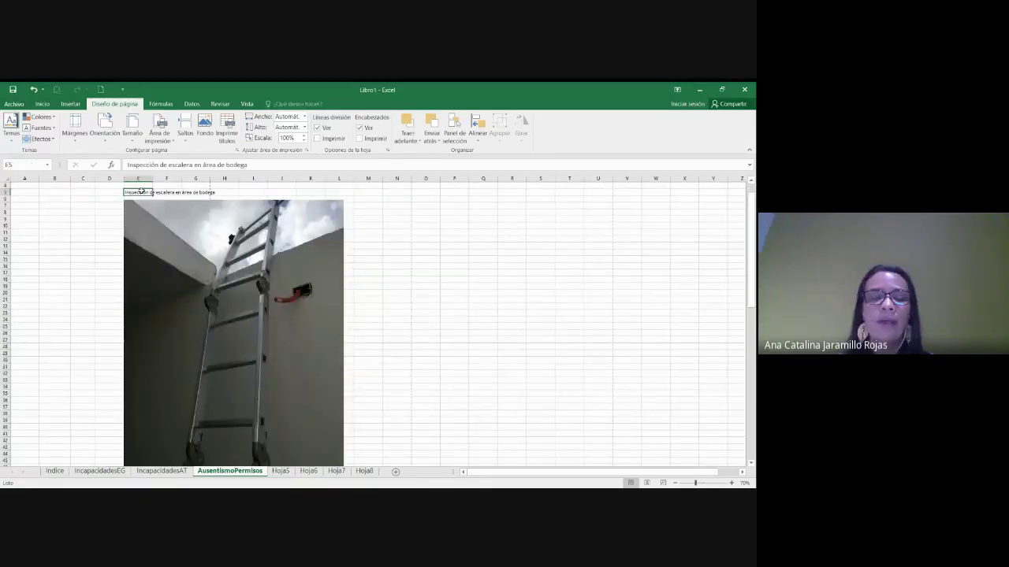
drag(146, 185, 355, 192)
click(137, 192)
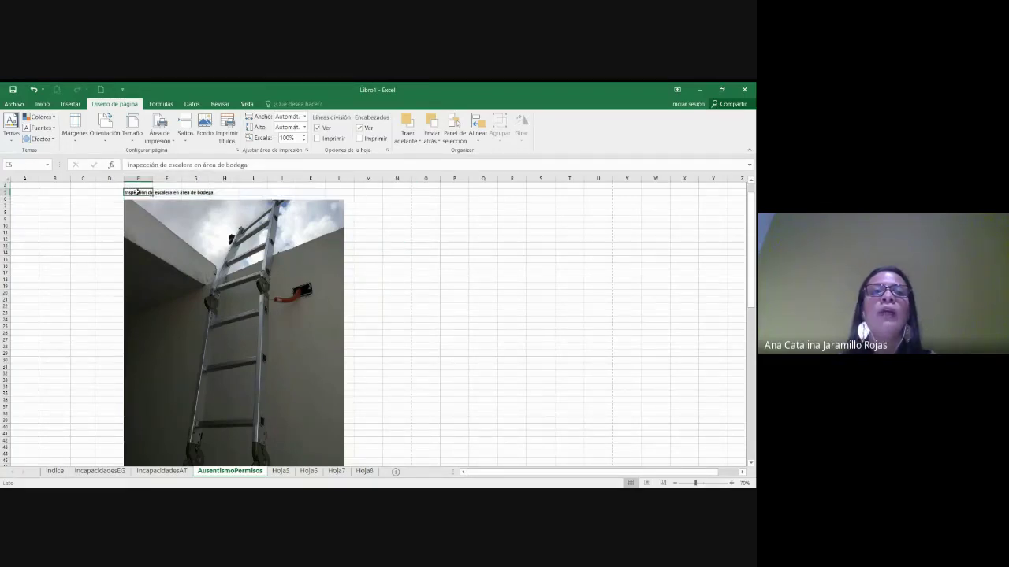
drag(137, 191, 347, 191)
click(311, 191)
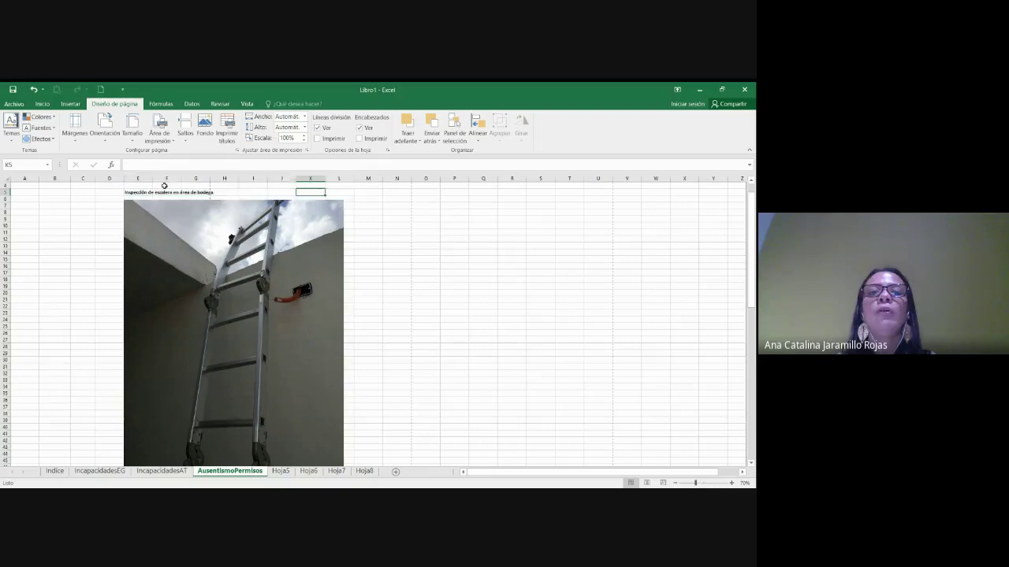
drag(139, 192, 315, 192)
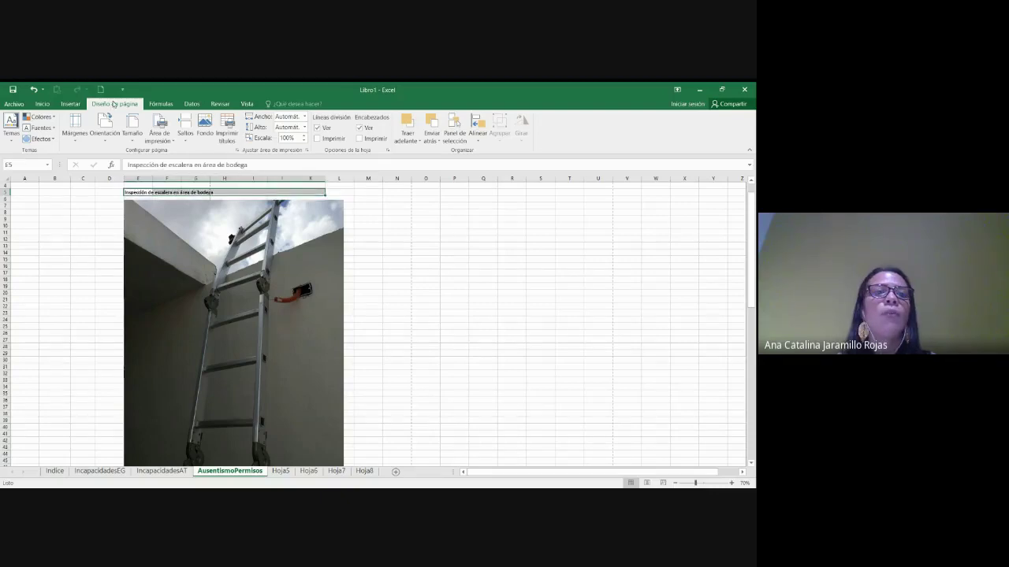
Merge and centre the title across E5:K5 and enlarge its font size.
click(43, 104)
click(188, 136)
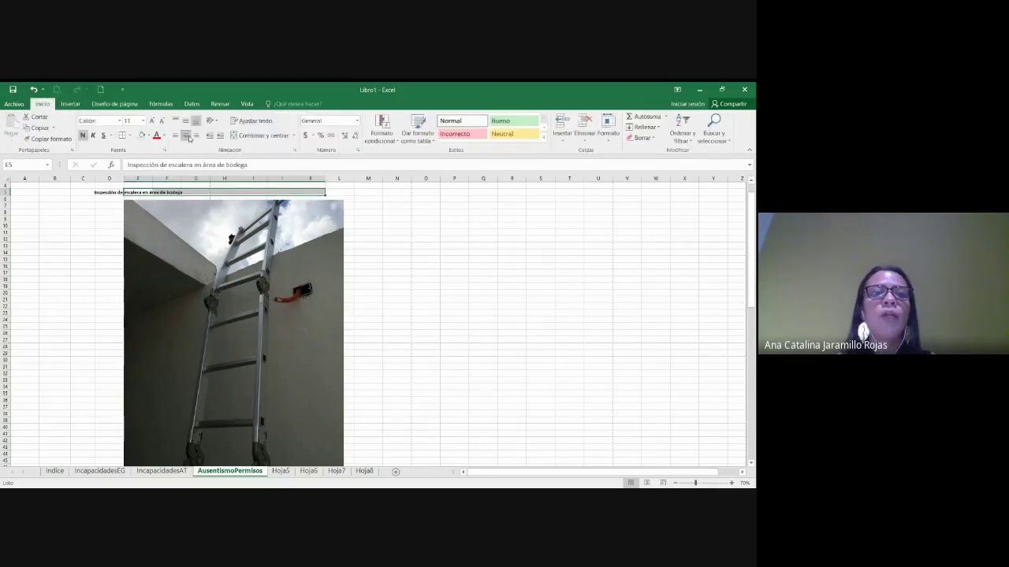
click(260, 135)
click(153, 121)
click(153, 122)
click(153, 121)
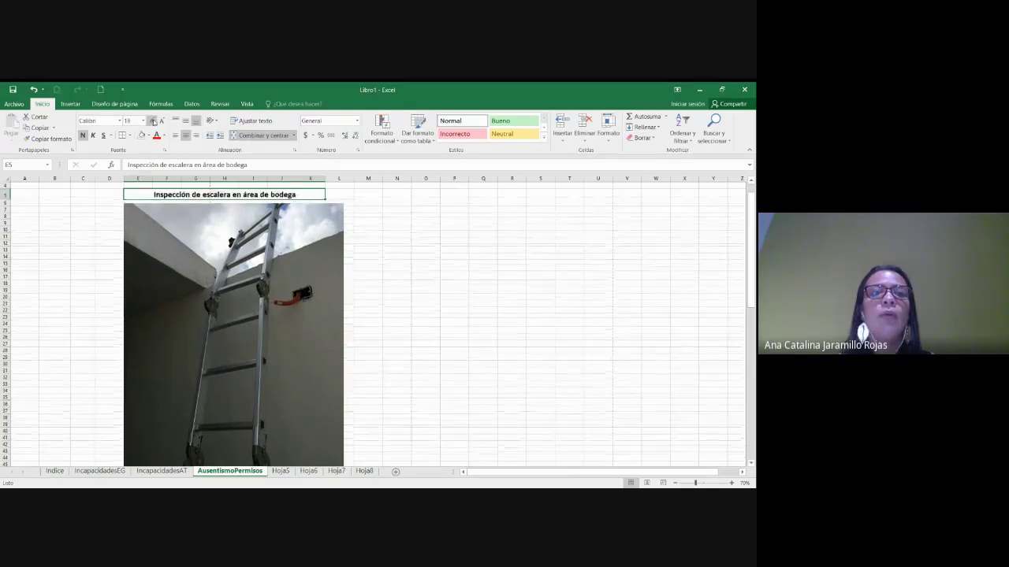
Make the ladder photo slightly narrower by dragging its corner handle.
click(367, 261)
click(303, 237)
drag(344, 204, 307, 225)
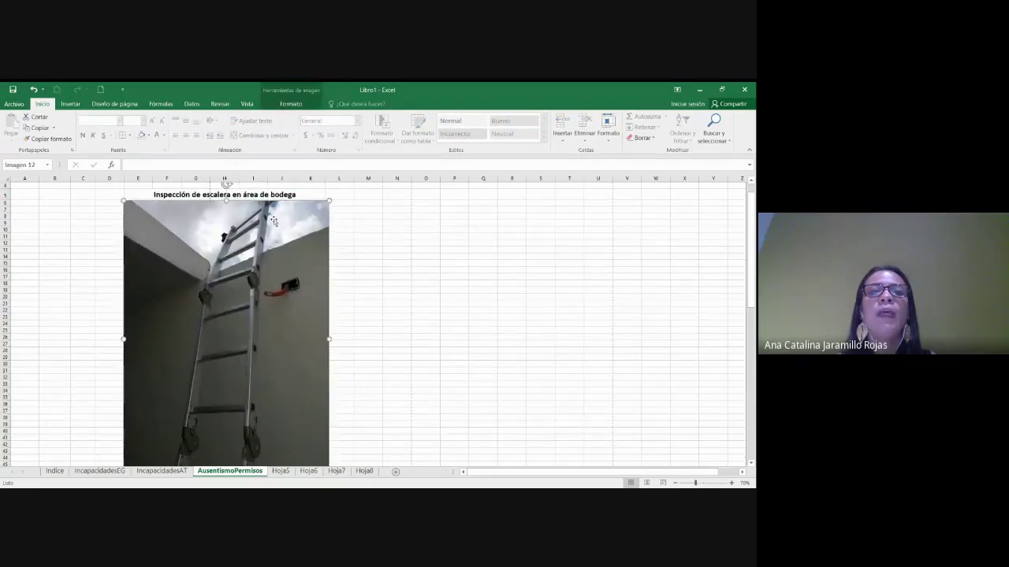
click(368, 236)
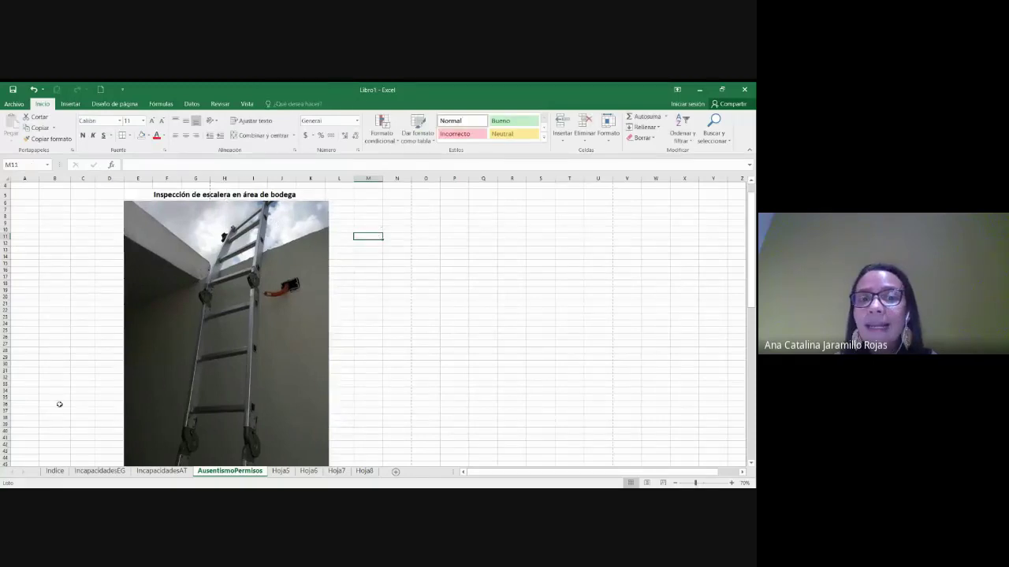
scroll(344, 189, up, 1)
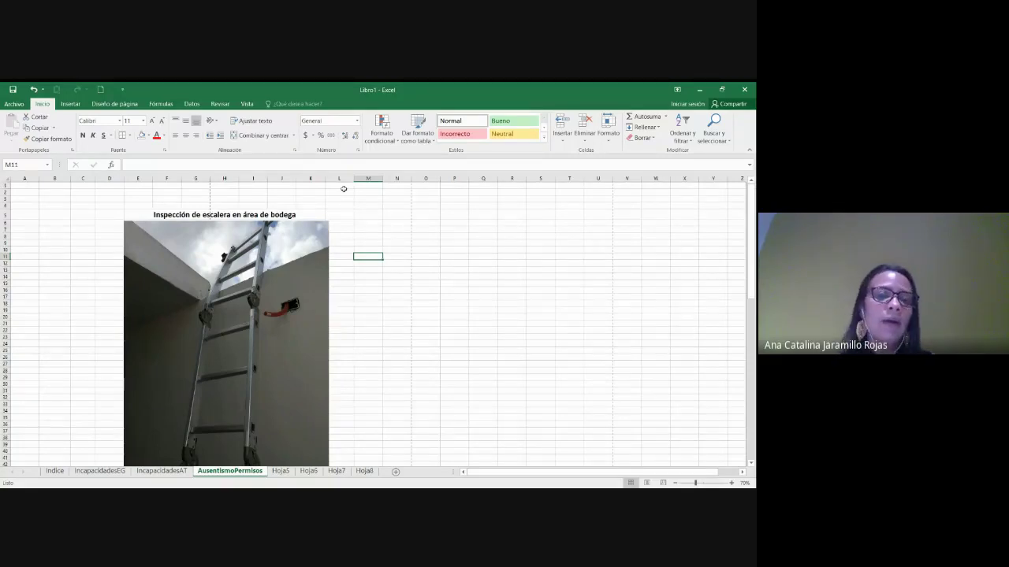
key(alt+Tab)
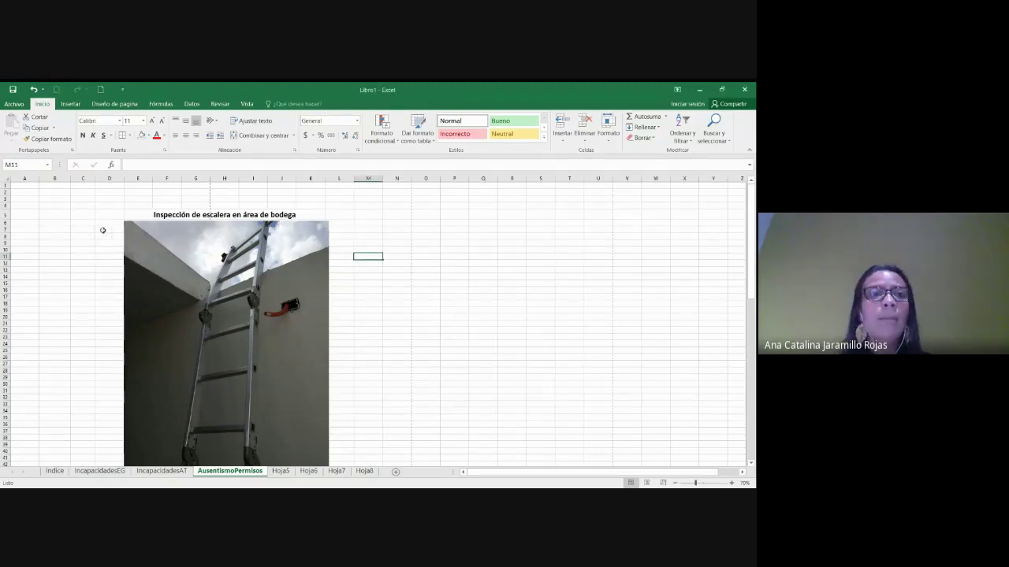
Set the print area from D5 to just below the ladder photo, including the title.
click(136, 215)
click(108, 214)
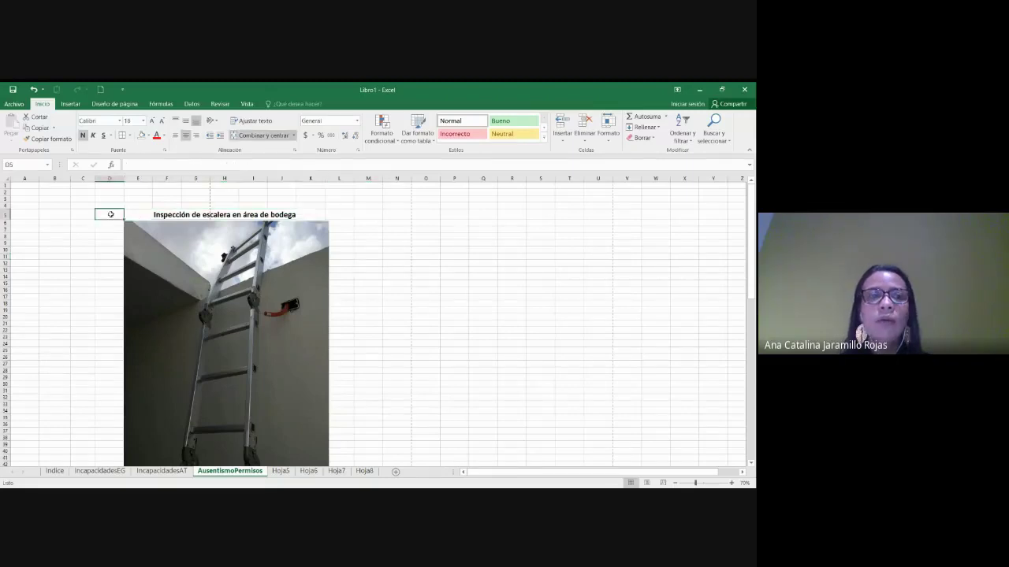
scroll(327, 336, down, 7)
click(342, 355)
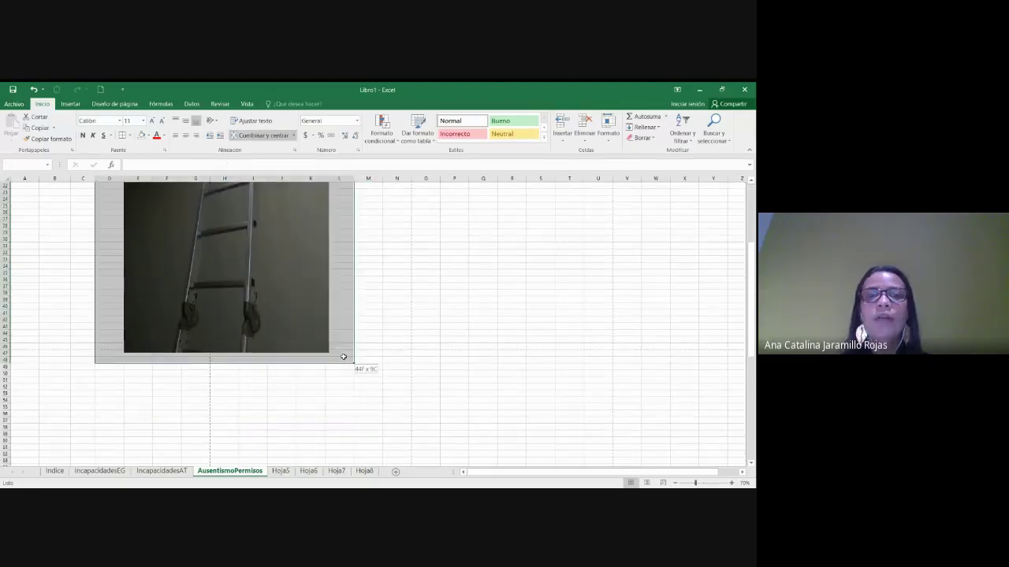
scroll(344, 354, up, 7)
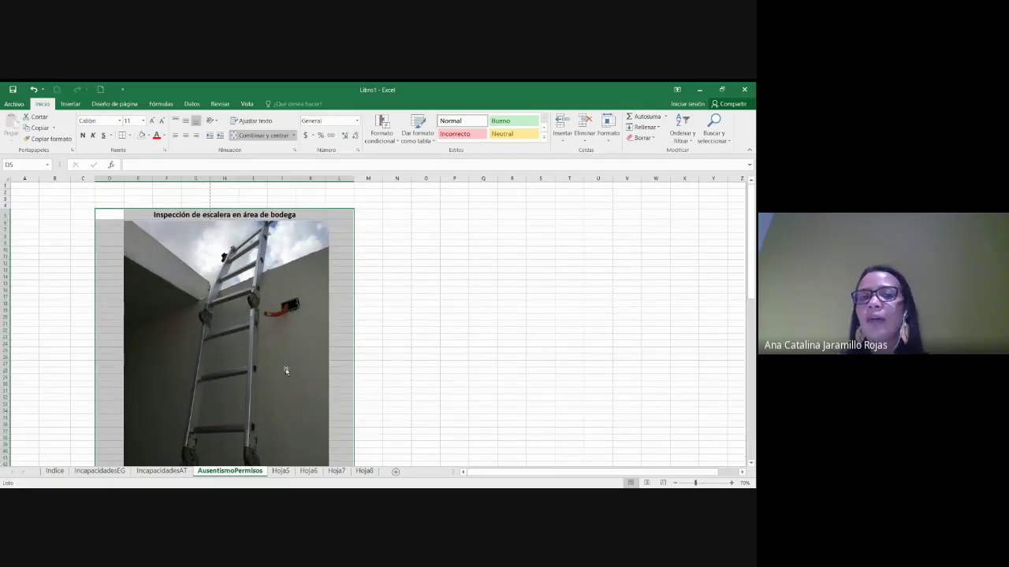
scroll(109, 226, down, 4)
click(114, 104)
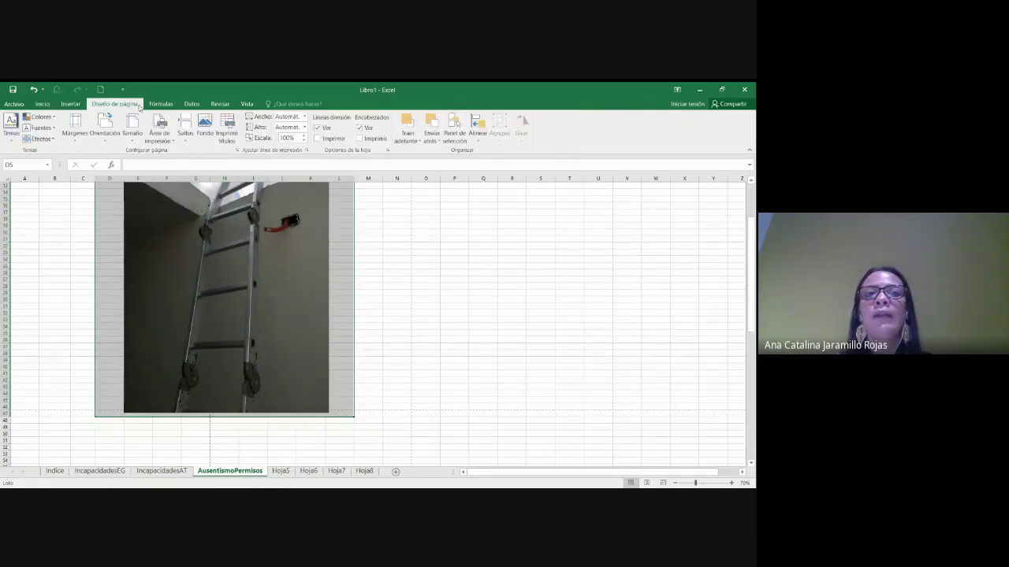
click(159, 130)
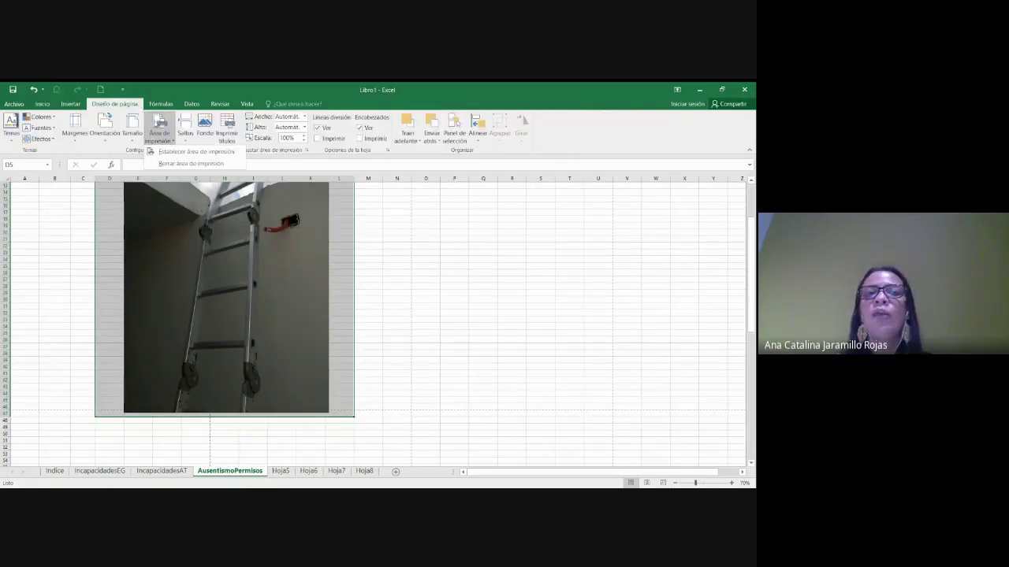
click(169, 151)
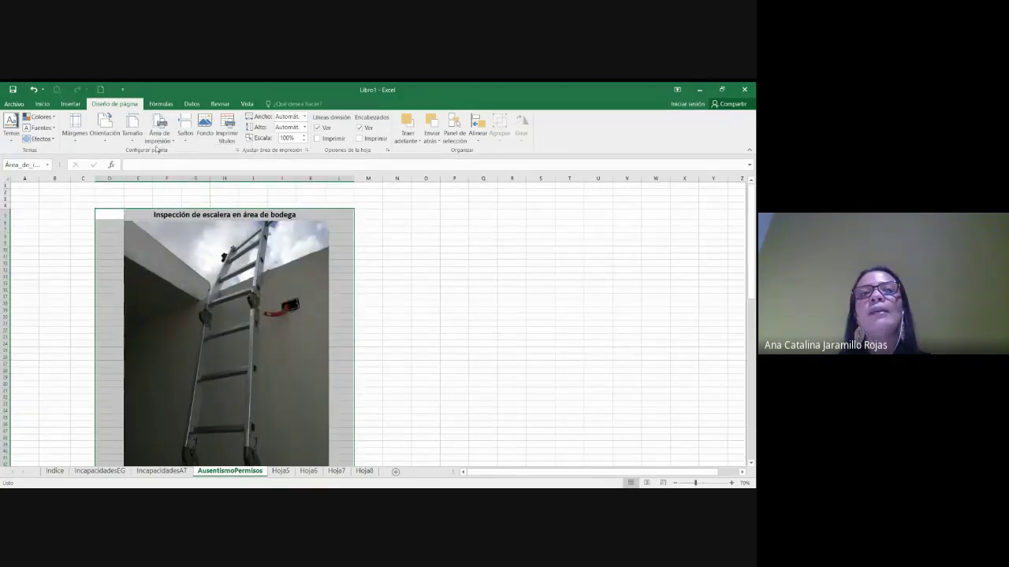
Set the paper size to Carta with Vertical (portrait) orientation.
click(134, 138)
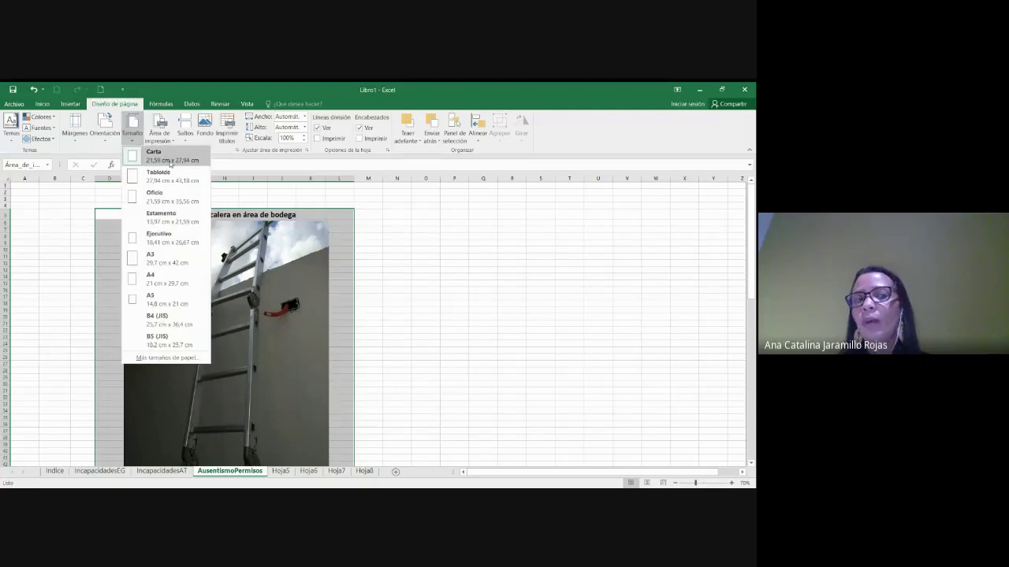
click(170, 160)
click(105, 128)
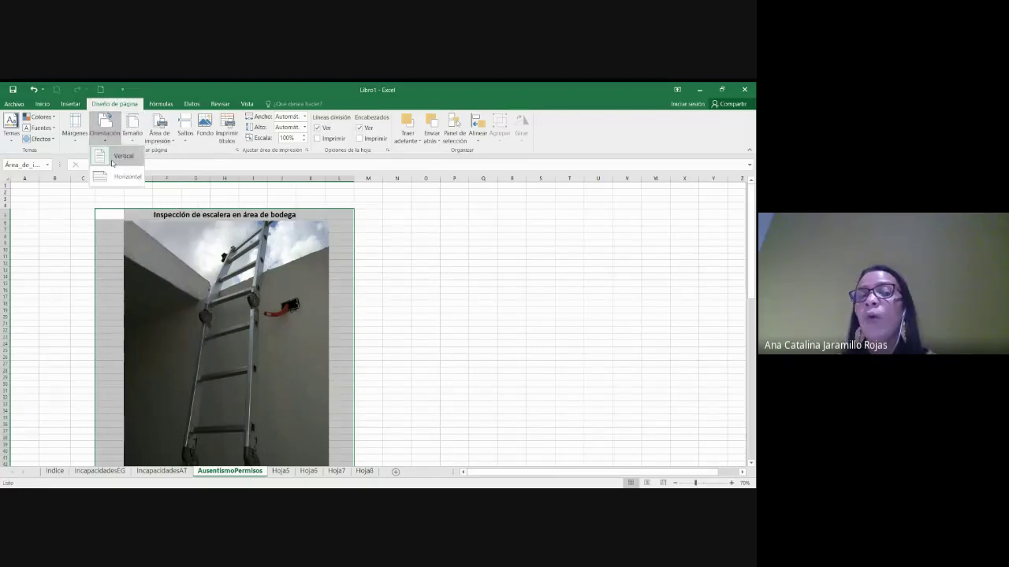
click(115, 158)
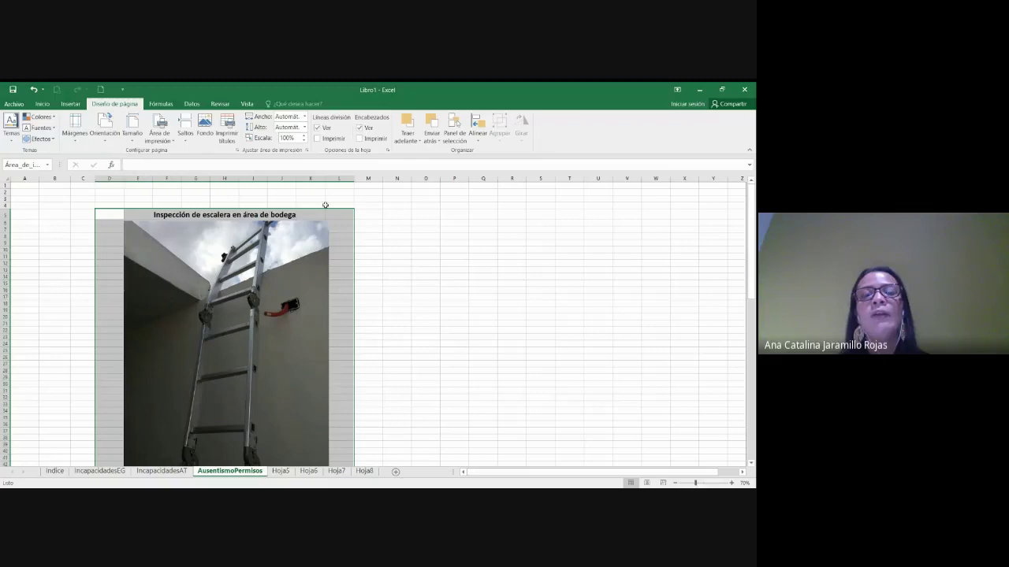
scroll(334, 203, down, 5)
scroll(333, 205, up, 5)
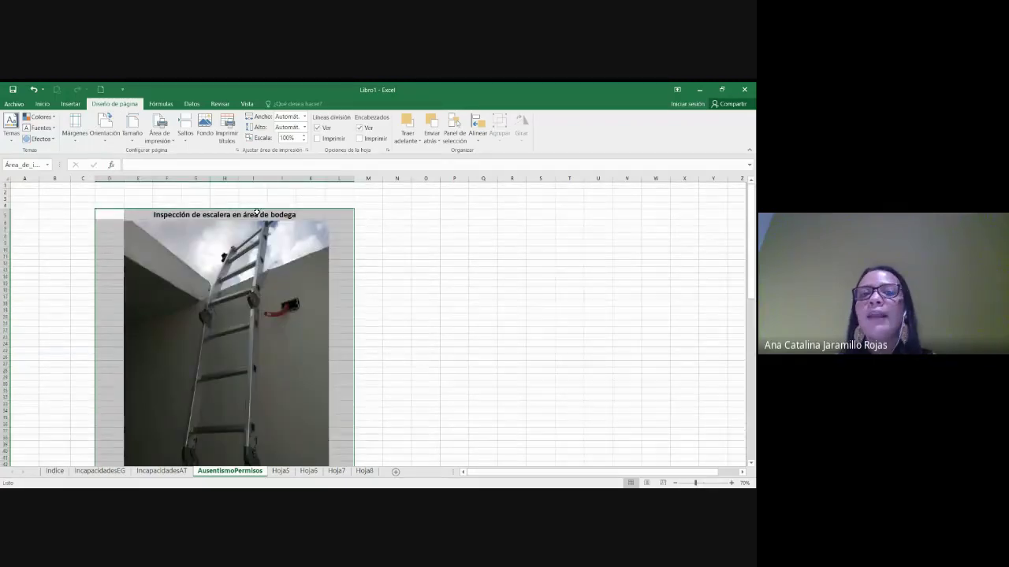
Scale the printout to fit 1 página wide by 1 página tall.
click(304, 116)
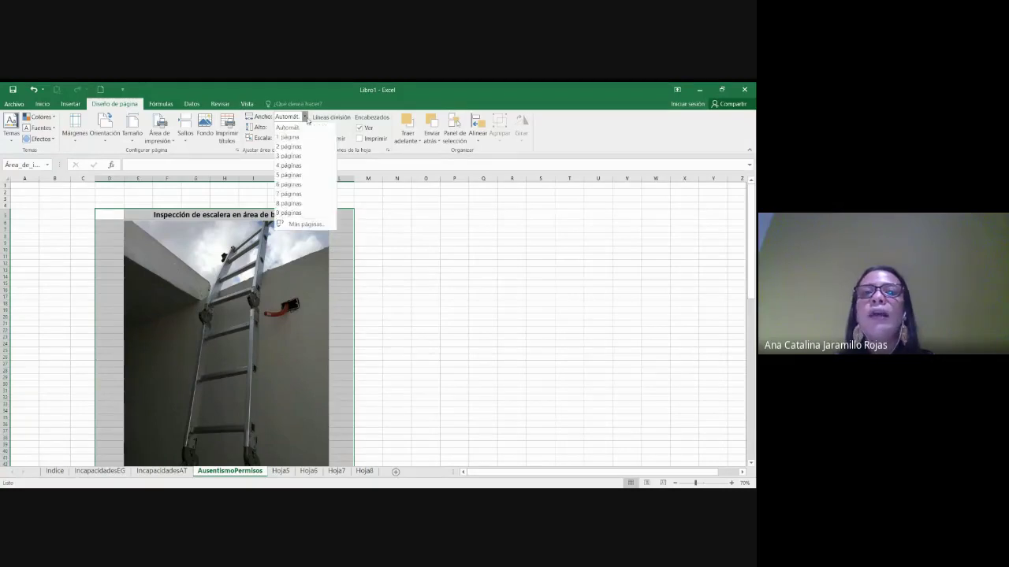
click(298, 132)
click(302, 127)
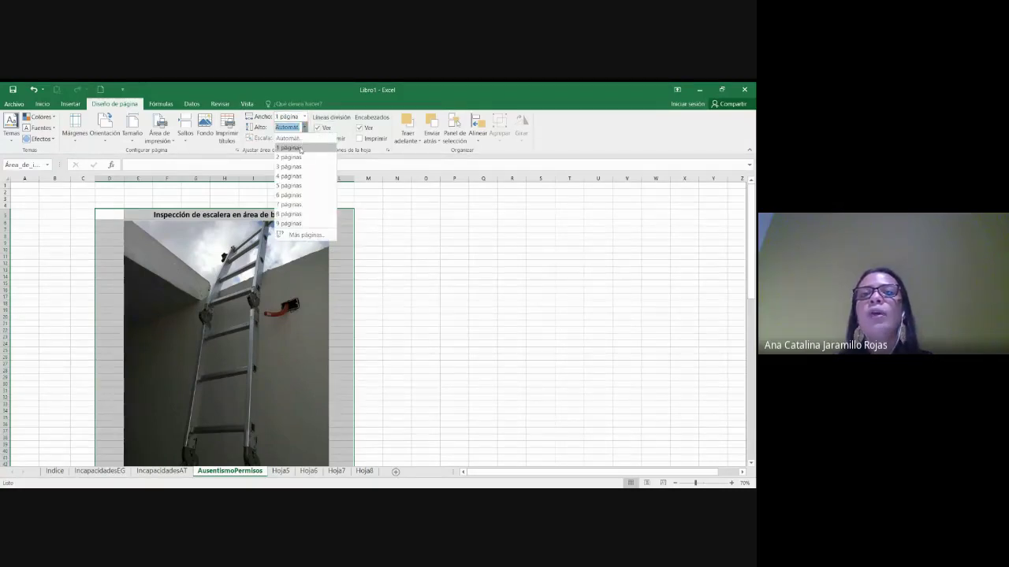
click(299, 144)
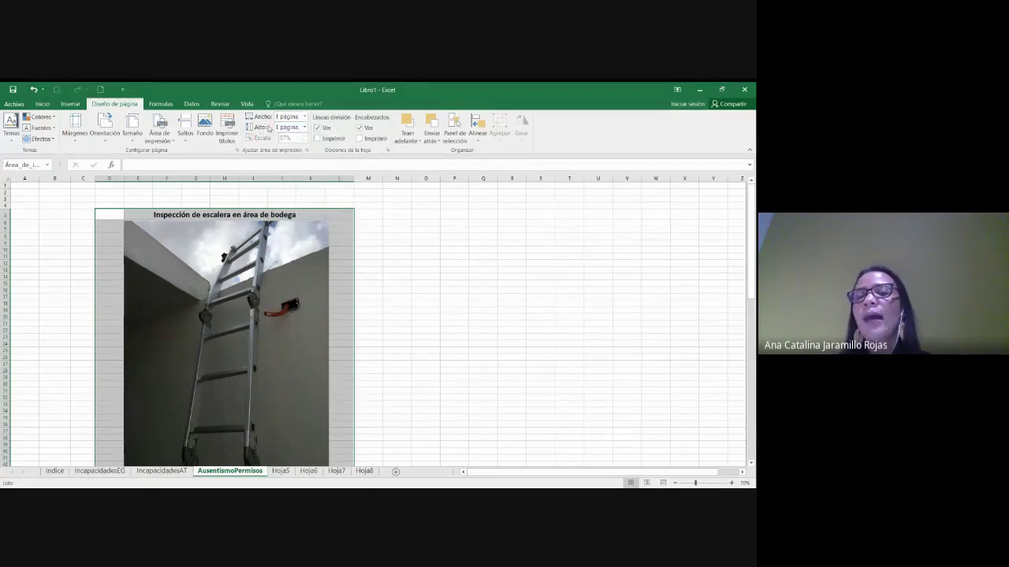
click(308, 152)
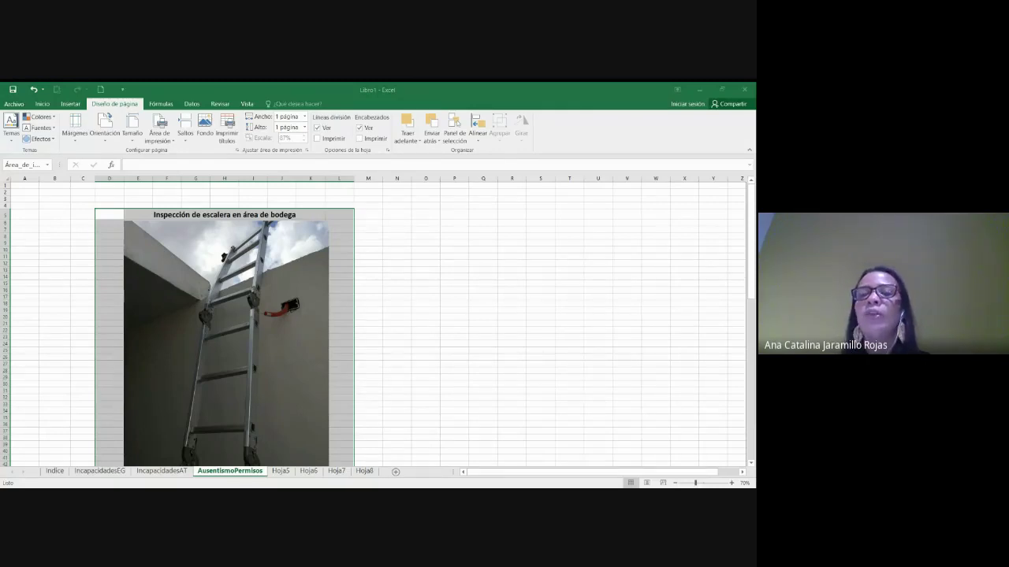
click(492, 346)
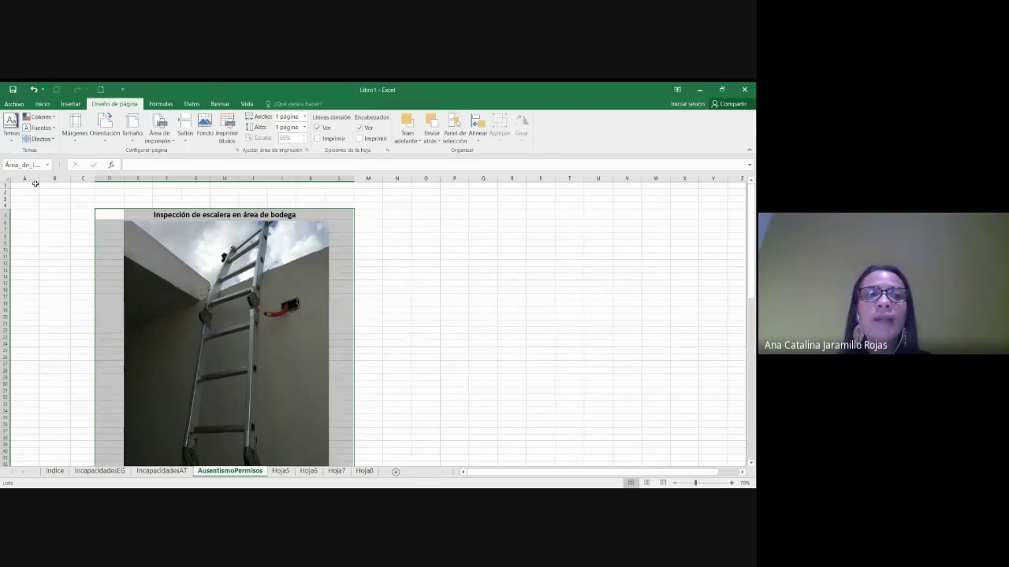
Clear the selection and show the print preview of the sheet.
drag(31, 184, 578, 246)
click(579, 246)
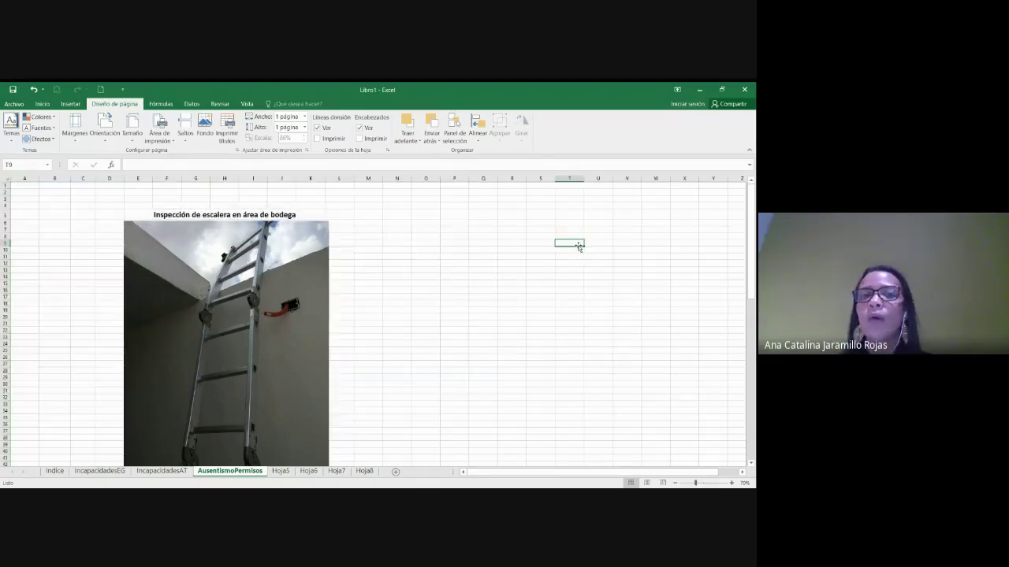
click(15, 104)
click(24, 209)
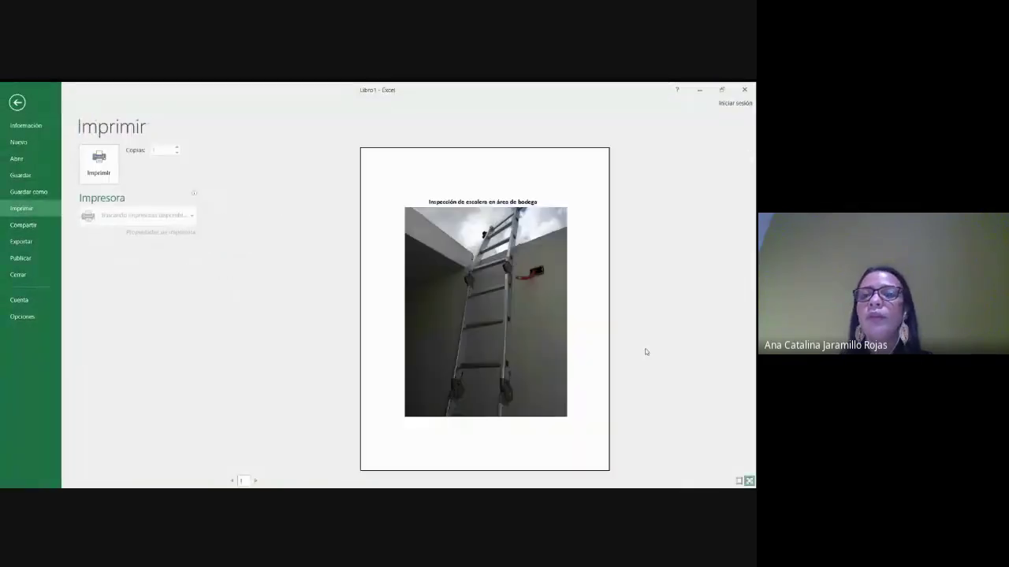